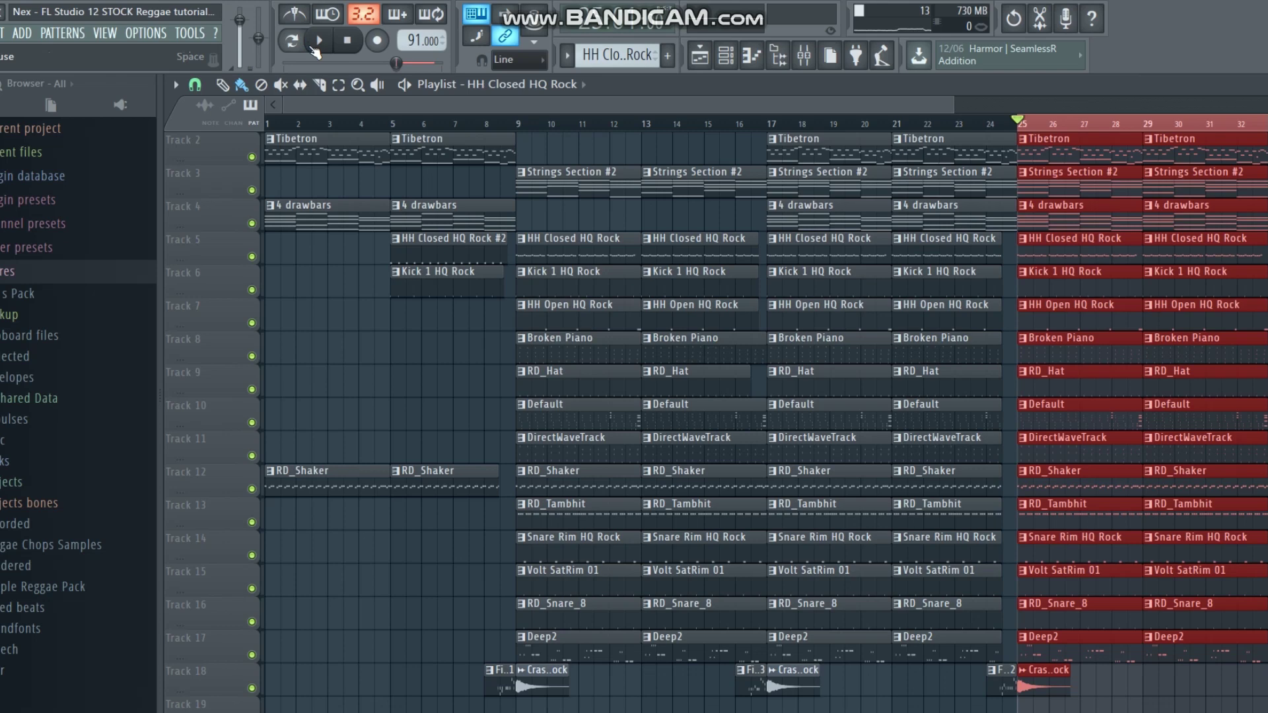
Play the selected playlist section, look at the Master track's effect chain in the mixer, and stop playback from the playlist.
left_click(317, 46)
left_click(807, 58)
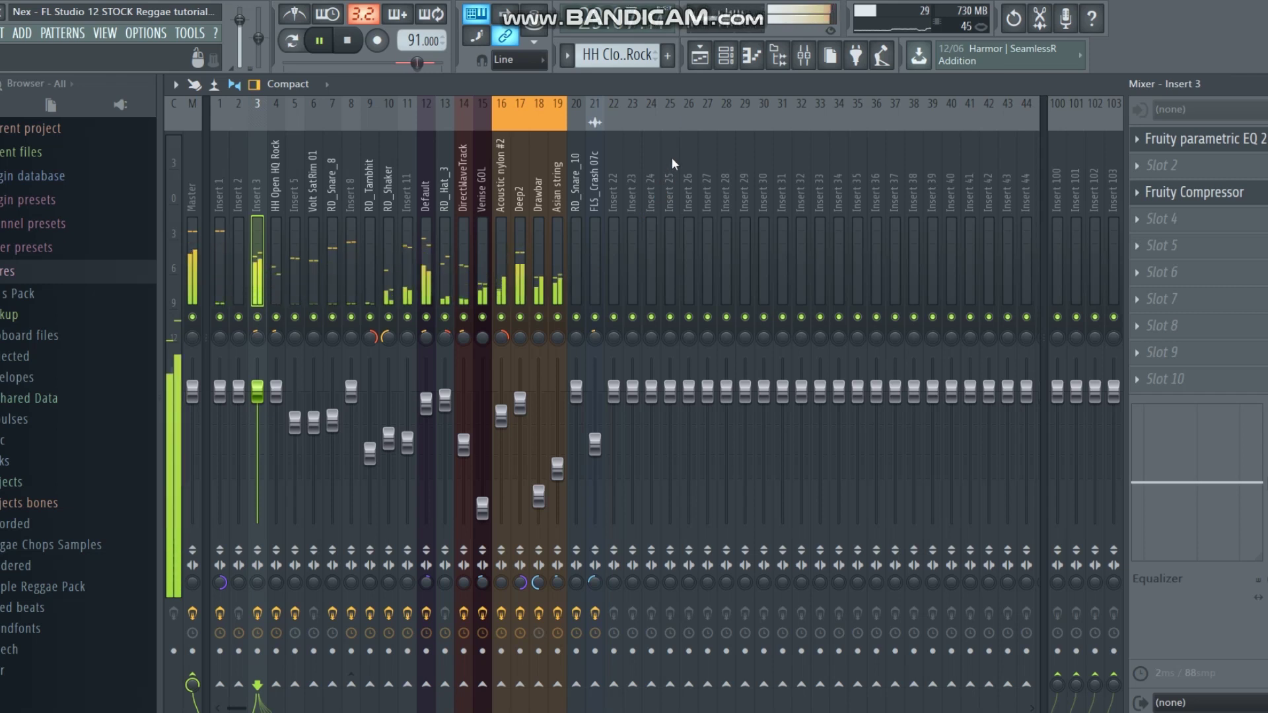
left_click(193, 259)
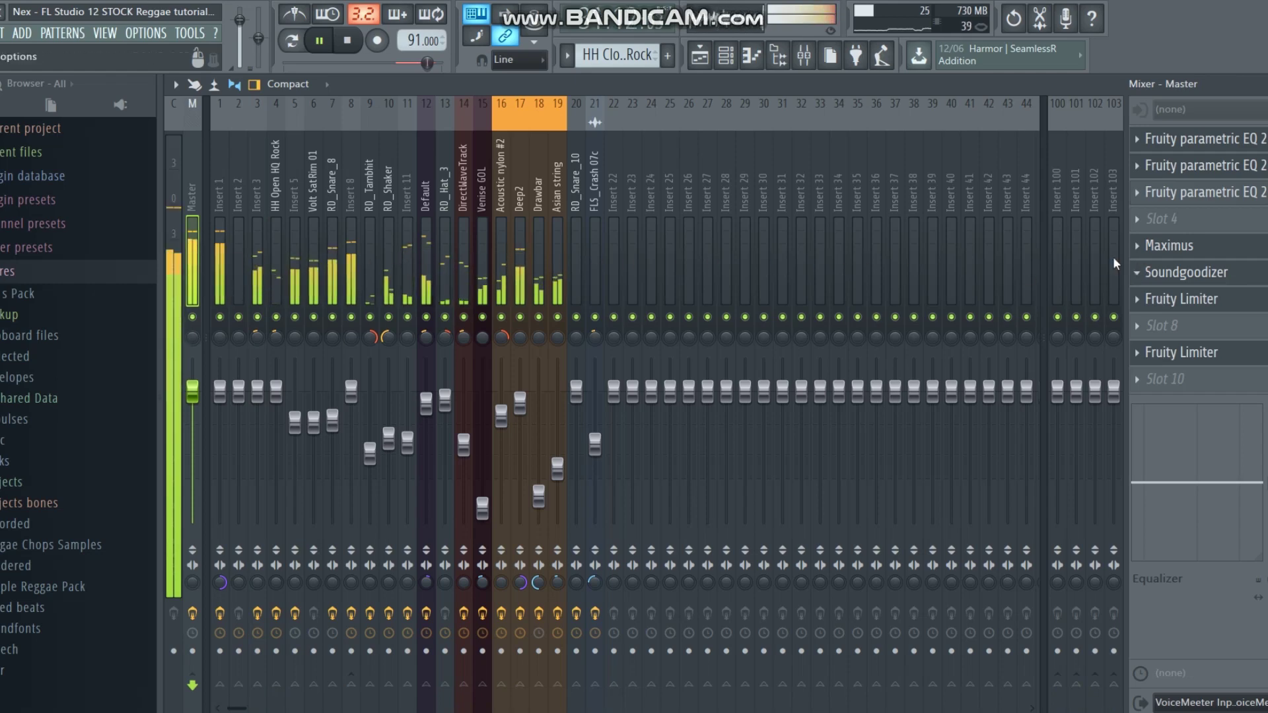
left_click(699, 55)
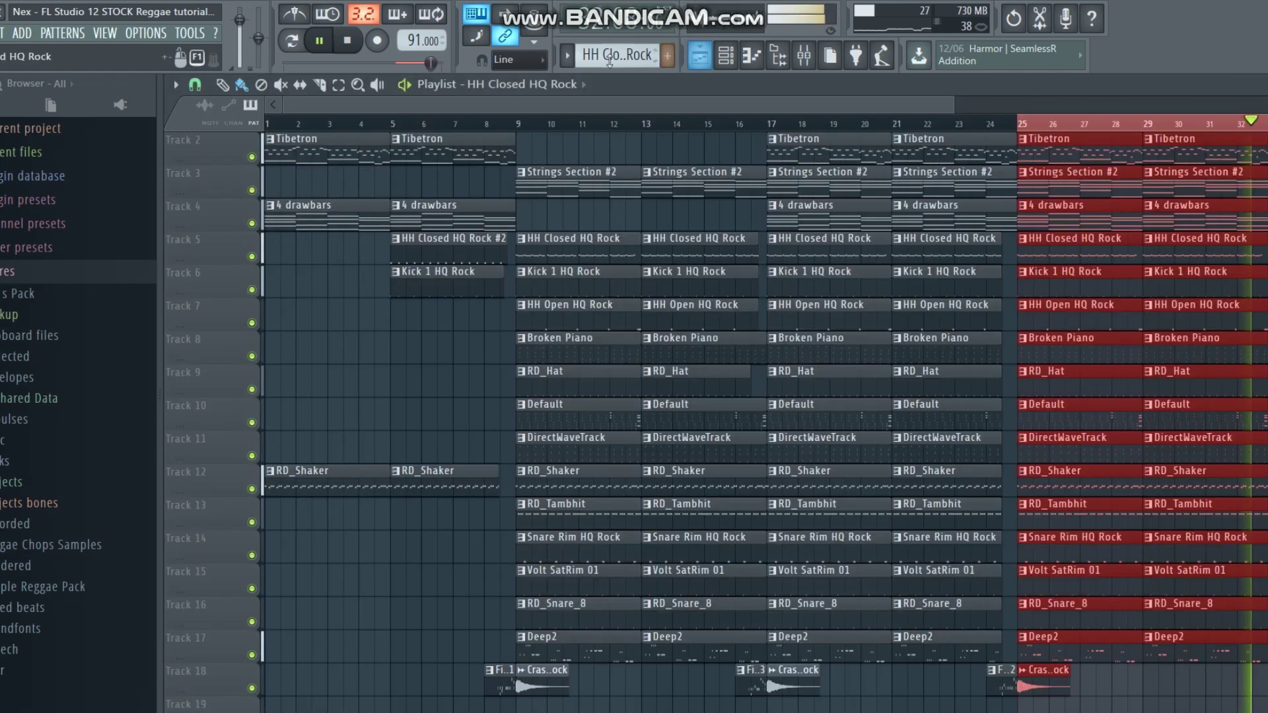
key("space")
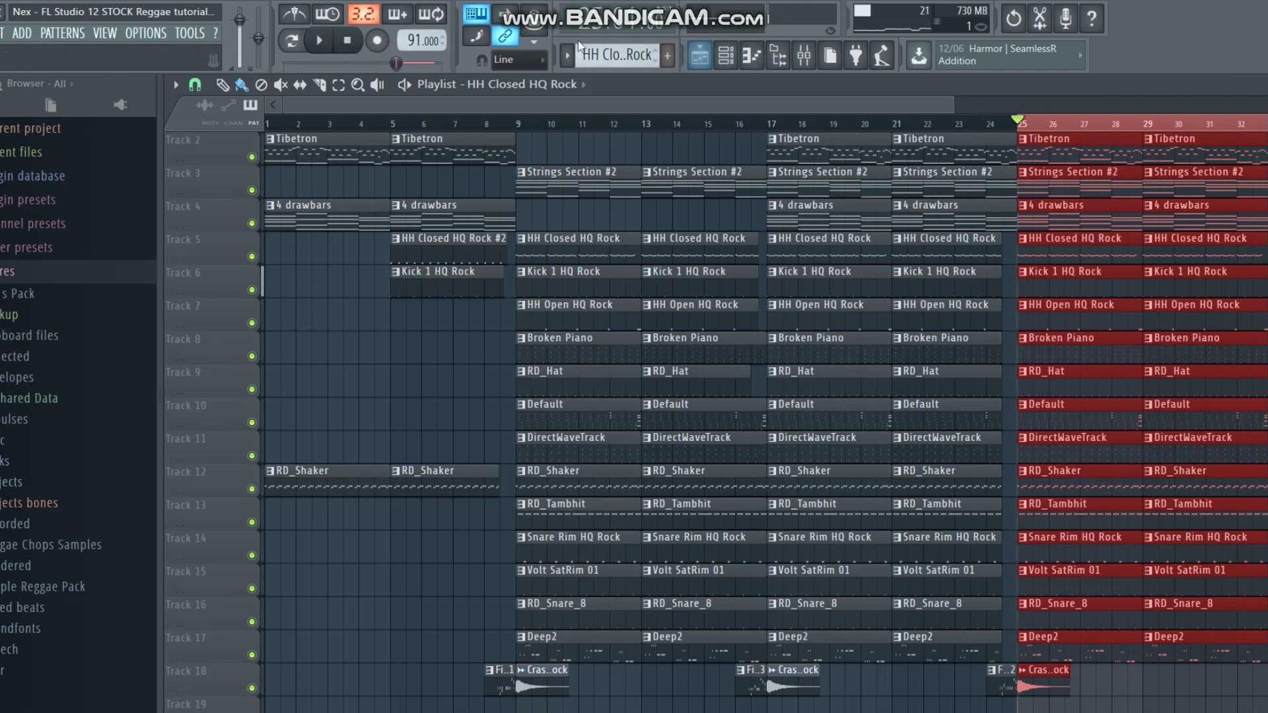
Disable the effects on every loaded mixer insert track from Insert 1 to the FLS_Crash track, excluding the Master.
left_click(803, 56)
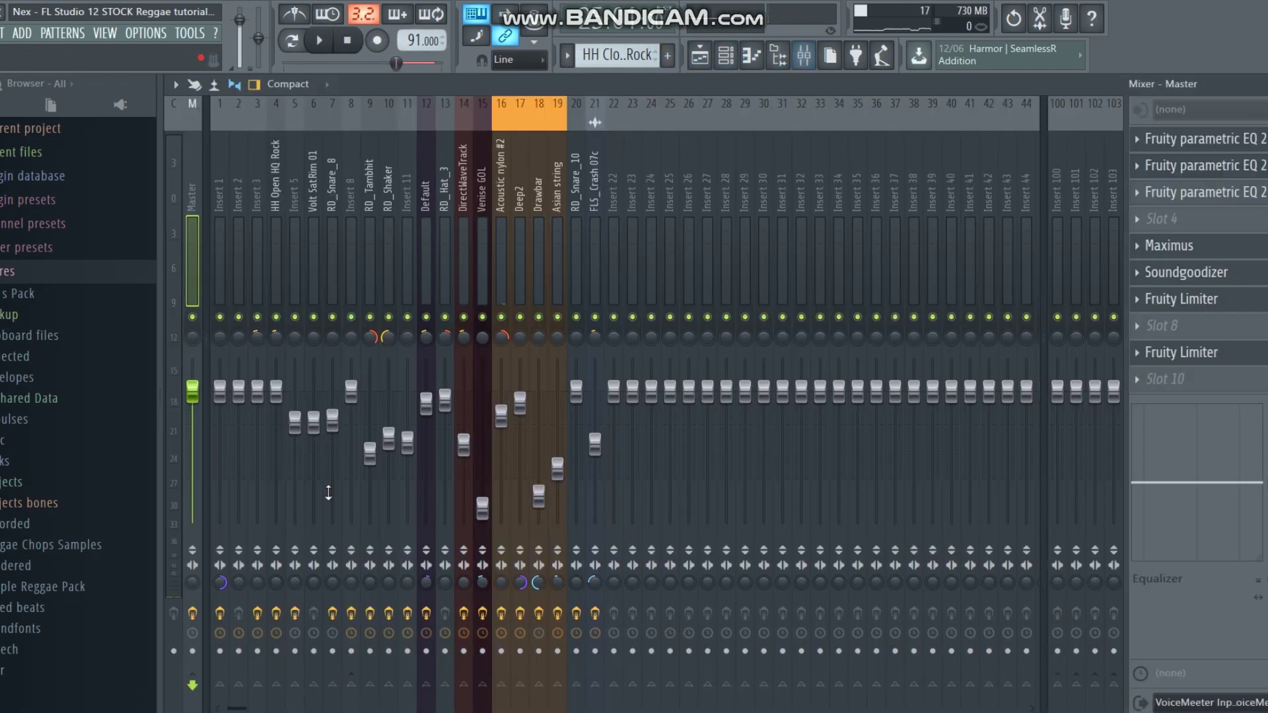
left_click(222, 616)
left_click(258, 613)
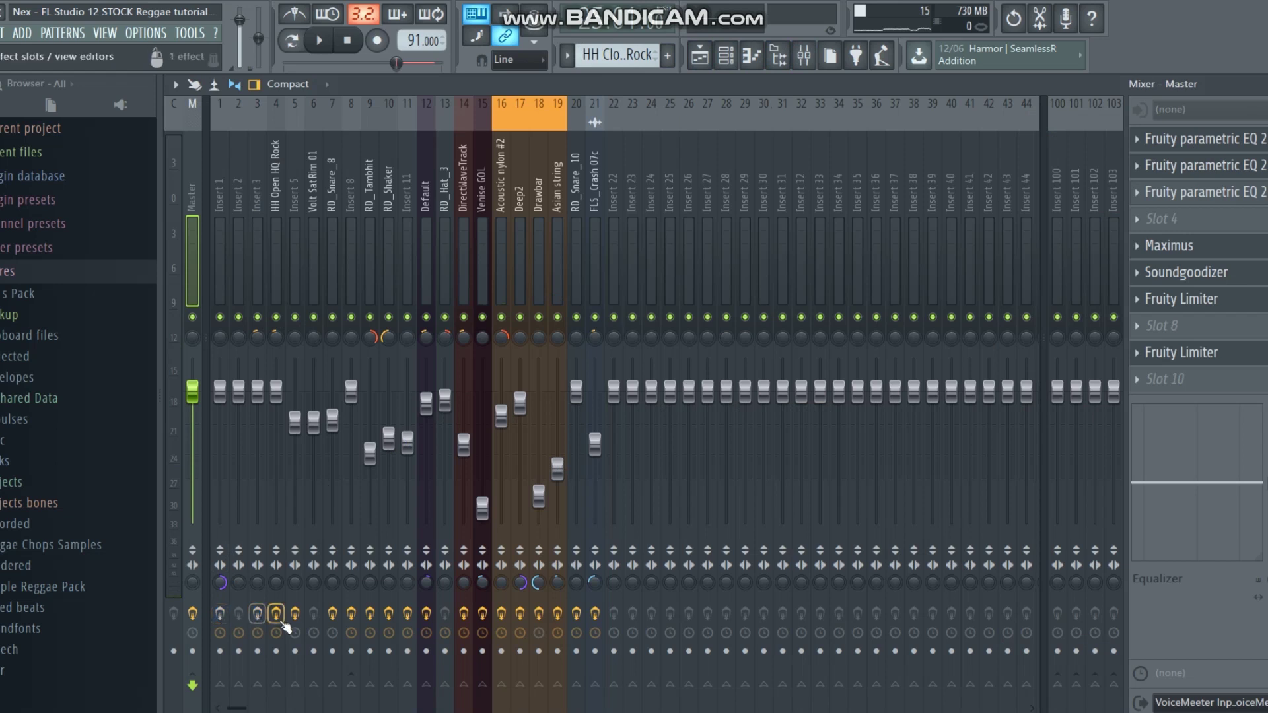
left_click(332, 614)
left_click(351, 613)
left_click(576, 614)
left_click(595, 614)
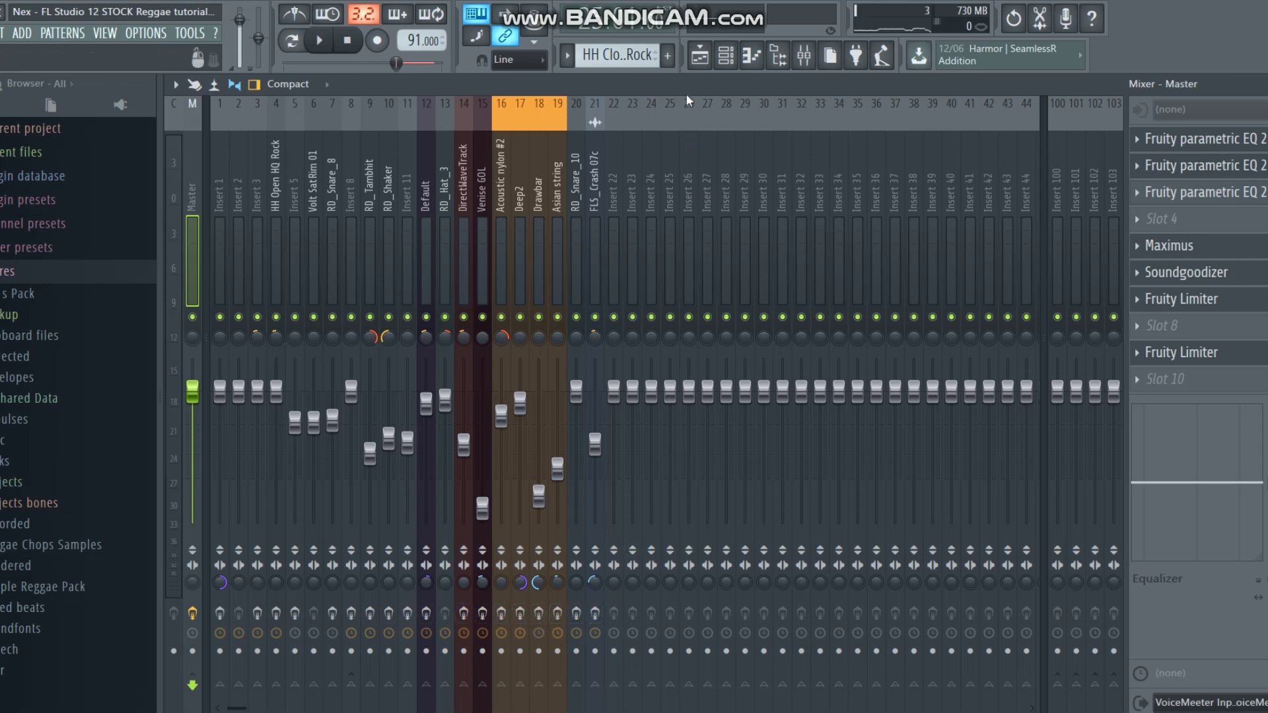
Select the Kick 1 HQ Rock pattern in the channel rack and play it in pattern mode.
left_click(724, 59)
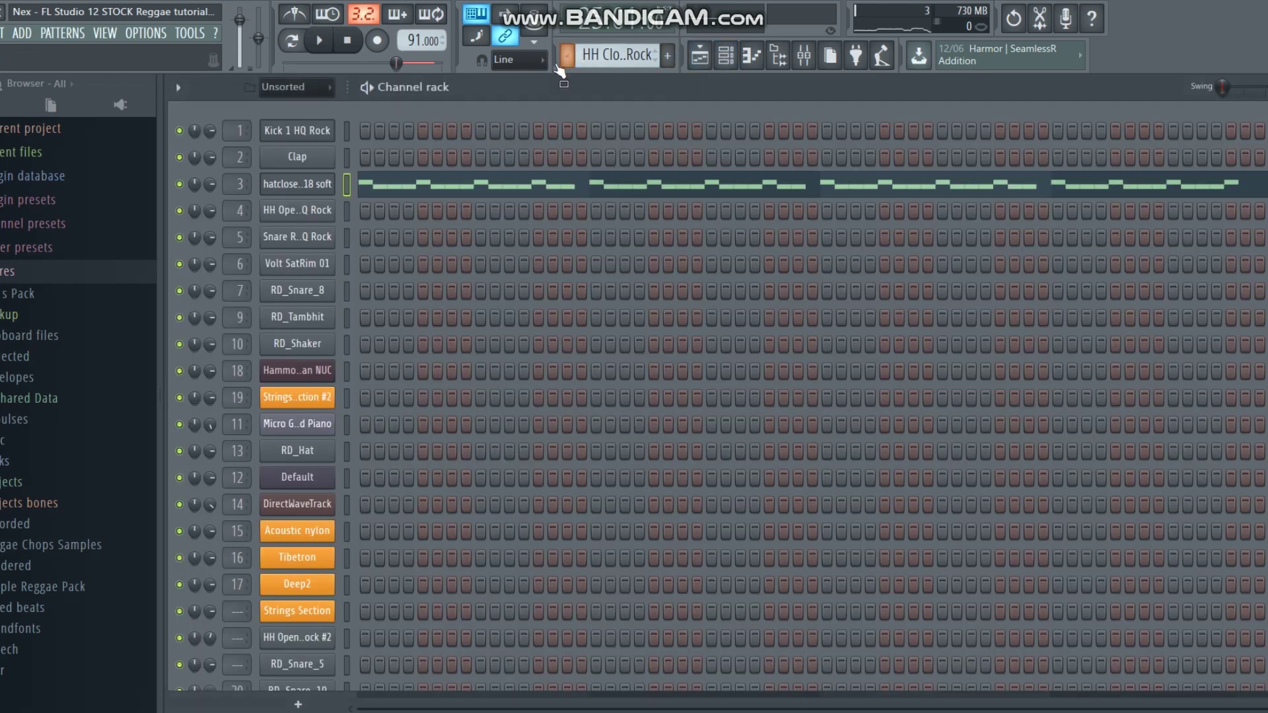
scroll(587, 63, "up", 1)
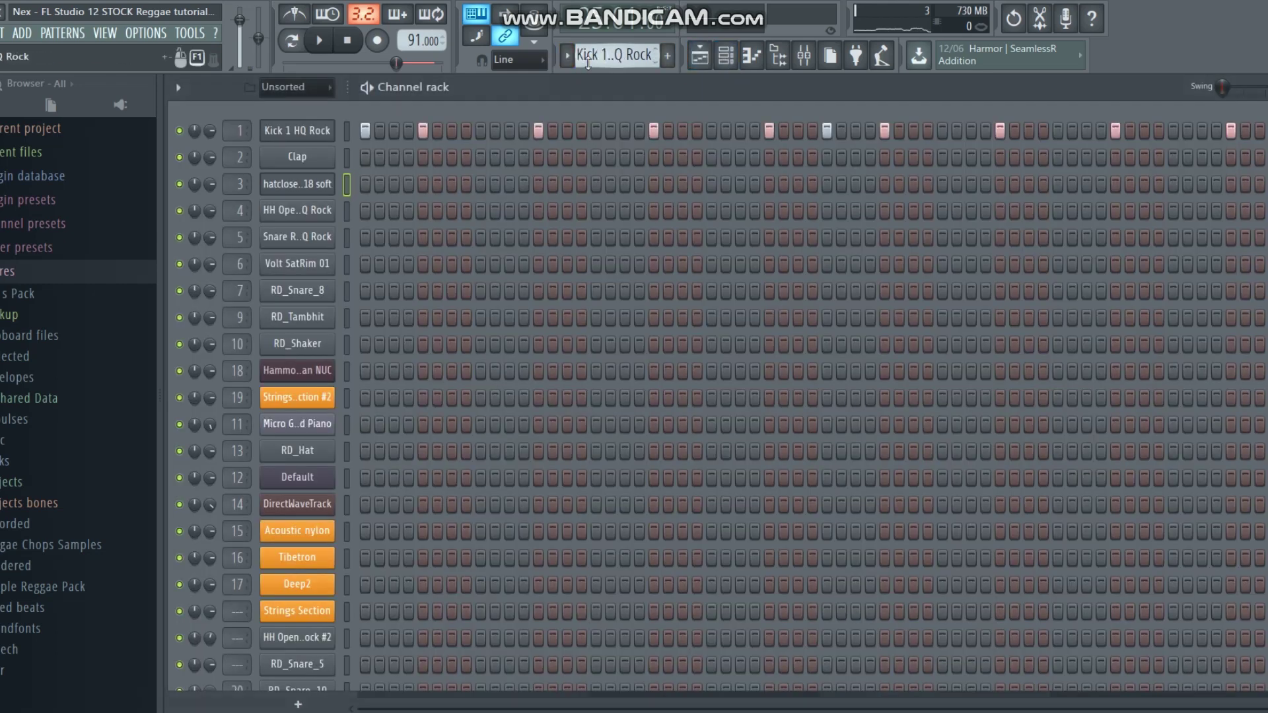
left_click(305, 42)
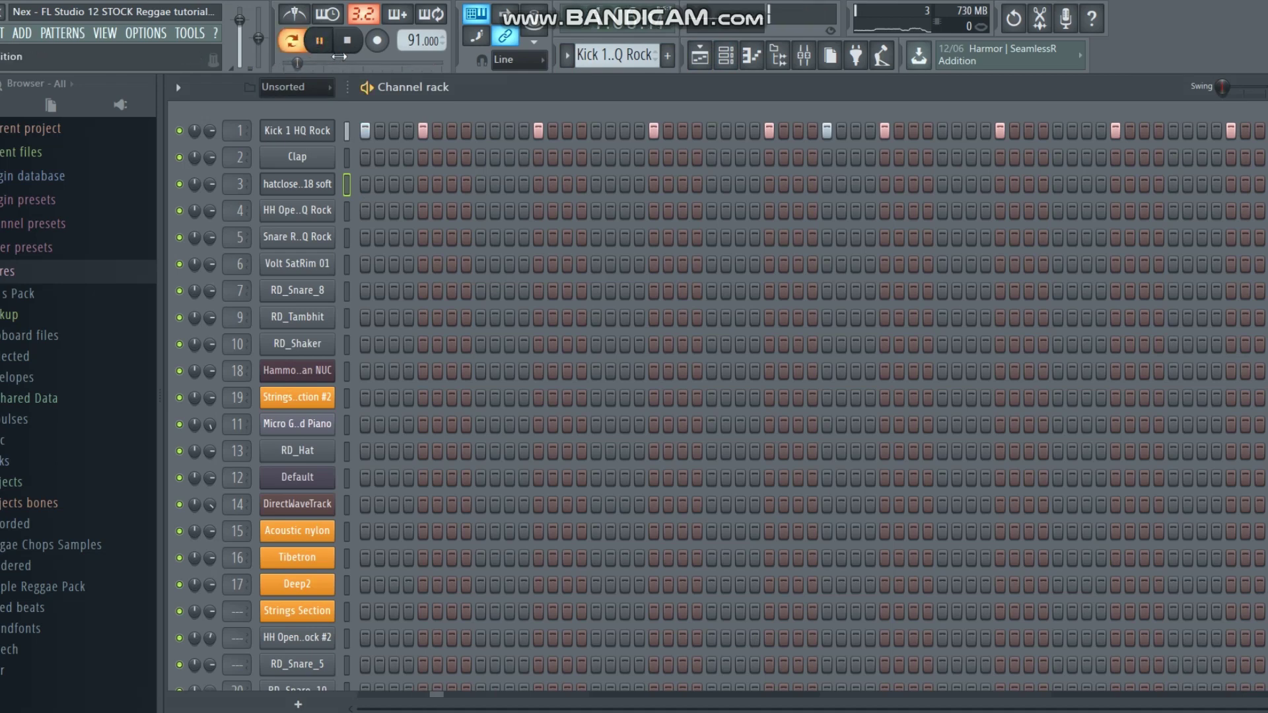
Examine the Kick 1 HQ Rock channel's sampler settings and channel options, and stop playback.
left_click(297, 130)
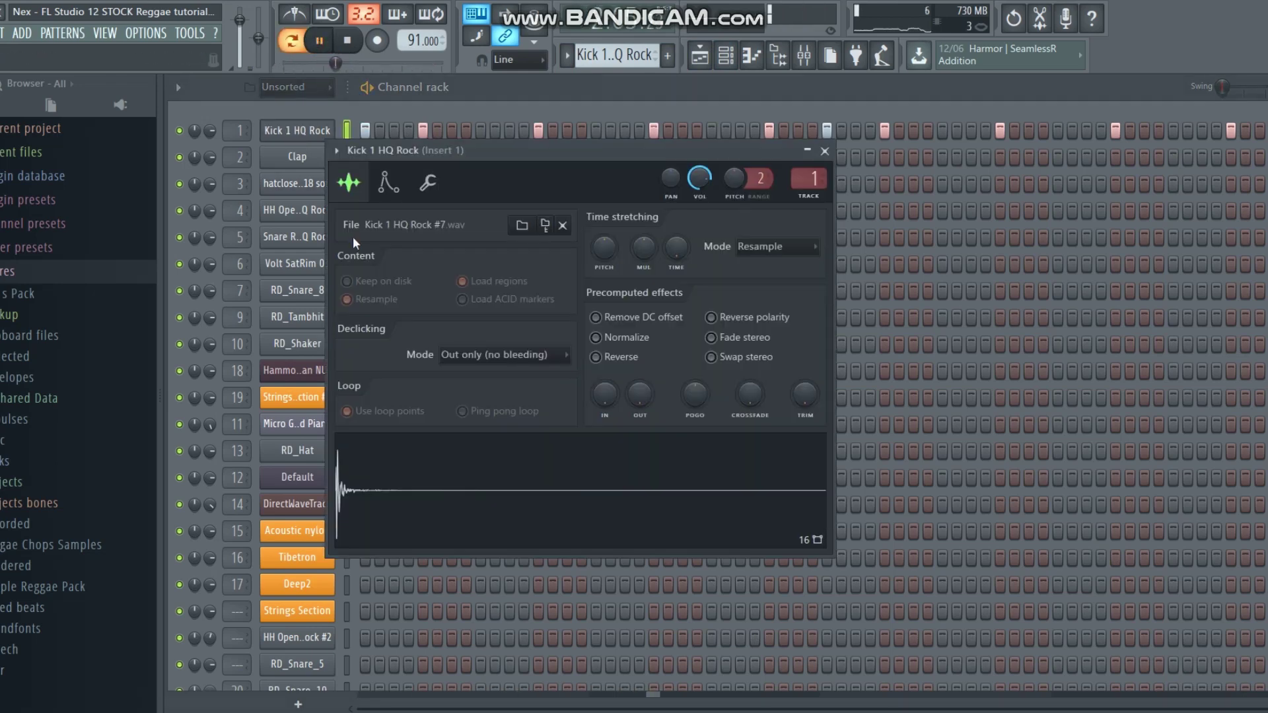
left_click(336, 152)
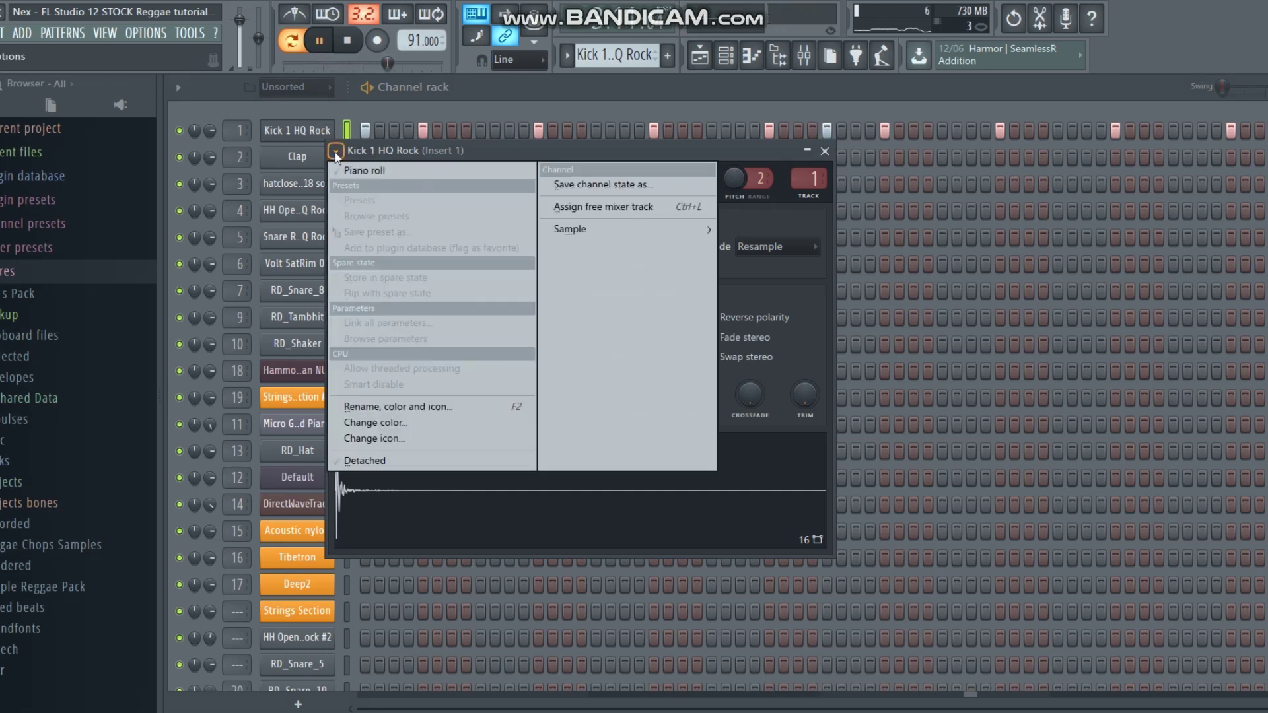
left_click(568, 156)
key("space")
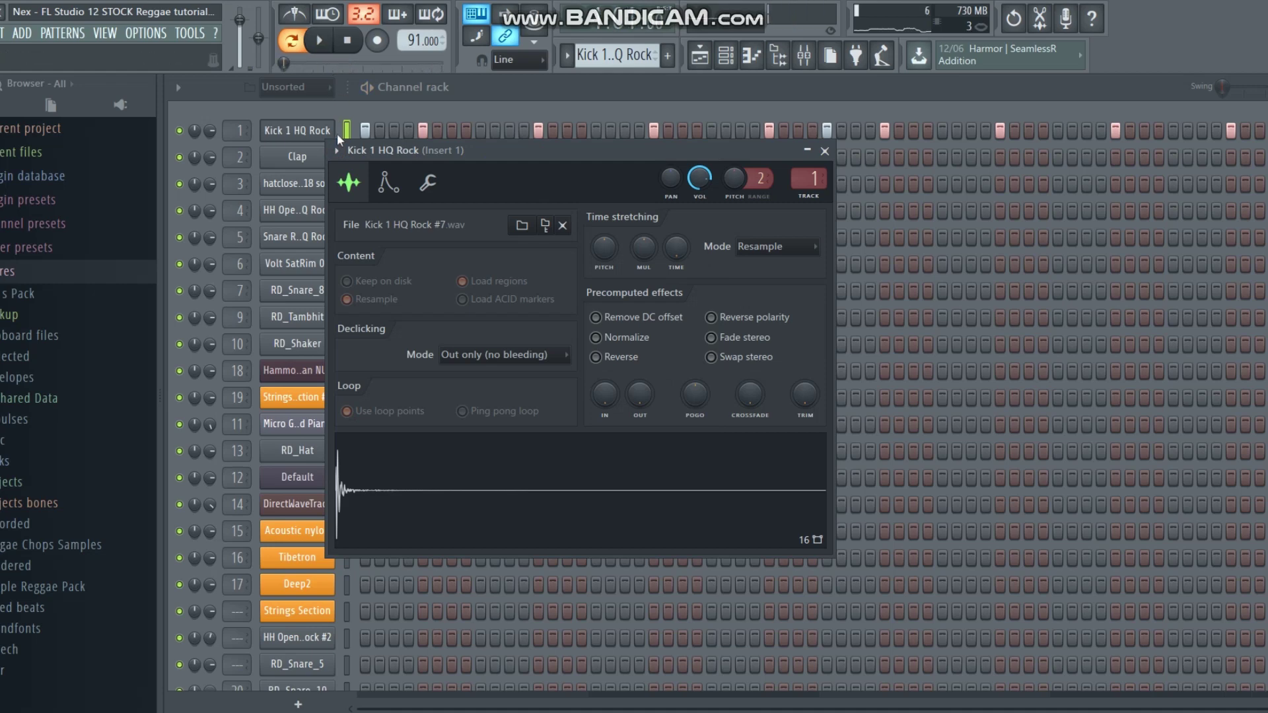
left_click(336, 152)
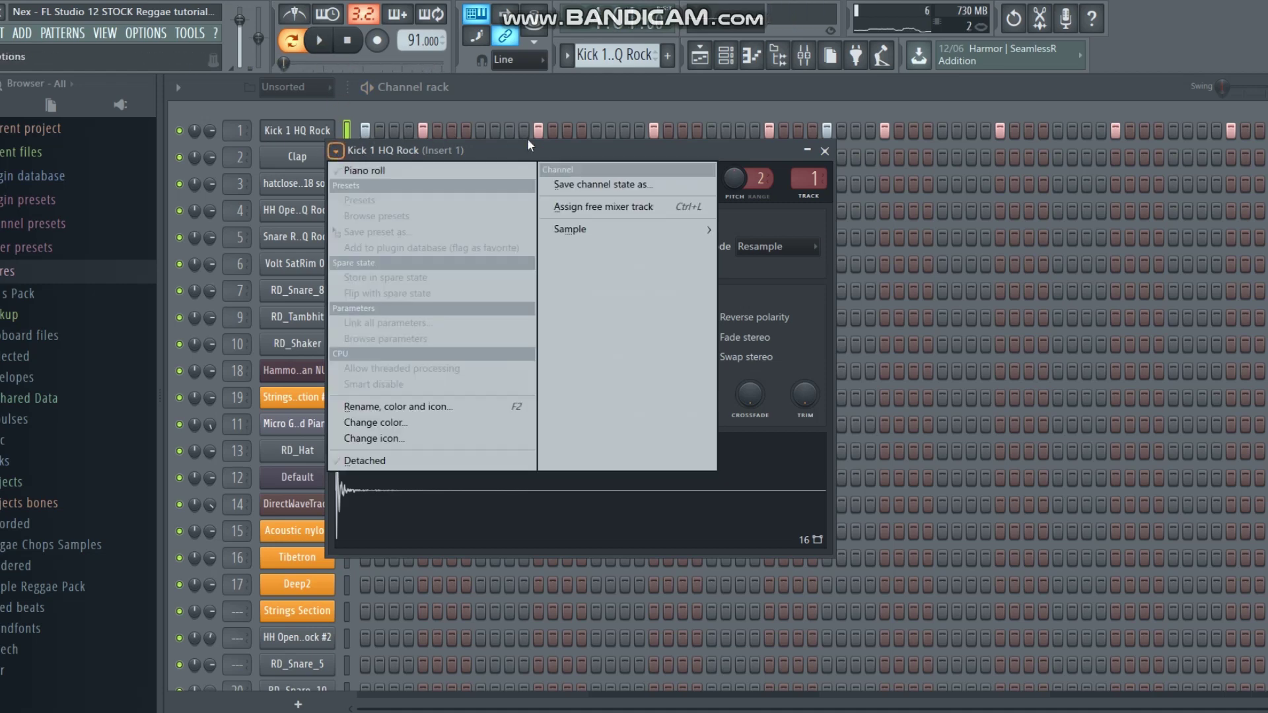
left_click(551, 153)
Play the kick pattern with the effects on mixer Insert 1 switched back on, and view its Fruity Compressor.
left_click(806, 57)
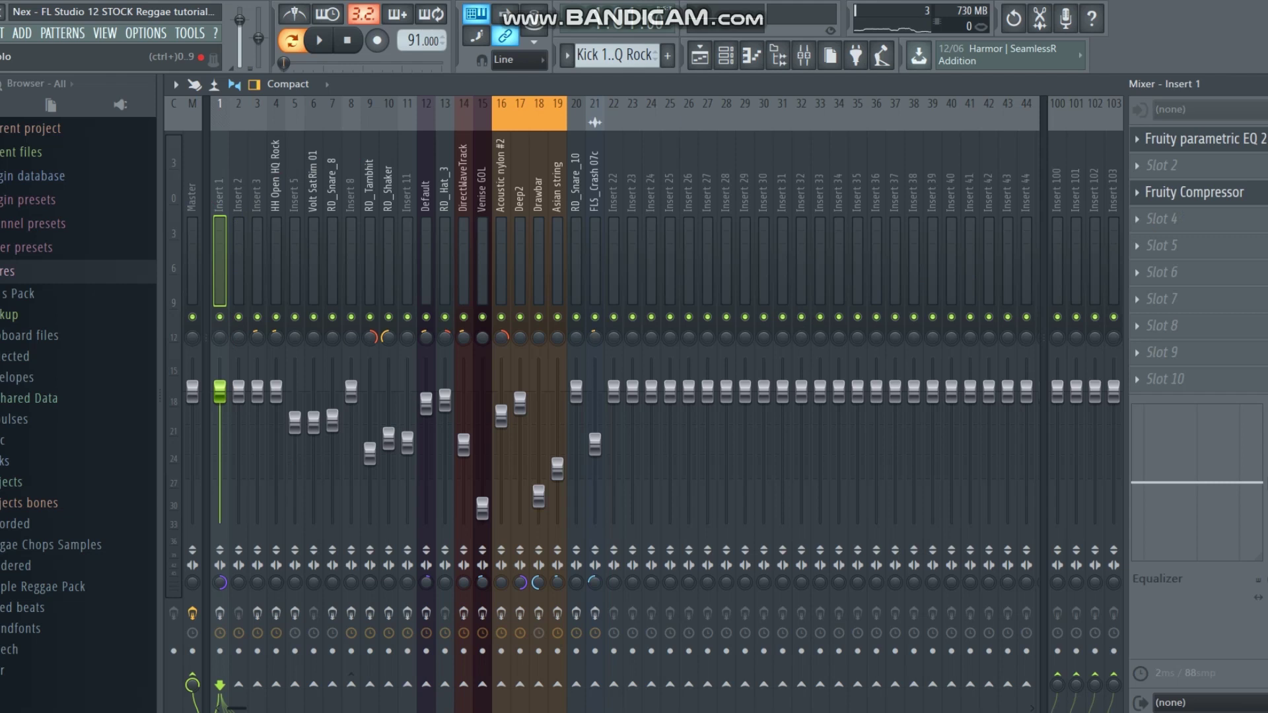
key("space")
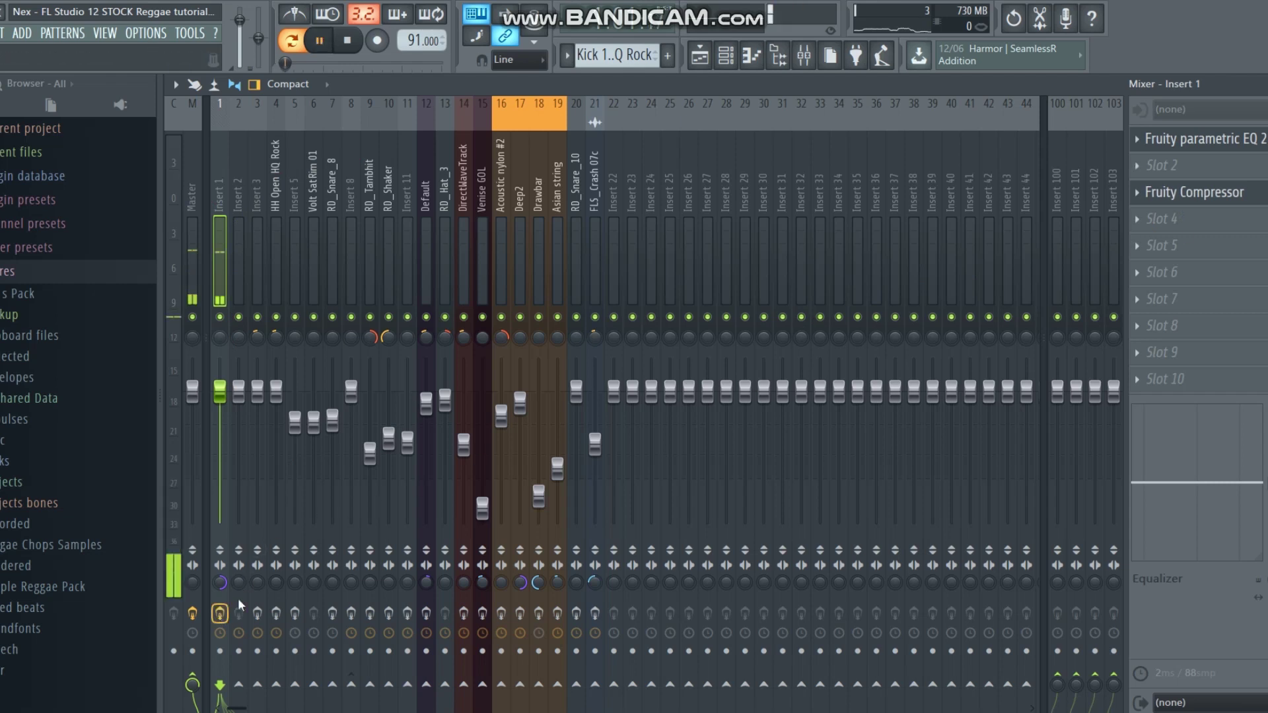
left_click(1228, 192)
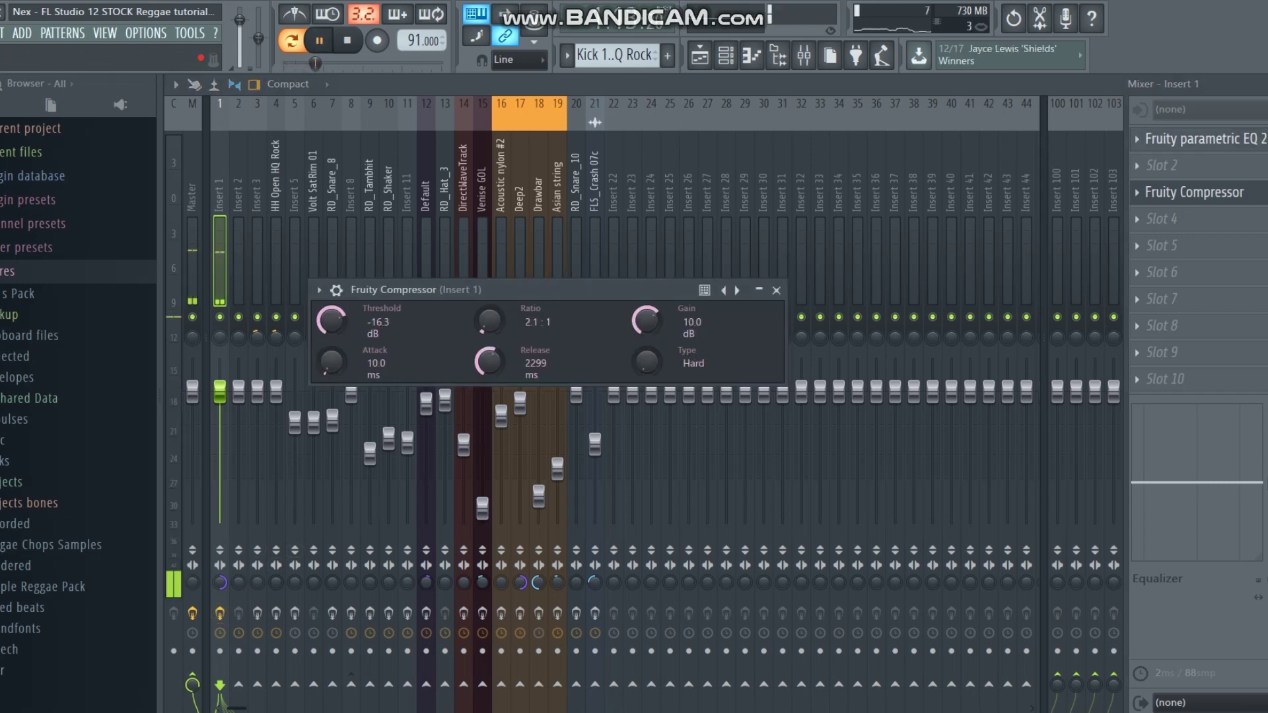
left_click(1257, 140)
left_click(1257, 140)
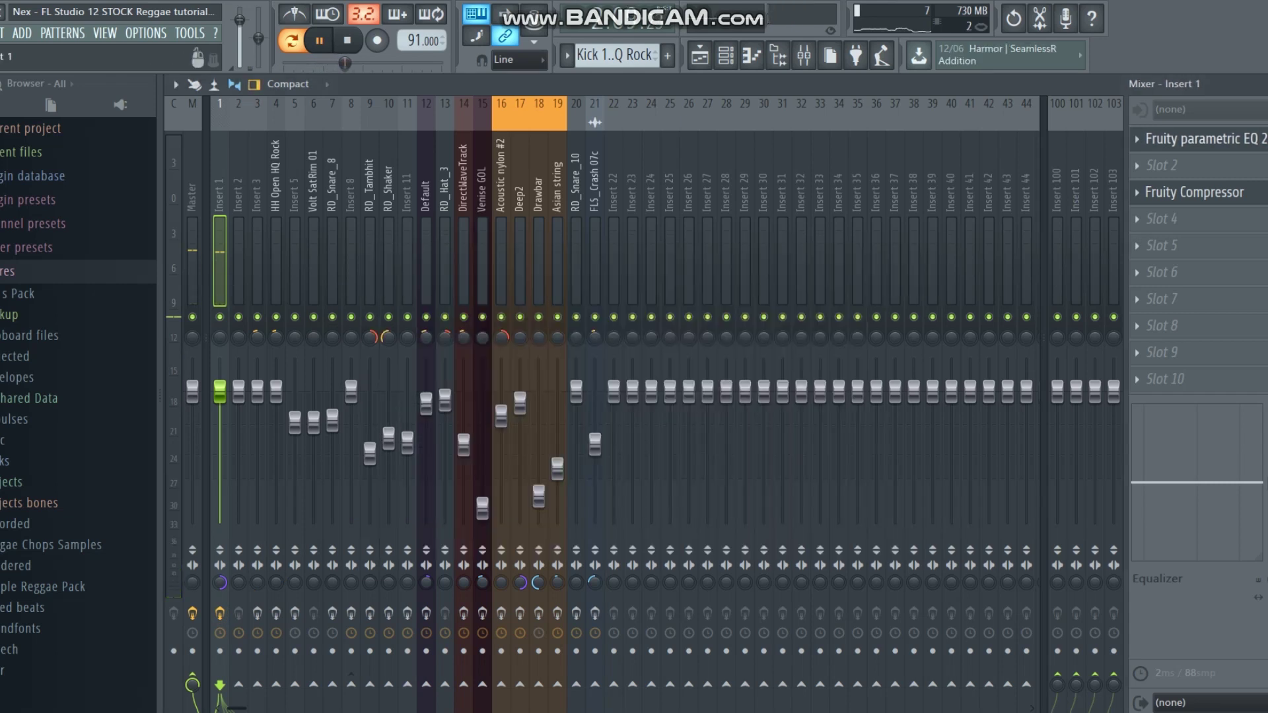
Review the Fruity parametric EQ 2 and Fruity Compressor settings on Insert 1, and stop playback.
left_click(1255, 192)
left_click(1261, 140)
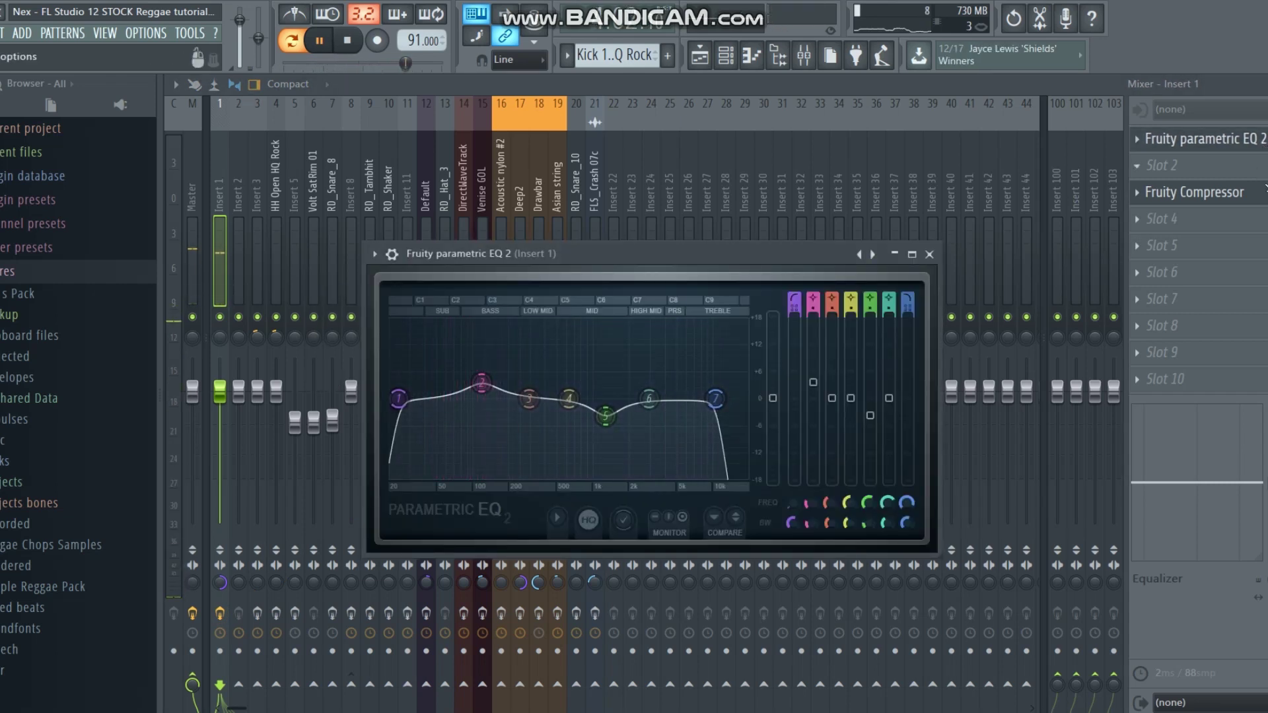
left_click(1255, 192)
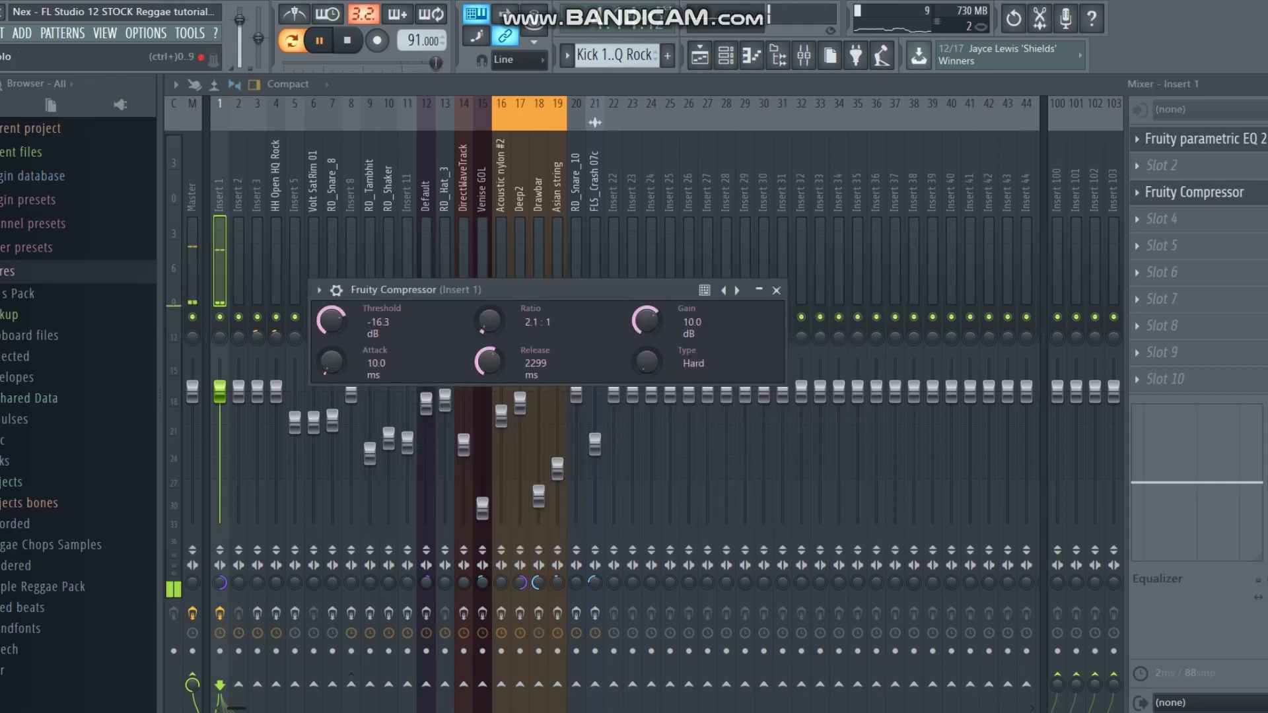
left_click(1255, 193)
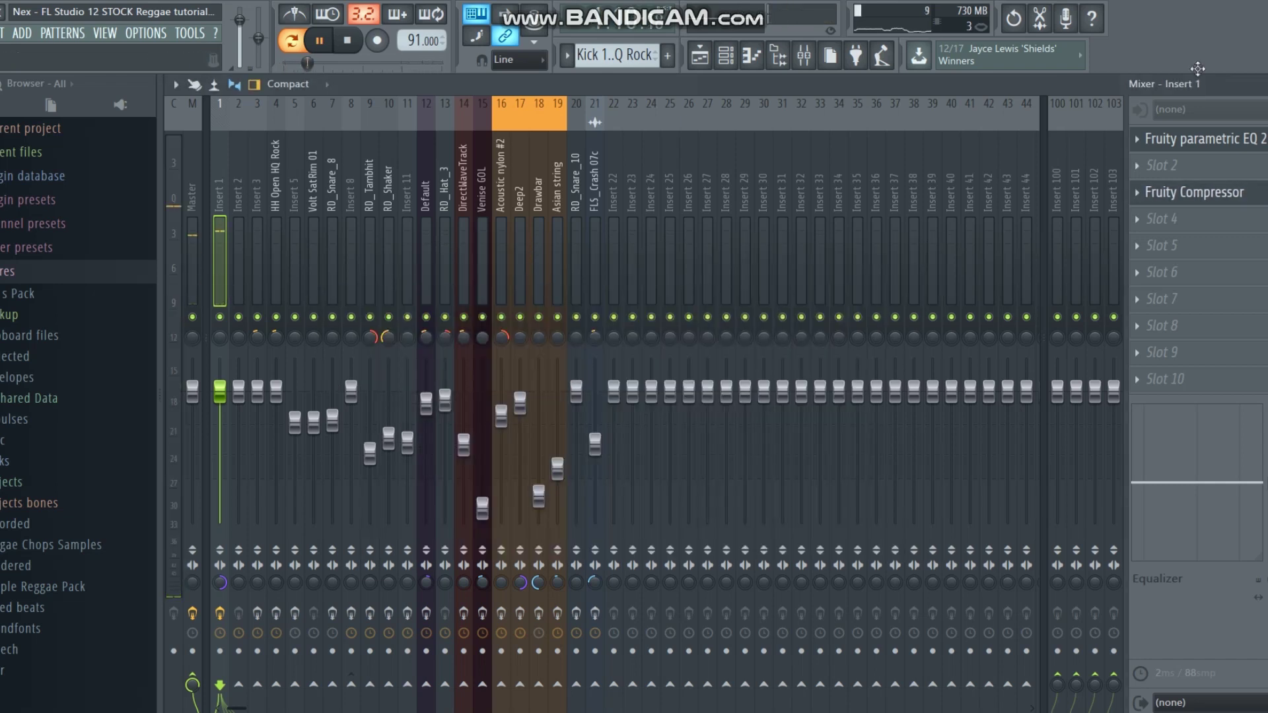
left_click(1209, 200)
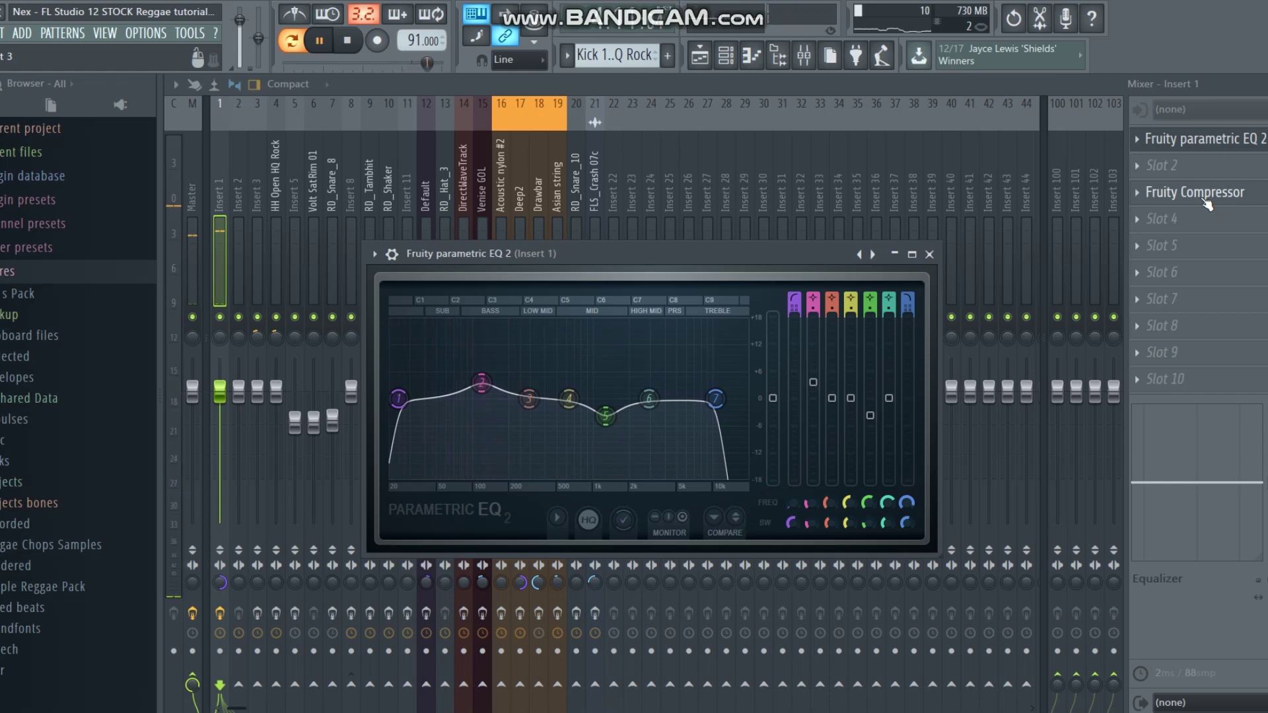
left_click(1051, 97)
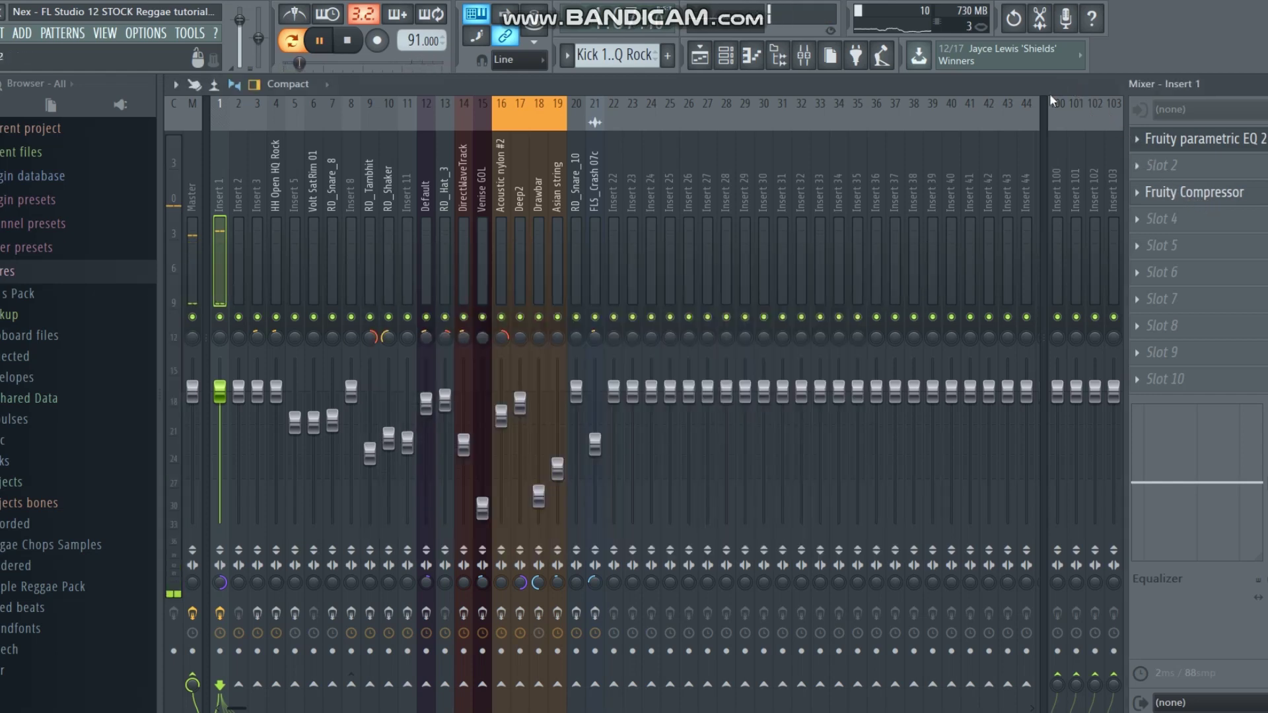
key("space")
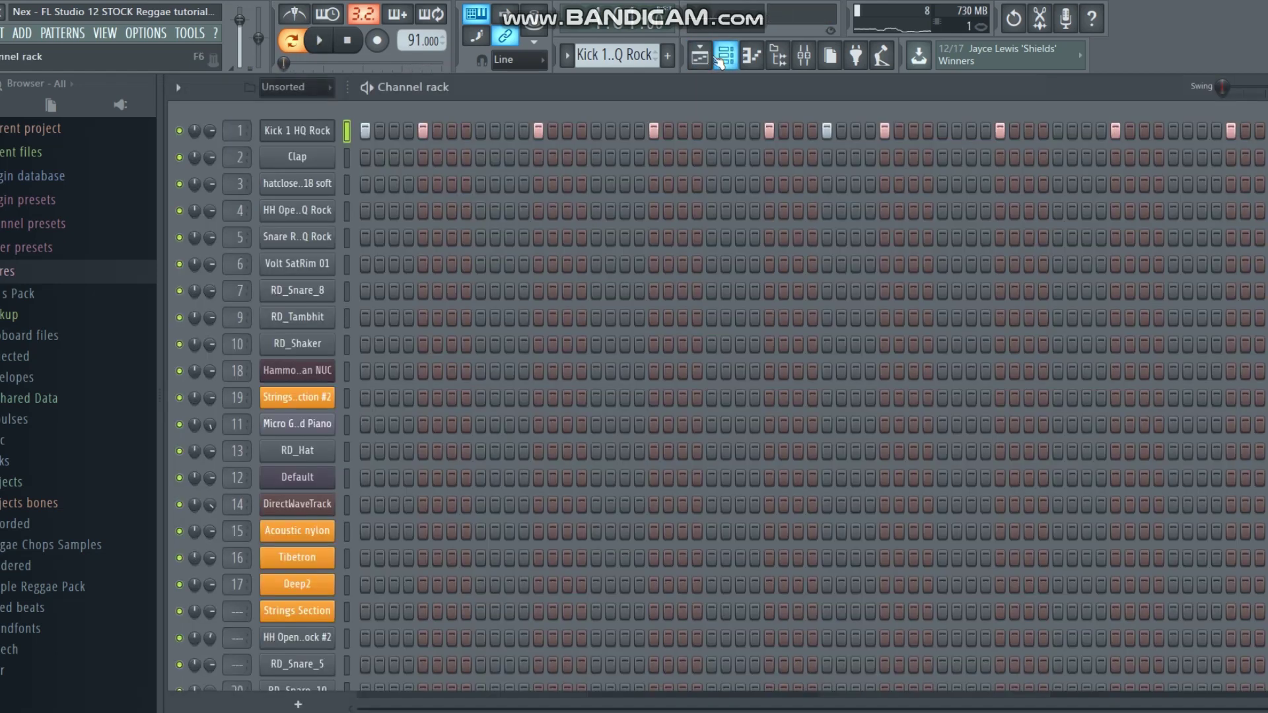
Switch to the HH Closed HQ Rock pattern, play it, and select its mixer track, Insert 3.
left_click(725, 55)
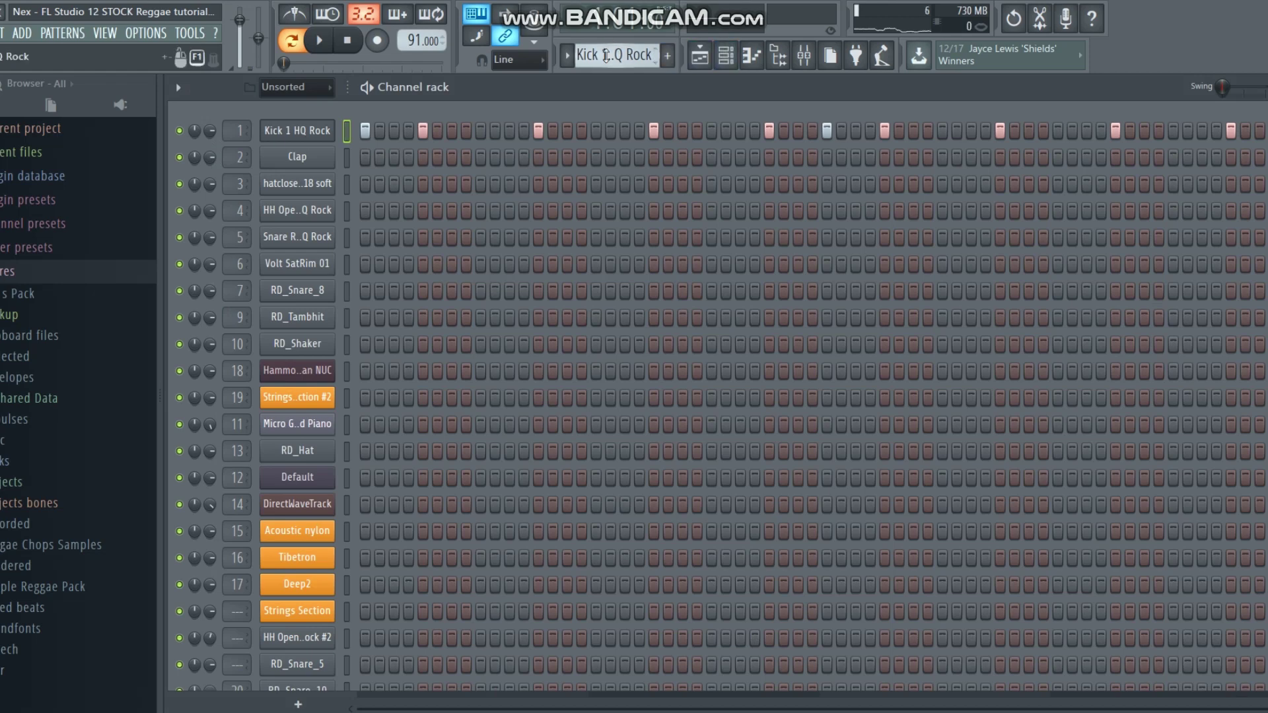
scroll(605, 55, "down", 1)
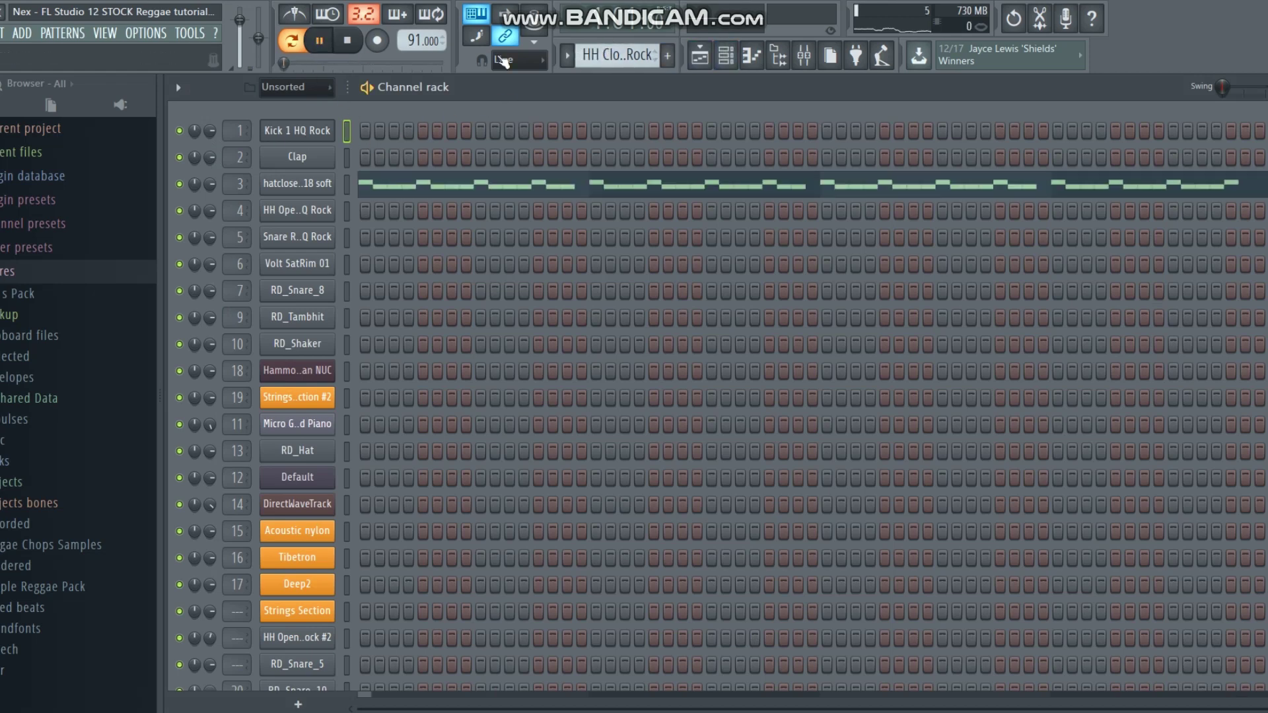
key("F9")
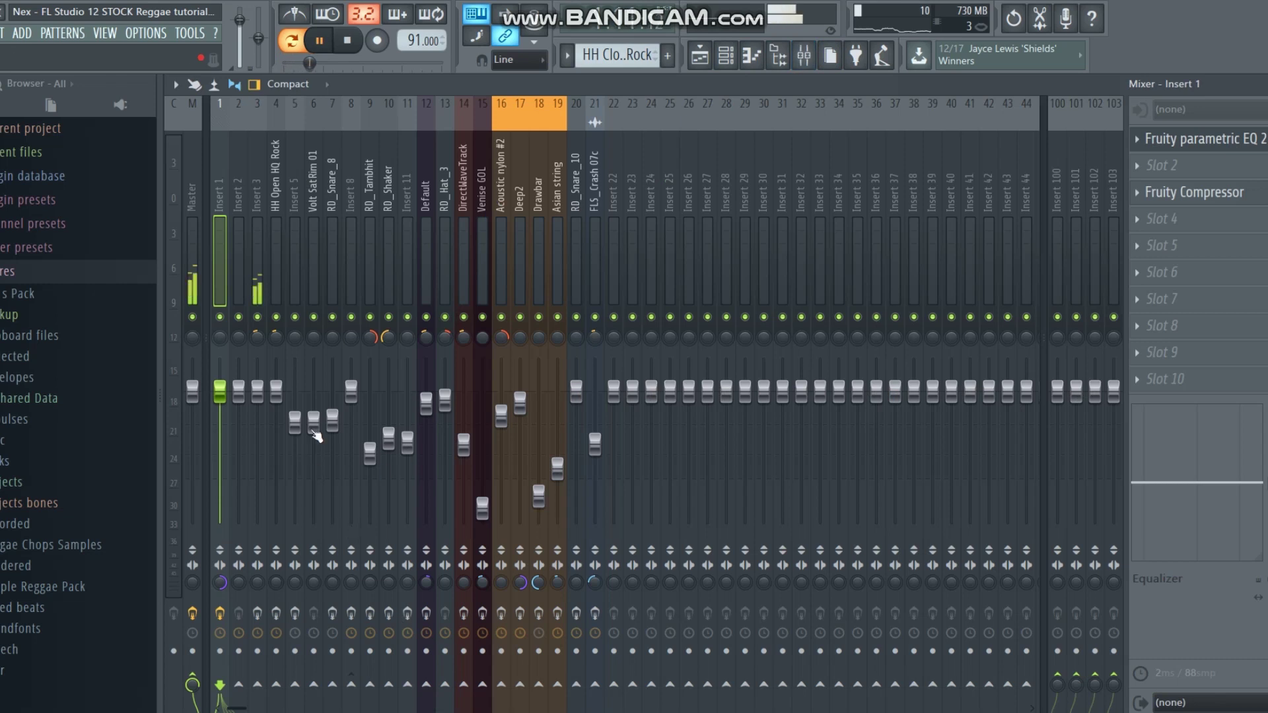
left_click(256, 278)
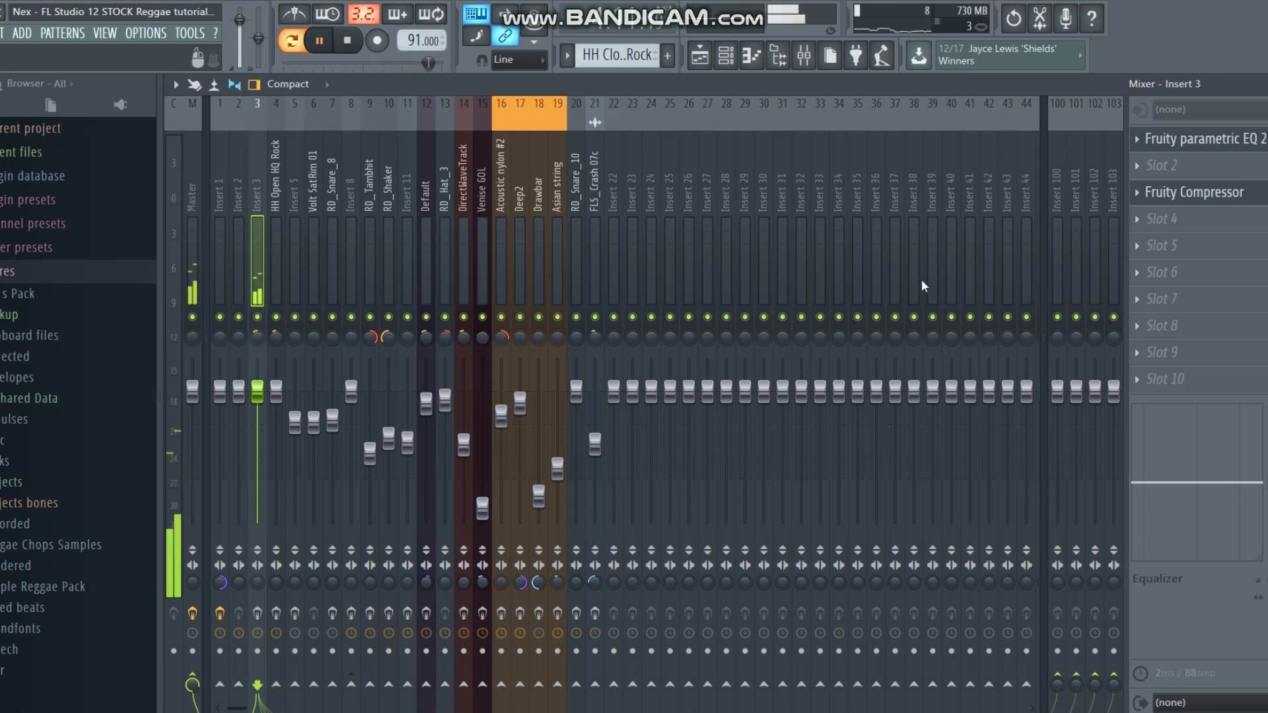
Examine the Fruity Compressor settings on Insert 3 and re-enable that track's effects.
left_click(1216, 195)
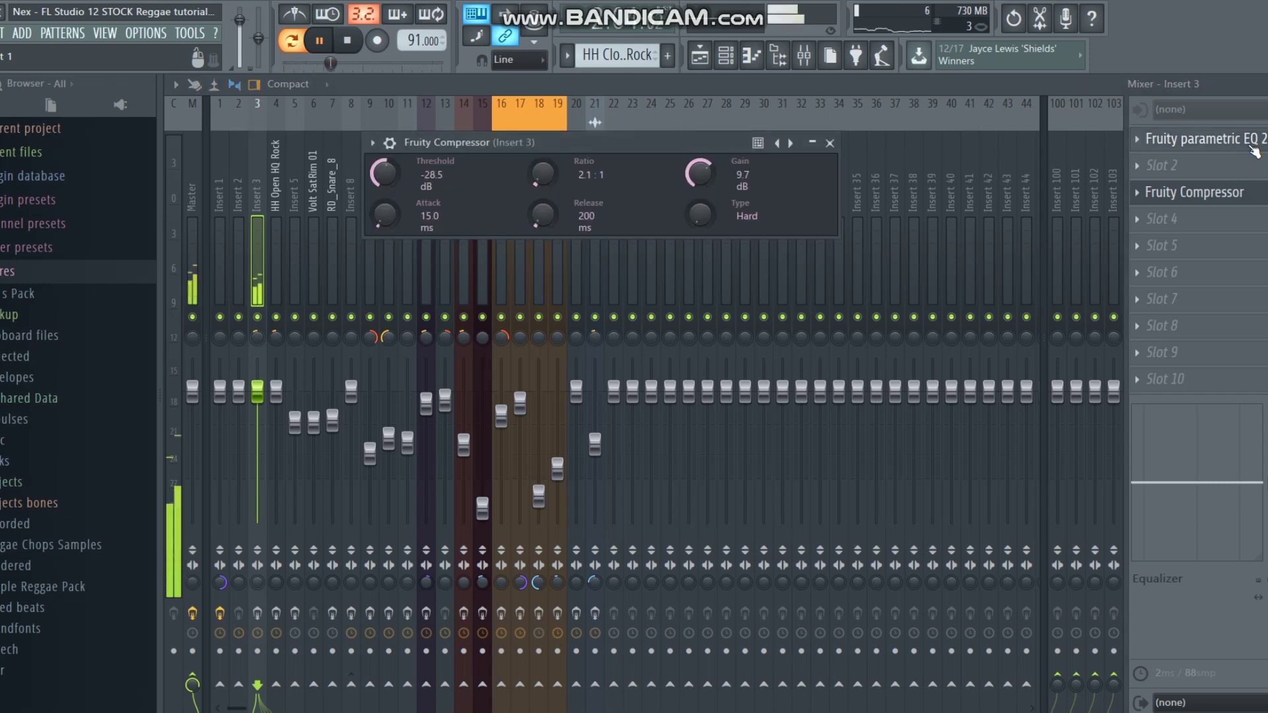
left_click(830, 143)
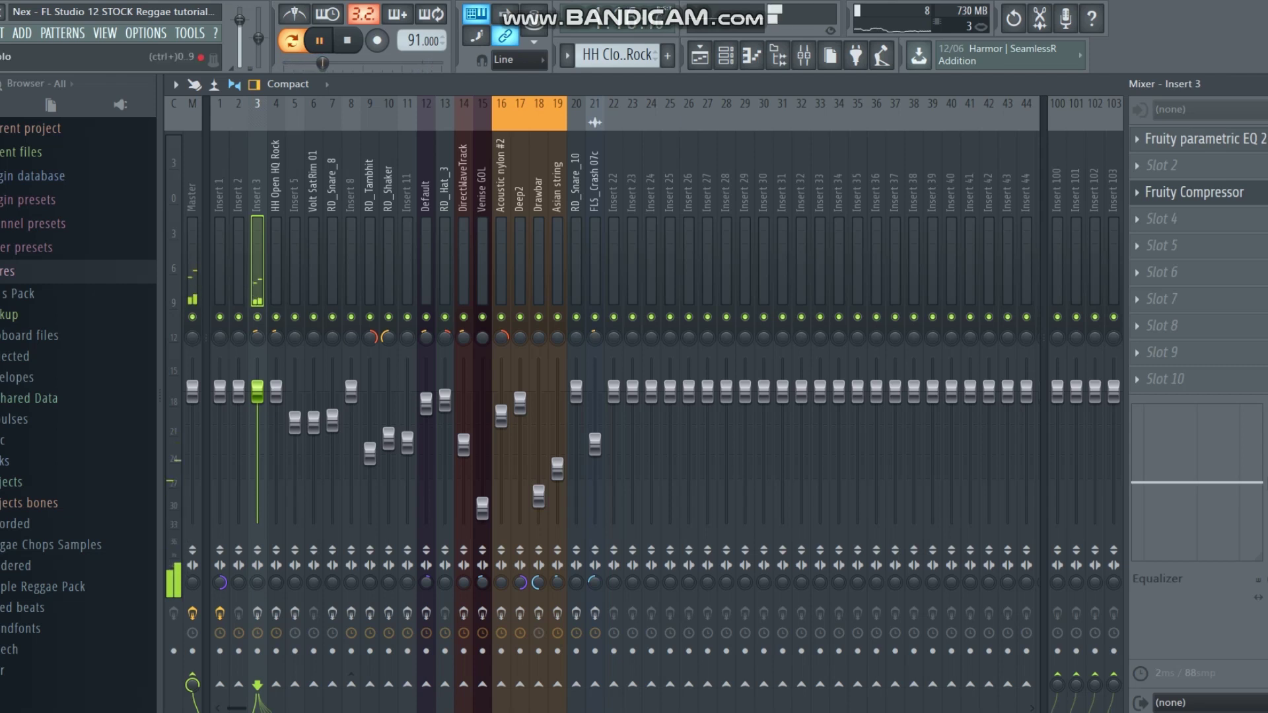
left_click(1194, 192)
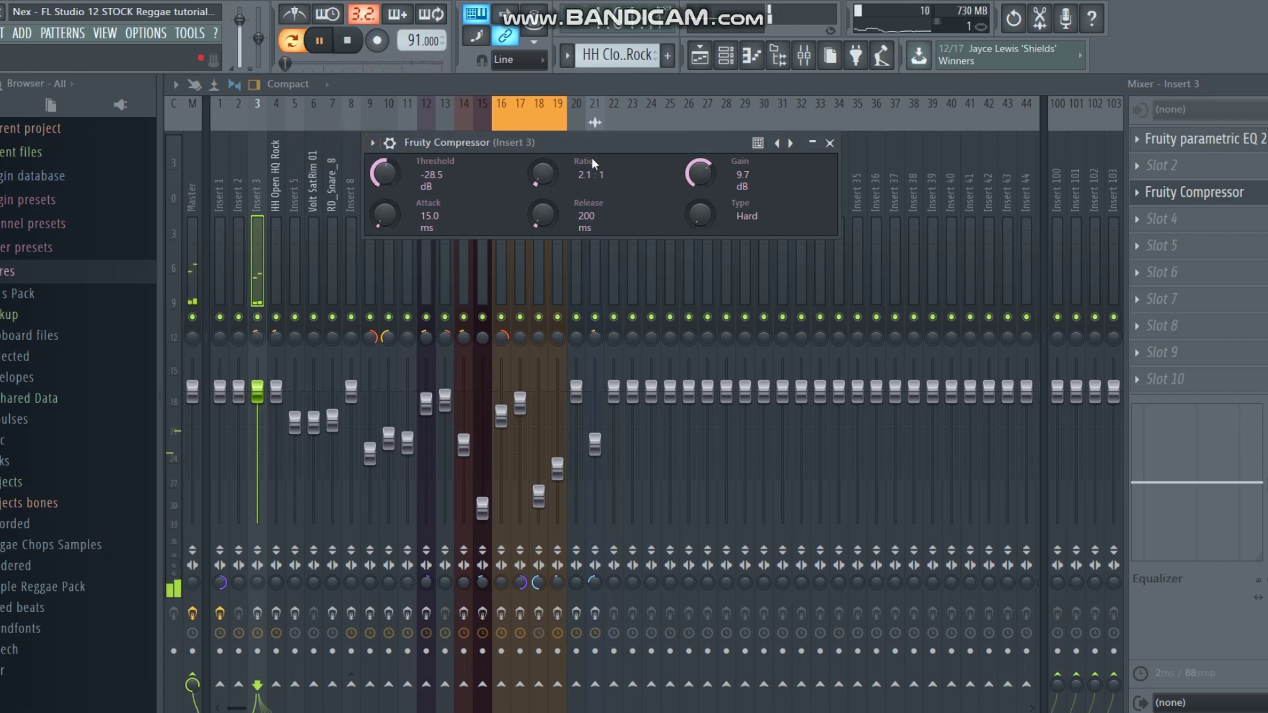
left_click(829, 143)
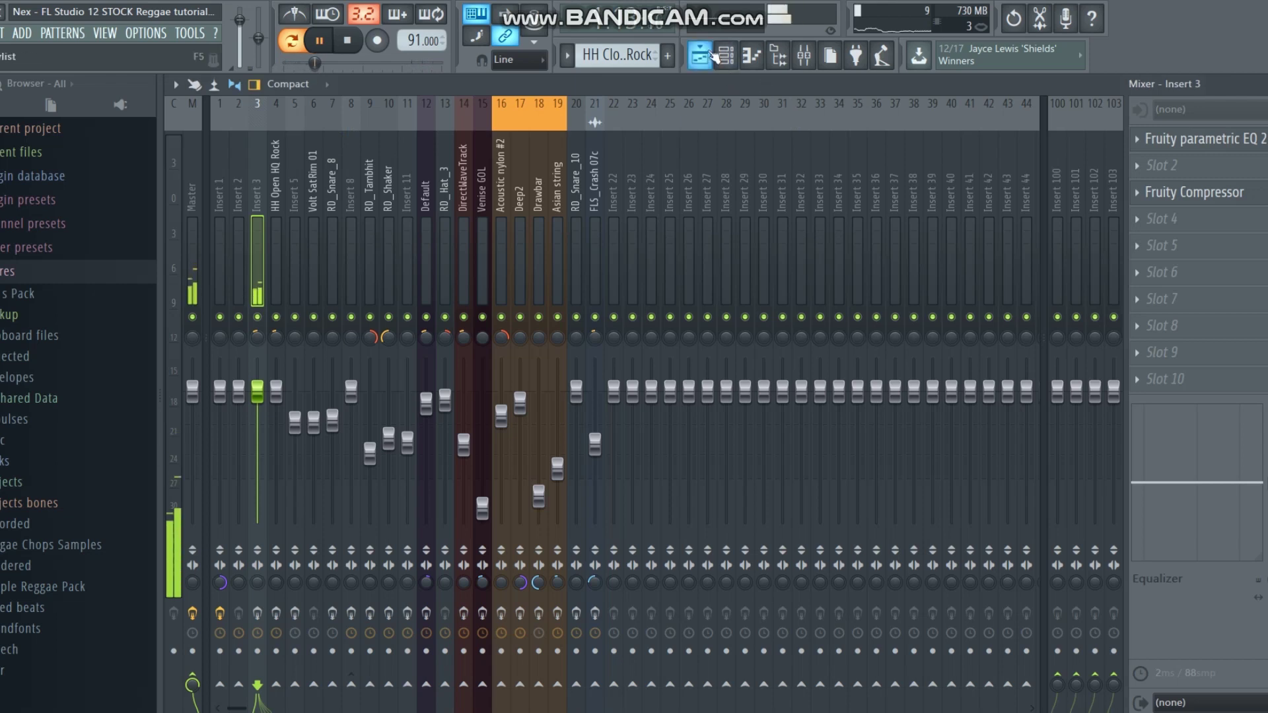
left_click(259, 615)
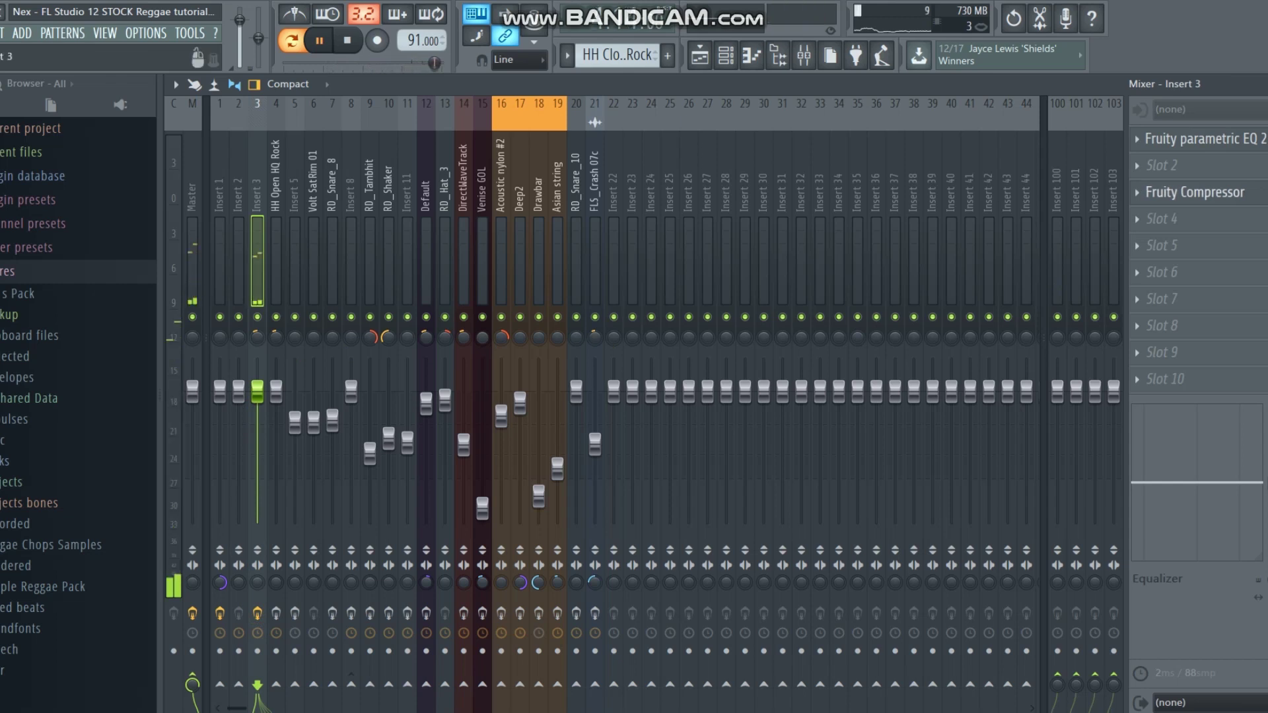
Stop playback, place the HH Closed HQ Rock #2 pattern on playlist Track 2 at bar 37, and select bars 37 to 41 for looping.
left_click(705, 57)
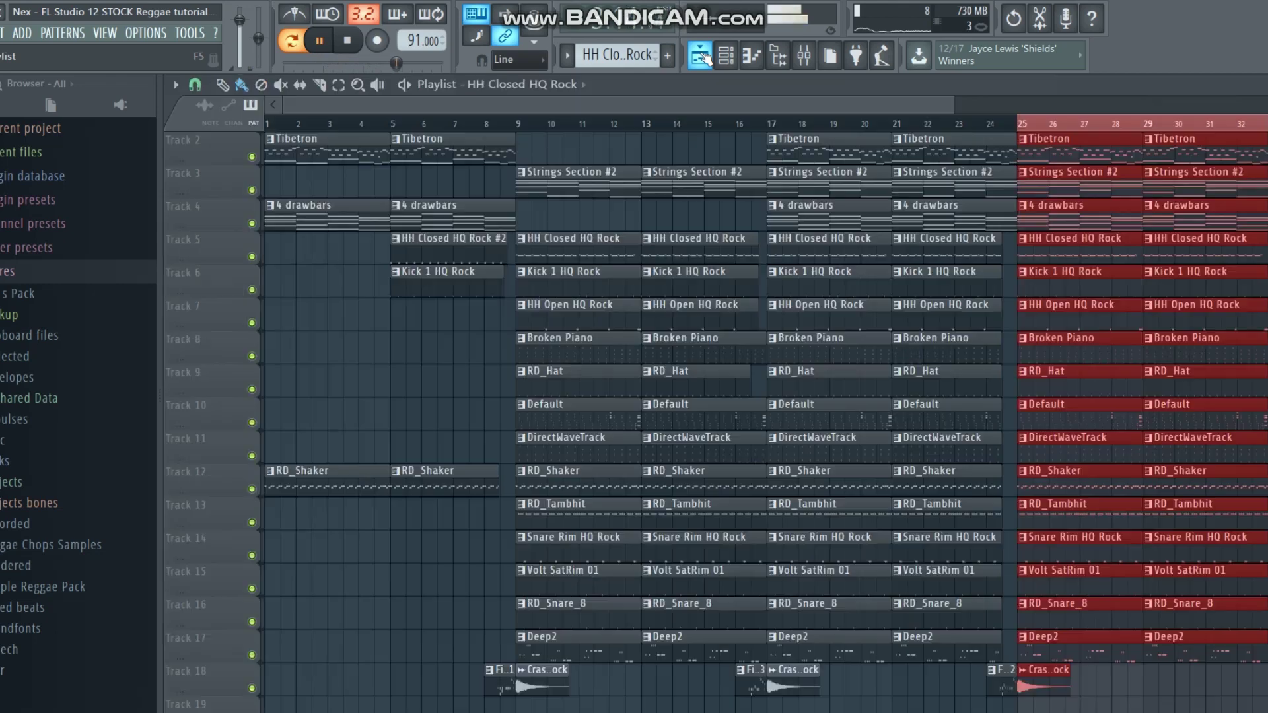
left_click_drag(767, 109, 1101, 108)
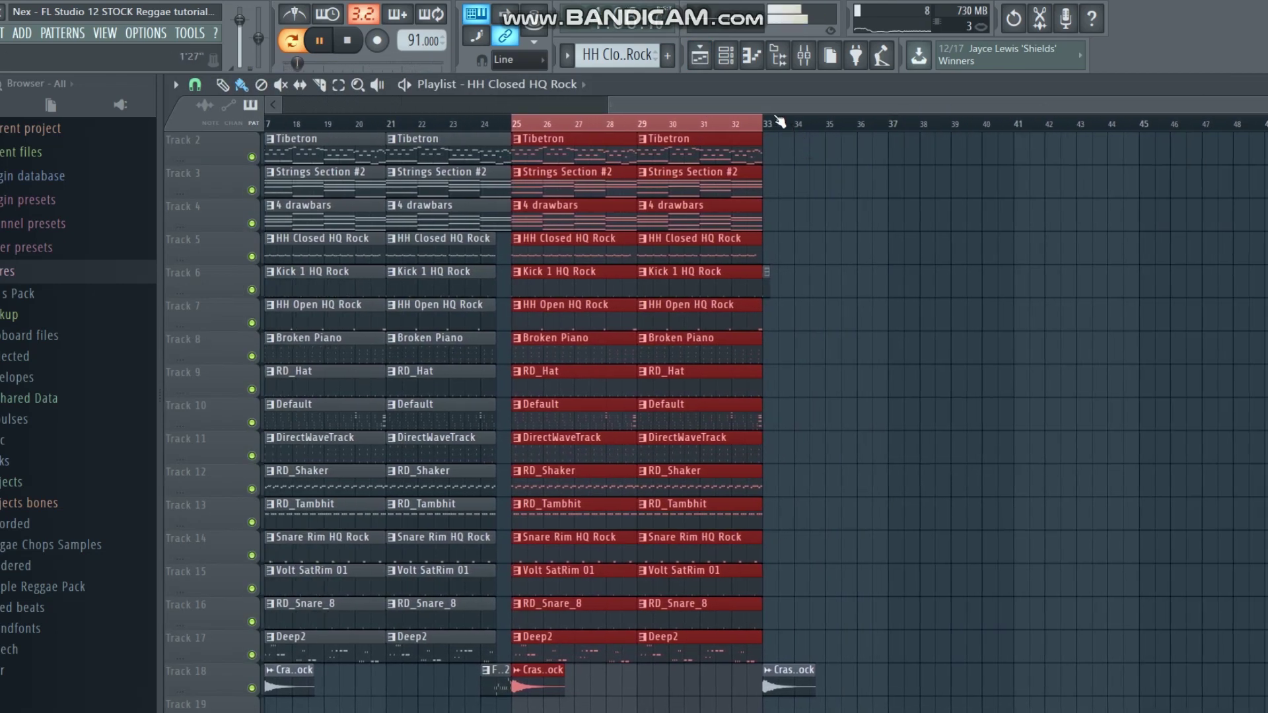
key("space")
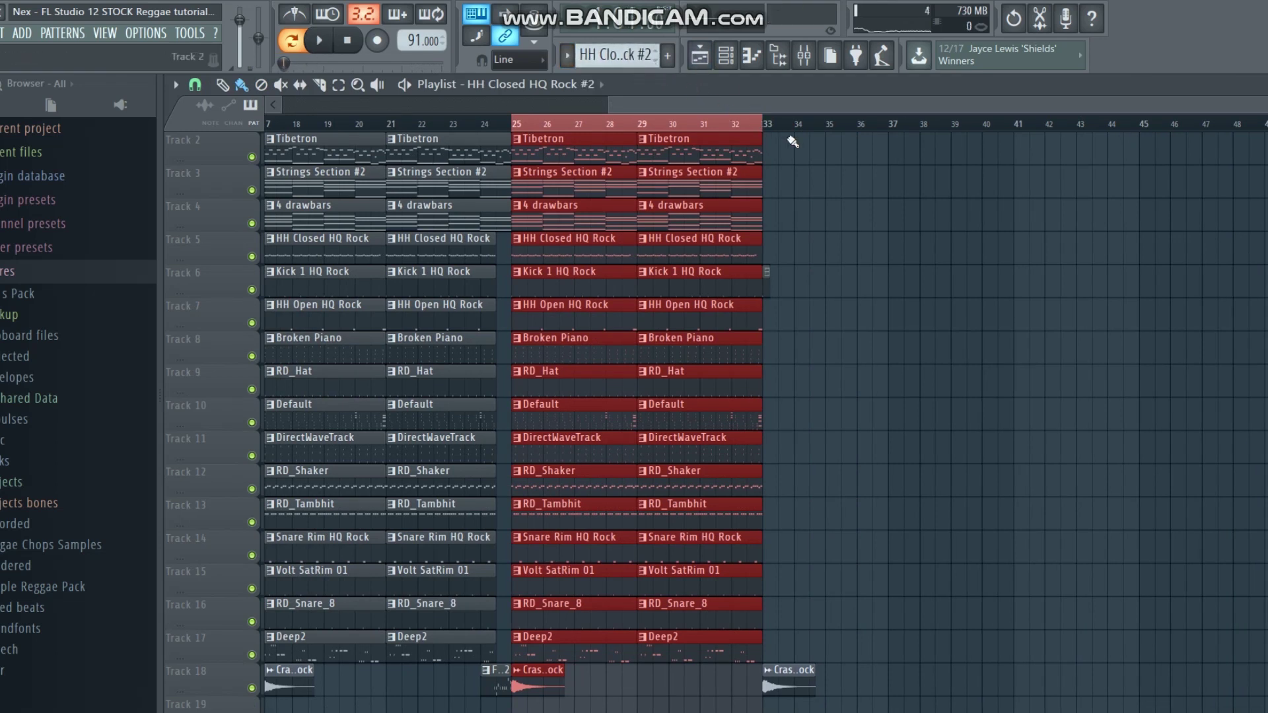
left_click(892, 139)
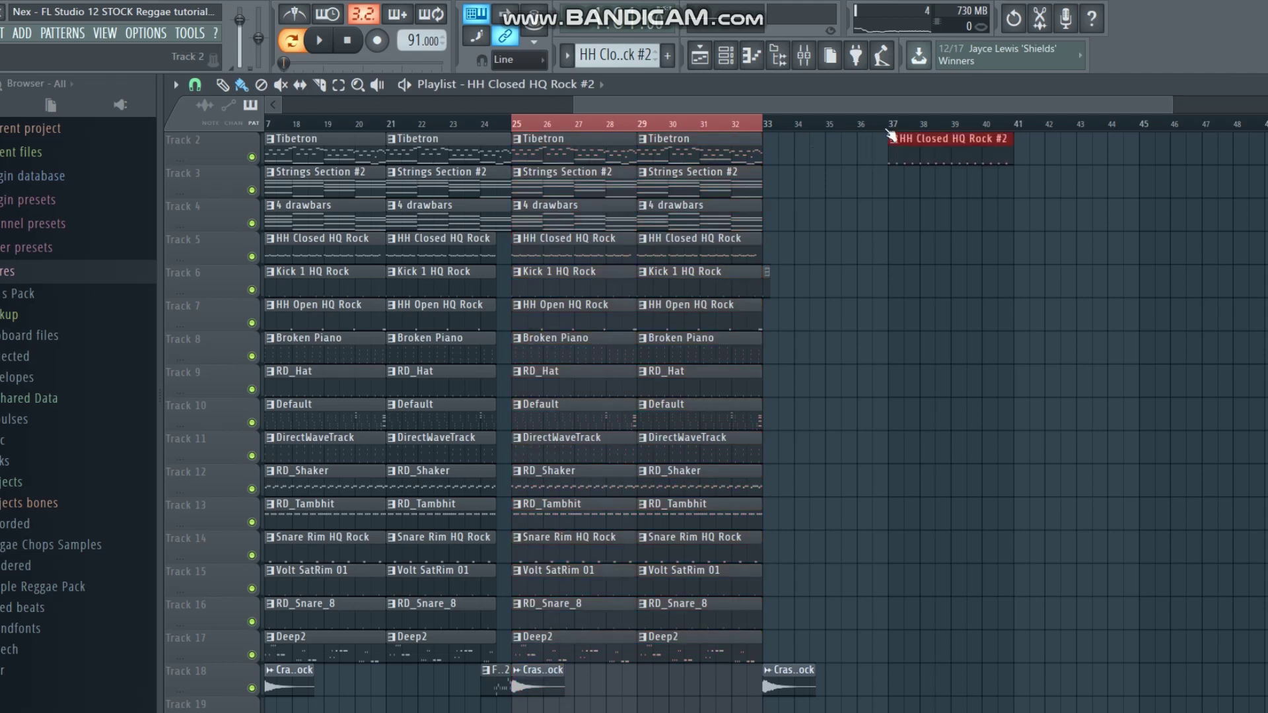
left_click_drag(892, 127, 1015, 138)
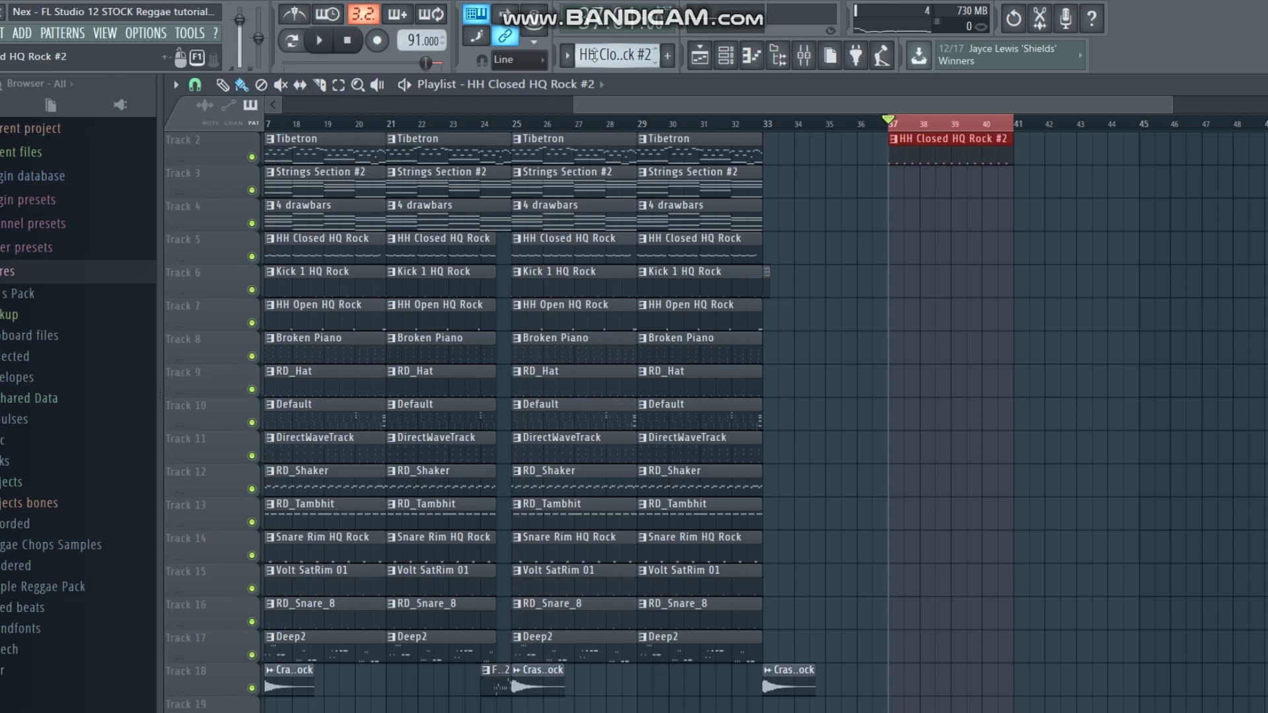
scroll(595, 55, "up", 2)
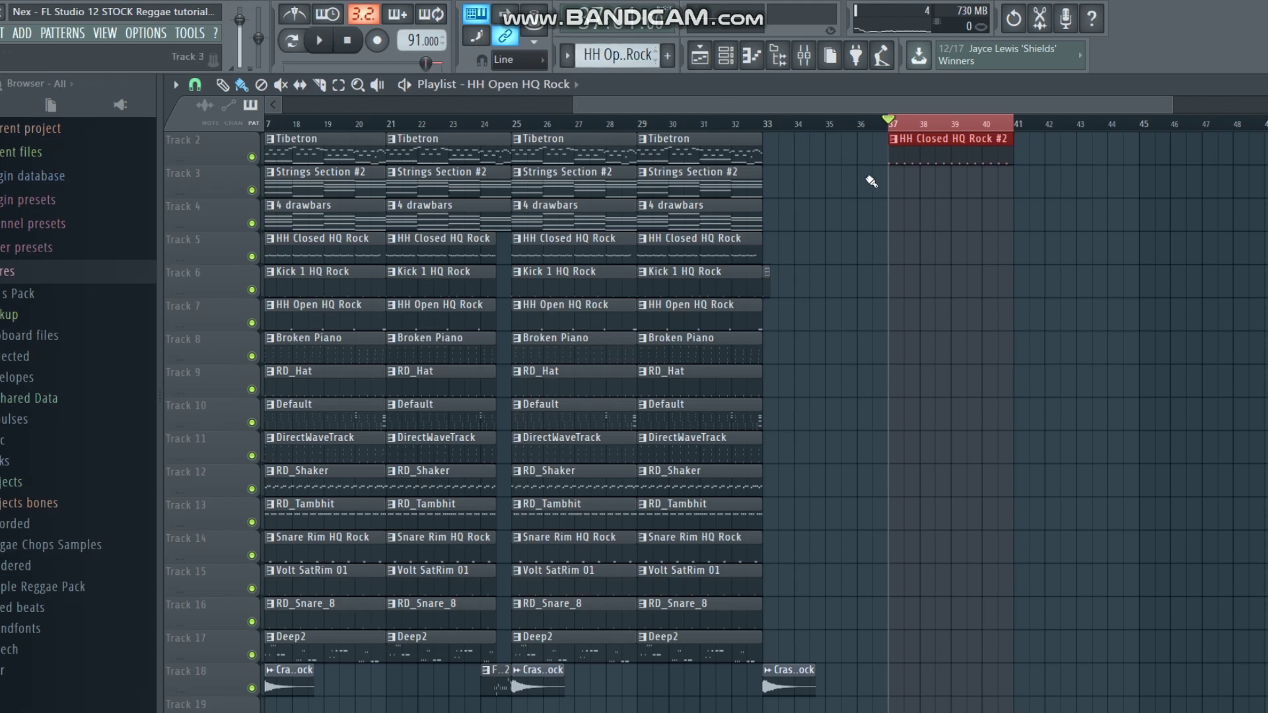
left_click(891, 187)
right_click(924, 184)
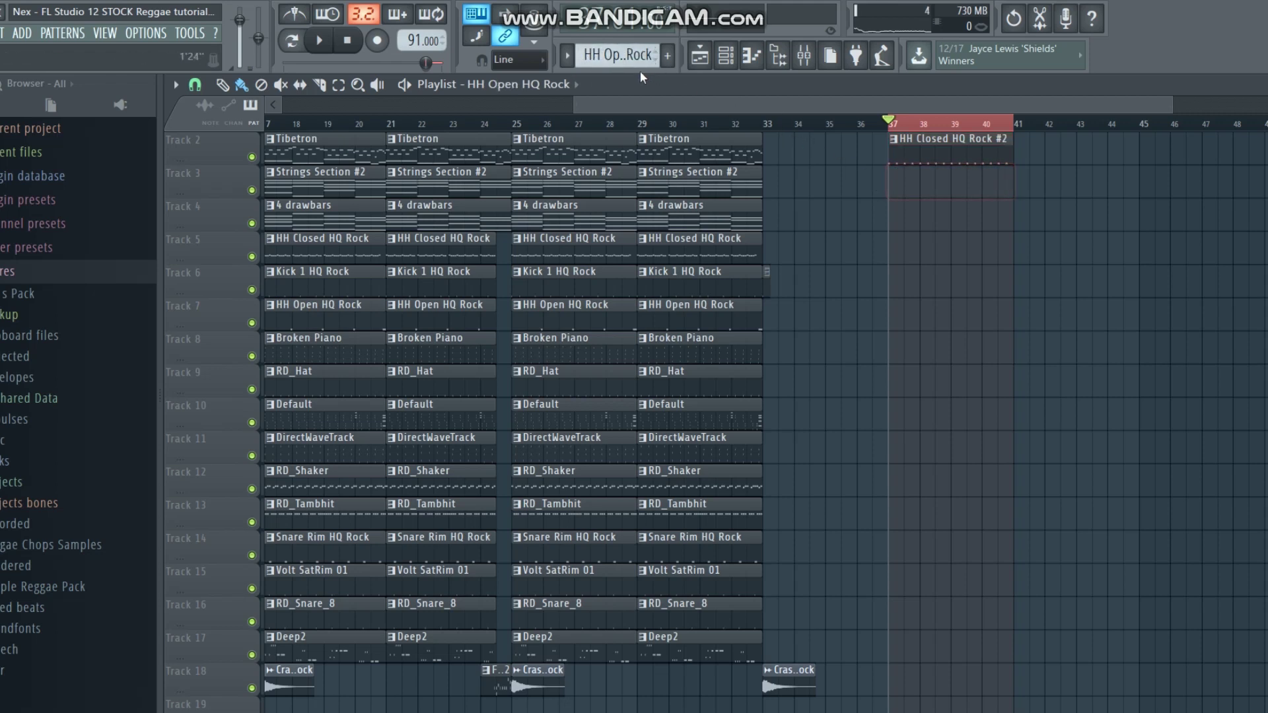
scroll(622, 64, "down", 2)
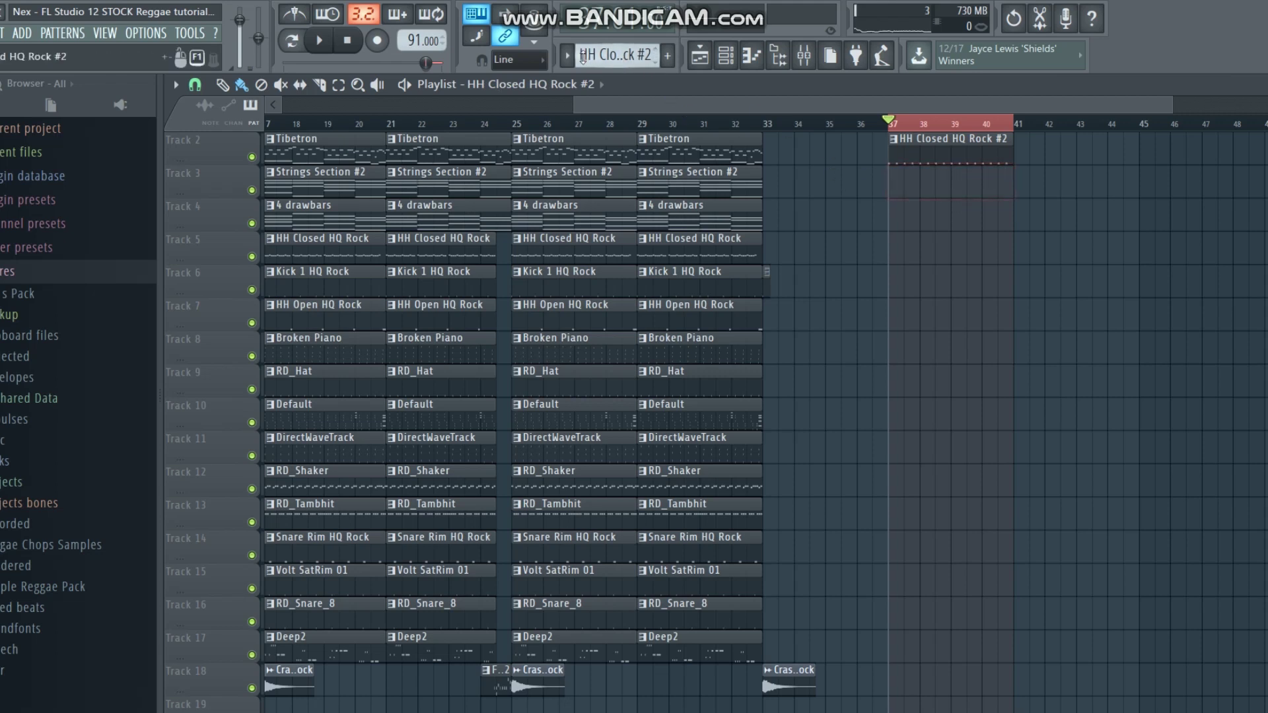
Place the HH Closed HQ Rock pattern on playlist Track 3 at bar 37, directly below the existing hi-hat clip.
left_click(568, 57)
left_click(621, 93)
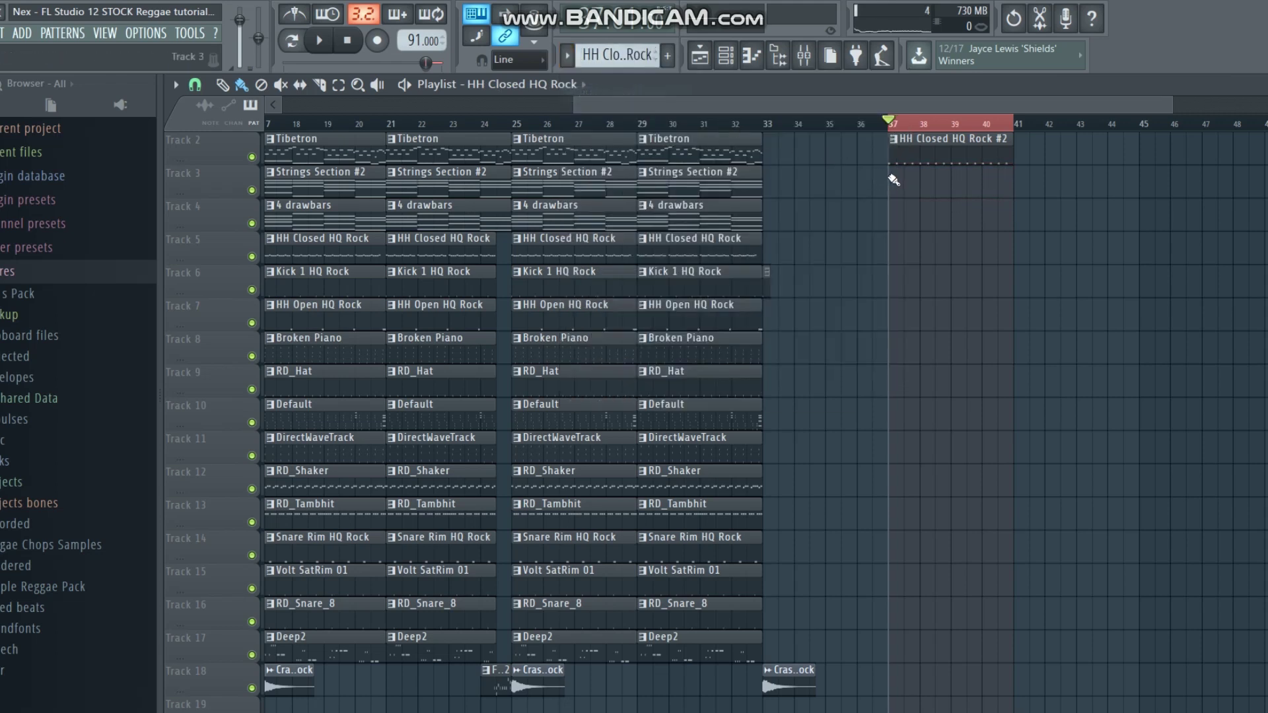
left_click(890, 177)
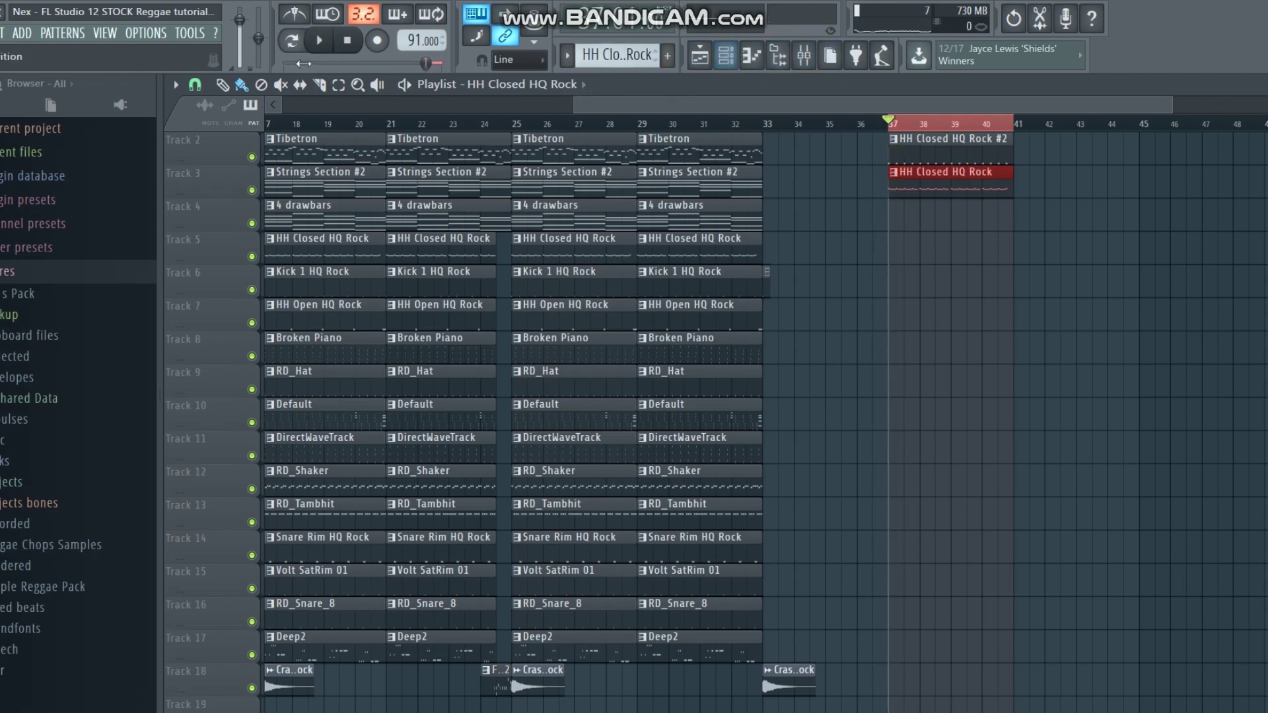
key("F9")
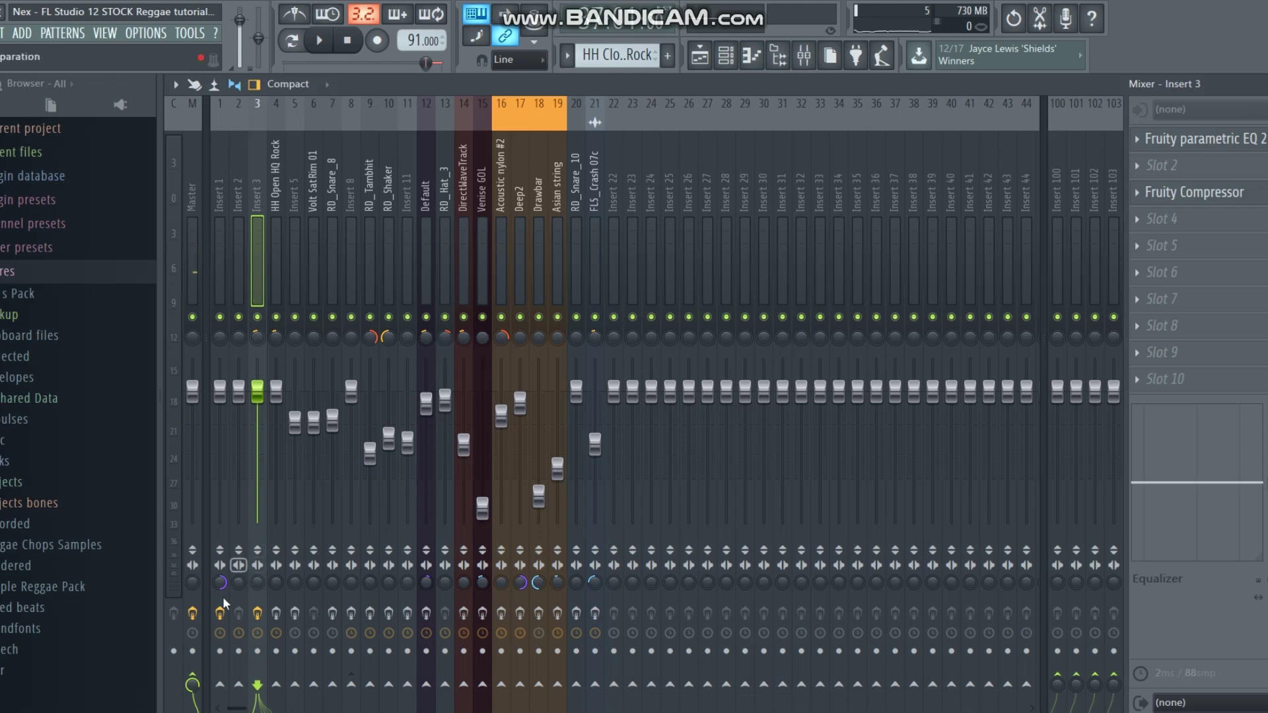
left_click(737, 64)
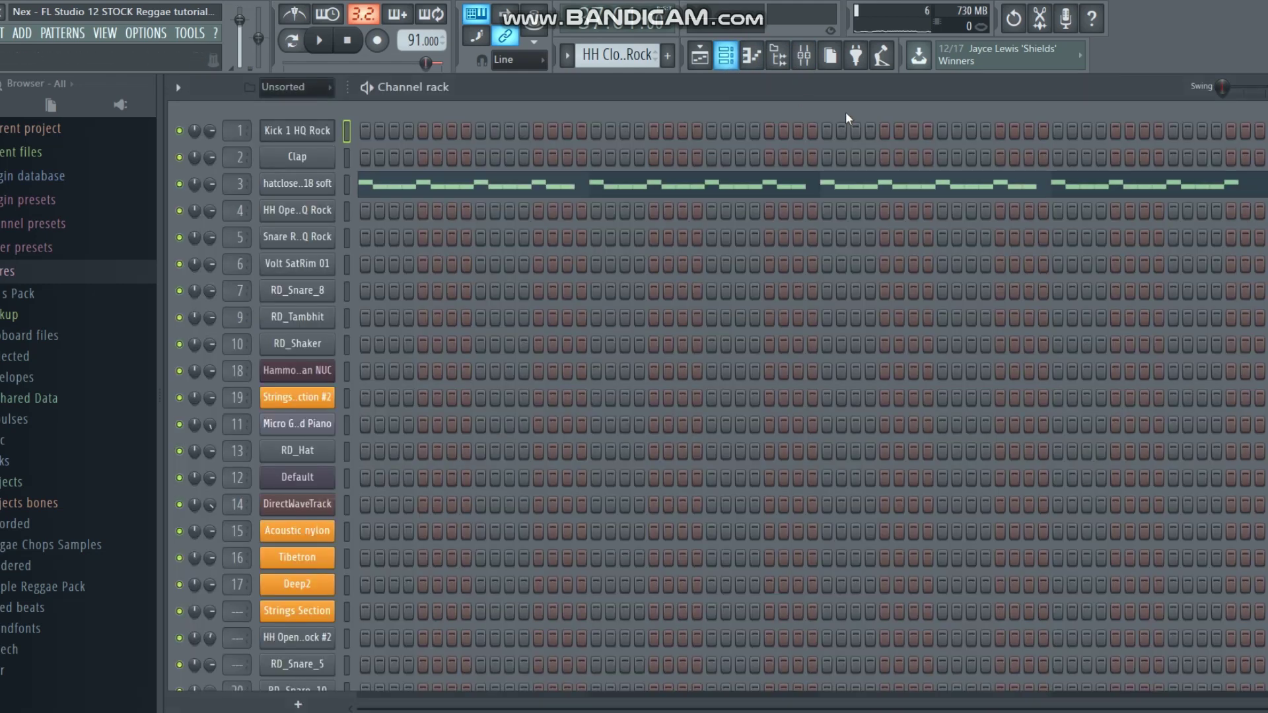
left_click(700, 58)
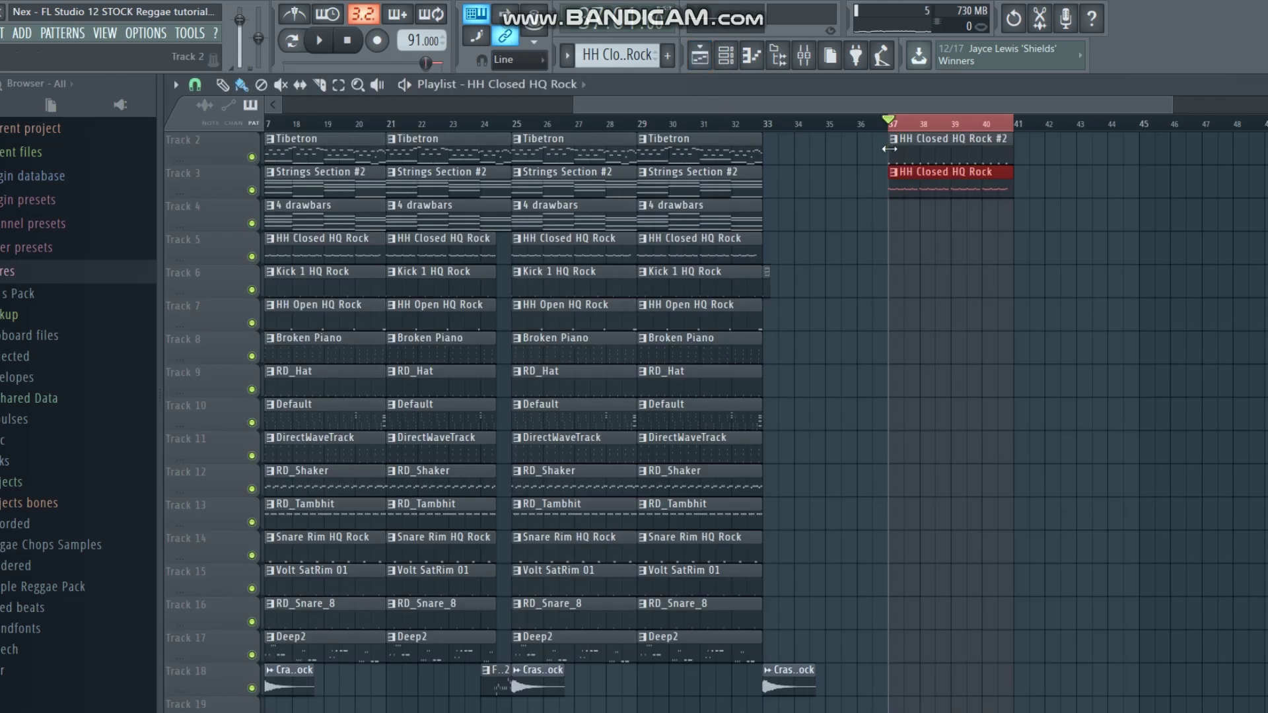
Play the two hi-hat clips at bar 37 together, and delete the HH Closed HQ Rock #2 clip from Track 2.
scroll(905, 153, "up", 1)
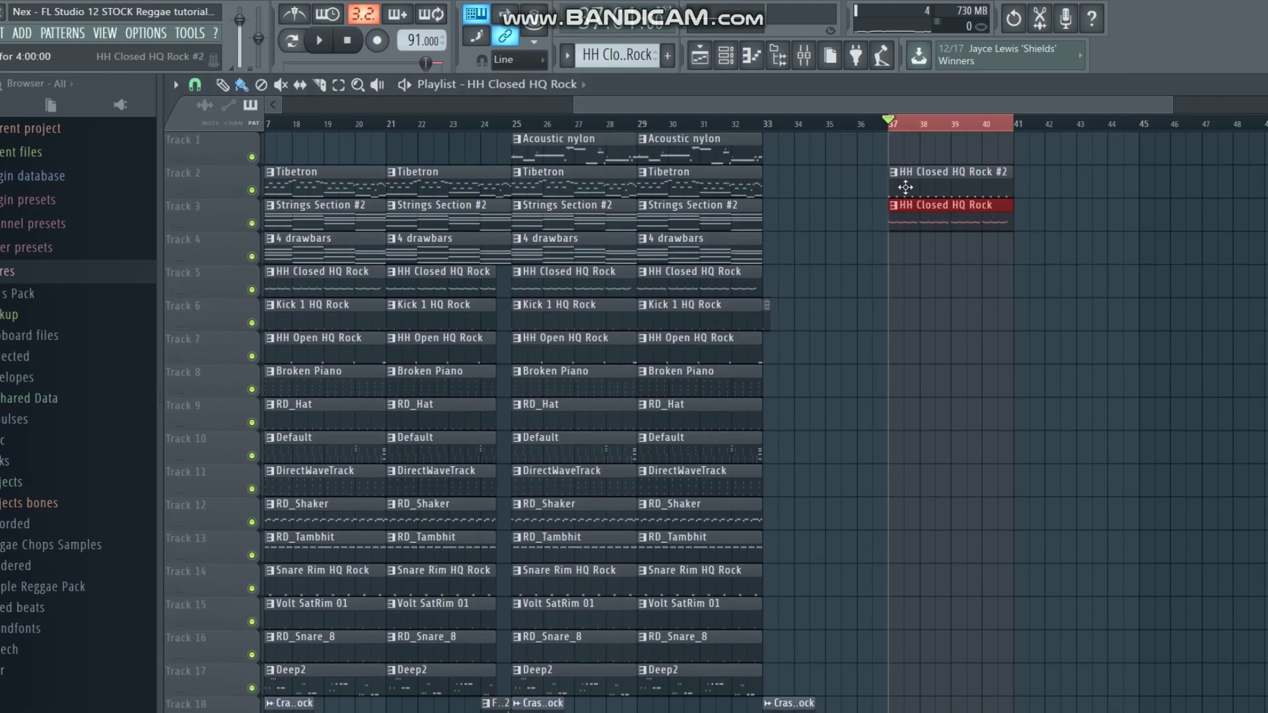
left_click(906, 188)
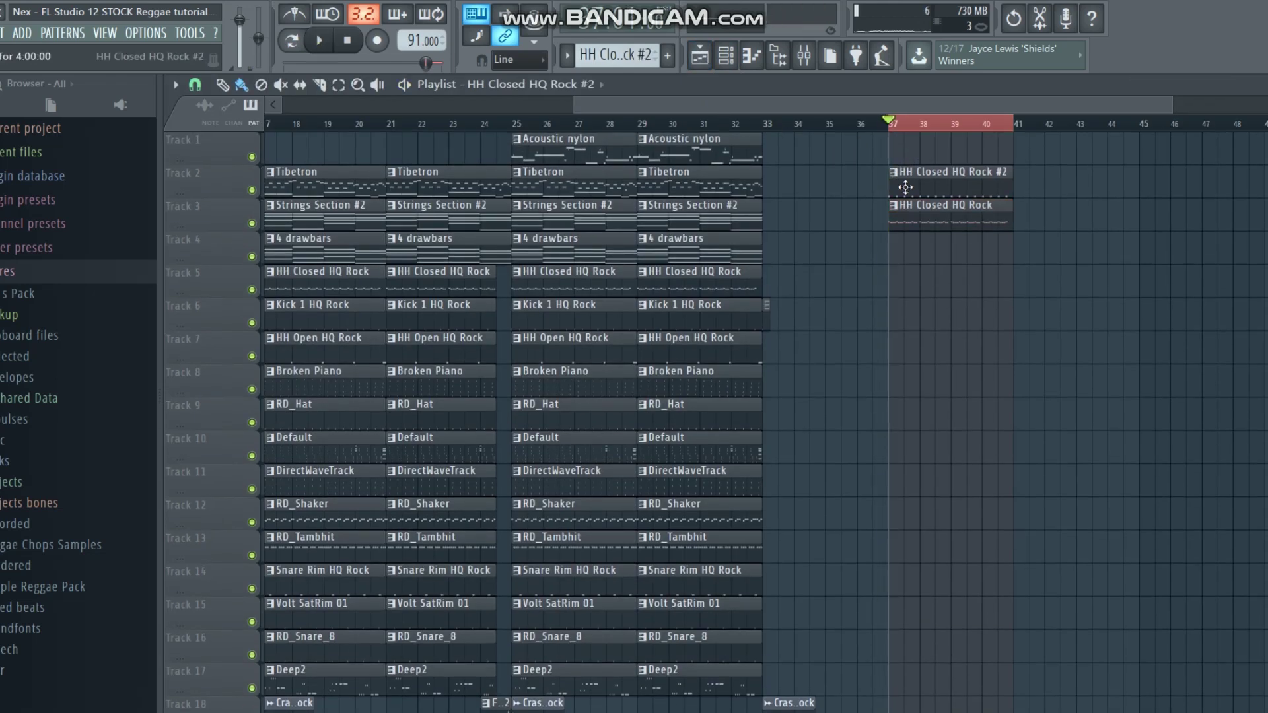
key("space")
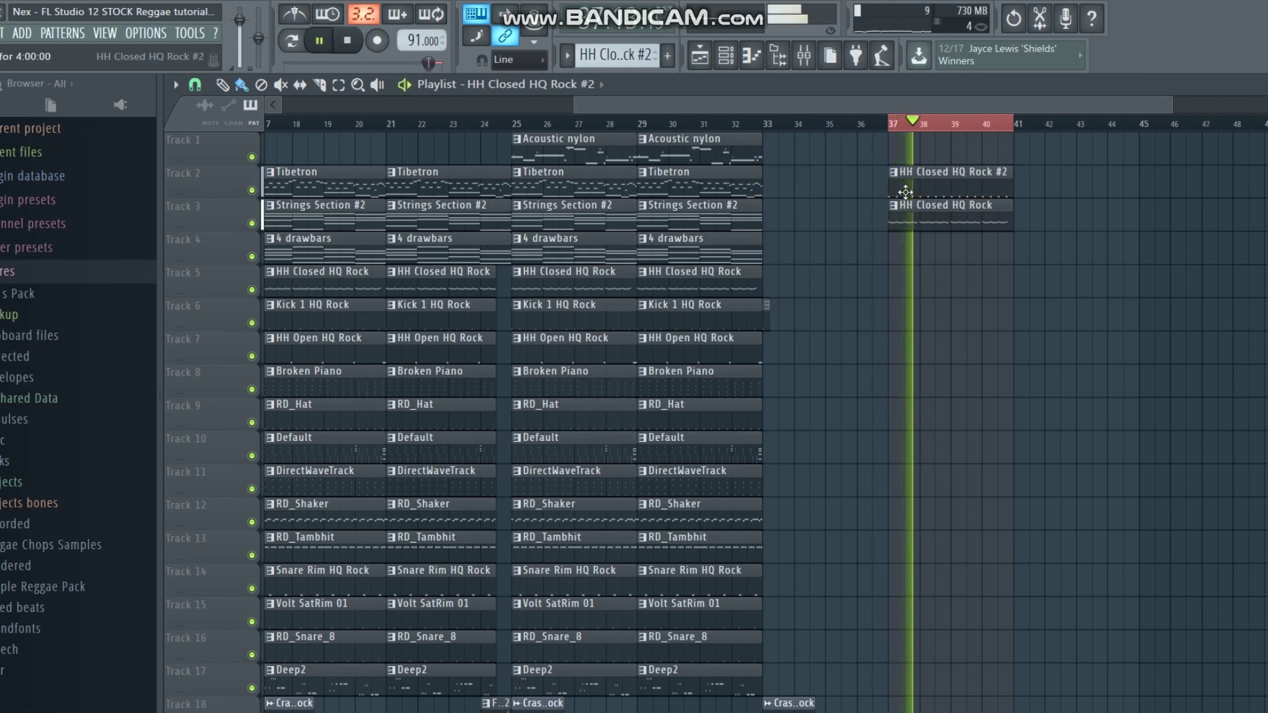
key("space")
right_click(989, 188)
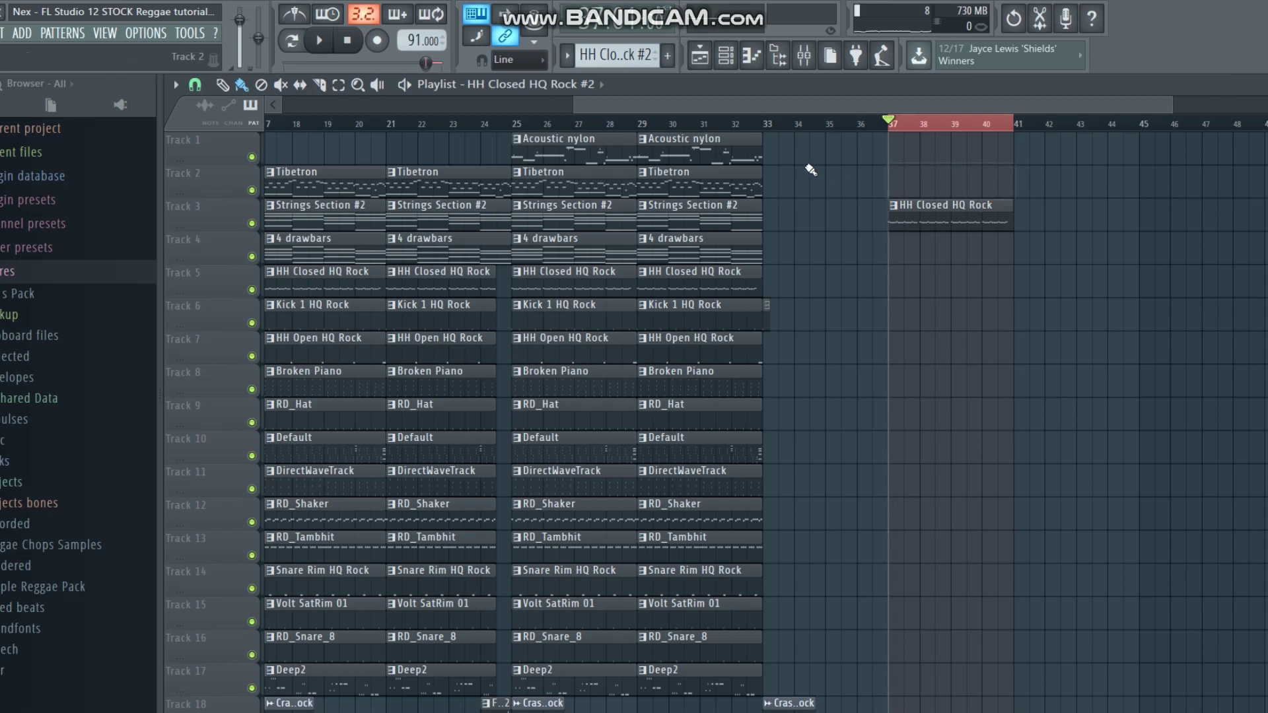
Place the Kick 1 HQ Rock pattern on Track 2 at bar 37 and play it with the closed hi-hat clip.
left_click(566, 56)
left_click(605, 86)
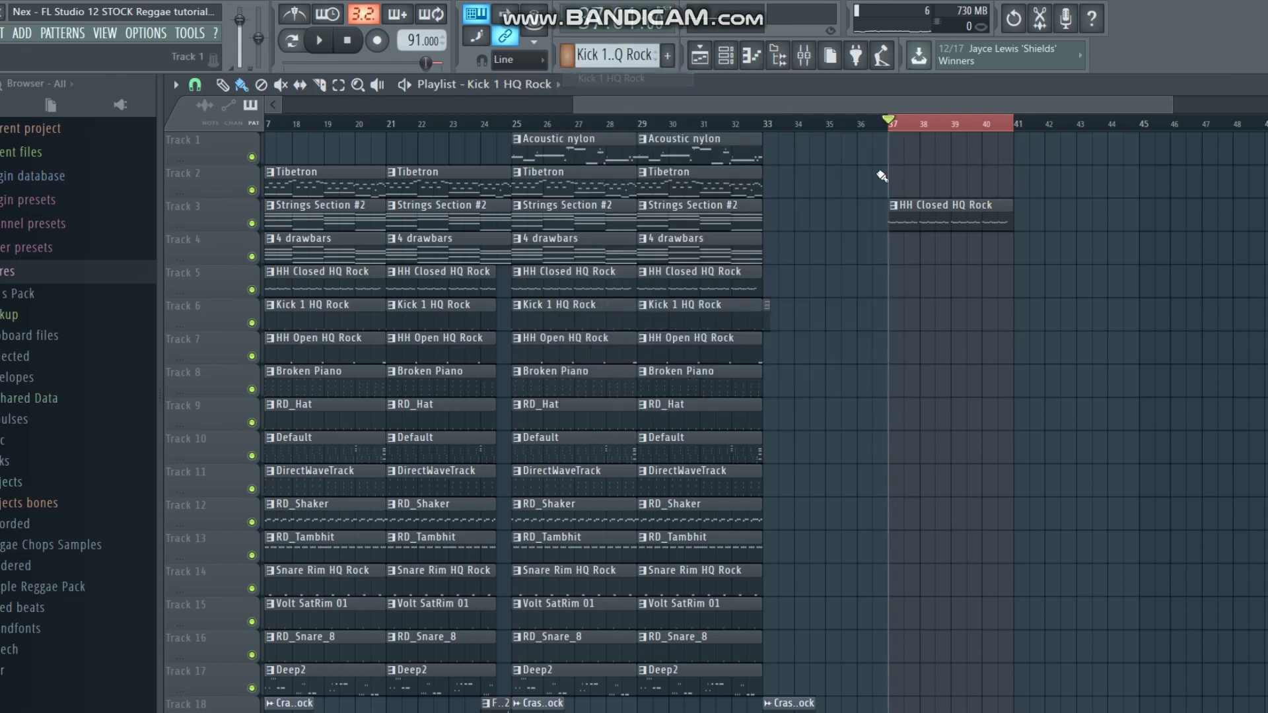
left_click(895, 174)
key("space")
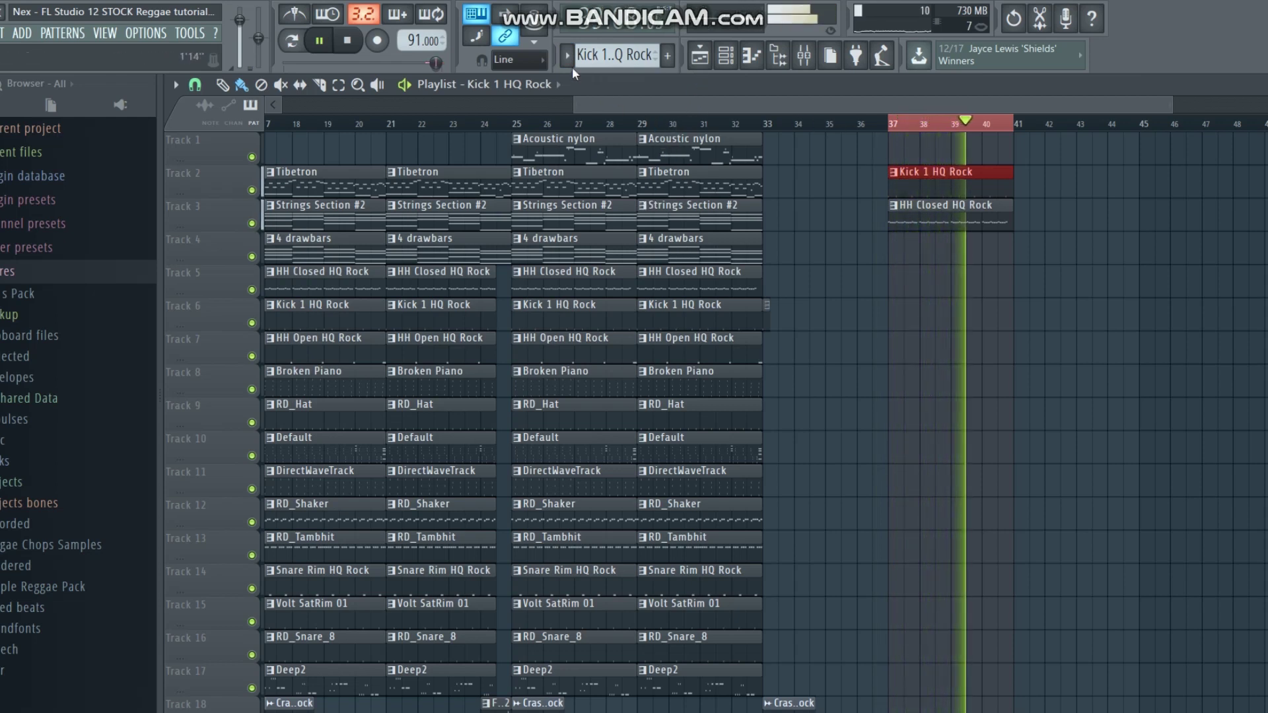
Play the HH Closed HQ Rock #2 pattern alone in pattern mode and view the hatclosed 18 soft channel settings.
left_click(290, 47)
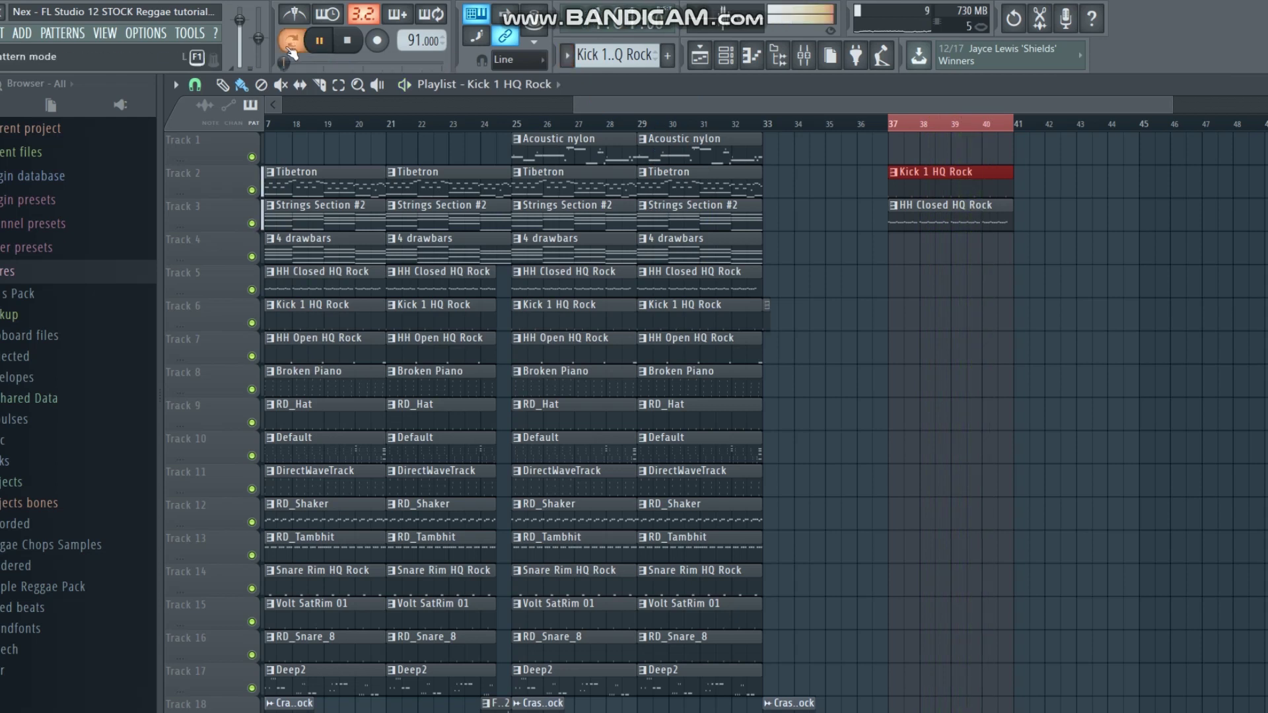
left_click(567, 56)
left_click(588, 110)
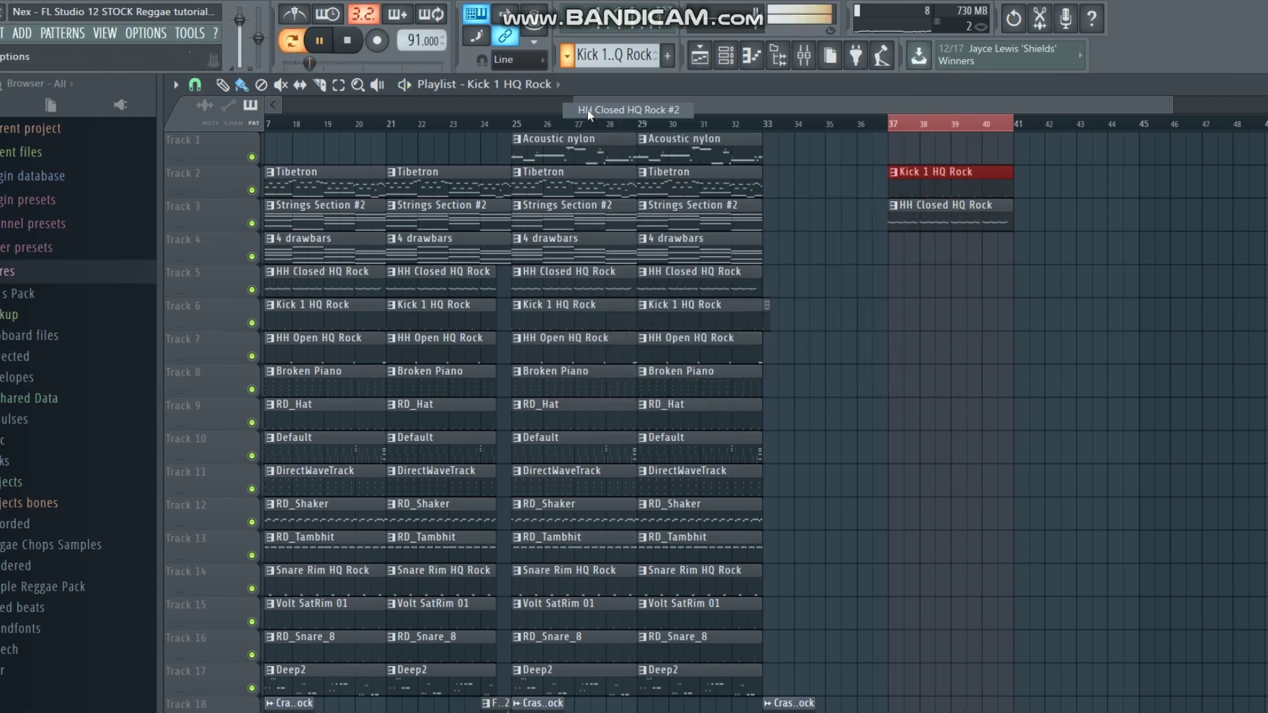
left_click(724, 61)
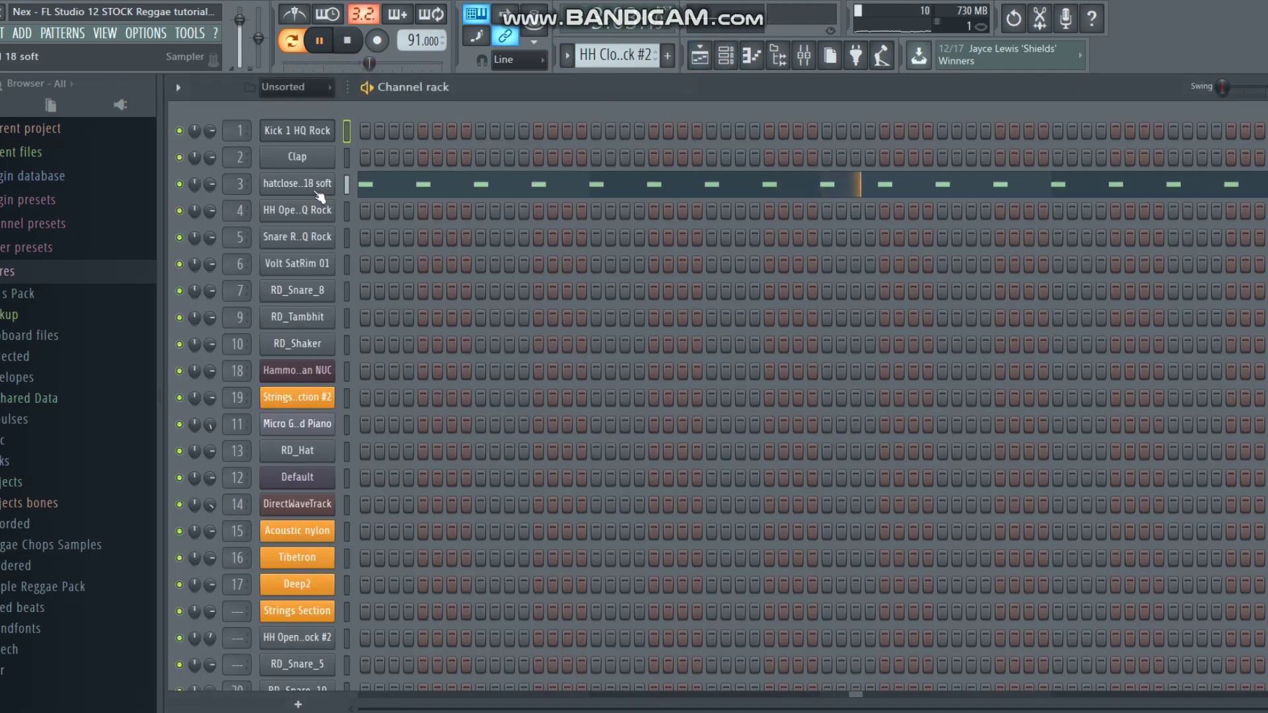
left_click(297, 184)
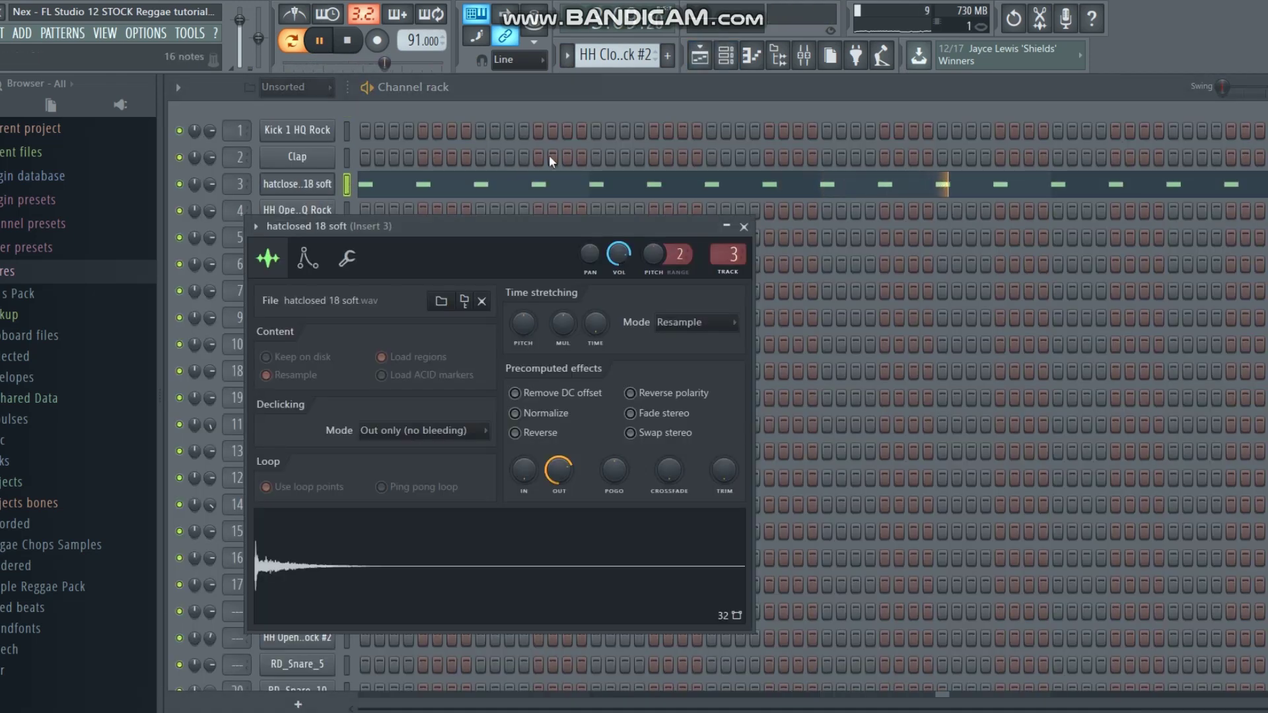
Check the hi-hat's mixer track, Insert 3, return to its notes in the channel rack, and stop playback.
left_click(816, 57)
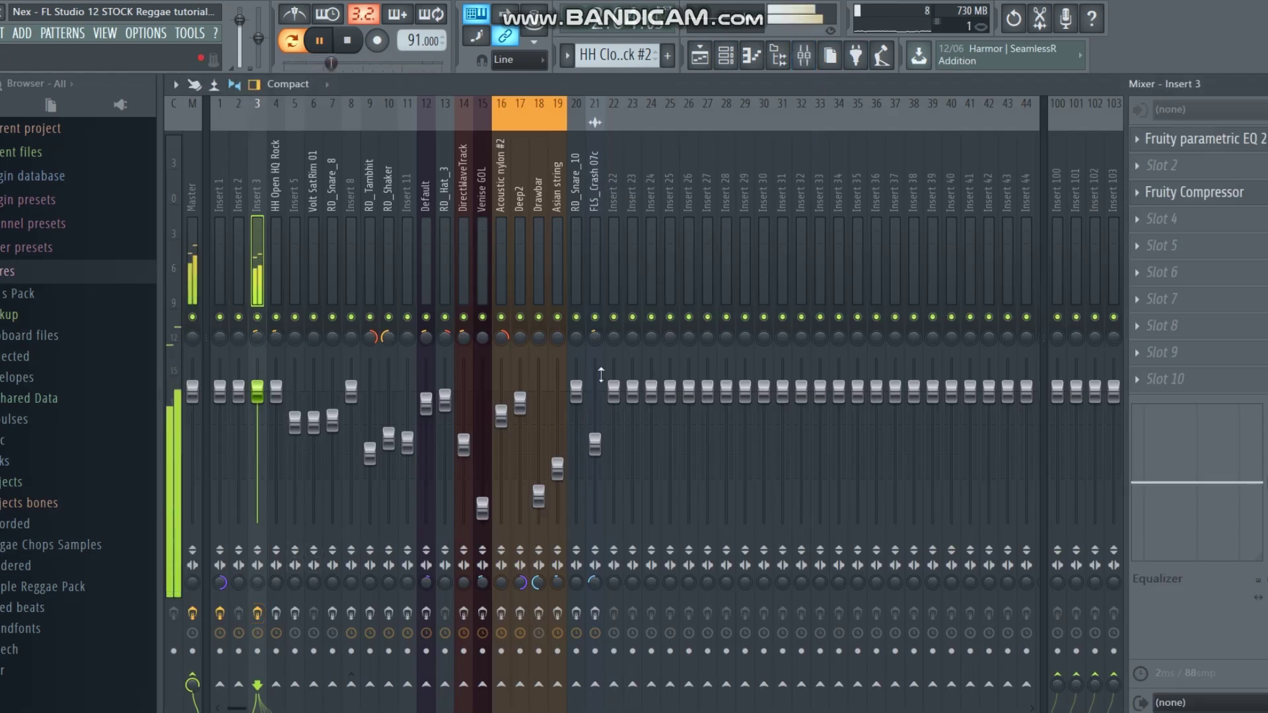
left_click(715, 52)
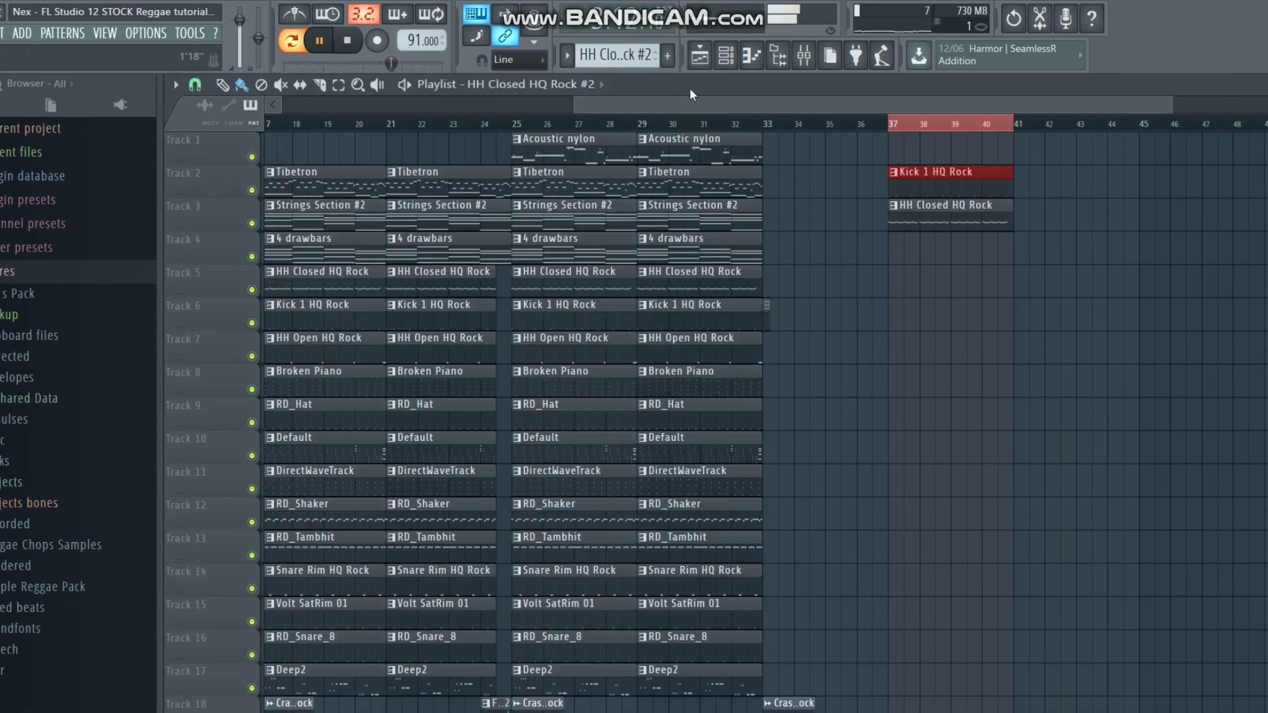
left_click(726, 57)
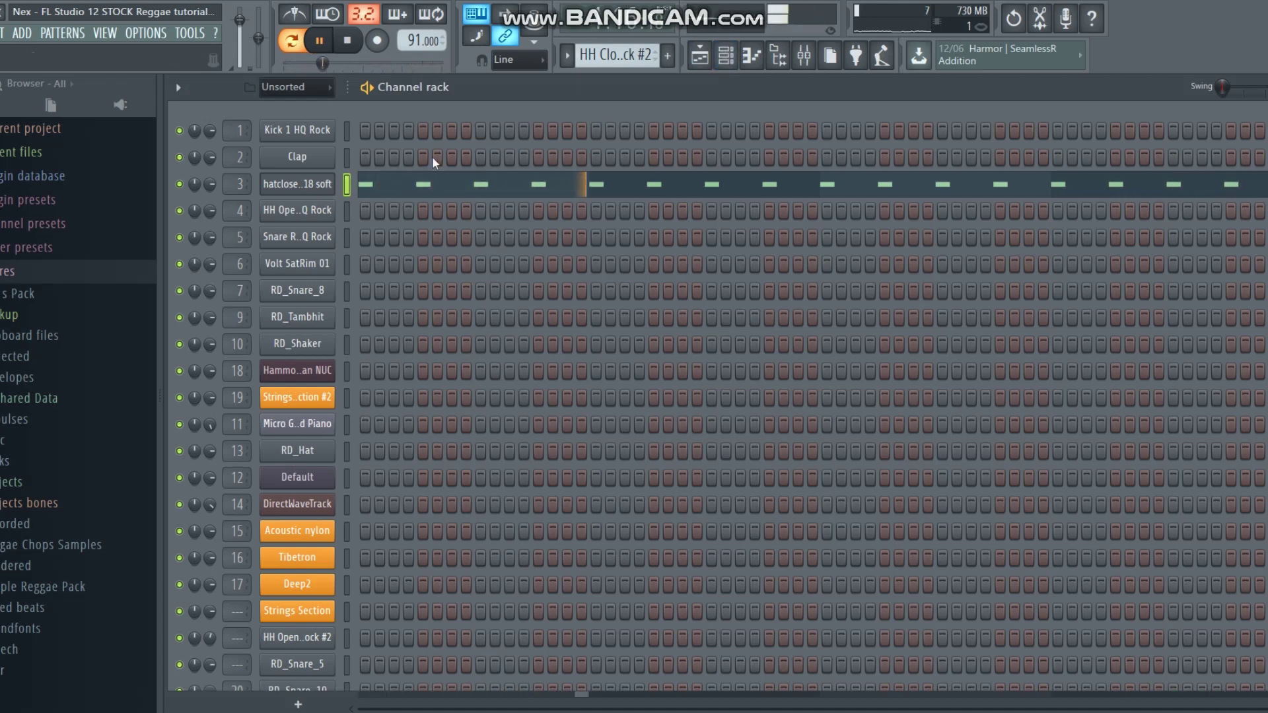
key("space")
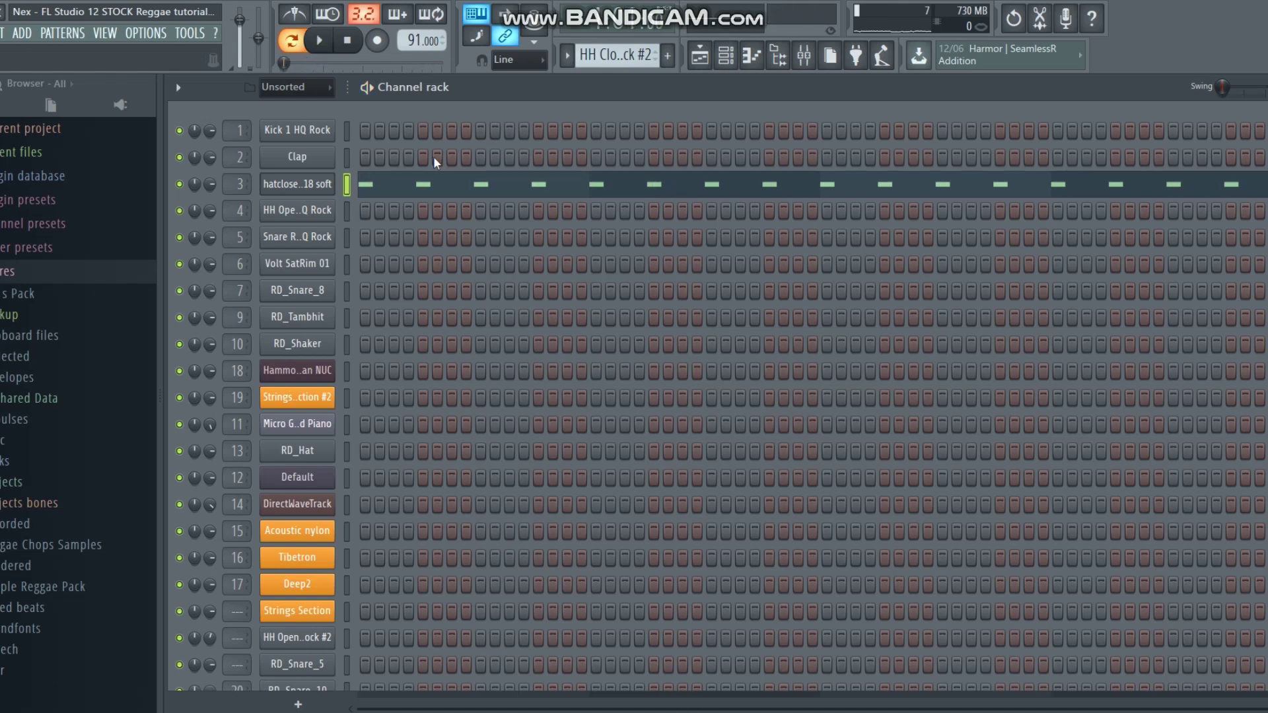
Try the HH Closed HQ Rock #2 pattern on Track 4 at bar 37, play it with the kick, and remove the clip.
left_click(710, 60)
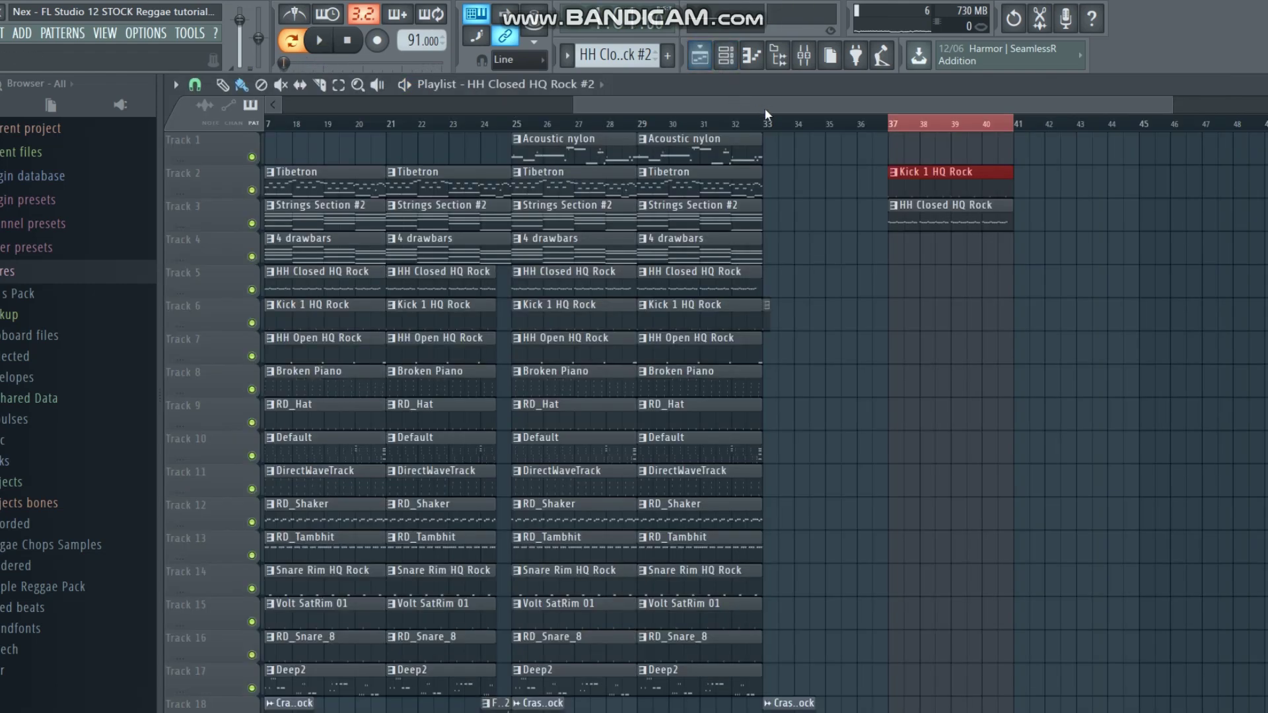
left_click(892, 258)
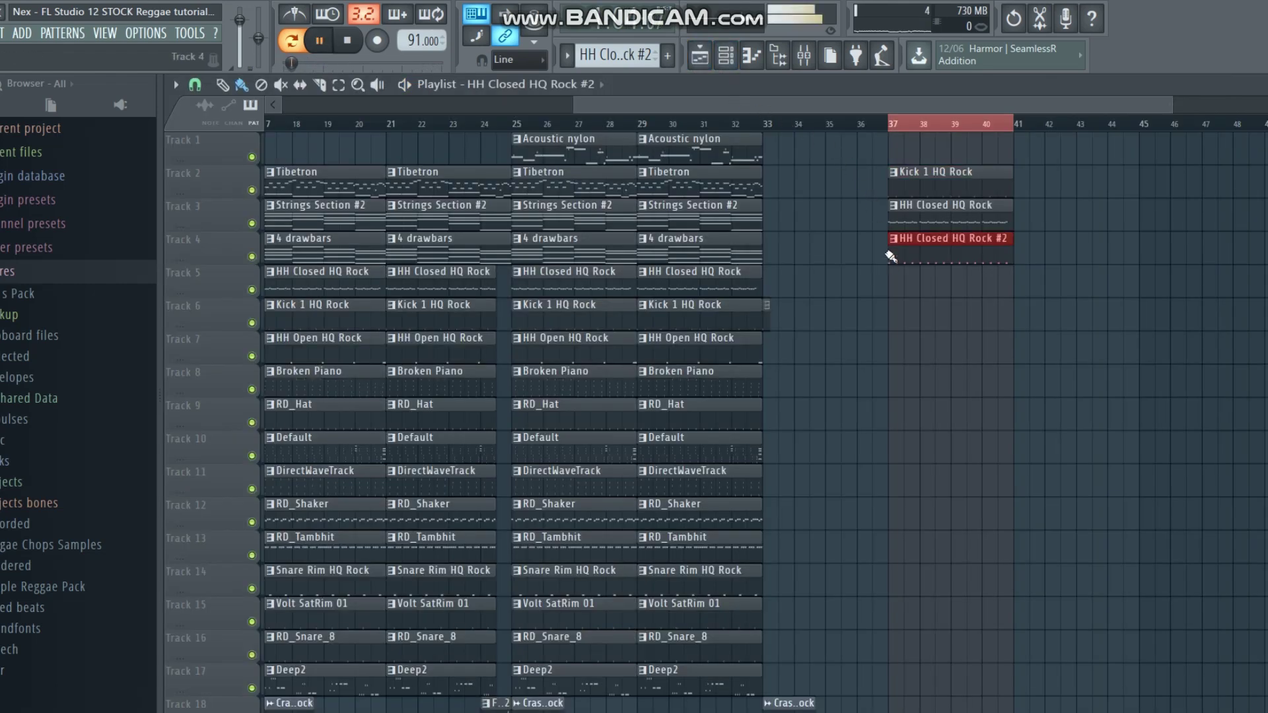
left_click(890, 124)
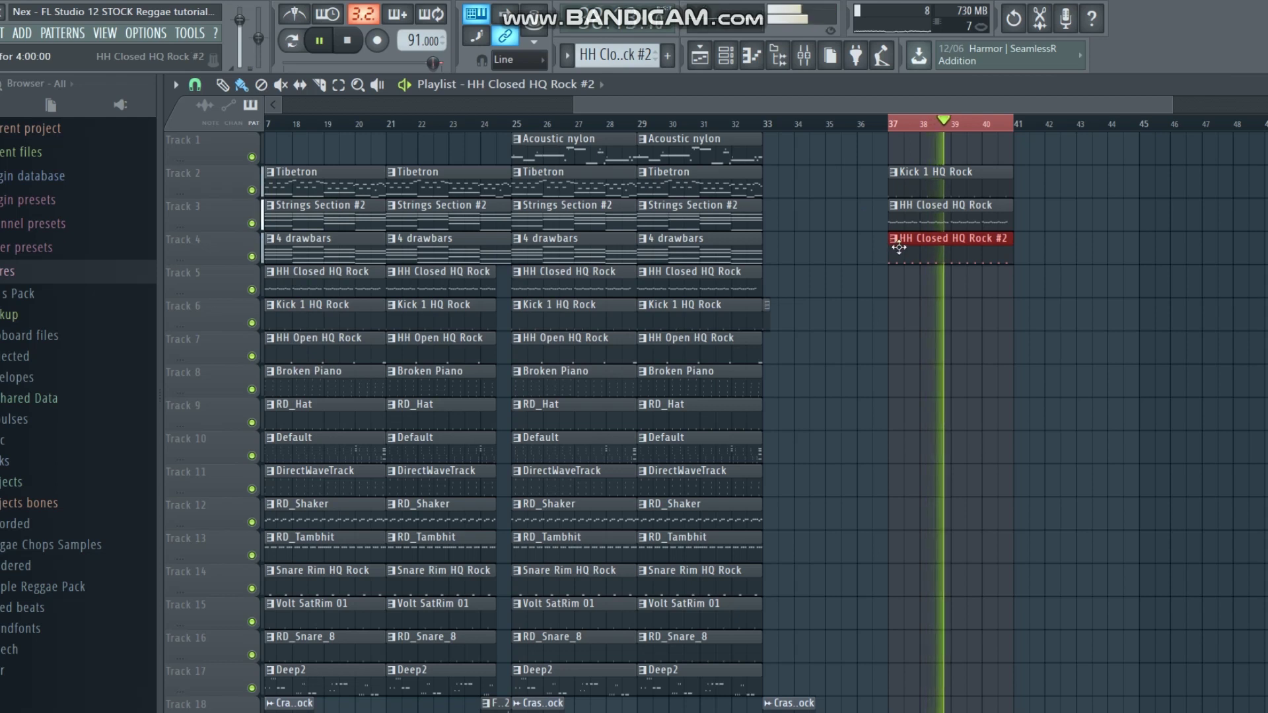
key("space")
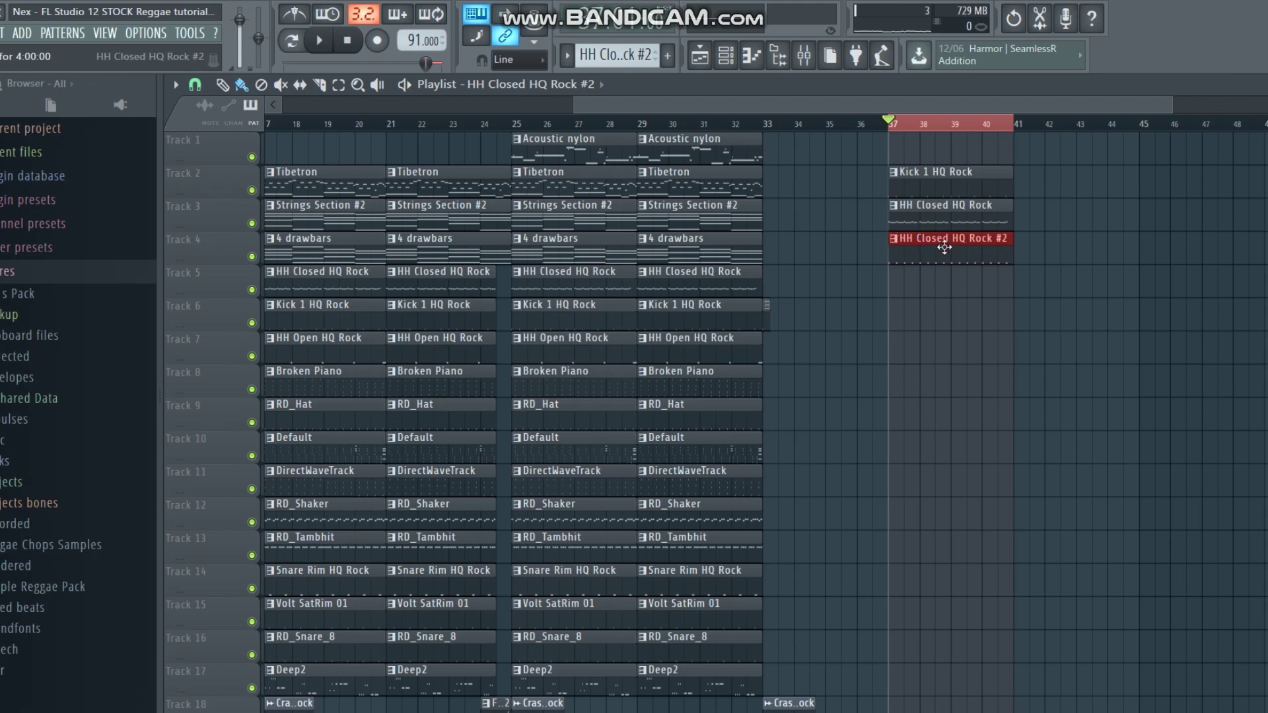
right_click(926, 252)
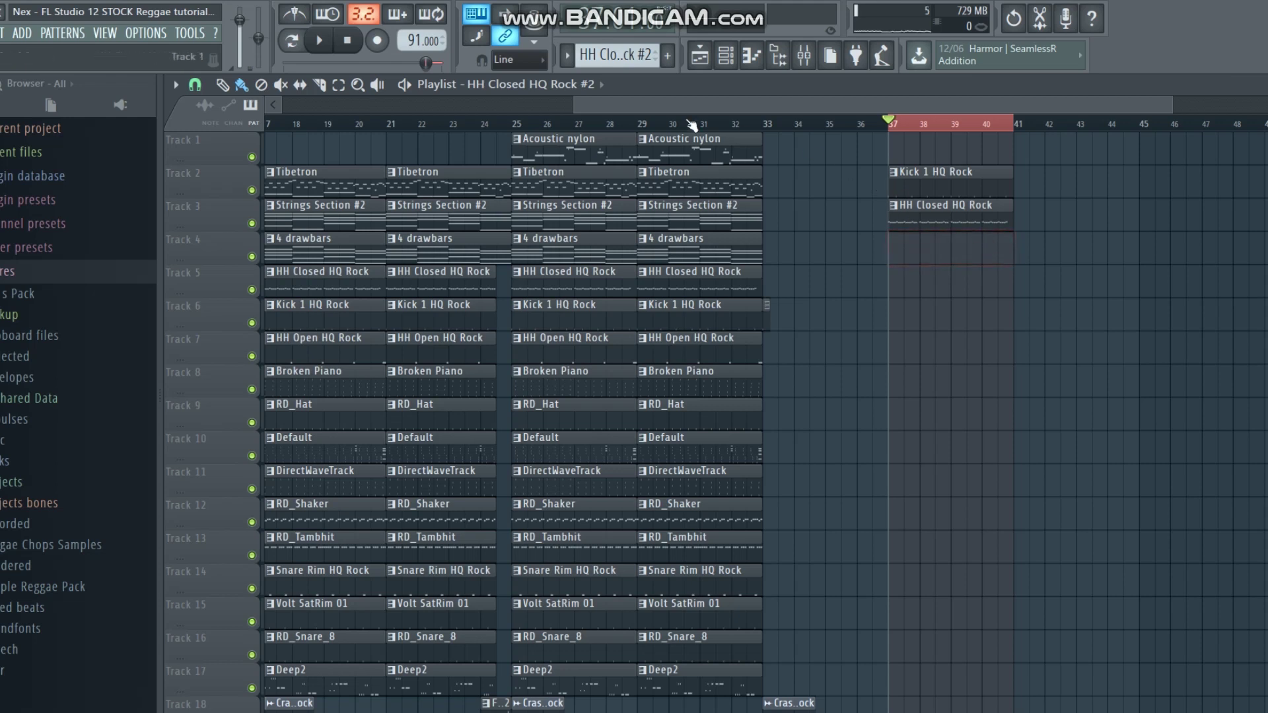
Place the HH Open HQ Rock pattern on Track 4 at bar 37 and open its notes in the piano roll.
left_click(573, 58)
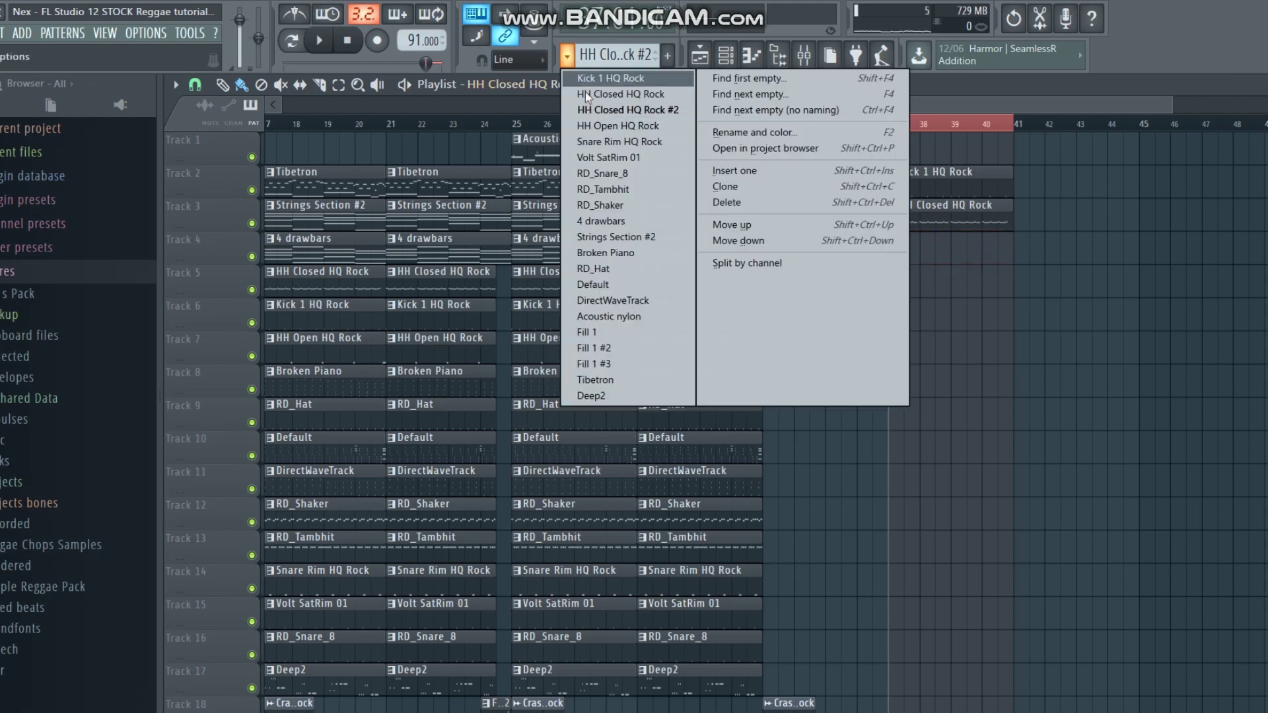
left_click(596, 125)
left_click(887, 257)
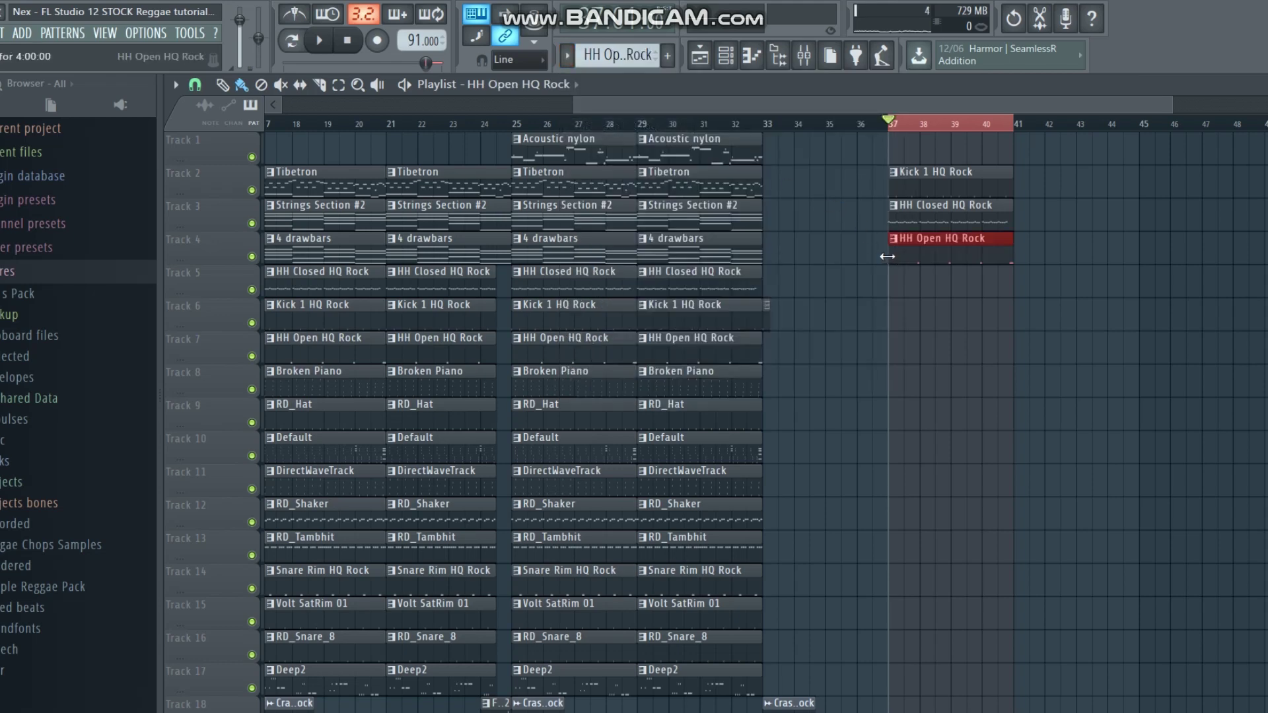
double_click(932, 251)
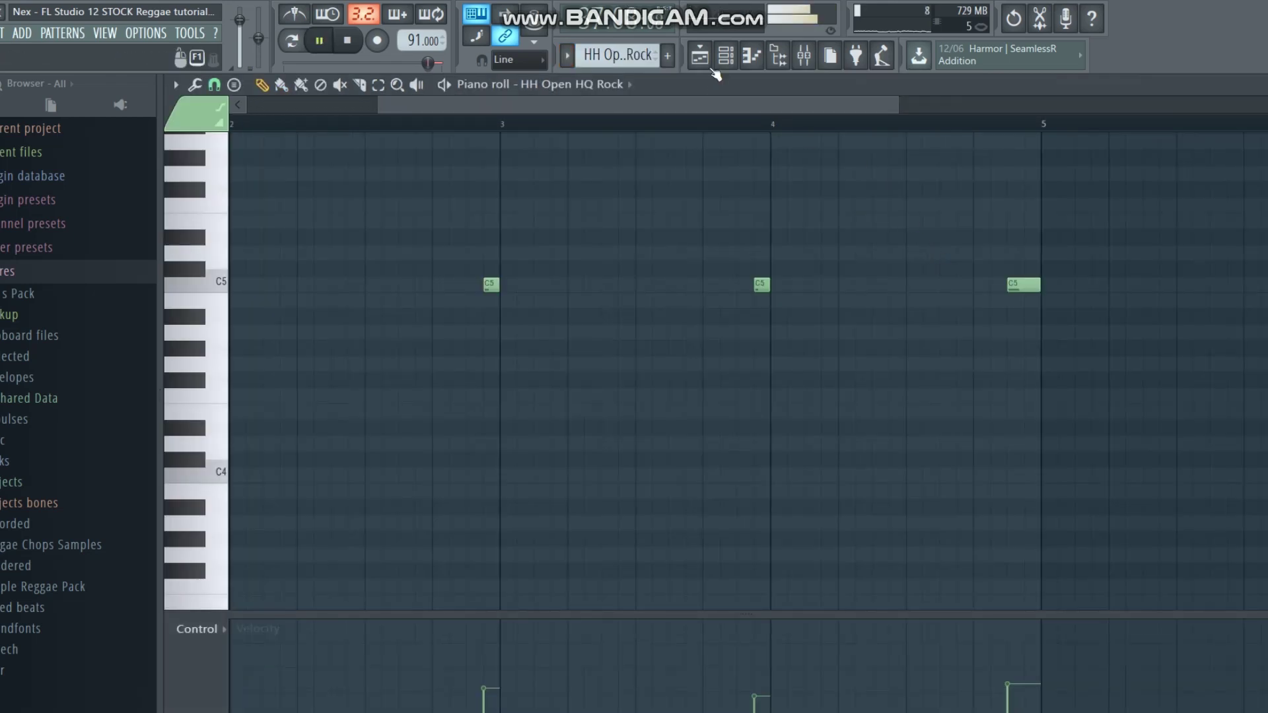
Review the HH Open HQ Rock notes in the channel rack and piano roll.
left_click(726, 57)
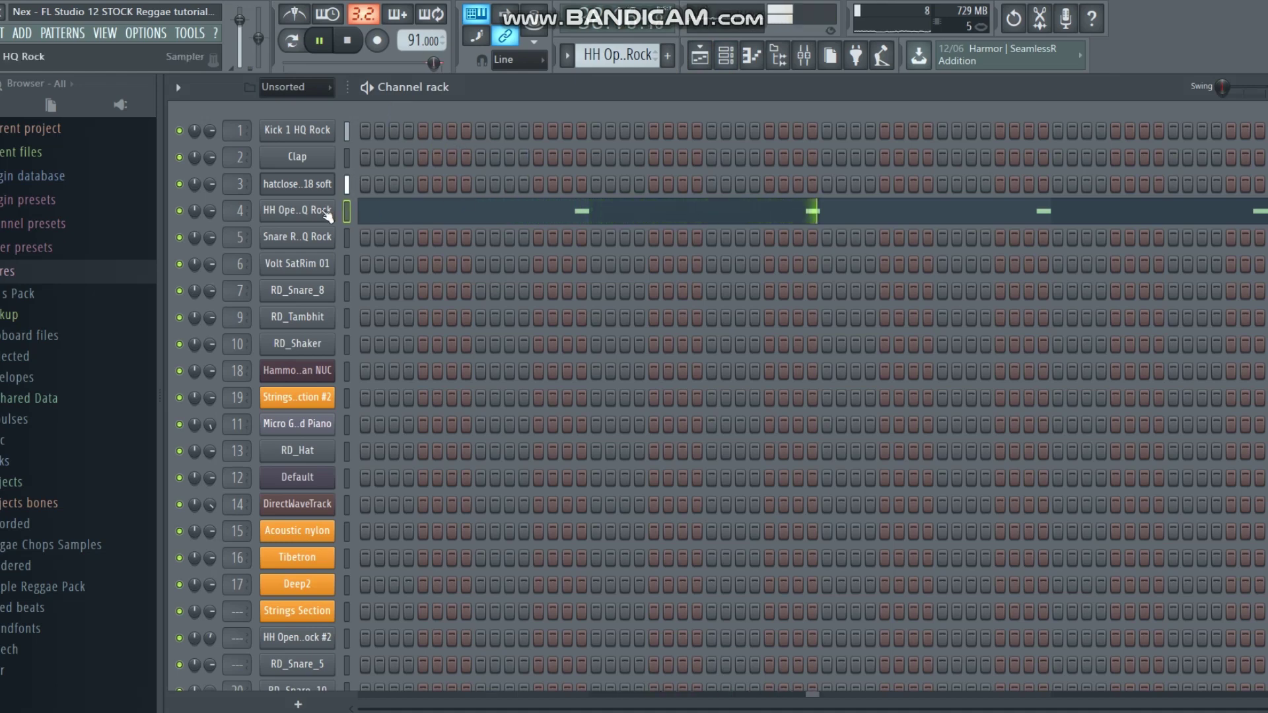
double_click(487, 210)
left_click_drag(559, 106, 665, 114)
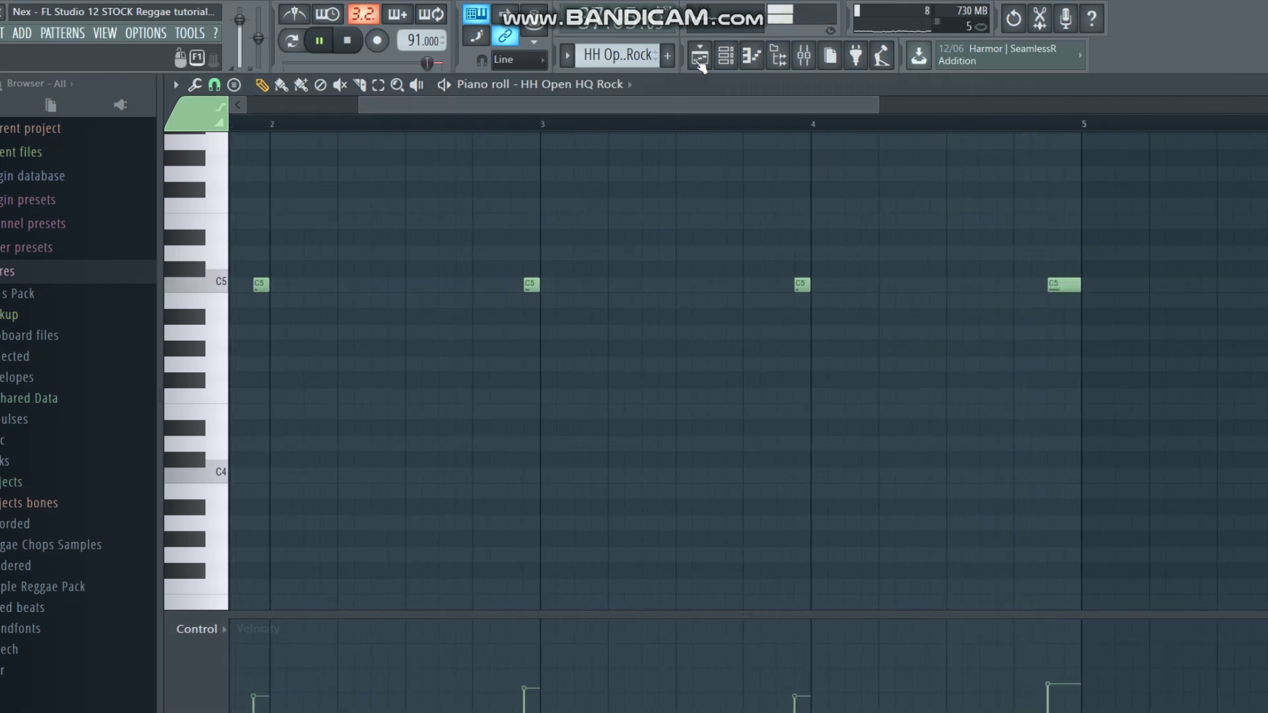
left_click(725, 59)
Examine the HH Open HQ Rock channel's volume envelope and sample settings, pausing playback in between.
left_click(291, 210)
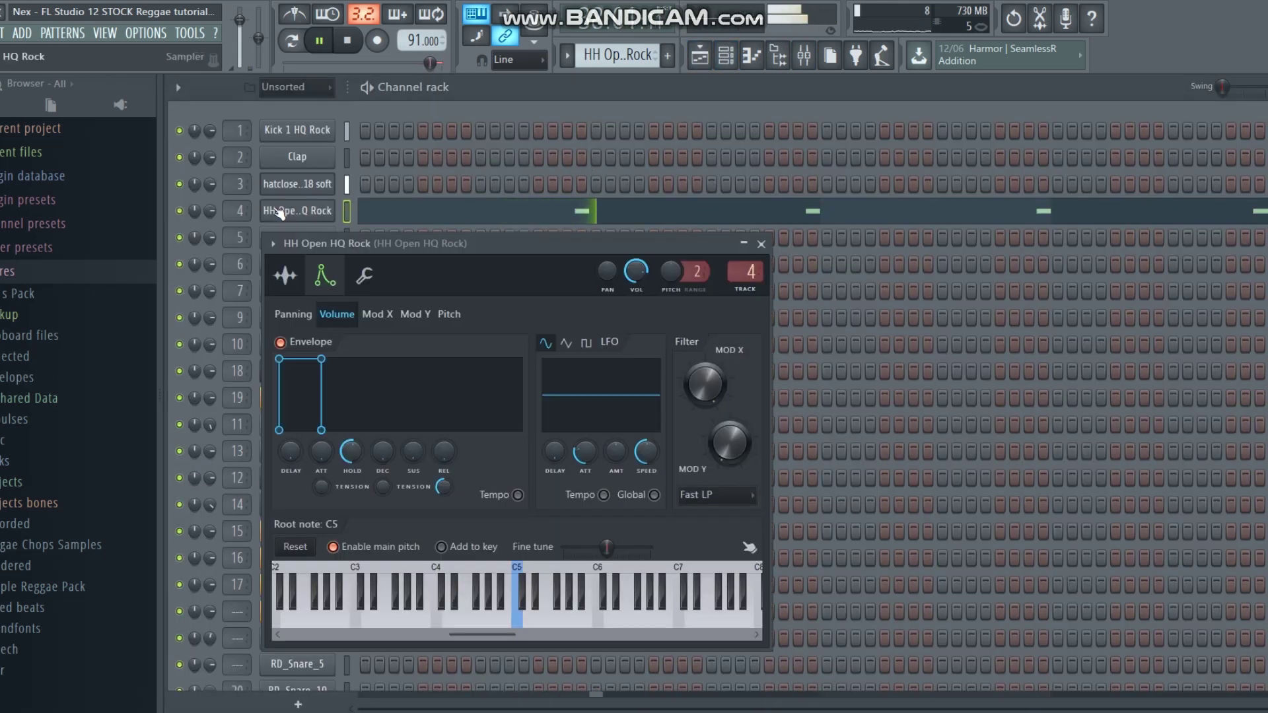
left_click(275, 243)
left_click(498, 235)
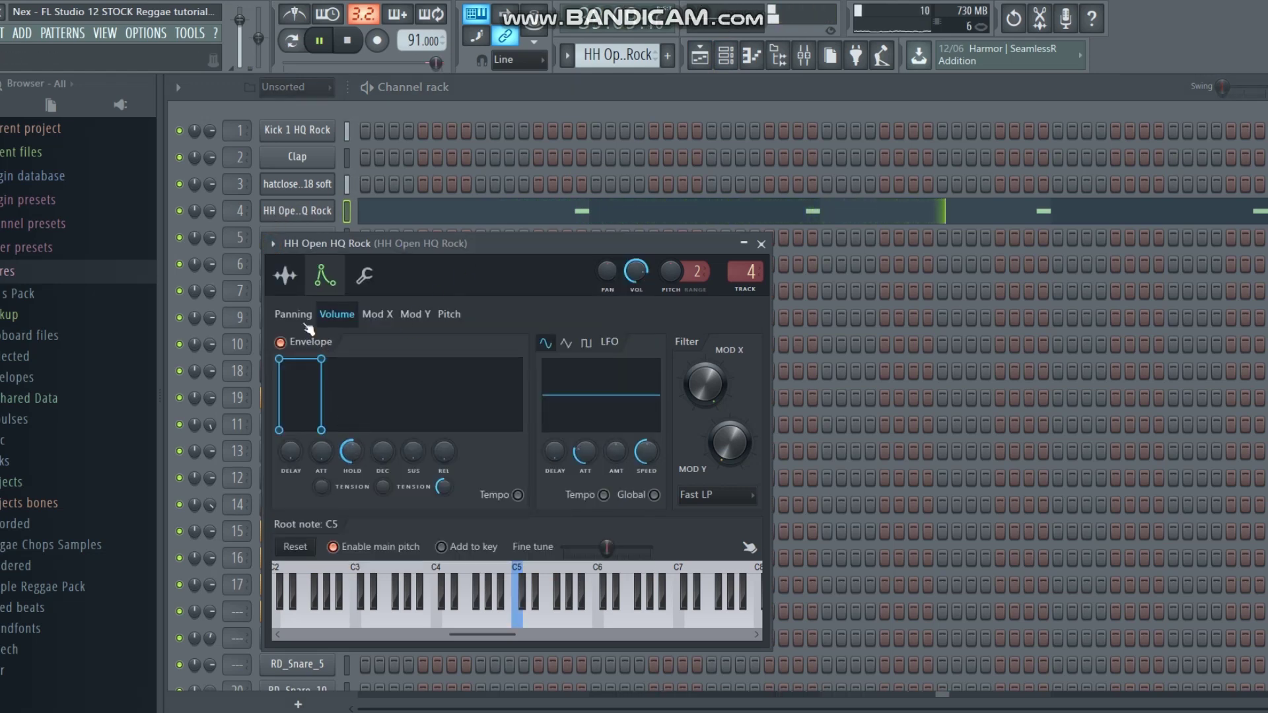
left_click(285, 275)
key("space")
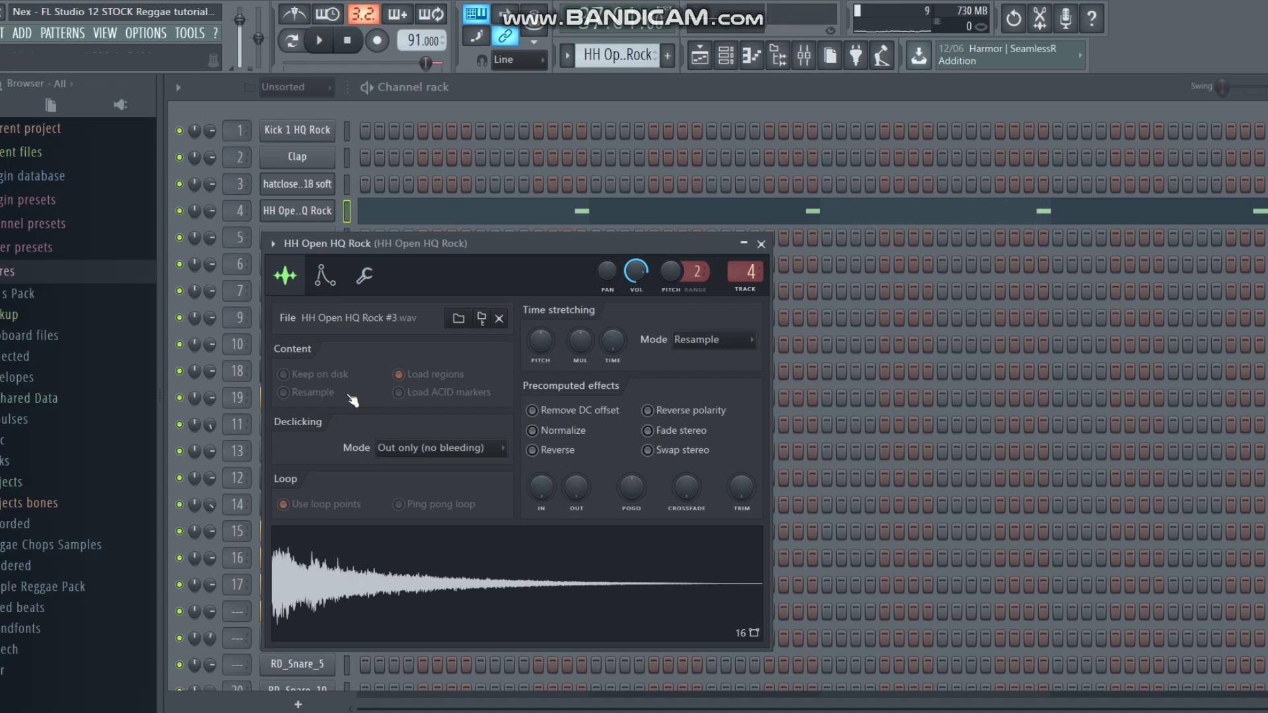
left_click(327, 274)
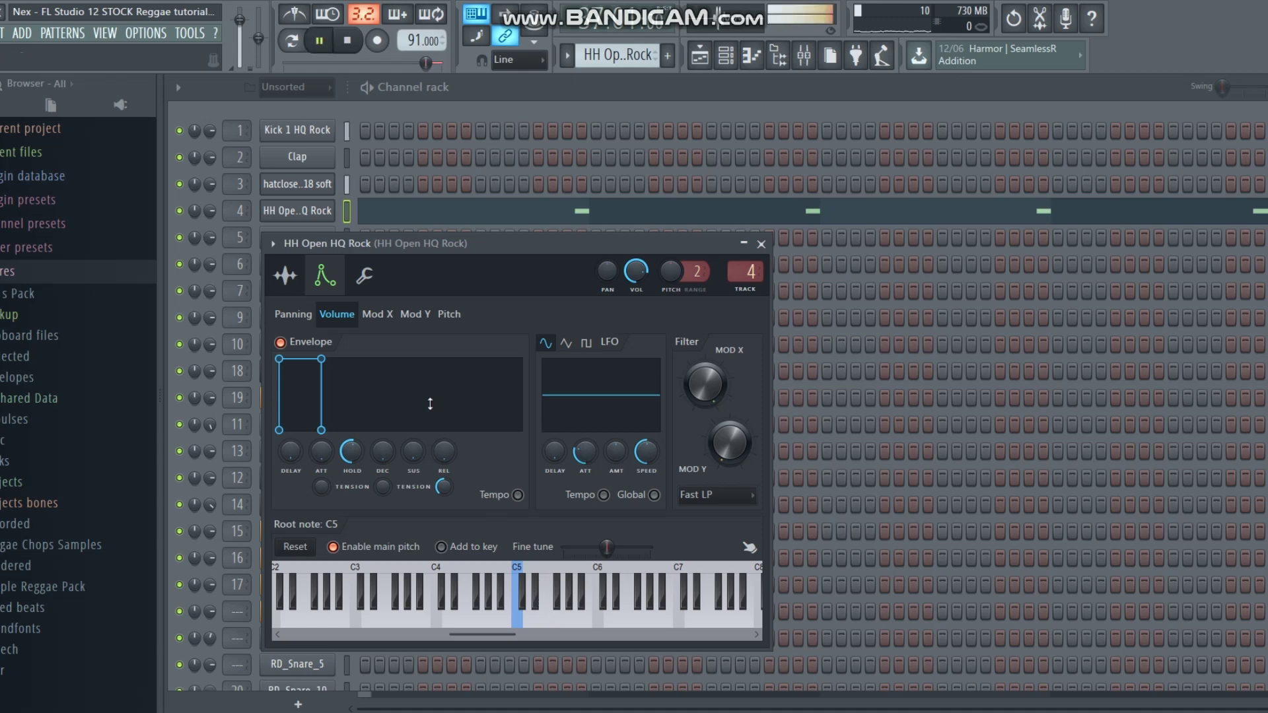
left_click(295, 282)
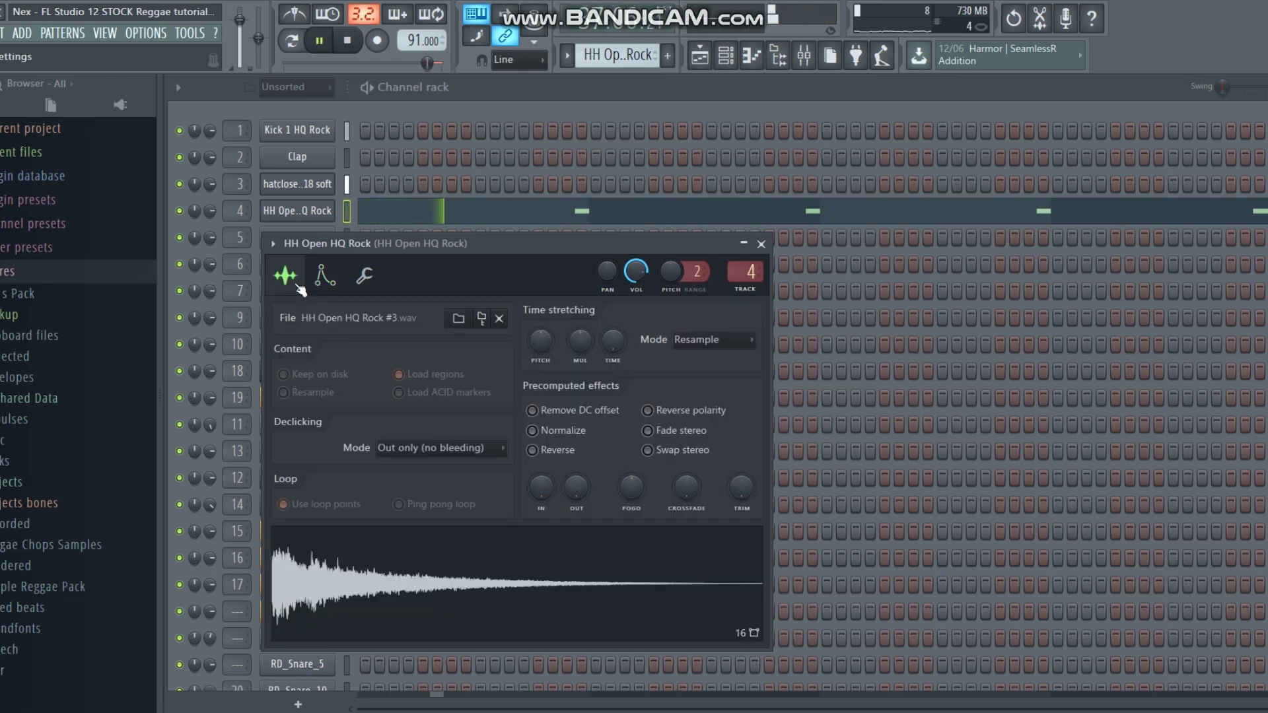
Enable the insert effects on the HH Open HQ Rock mixer track and compare its Fruity Compressor off and on.
left_click(804, 56)
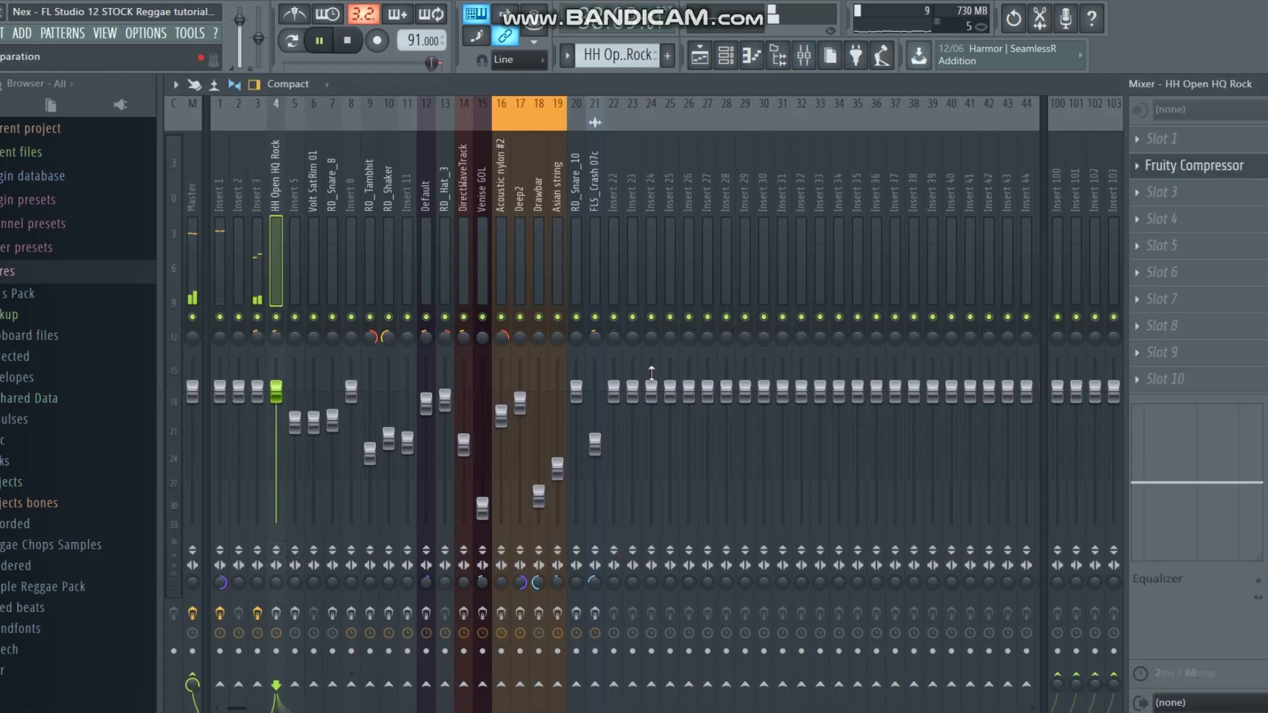
left_click(276, 613)
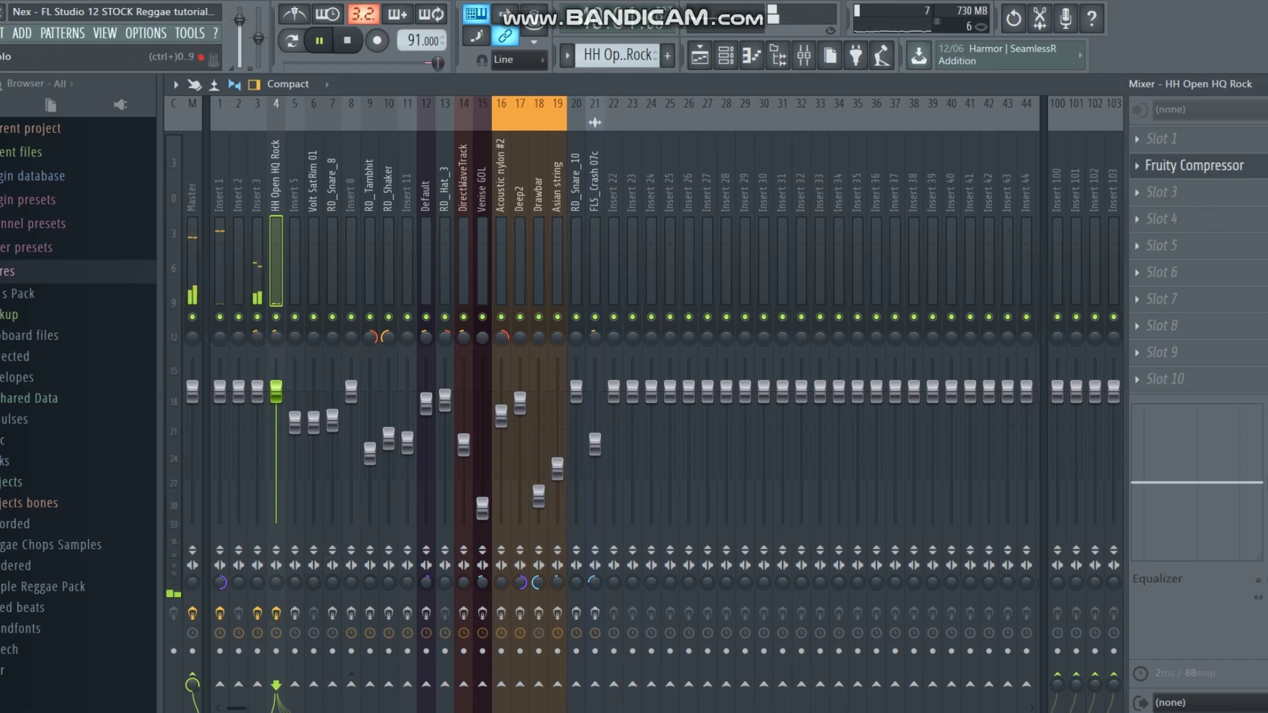
left_click(1143, 165)
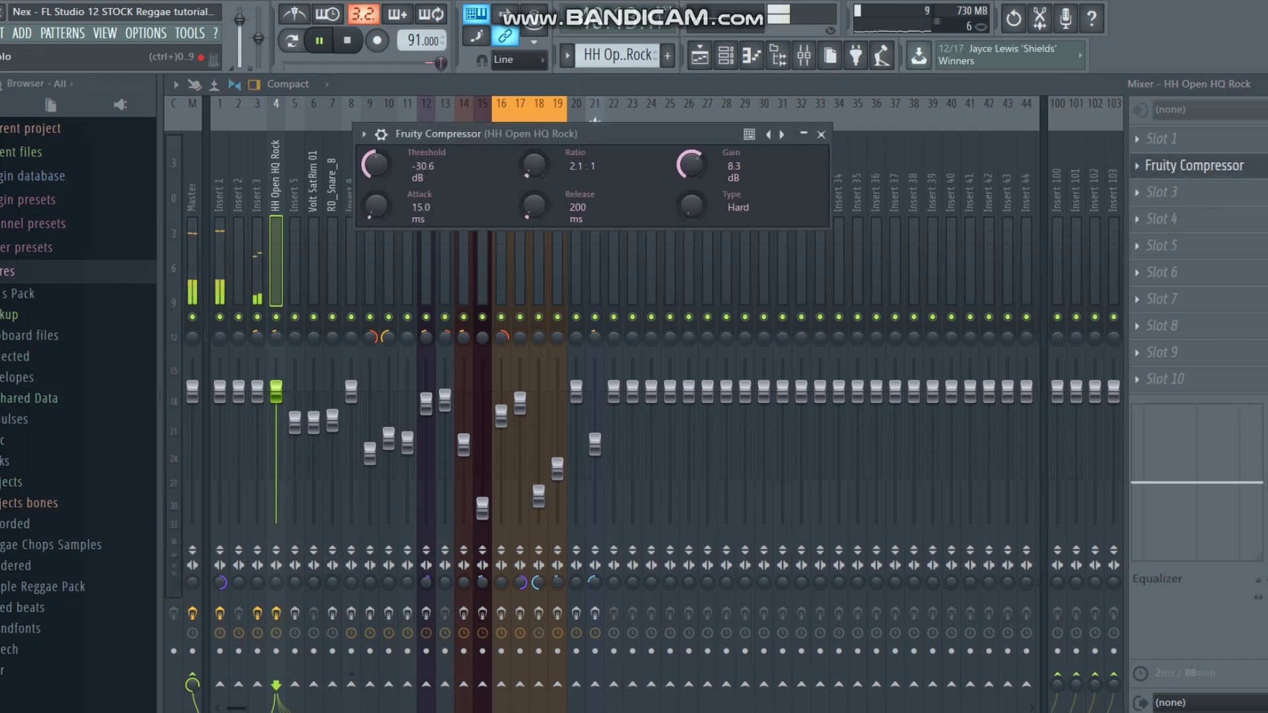
left_click(1264, 166)
left_click(1263, 173)
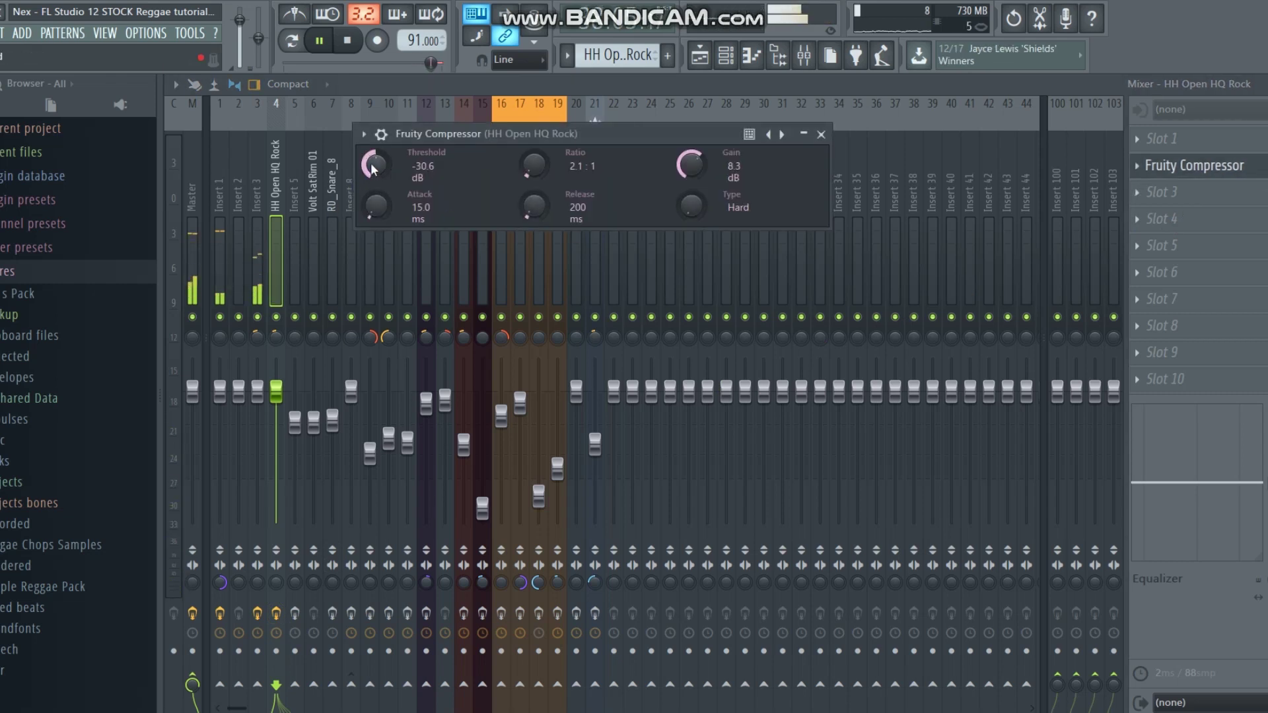
left_click(822, 134)
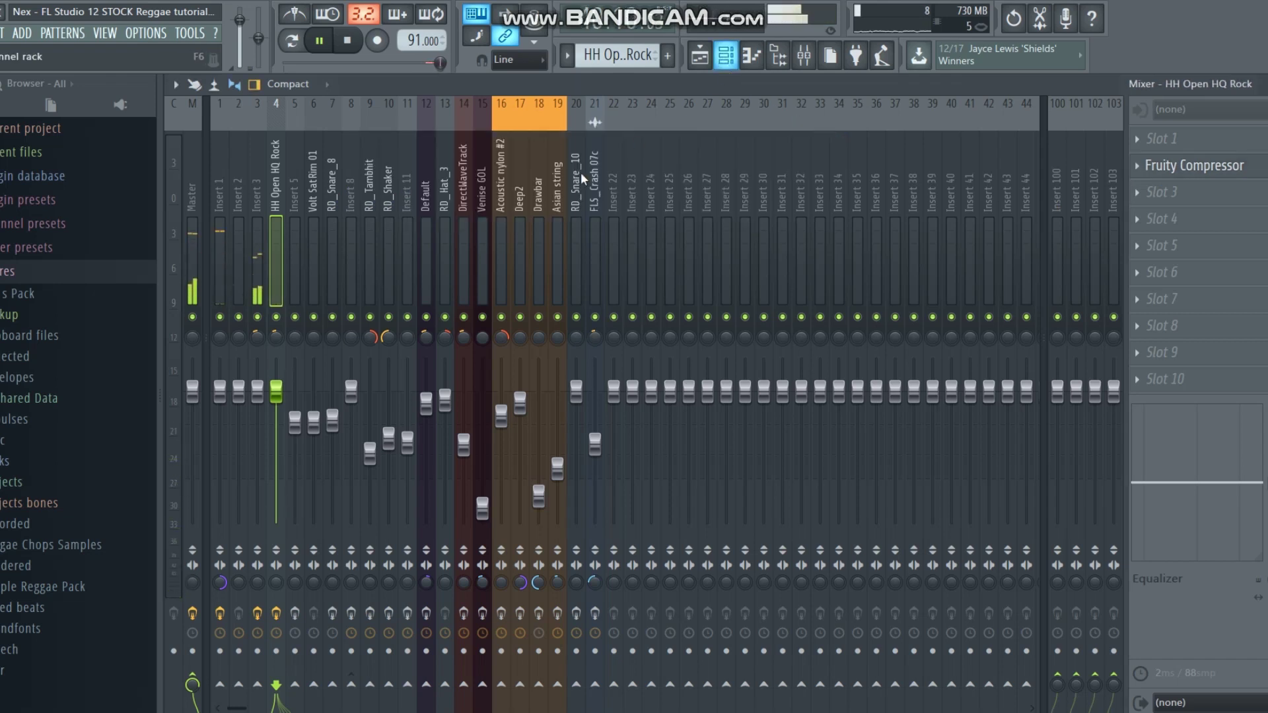
Stop playback, select the Snare Rim HQ Rock pattern and play it alone in pattern mode.
left_click(727, 66)
key("space")
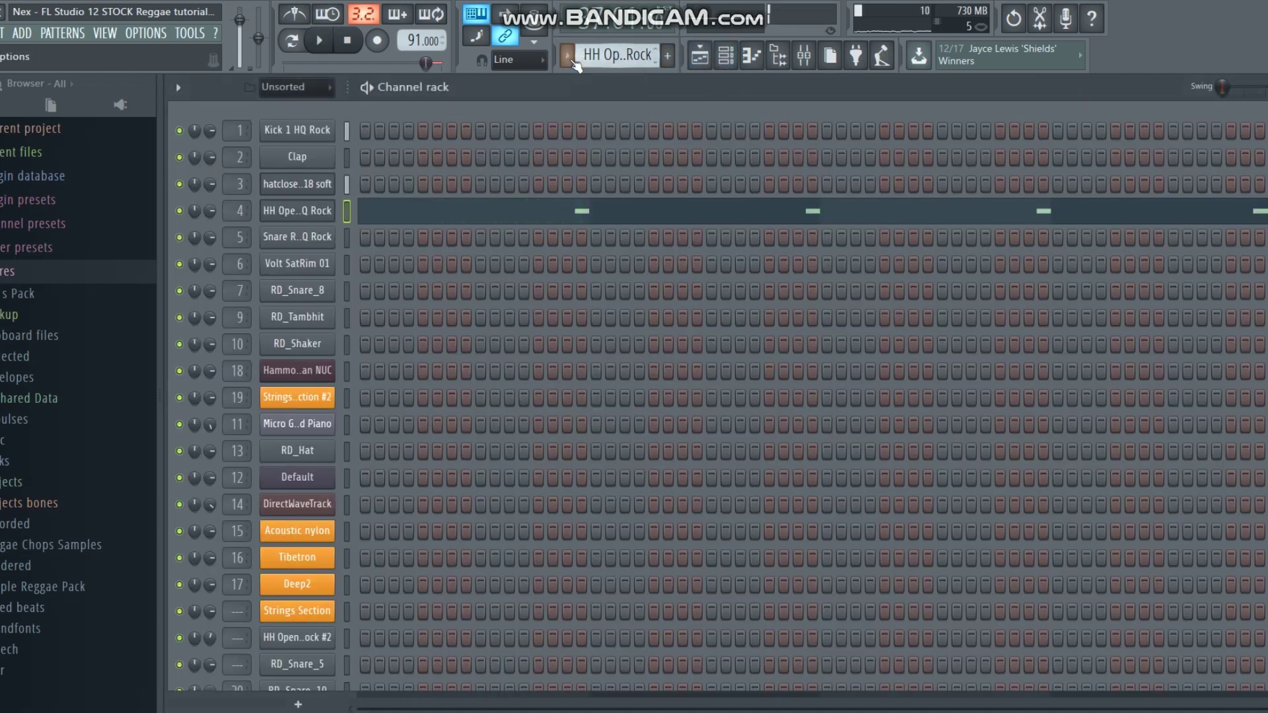
scroll(592, 54, "down", 1)
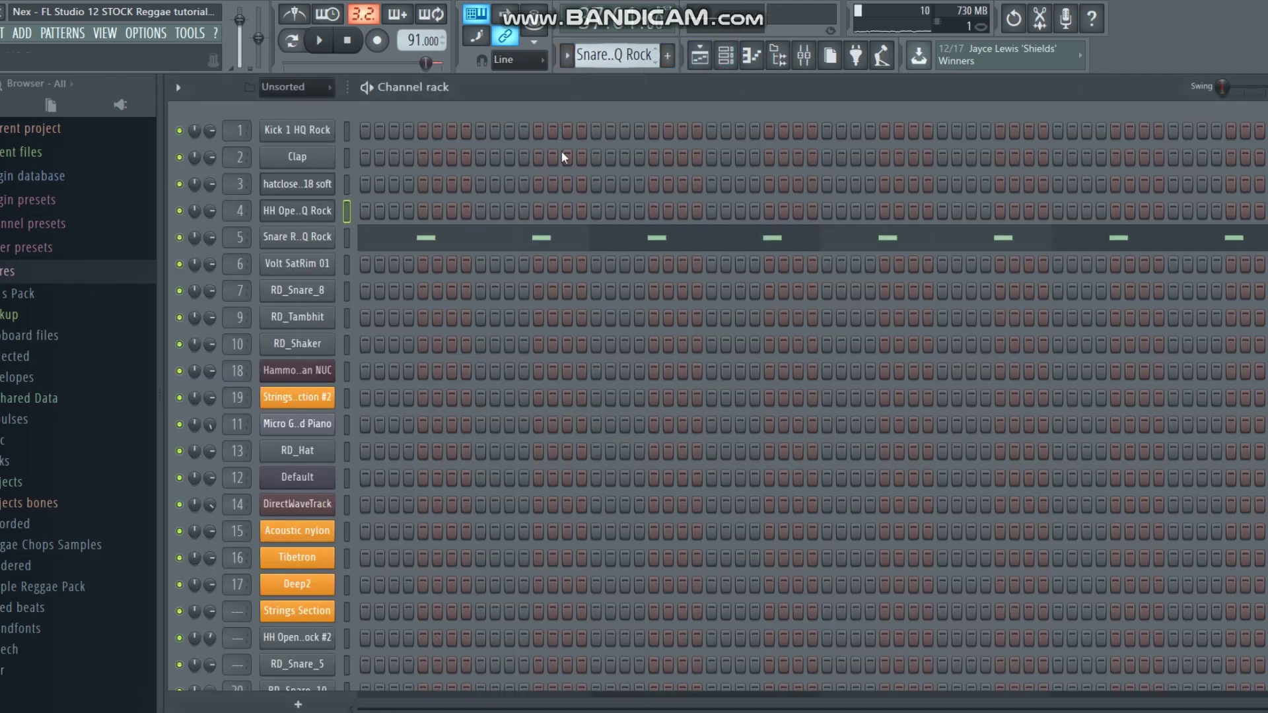
key("space")
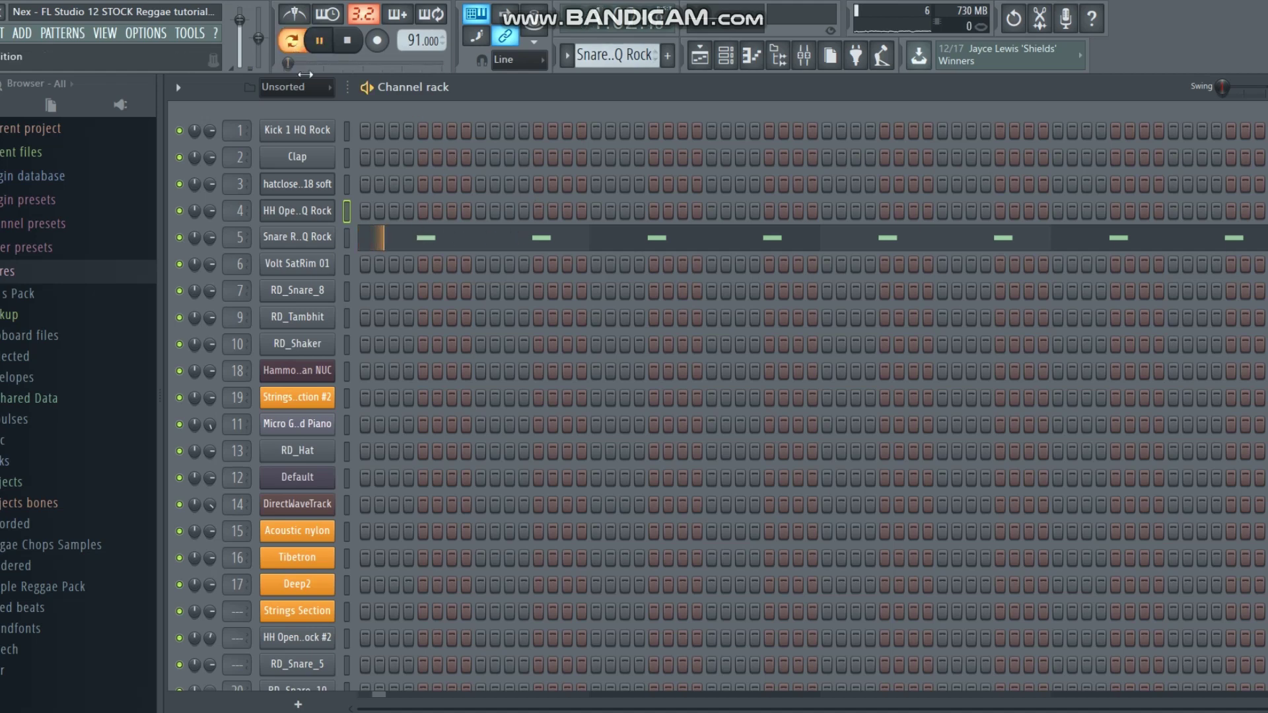
View the Snare Rim HQ Rock channel's sample and volume envelope settings.
left_click(298, 238)
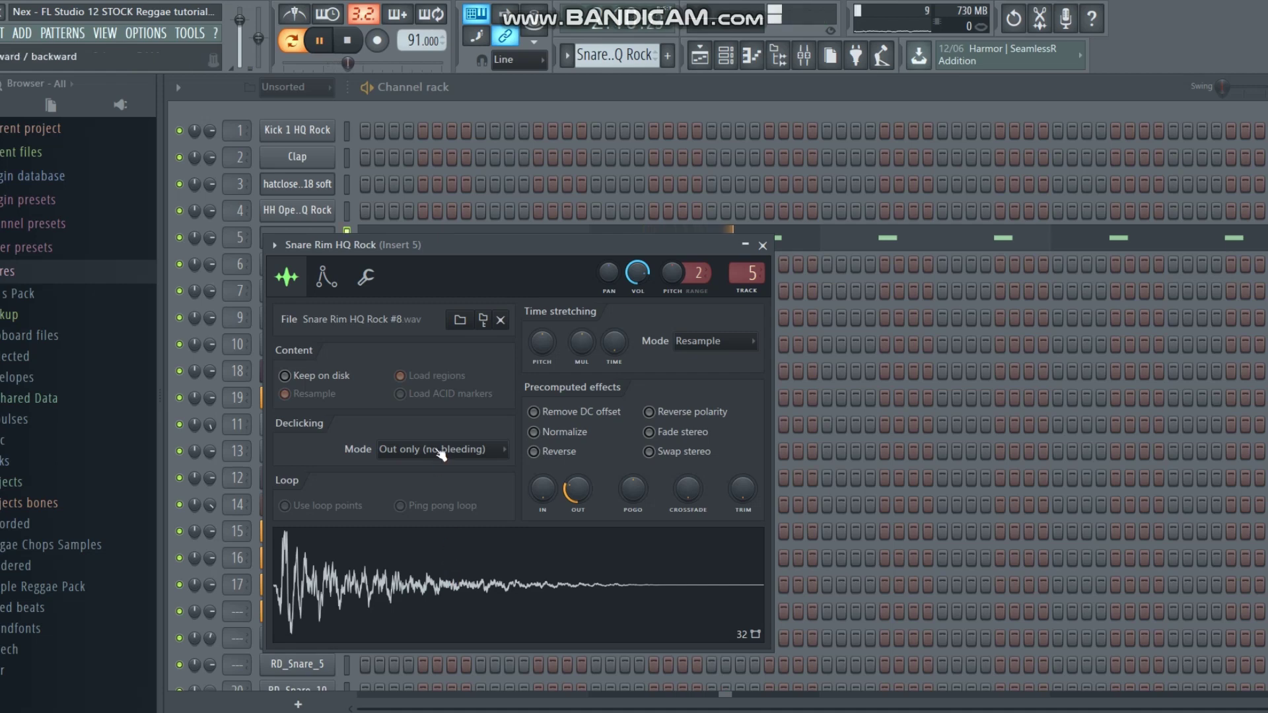
left_click(325, 278)
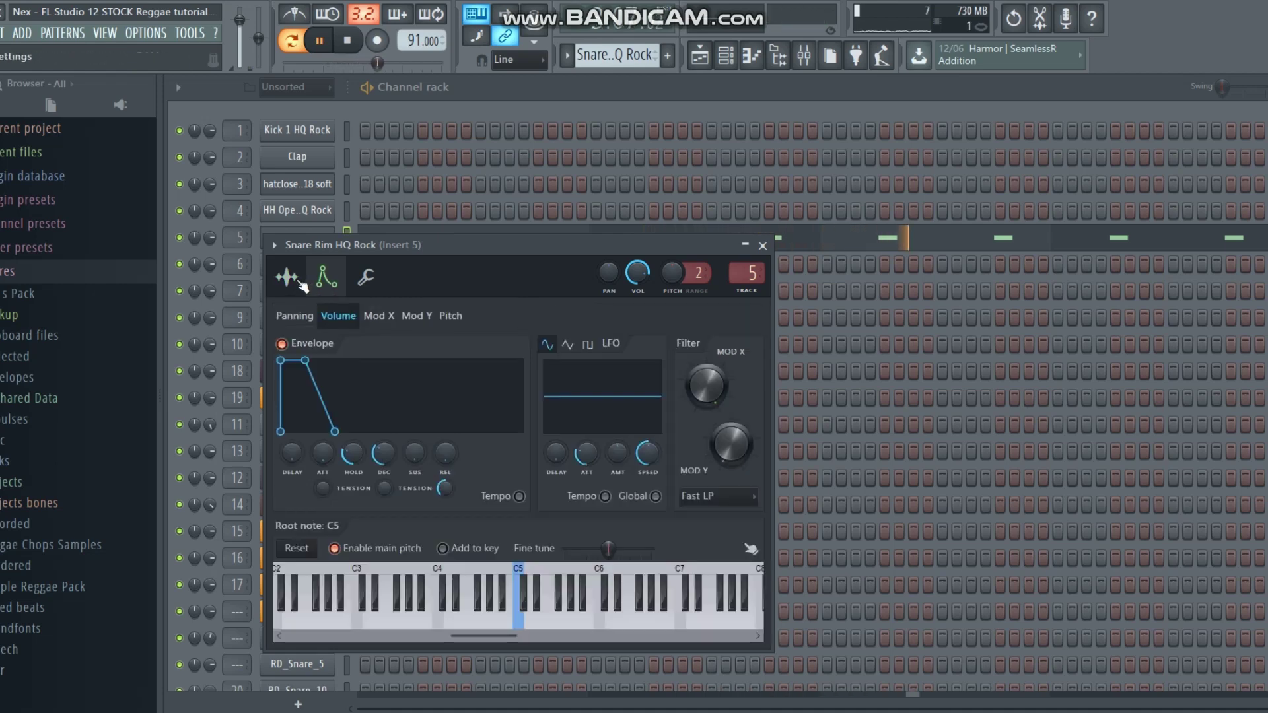
left_click(301, 283)
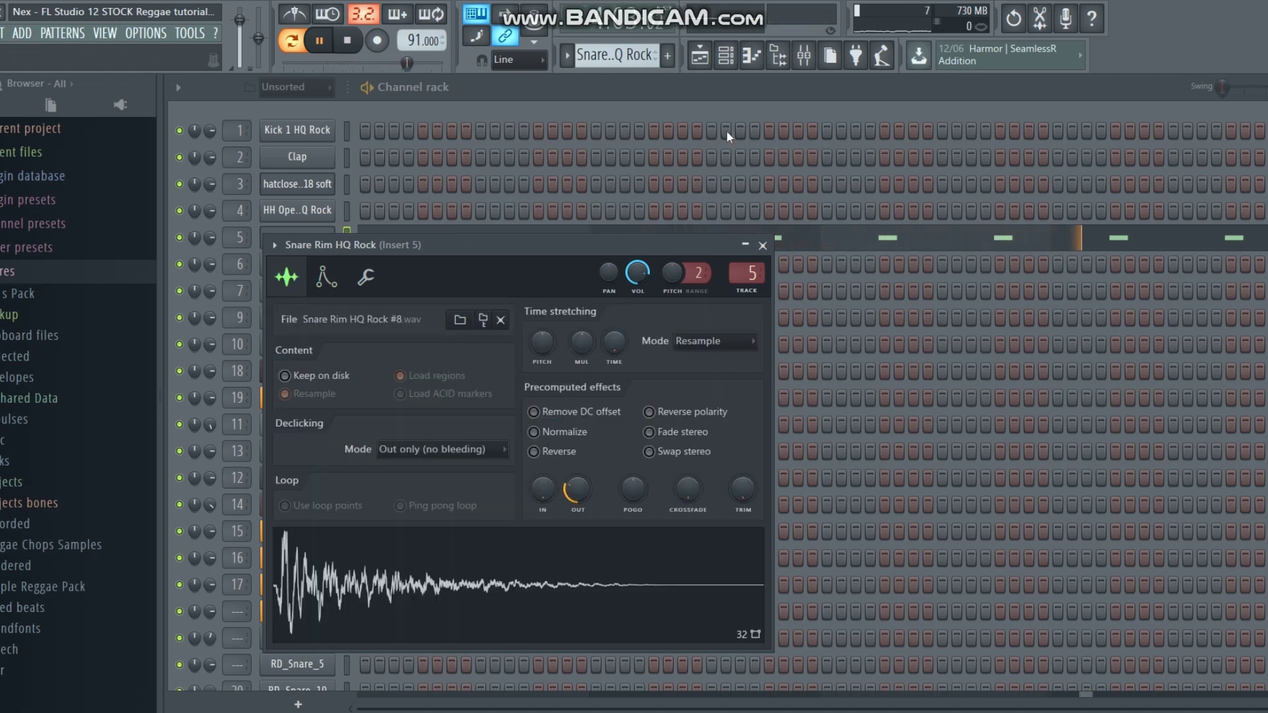
Enable the insert effects on mixer track Insert 5 and compare its Fruity parametric EQ 2 off and on.
left_click(804, 57)
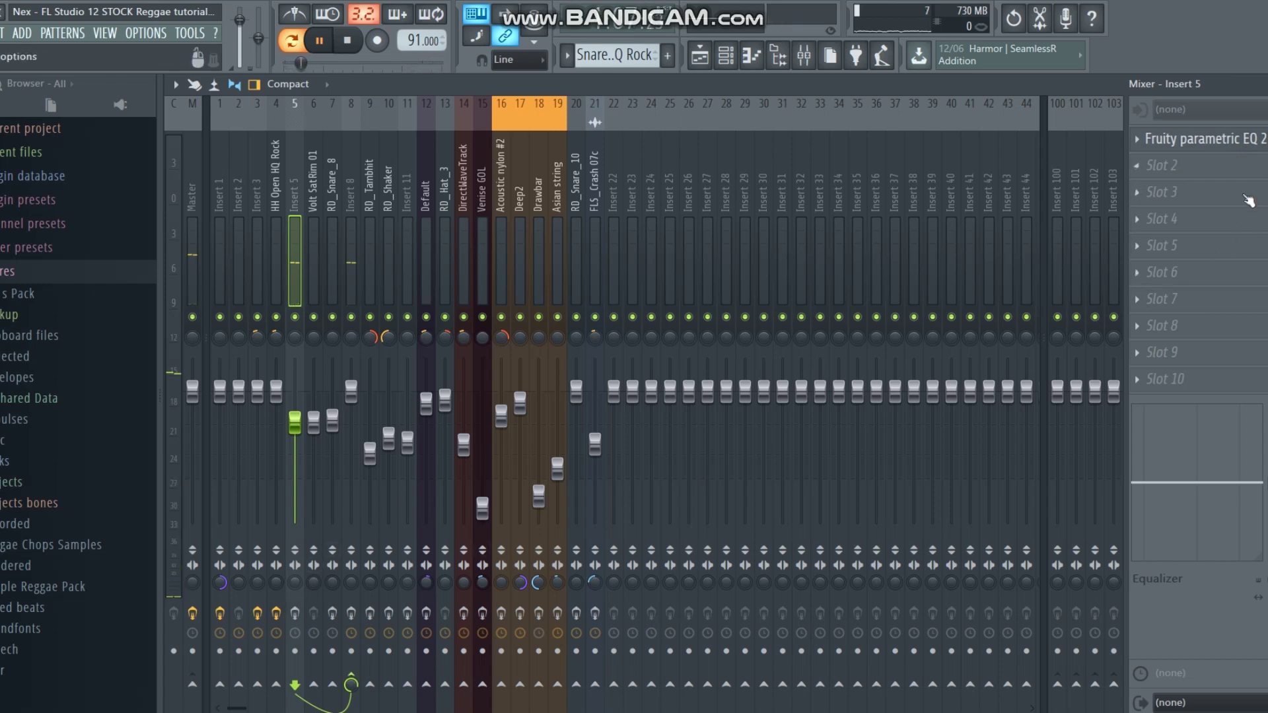
left_click(295, 613)
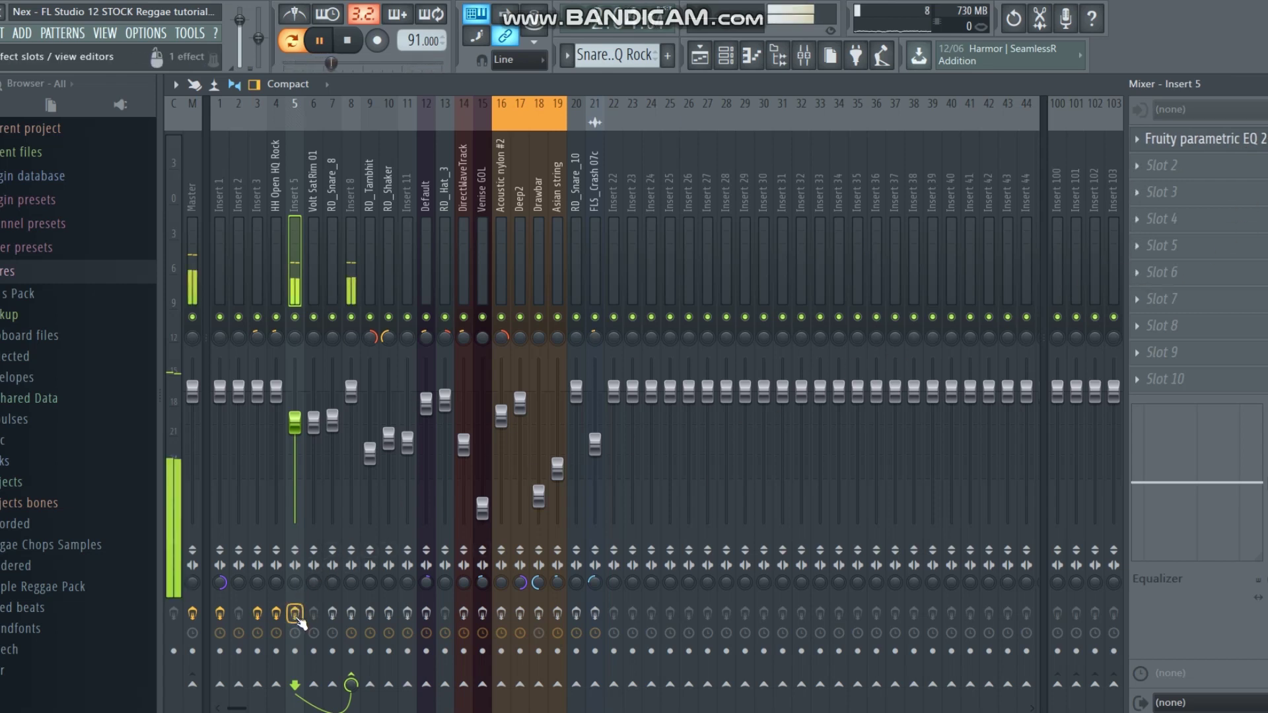
left_click(1197, 140)
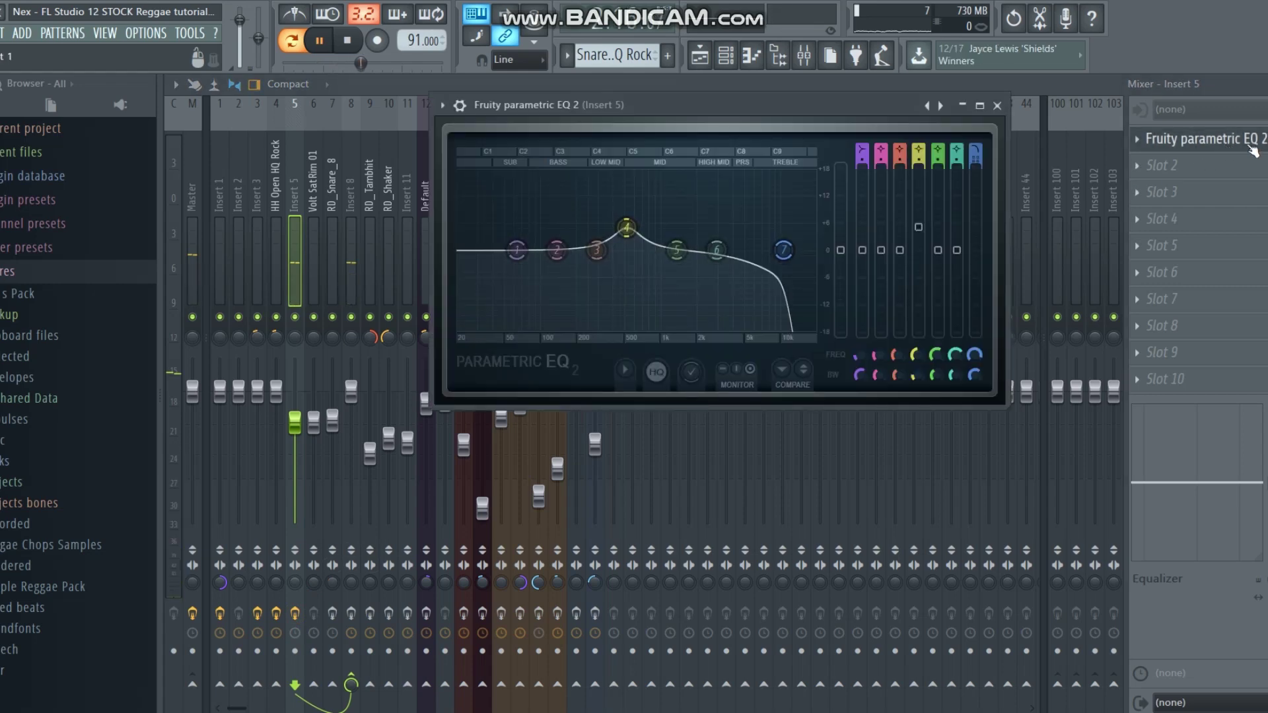
left_click(1262, 139)
left_click(1206, 140)
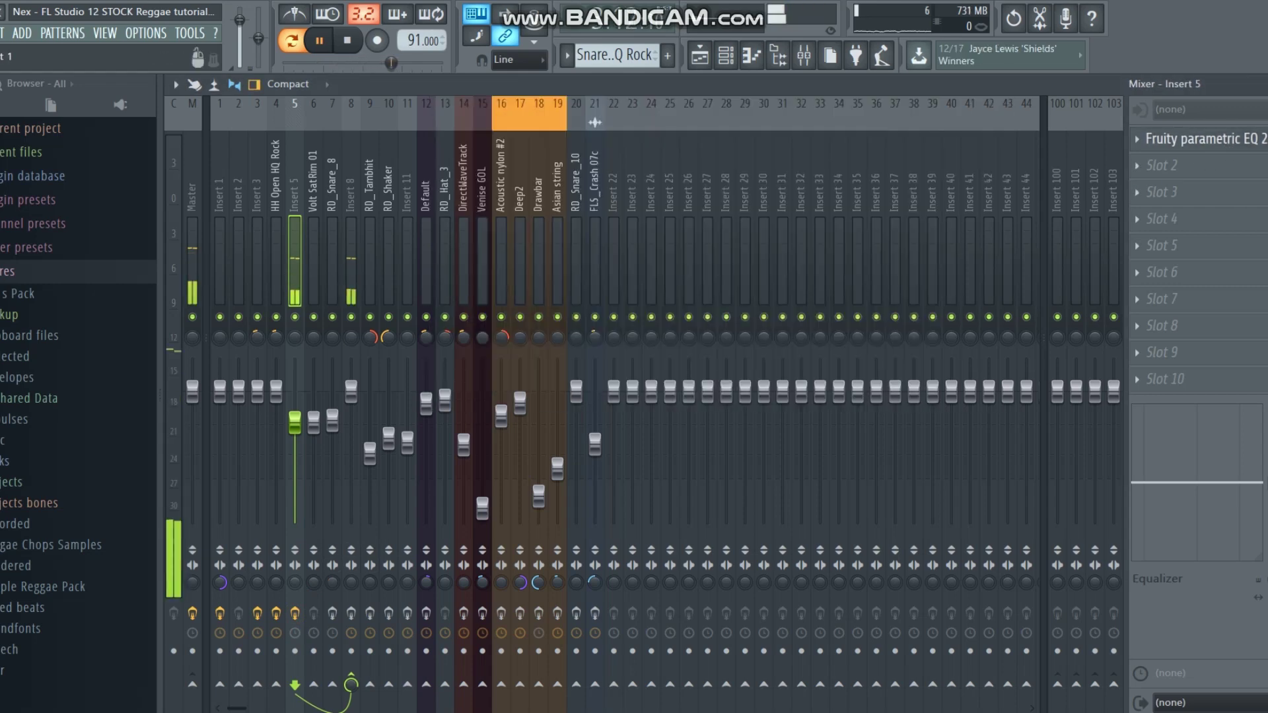
left_click(1205, 140)
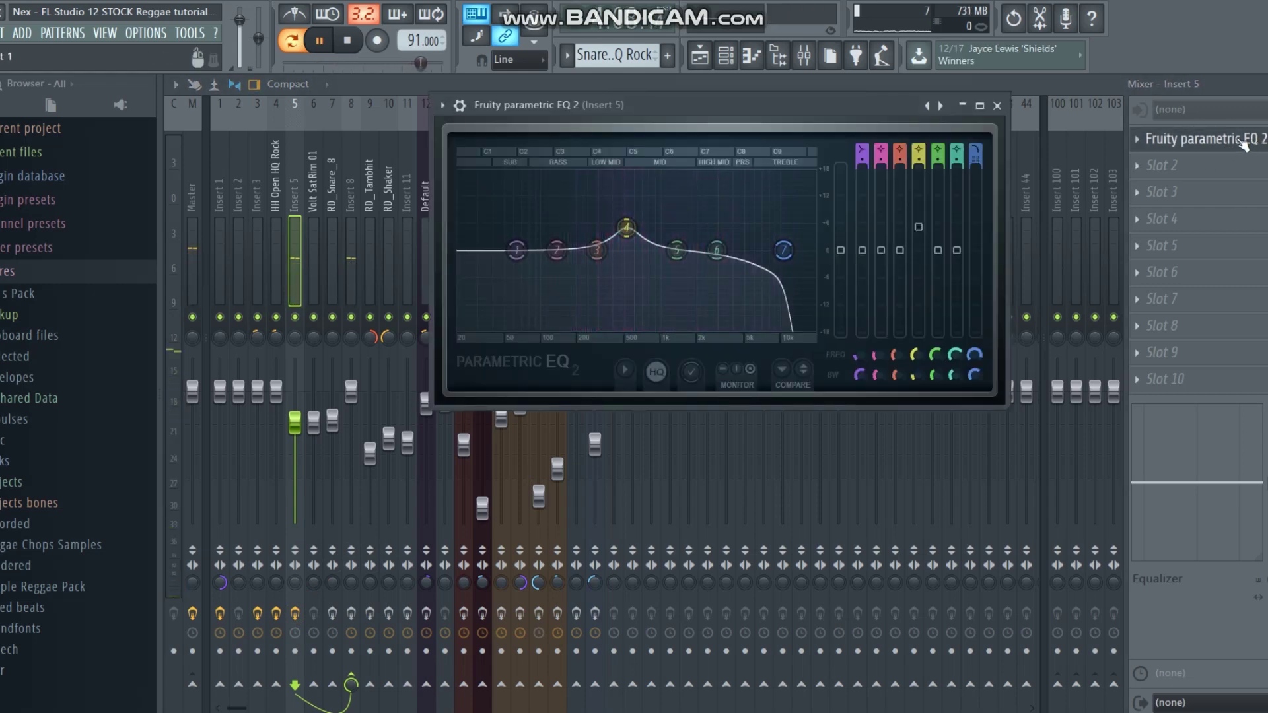
Place the Snare Rim HQ Rock pattern on Track 5 at bar 37 and play the song from there.
left_click(728, 65)
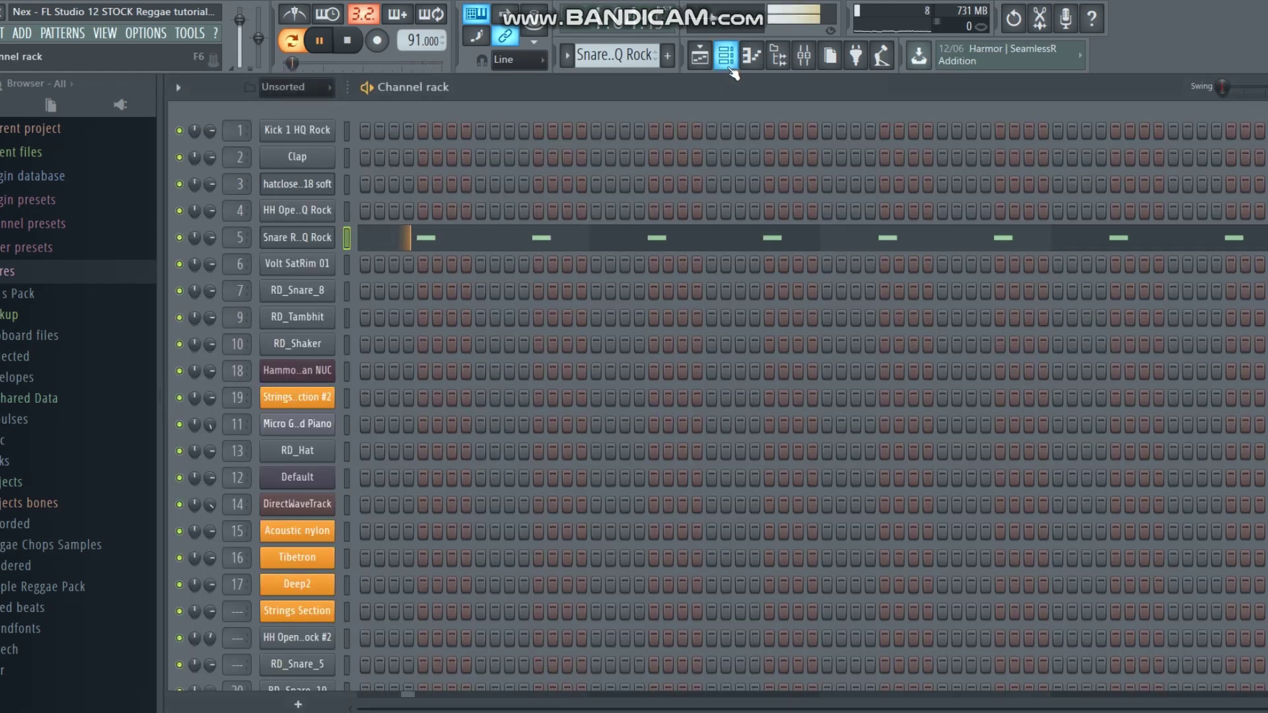
left_click(700, 56)
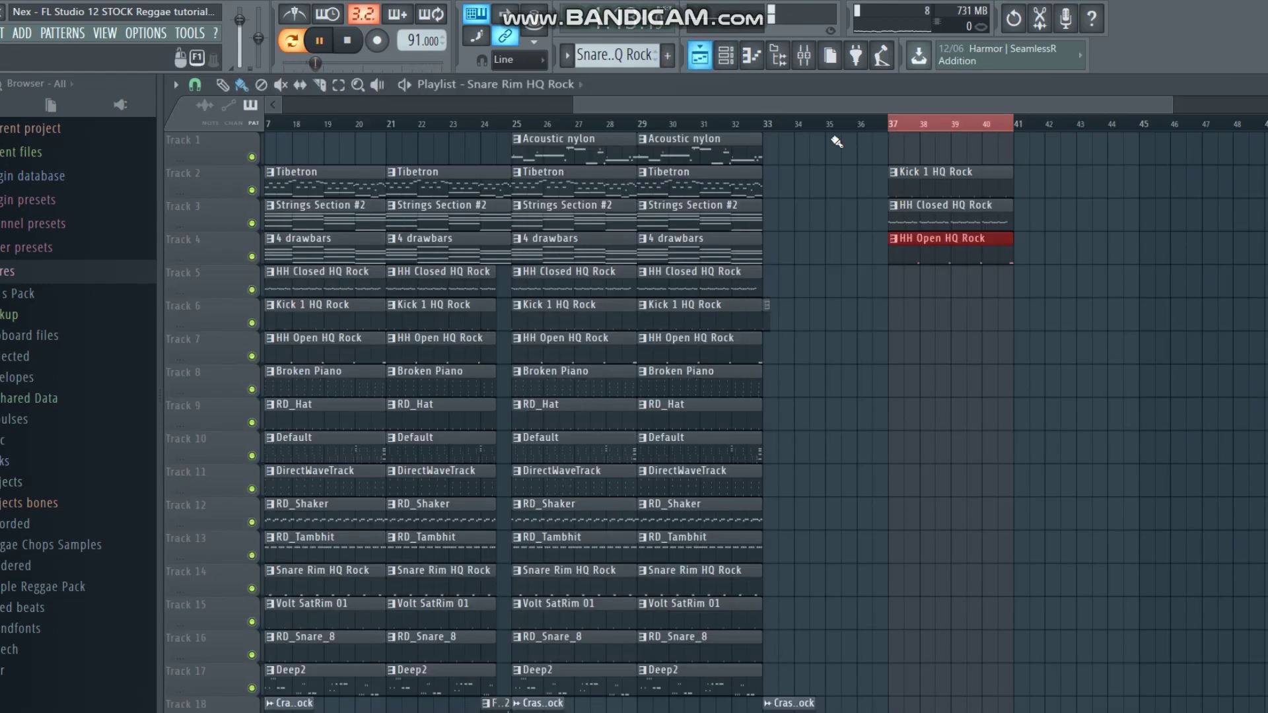
left_click(895, 278)
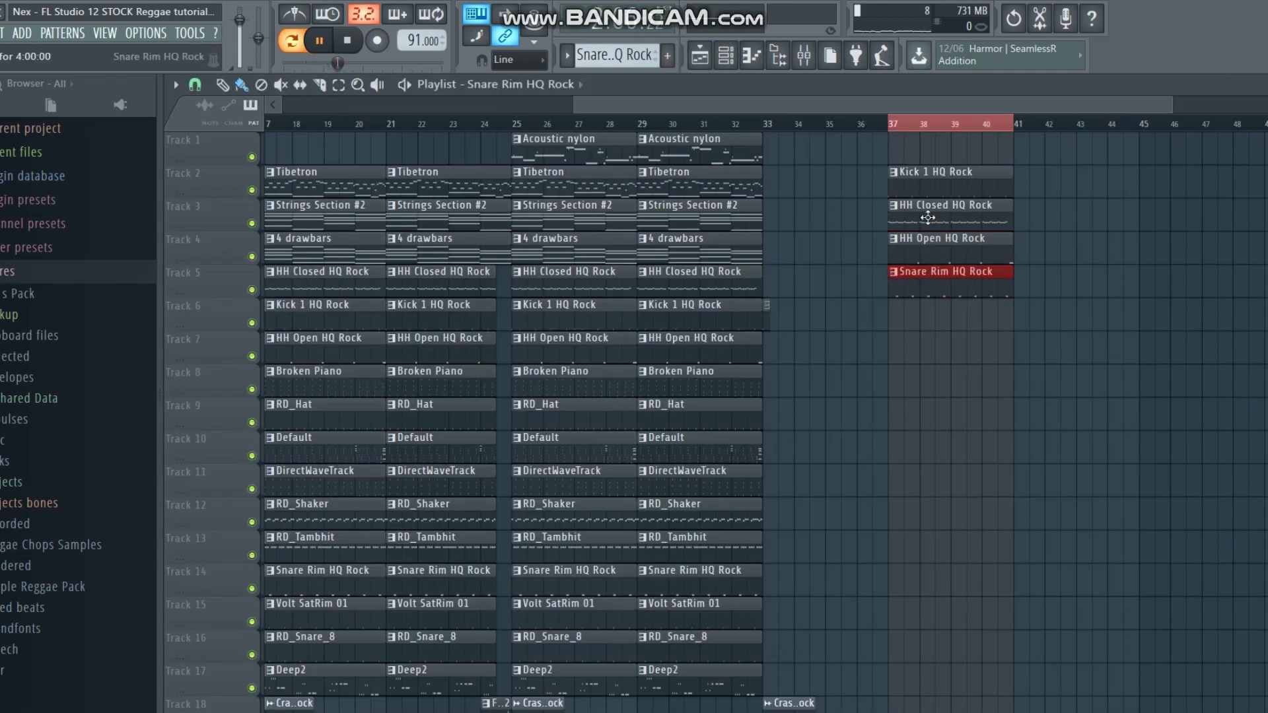
left_click(893, 125)
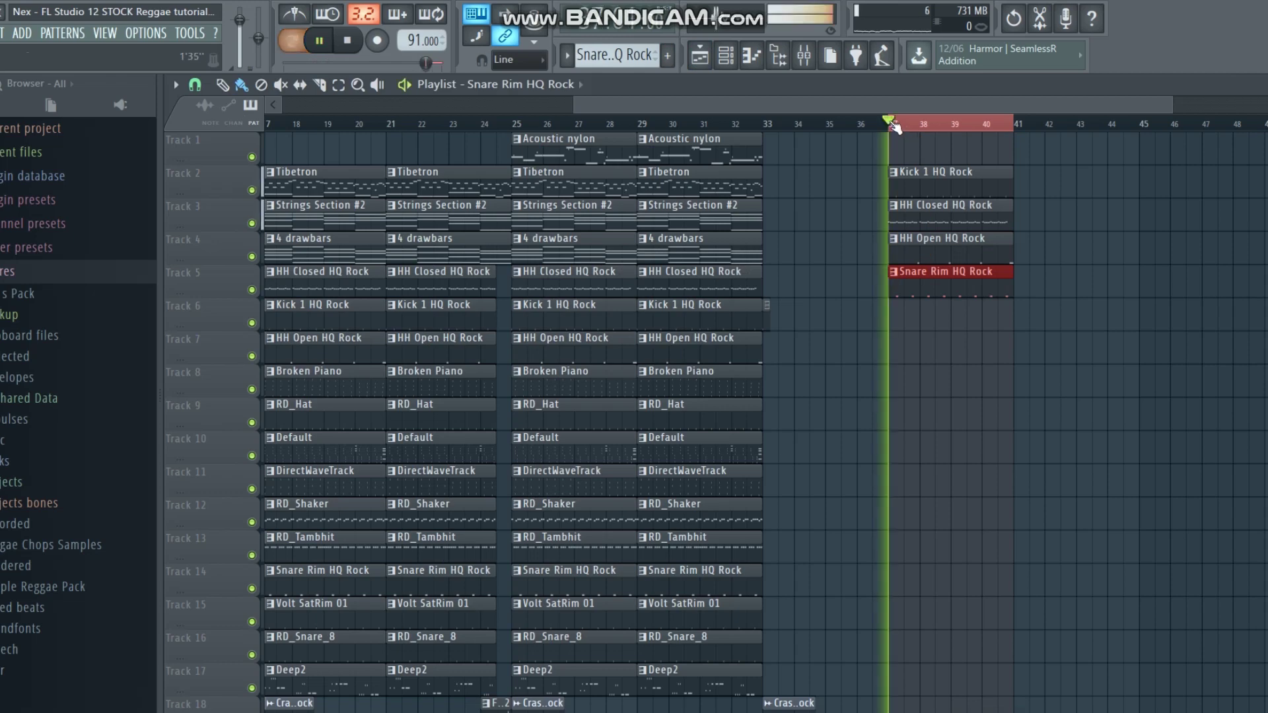
Return to the channel rack, select the Volt SatRim 01 pattern and play it alone in pattern mode.
left_click(725, 63)
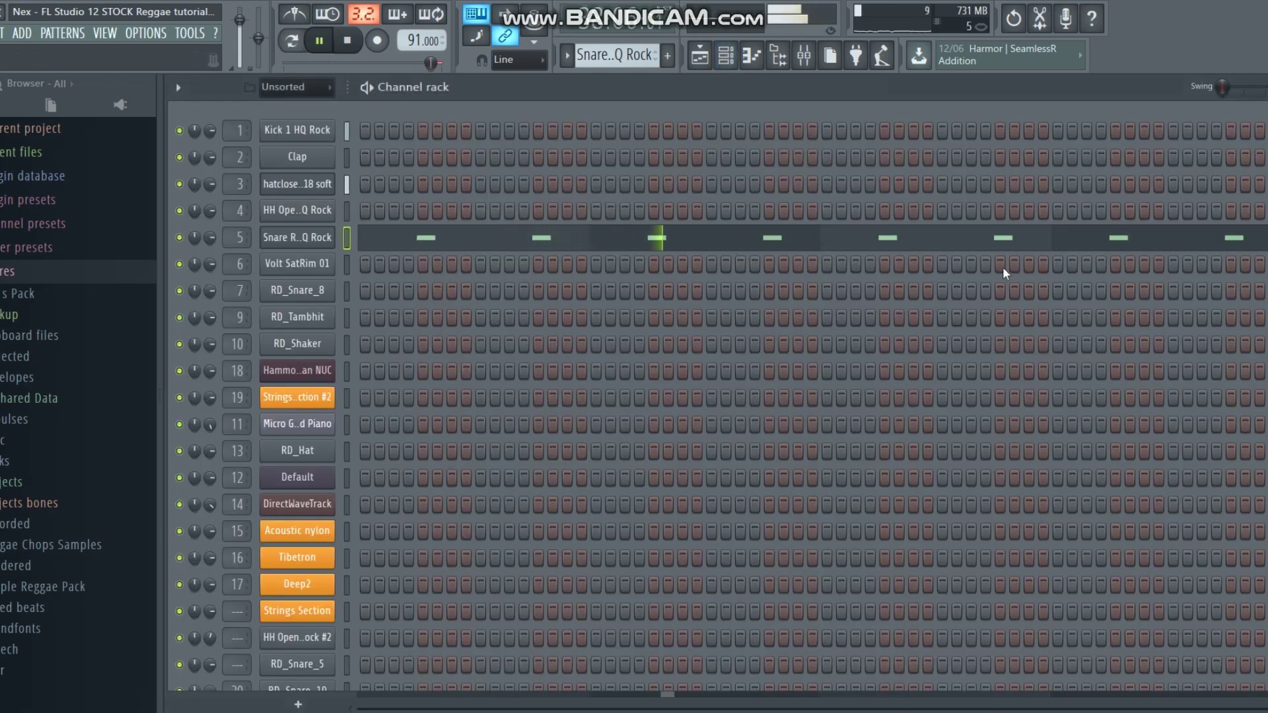
left_click(567, 58)
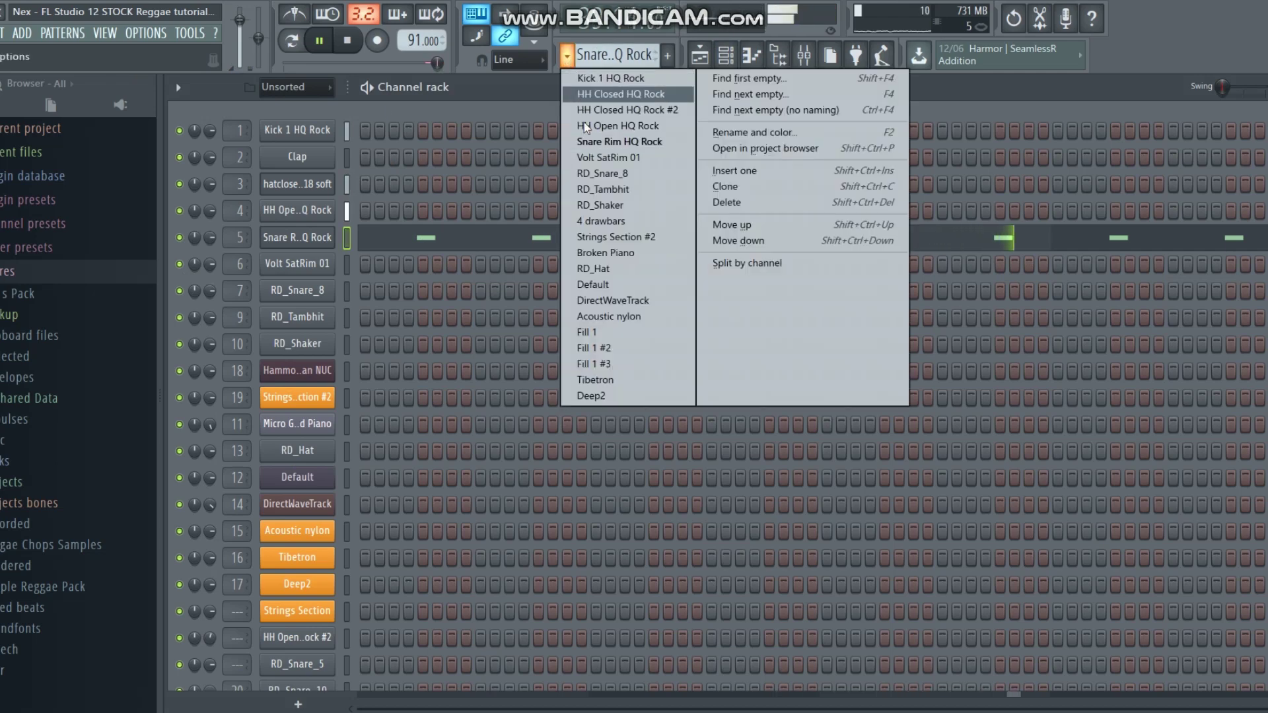
left_click(588, 157)
key("space")
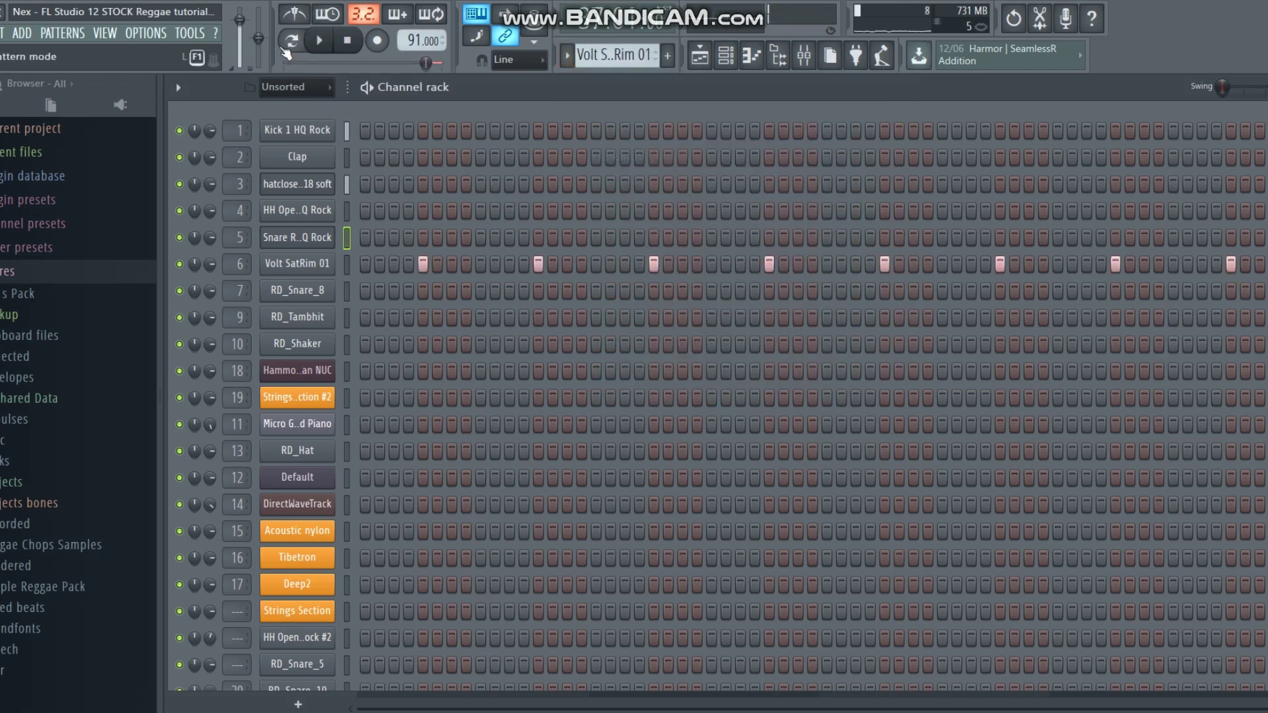
key("space")
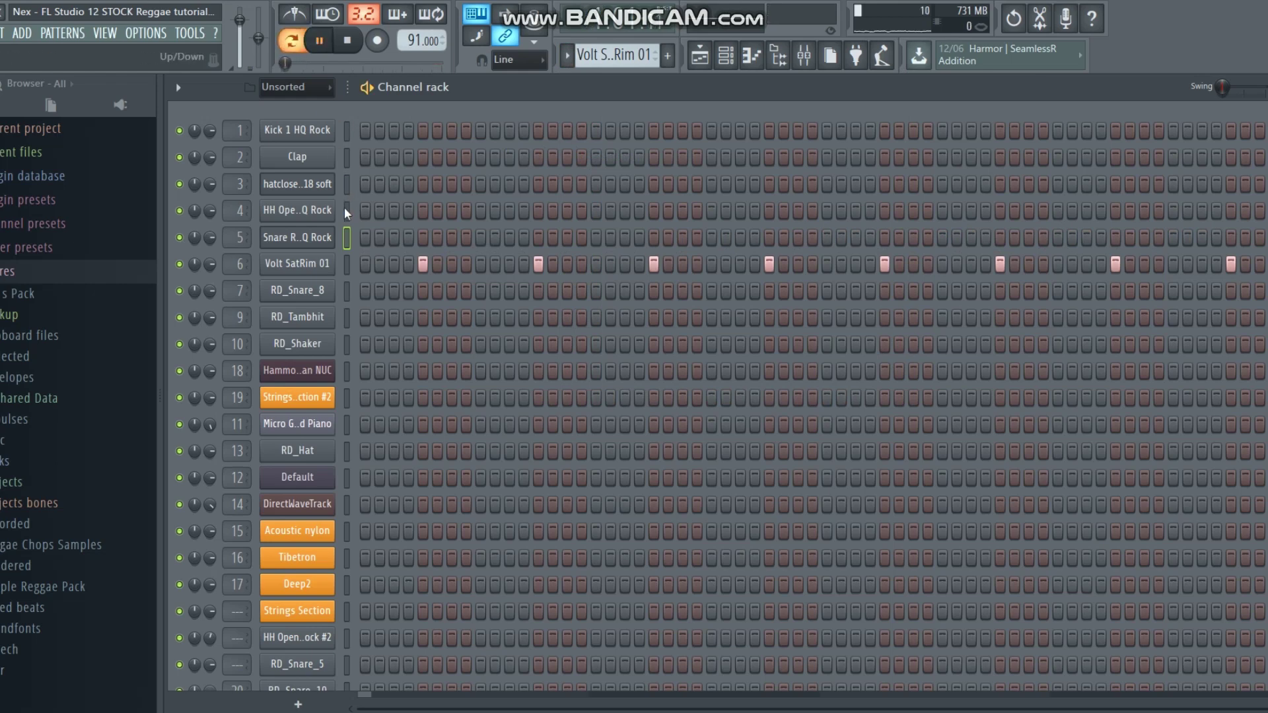
Inspect the Volt SatRim 01 channel's volume envelope and sample settings, auditioning the sample with playback stopped.
left_click(322, 266)
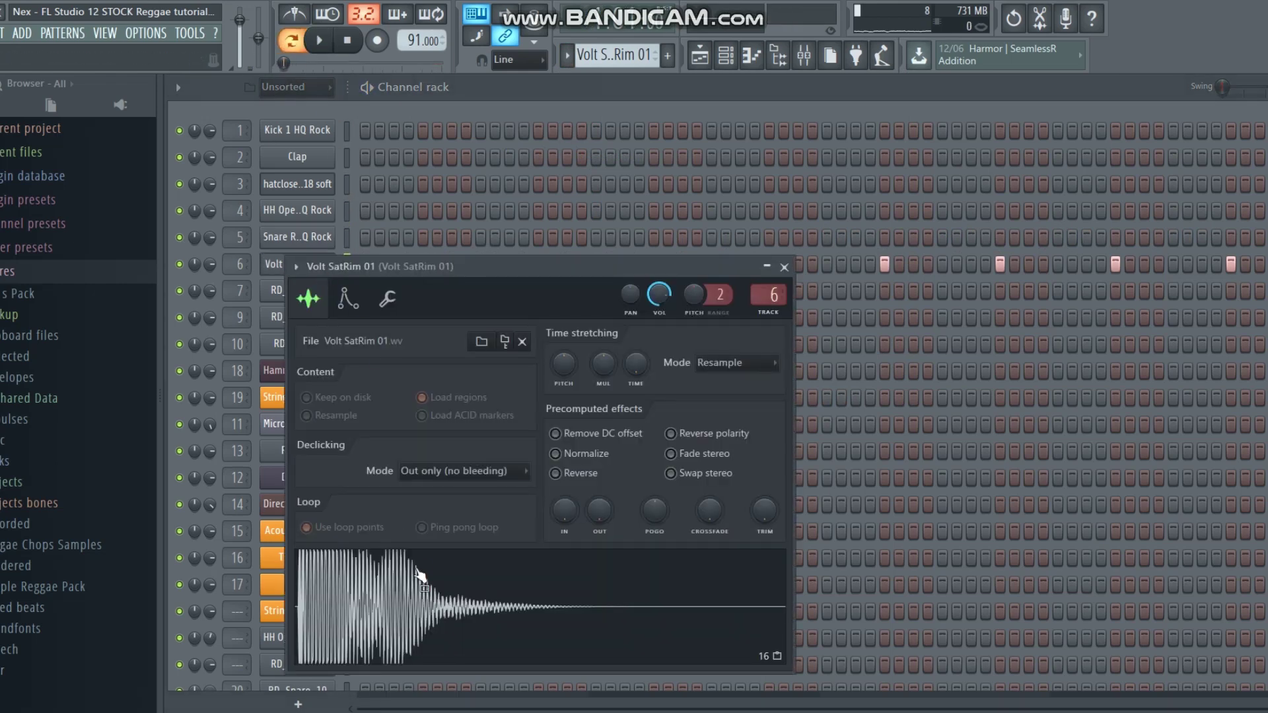
left_click(415, 610)
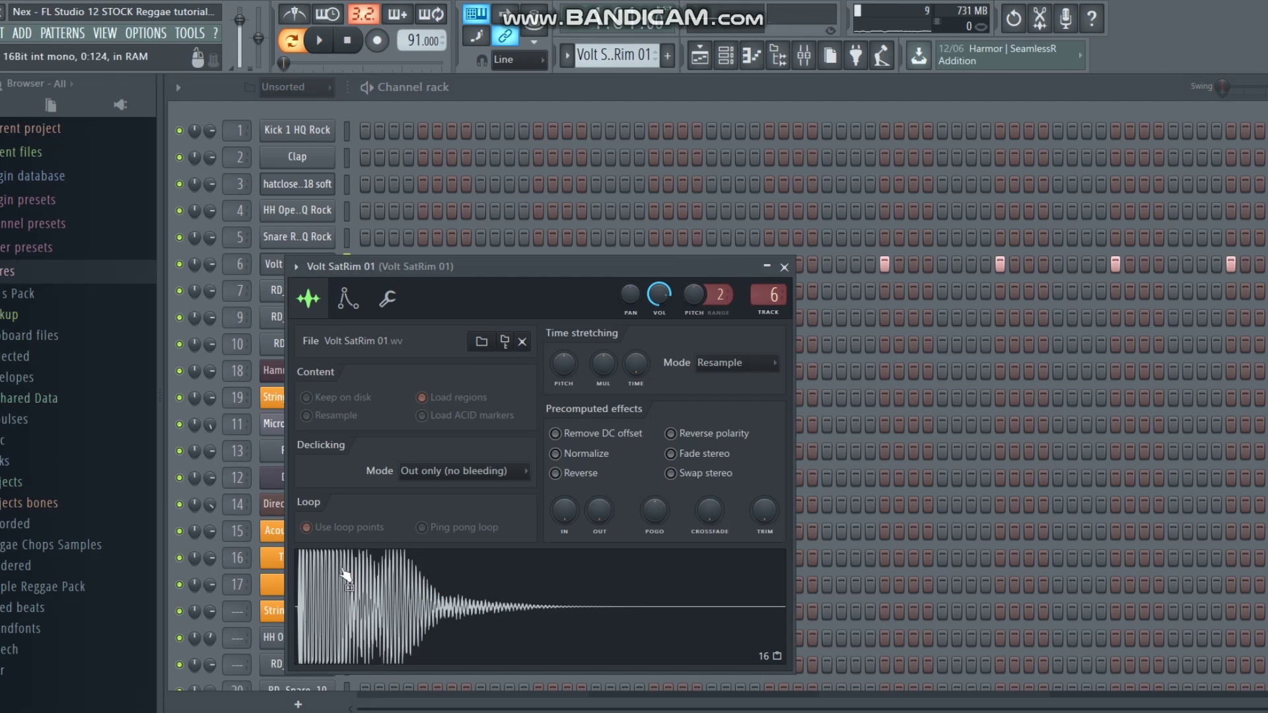
left_click(347, 300)
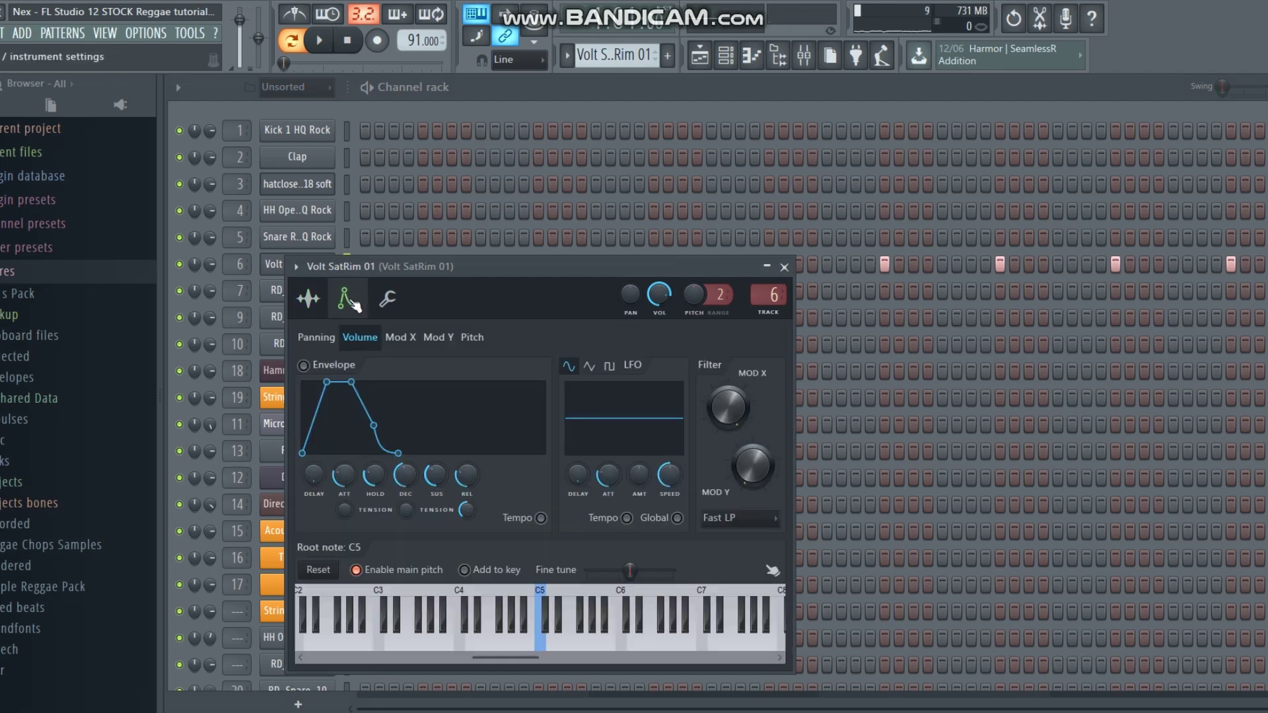
left_click(319, 304)
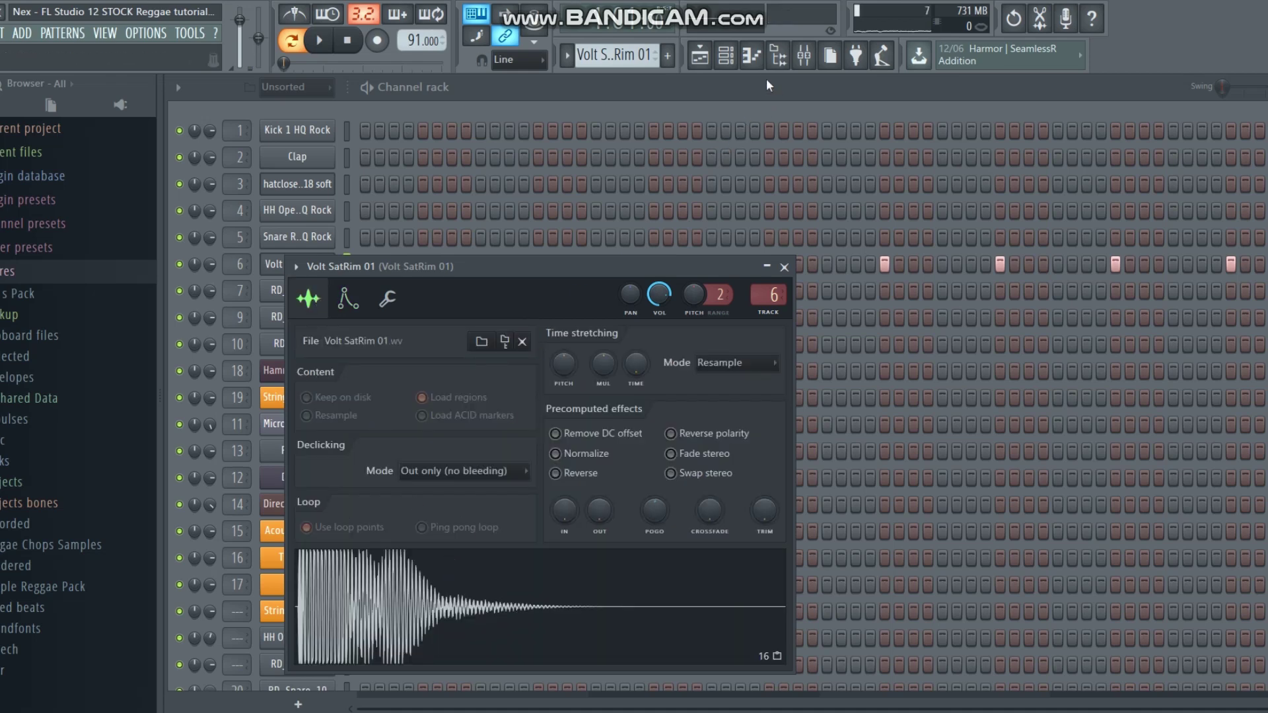
View the Volt SatRim 01 mixer track, and place its pattern on Track 6 at bar 37 with song playback from there.
left_click(804, 60)
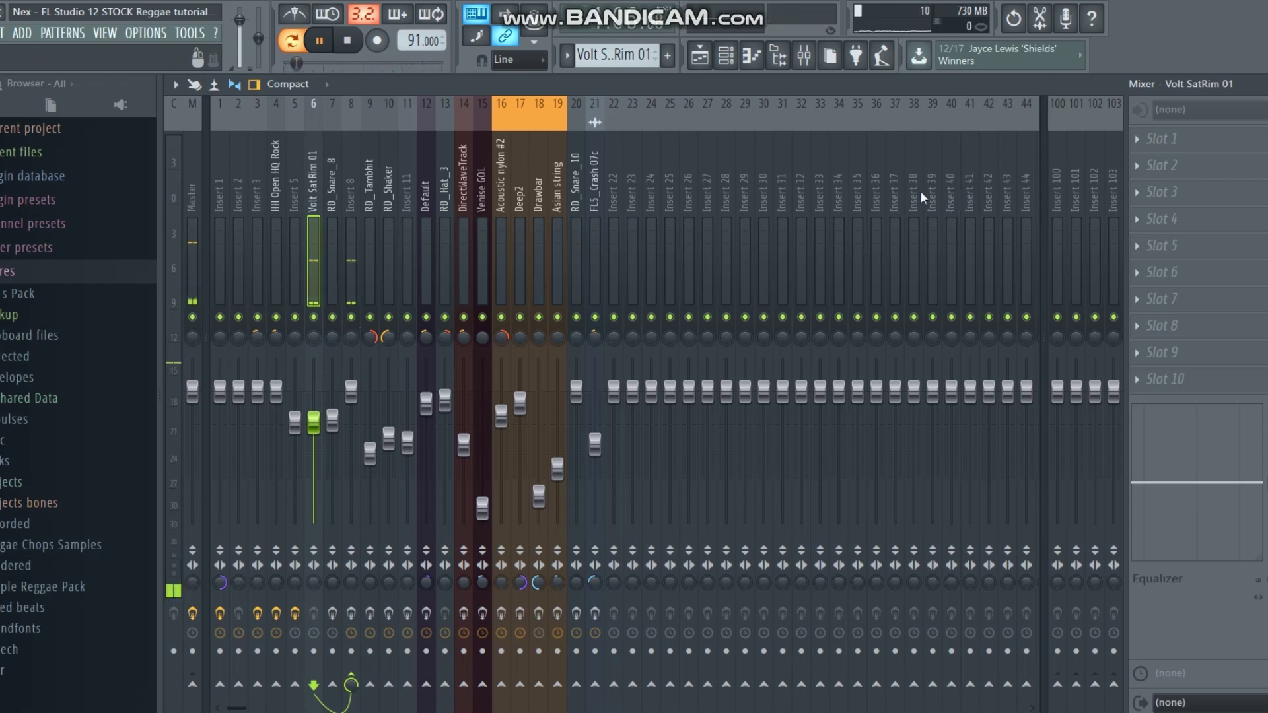
key("F6")
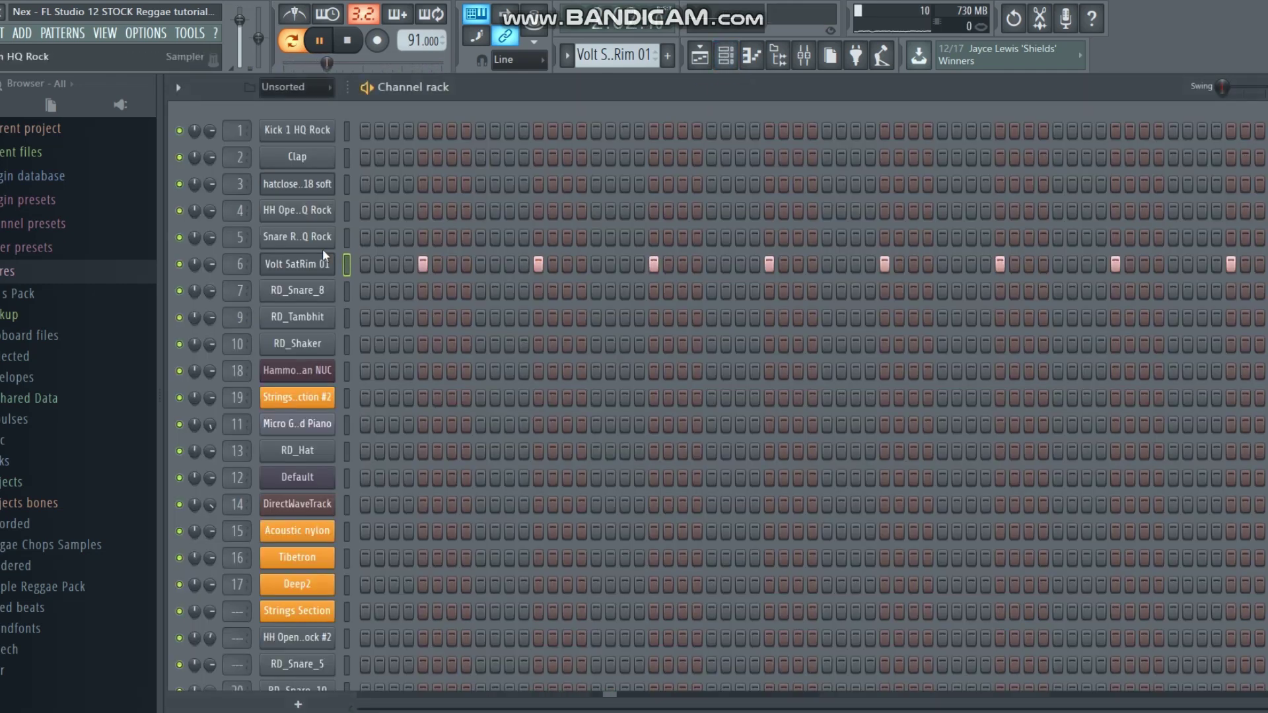
left_click(700, 61)
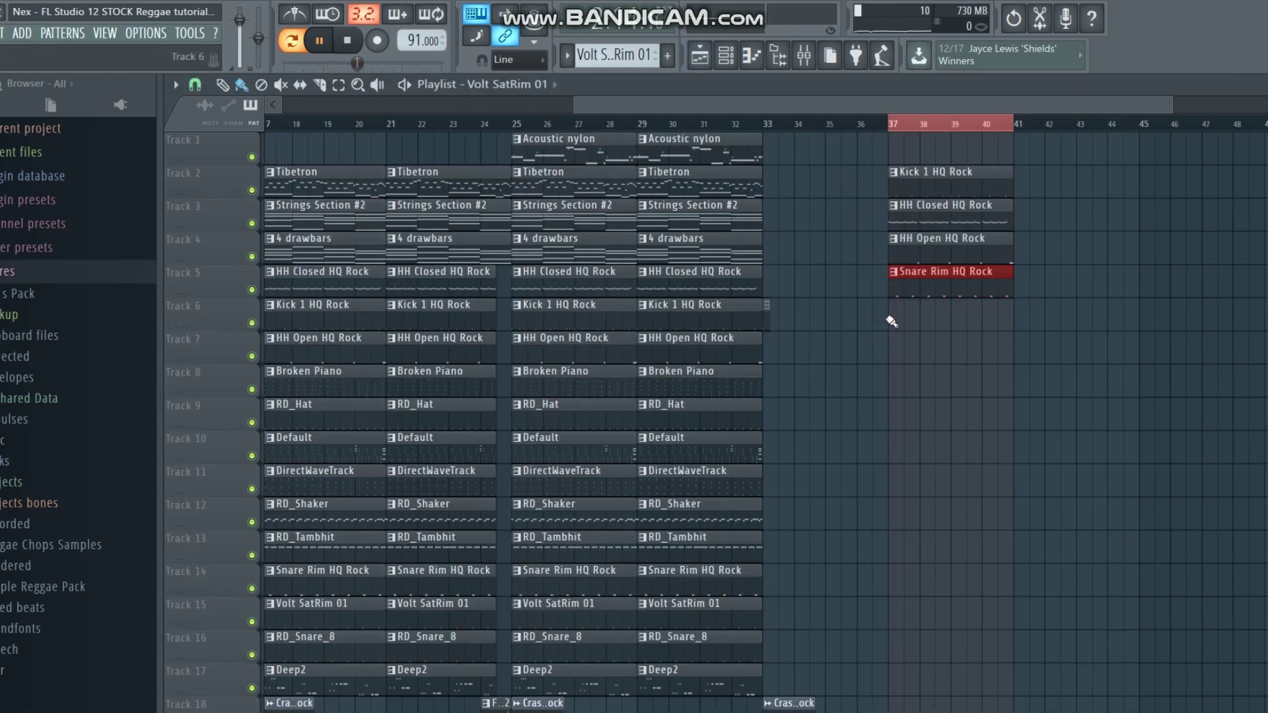
left_click(925, 320)
left_click(892, 125)
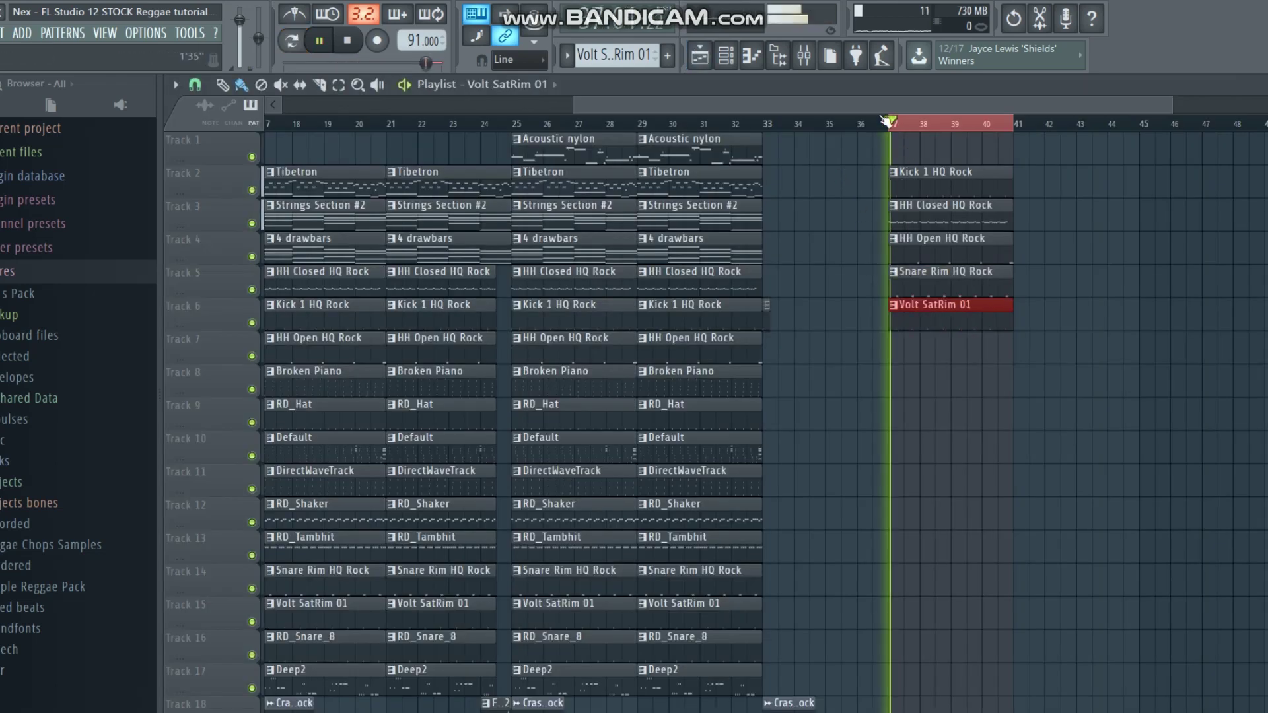
Return to the channel rack, stop the song, and play the RD_Snare_8 pattern alone in pattern mode.
left_click(730, 60)
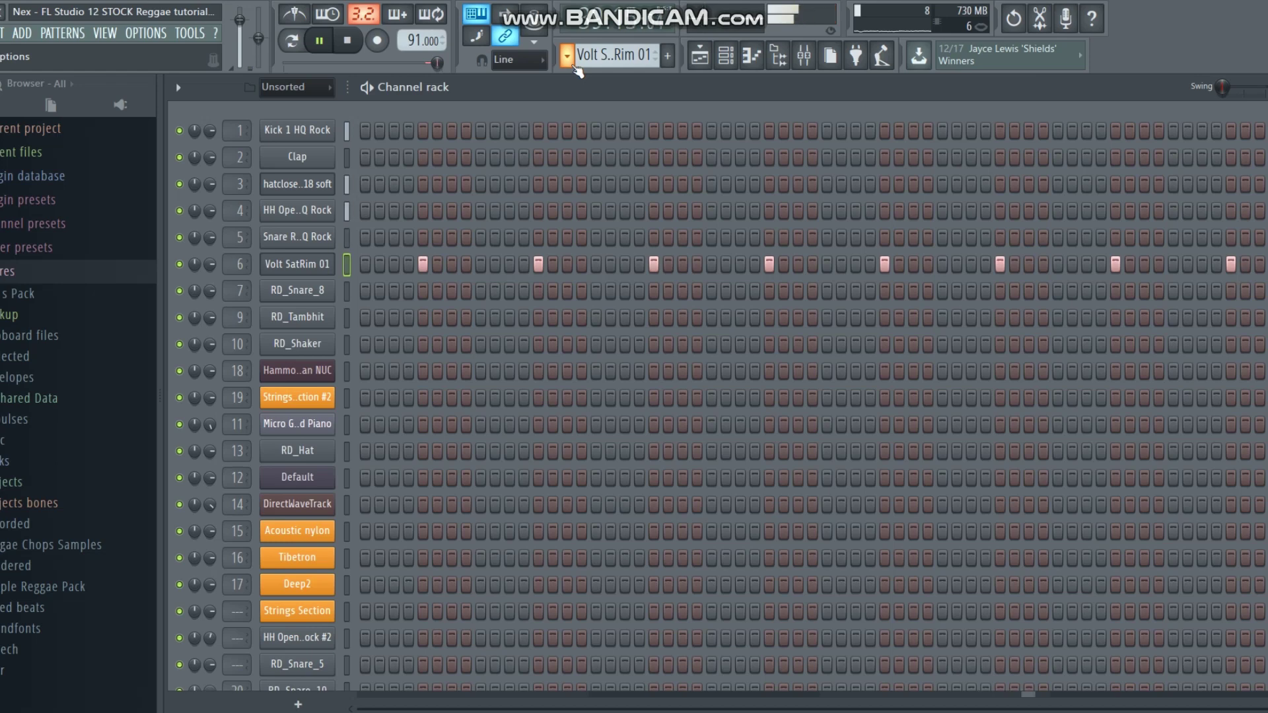
key("space")
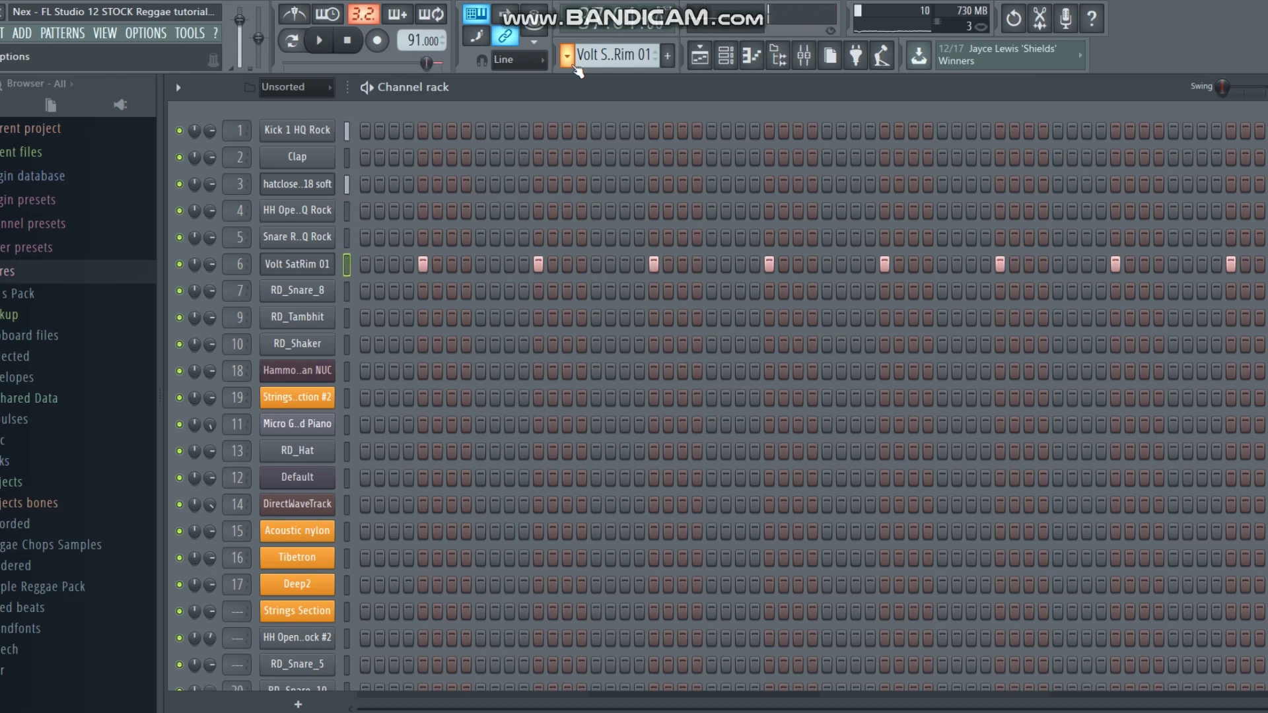
left_click(567, 58)
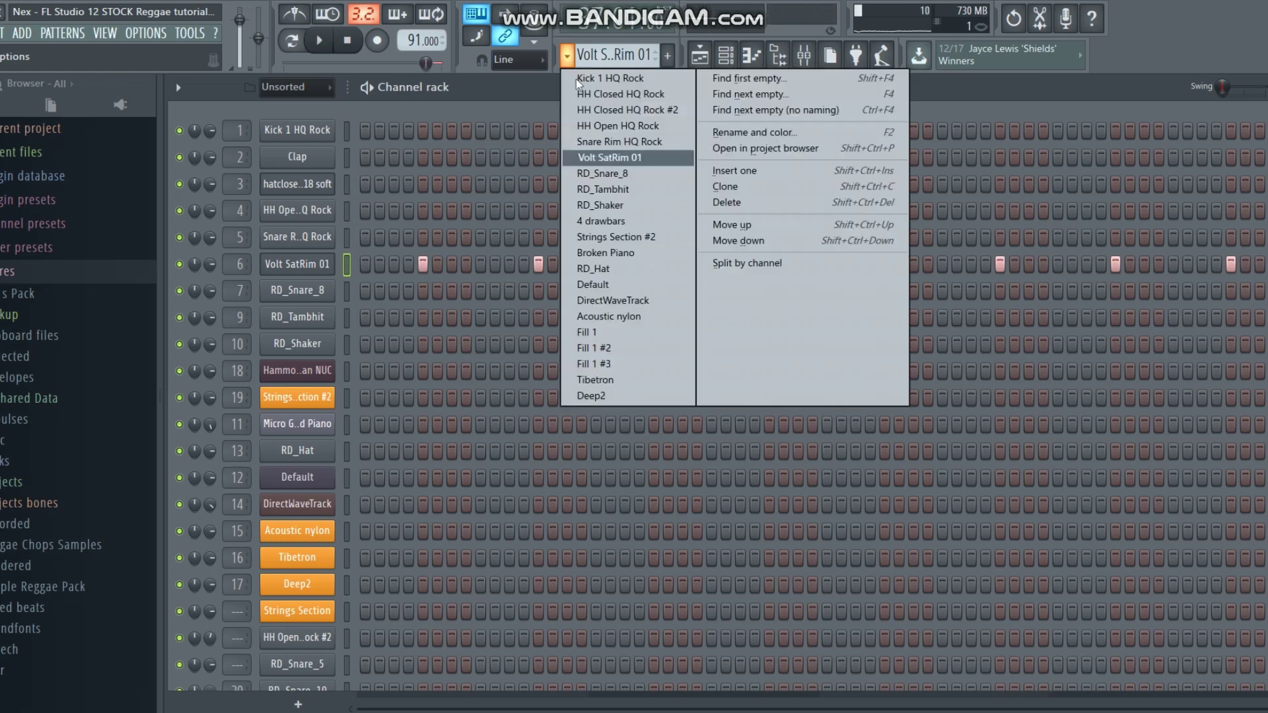
left_click(597, 175)
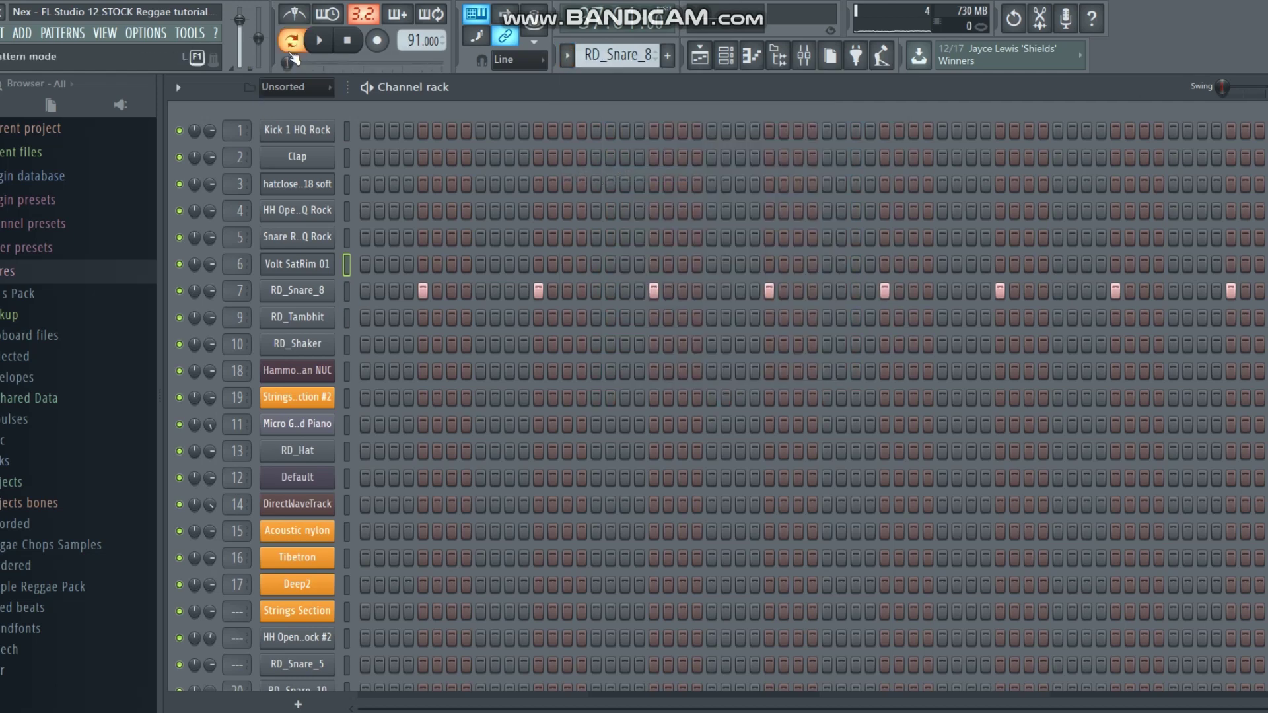
key("space")
Inspect the RD_Snare_8 channel's volume envelope and sample settings, and stop playback.
left_click(298, 291)
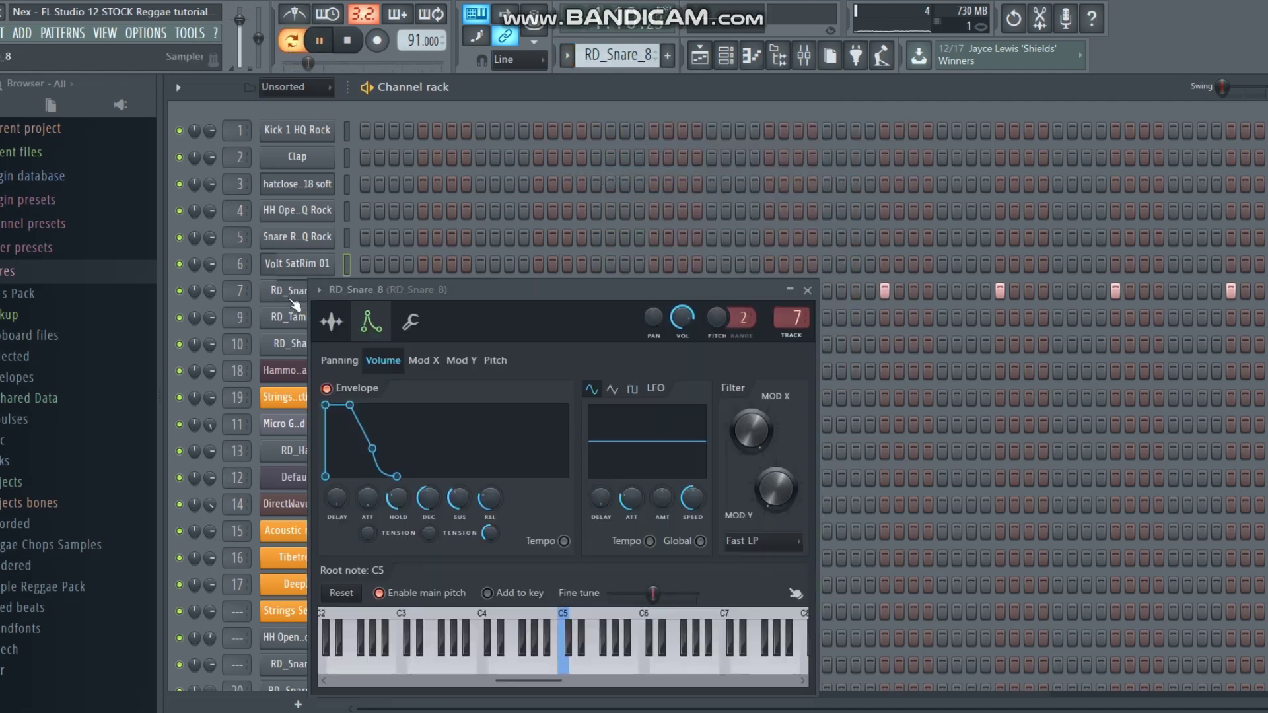
left_click(331, 321)
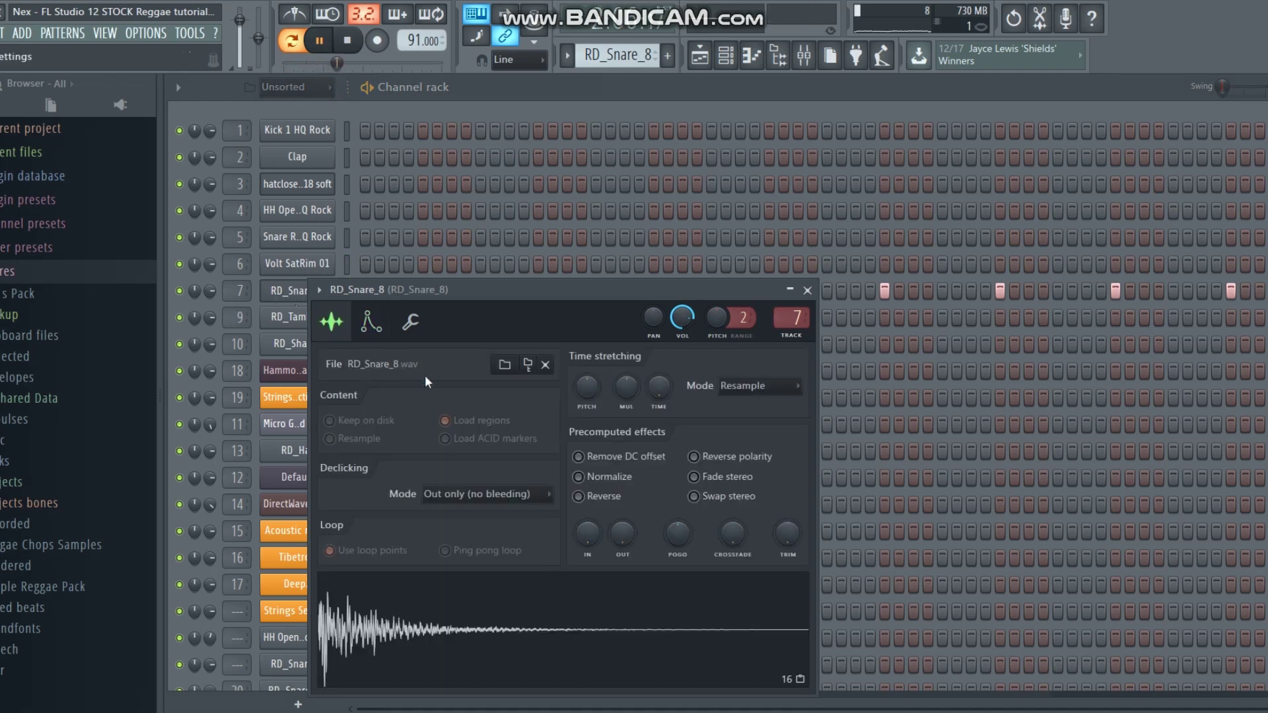
key("space")
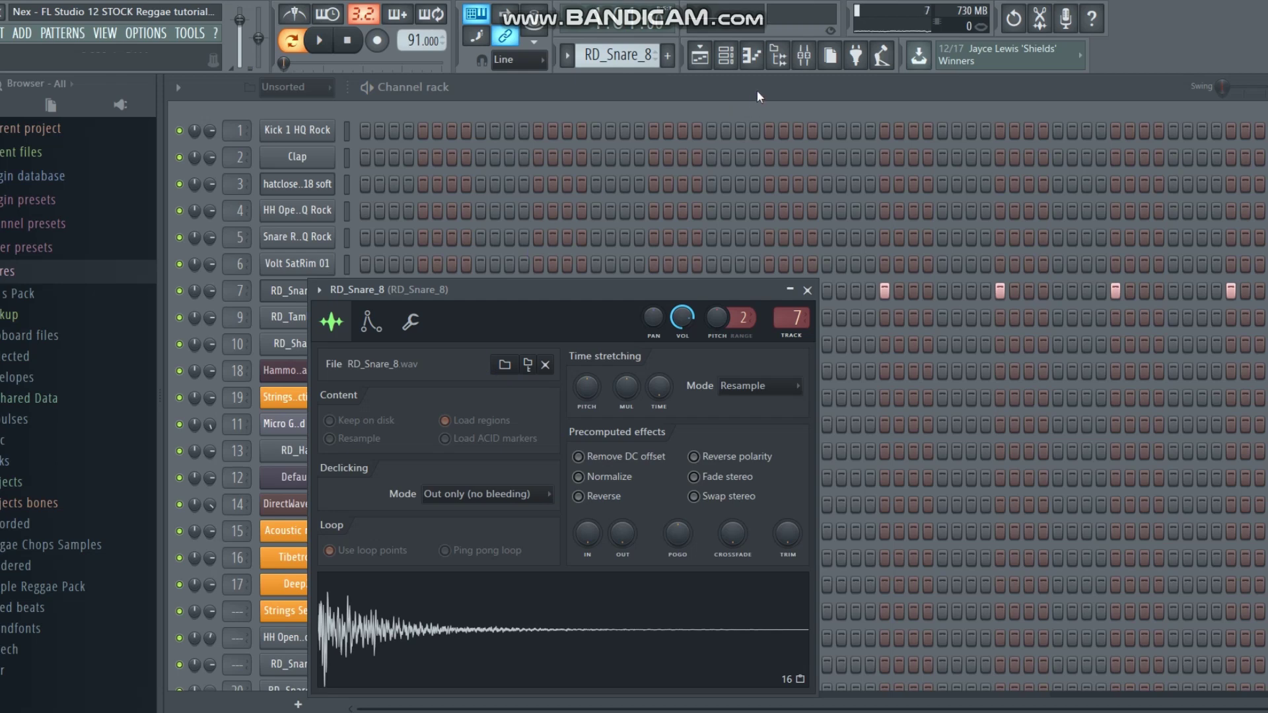
Enable the insert effects on the RD_Snare_8 mixer track and examine its Fruity parametric EQ 2 curve during playback.
left_click(812, 60)
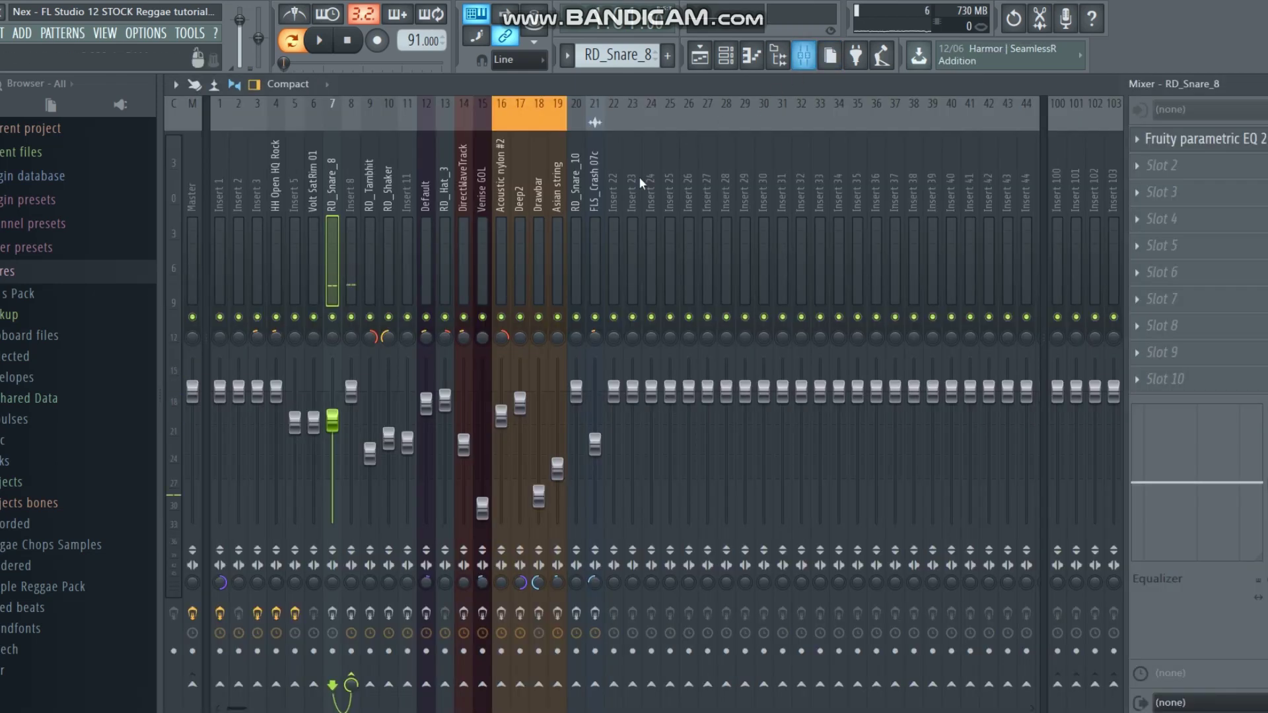
key("space")
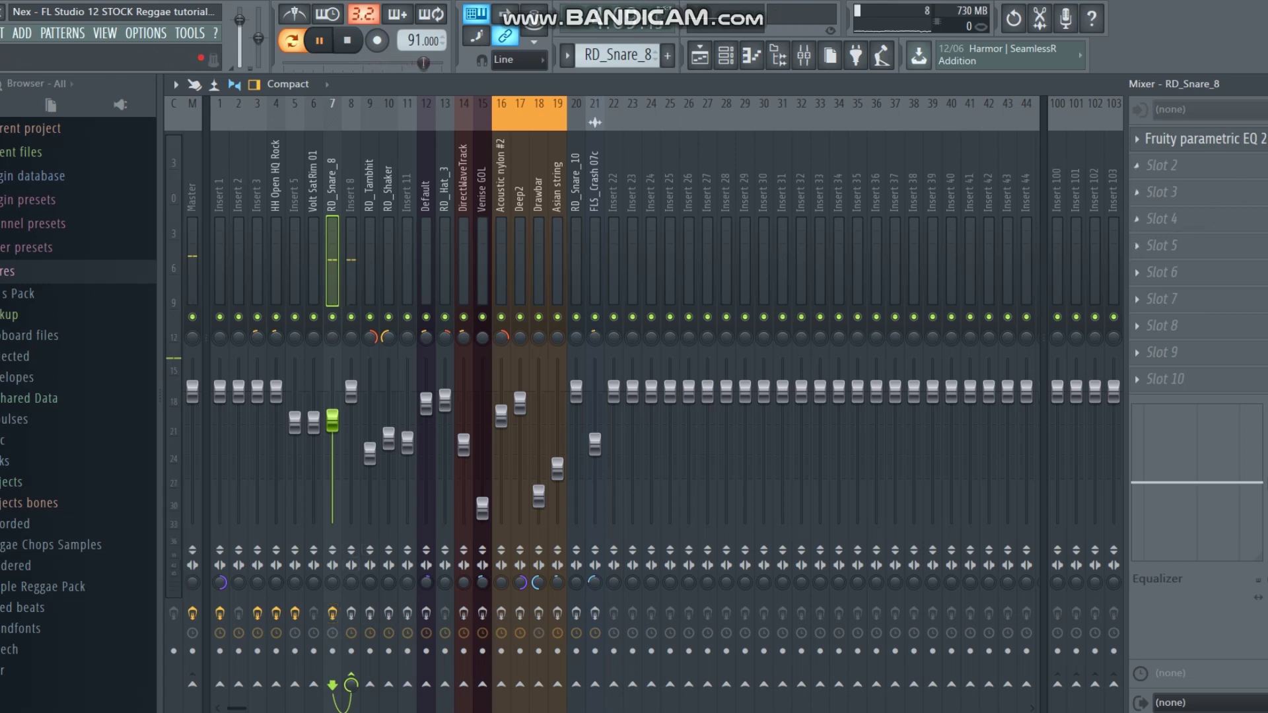
left_click(1260, 143)
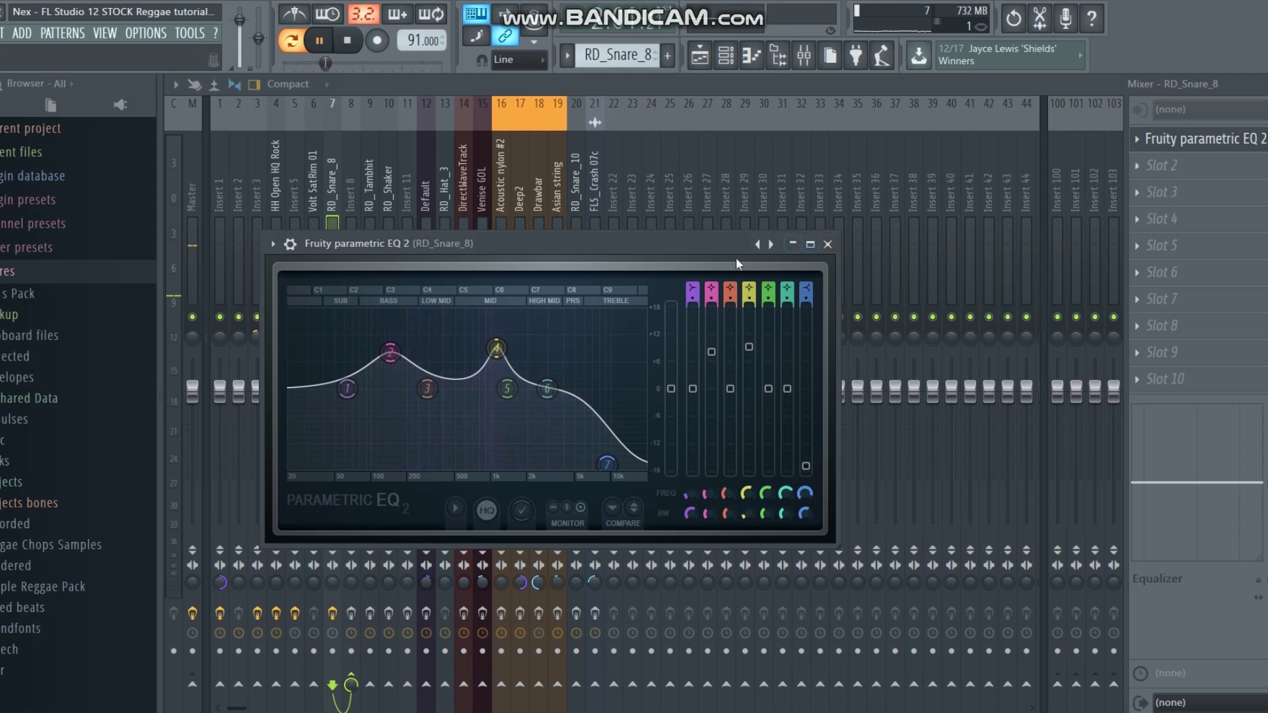
left_click_drag(680, 251, 836, 229)
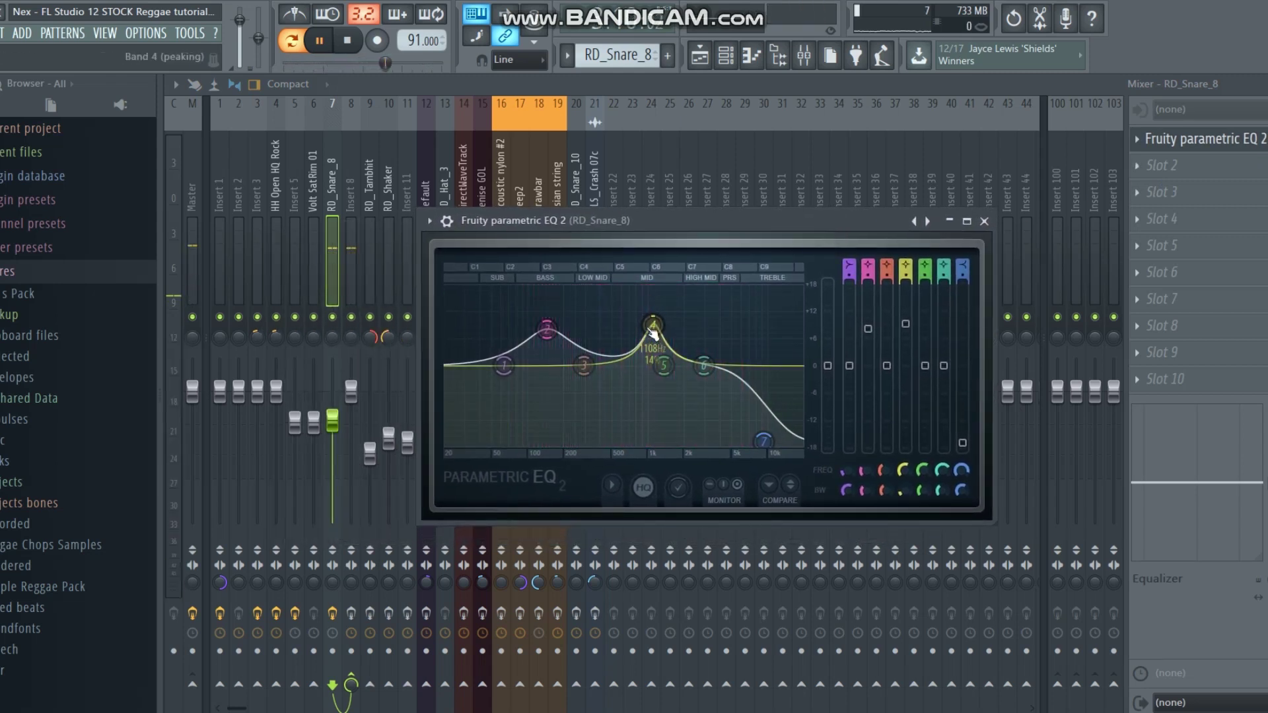
Place the RD_Snare_8 pattern on Track 7 at bar 37 and play the song from there.
left_click(700, 56)
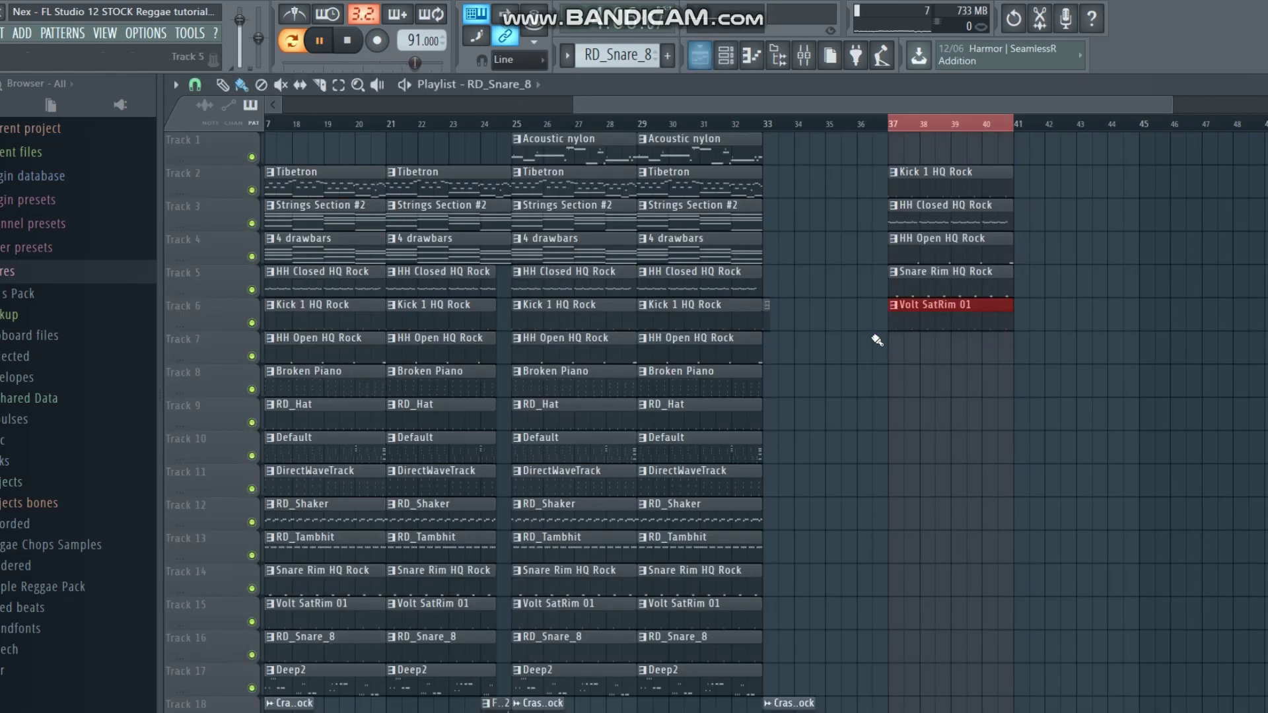
left_click(890, 339)
left_click(891, 124)
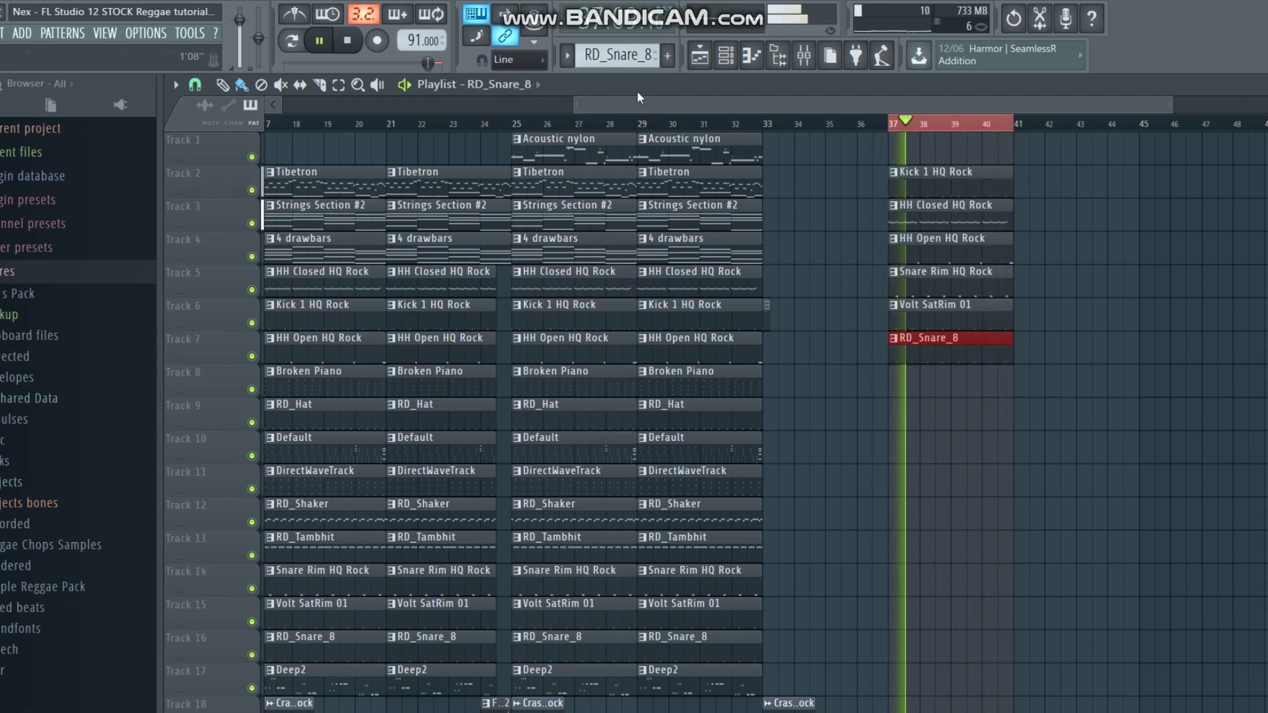
Stop the song, select the RD_Tambhit pattern in pattern mode and view its notes from bar 1 in the piano roll.
left_click(724, 58)
key("space")
key("l")
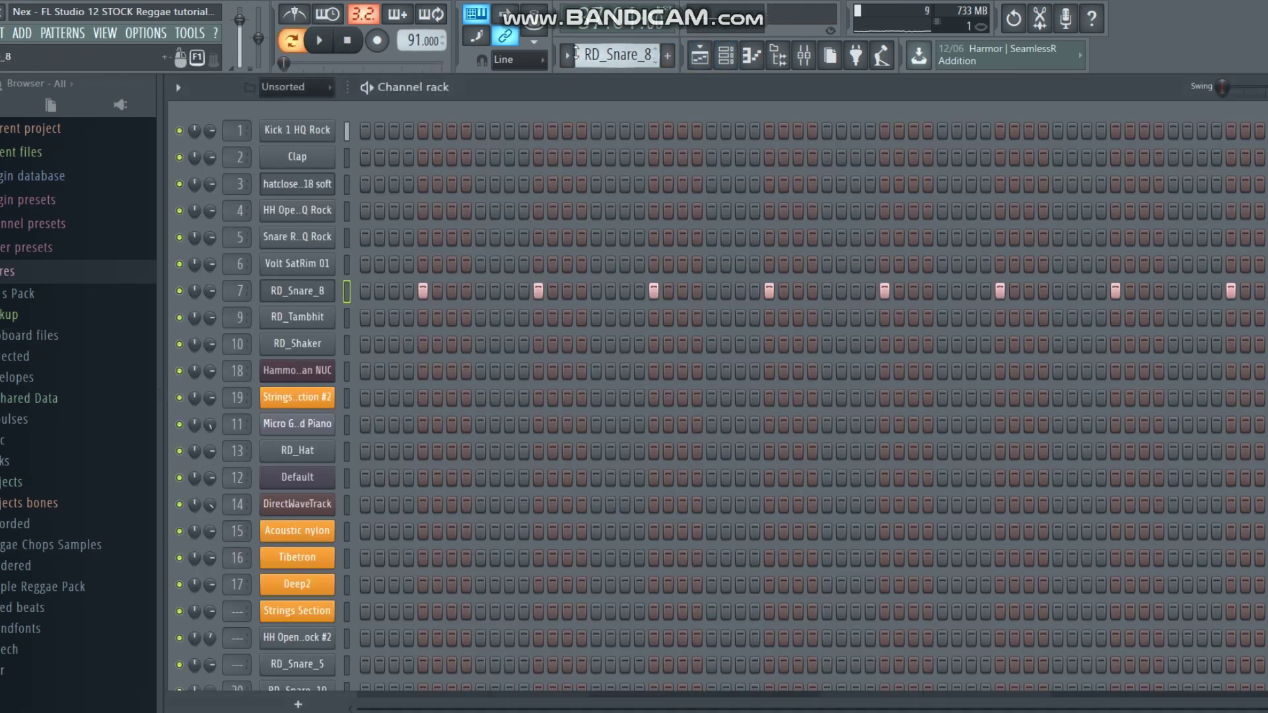
left_click(576, 53)
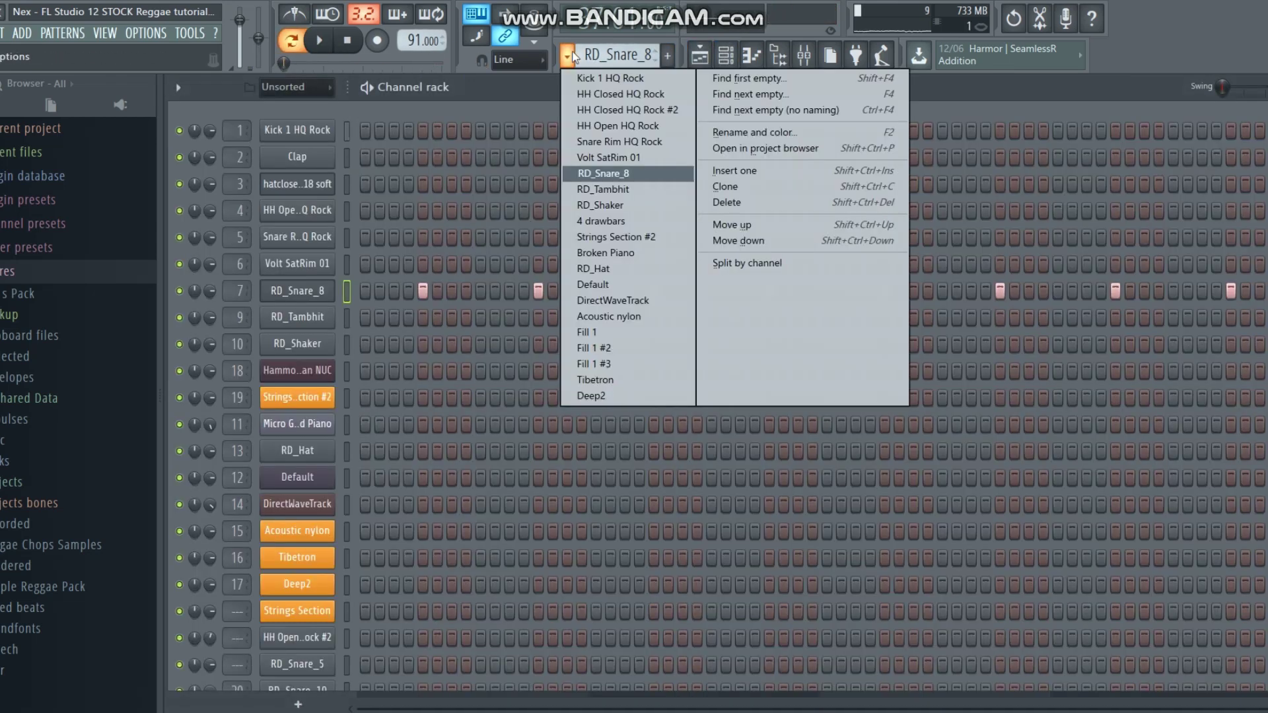
left_click(588, 192)
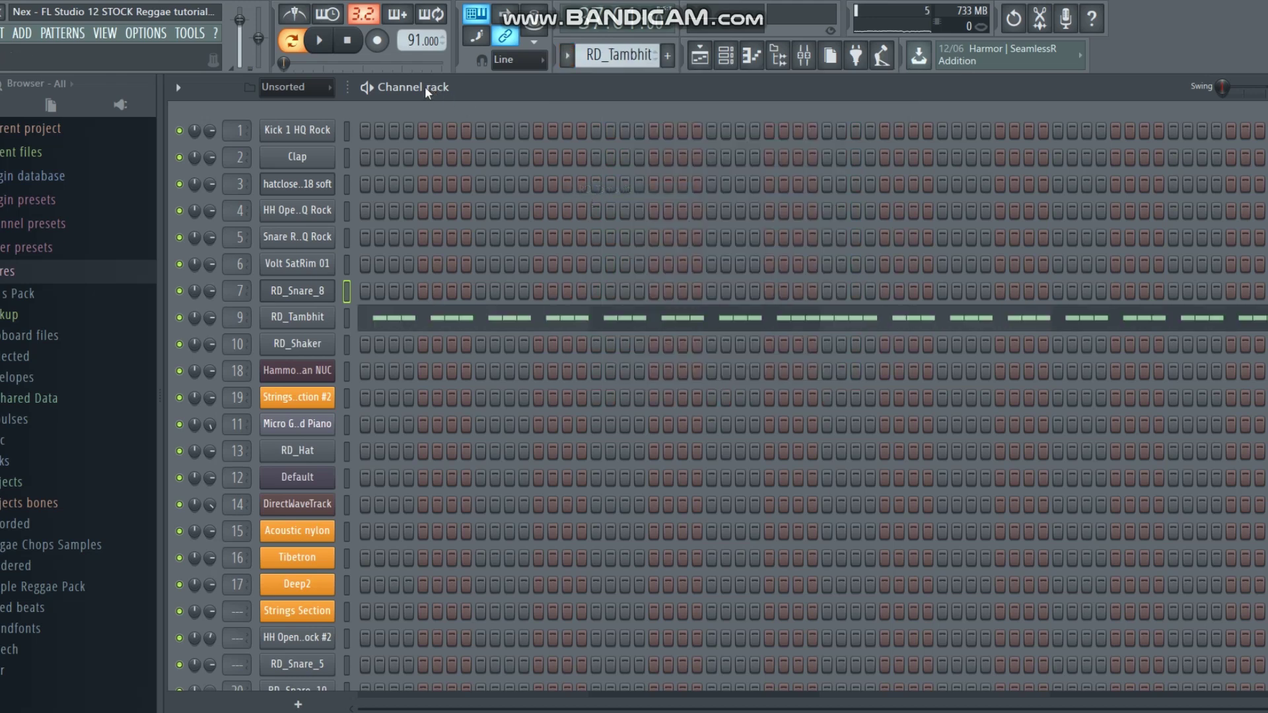
left_click(407, 321)
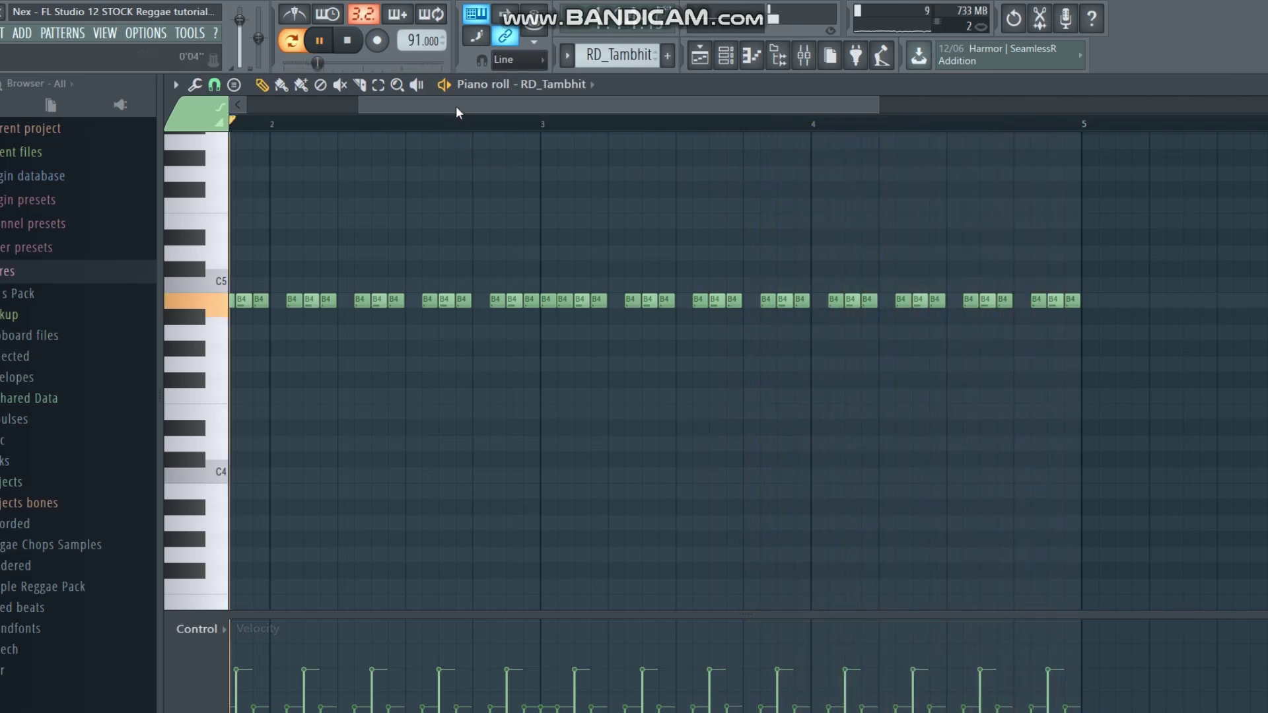
left_click_drag(456, 105, 336, 125)
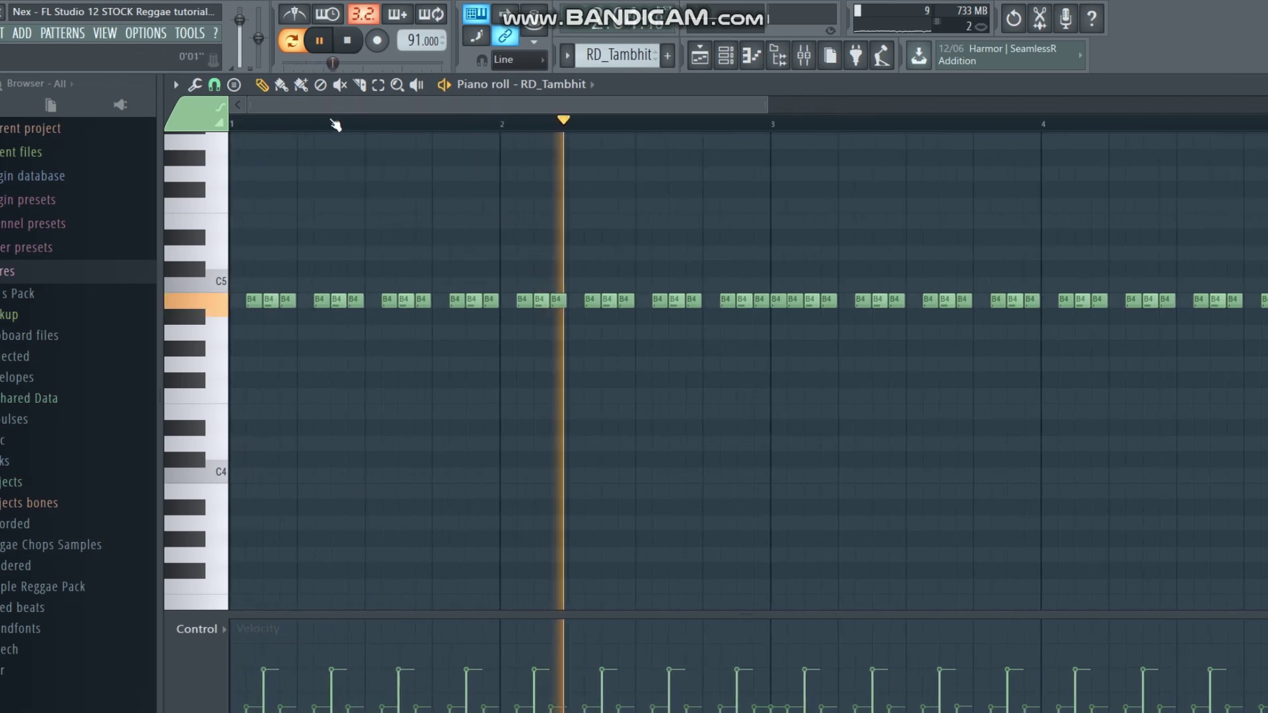
Inspect the RD_Tambhit channel's volume envelope and sample settings while the pattern plays.
left_click(726, 55)
left_click(290, 318)
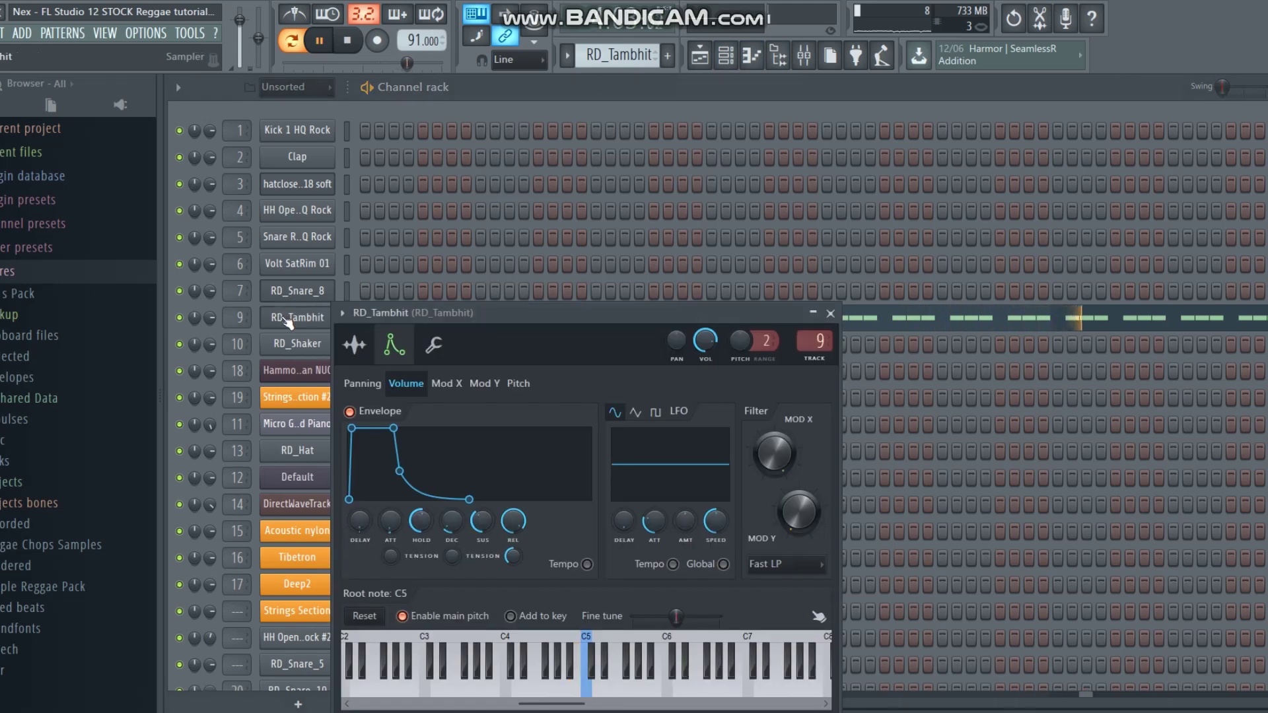
left_click(369, 351)
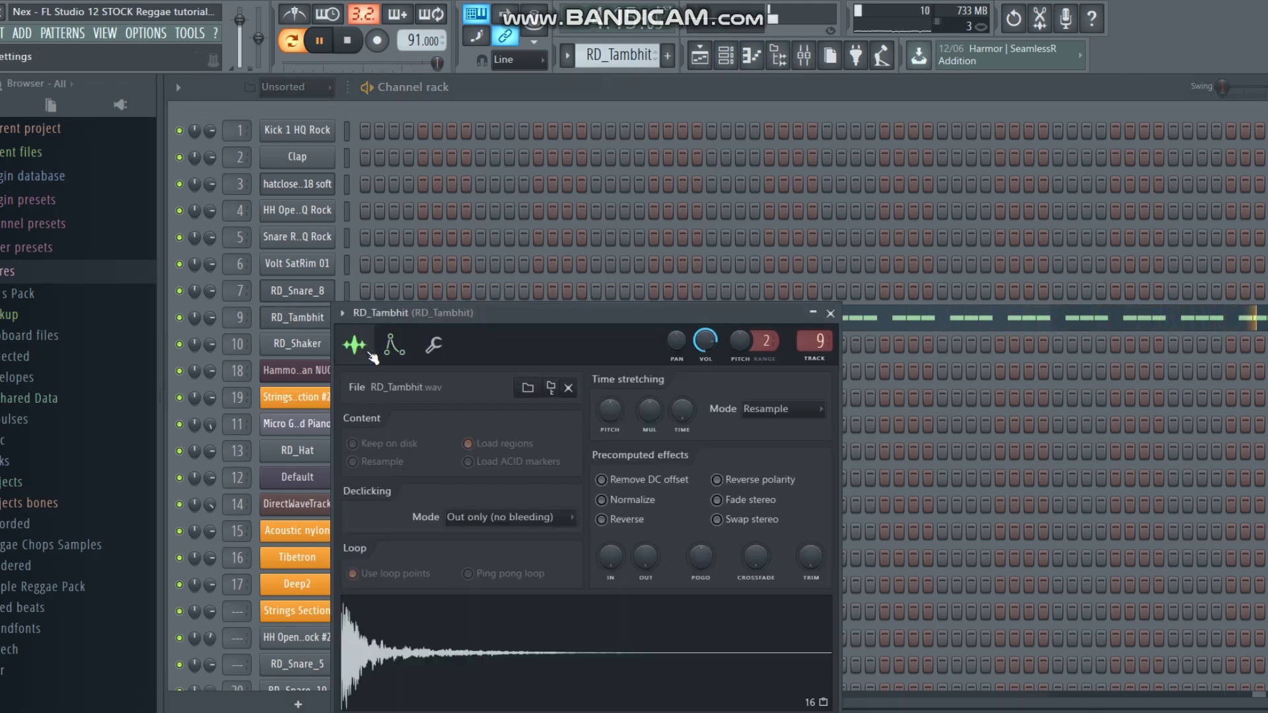
left_click(342, 316)
left_click(345, 320)
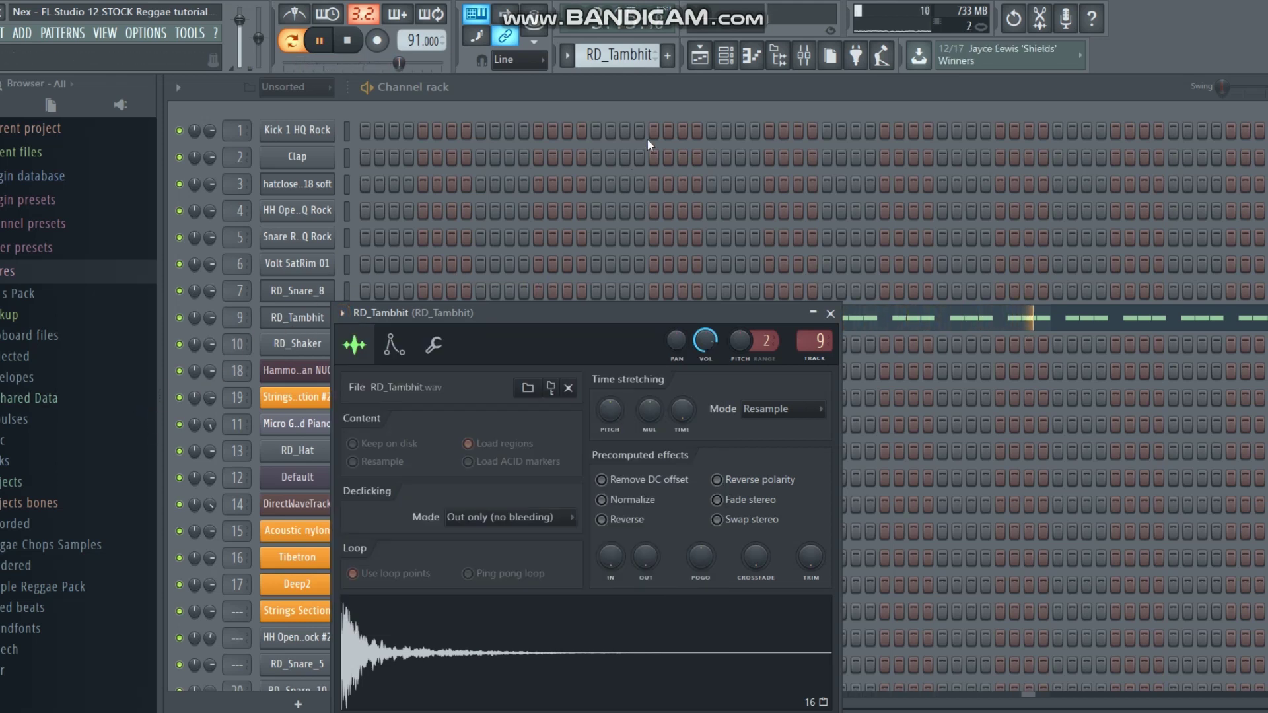
Enable the insert effects on the RD_Tambhit mixer track, and place its pattern on Track 8 at bar 37 with playback from there.
left_click(804, 55)
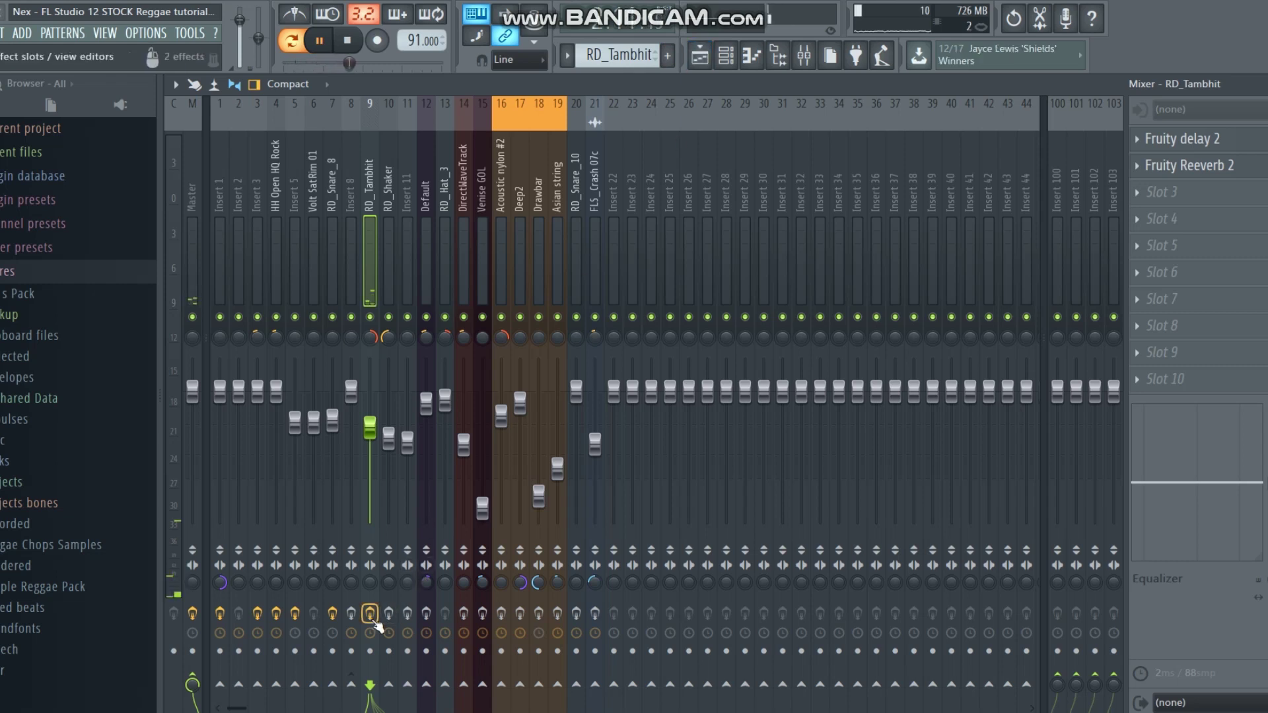
left_click(726, 57)
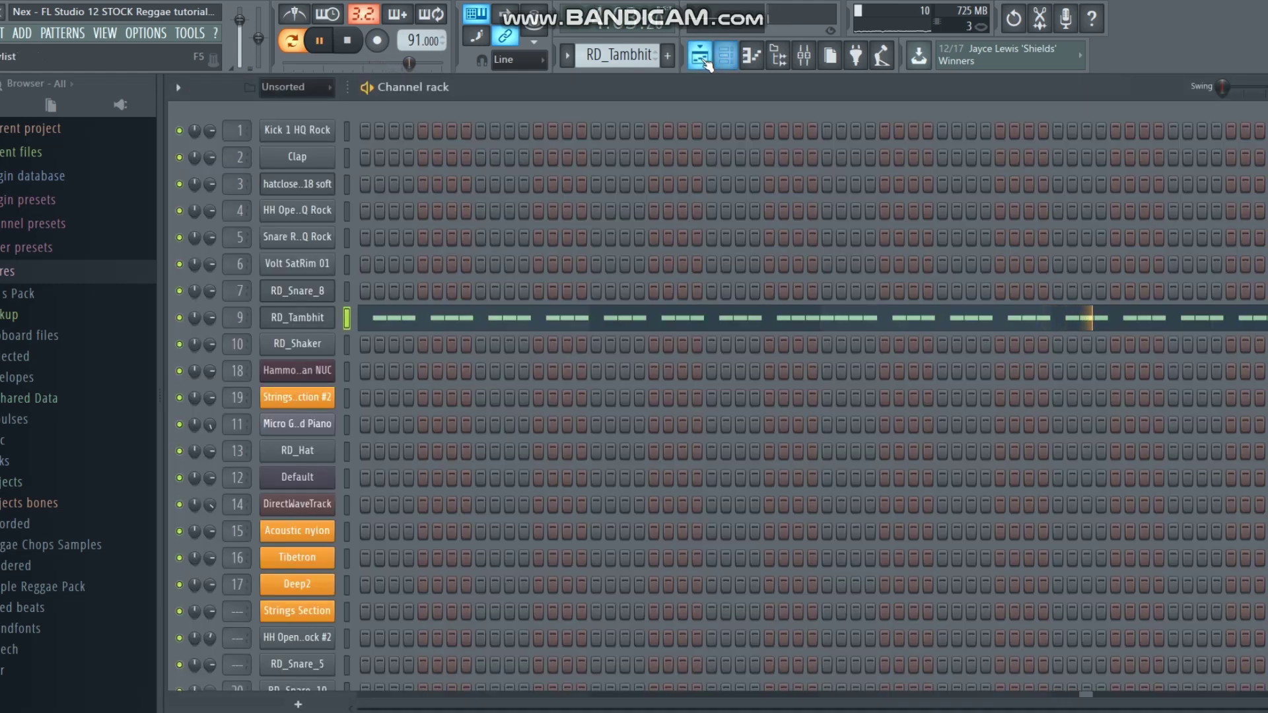
left_click(699, 56)
left_click(887, 387)
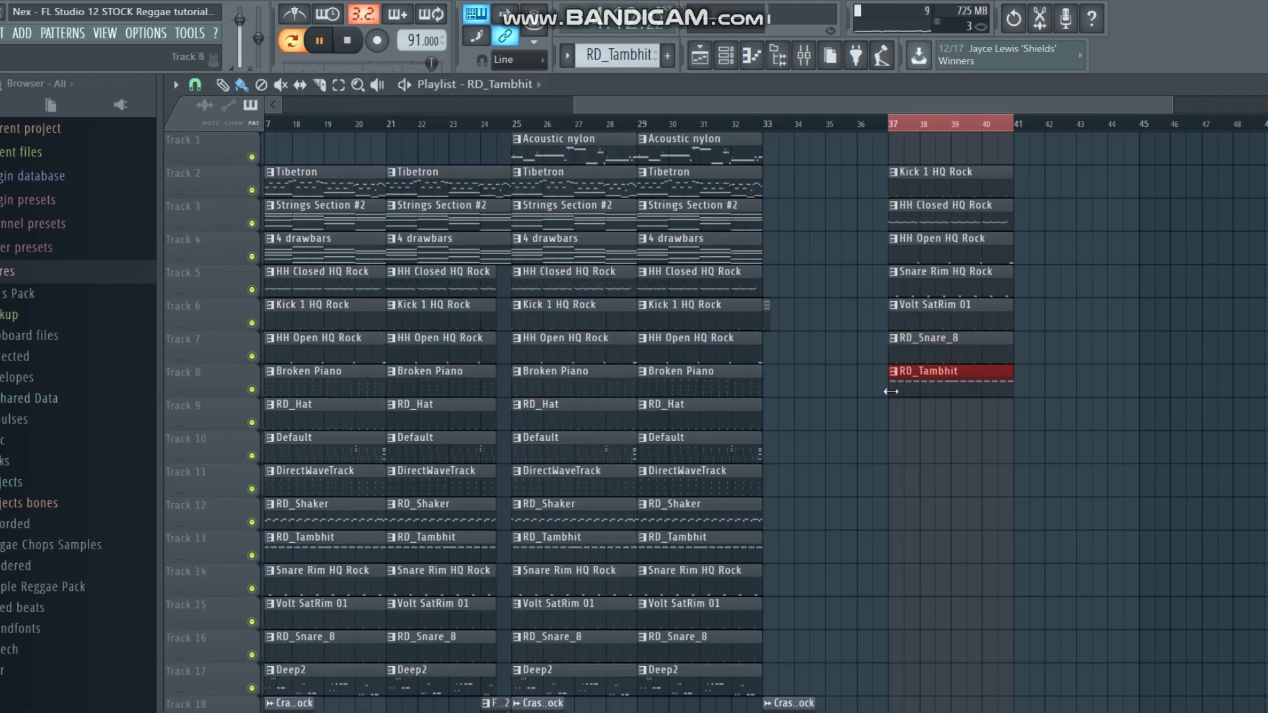
left_click(889, 125)
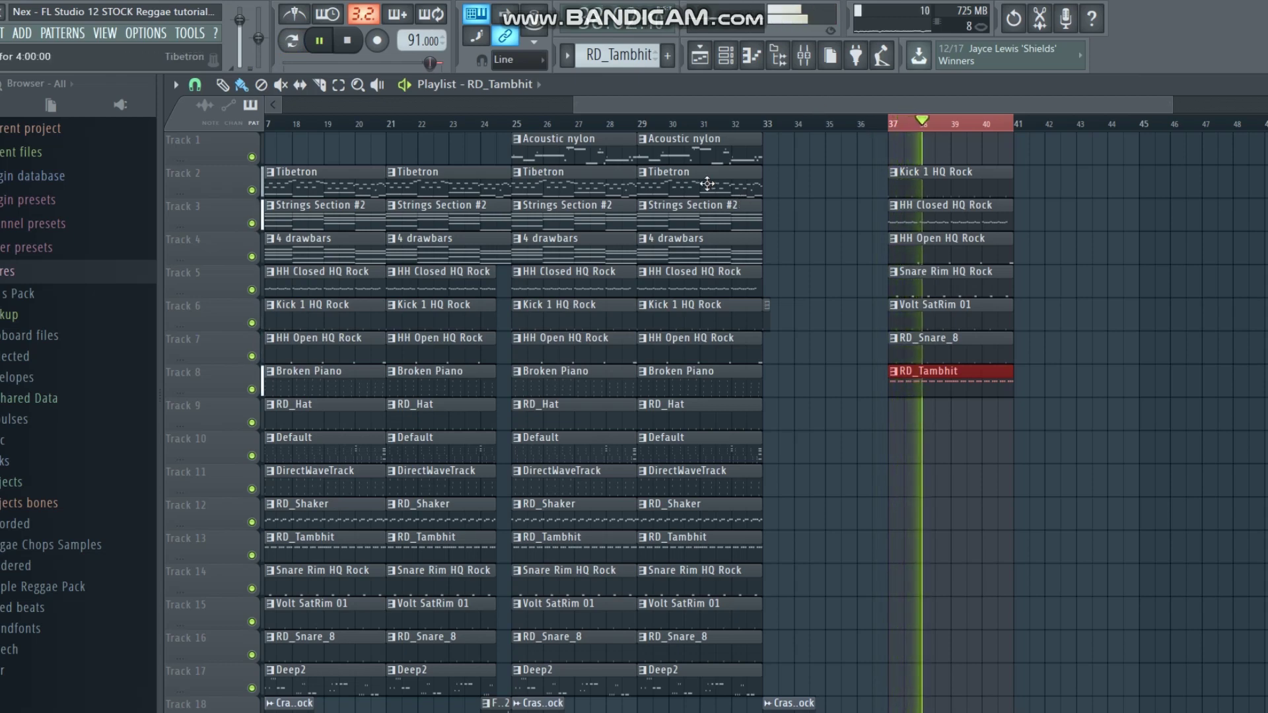
Play the RD_Shaker pattern alone in pattern mode and examine its notes and velocities in the piano roll.
left_click(726, 55)
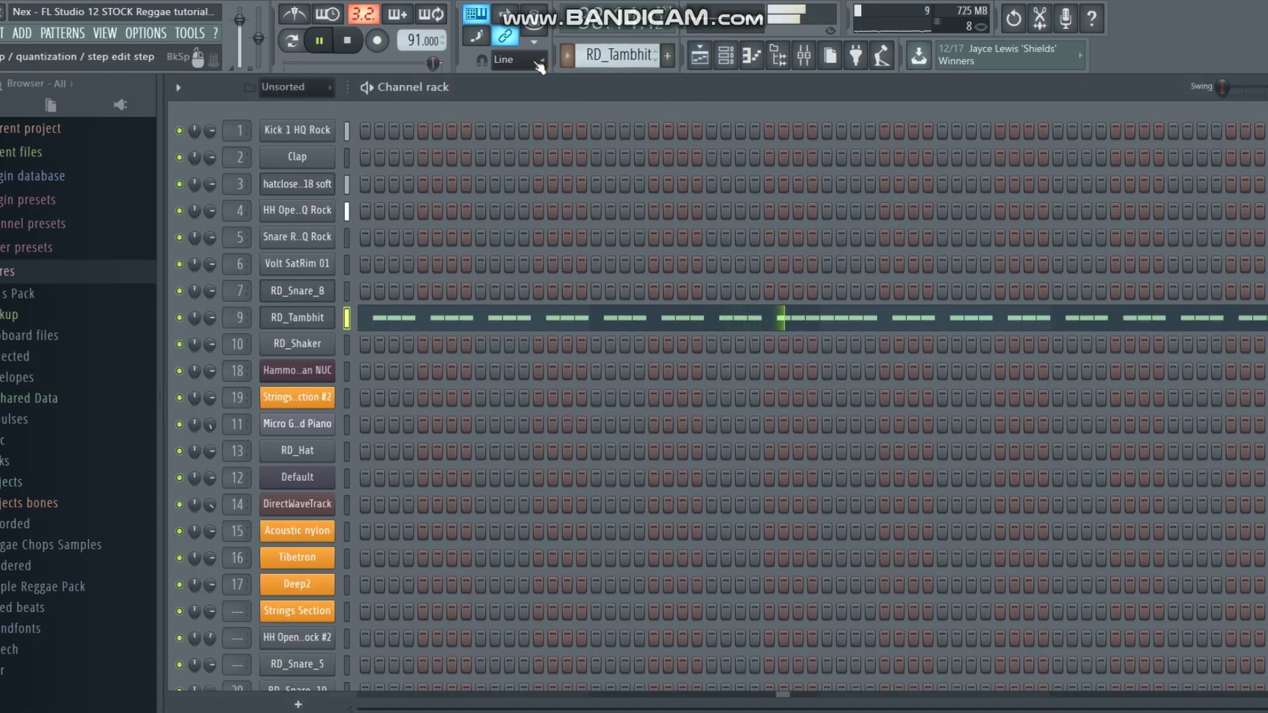
left_click(566, 56)
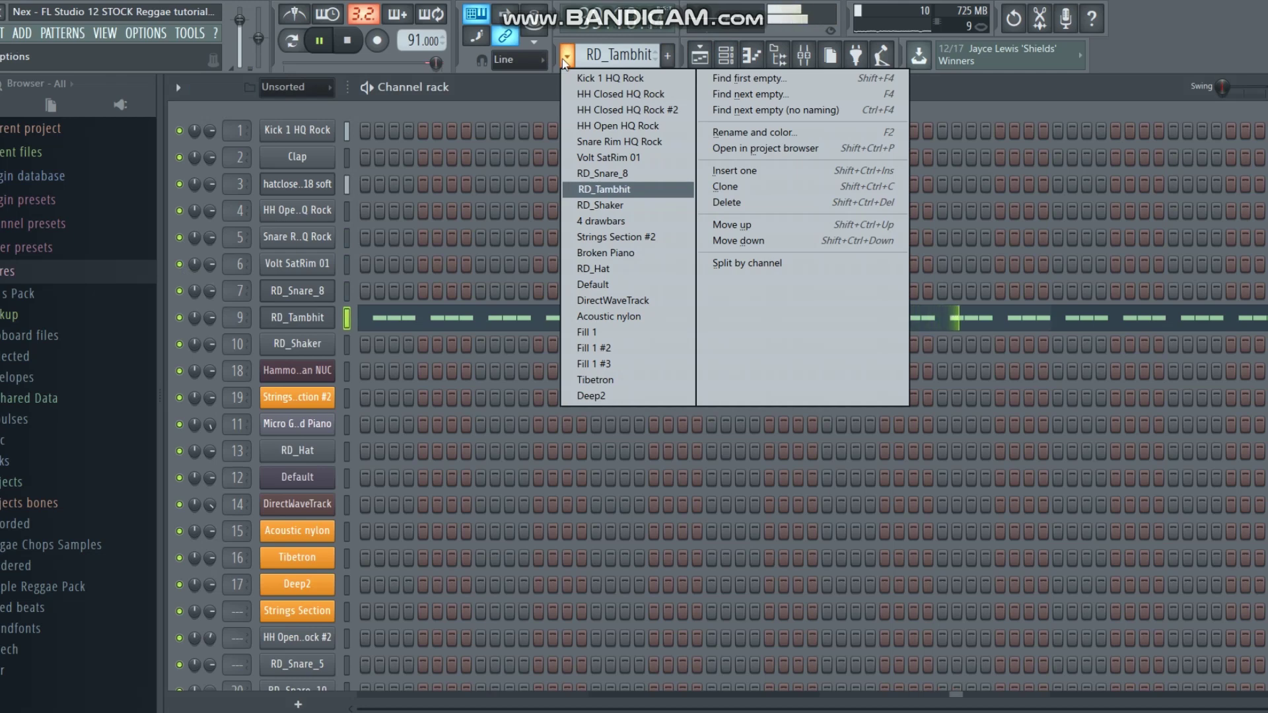
left_click(291, 43)
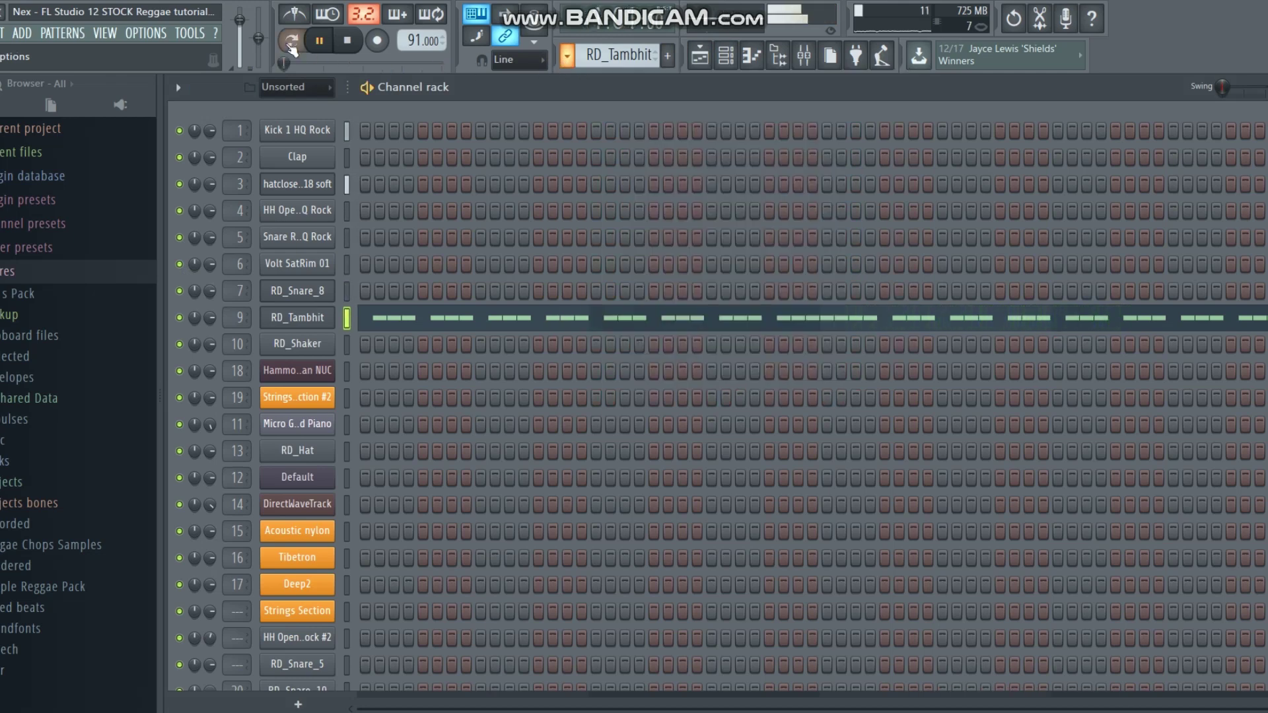
left_click(567, 55)
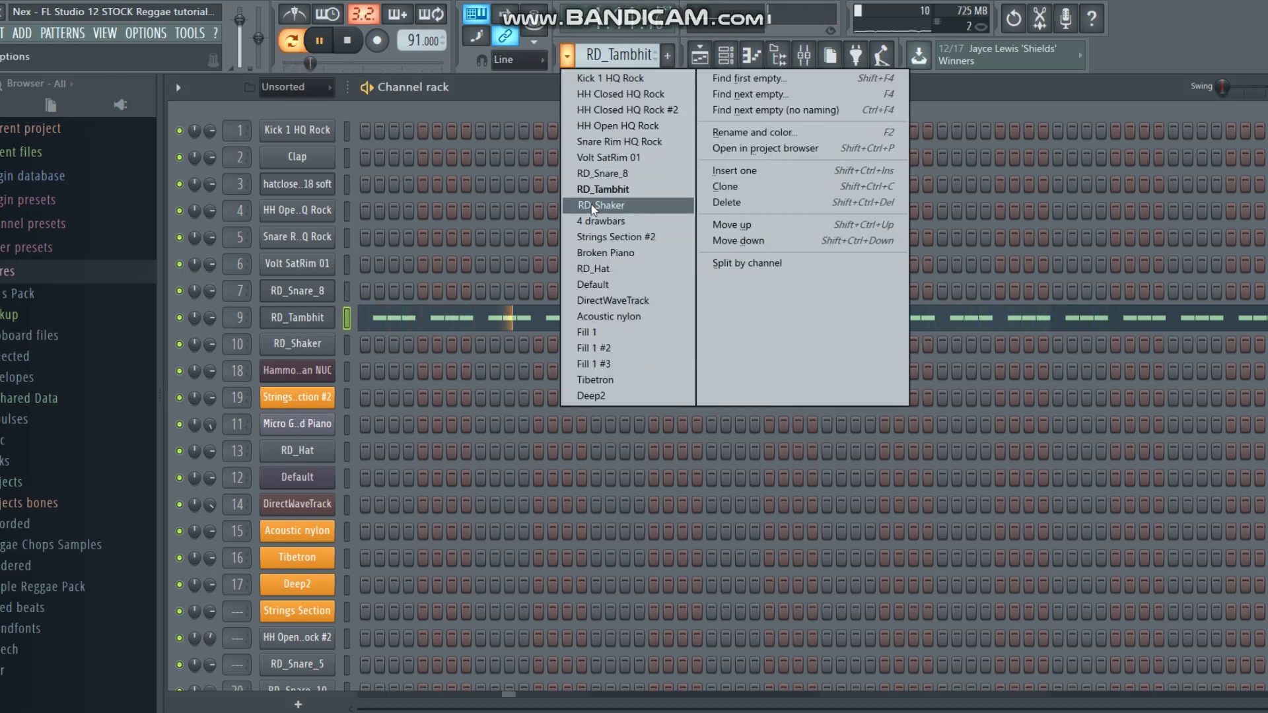
left_click(601, 204)
left_click(360, 348)
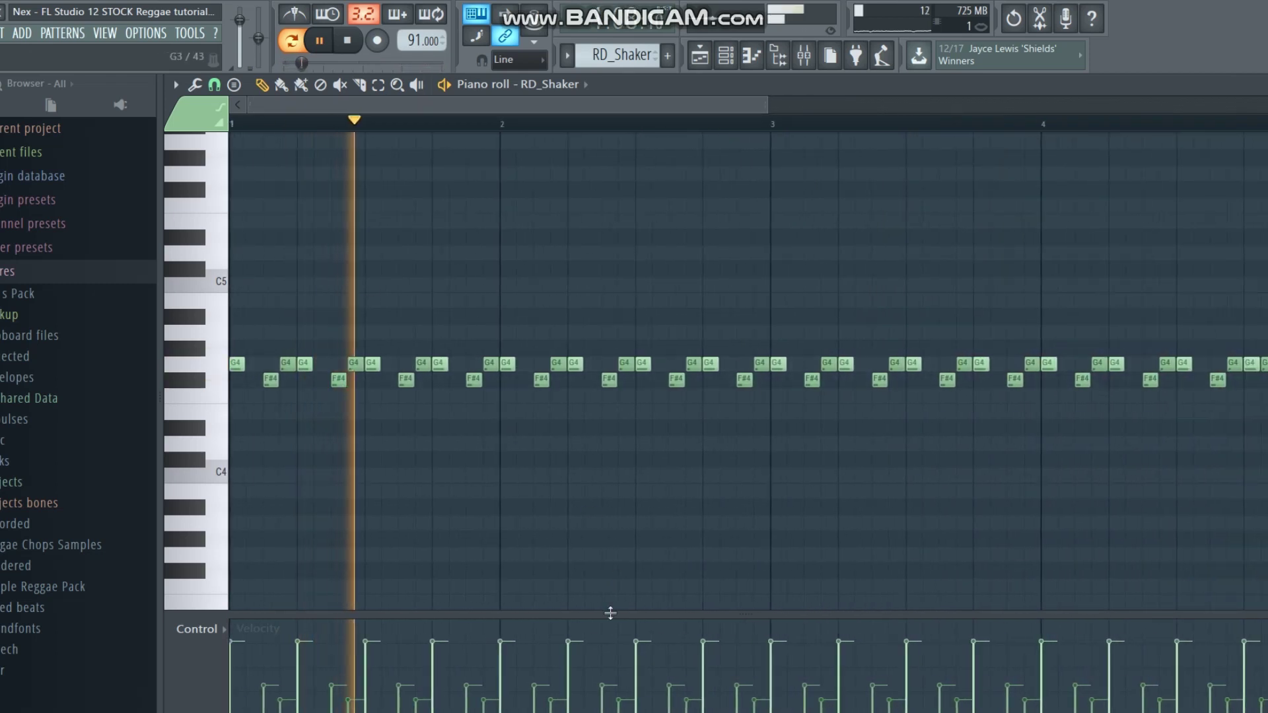
left_click(553, 659)
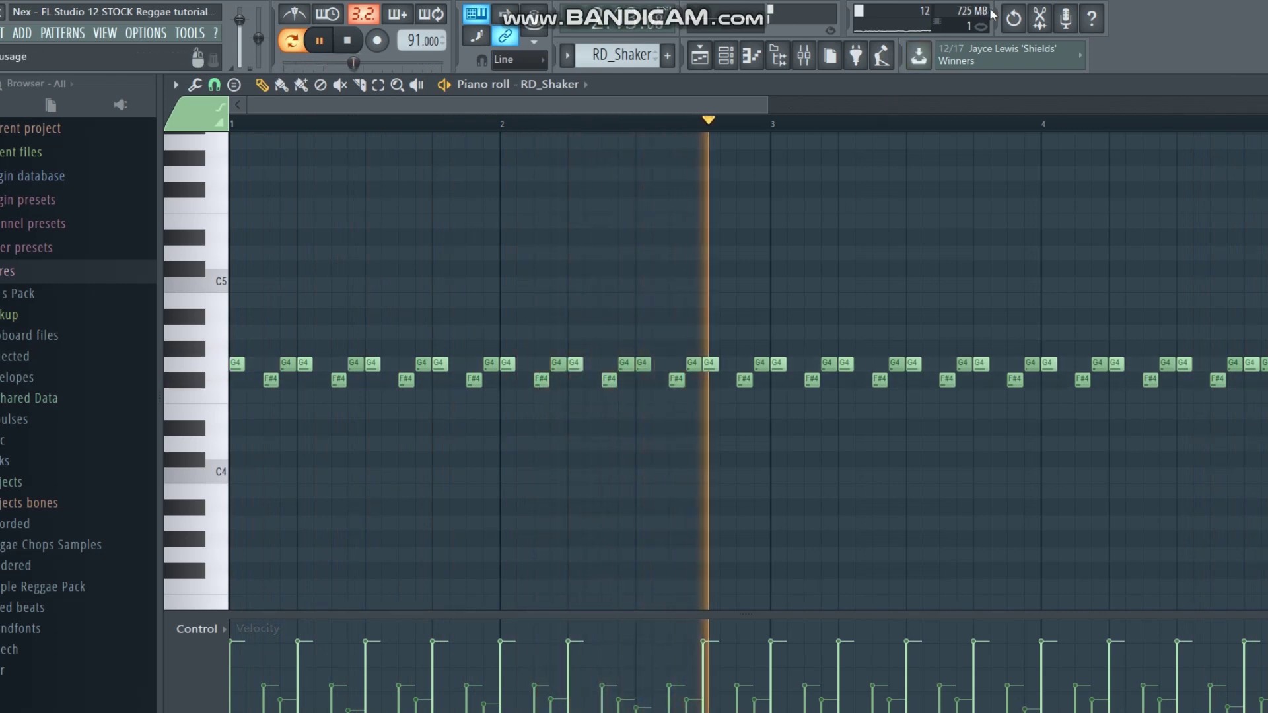
View the full RD_Shaker pattern in the piano roll, and enable the insert effects on its mixer track.
left_click(1014, 18)
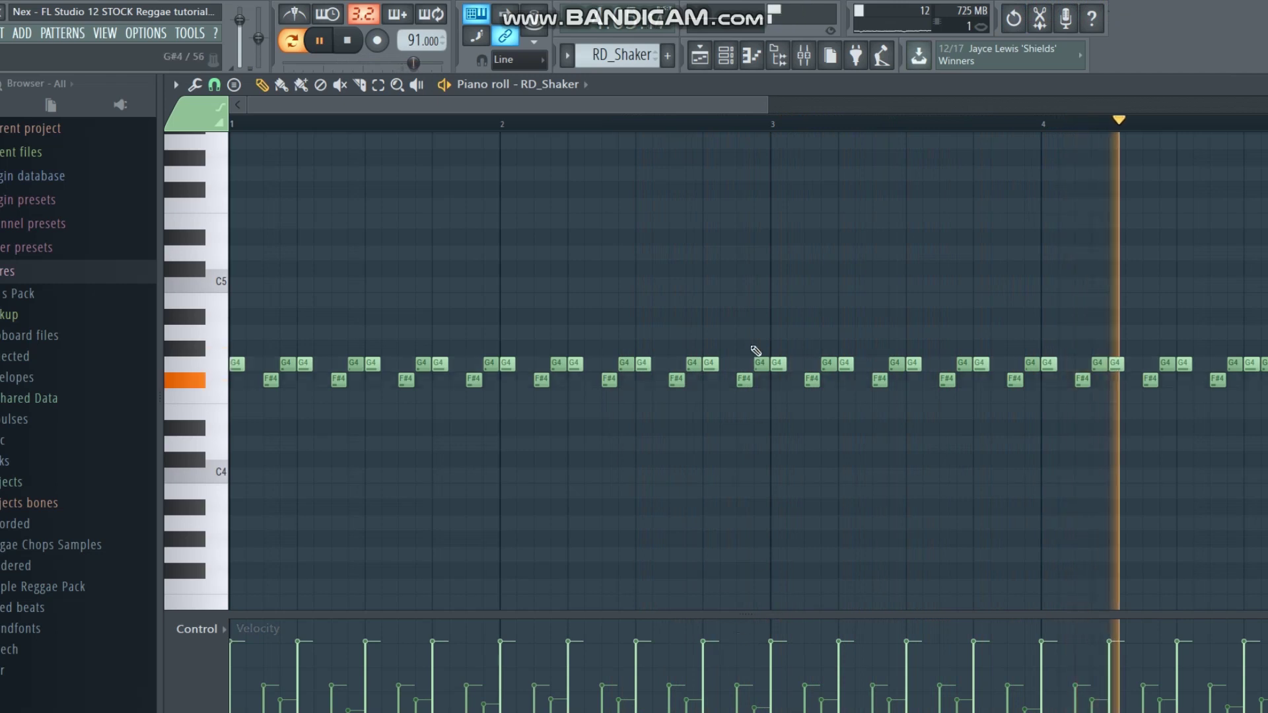
scroll(783, 125, "down", 2)
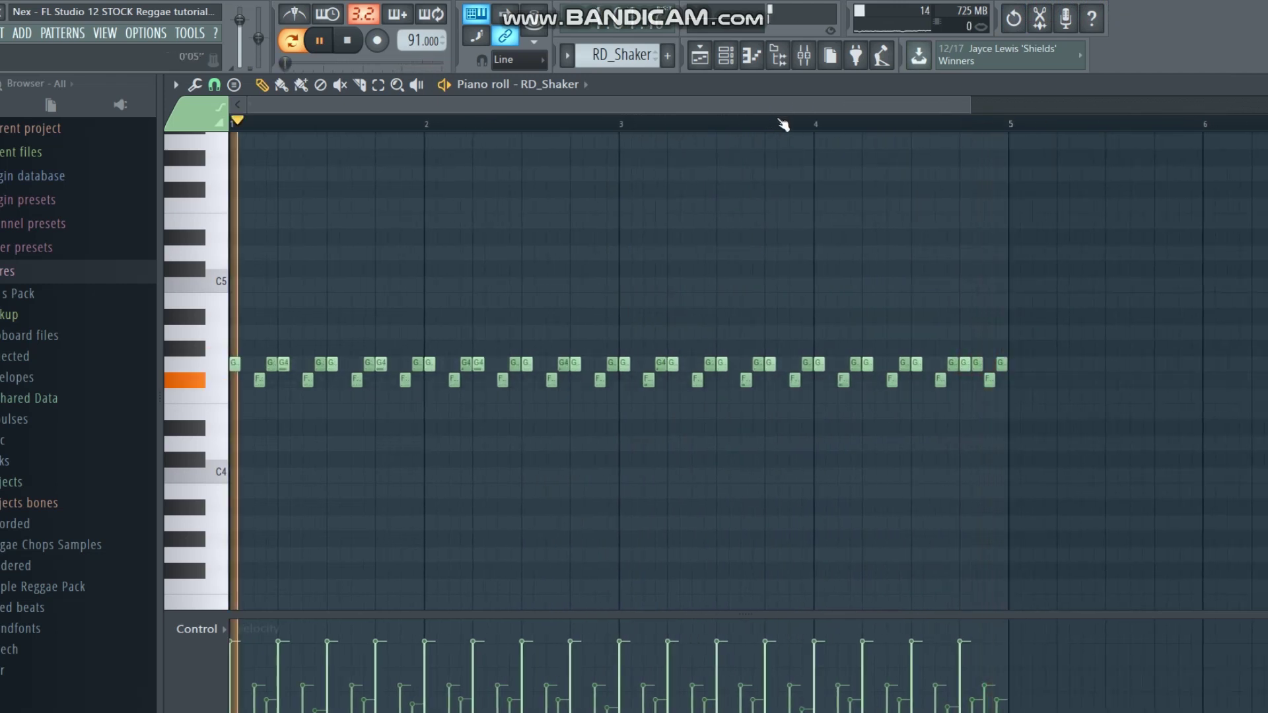
left_click(812, 59)
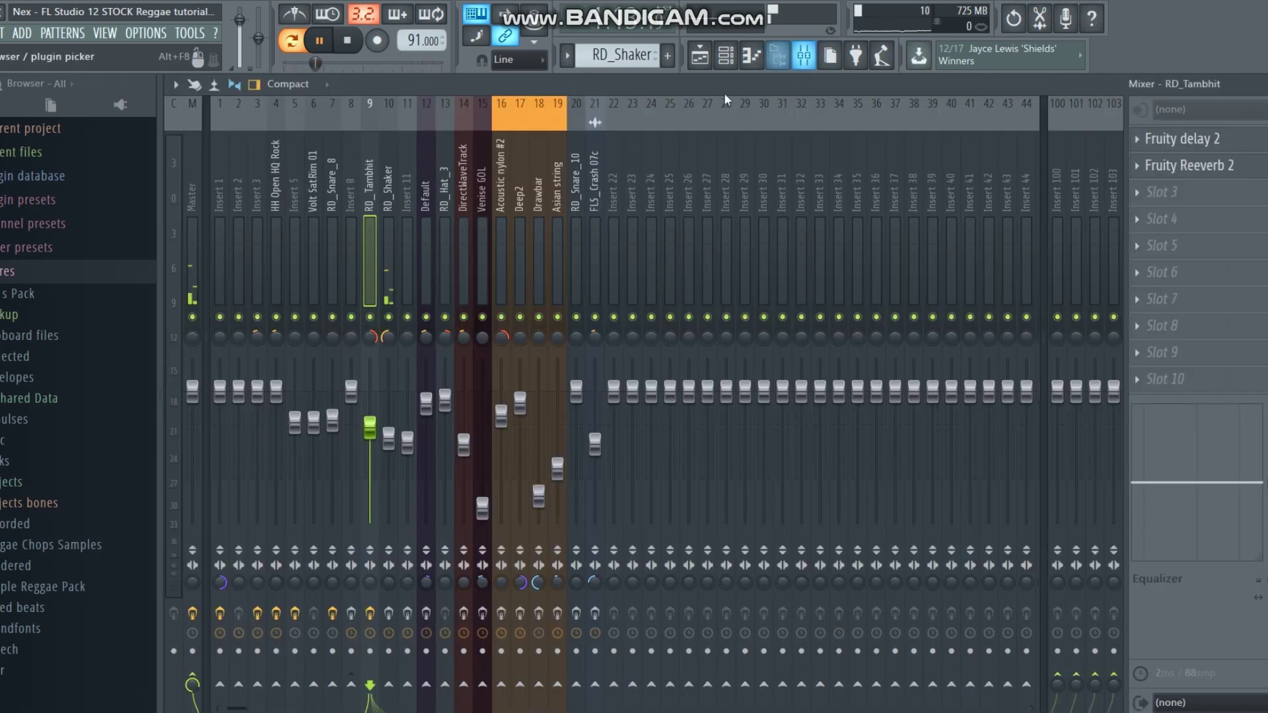
left_click(390, 276)
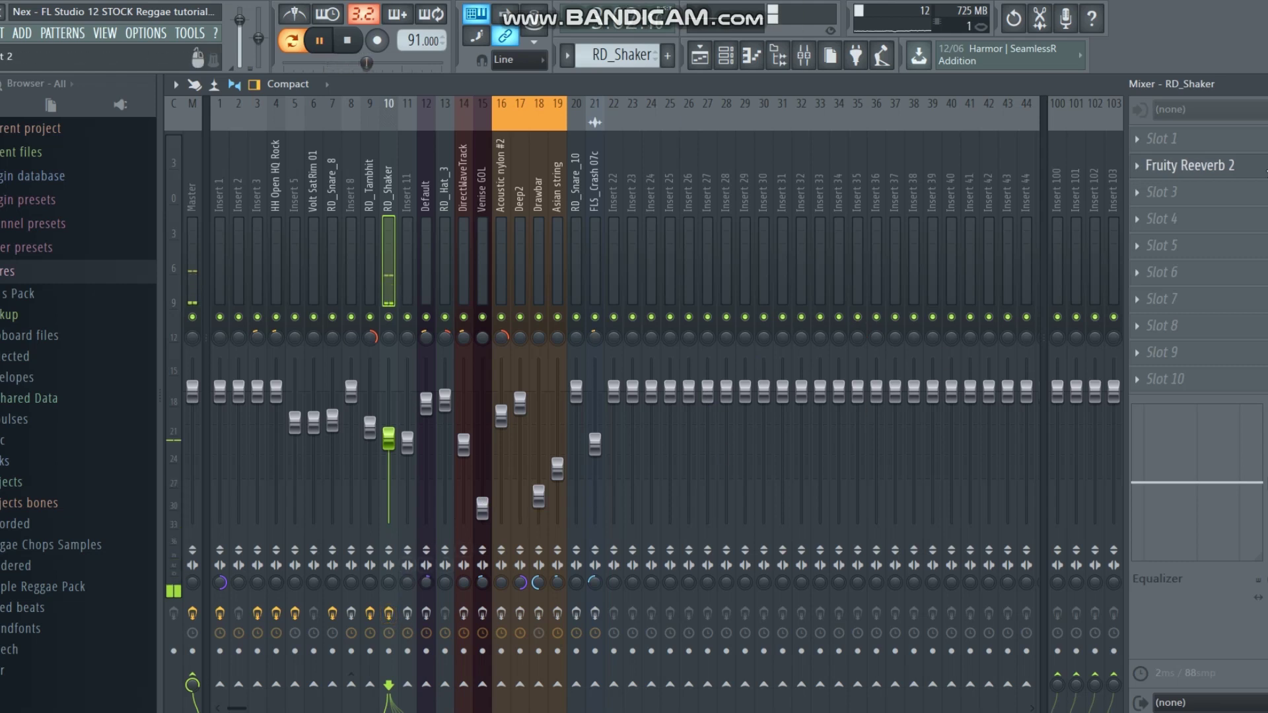
Examine the RD_Shaker track's Fruity Reeverb 2 settings and pan the track to the left.
left_click(1185, 165)
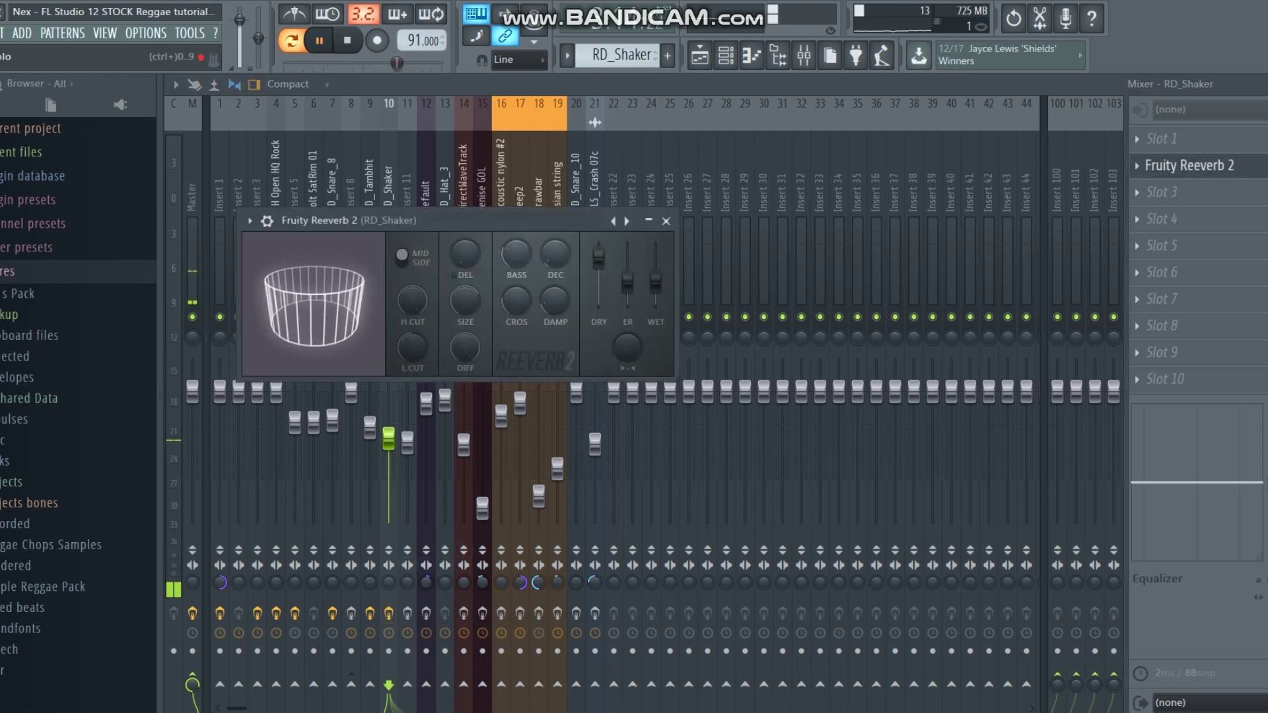
key("Escape")
left_click(1185, 166)
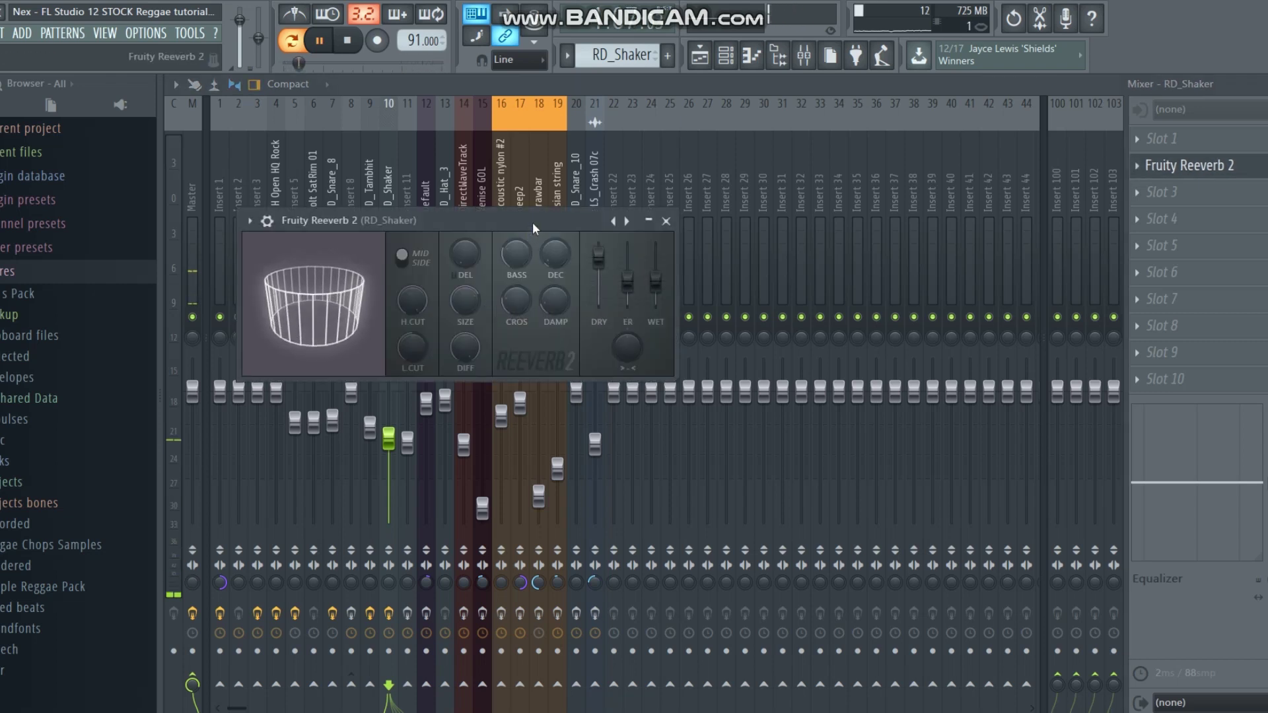
left_click_drag(538, 222, 771, 145)
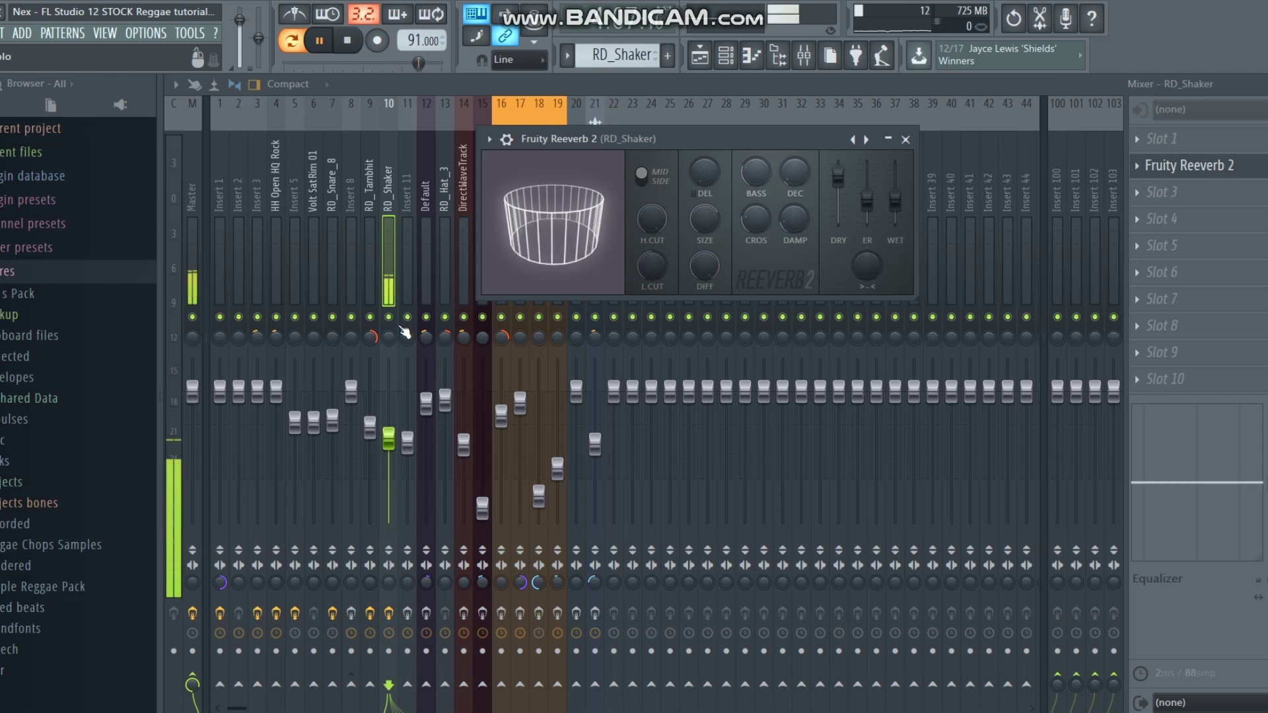
left_click_drag(389, 338, 389, 352)
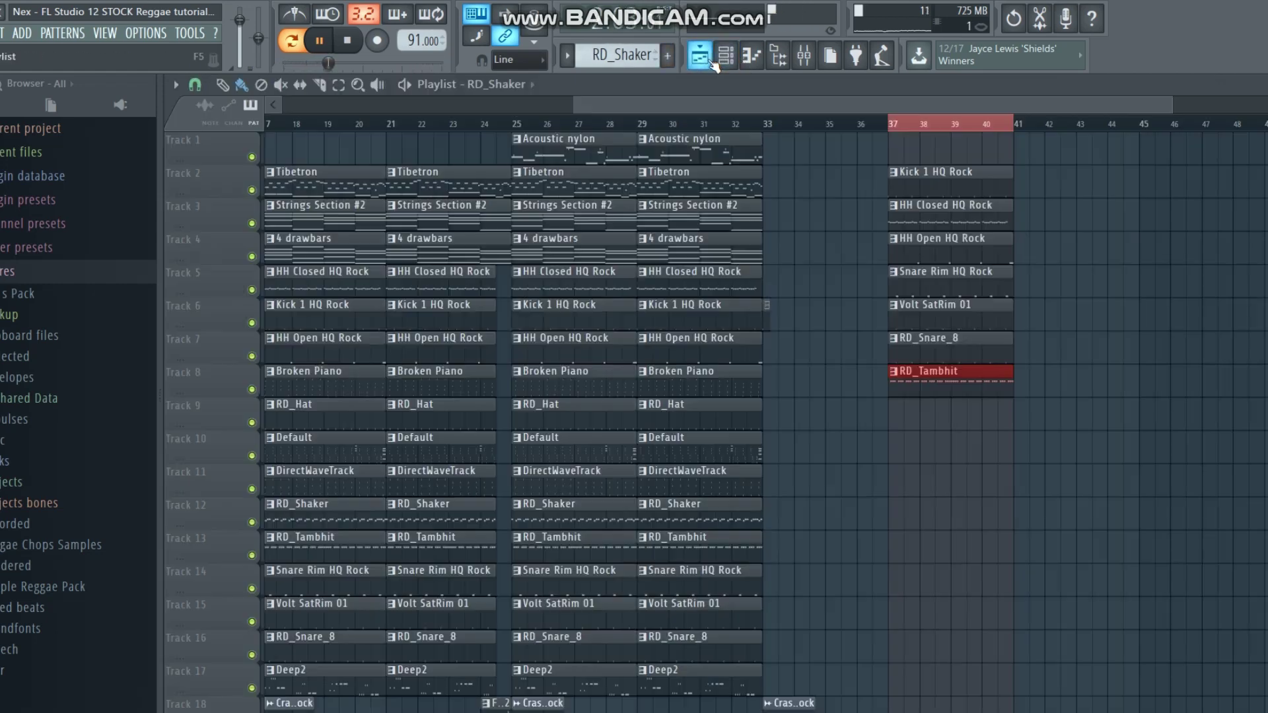
Place the RD_Shaker pattern on Track 9 at bar 37 and play the song from there.
left_click(699, 56)
left_click(897, 426)
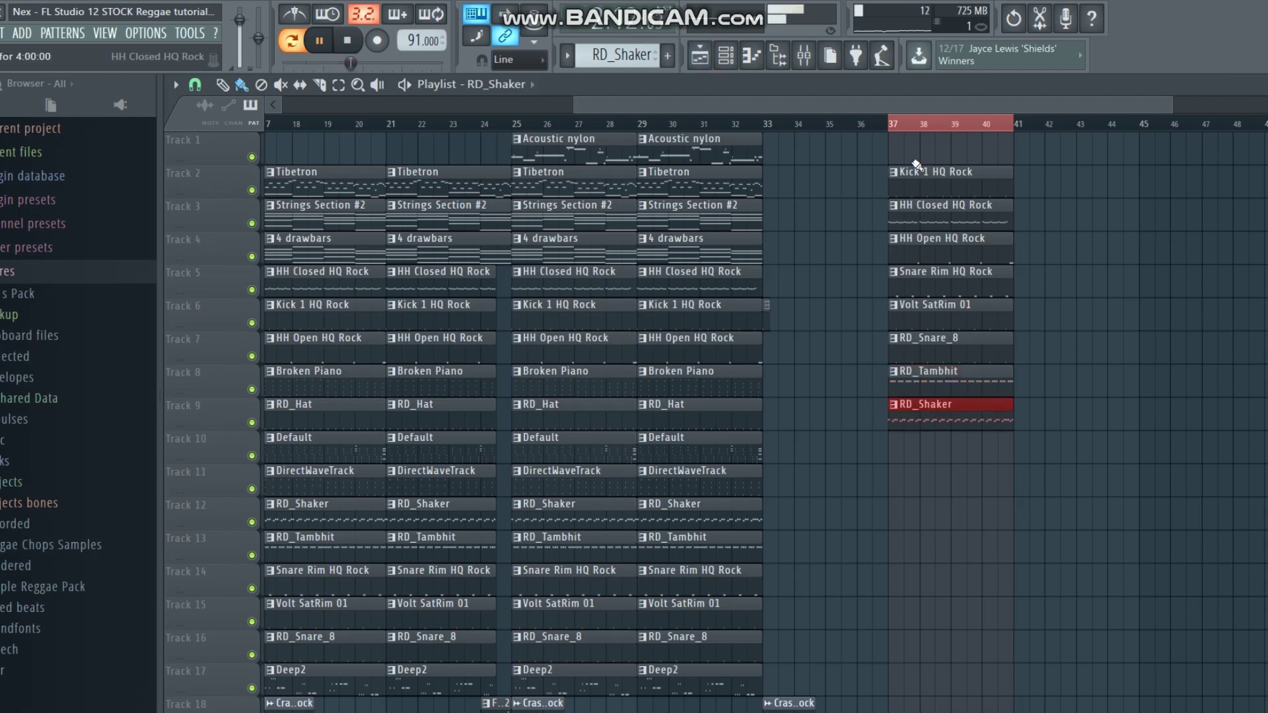
left_click(896, 126)
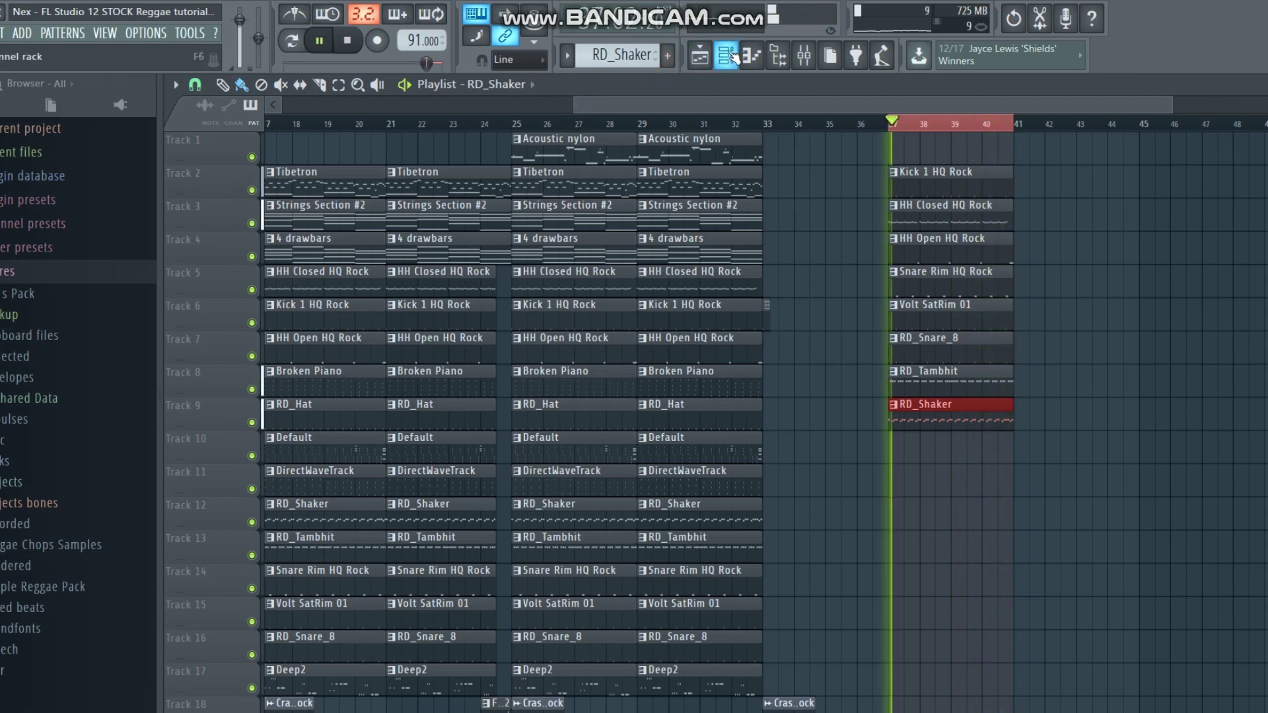
Enable the insert effects on Insert 8 and solo it together with Insert 5, Volt SatRim 01 and RD_Snare_8.
left_click(805, 60)
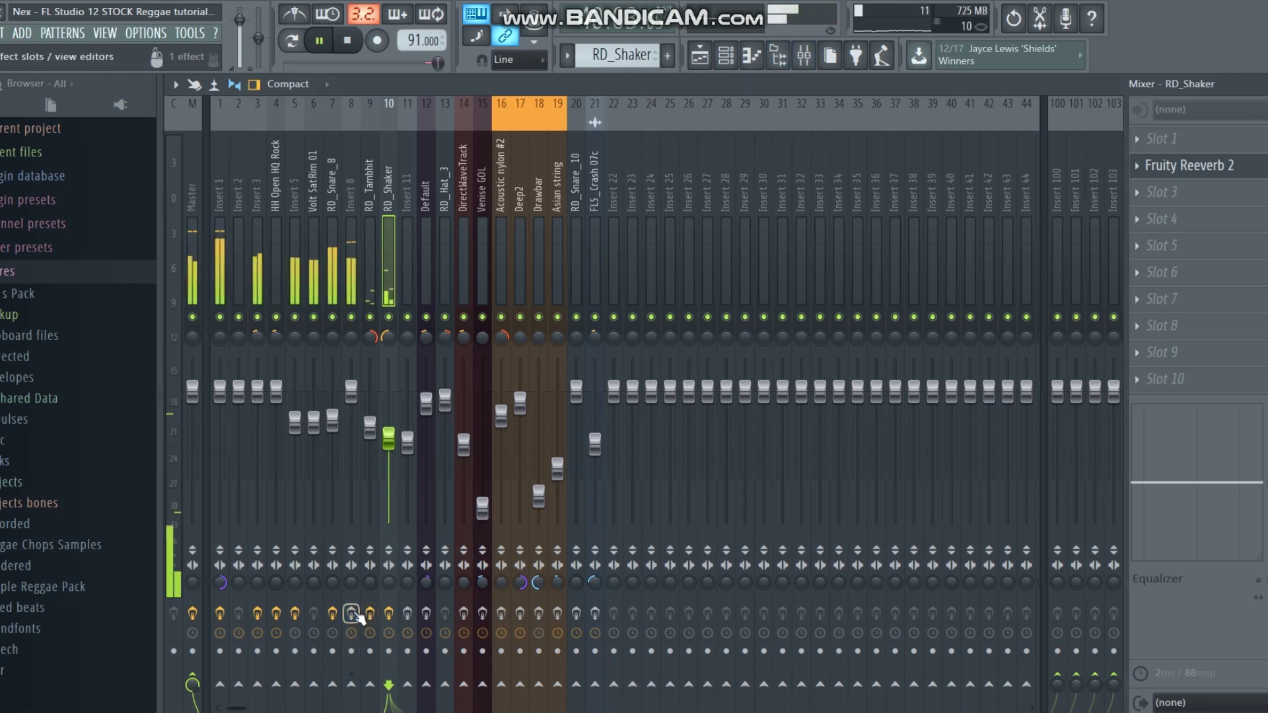
right_click(350, 318)
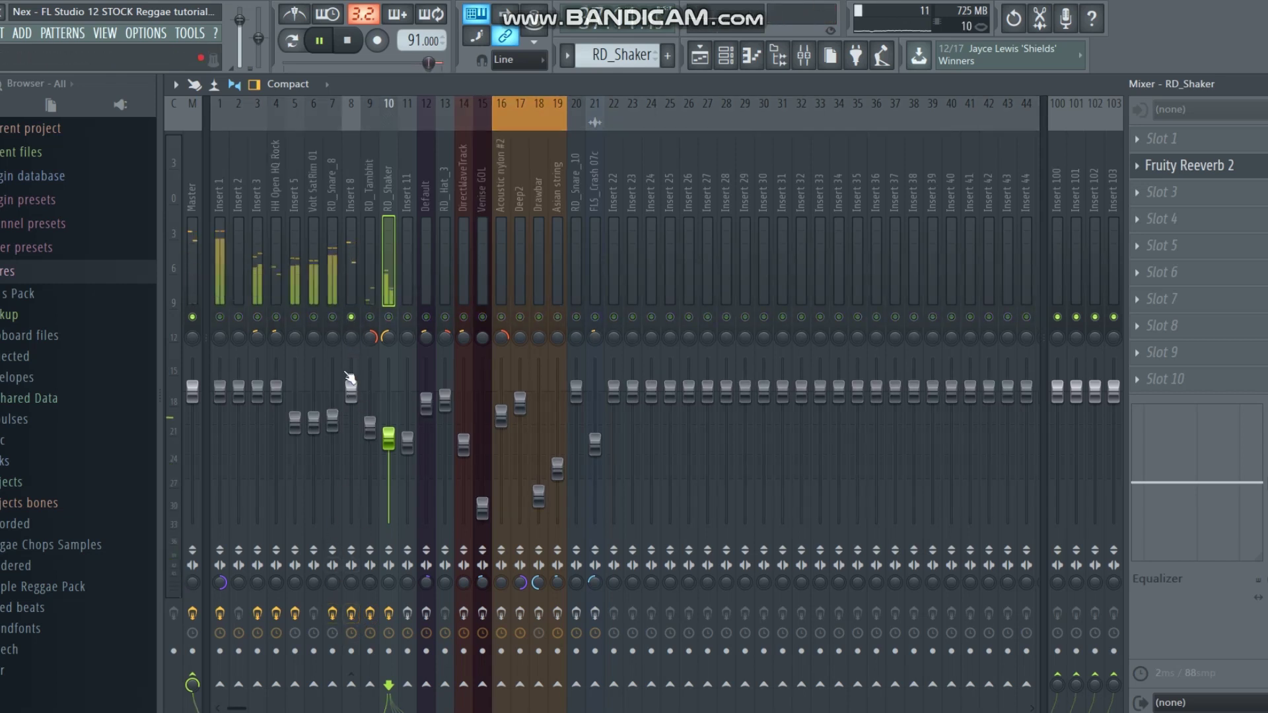
left_click_drag(339, 321, 306, 321)
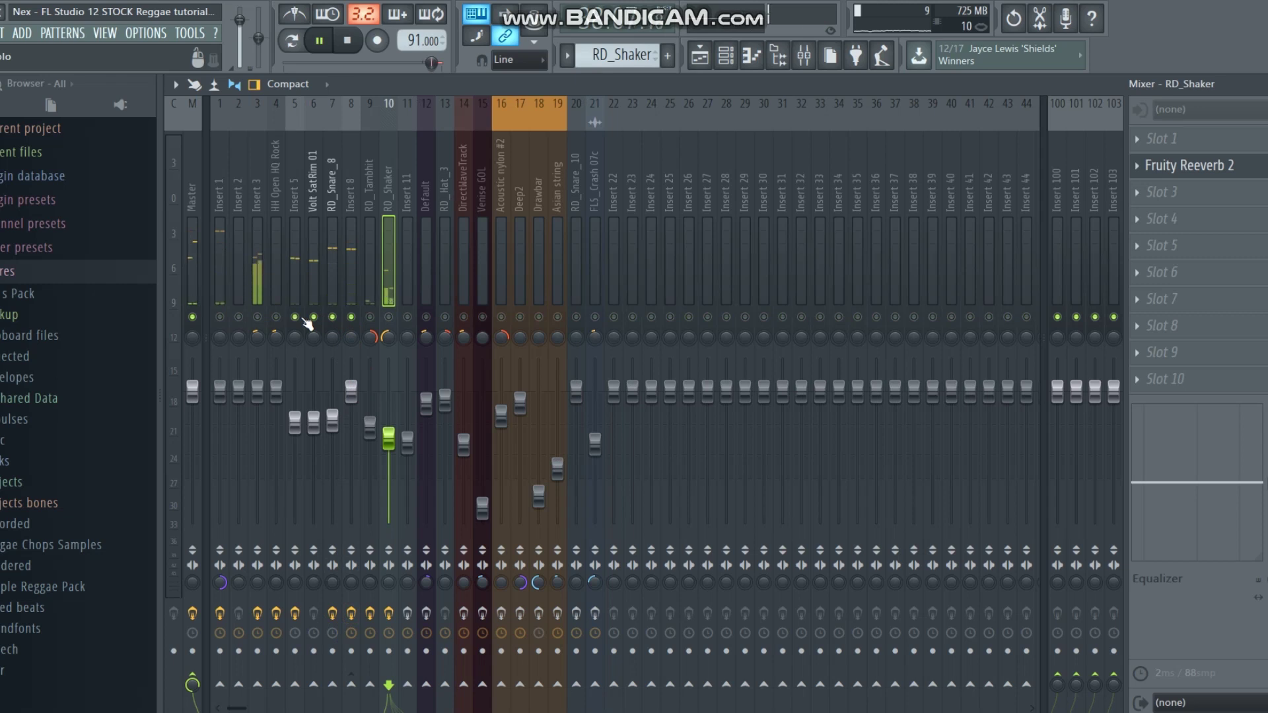
Inspect the routing of Insert 5, Volt SatRim 01 and RD_Snare_8 into Insert 8, toggling their mutes to compare the sound.
left_click(295, 297)
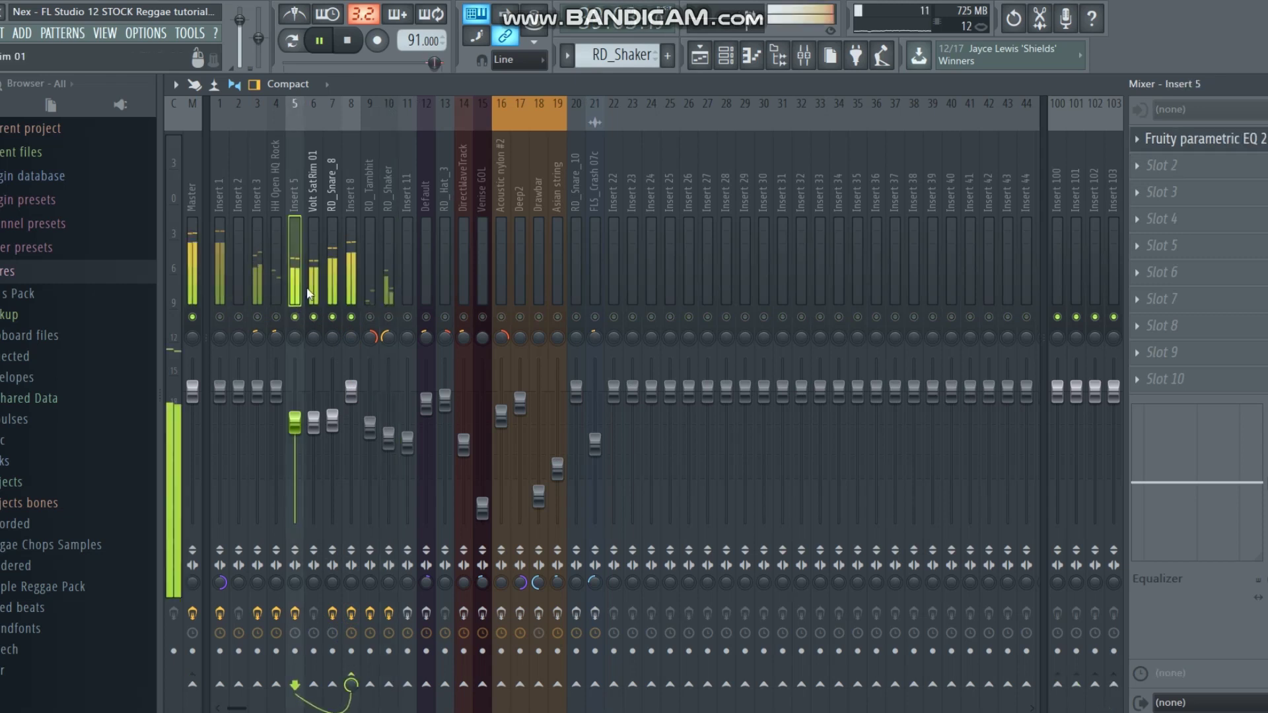
left_click(309, 292)
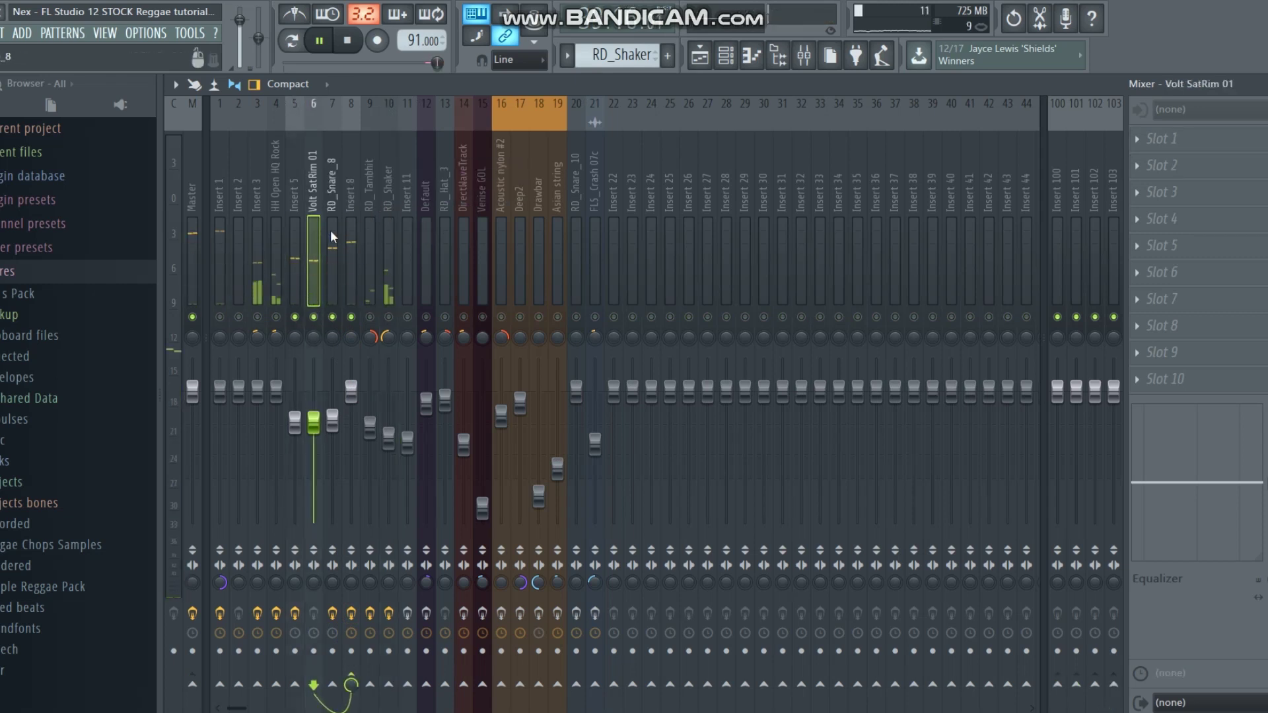
left_click(295, 288, "ctrl")
left_click(332, 284, "ctrl")
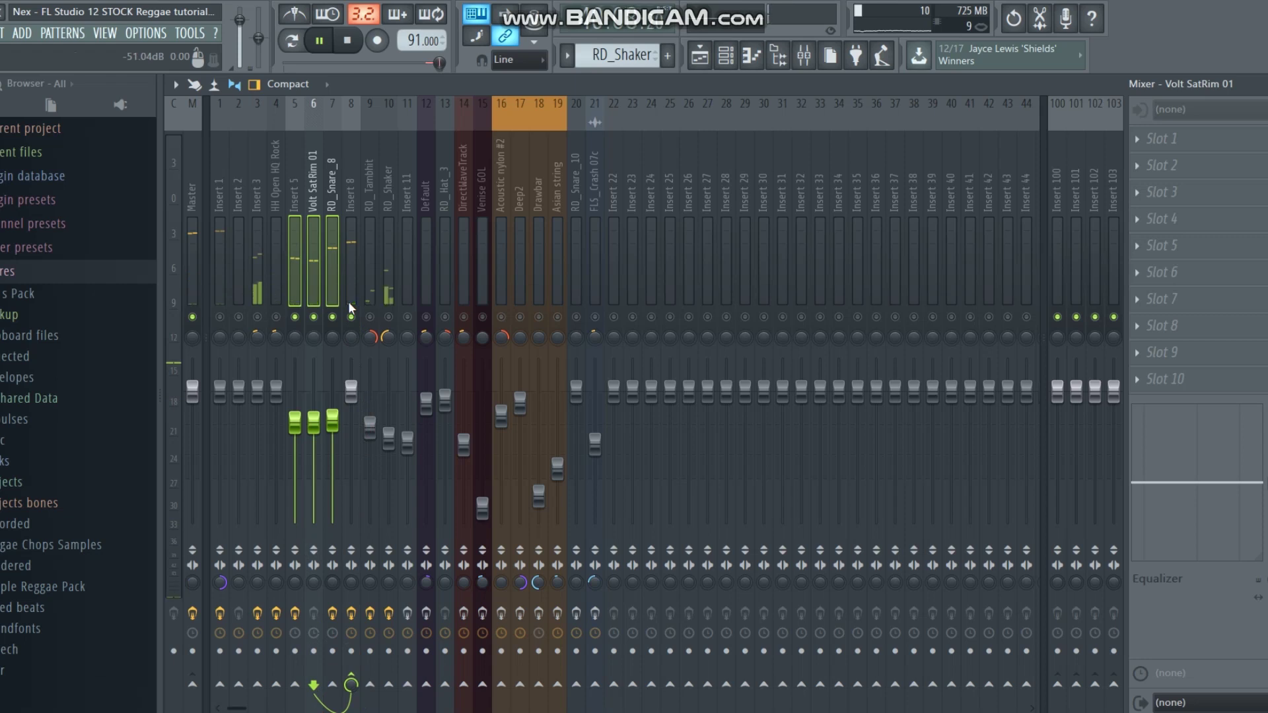
left_click(332, 317)
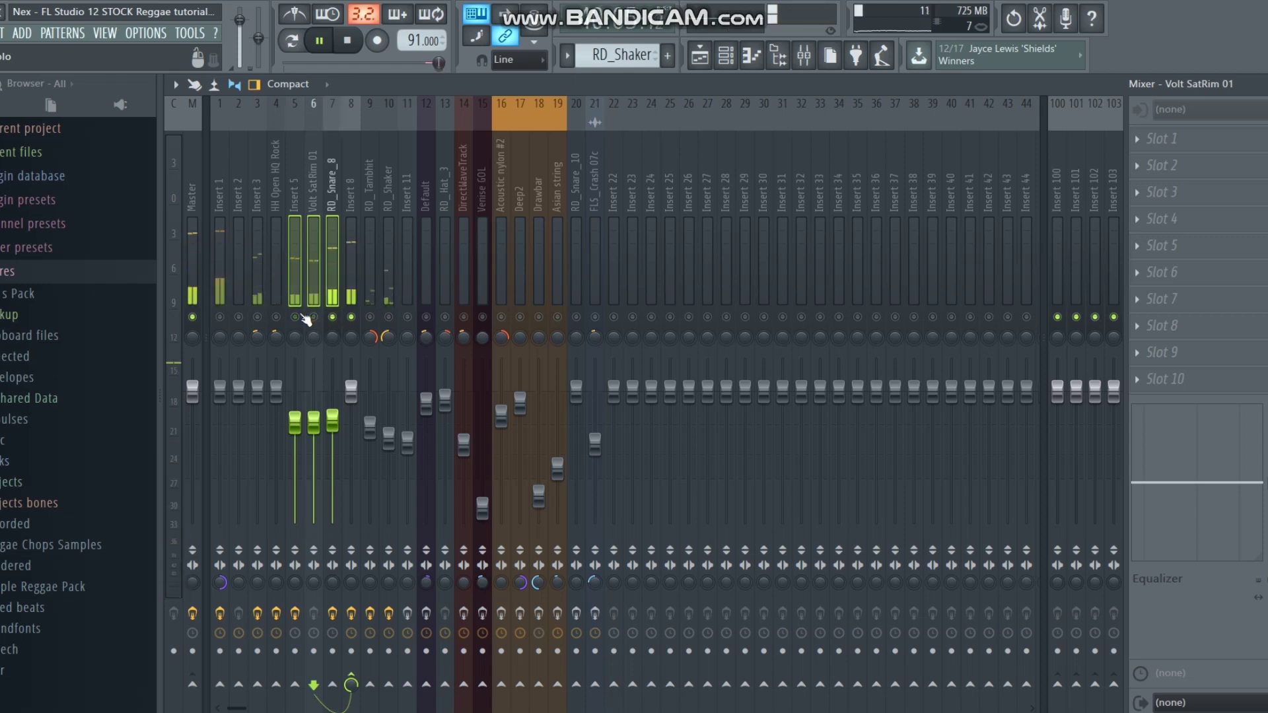
Examine the Fruity Reeverb 2 settings on Insert 8 and switch all mixer tracks back on from solo.
left_click(348, 290)
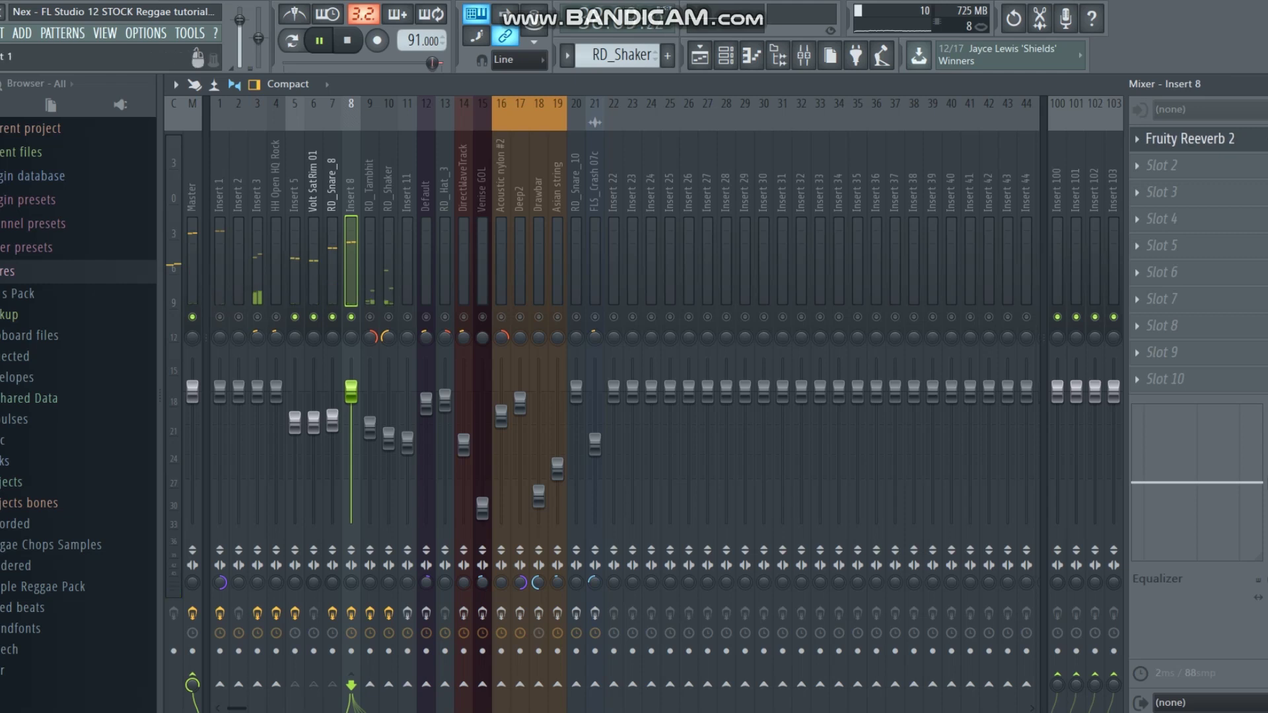
left_click(1189, 139)
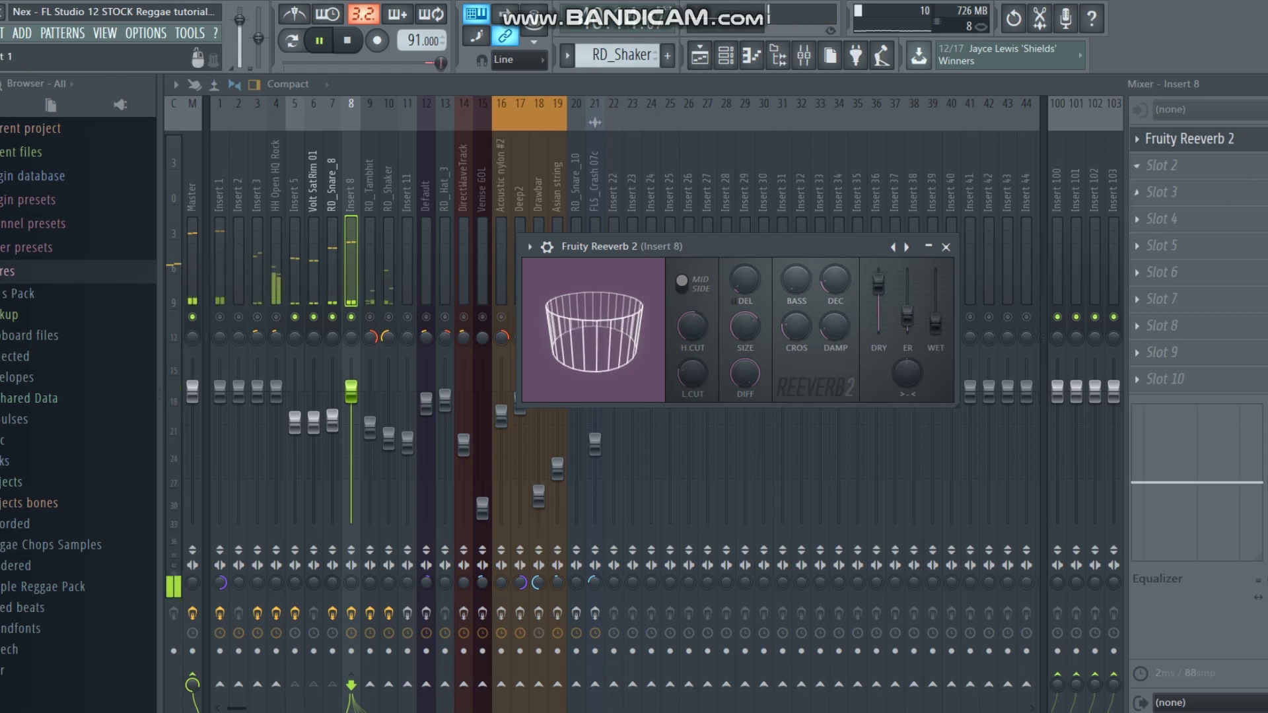
left_click(1188, 139)
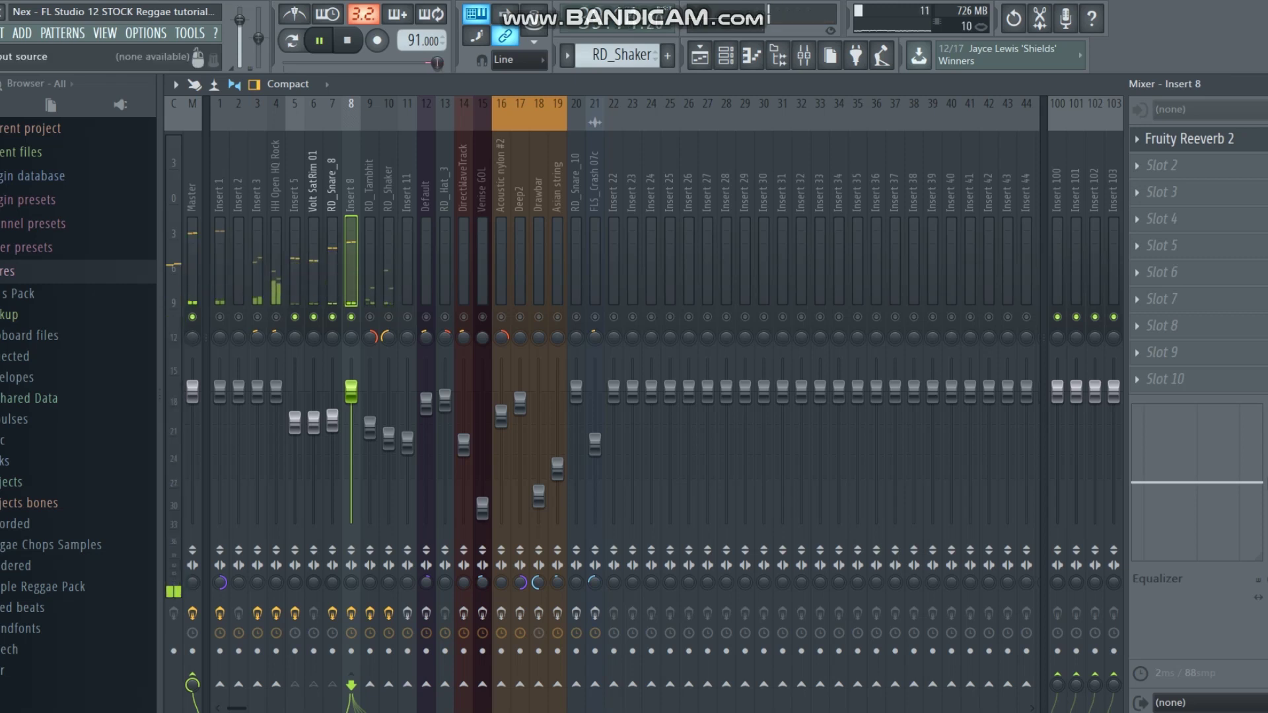
right_click(351, 317)
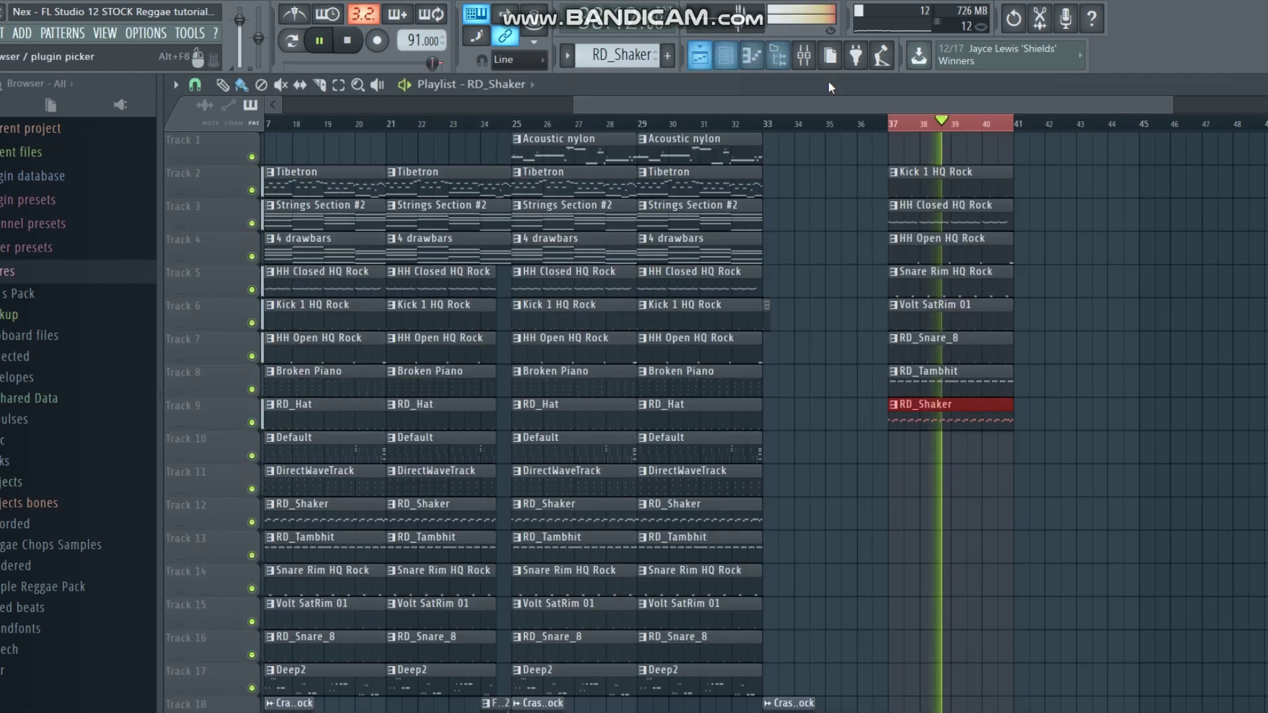
Stop the song and select the 4 drawbars pattern in pattern mode.
left_click(700, 55)
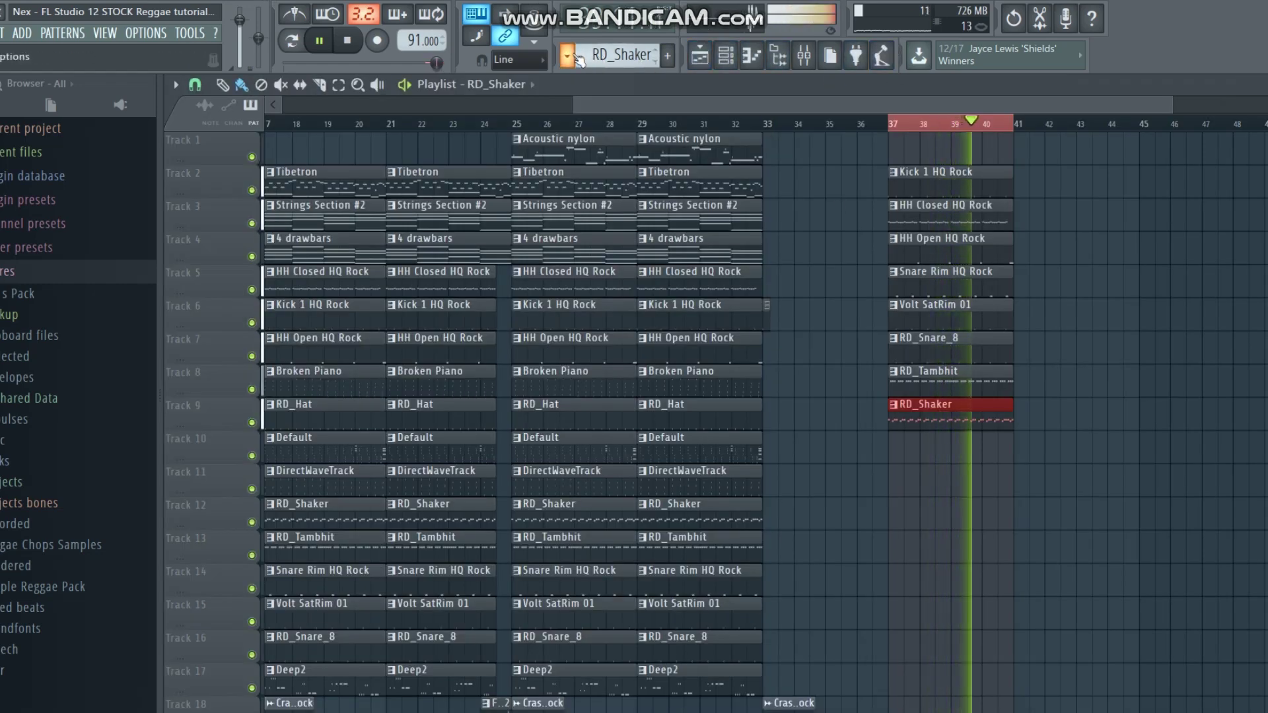
key("space")
left_click(729, 56)
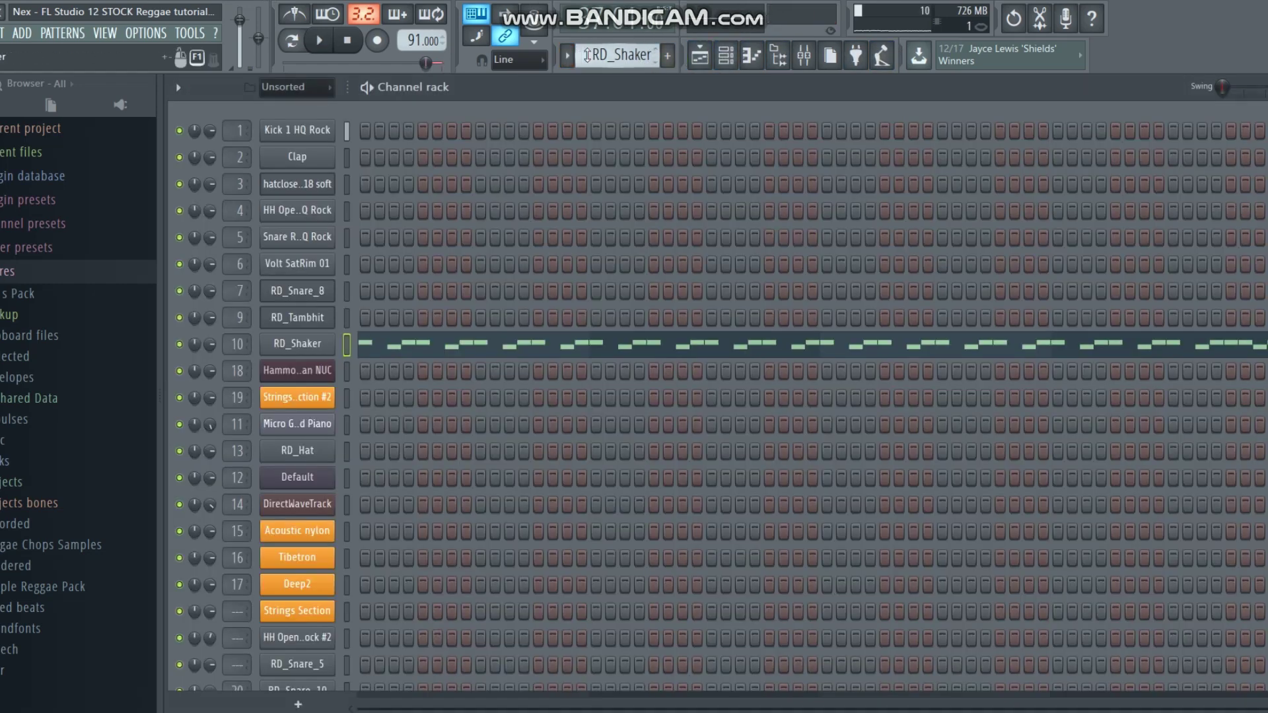
left_click(569, 56)
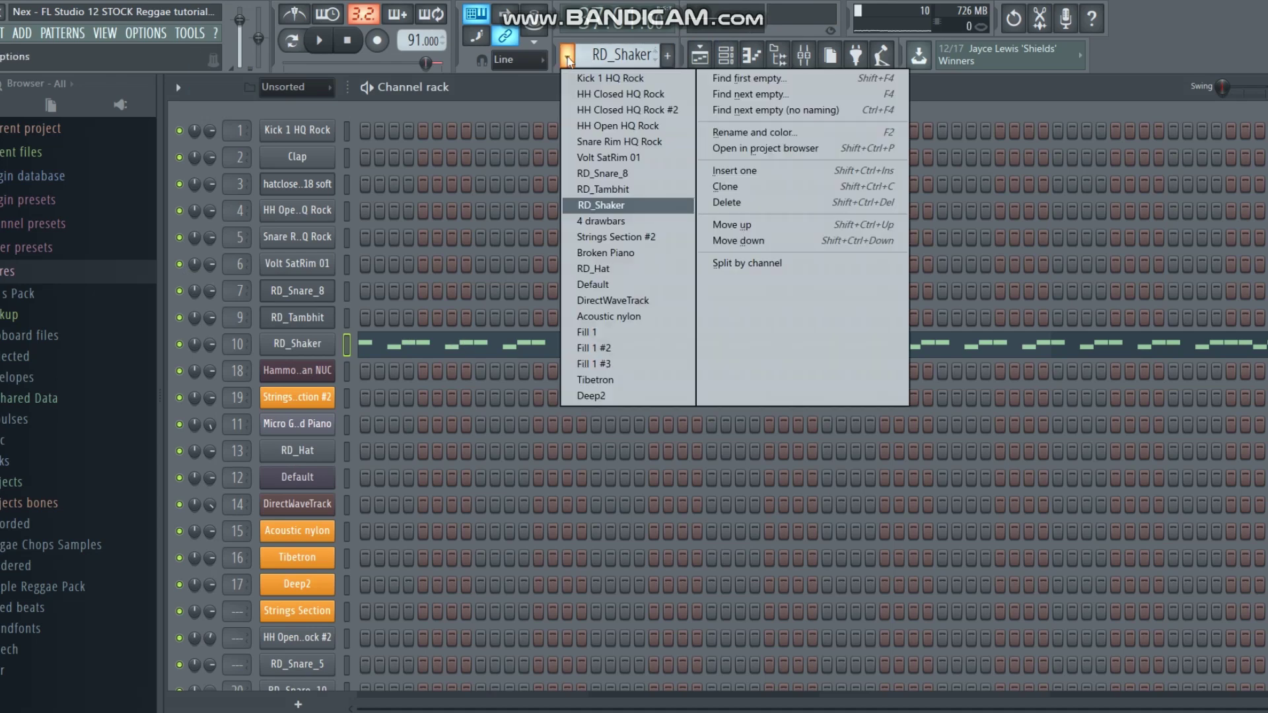
left_click(591, 222)
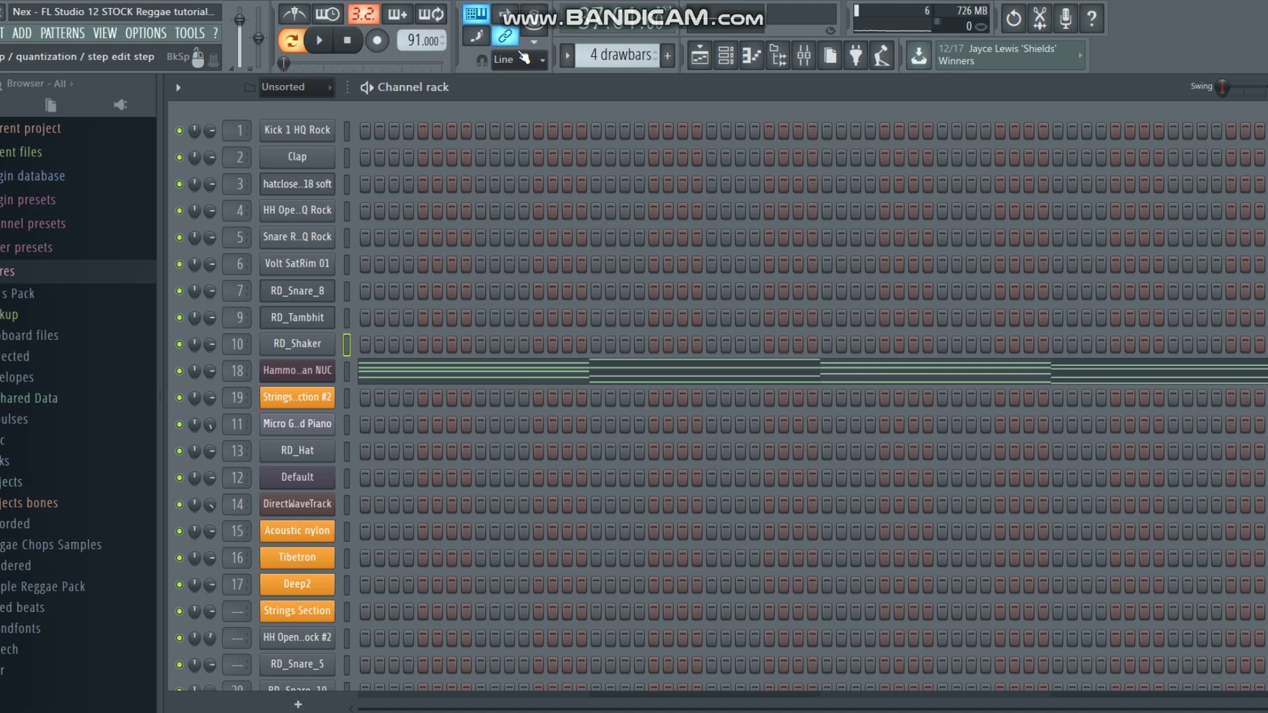
Open the Hammond Organ NUC channel, play its pattern, and locate its preset among the Harmless Keyboards presets.
left_click(322, 373)
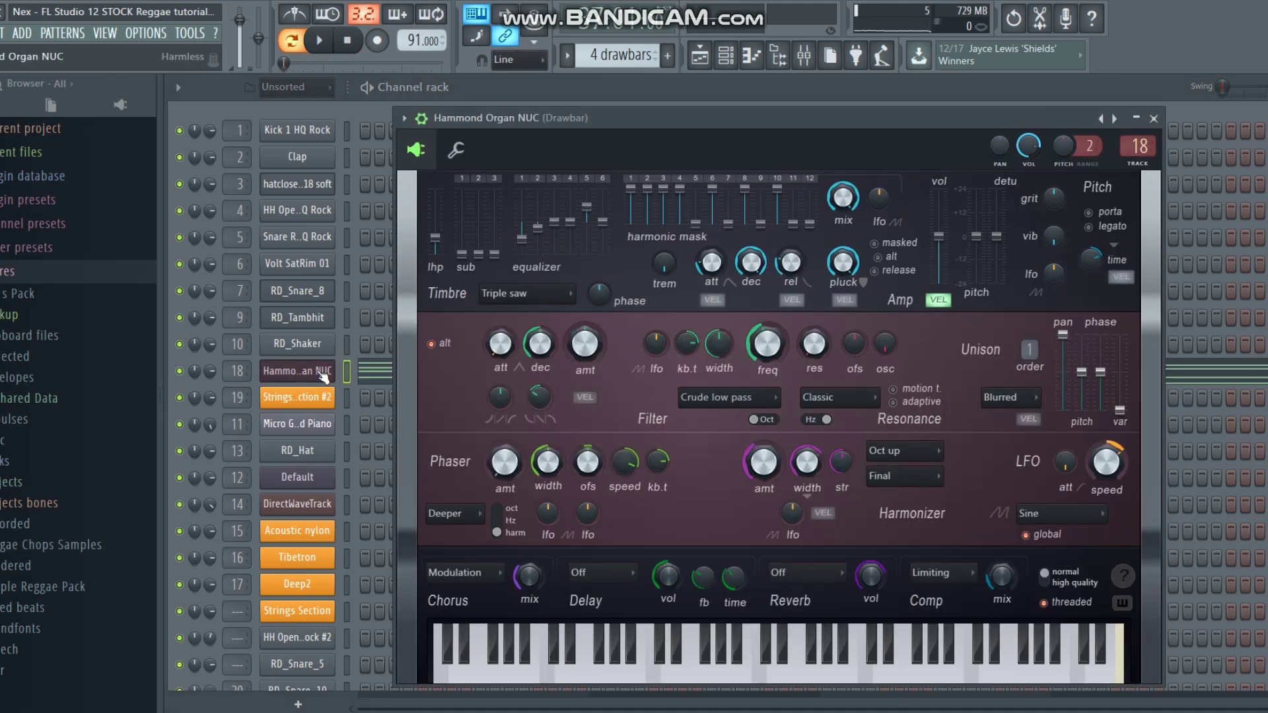
key("space")
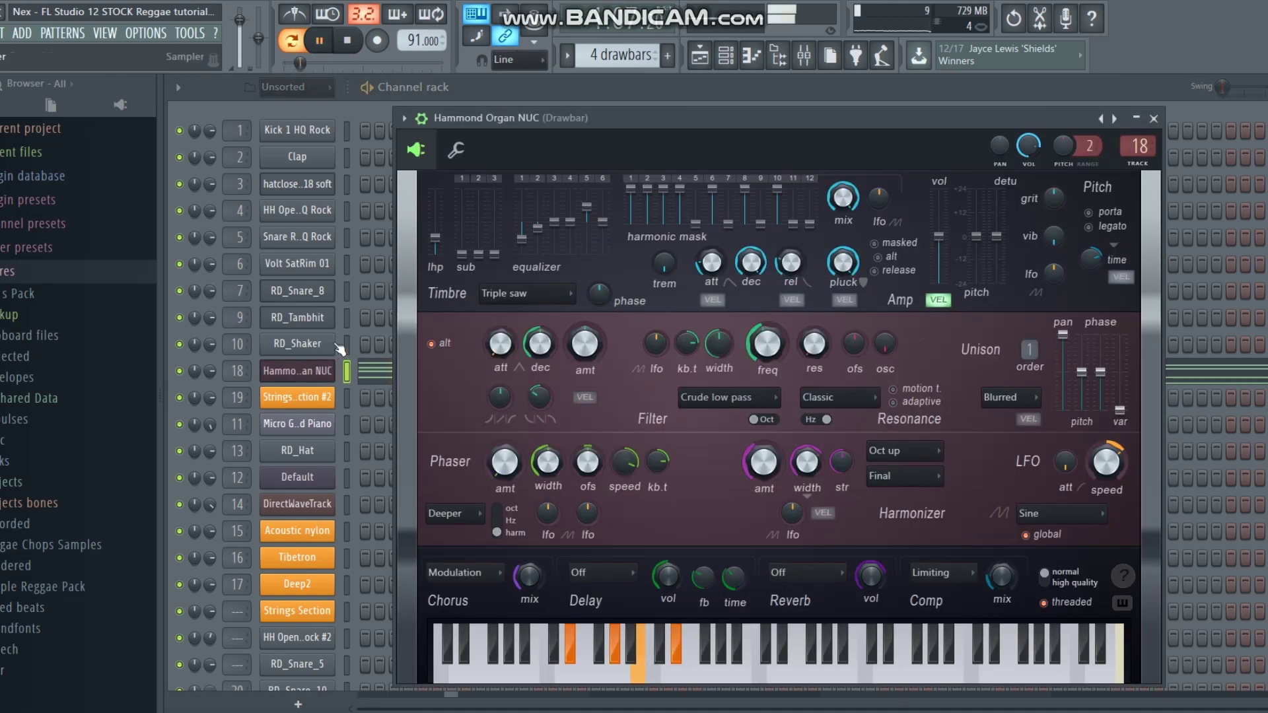
left_click(404, 119)
left_click(416, 185)
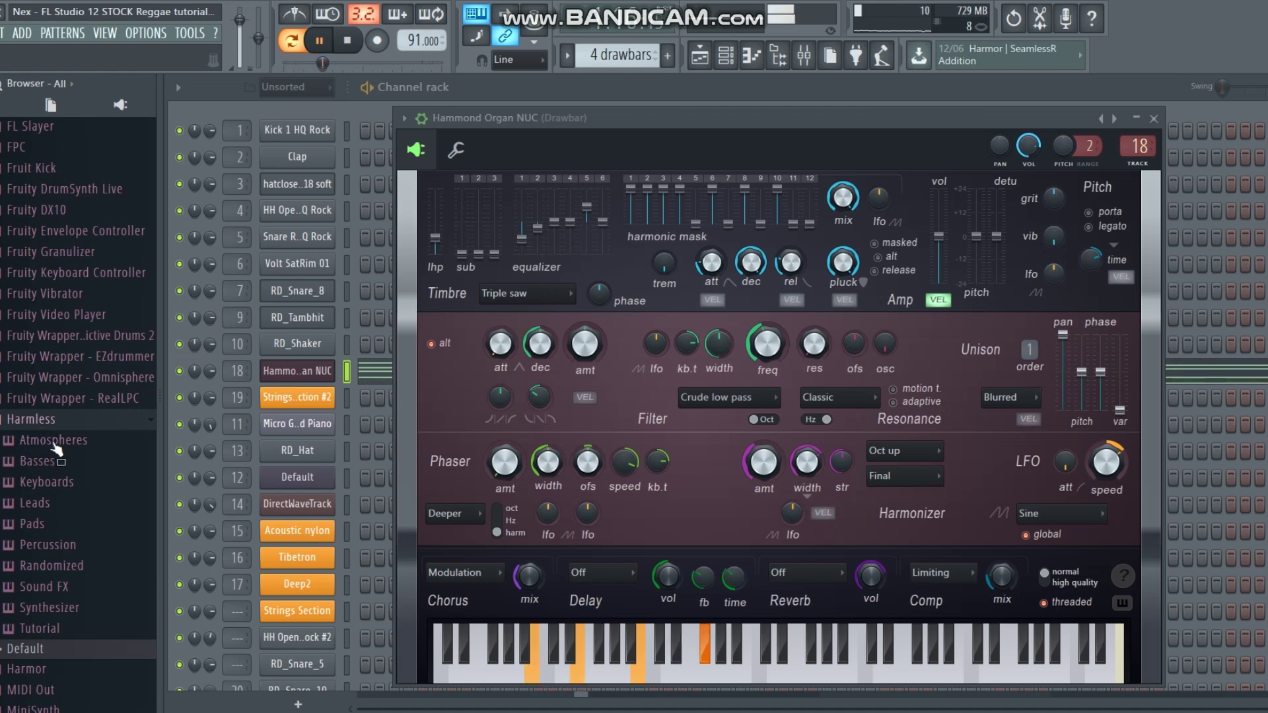
left_click(70, 483)
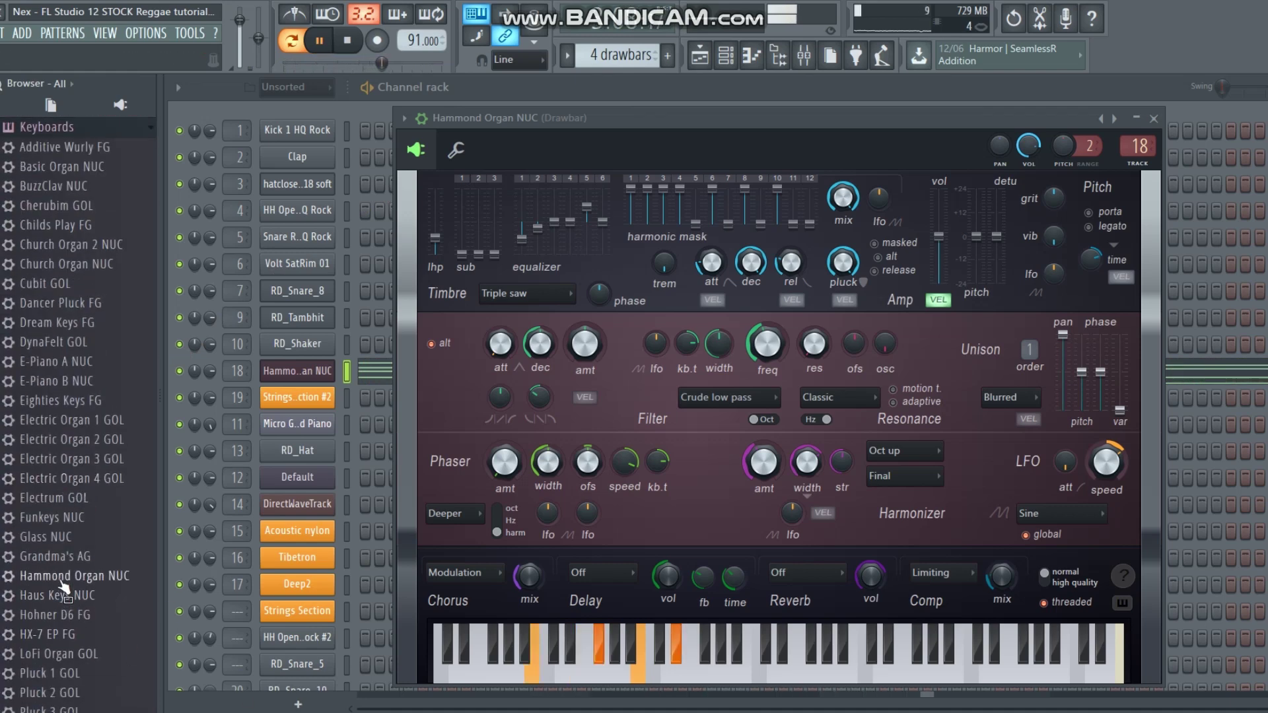
Enable the insert effects on the Drawbar mixer track and examine its Fruity parametric EQ 2 curve.
left_click(805, 59)
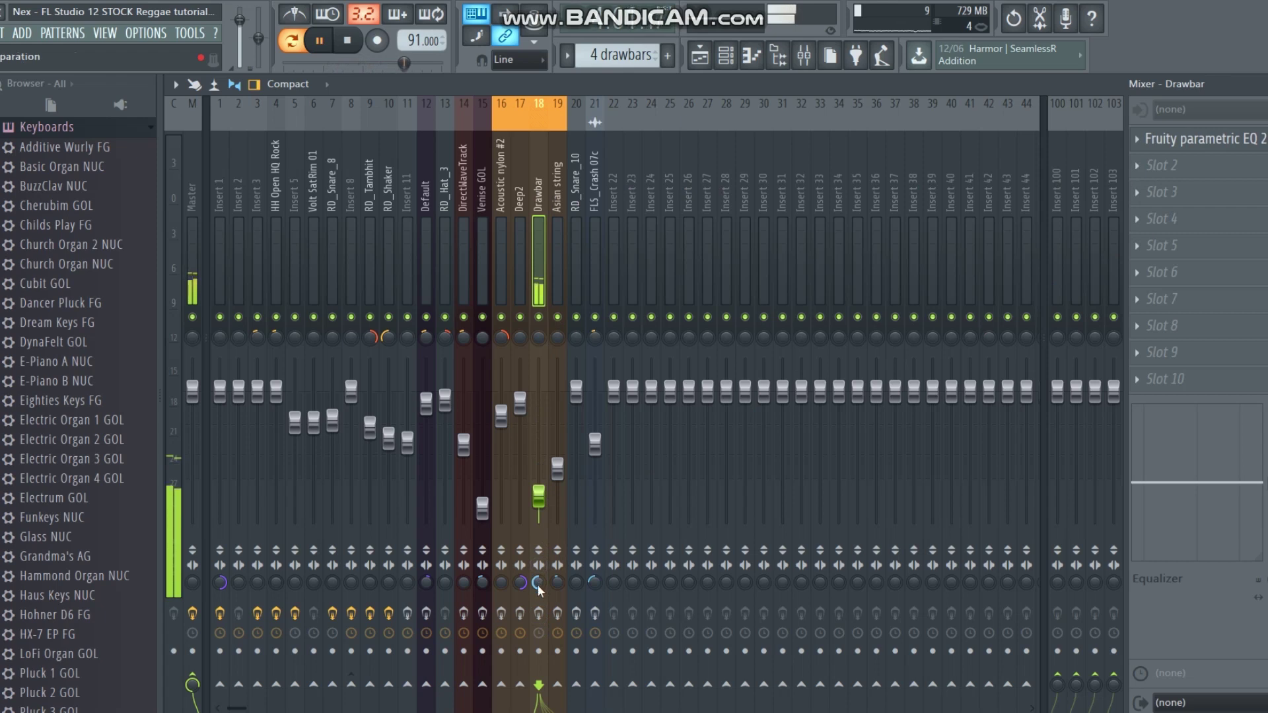
left_click(539, 613)
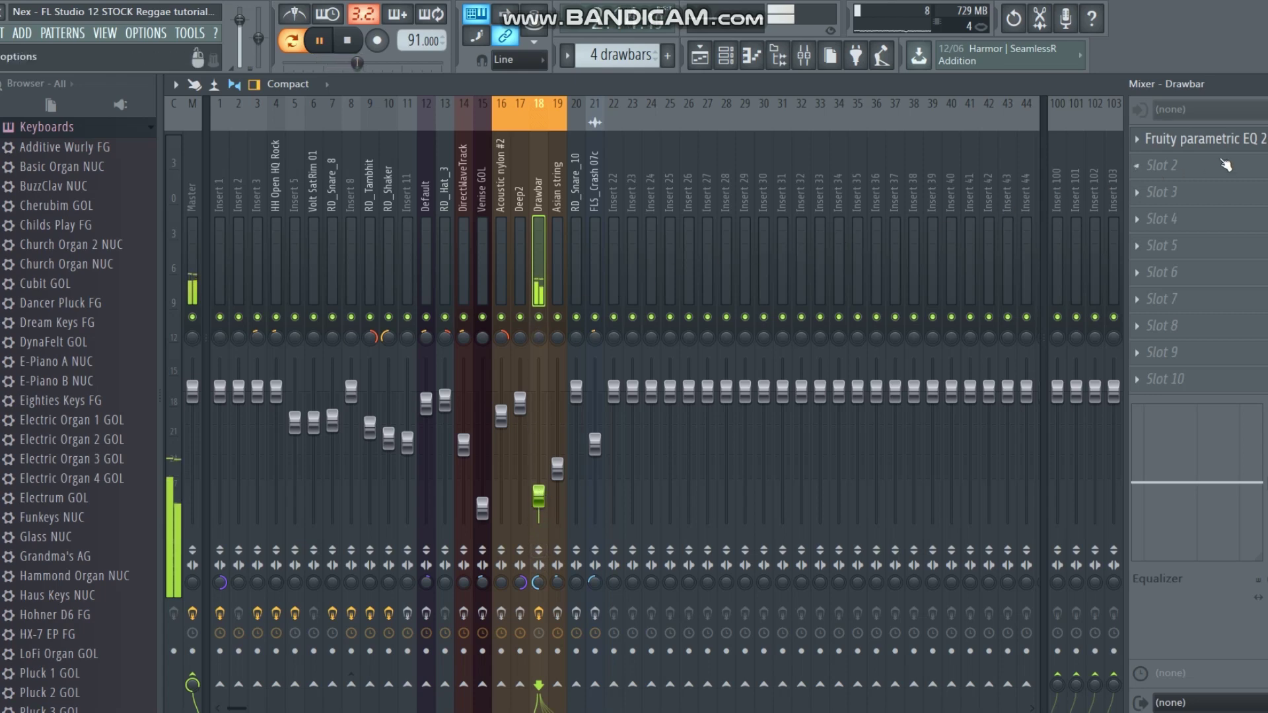
left_click(1236, 140)
left_click(1236, 140)
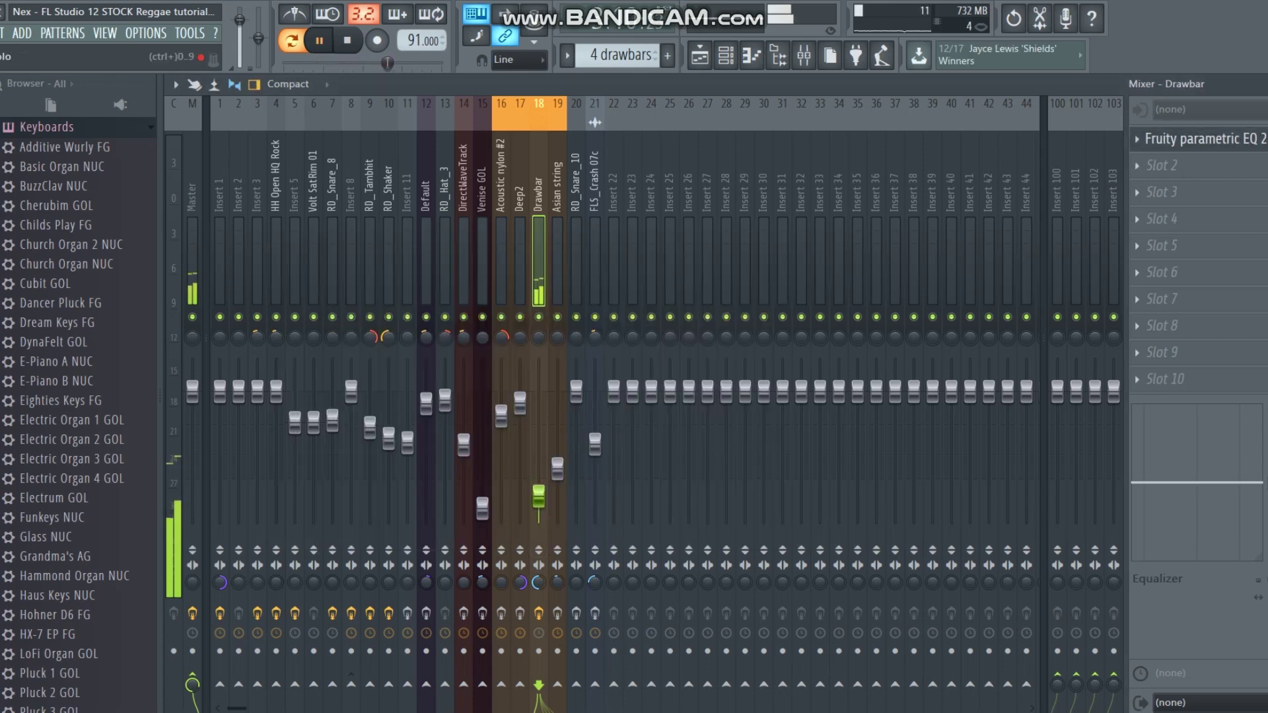
left_click(1239, 148)
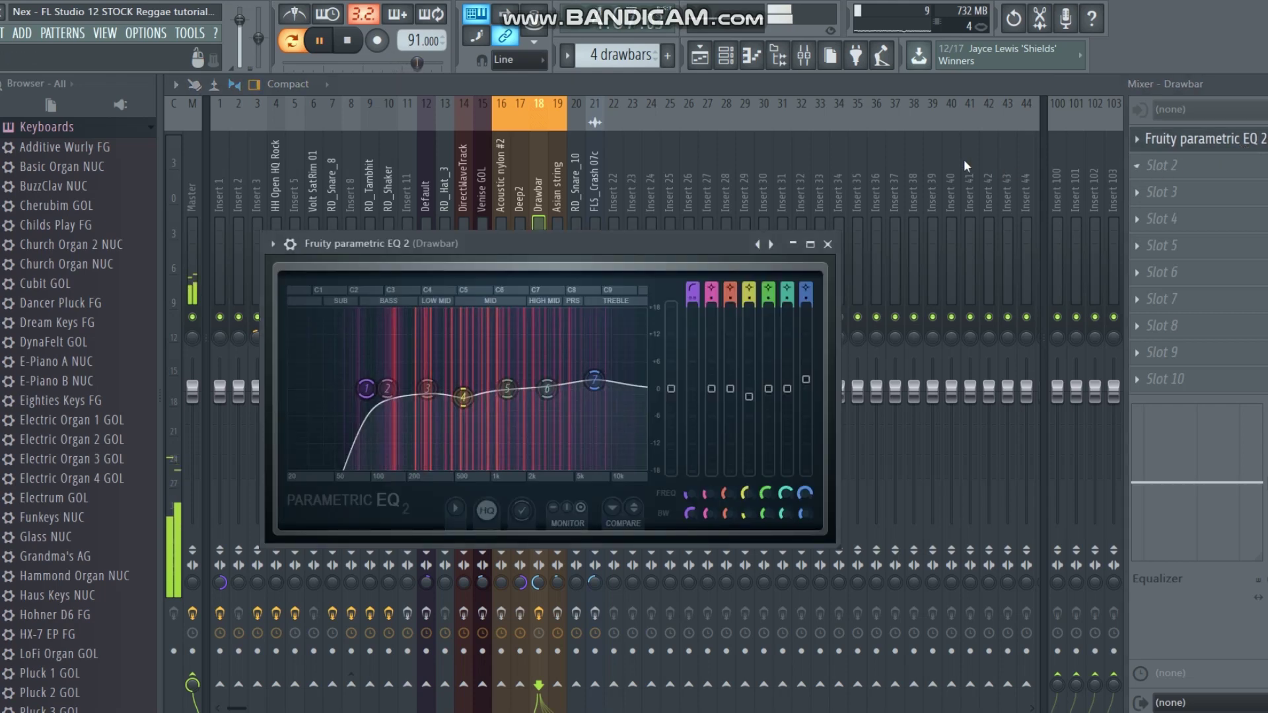
Place the 4 drawbars pattern on Track 10 at bar 37 and play the song from there.
left_click(700, 57)
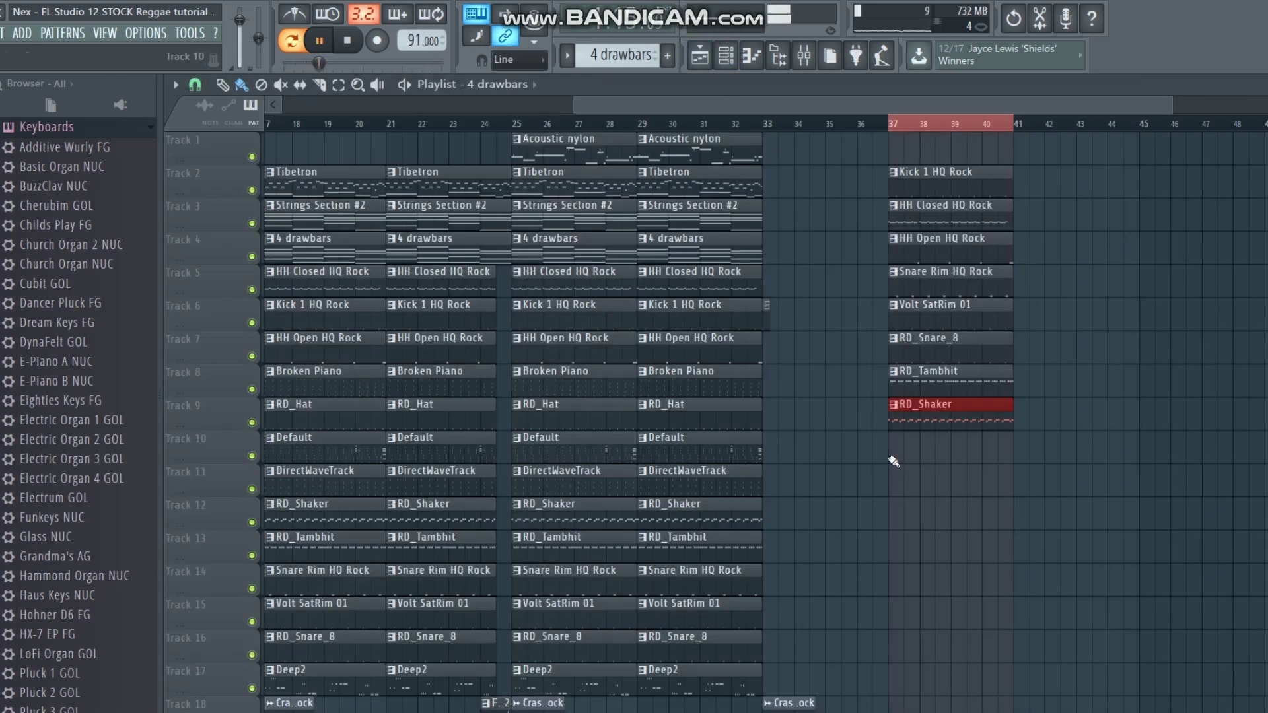
left_click(893, 461)
left_click(895, 126)
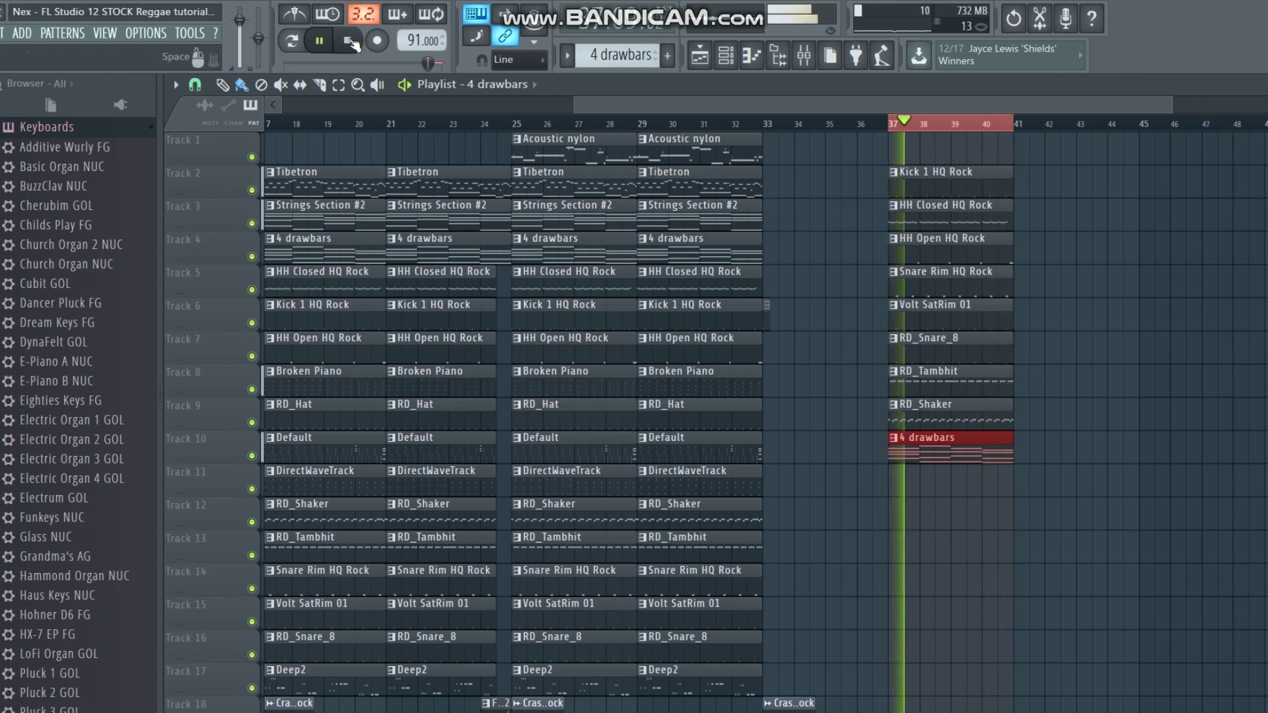
Stop the song and select the Strings Section #2 pattern with the channel rack shown.
key("space")
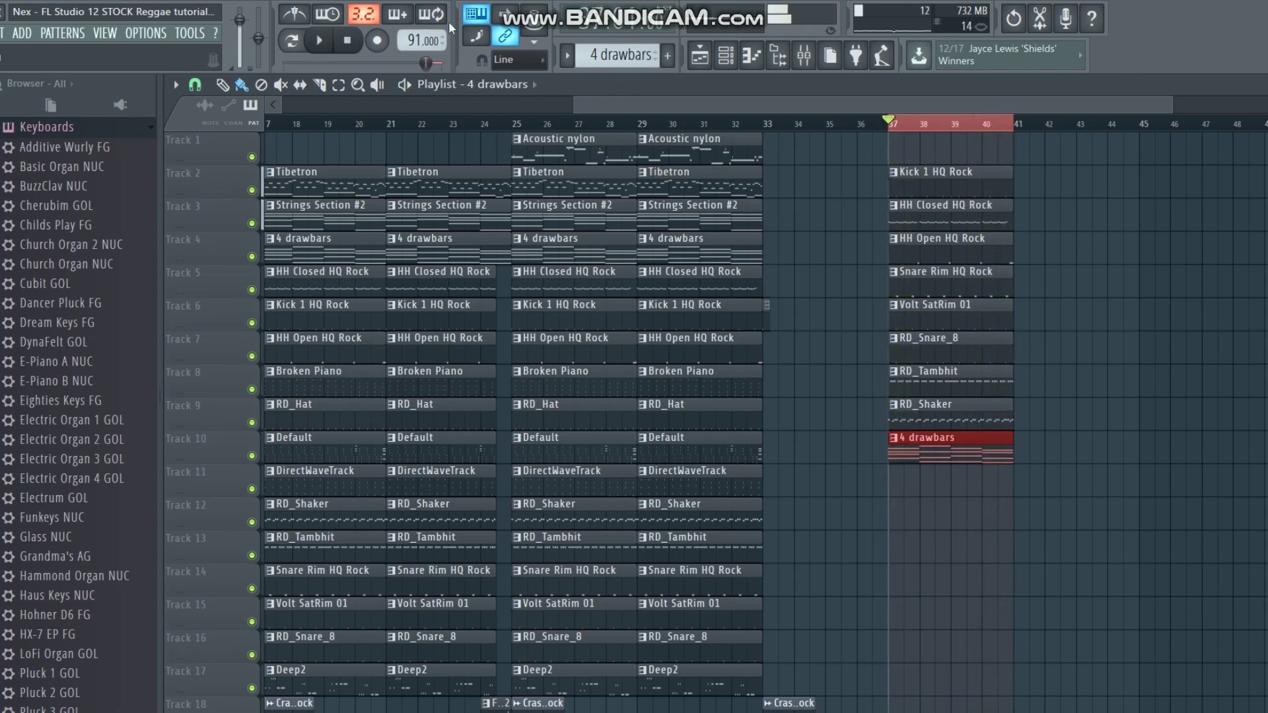
left_click(725, 56)
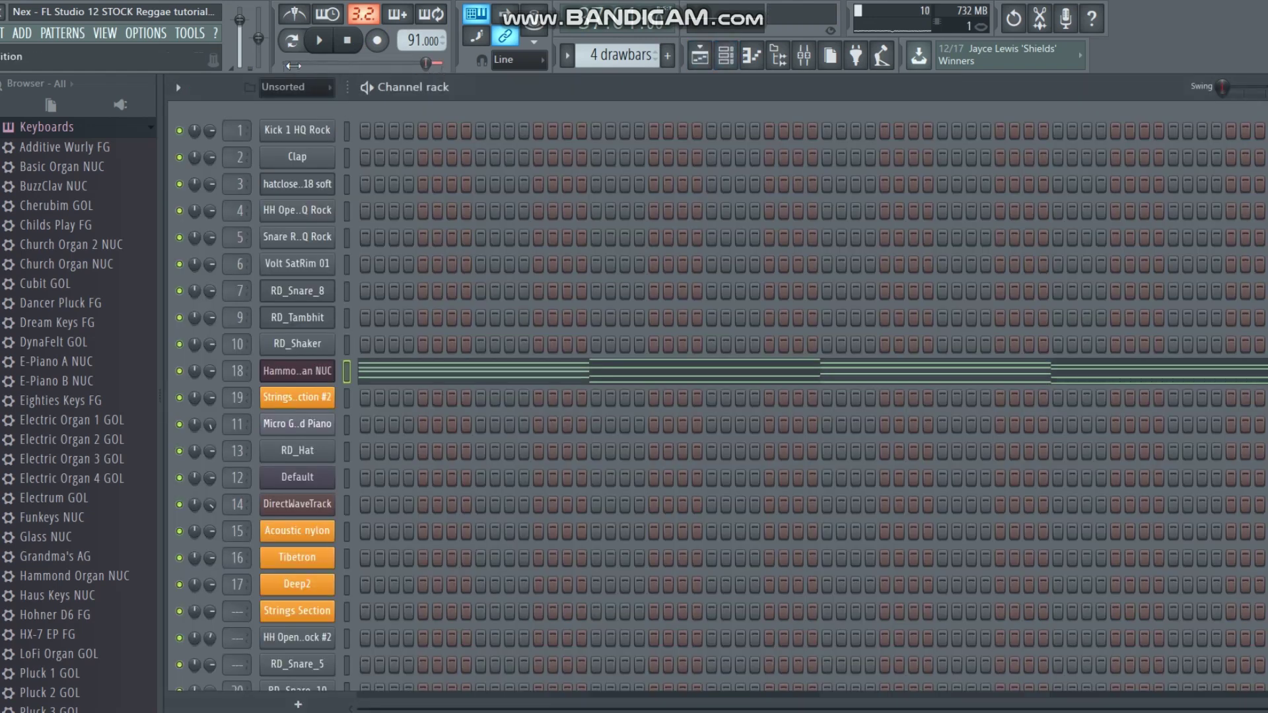
left_click(569, 53)
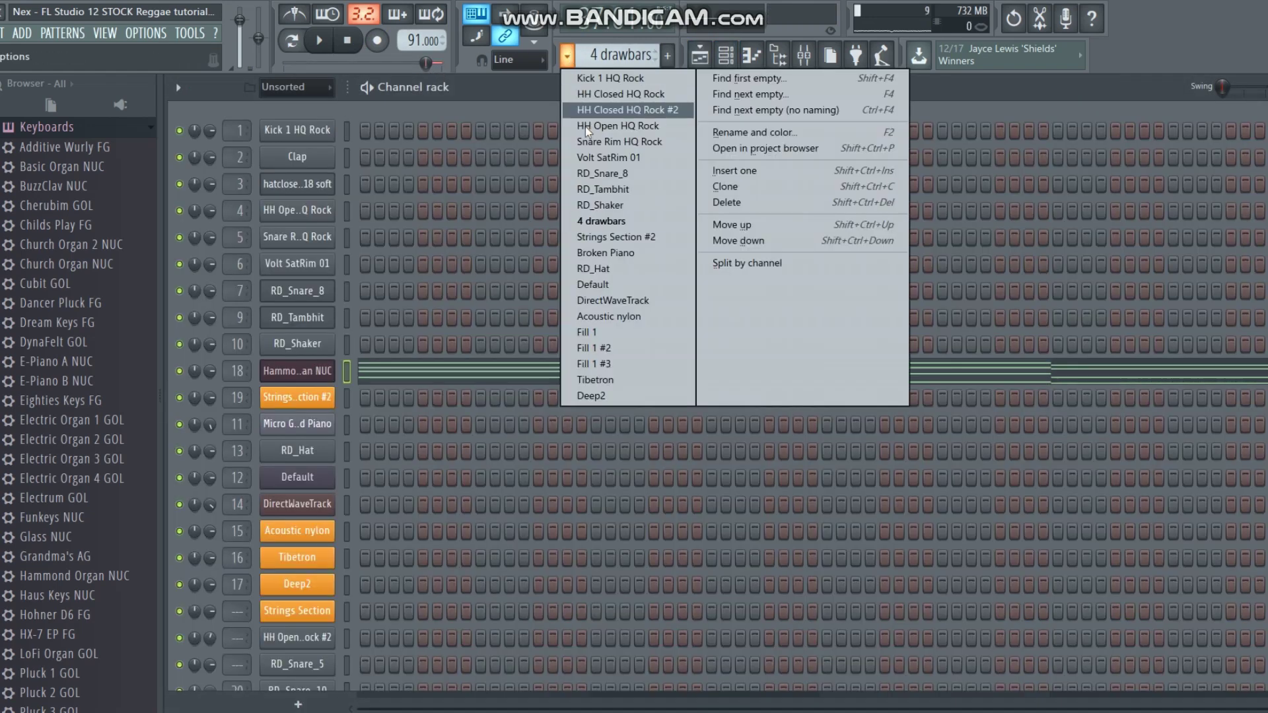
left_click(599, 236)
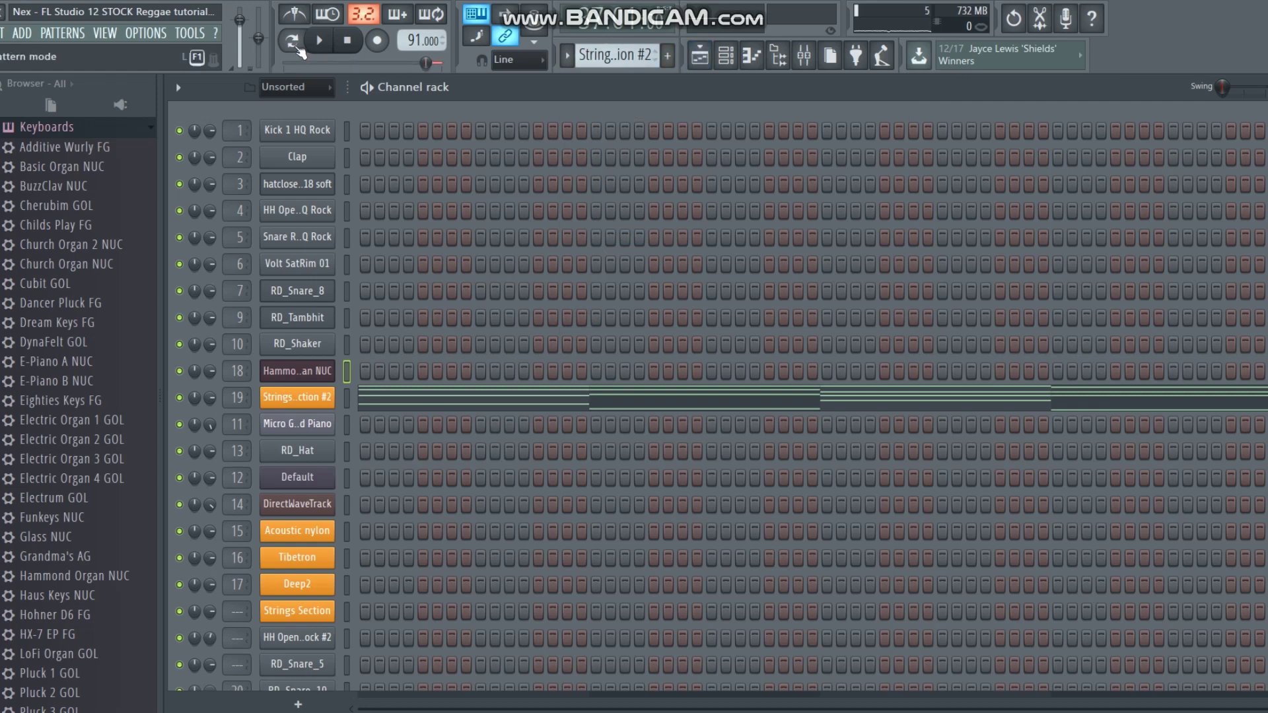
Play the Strings Section #2 pattern on its own and examine its notes in the piano roll.
left_click(395, 404)
scroll(476, 208, "down", 1)
scroll(472, 210, "down", 3)
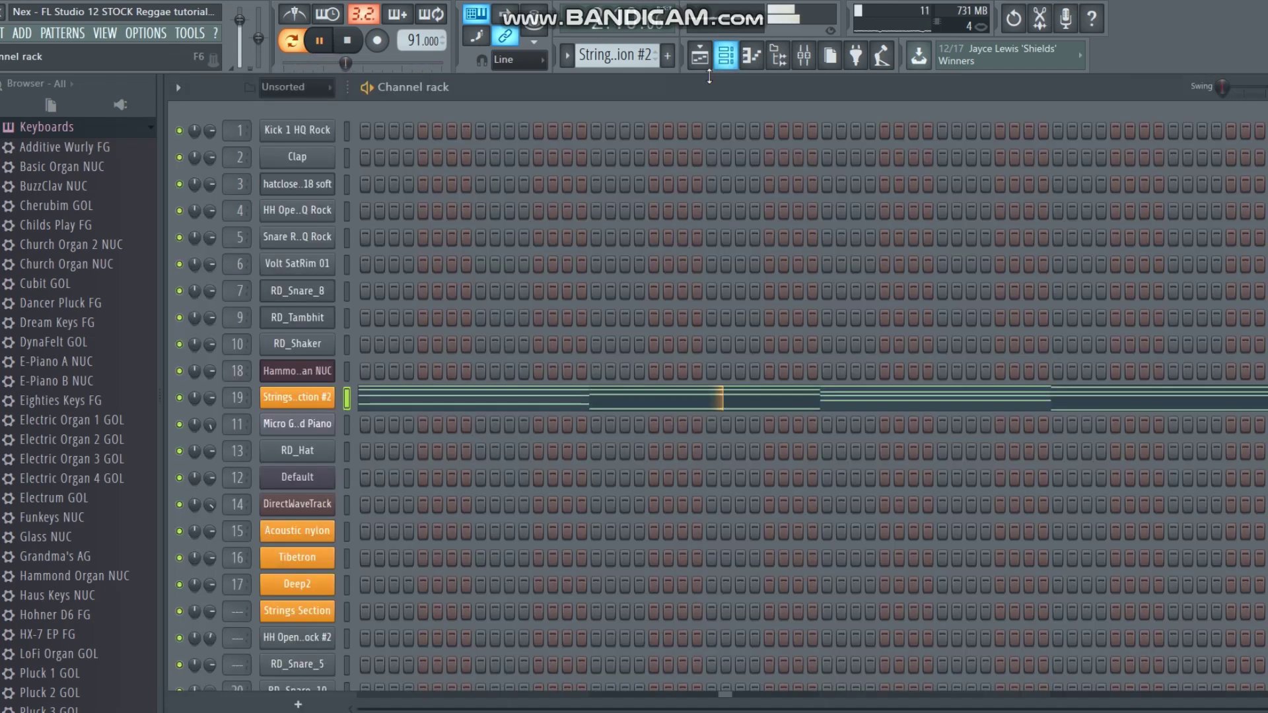
left_click(732, 63)
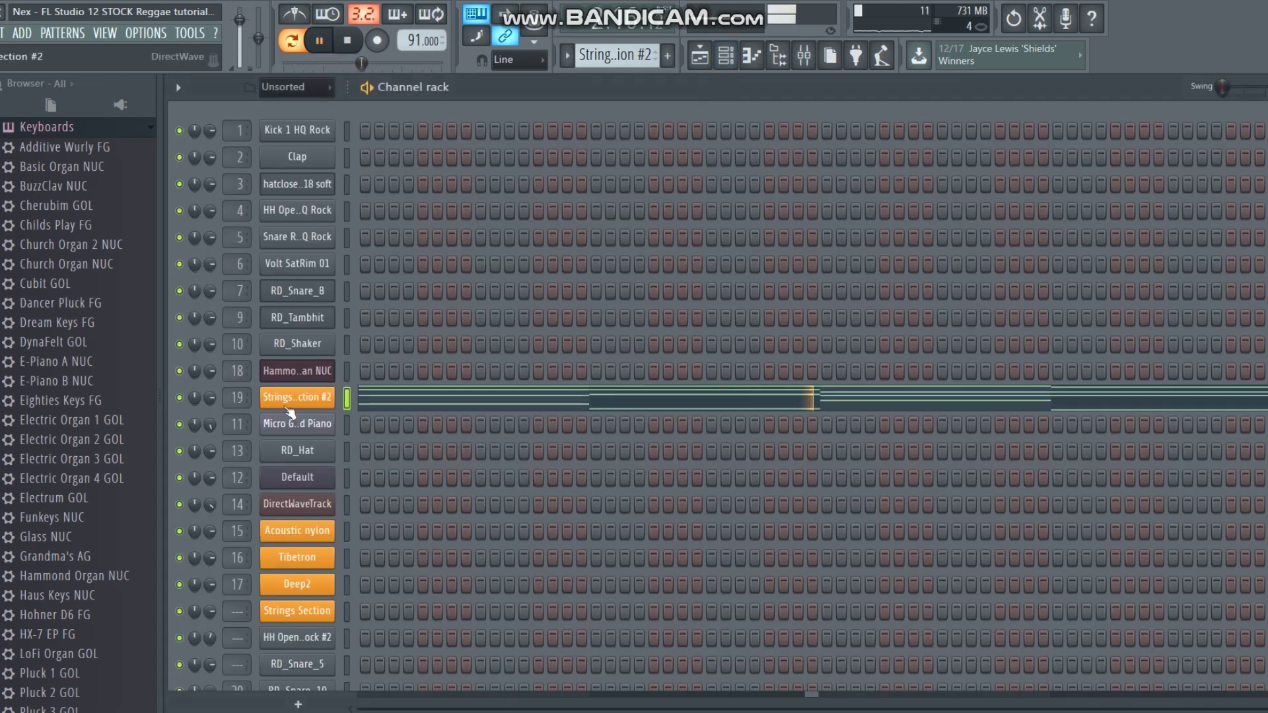
Open the Strings Section #2 channel and browse the saved DirectWave presets.
left_click(291, 401)
left_click(249, 221)
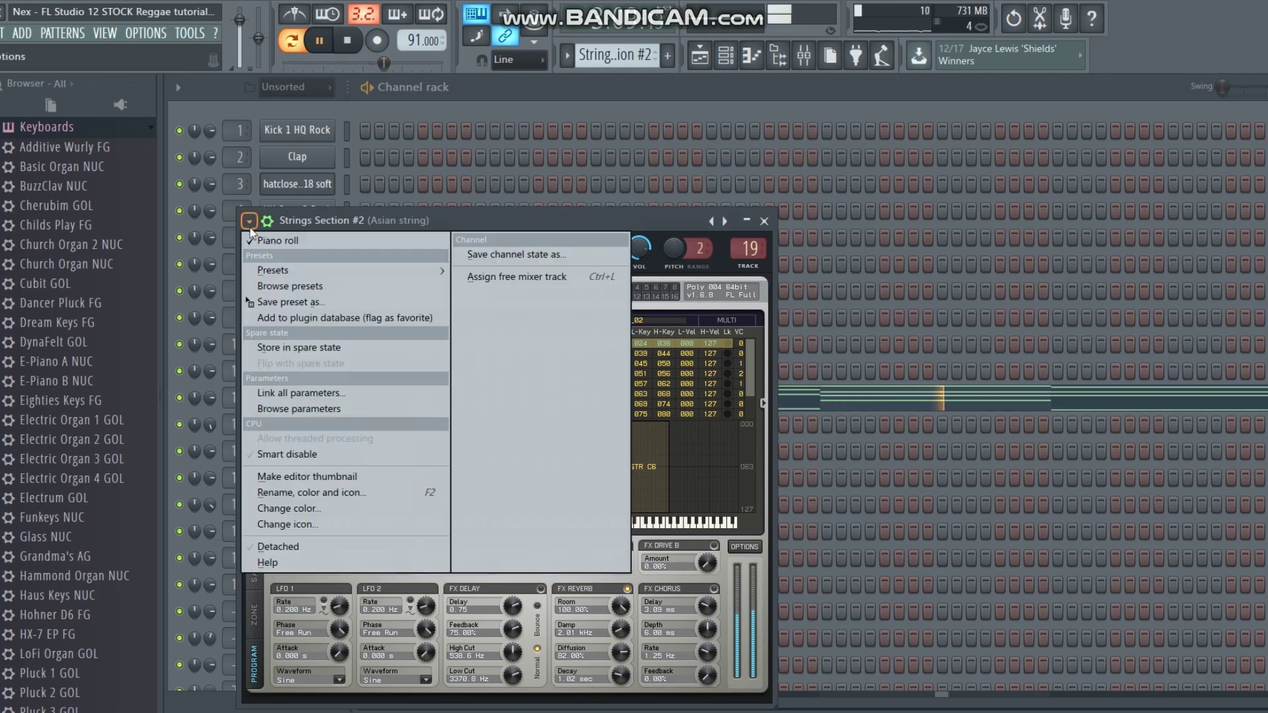
left_click(266, 288)
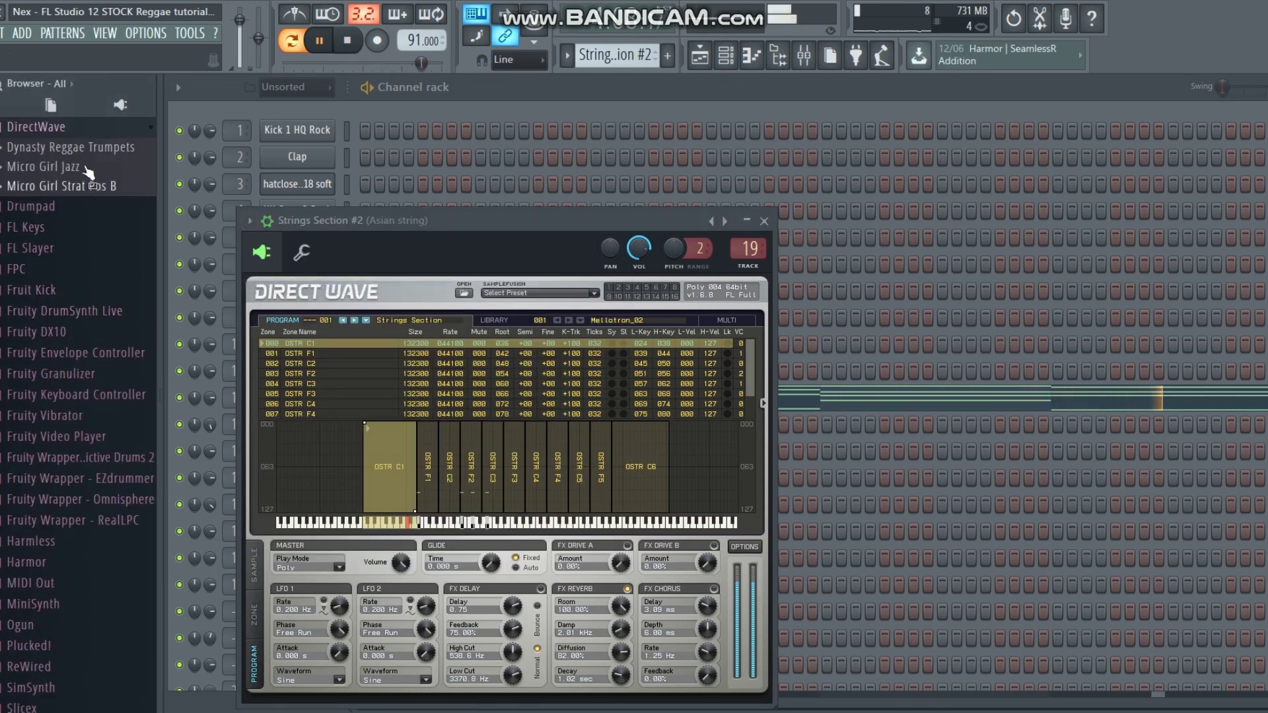
left_click(86, 135)
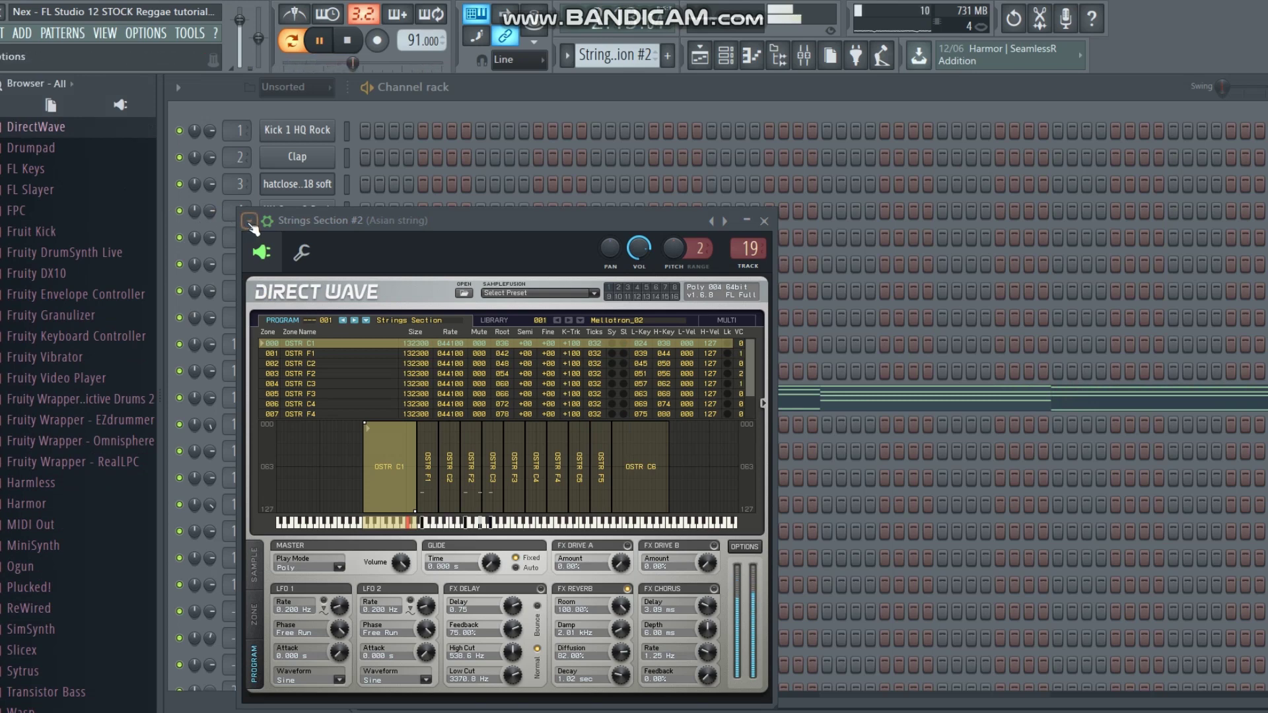
Save the Strings Section #2 DirectWave sound as a preset named Nex Reggae Tutorial Strings.
left_click(250, 223)
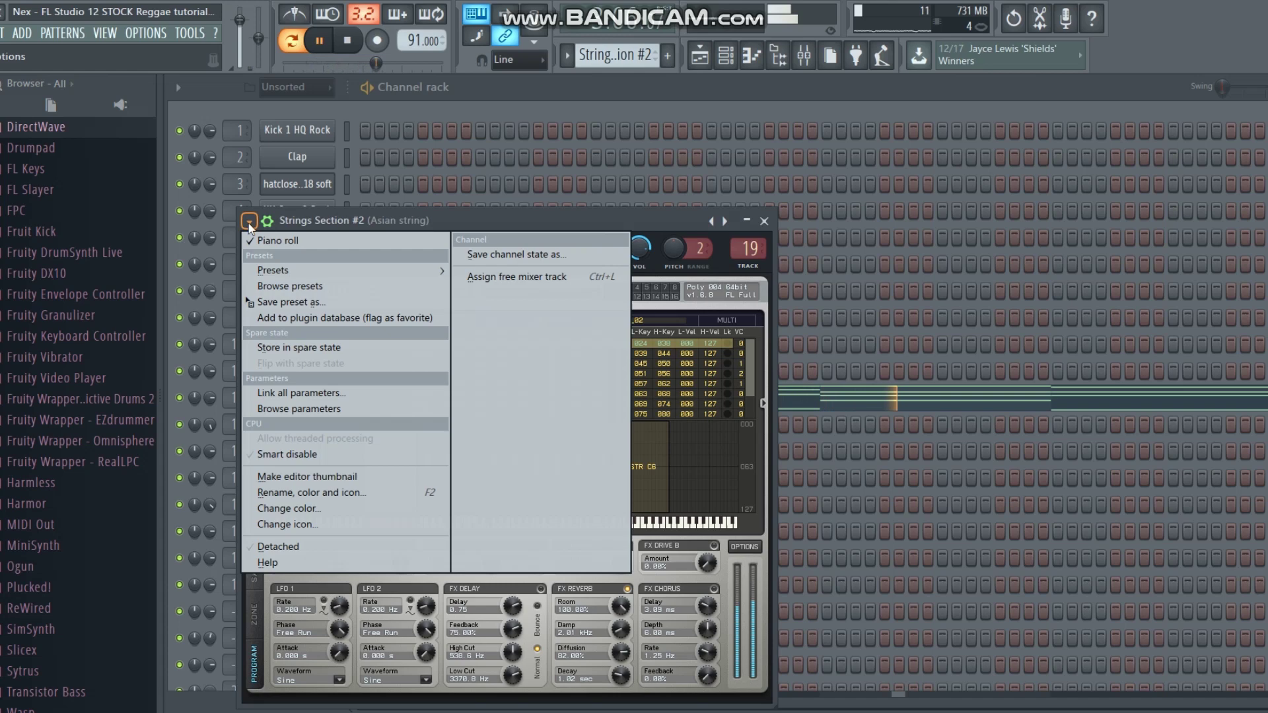
left_click(269, 303)
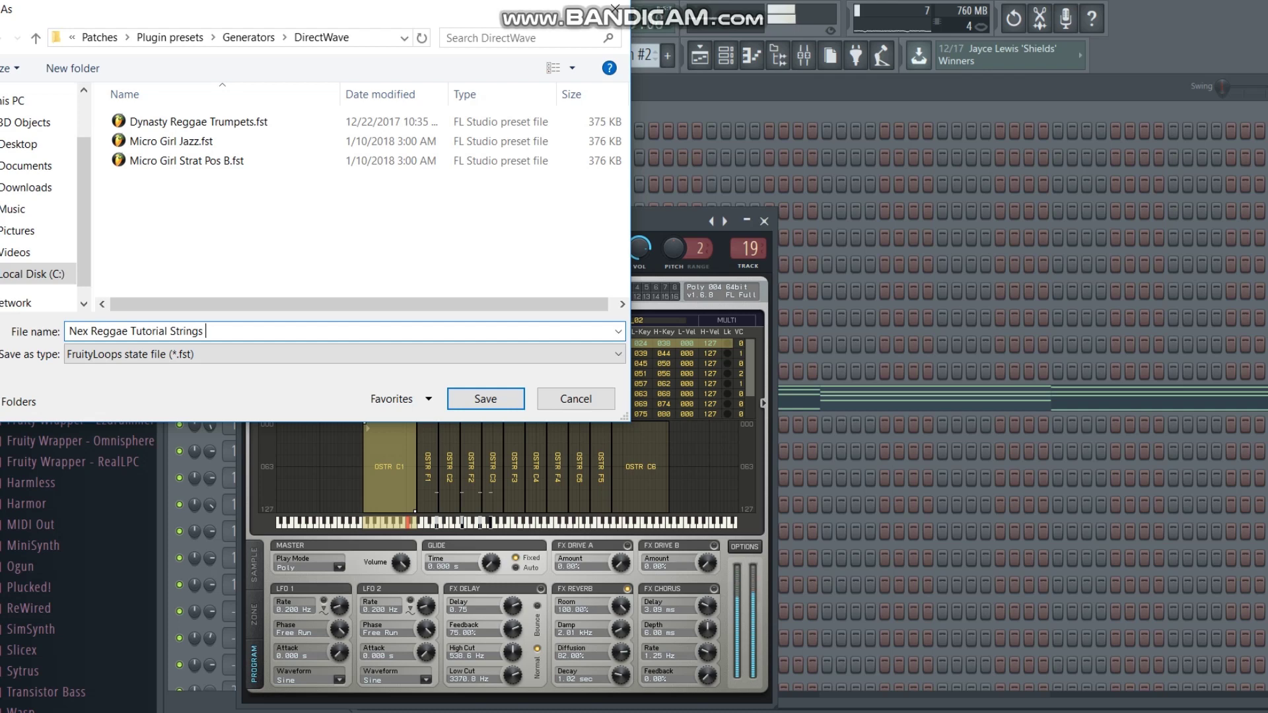
key("Return")
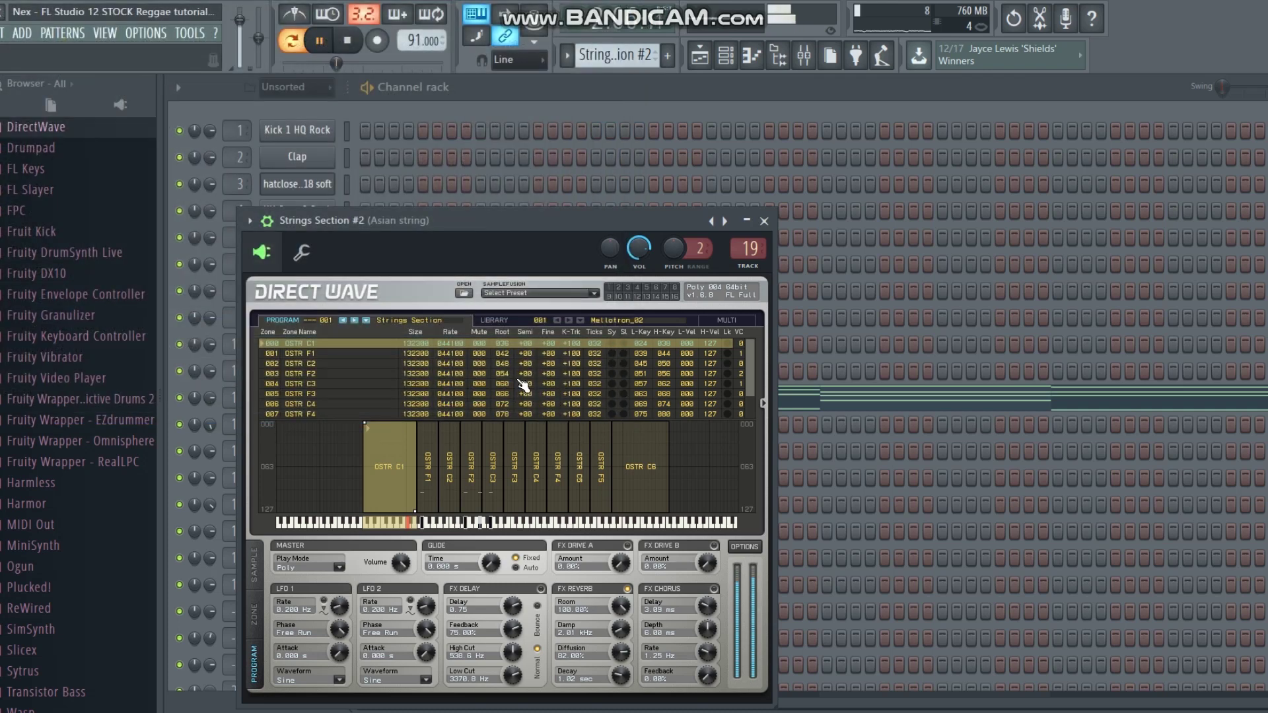
left_click(748, 221)
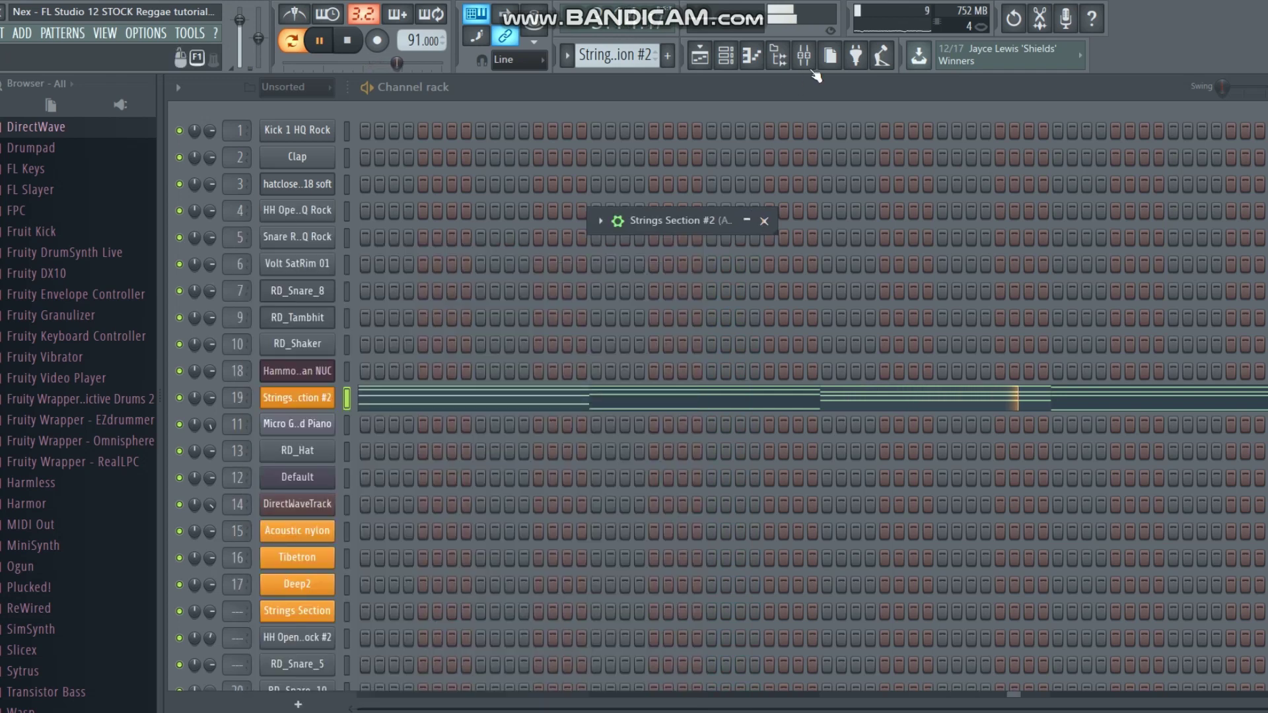
left_click(748, 220)
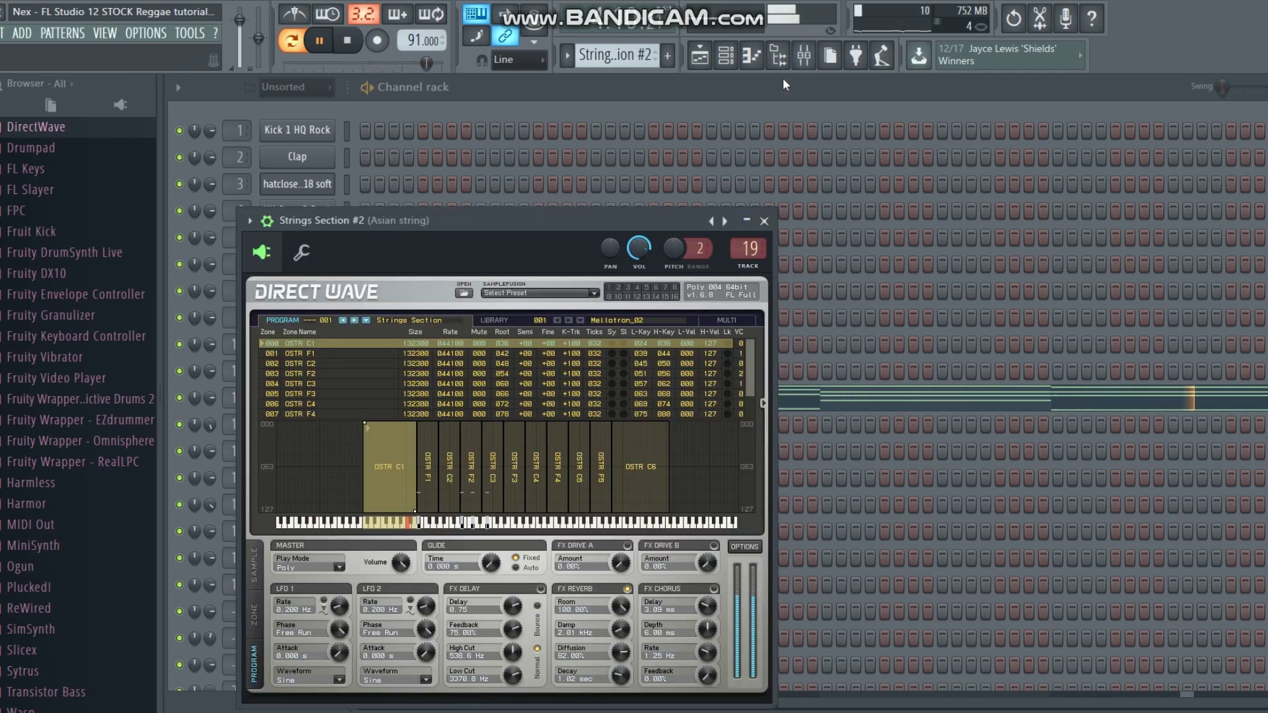
Examine the Fruity parametric EQ 2 and Fruity Reeverb 2 inserts on the Asian string mixer track.
left_click(804, 56)
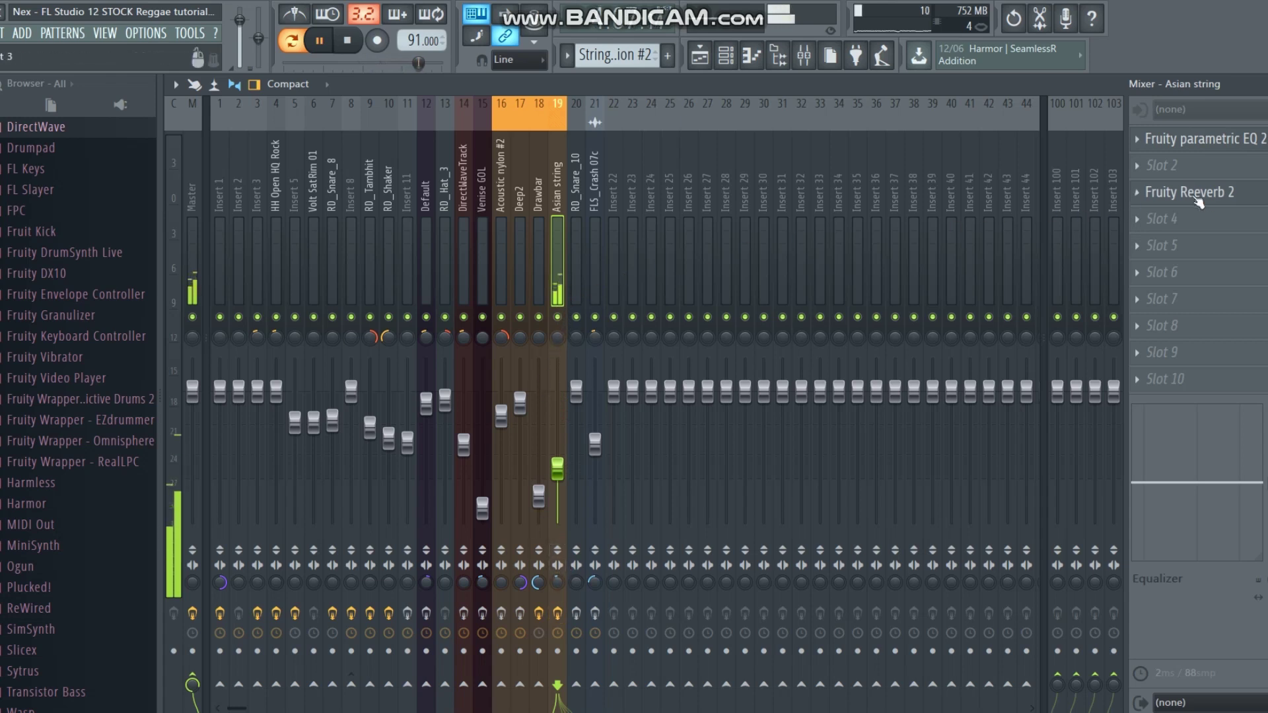
left_click(1205, 139)
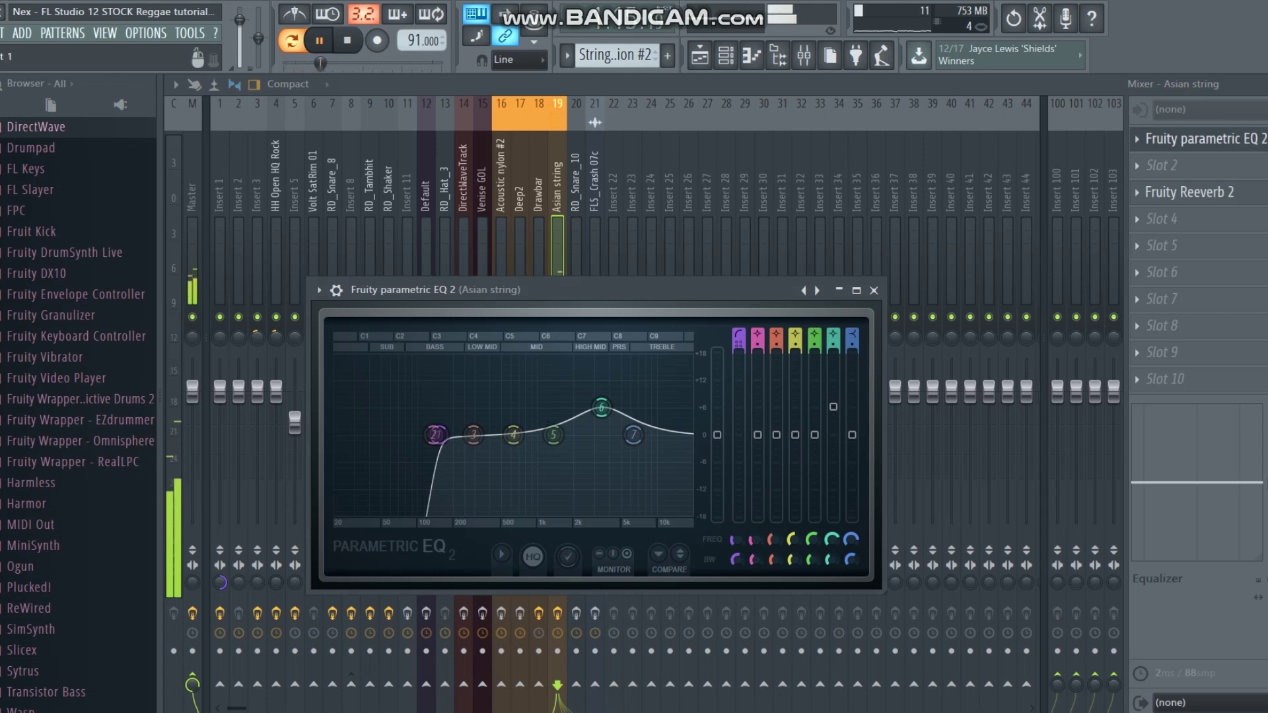
left_click(1251, 138)
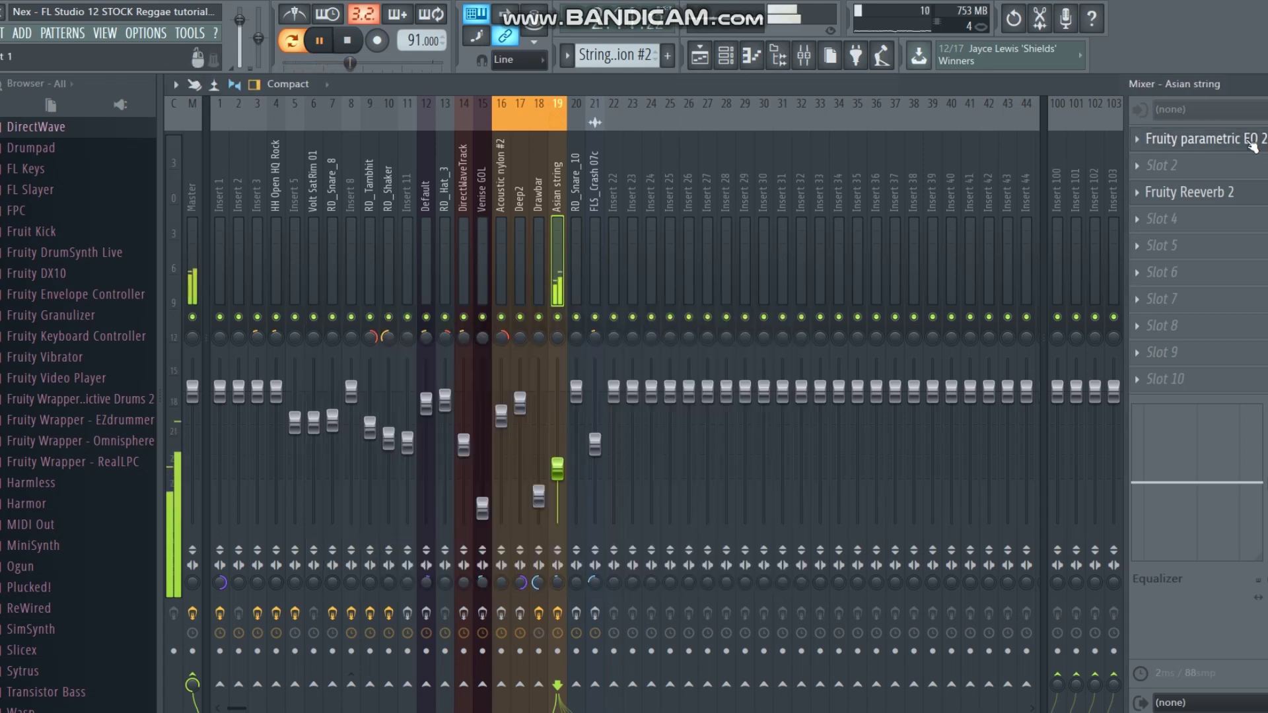
left_click(1251, 138)
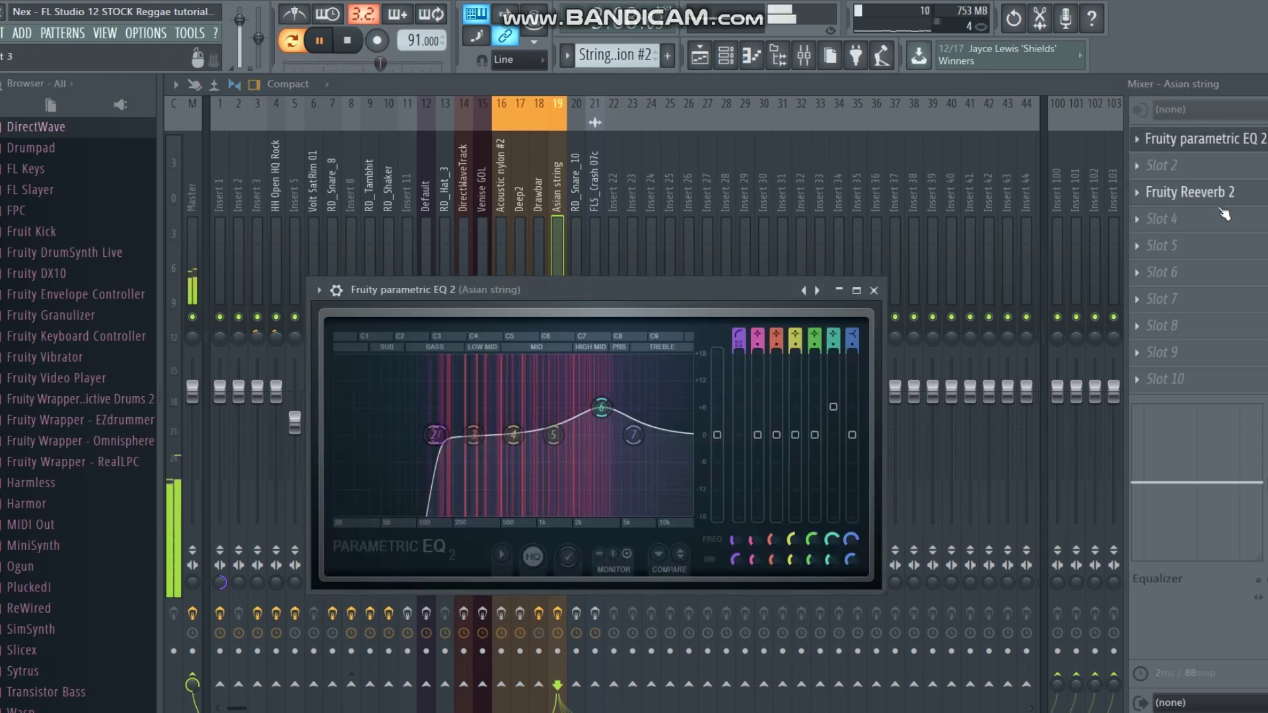
left_click(1253, 198)
left_click(1254, 198)
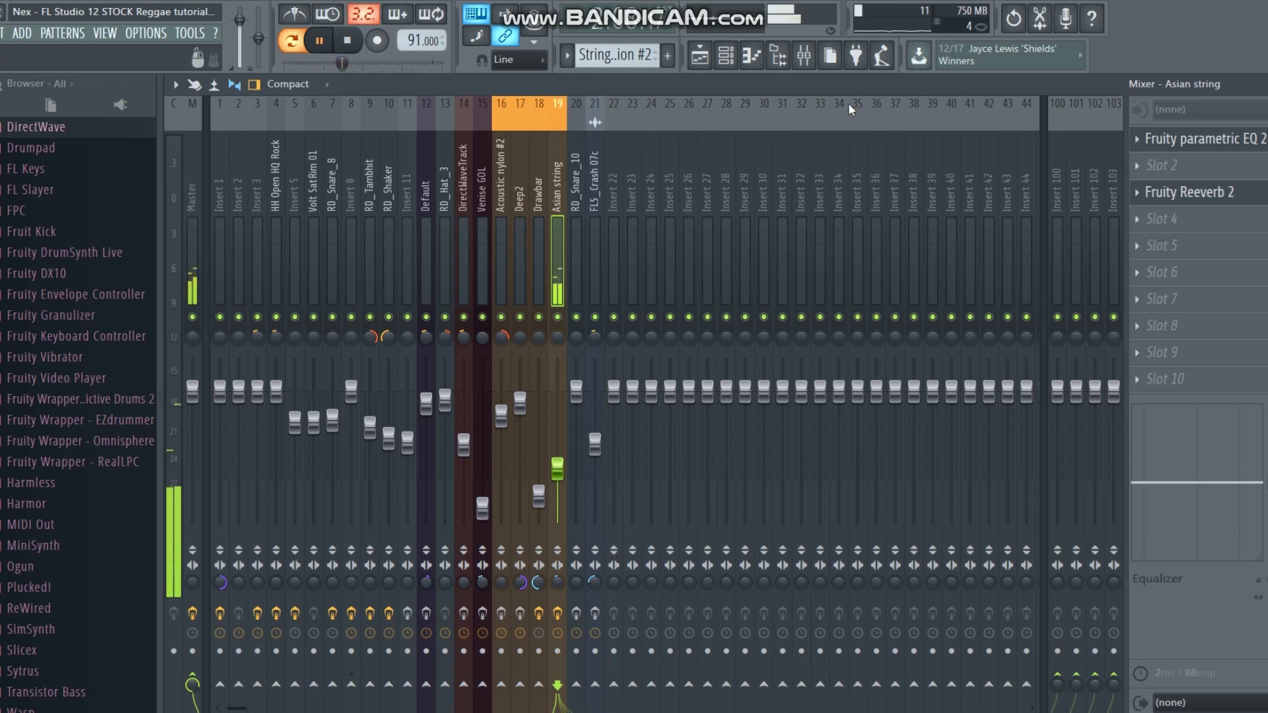
Place the Strings Section #2 pattern on Track 11 at bar 37 and play the song from there.
left_click(711, 61)
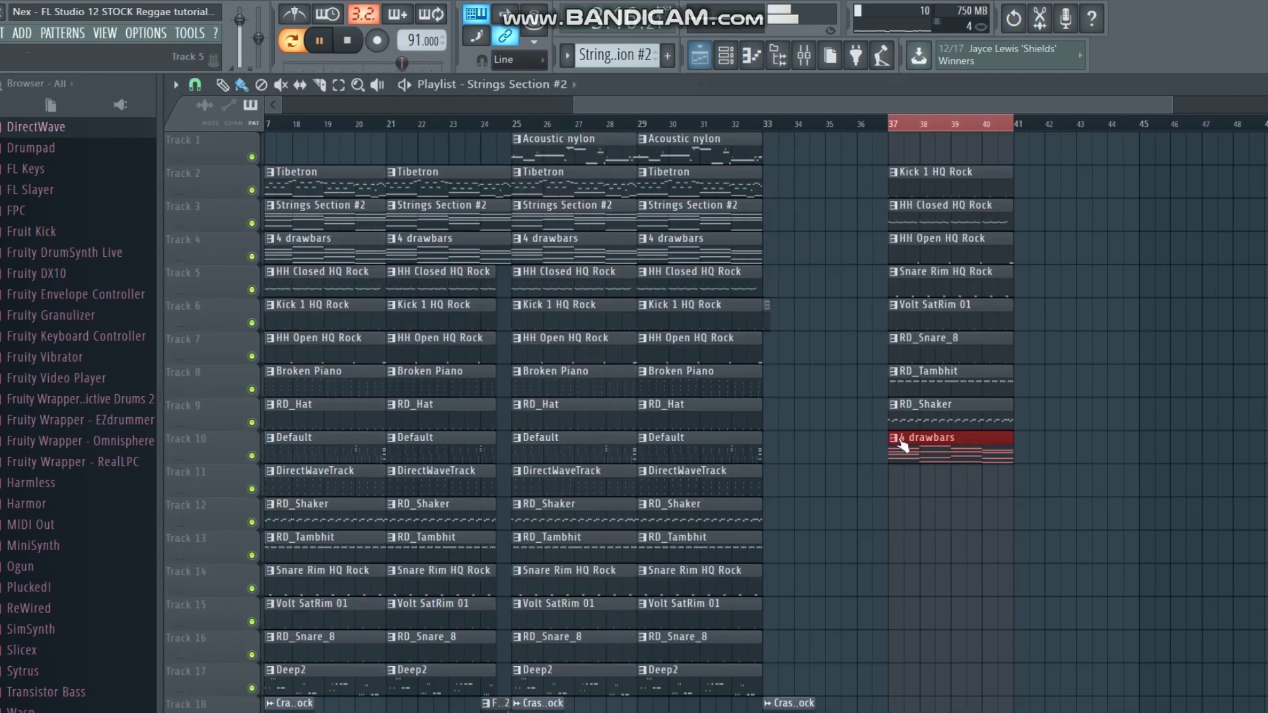
left_click(891, 482)
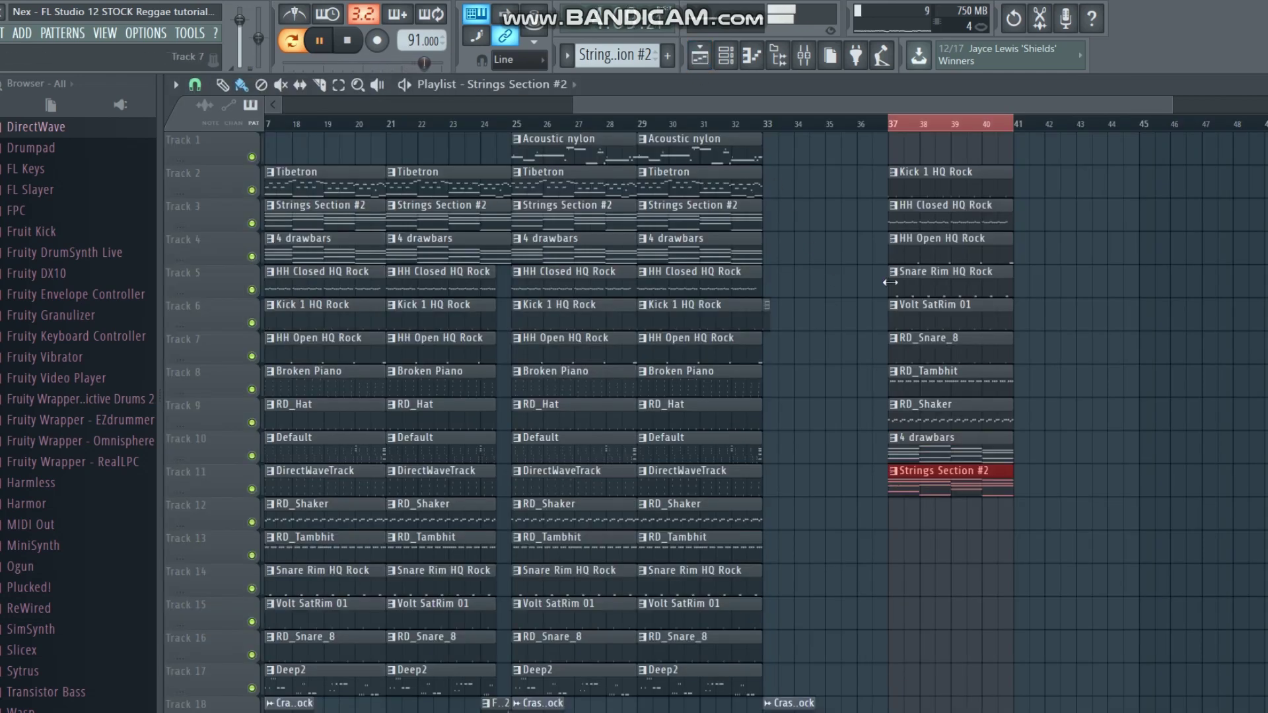
left_click(896, 128)
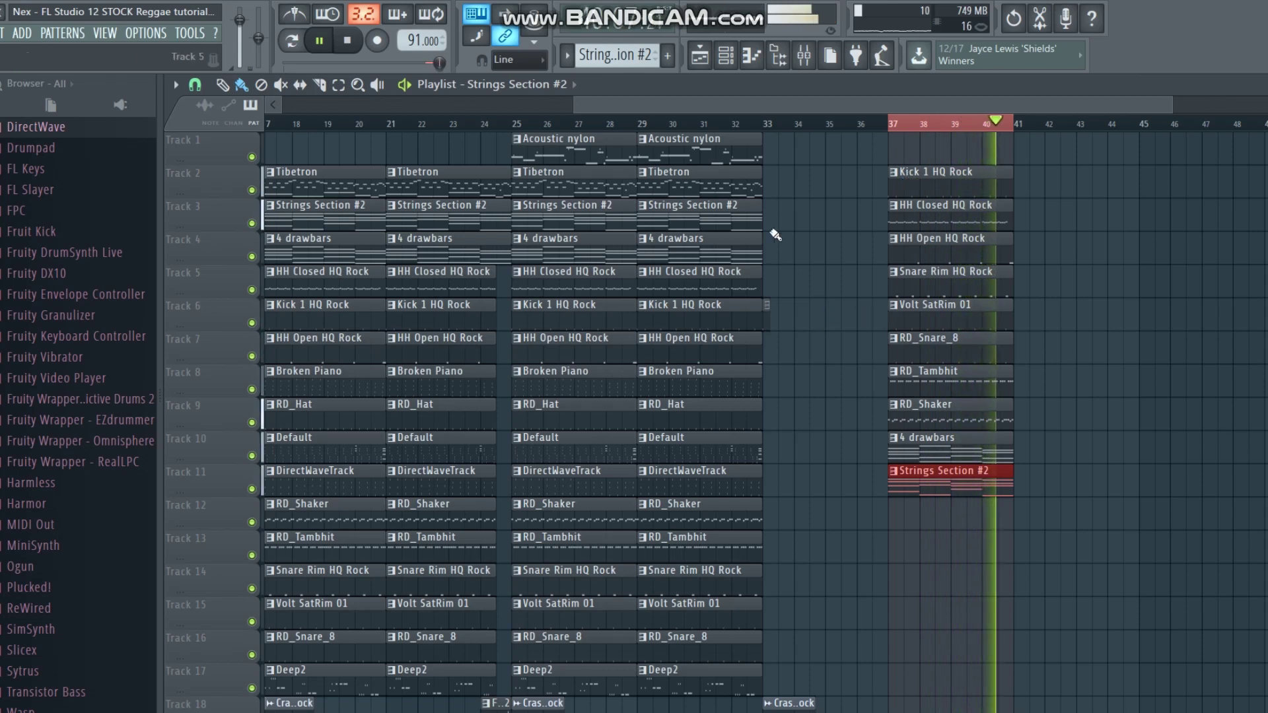
left_click_drag(663, 109, 1003, 72)
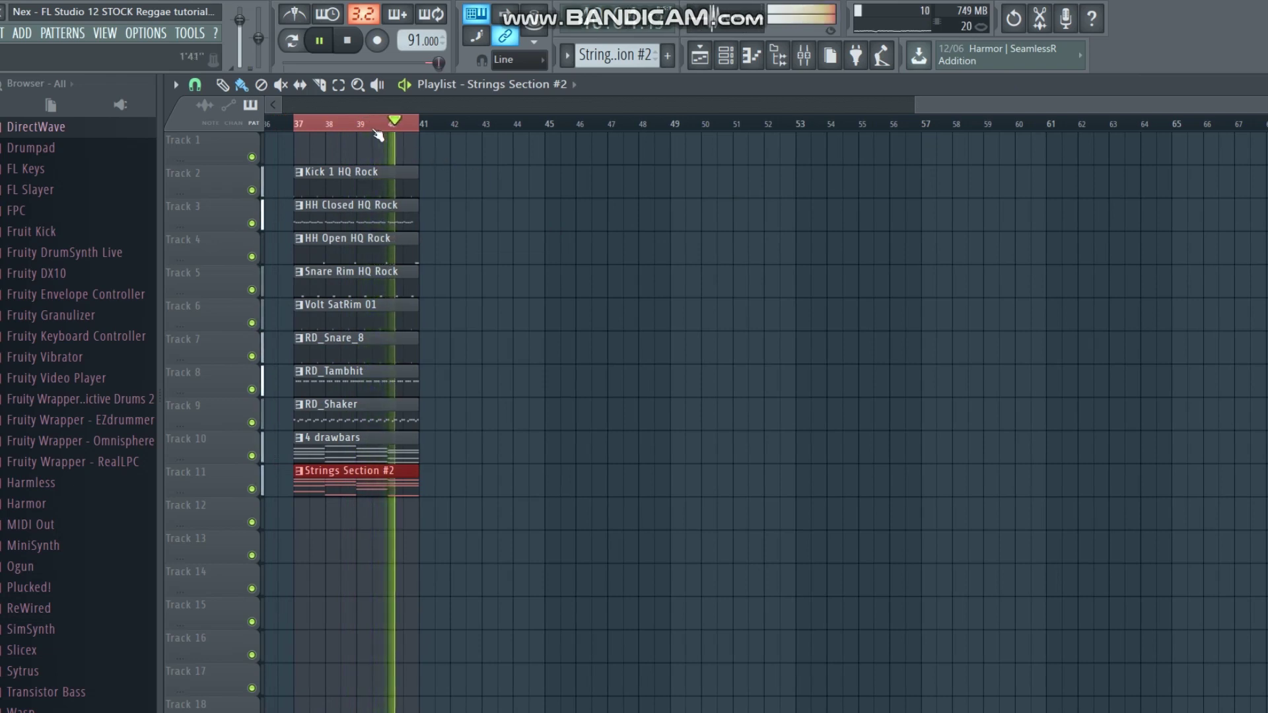
Stop the song and select the Broken Piano pattern.
key("space")
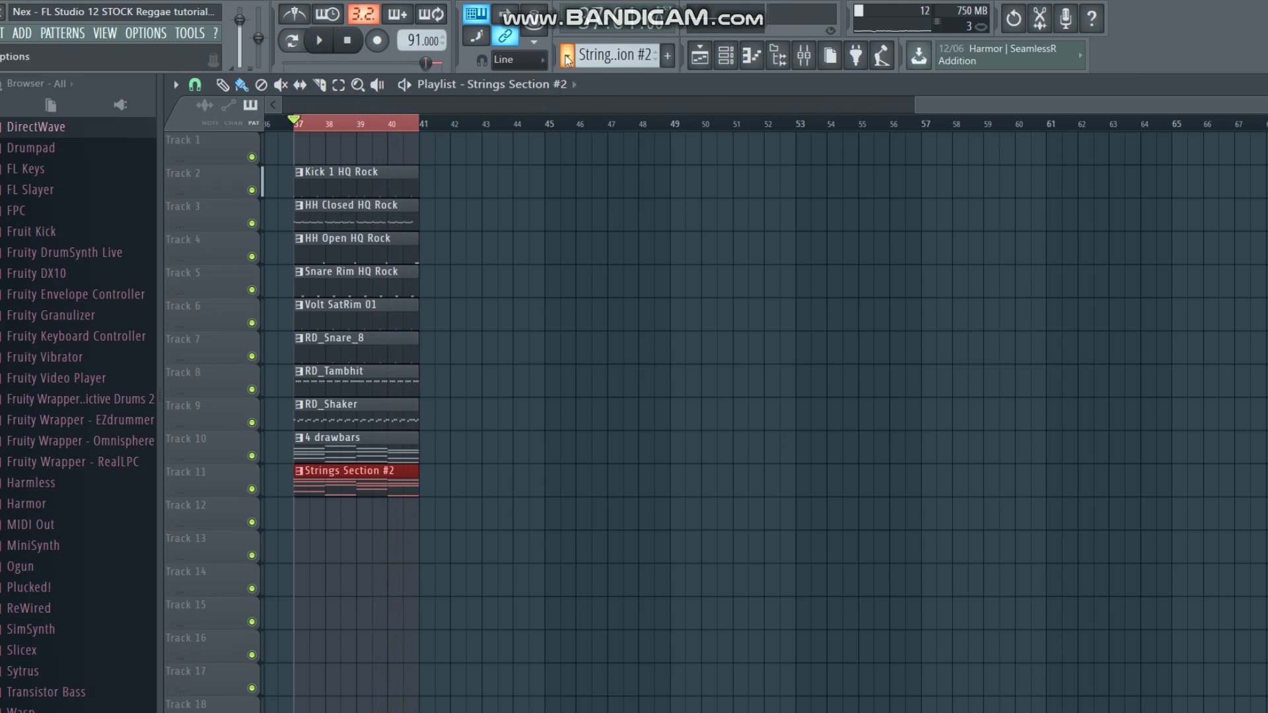
left_click(567, 58)
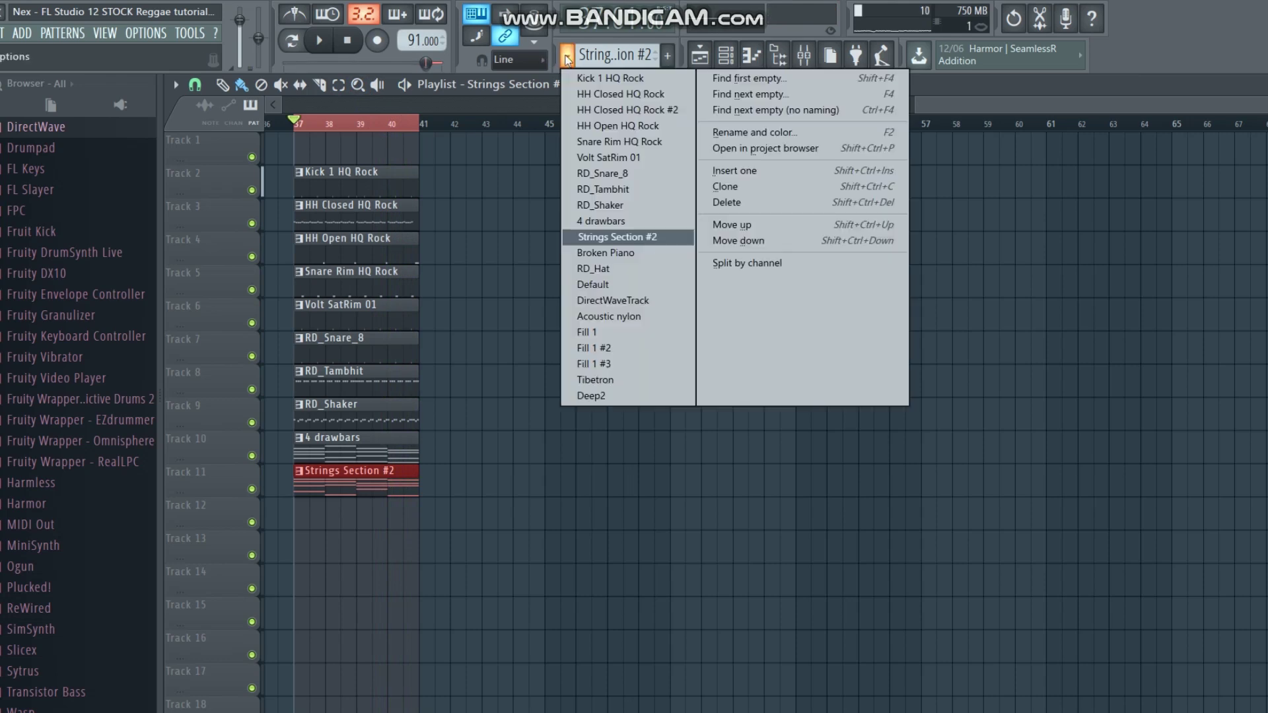
left_click(608, 254)
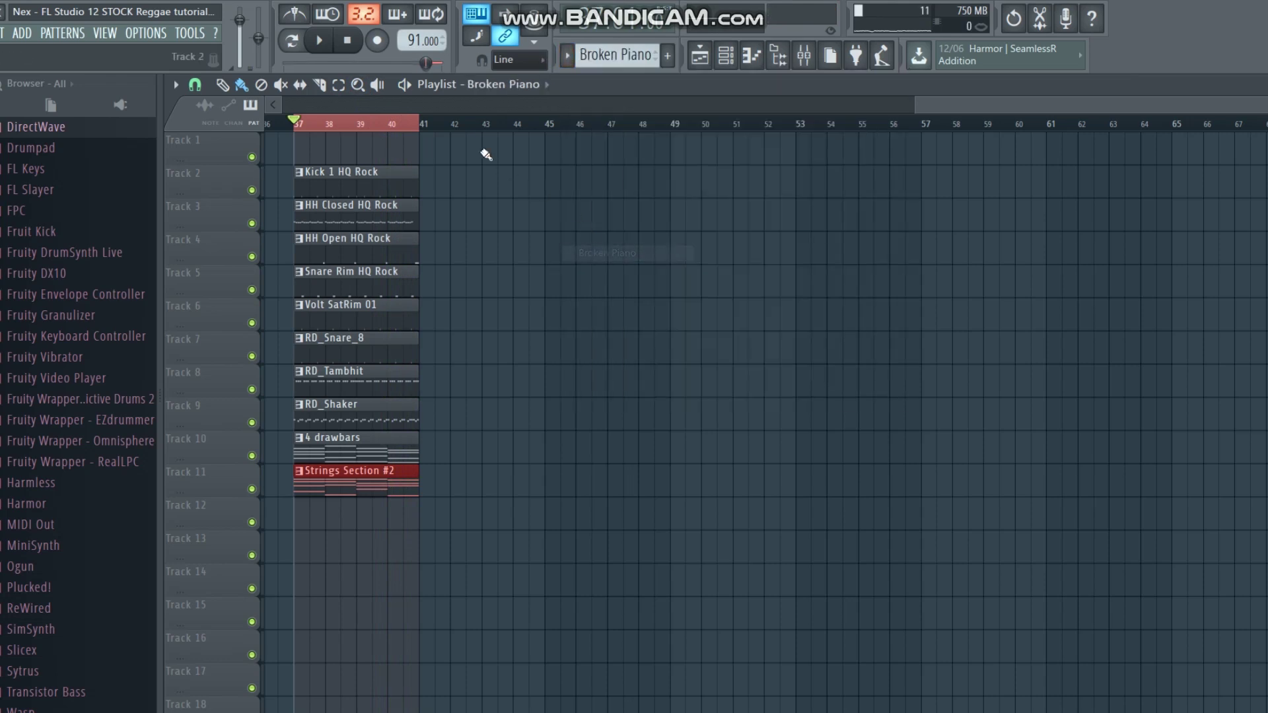
Play the Broken Piano pattern and examine the staggered chord notes of the Micro Girl Fl Keys Grand Piano in the piano roll.
left_click(726, 56)
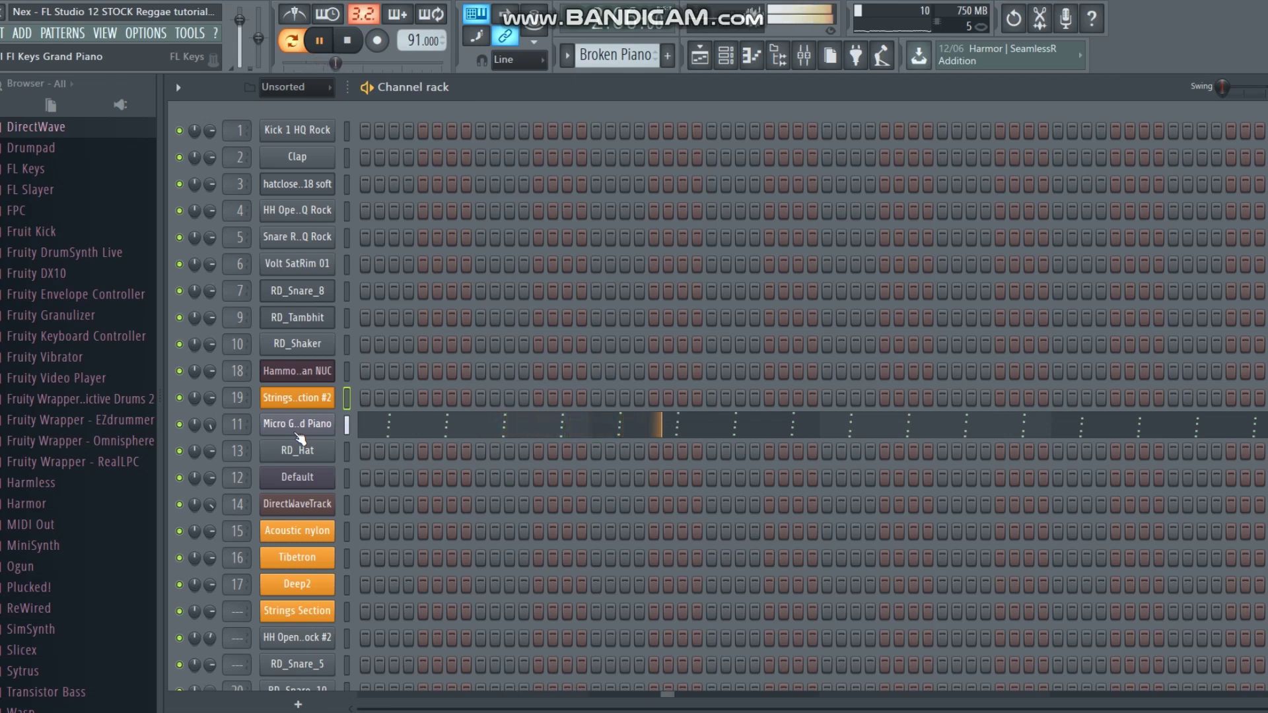
left_click(373, 426)
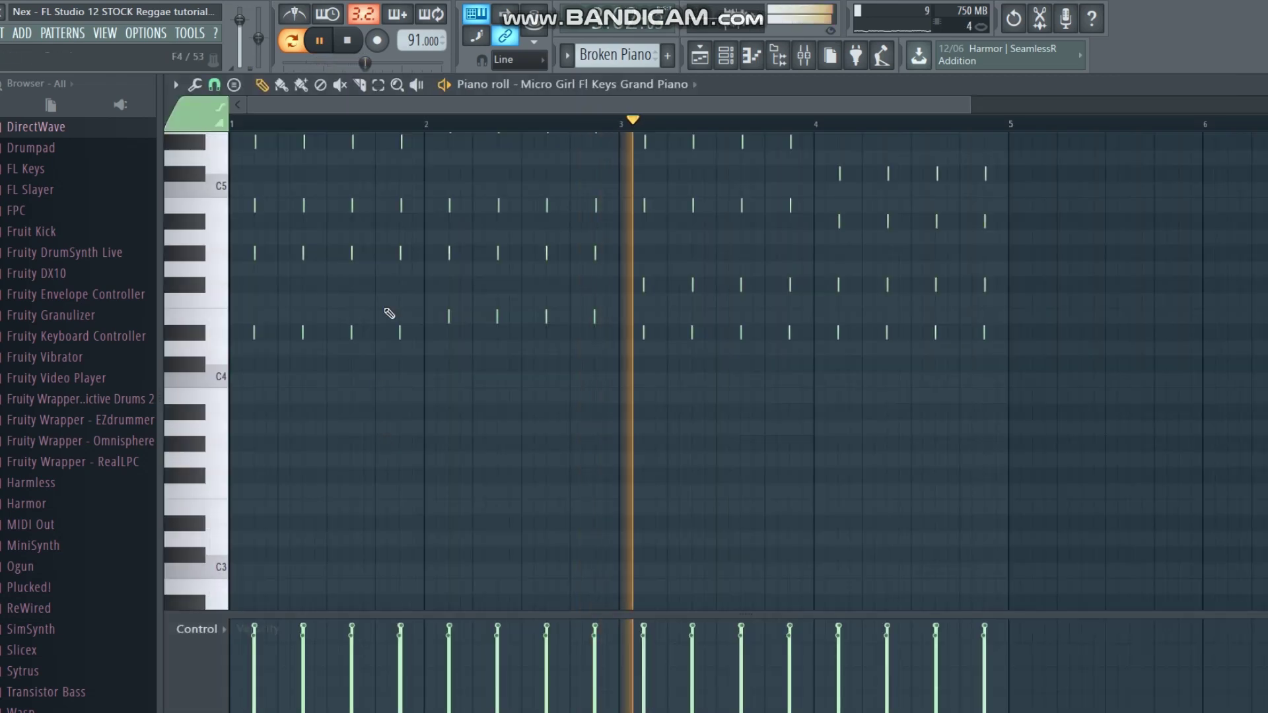
scroll(390, 313, "up", 3)
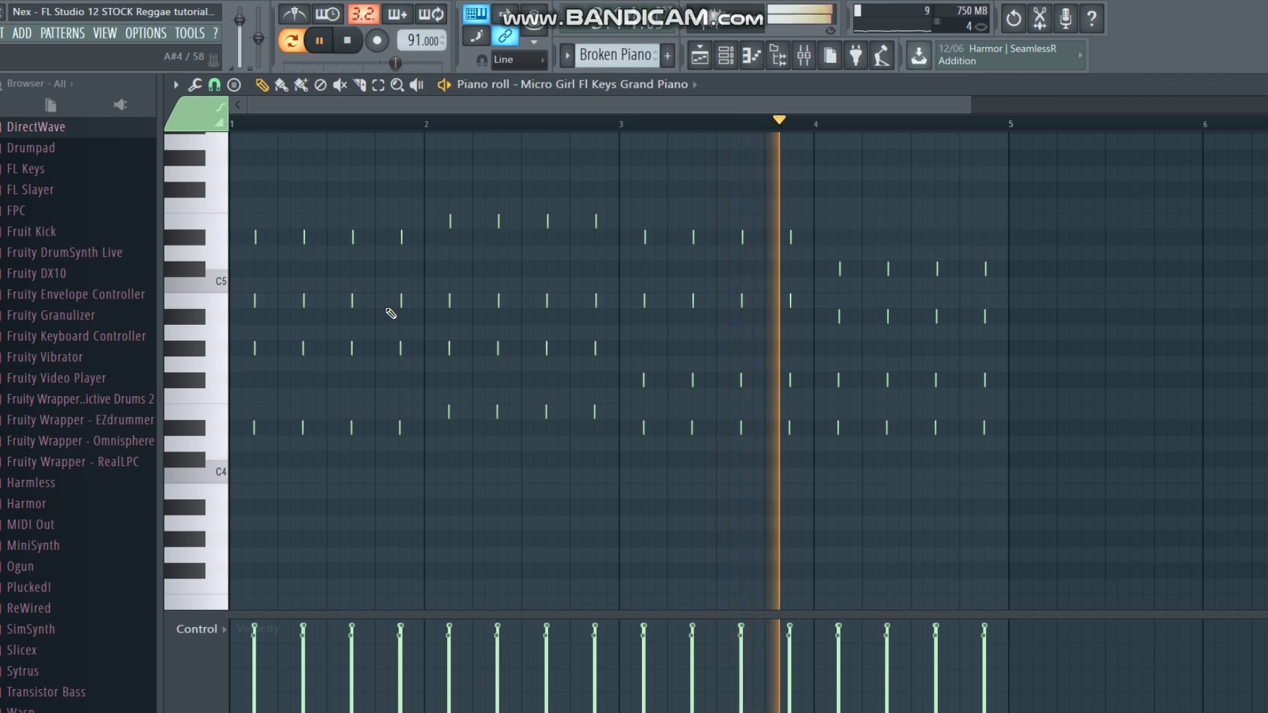
scroll(453, 141, "up", 3)
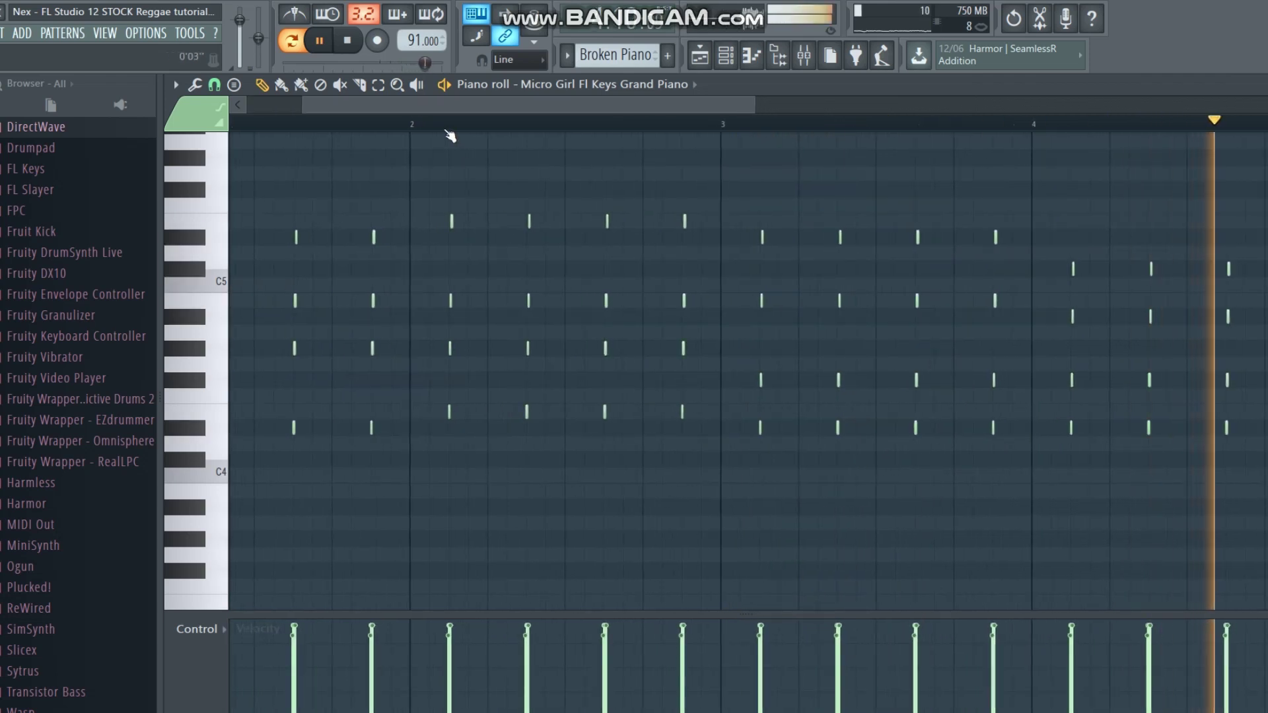
scroll(451, 137, "up", 2)
scroll(449, 136, "up", 3)
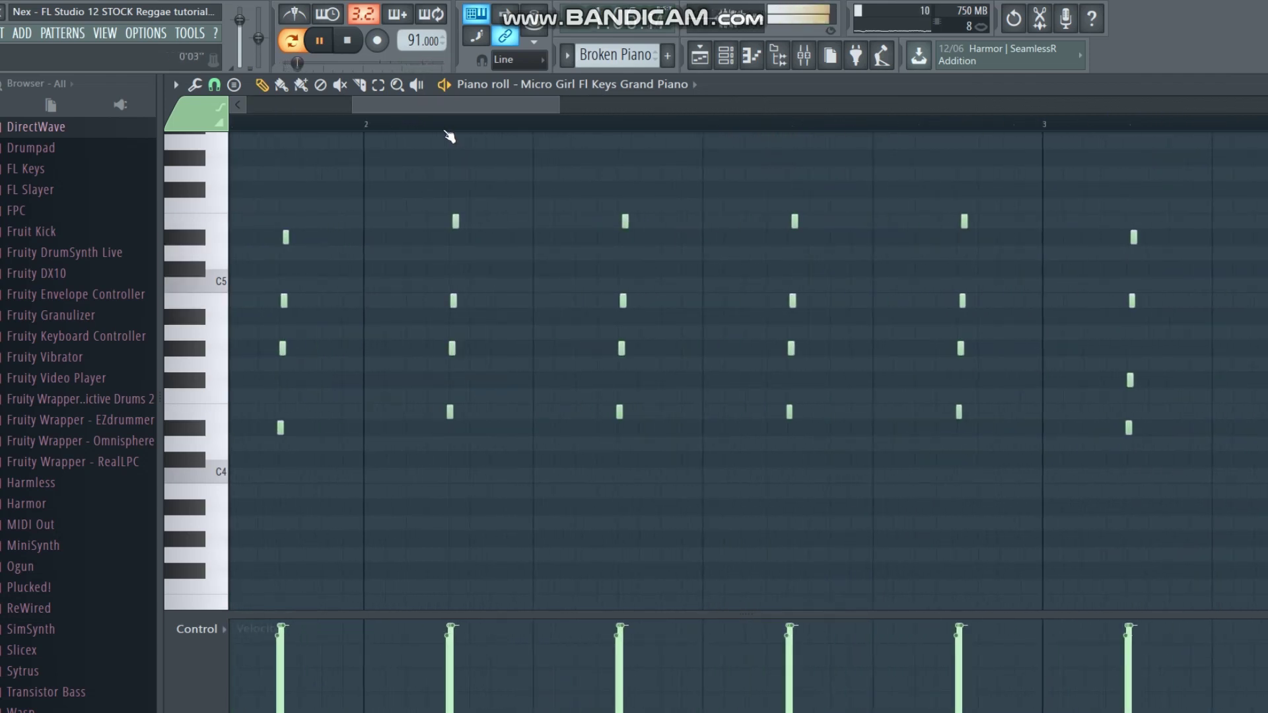
scroll(460, 136, "up", 3)
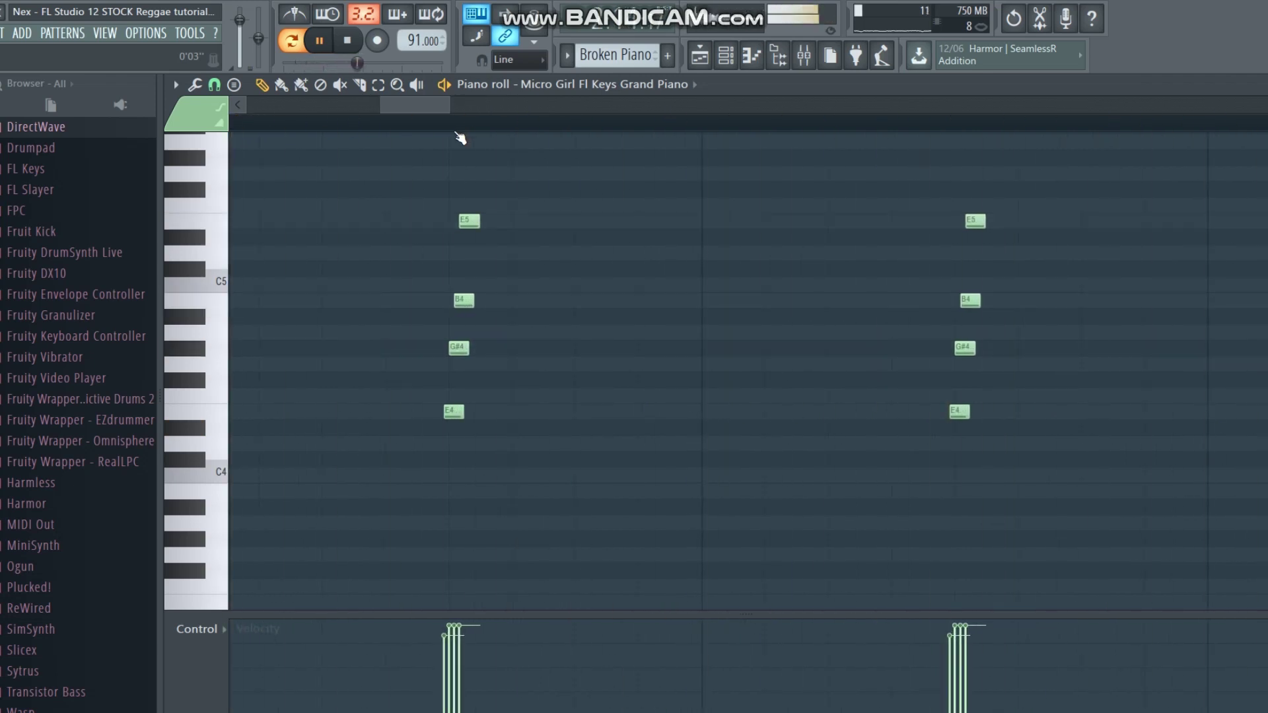
scroll(460, 137, "down", 2)
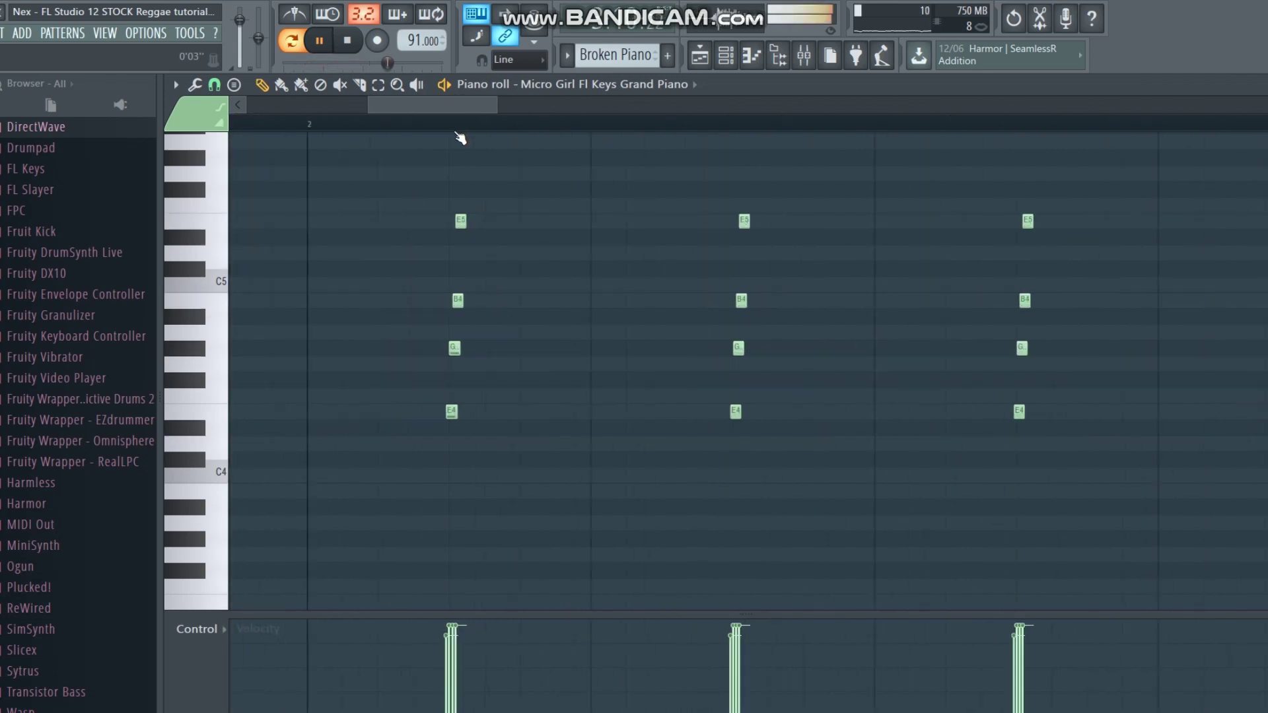
scroll(461, 137, "down", 4)
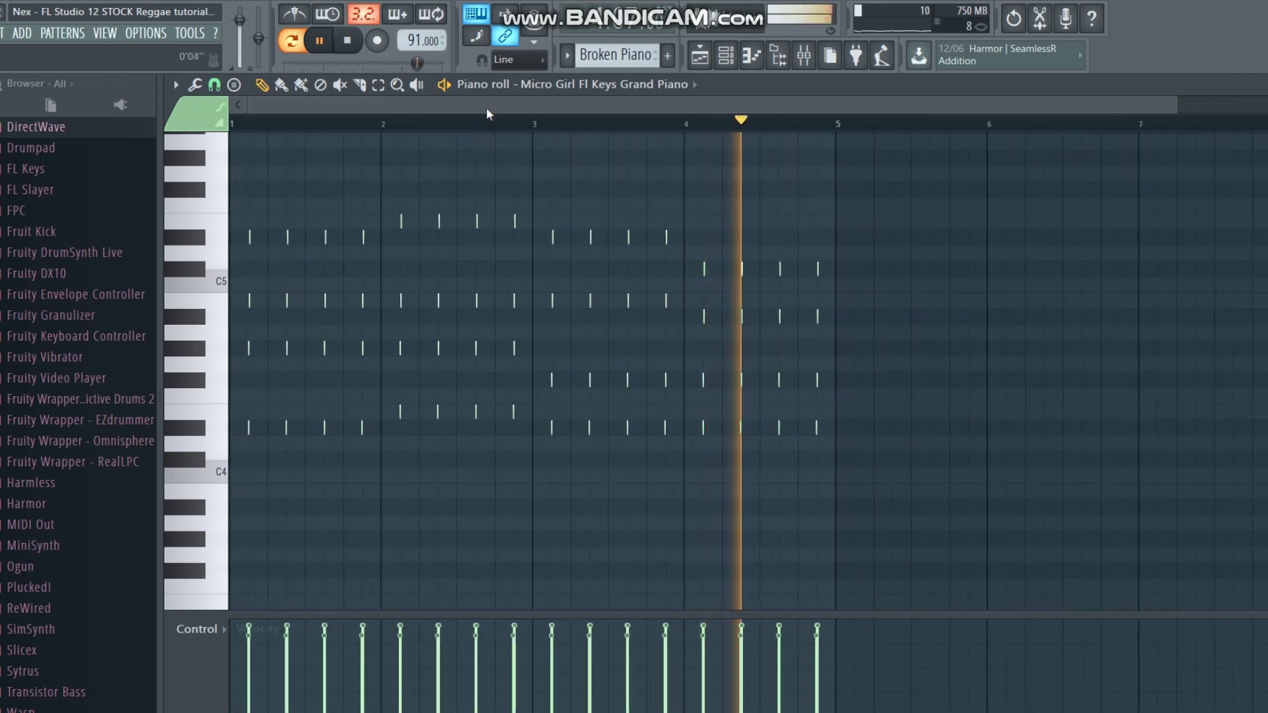
key("F6")
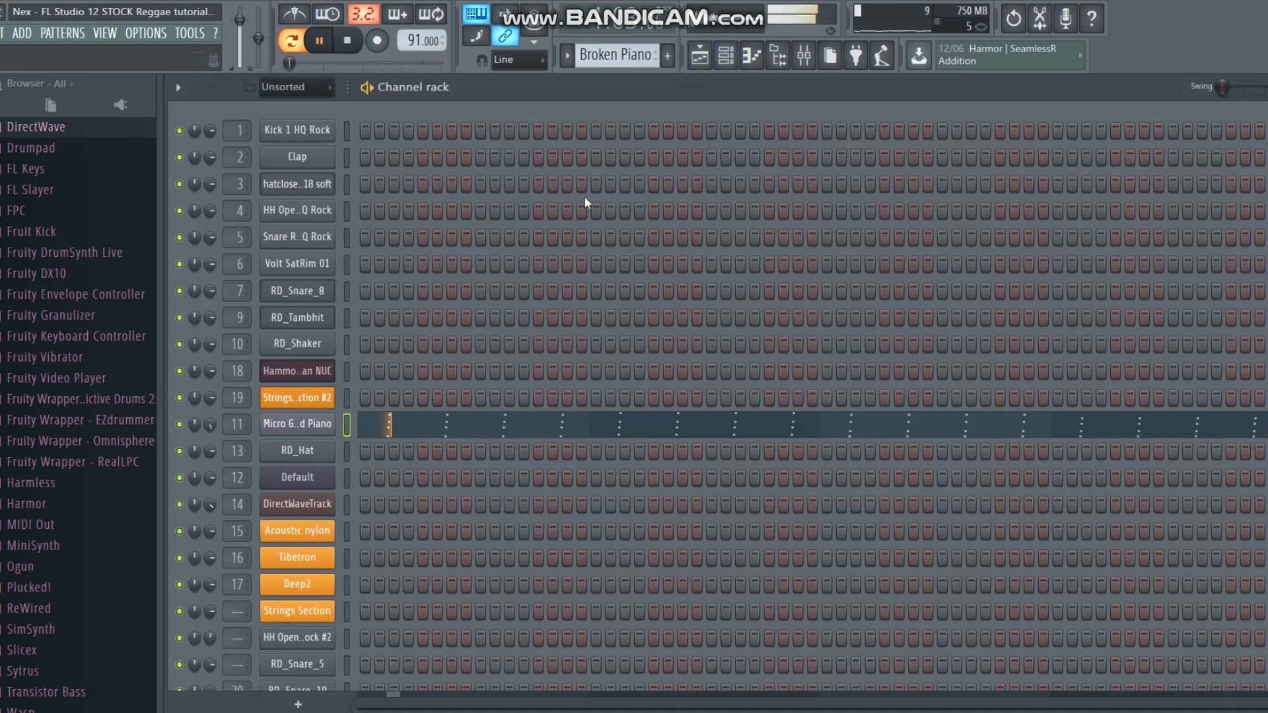
Examine the FL Keys settings of the Micro Girl Fl Keys Grand Piano channel and browse its presets.
left_click(315, 423)
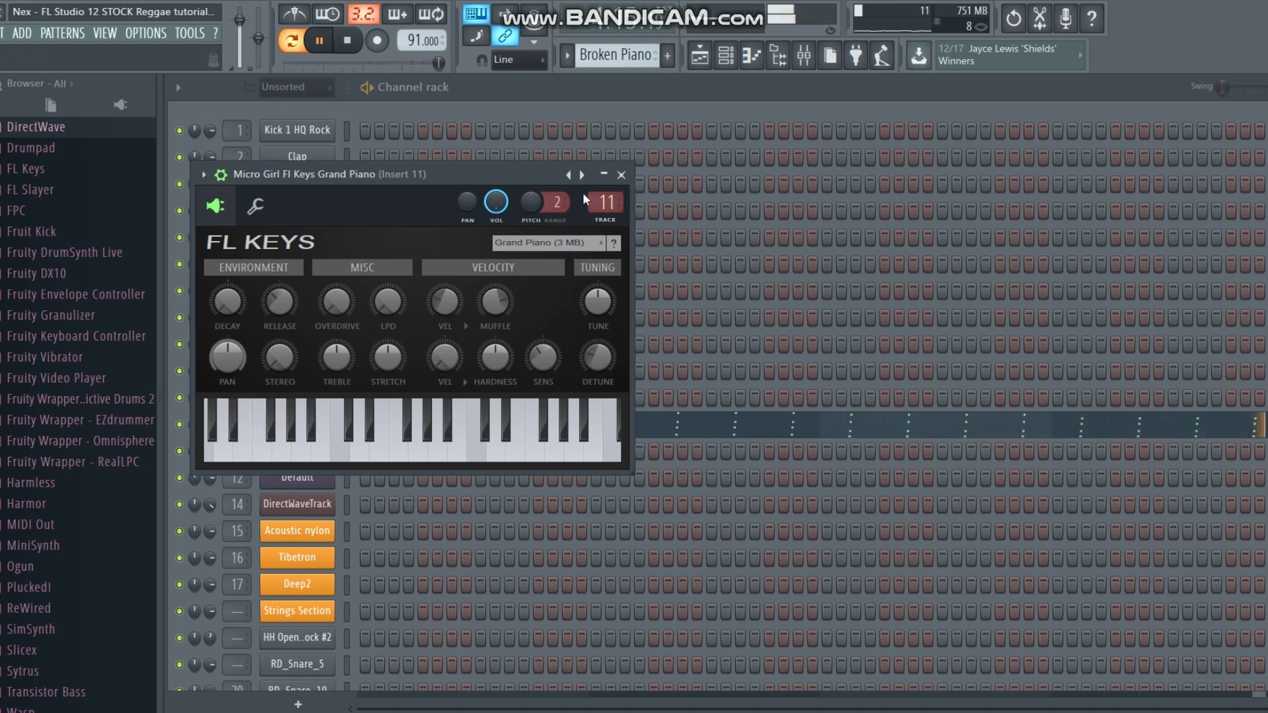
left_click(203, 174)
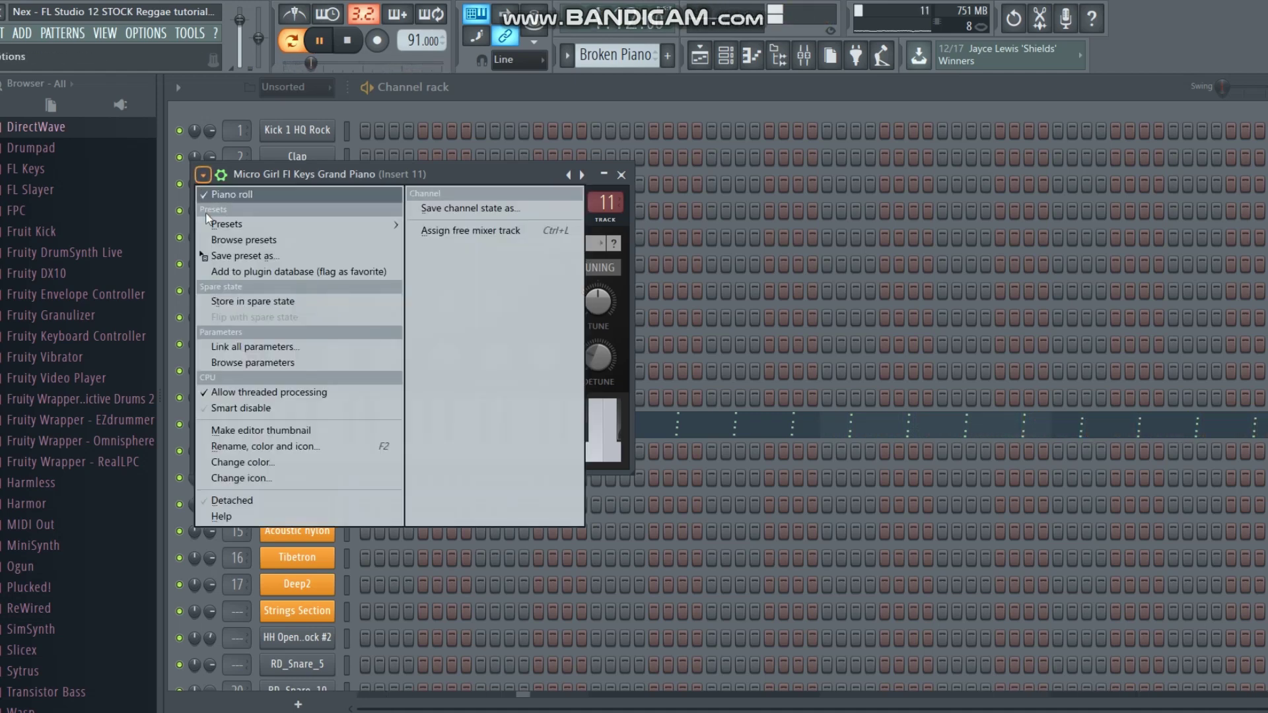
left_click(208, 240)
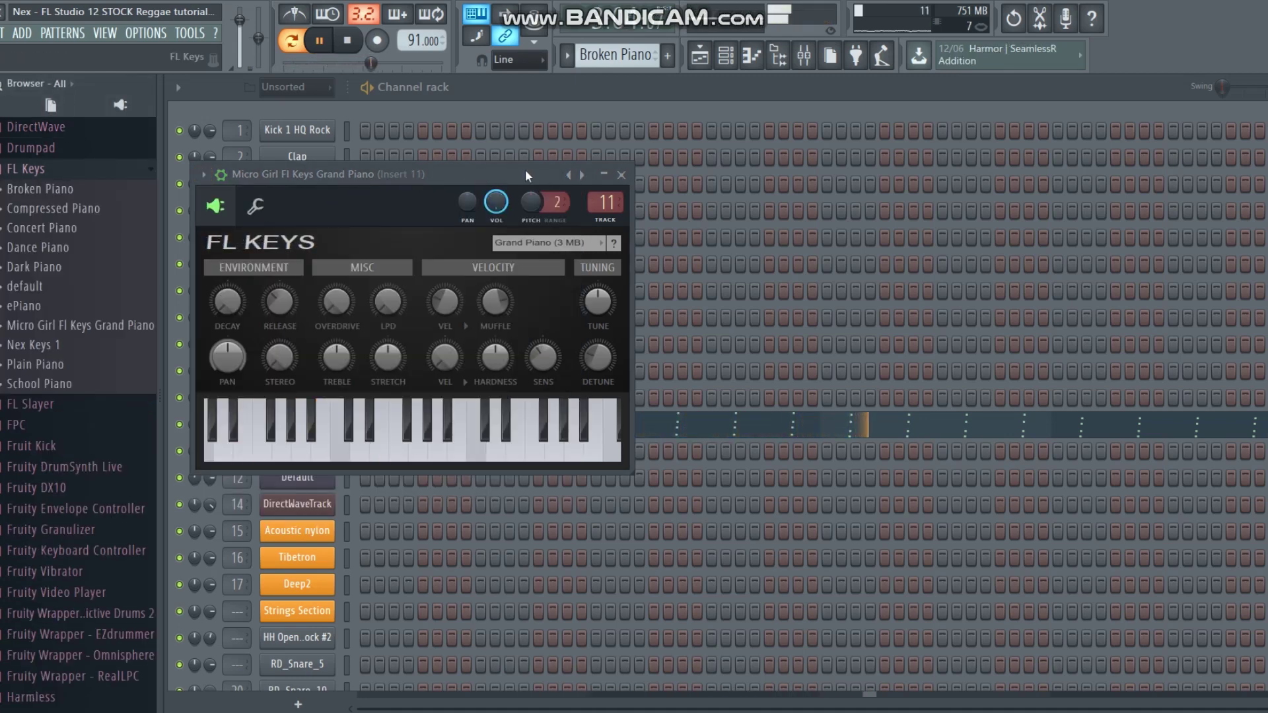
left_click(620, 176)
Remove Fruity Reeverb 2 from slot 3 and Fruity delay 2 from slot 4 of the piano's Insert 11 mixer track.
left_click(803, 56)
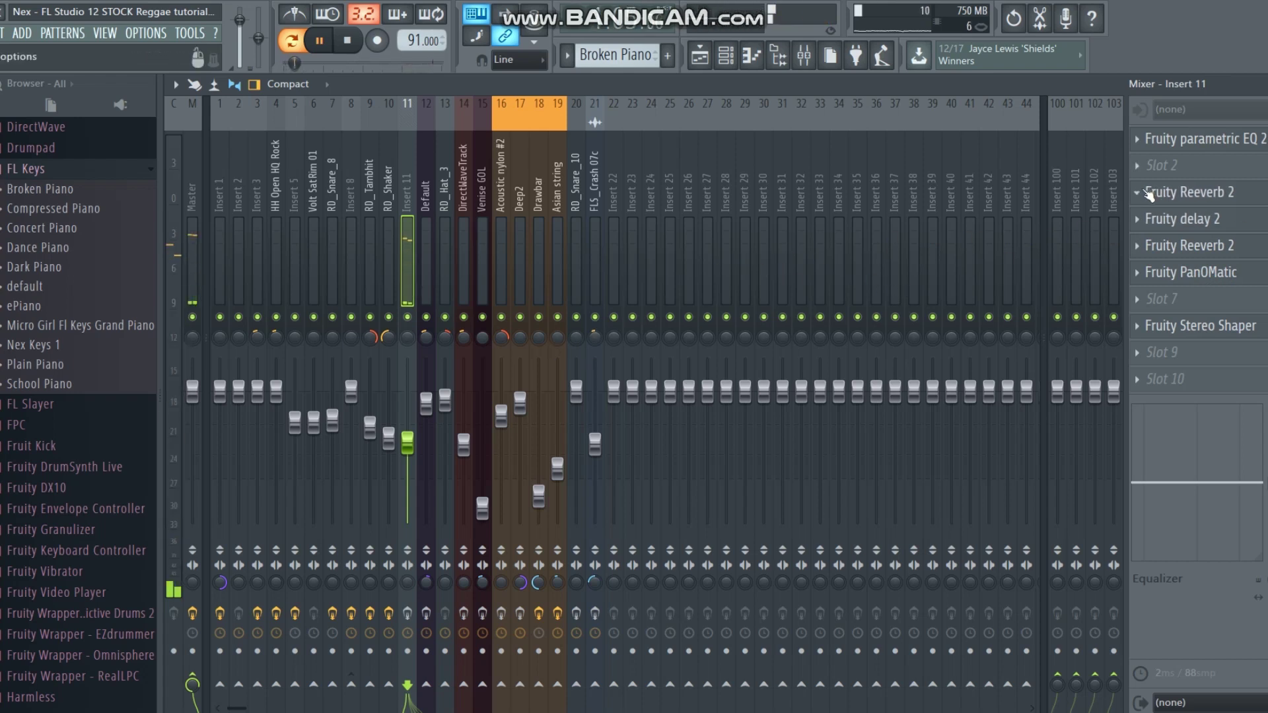
left_click(1137, 192)
mouse_move(1140, 218)
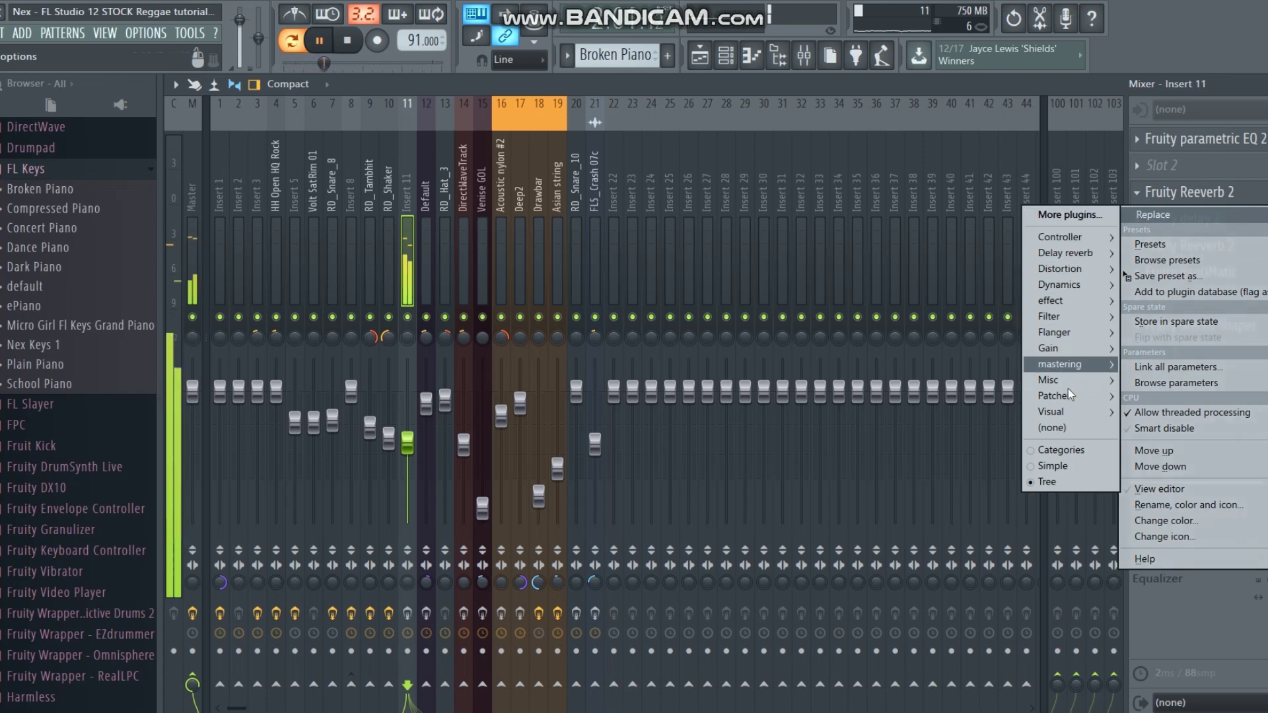
left_click(1069, 428)
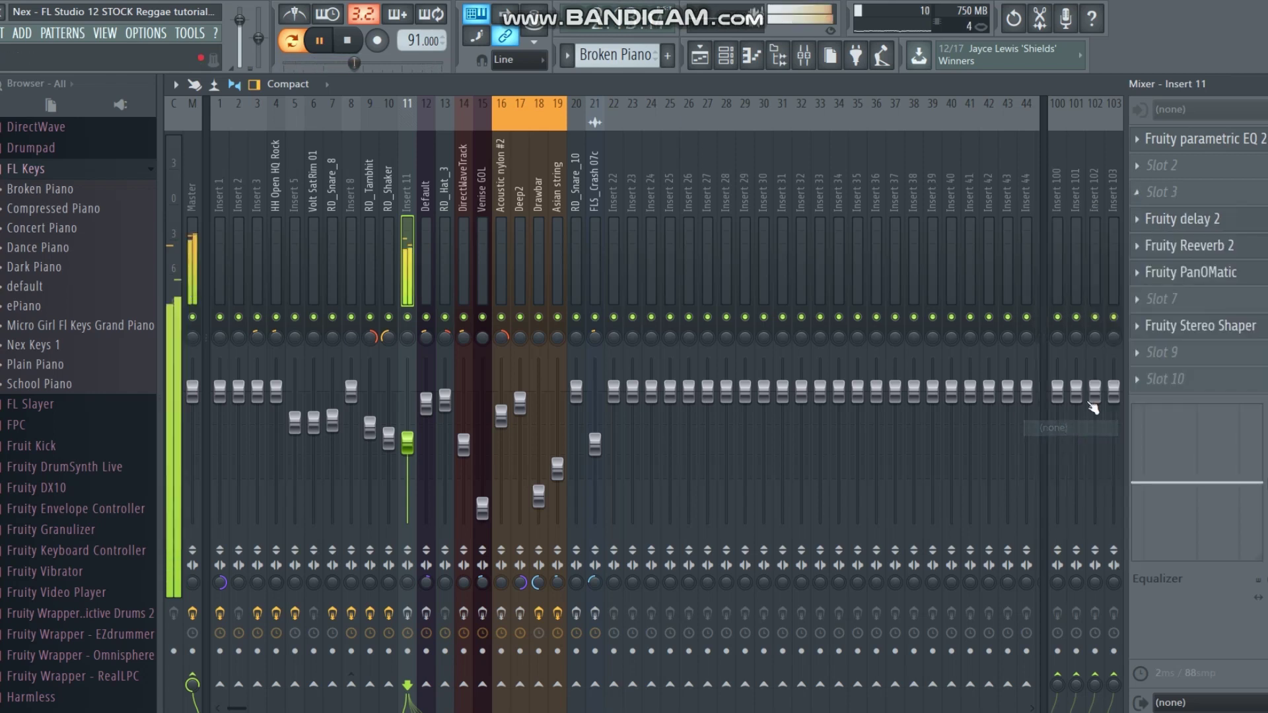
left_click(1147, 228)
mouse_move(1152, 271)
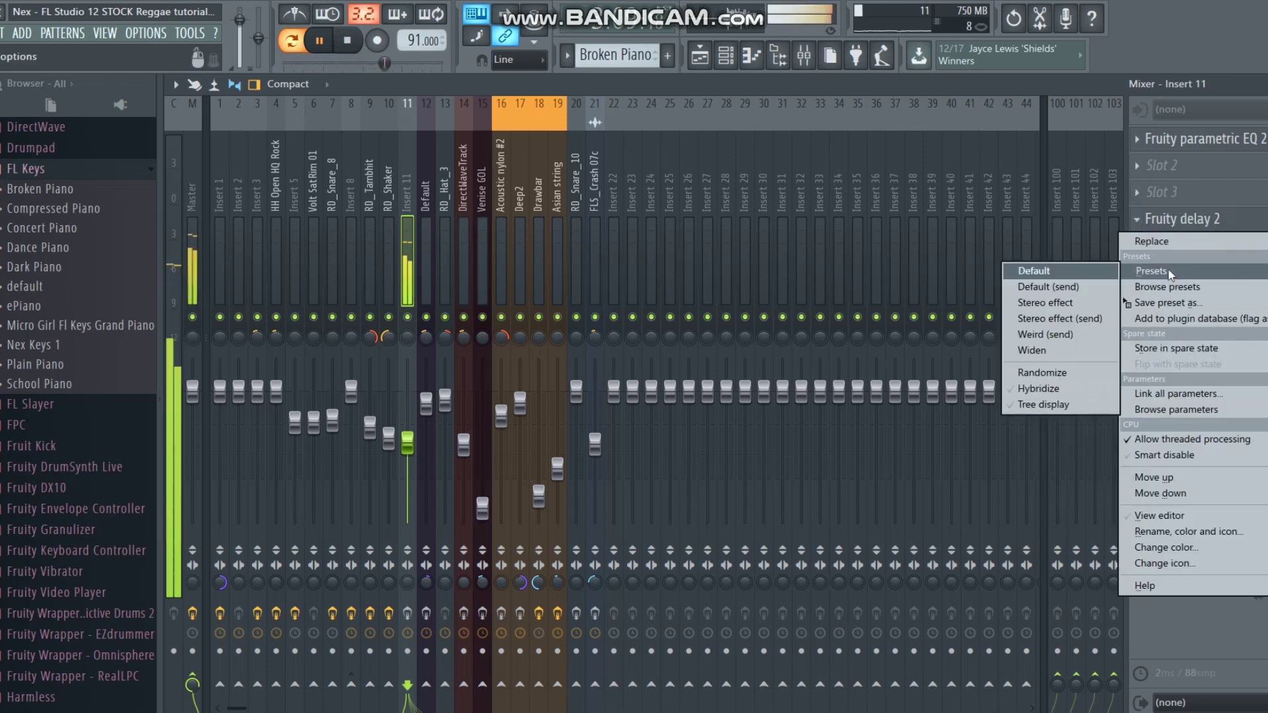
mouse_move(1155, 243)
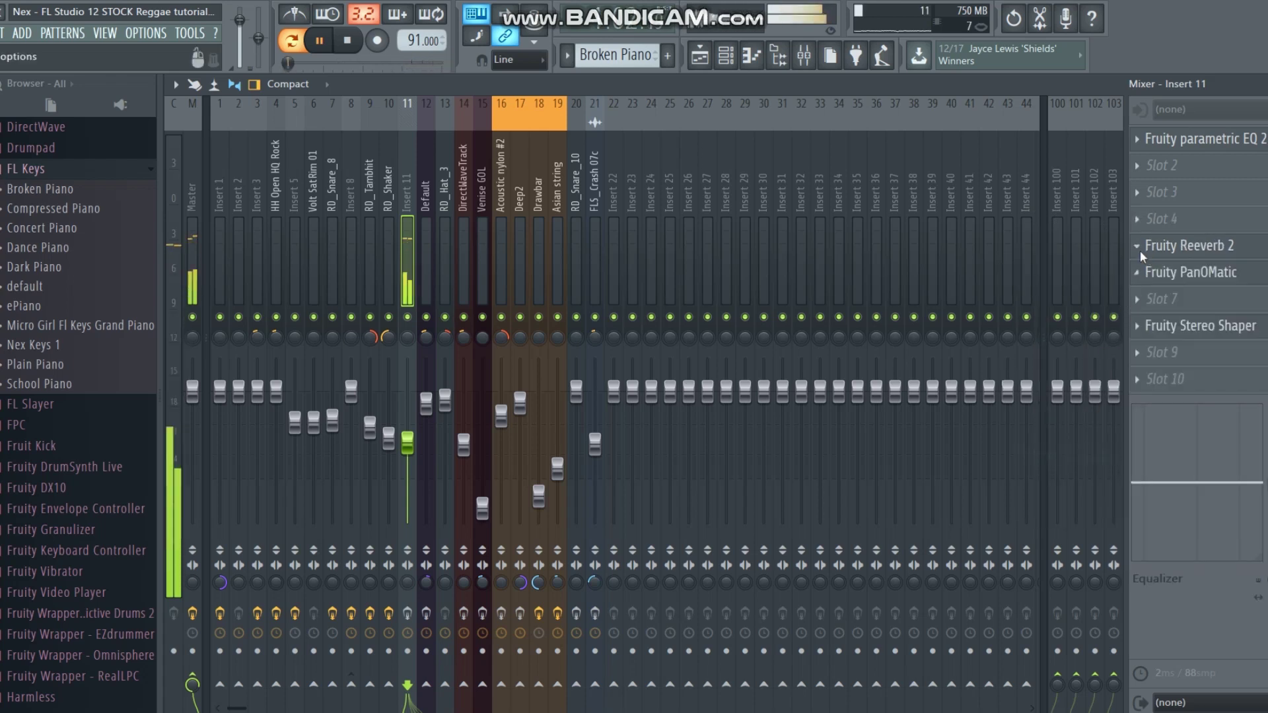
Clear the remaining Fruity Reeverb 2, Fruity PanOMatic and Fruity Stereo Shaper effects from slots 5, 6 and 8 of Insert 11.
left_click(1139, 248)
mouse_move(1138, 275)
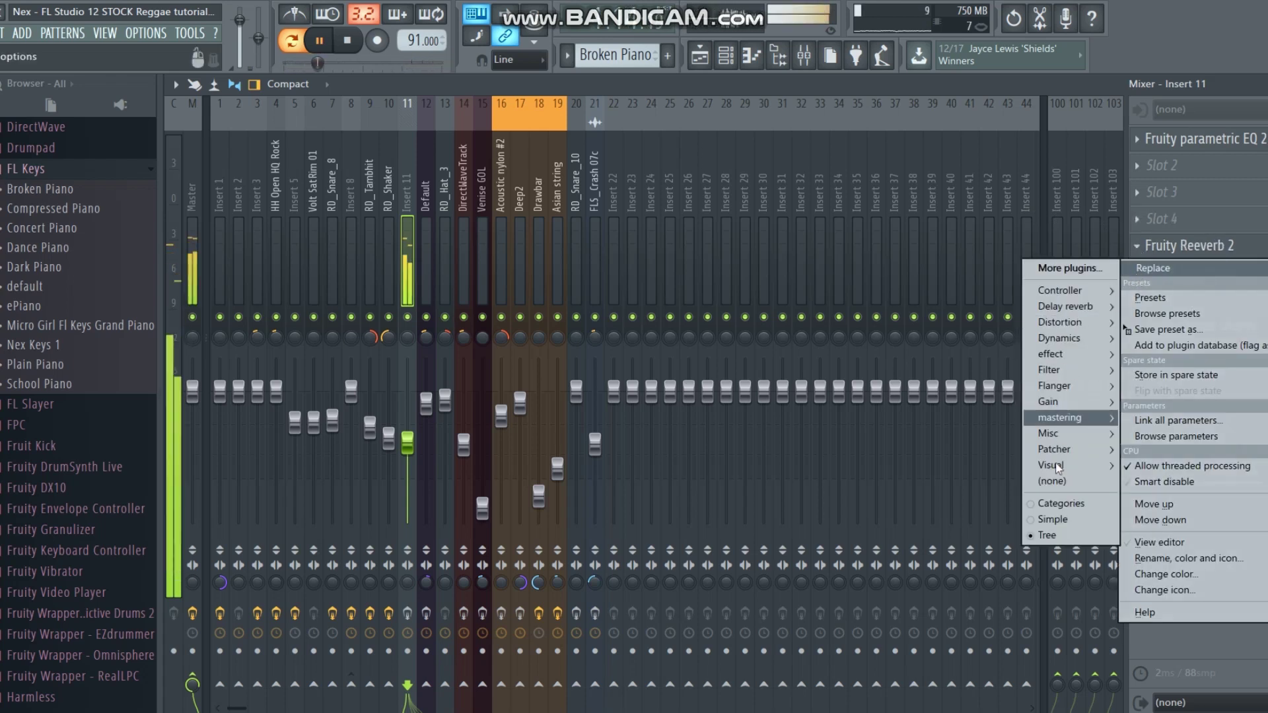
left_click(1053, 482)
left_click(1139, 283)
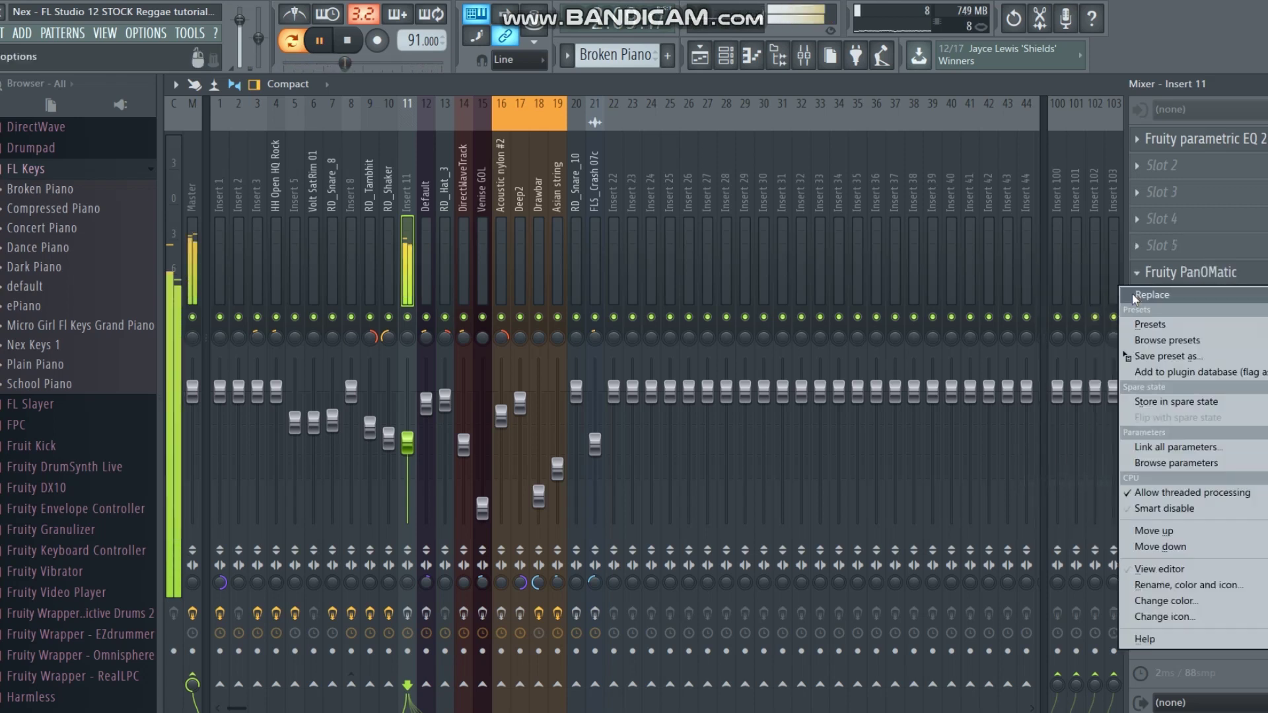
mouse_move(1140, 294)
left_click(1054, 508)
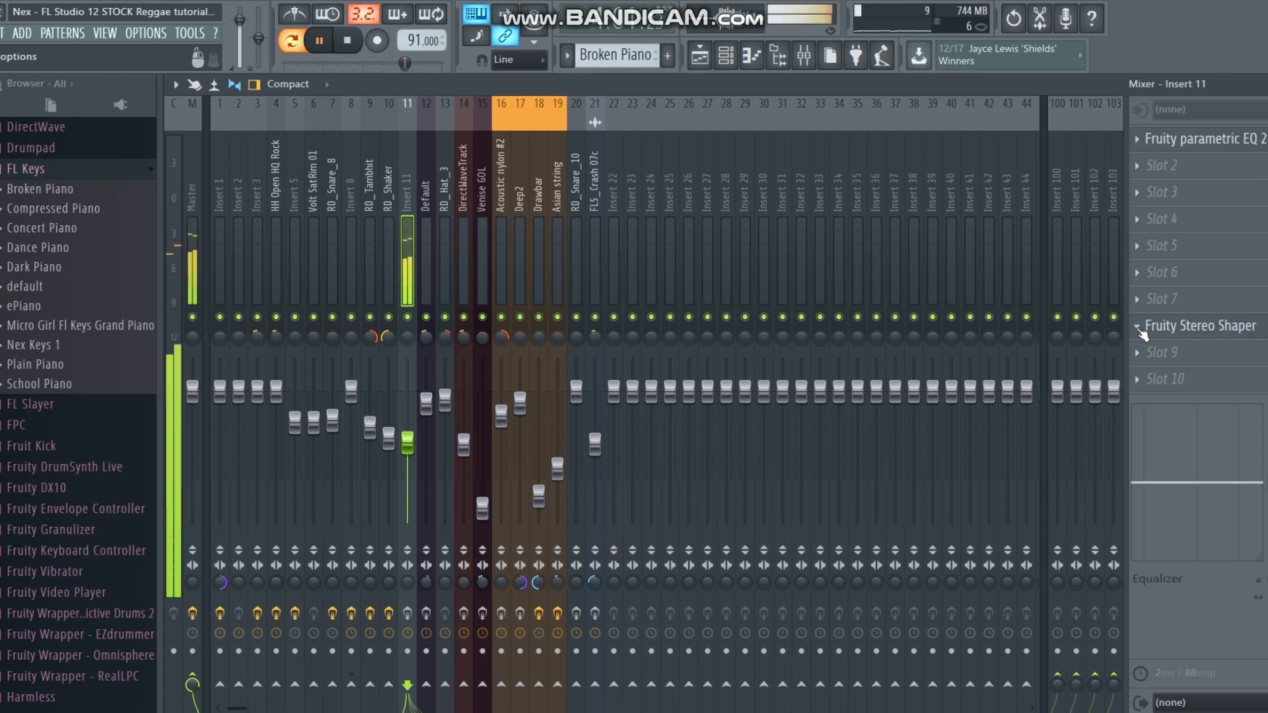
left_click(1138, 328)
mouse_move(1142, 350)
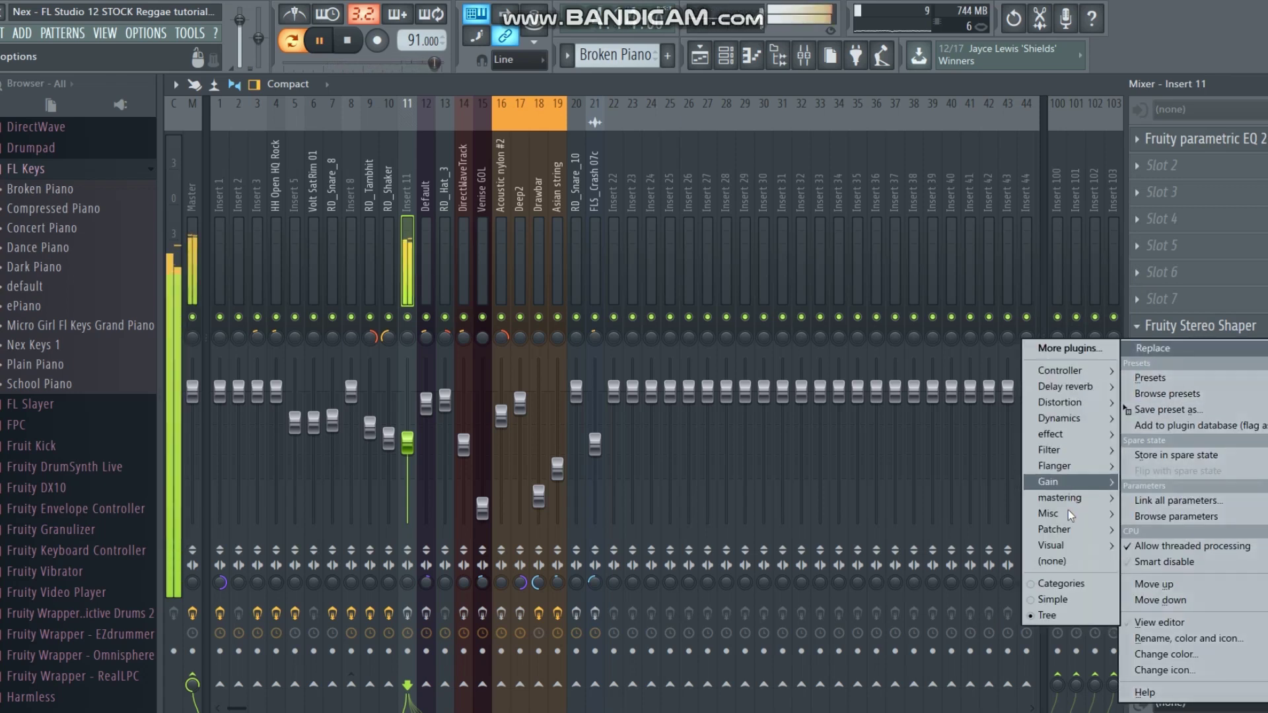
left_click(1061, 561)
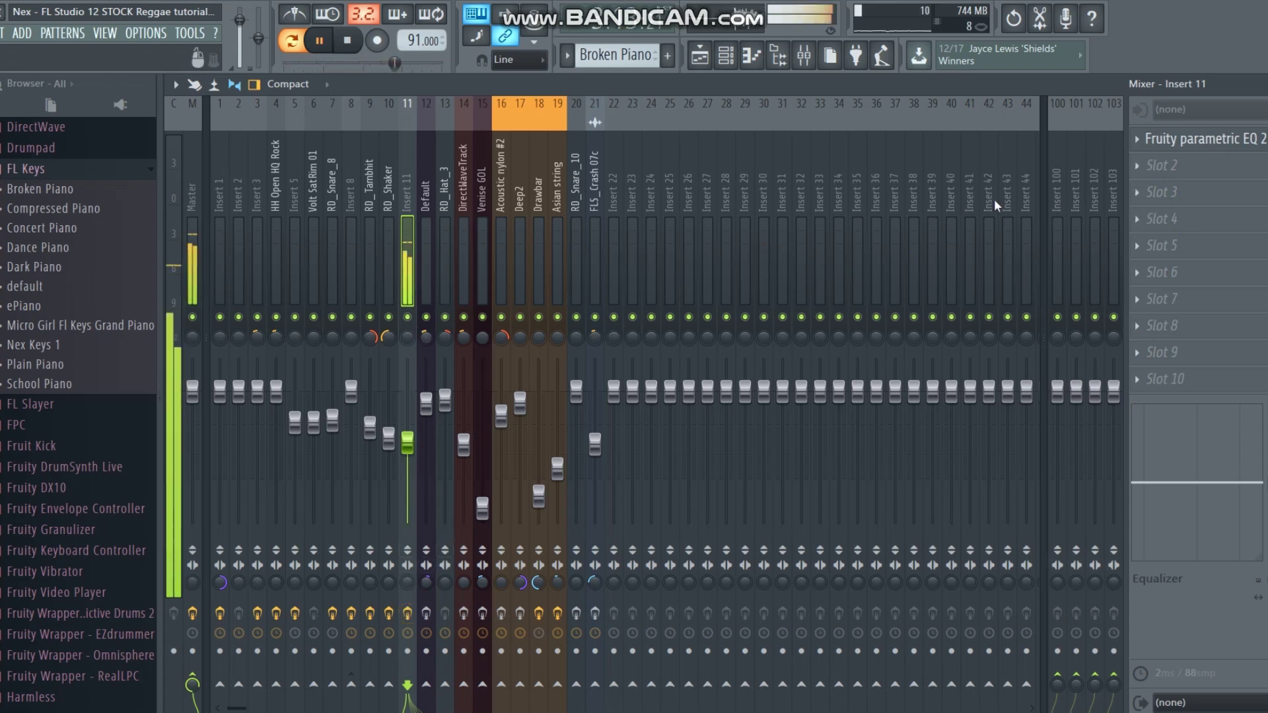
Examine the Fruity parametric EQ 2 curve on the piano's Insert 11 mixer track.
left_click(1225, 145)
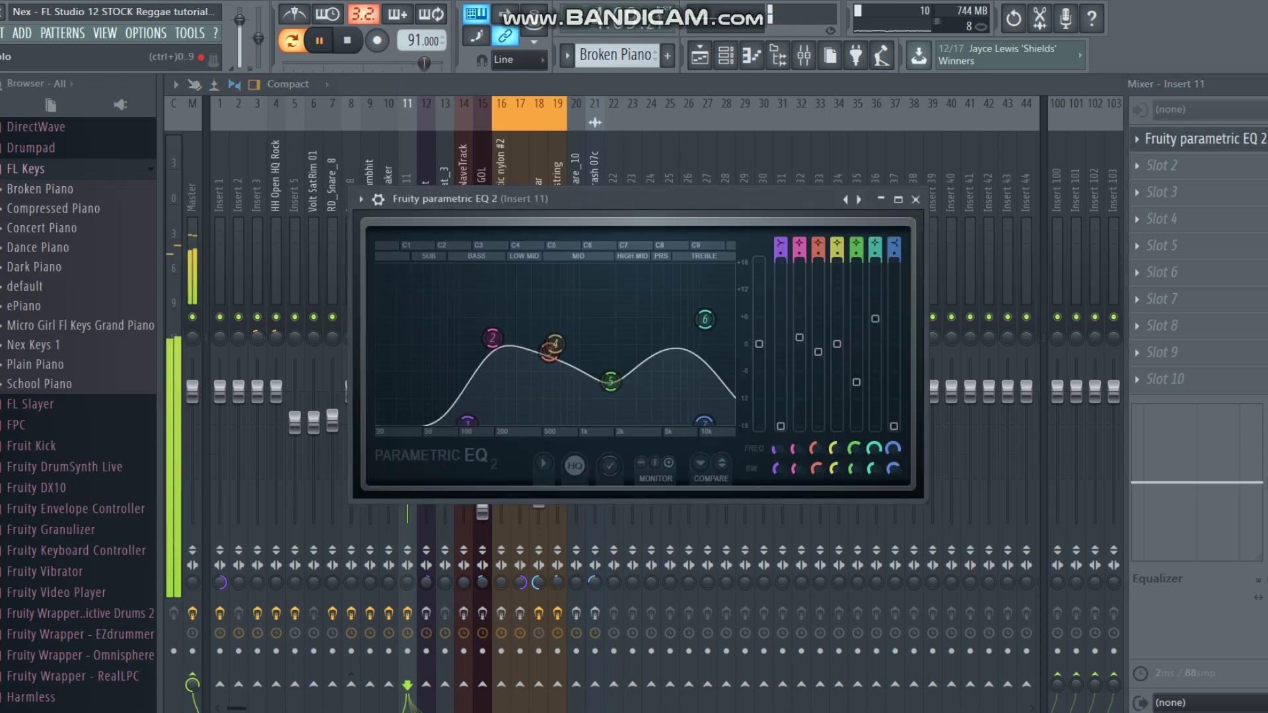
left_click(1239, 147)
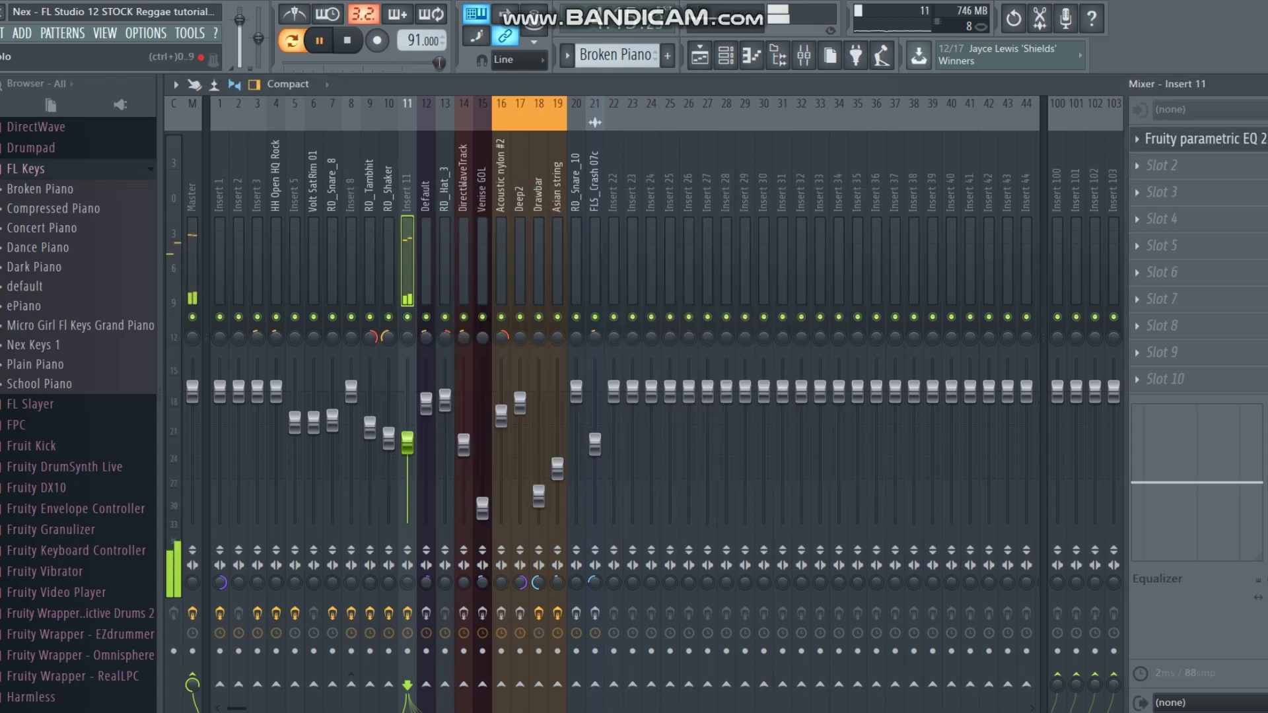
left_click(1240, 150)
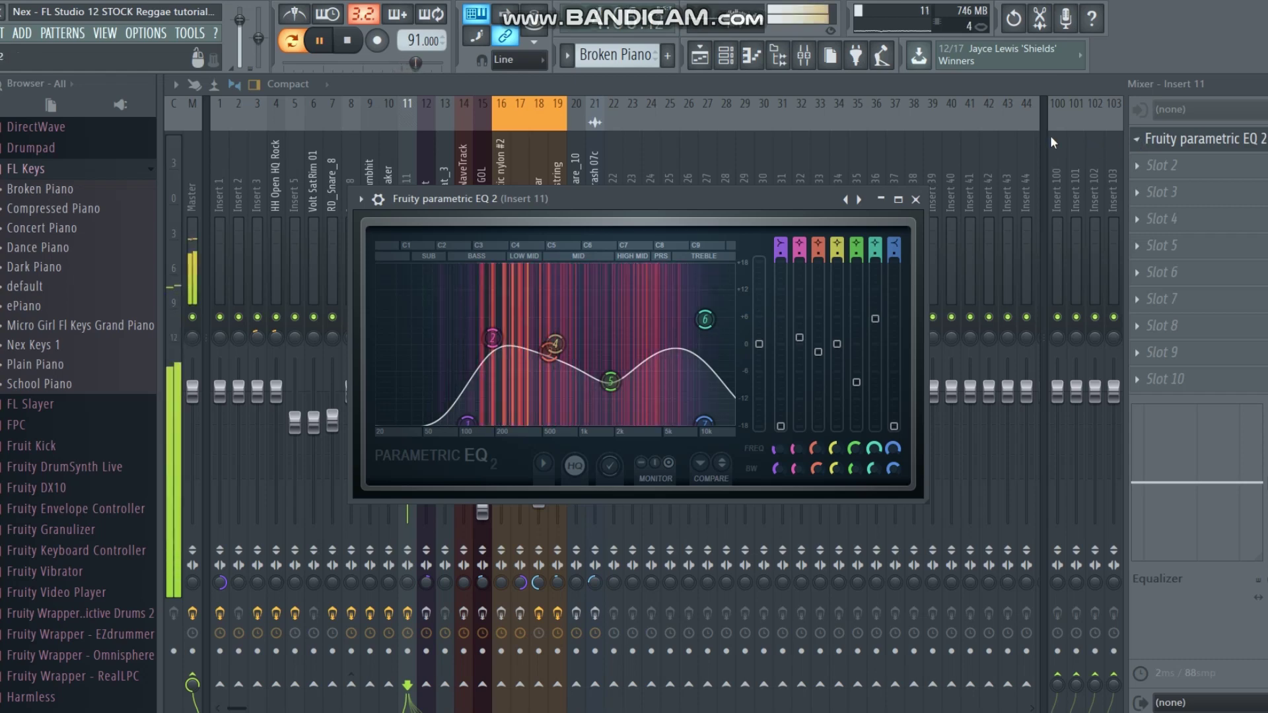
Inspect how the piano chord notes in bars 3 and 4 are offset from each other in the piano roll.
left_click(700, 57)
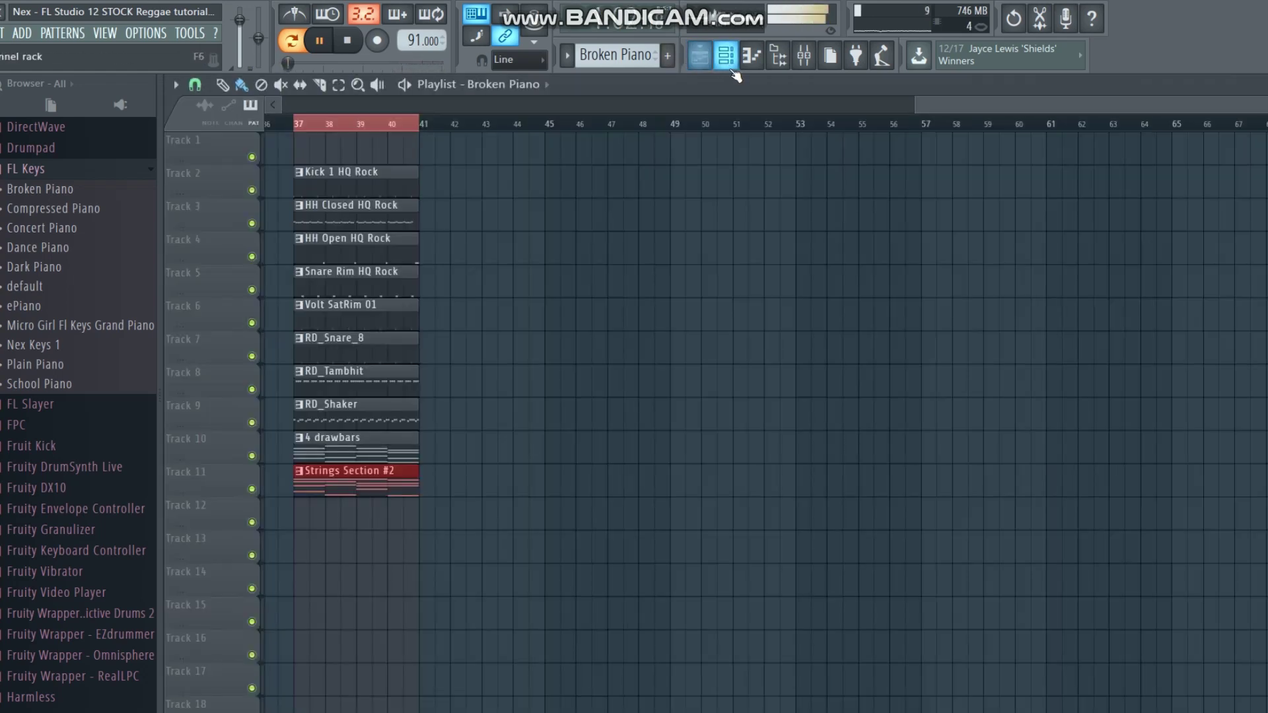
left_click(752, 58)
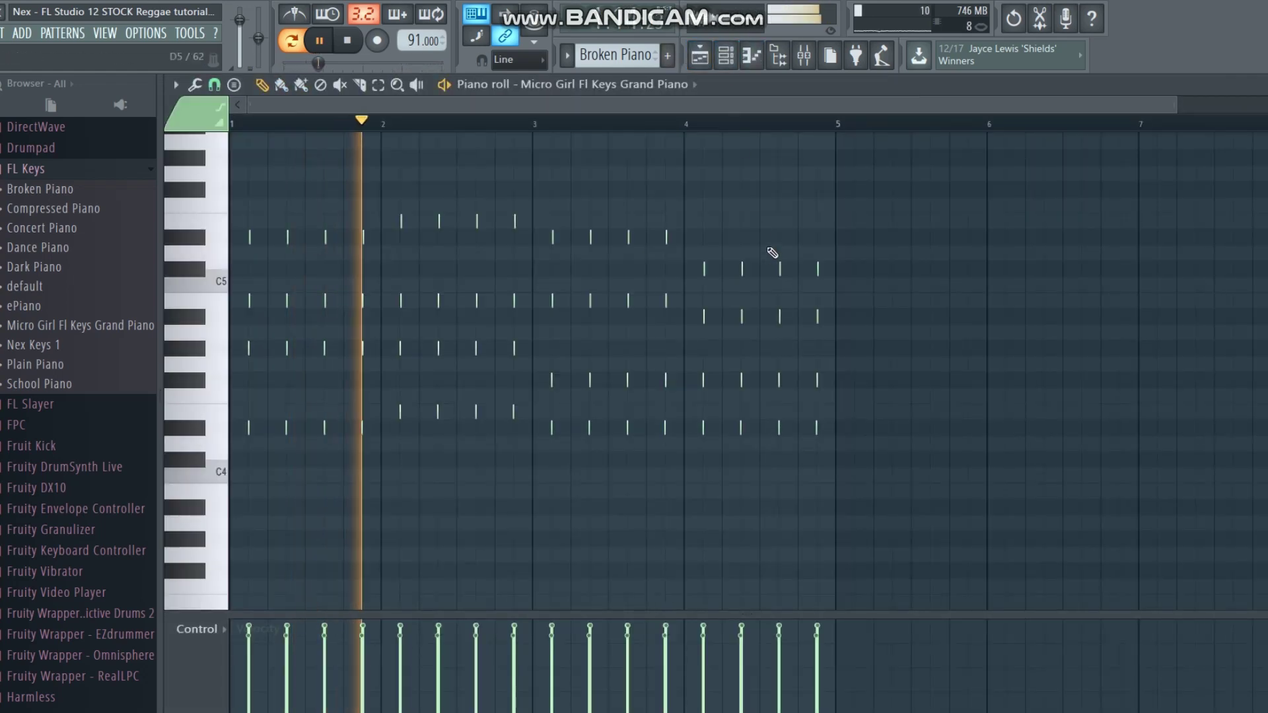
scroll(757, 141, "up", 5)
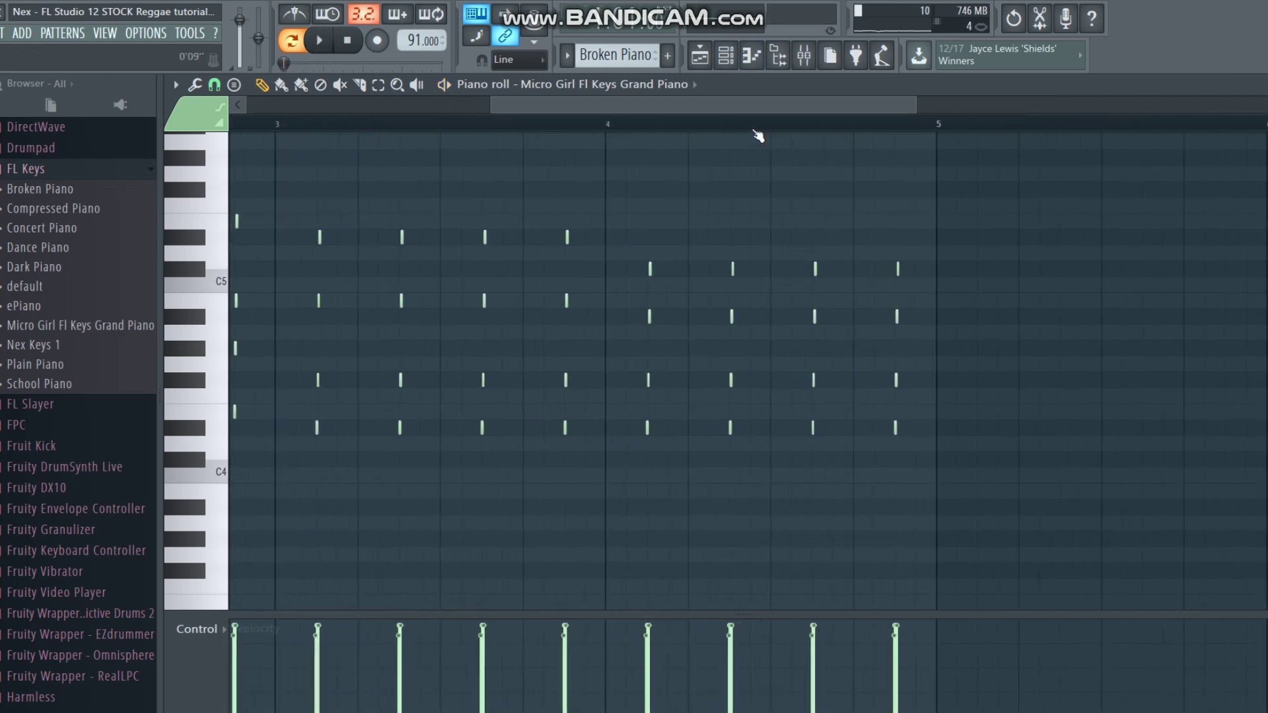
left_click(541, 378)
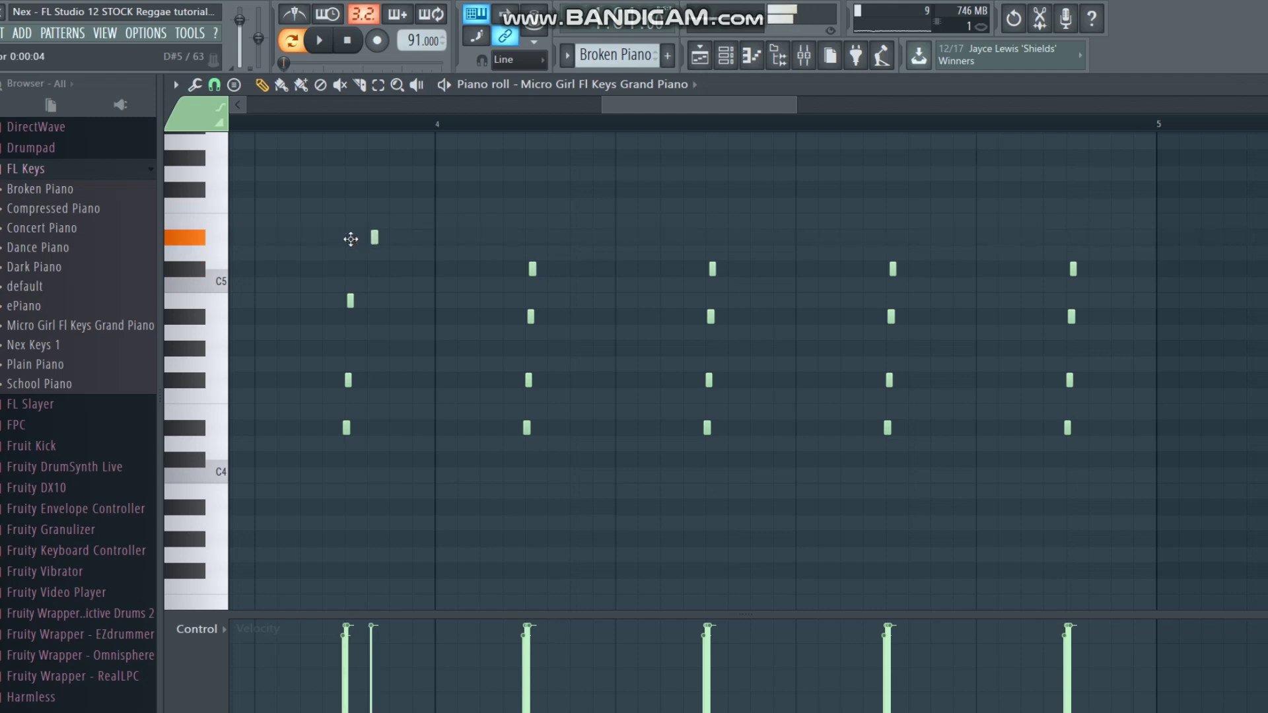
scroll(674, 129, "down", 6)
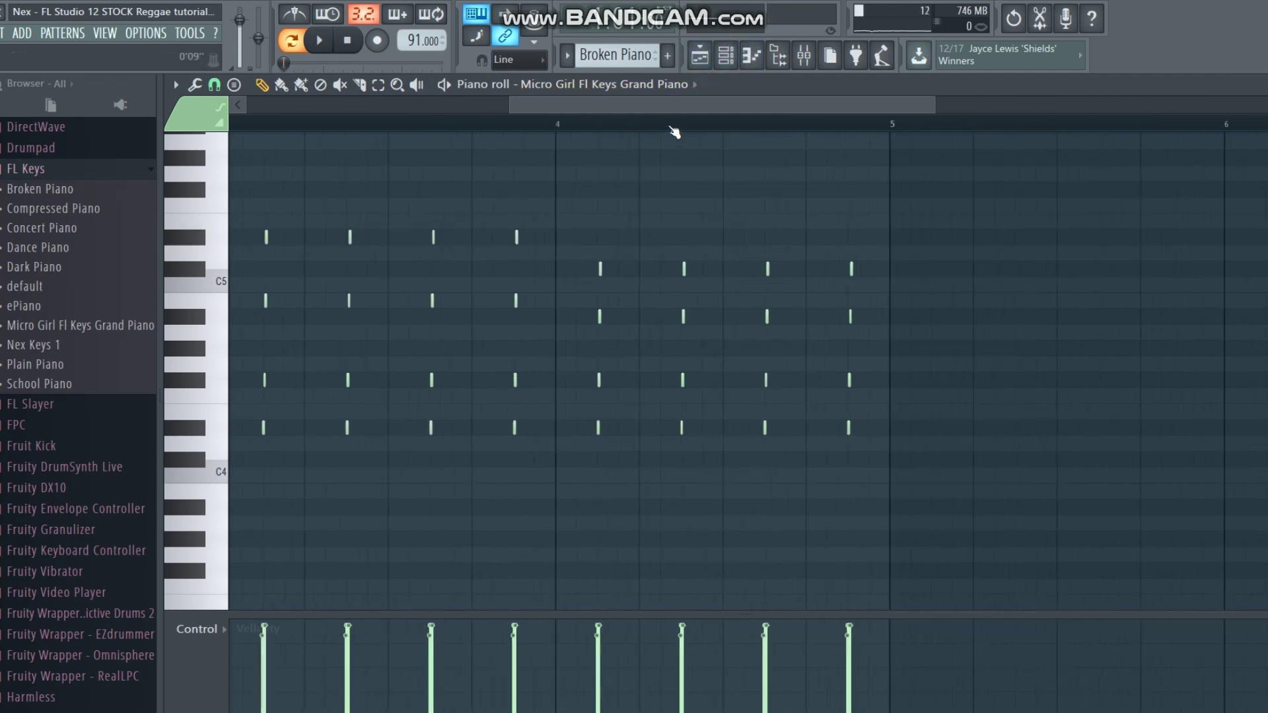
left_click_drag(565, 118, 533, 125)
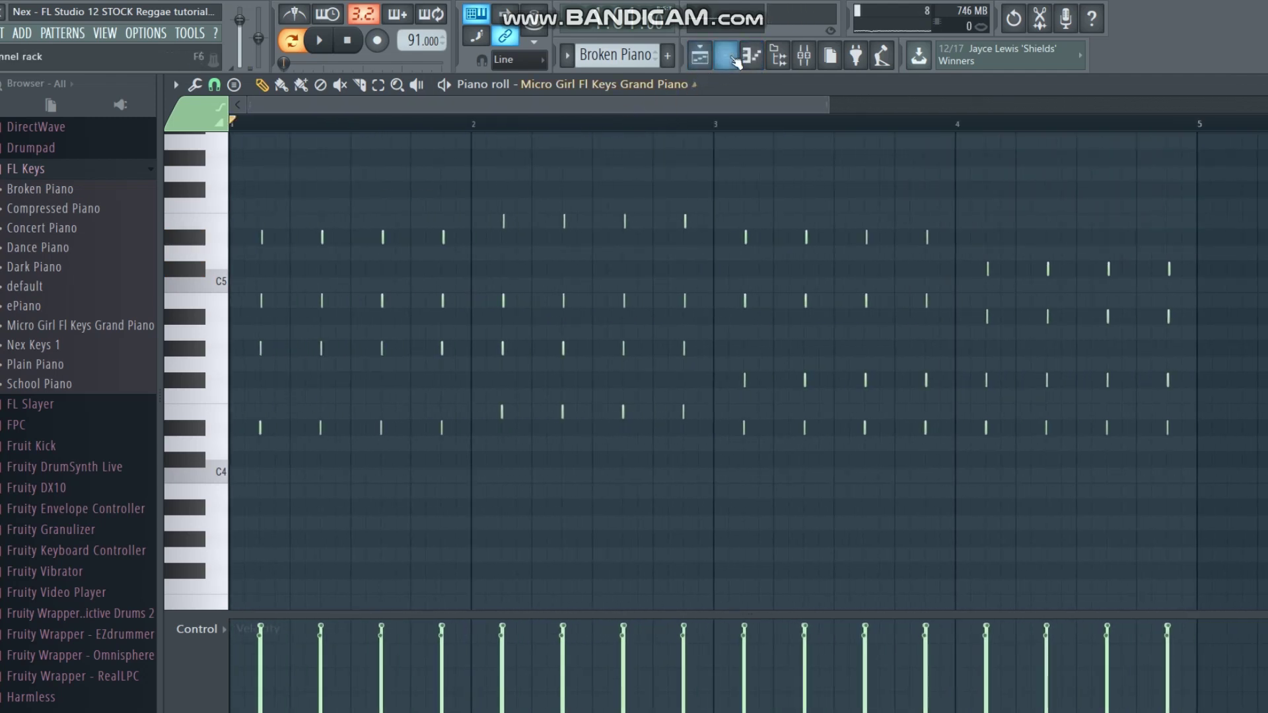
Place the Broken Piano pattern on Track 12 at bar 37, play the song from there and watch the mixer levels.
left_click(726, 58)
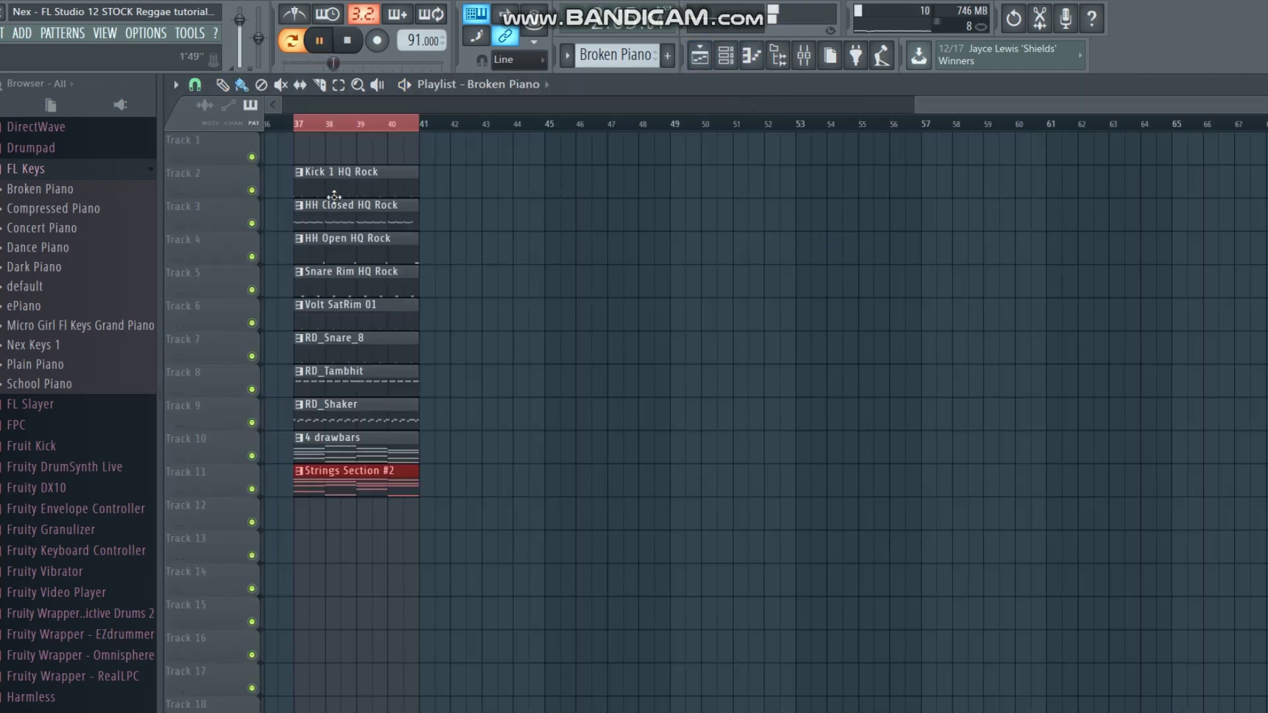
left_click(298, 516)
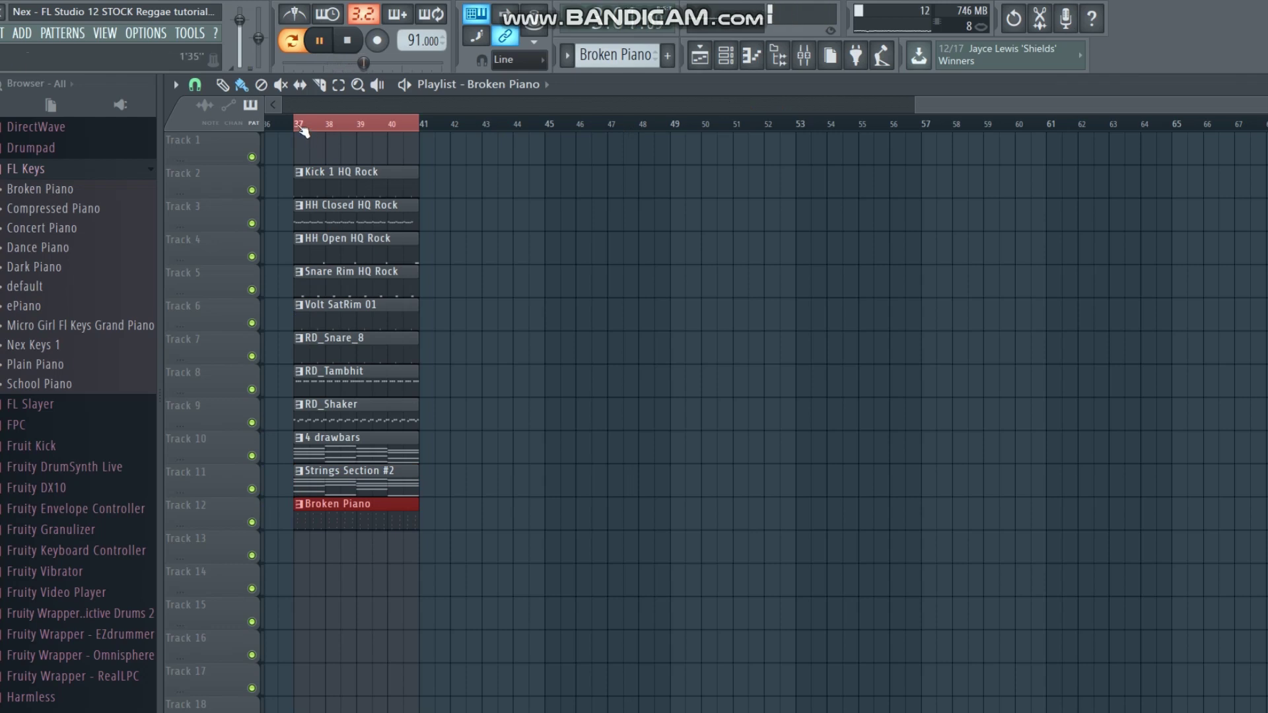
left_click(299, 127)
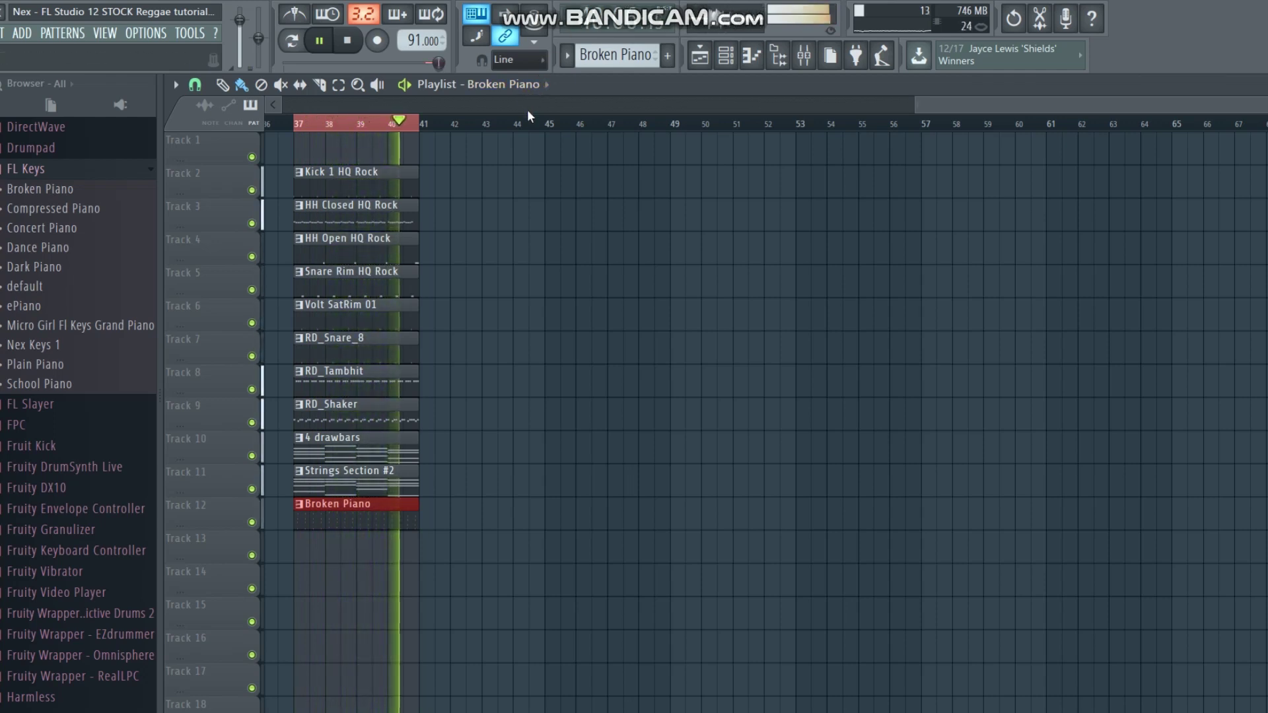
left_click(804, 55)
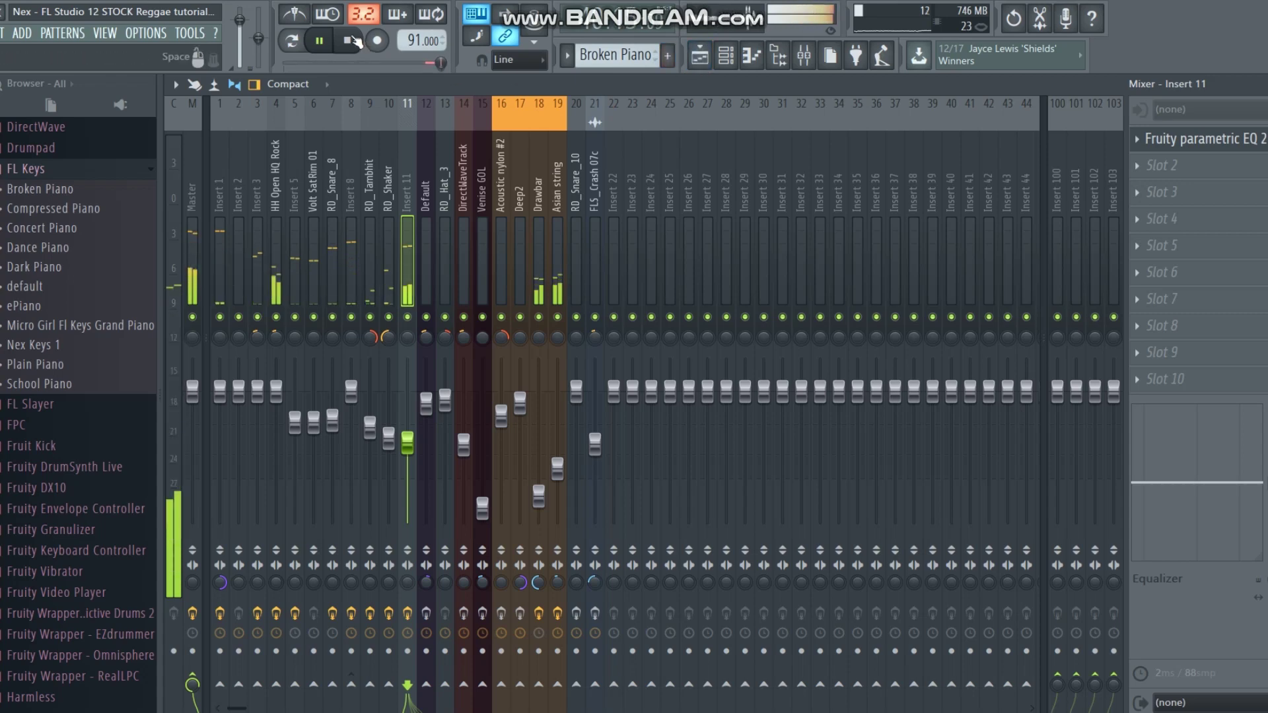
Stop the song and select the RD_Hat pattern.
left_click(350, 41)
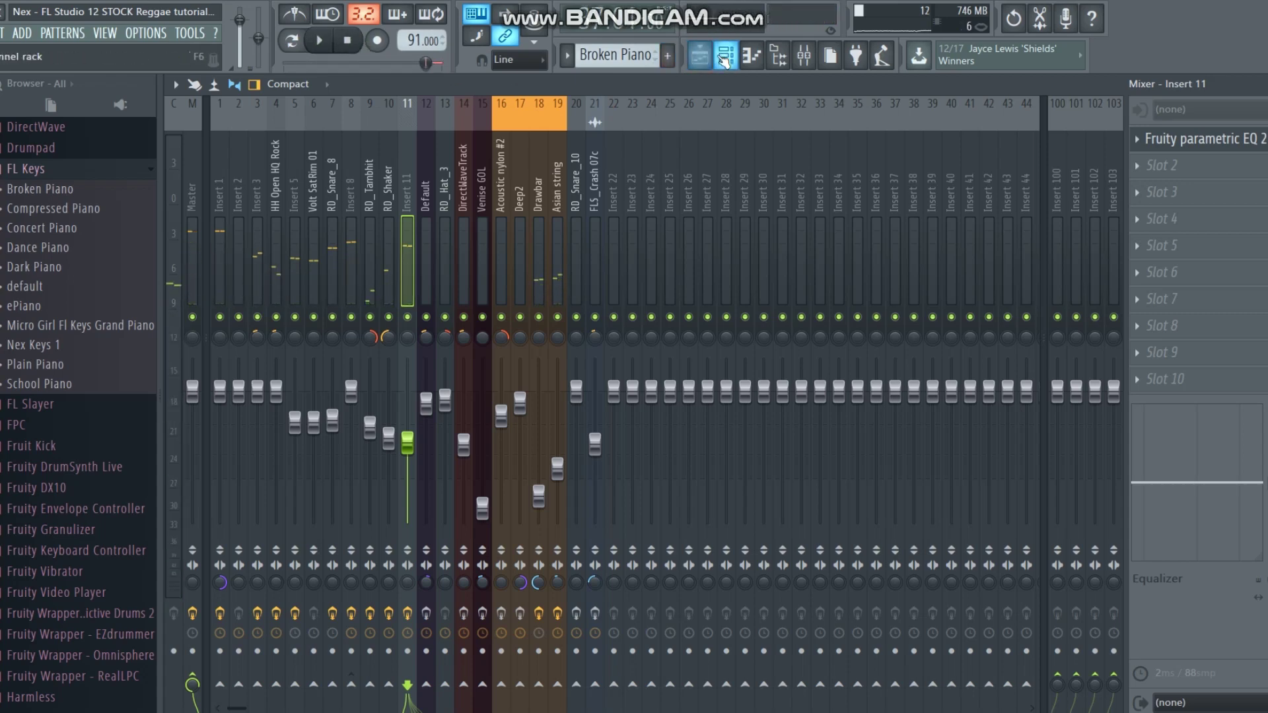
left_click(725, 58)
left_click(567, 56)
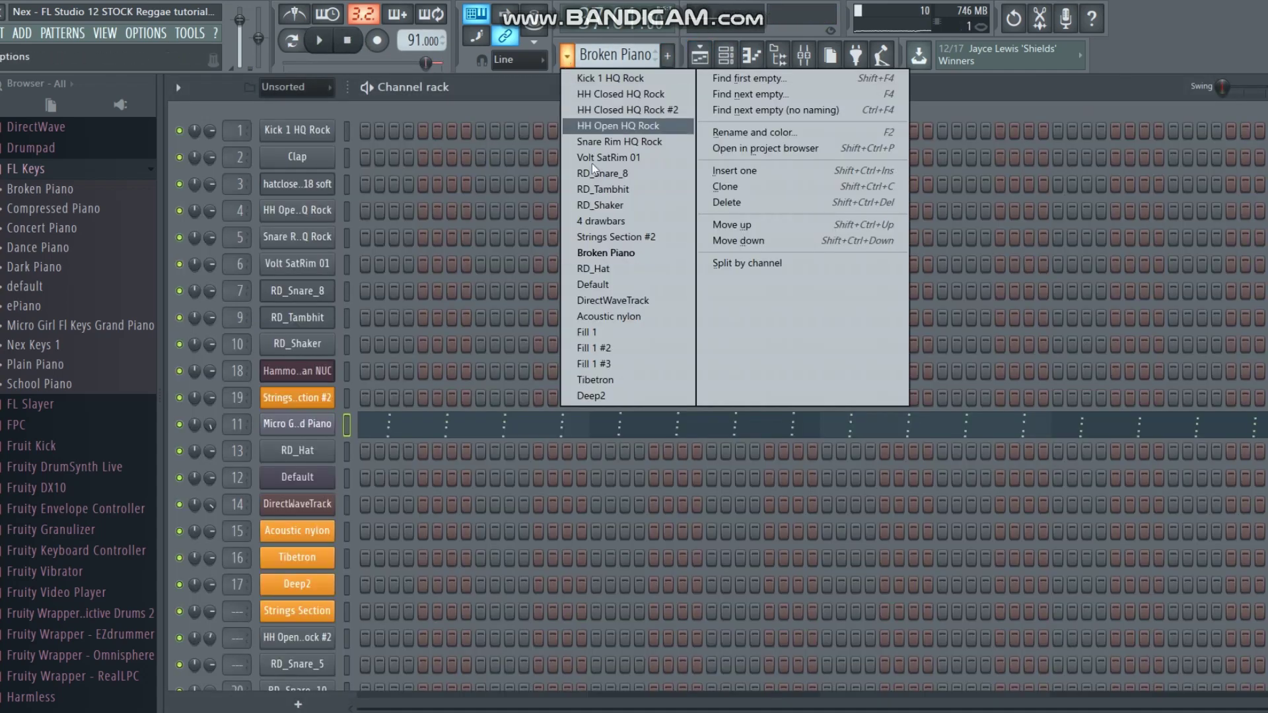
left_click(621, 271)
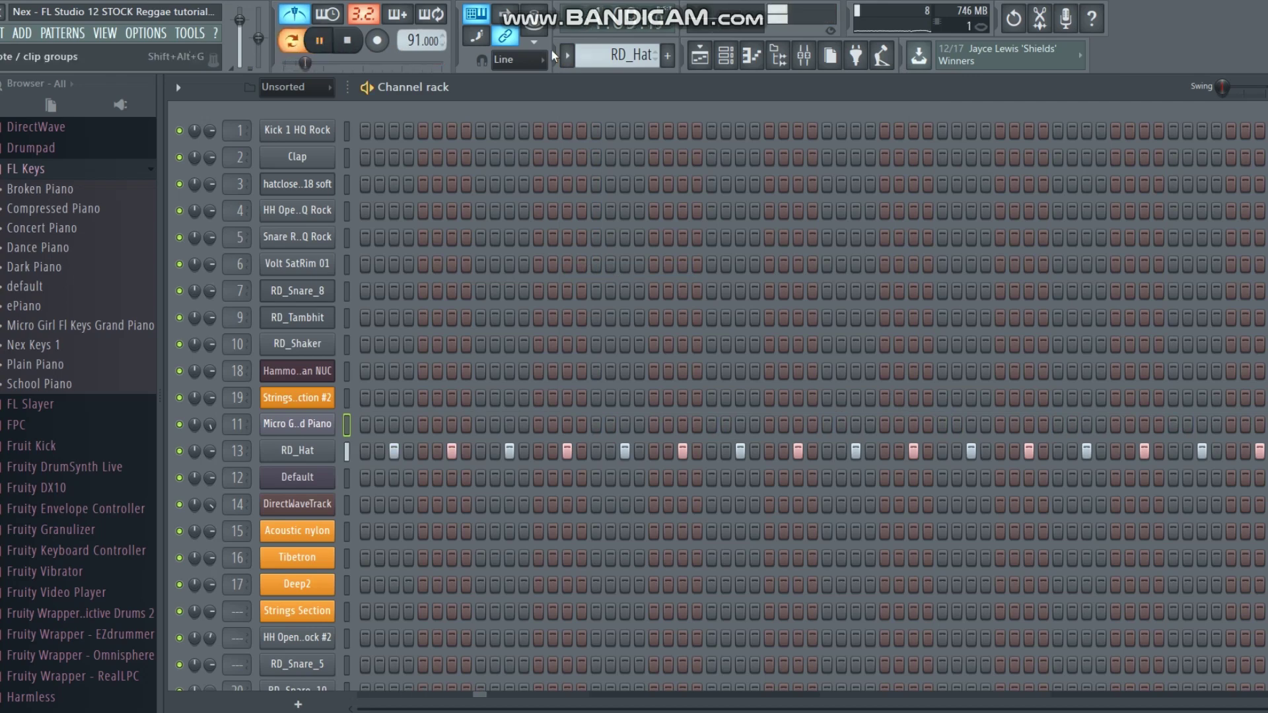
Examine the RD_Hat channel's sample and envelope settings and the pan of its RD_Hat_3 mixer track.
left_click(315, 455)
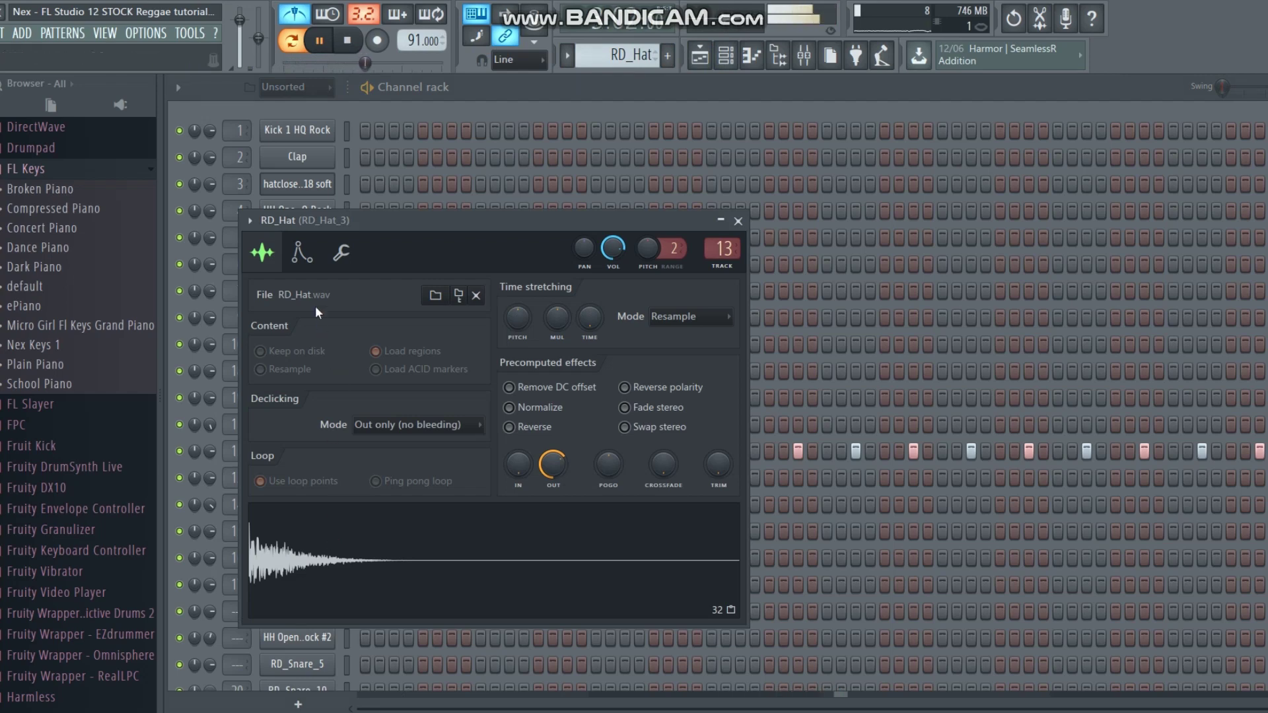
left_click(301, 255)
left_click(264, 254)
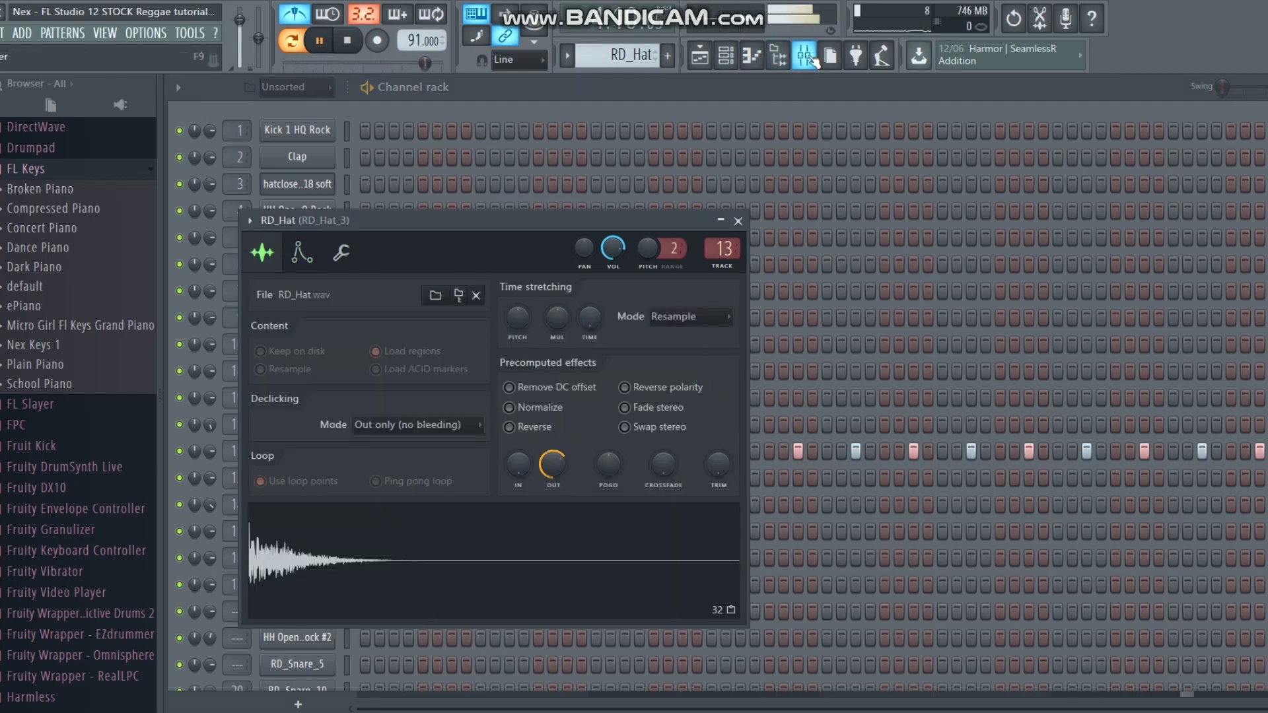
left_click(813, 61)
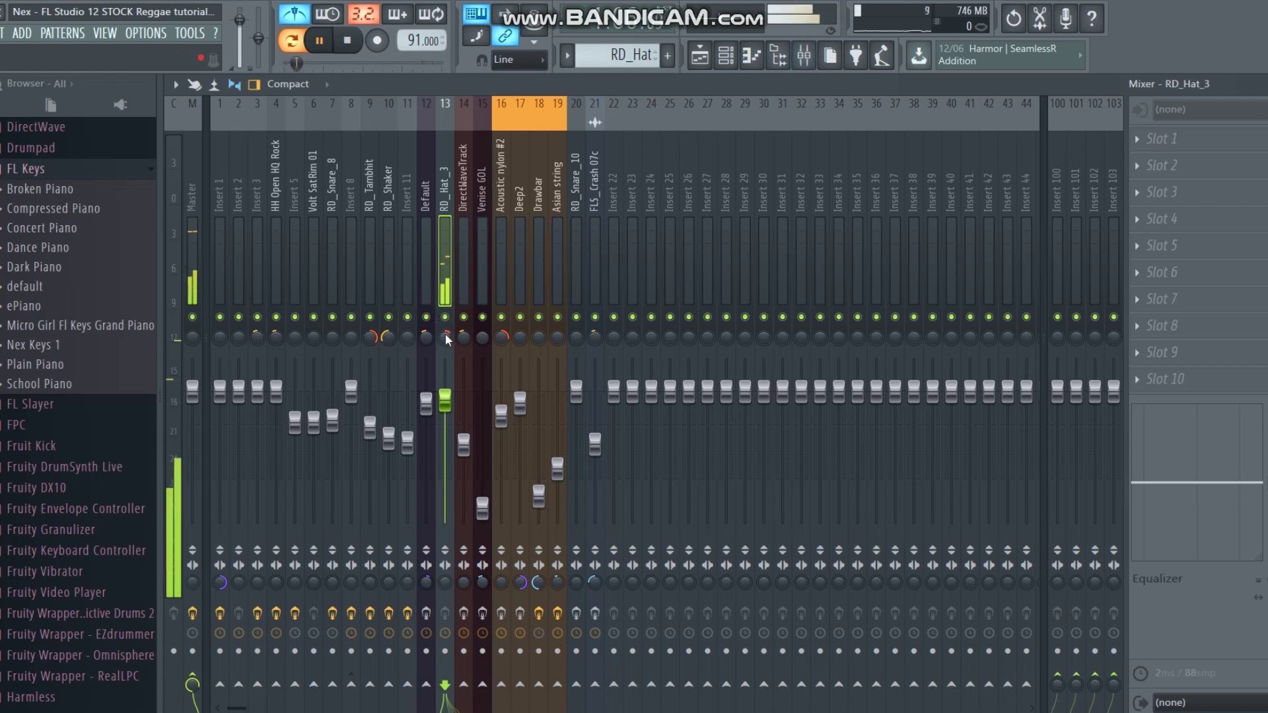
left_click_drag(445, 335, 445, 342)
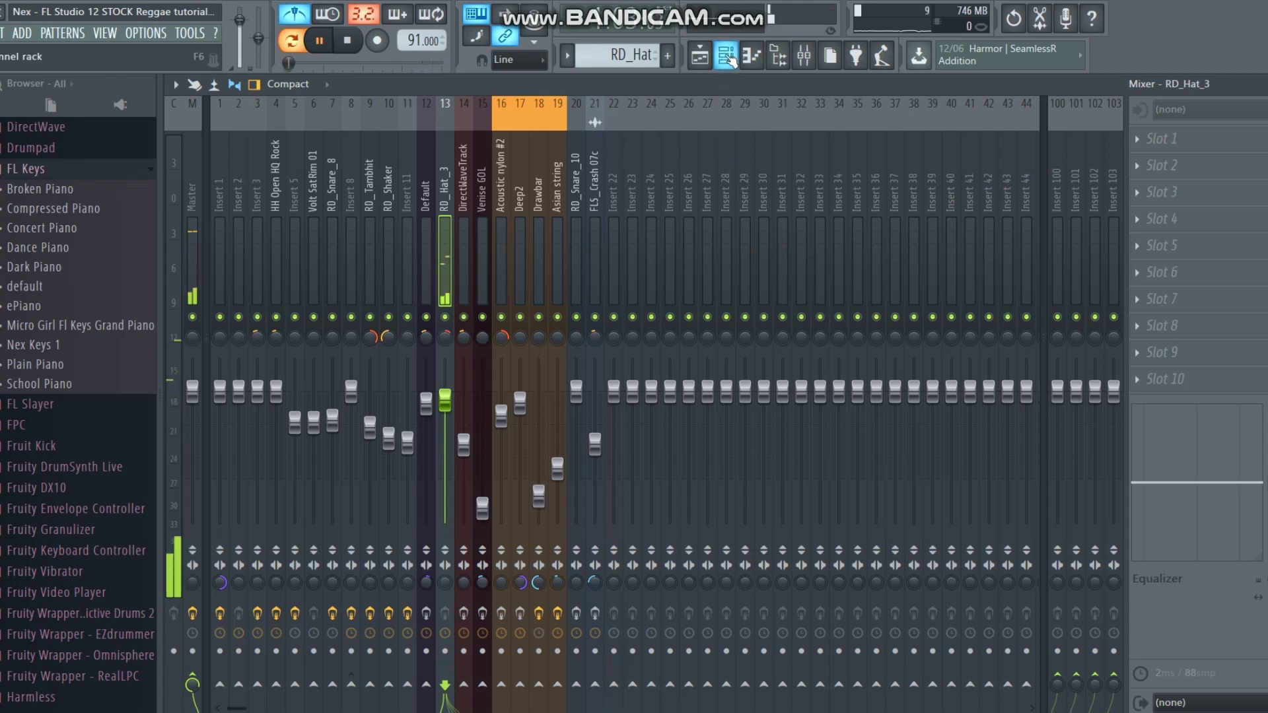
Place the RD_Hat pattern on Track 13 at bar 37 and play the song from there.
left_click(728, 58)
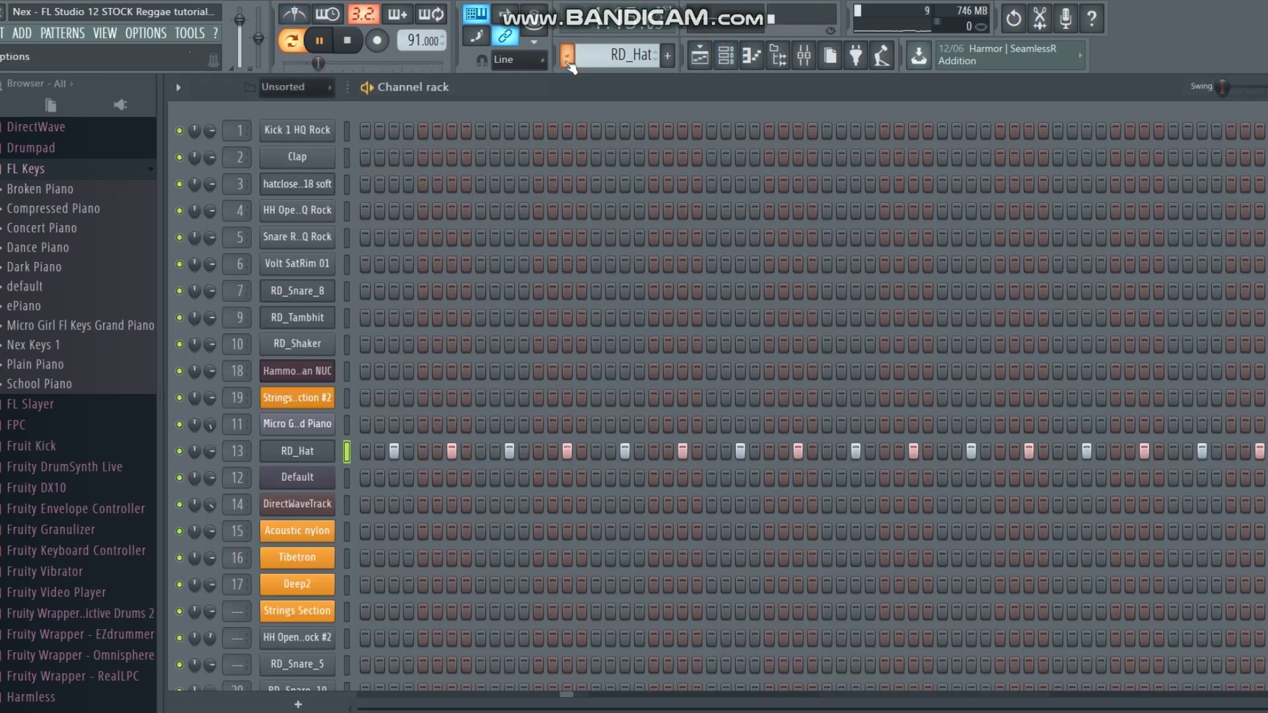
left_click(699, 57)
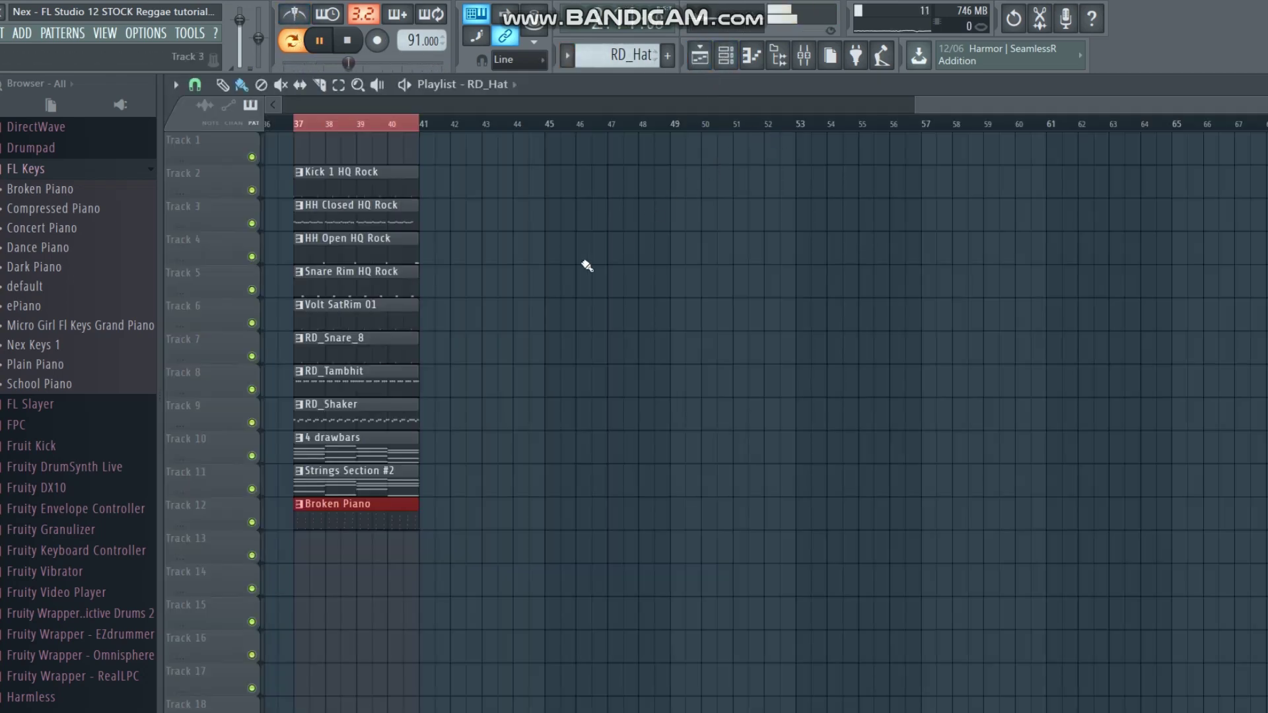
left_click(304, 557)
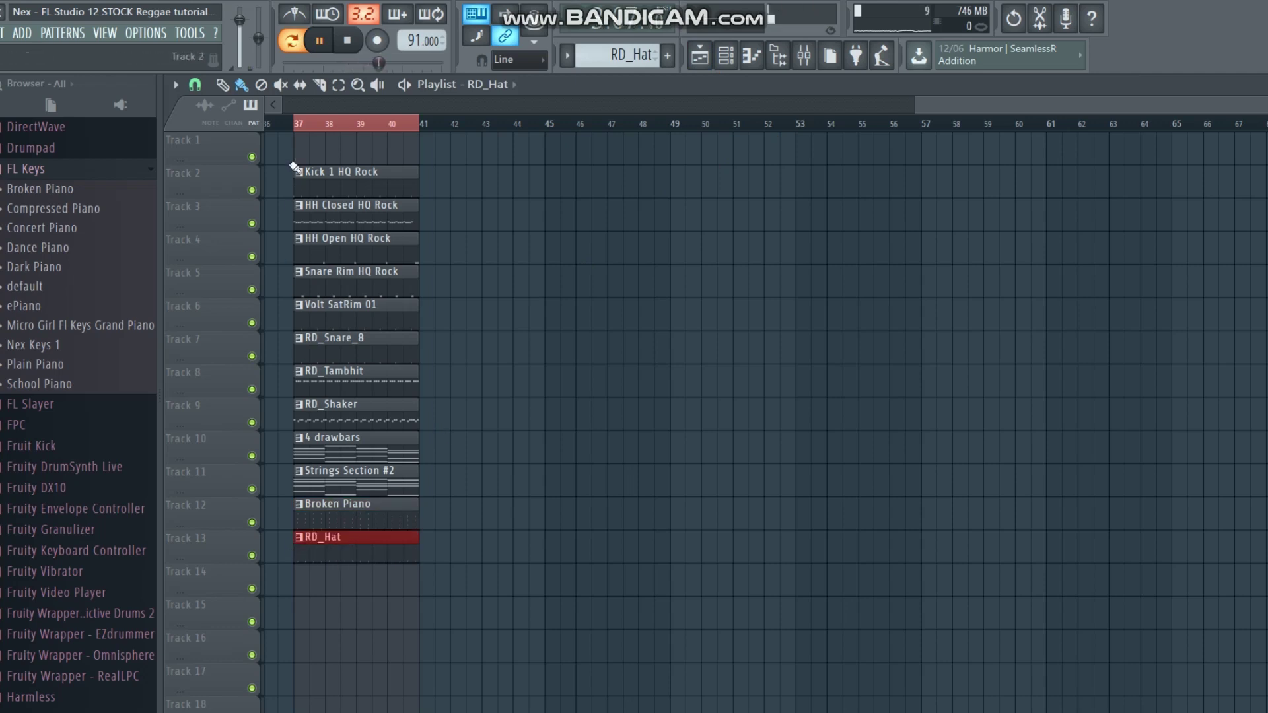
left_click(296, 126)
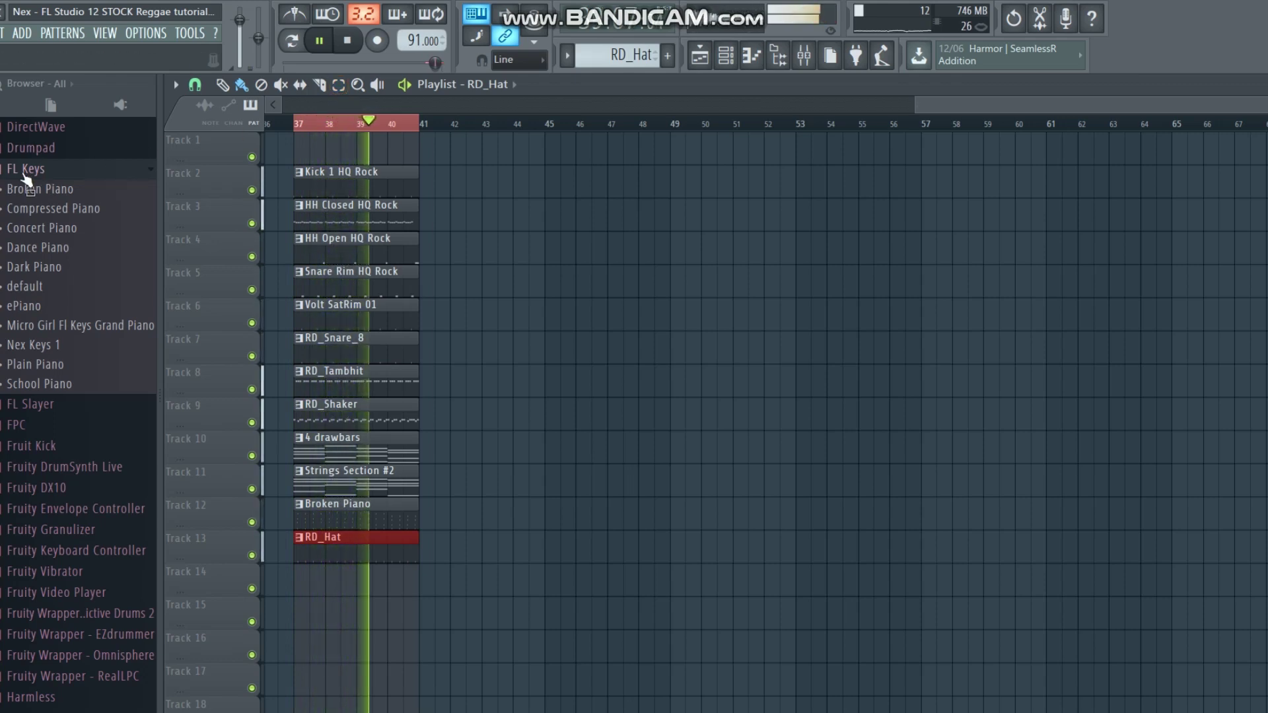
Collapse the FL Keys preset folder in the browser and stop the song.
left_click(26, 169)
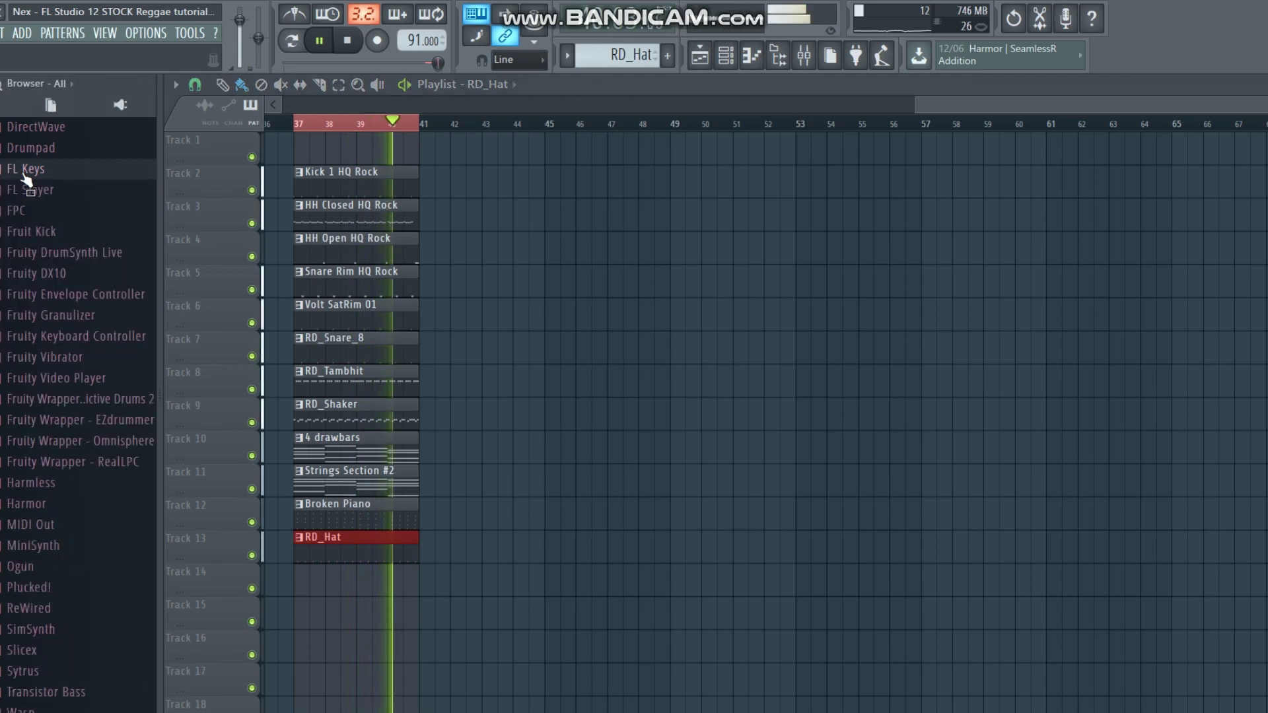
left_click(349, 42)
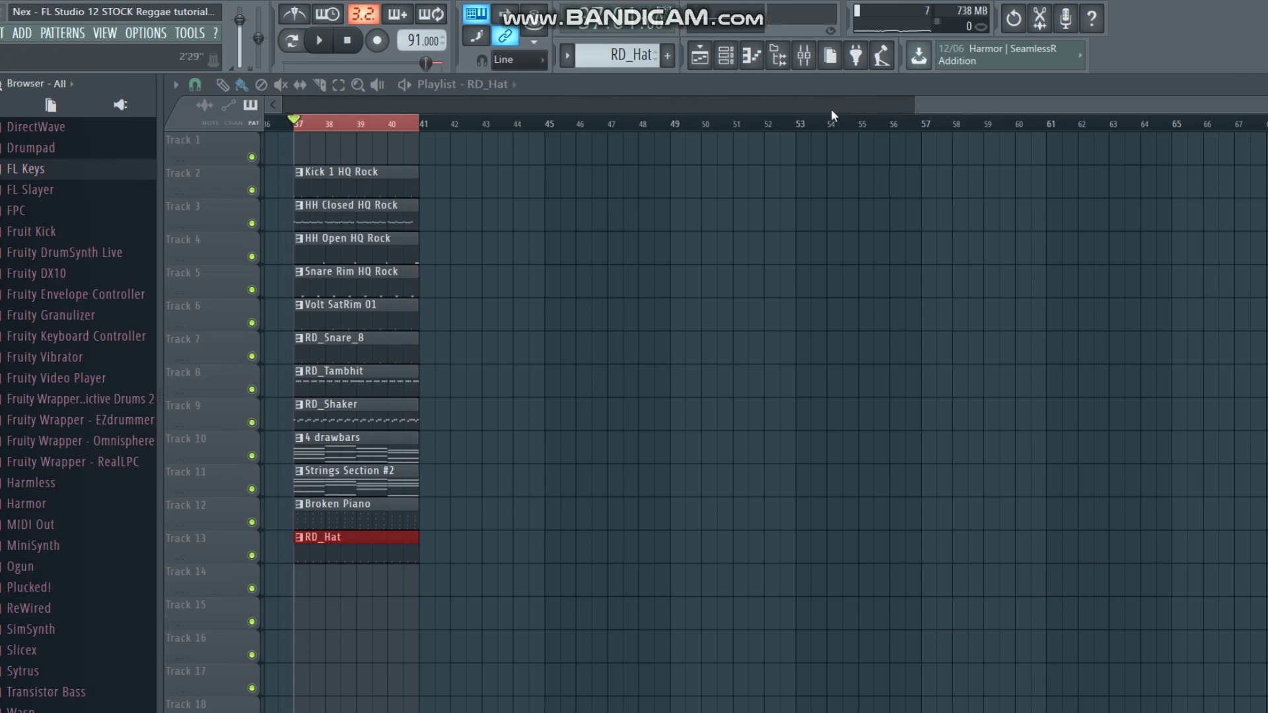
Play the Default pattern on its own and open the 3x Osc settings of the Default channel.
left_click(726, 58)
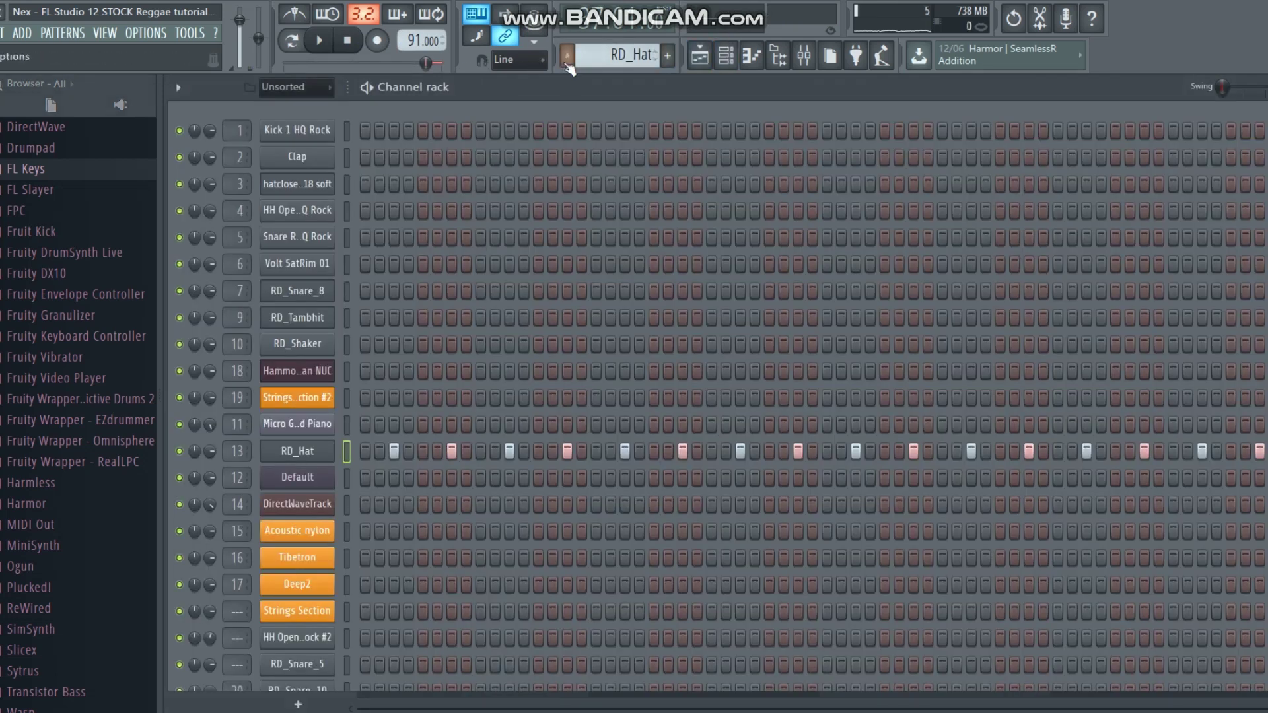
left_click(566, 59)
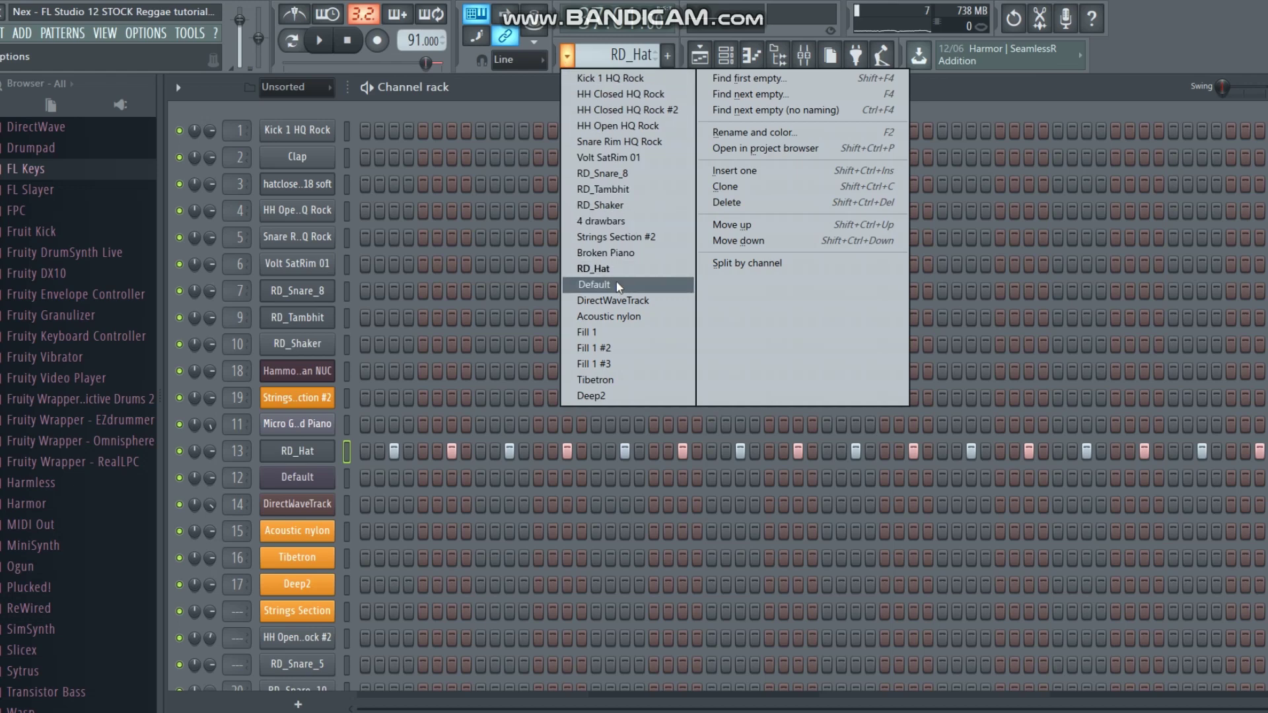
left_click(594, 284)
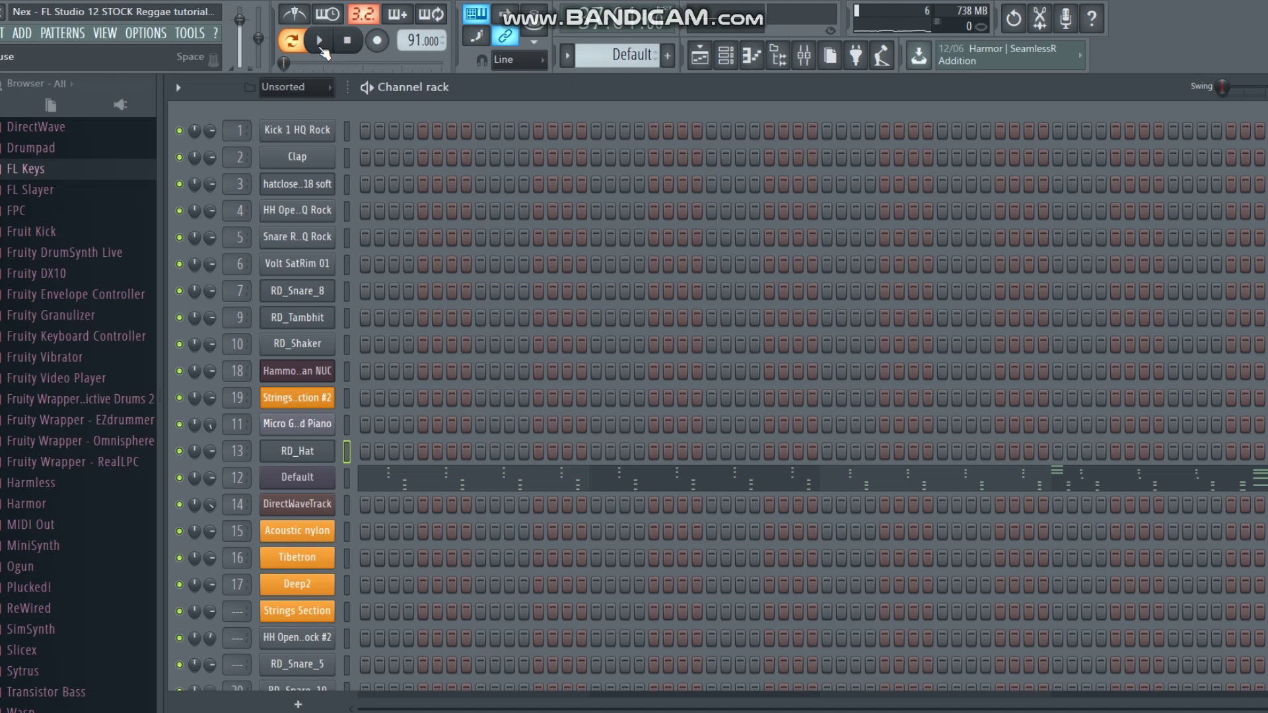
left_click(319, 41)
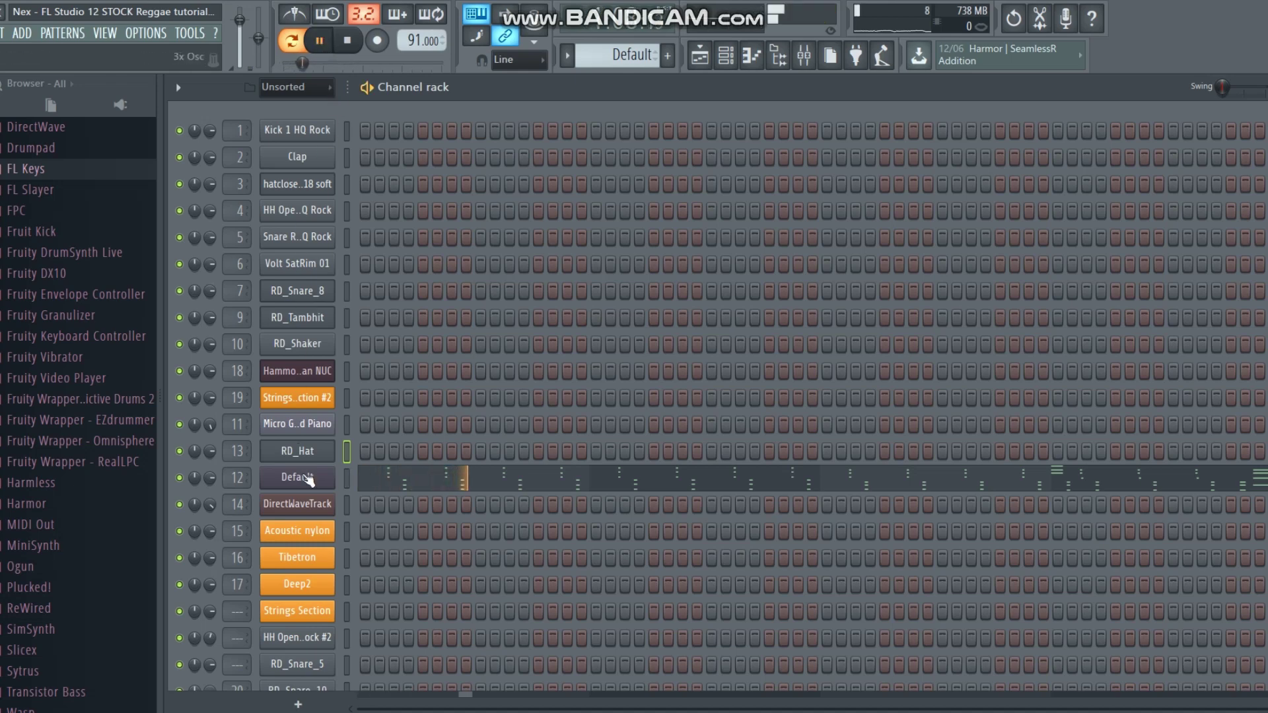
left_click(298, 478)
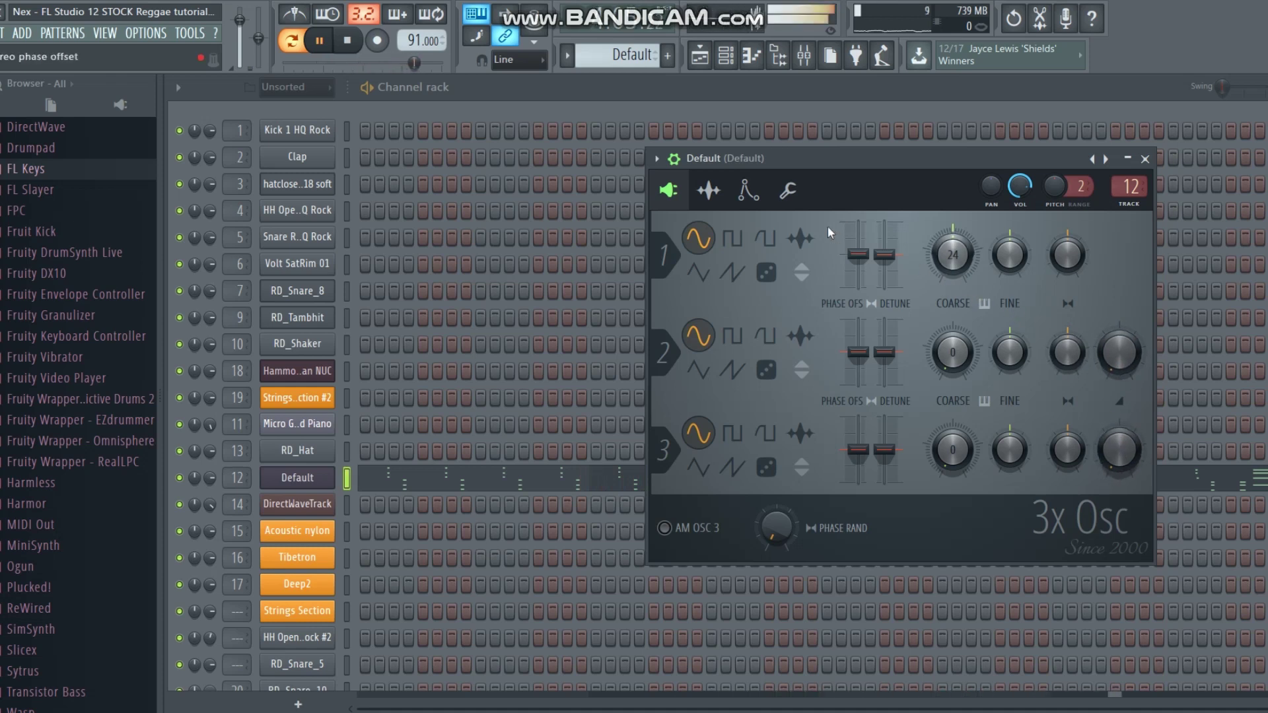
Close the 3x Osc instrument and inspect the Default pattern's notes in the piano roll.
left_click(1144, 159)
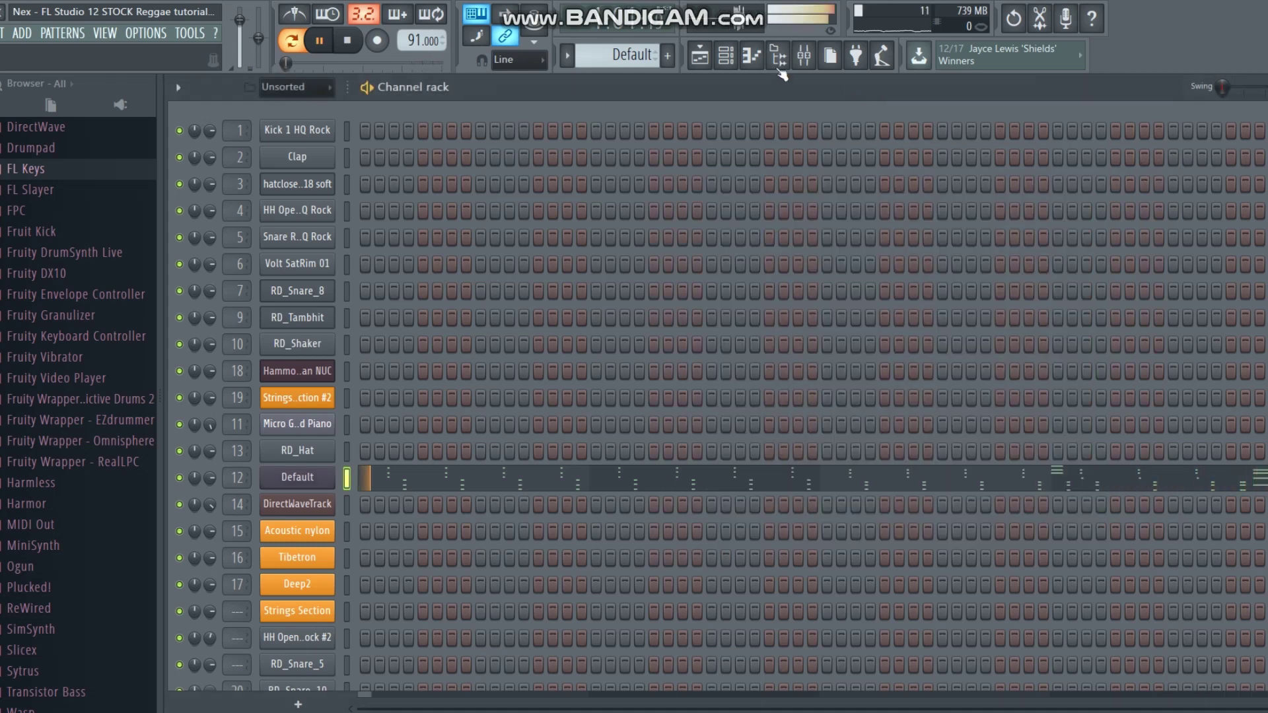
left_click(723, 477)
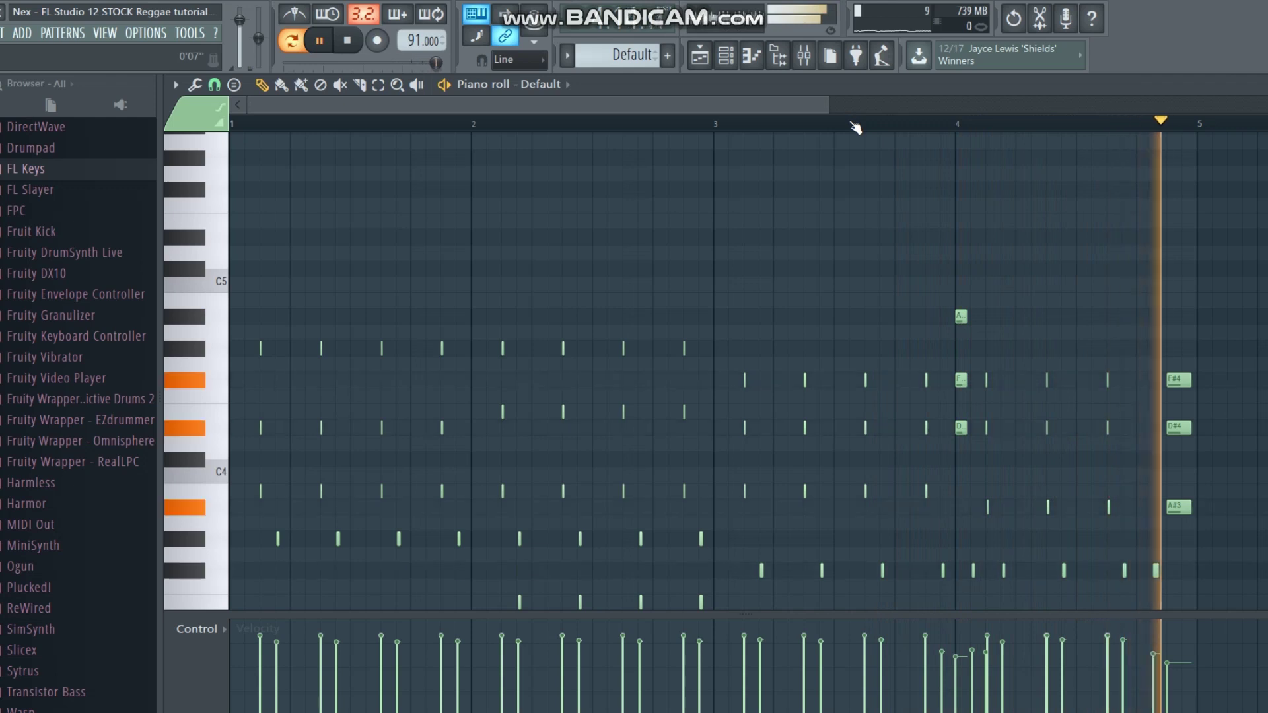
Enable effects on the Default mixer track (insert 12) and check its Fruity parametric EQ 2.
left_click(805, 62)
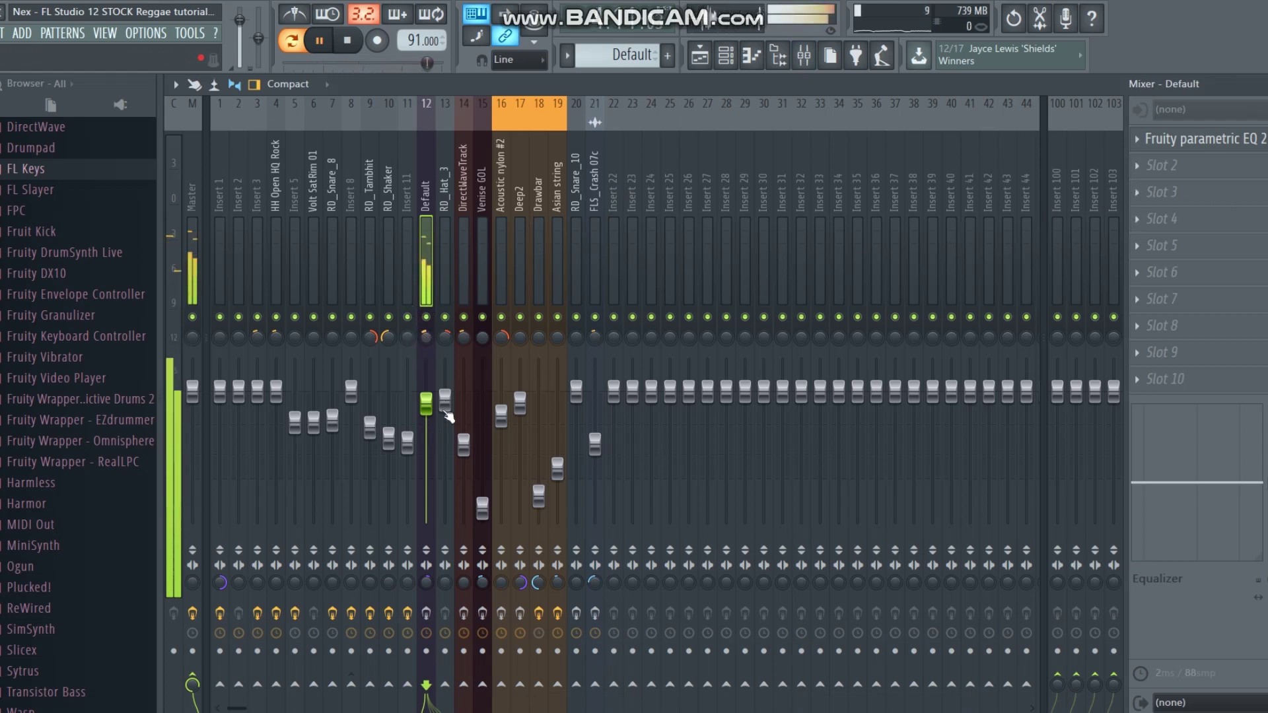
left_click(426, 613)
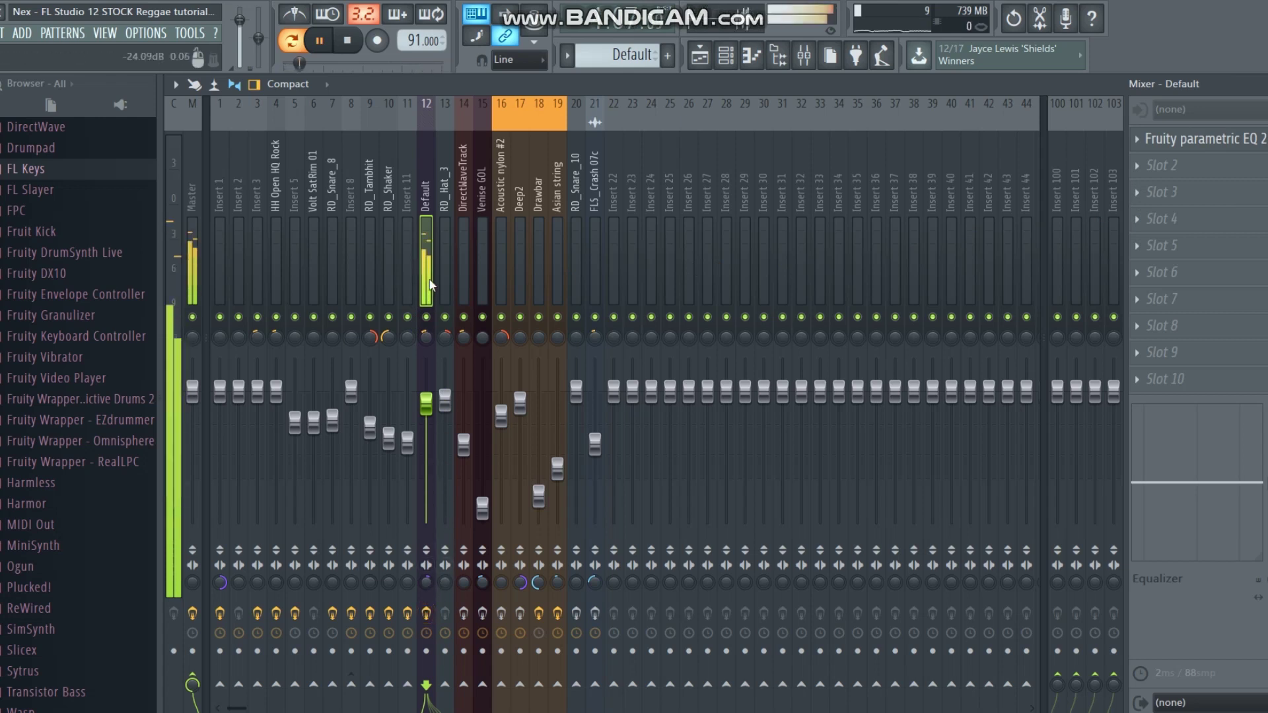
left_click(1222, 140)
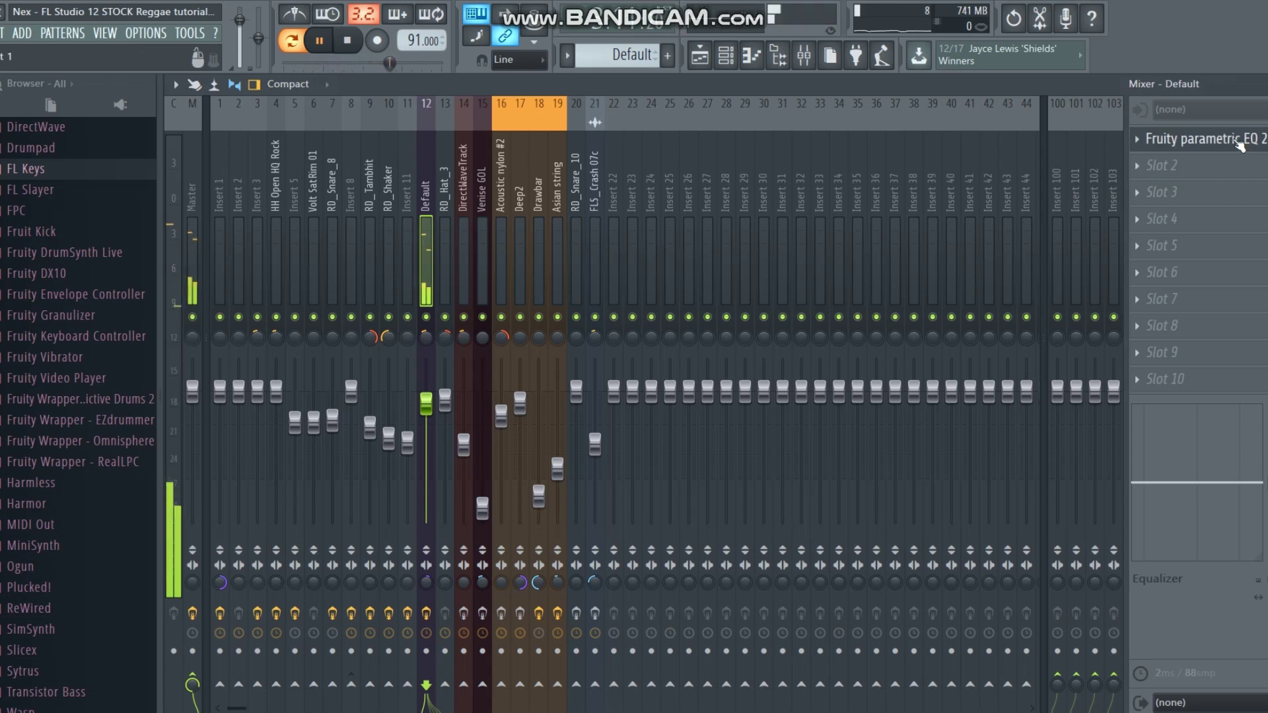
Place the Default pattern at bar 37 on Track 14 of the playlist and audition the arrangement.
left_click(701, 61)
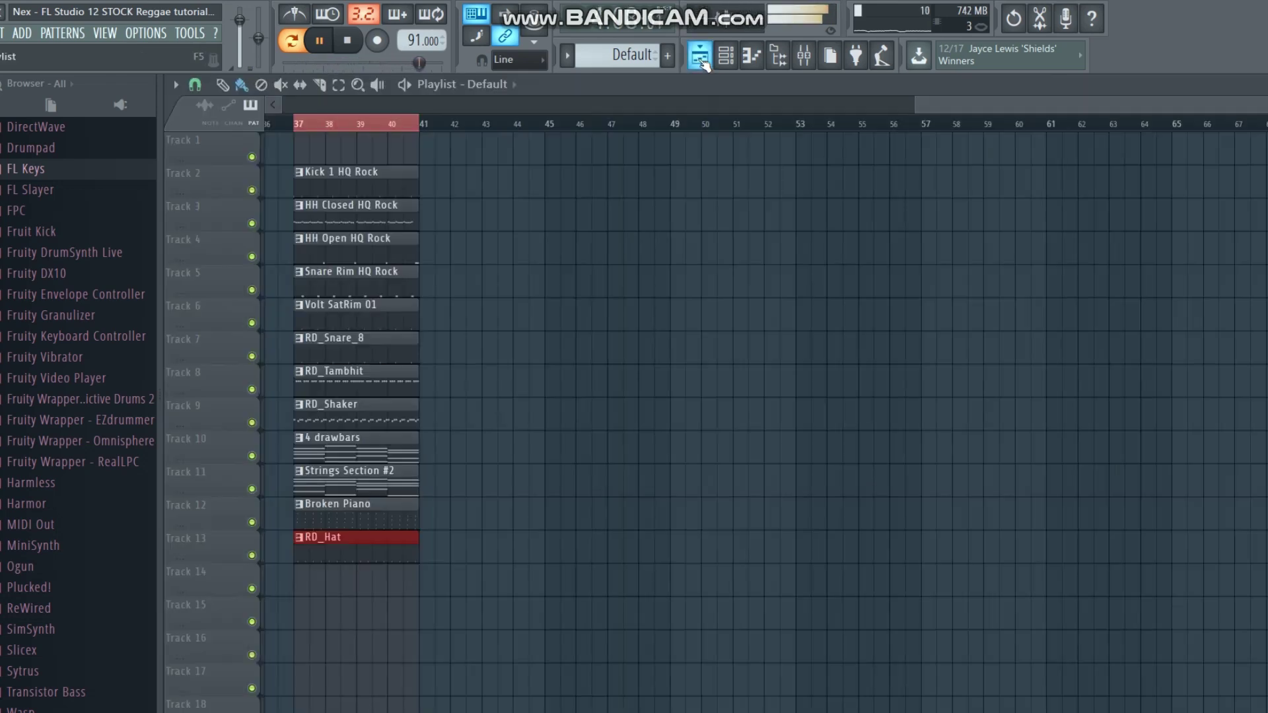
left_click(300, 591)
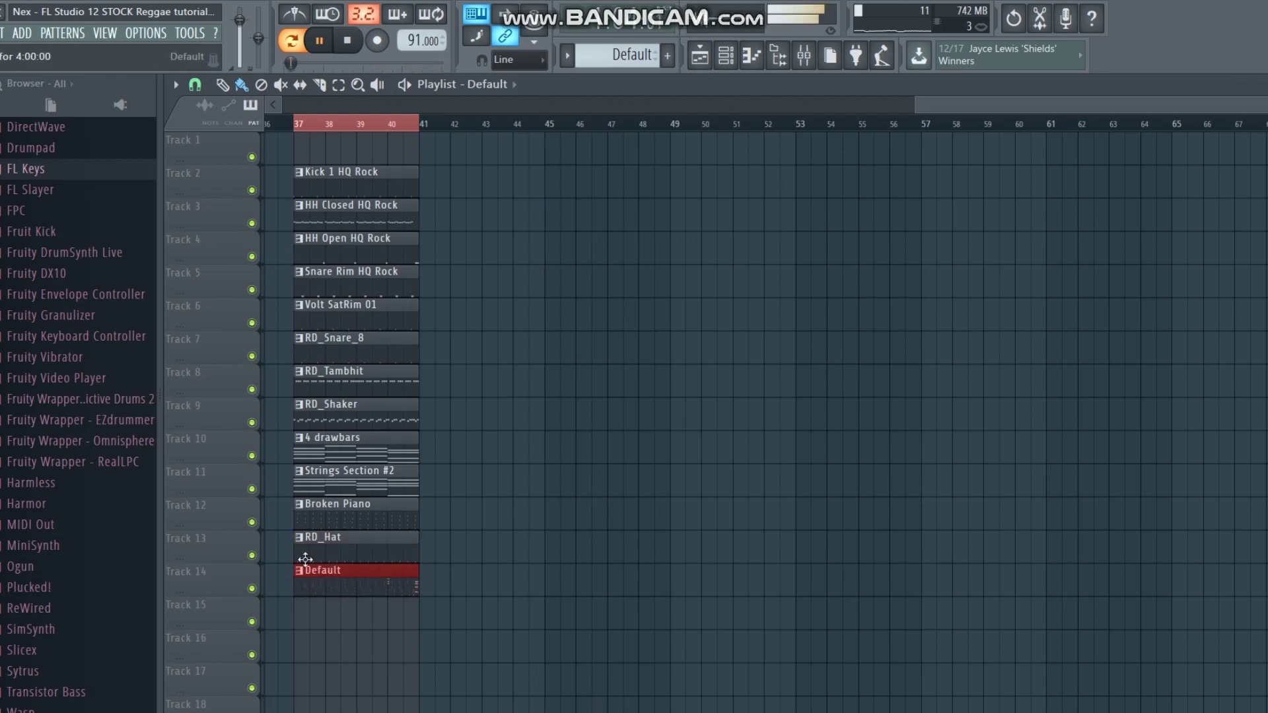
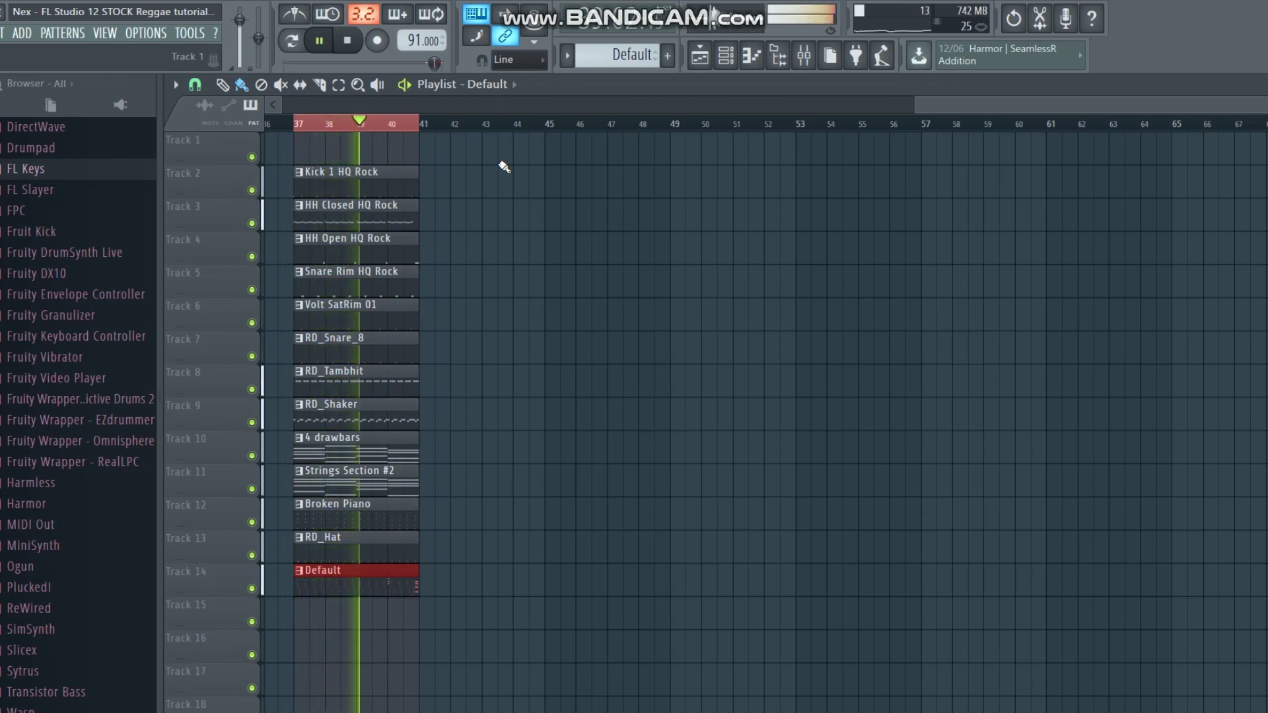
scroll(364, 131, "up", 4)
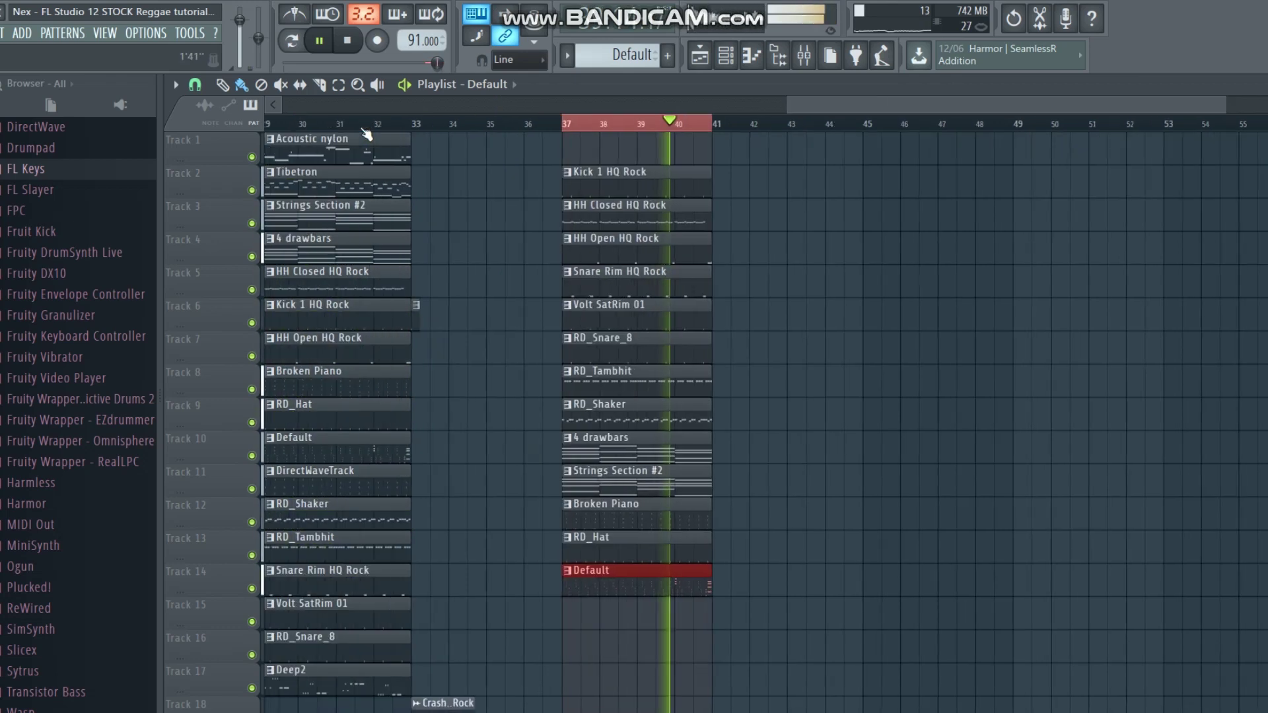
left_click_drag(955, 103, 1073, 99)
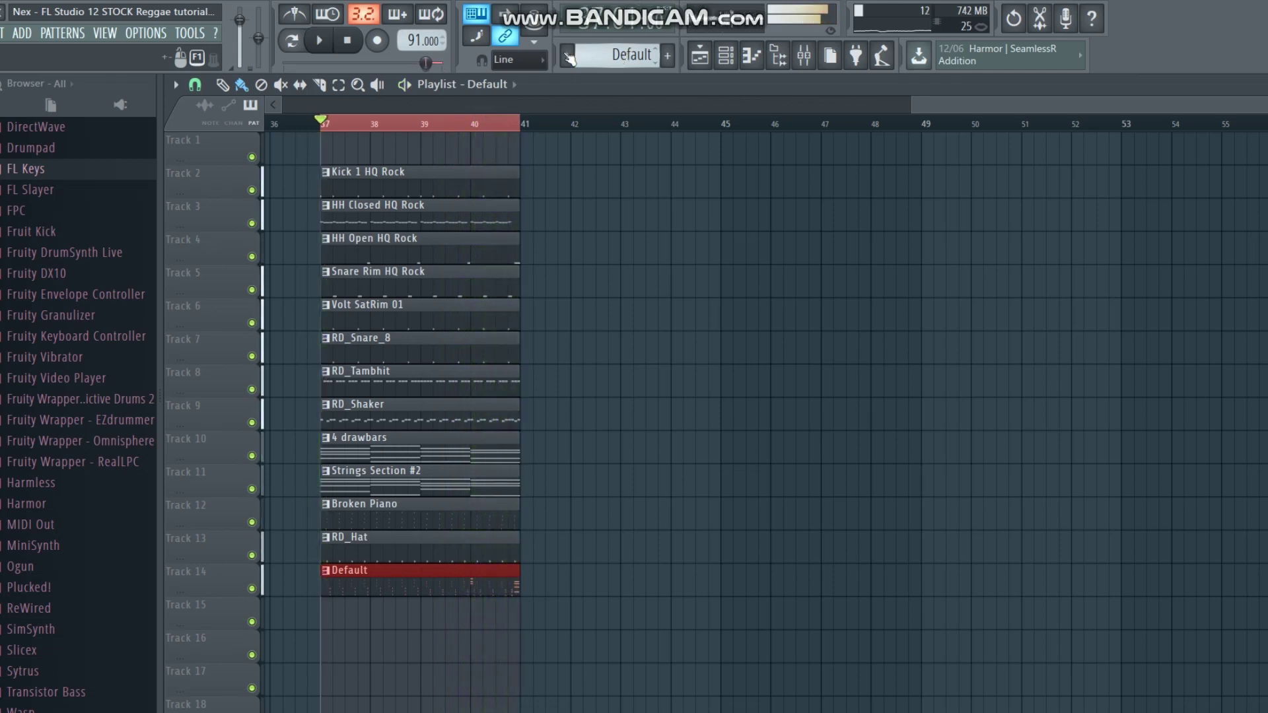
key("space")
Select the DirectWaveTrack pattern and open its DirectWave instrument from the channel rack.
left_click(727, 57)
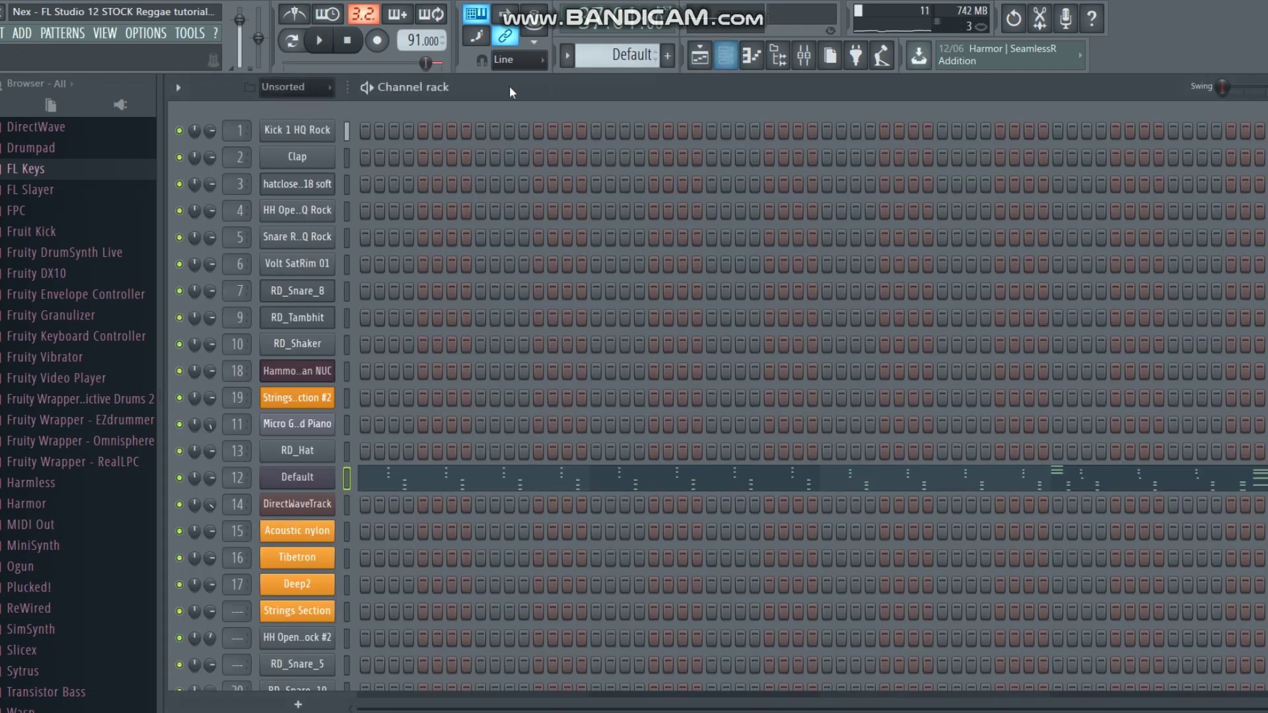
left_click(567, 65)
left_click(599, 301)
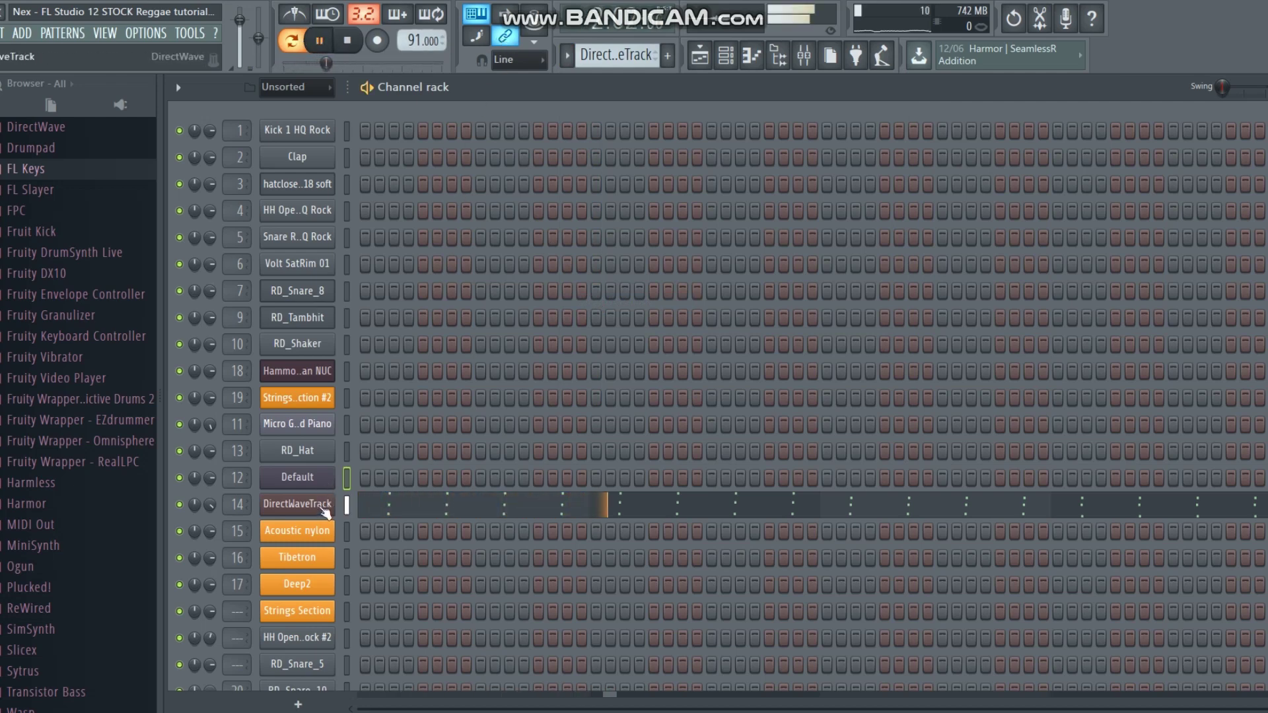
left_click(315, 514)
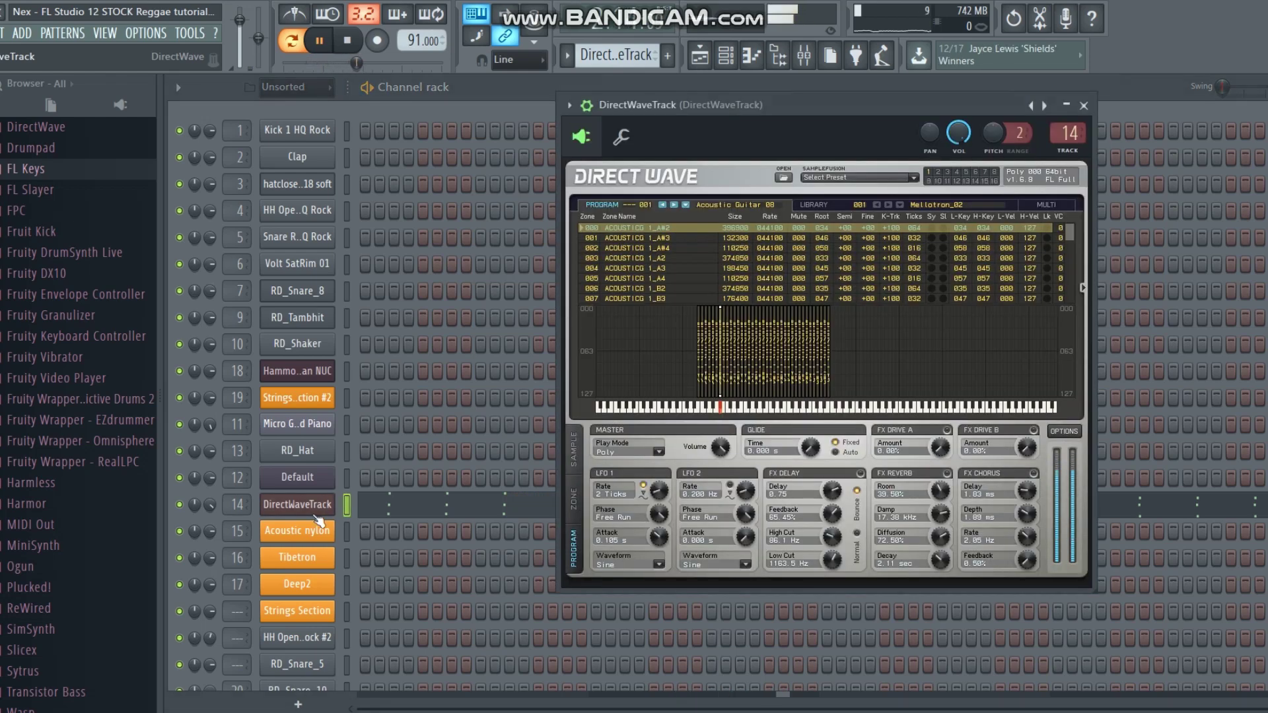
Browse the available DirectWave presets in the browser and collapse their list.
left_click(570, 106)
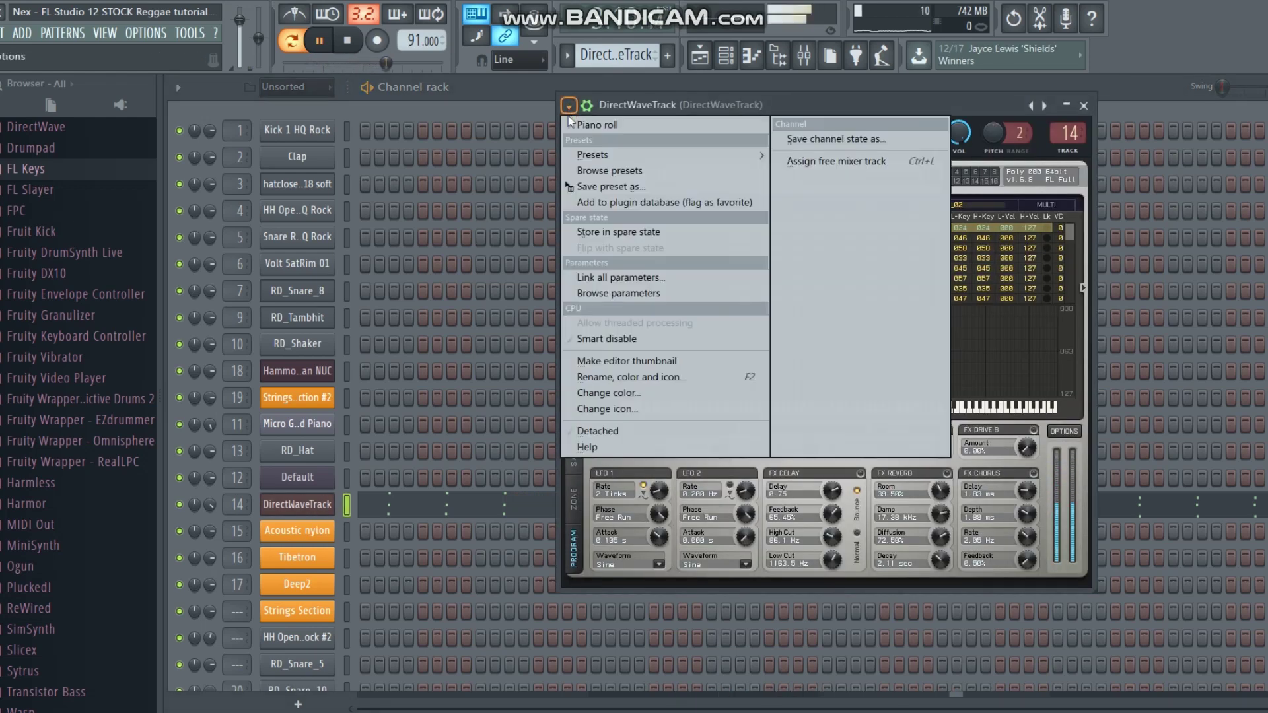
left_click(598, 171)
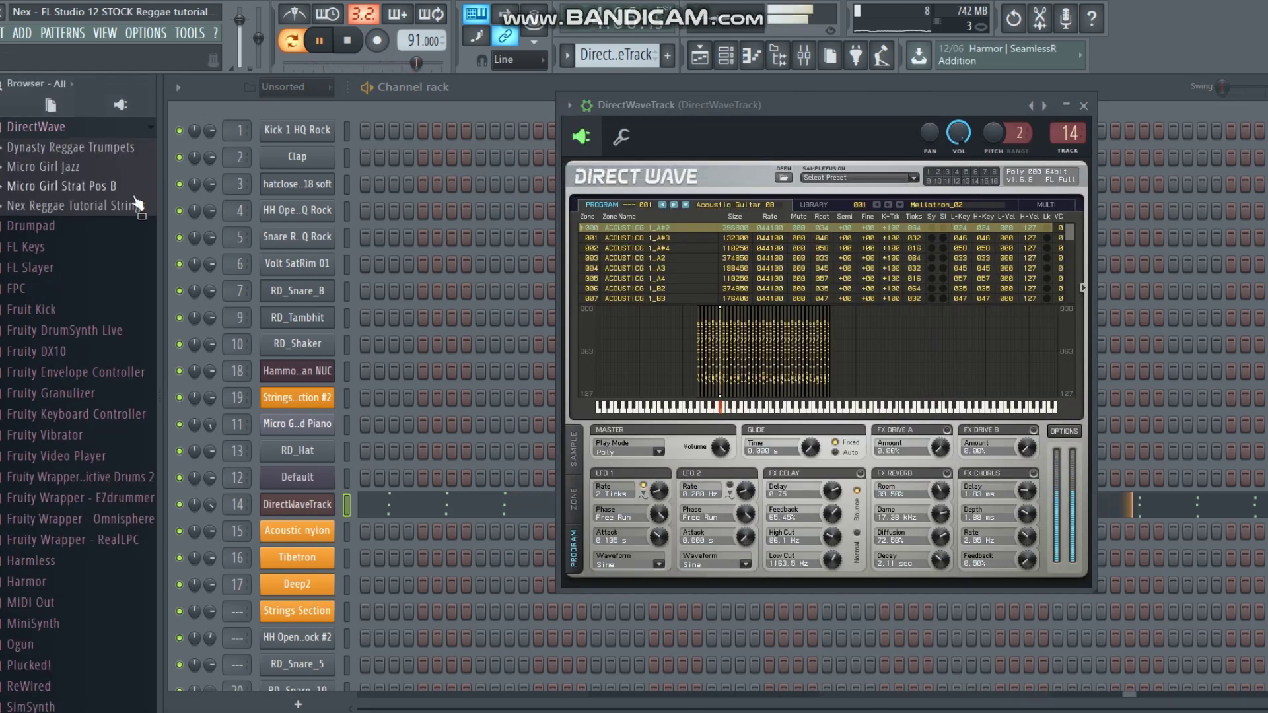
left_click(67, 130)
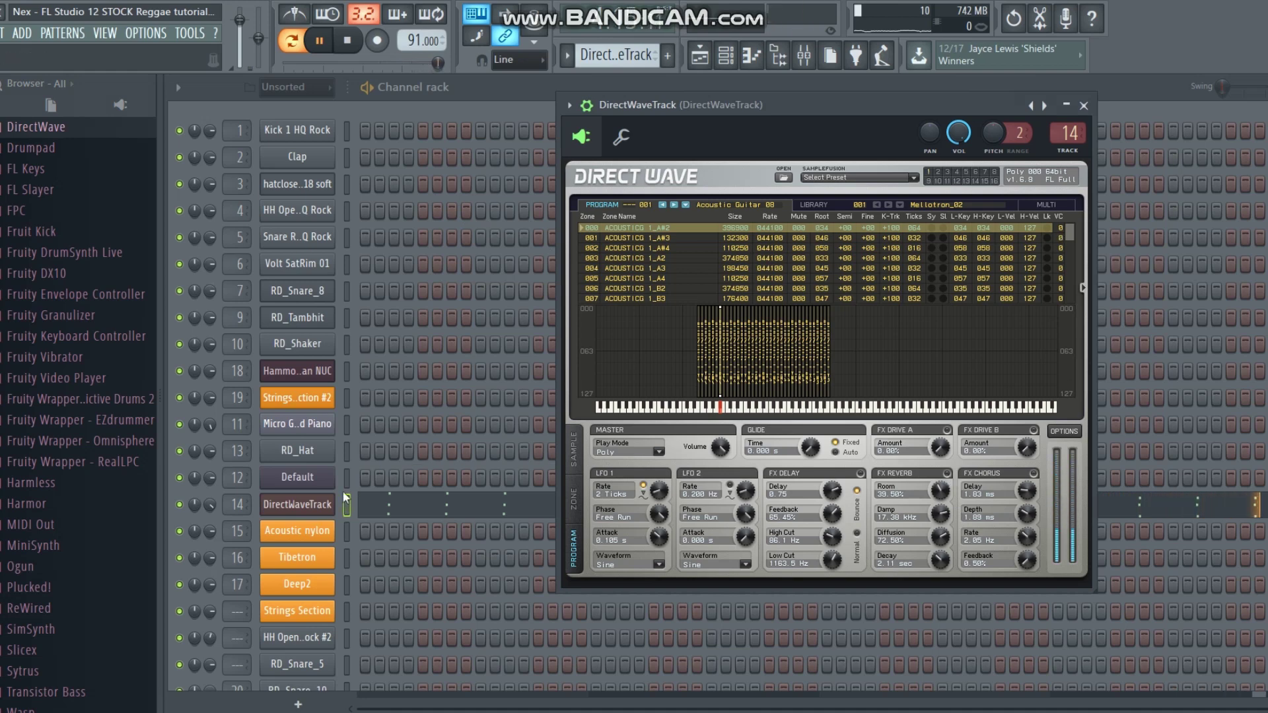
Inspect the DirectWaveTrack pattern's chord notes in the piano roll across all four bars.
left_click(382, 504)
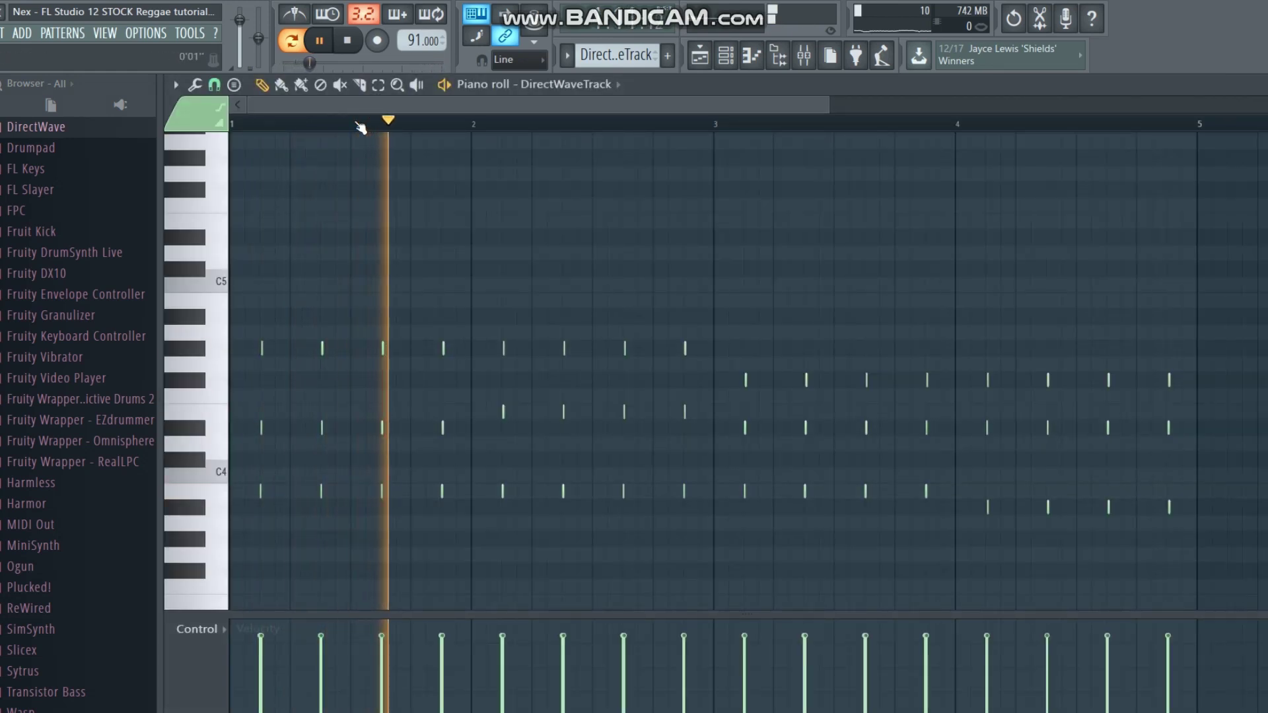
scroll(416, 135, "up", 2)
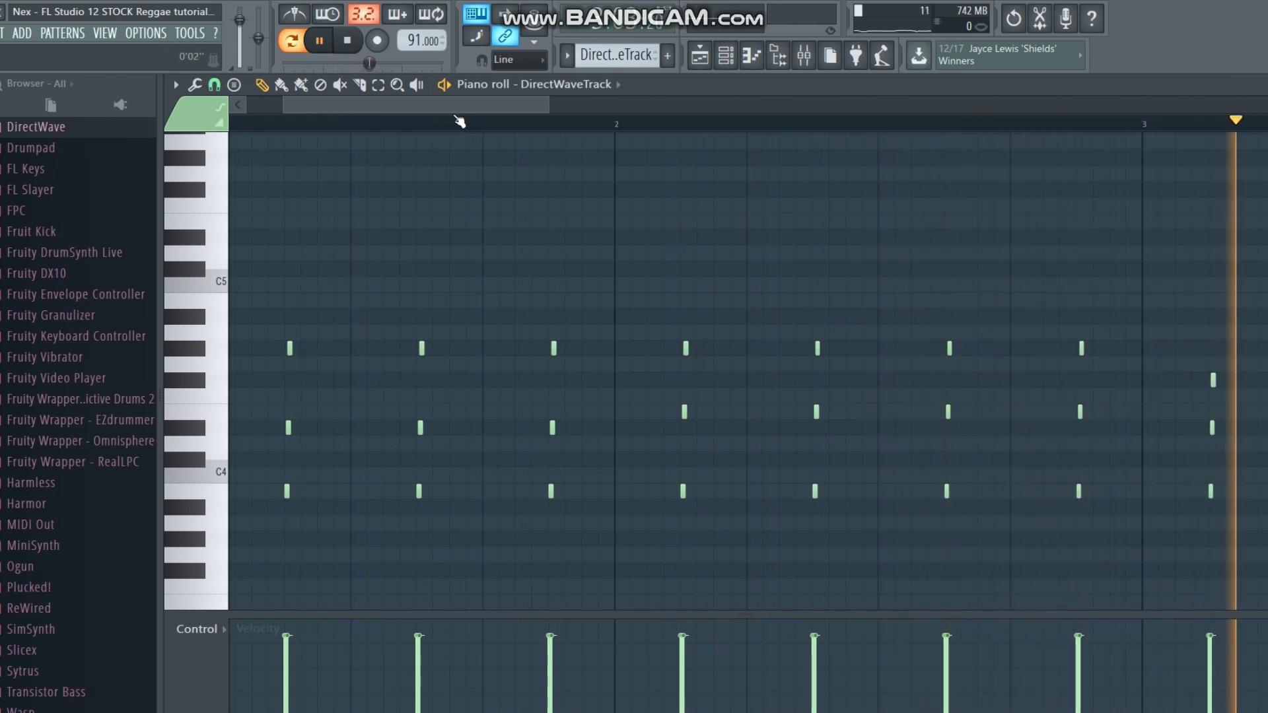
left_click_drag(518, 101, 491, 86)
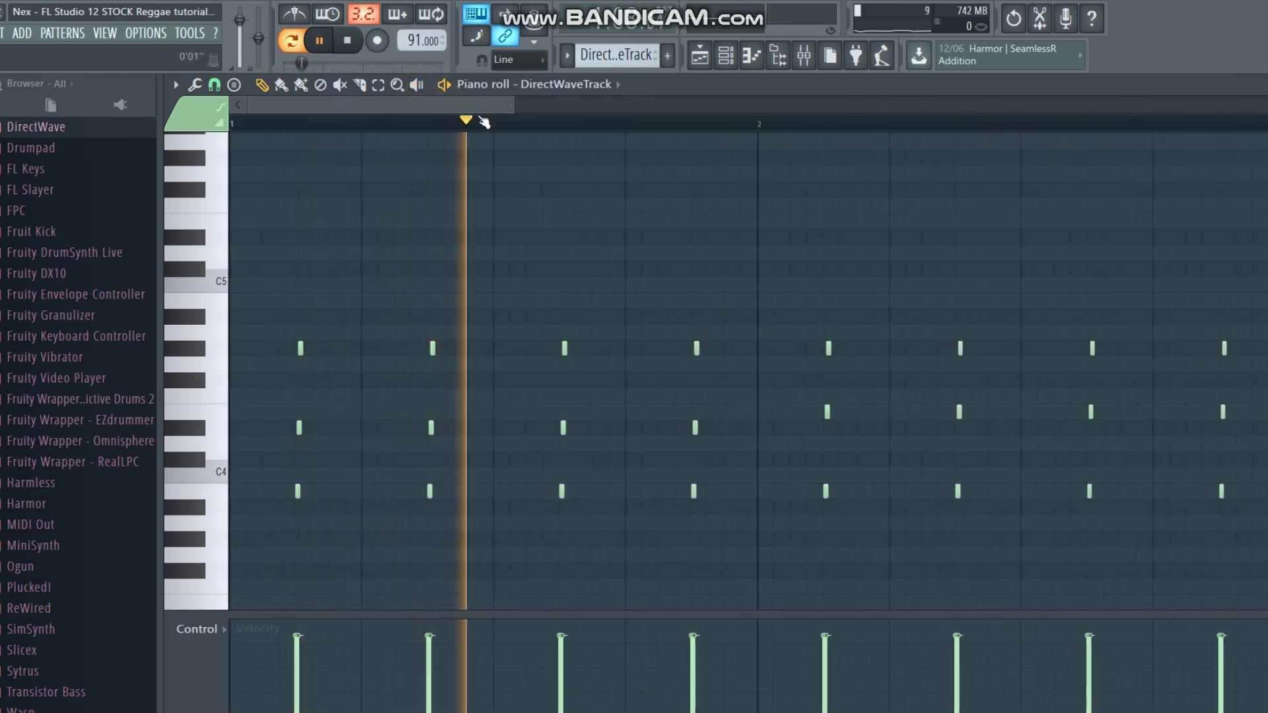
scroll(478, 123, "down", 2)
scroll(474, 125, "down", 1)
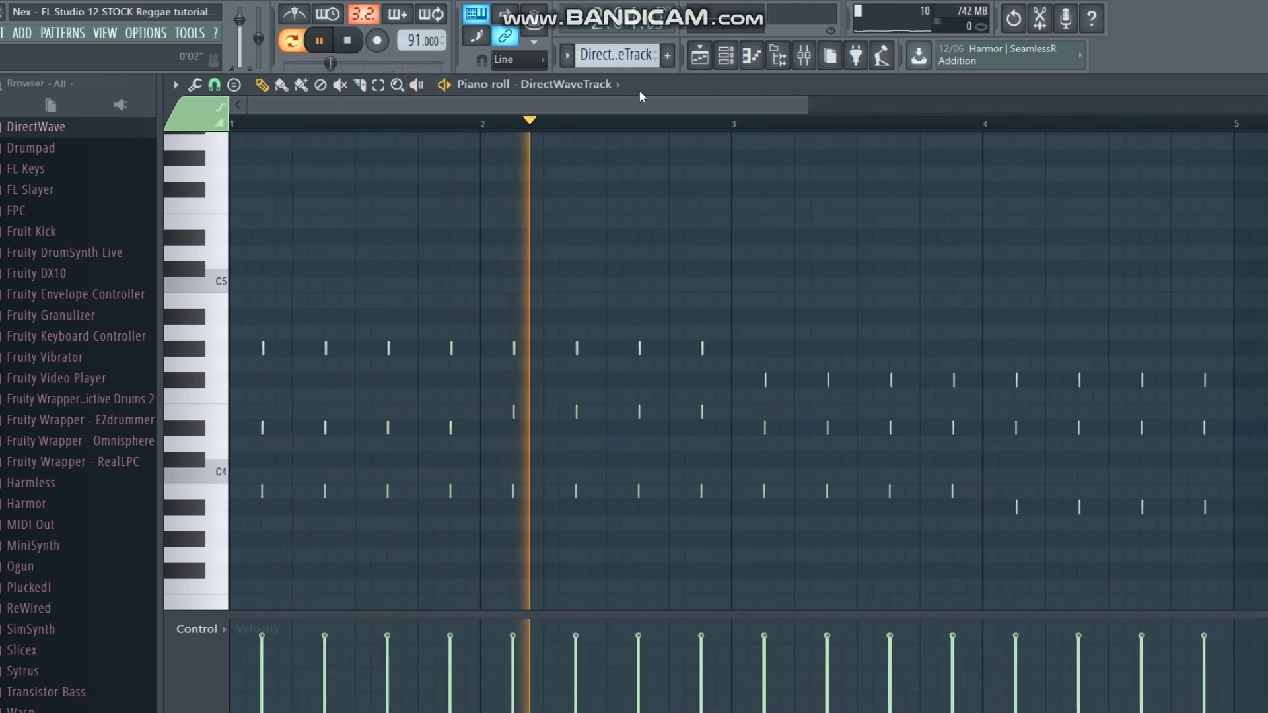
Enable effects on the DirectWaveTrack mixer track (insert 14) and show its Fruity parametric EQ 2 curve.
left_click(804, 61)
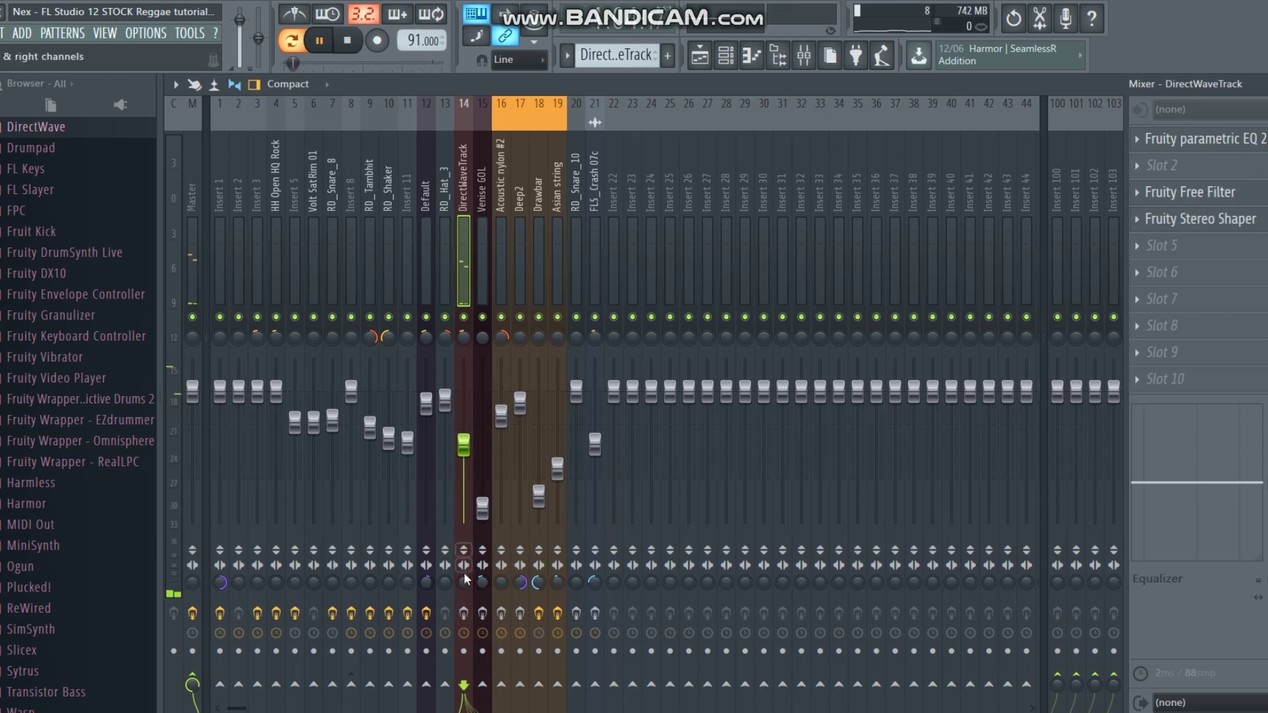
left_click(464, 613)
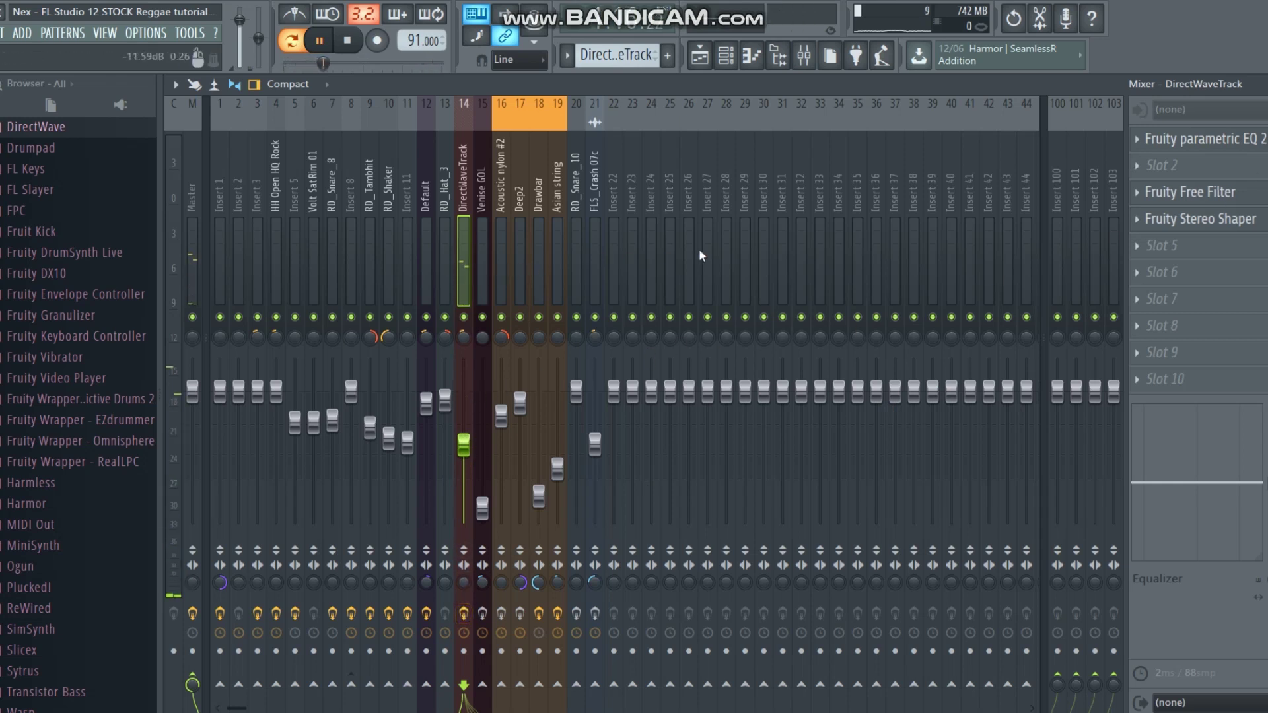
left_click(1198, 139)
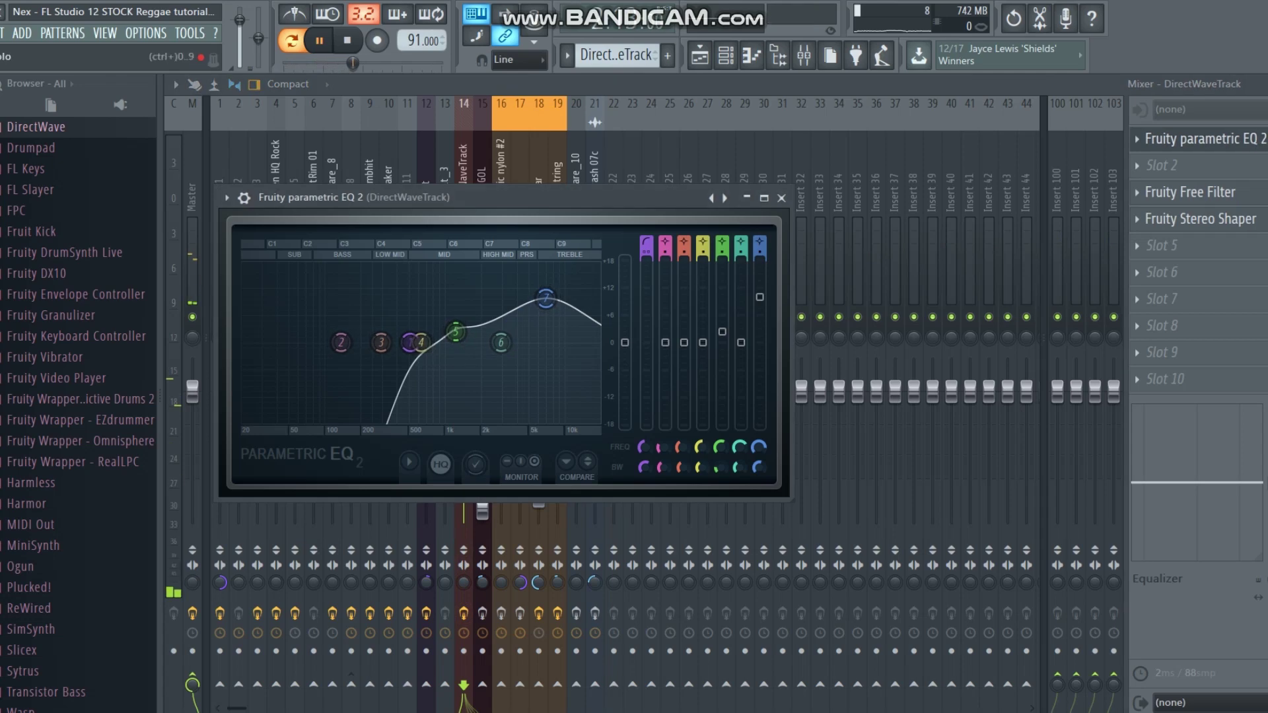
key("Escape")
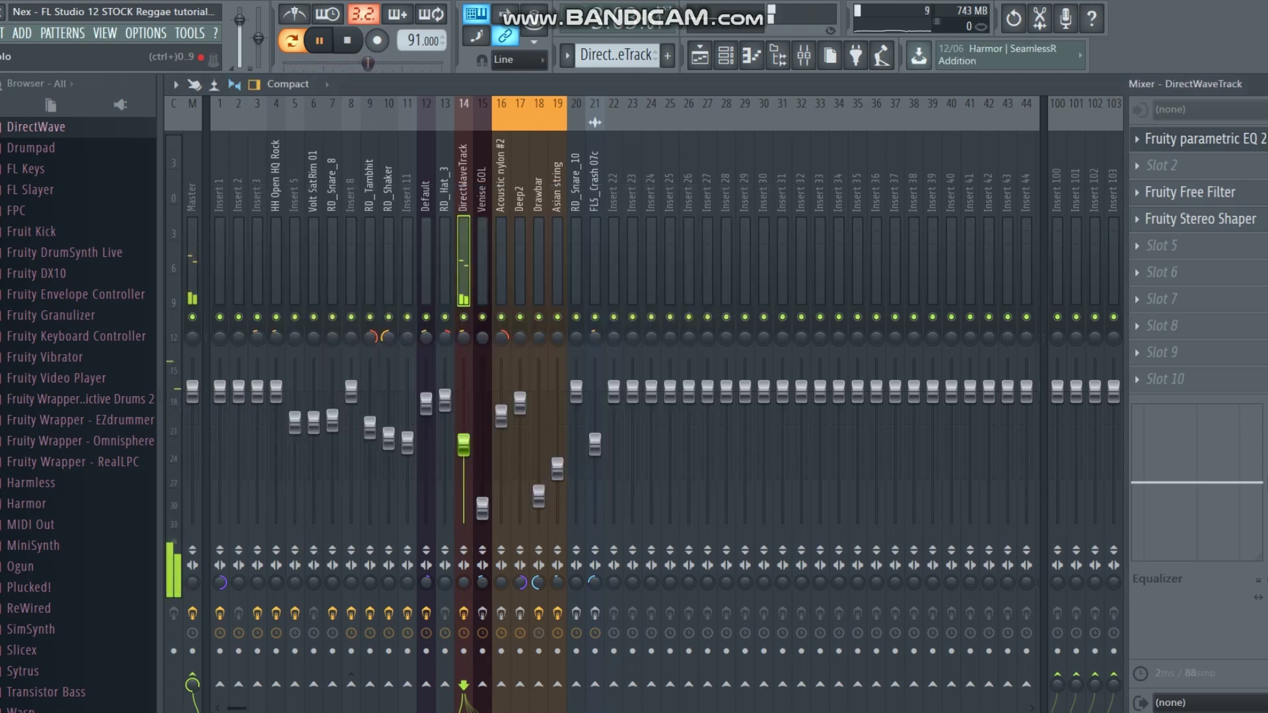
left_click(1263, 139)
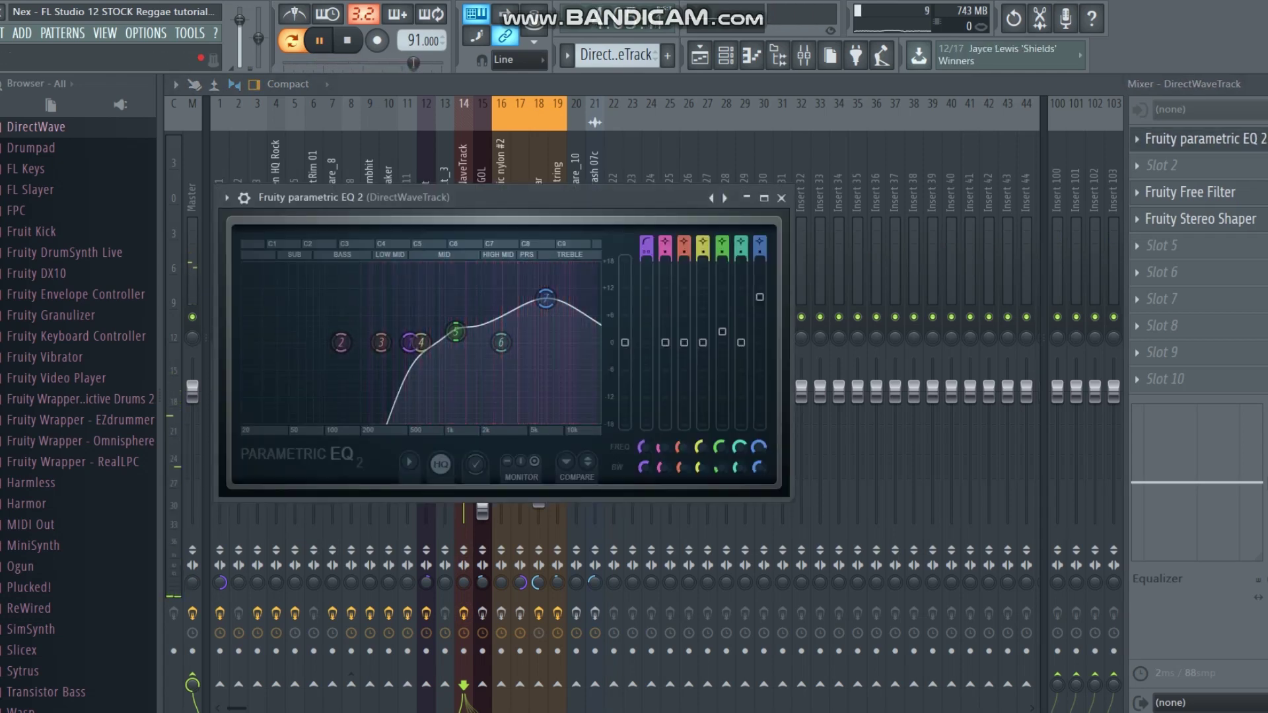
Examine the Fruity Free Filter, parametric EQ 2 and Fruity Stereo Shaper settings on the DirectWaveTrack mixer track.
left_click(1191, 192)
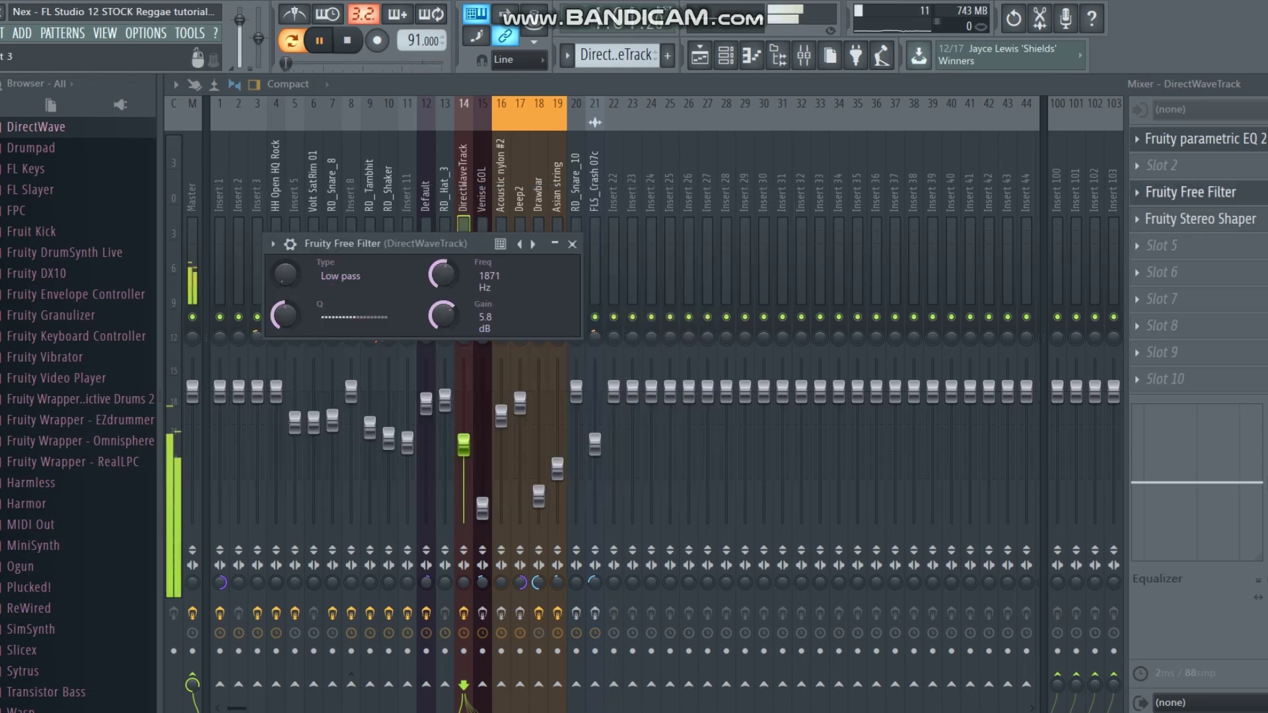
left_click(1206, 139)
left_click(1191, 192)
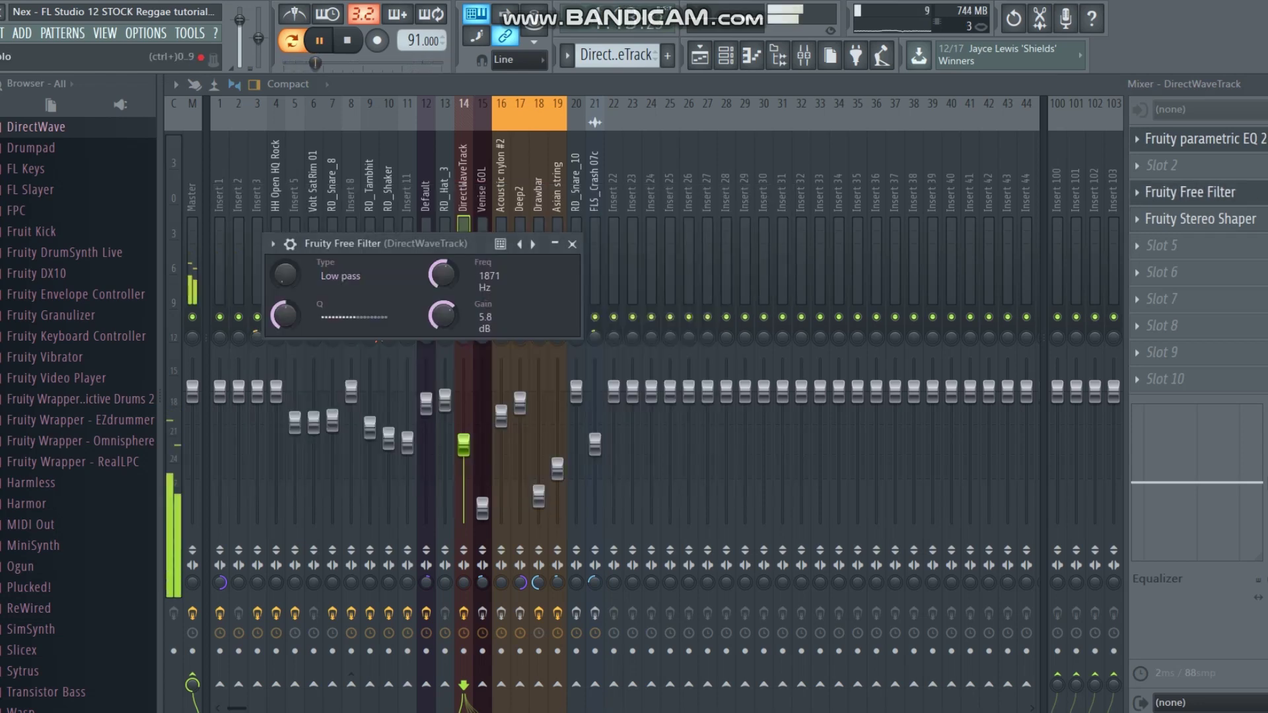
left_click(1190, 192)
left_click(1210, 196)
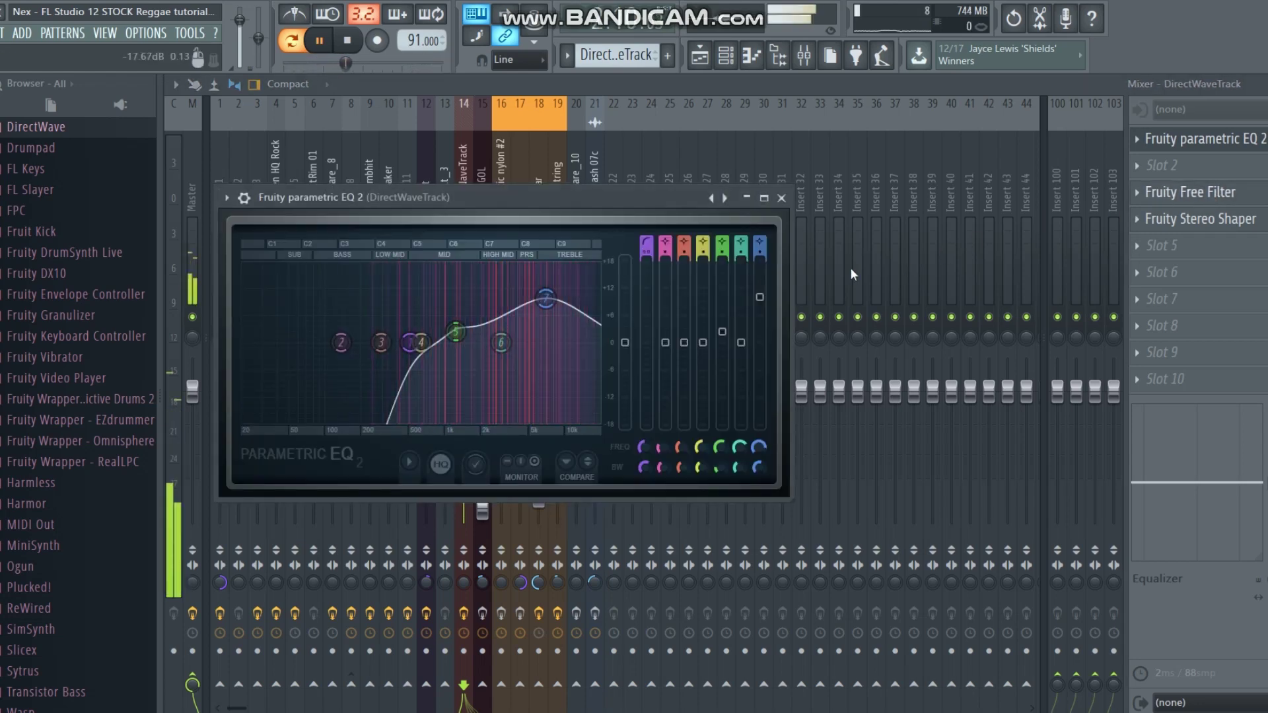
left_click(1186, 198)
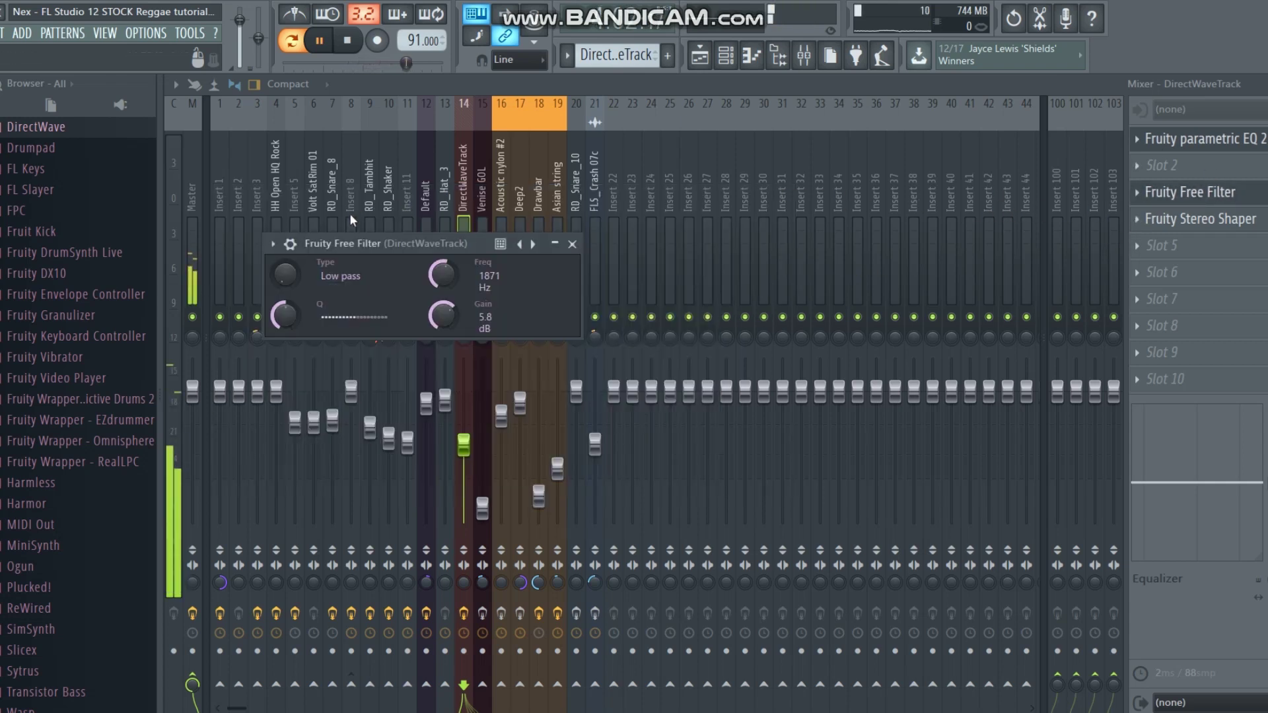
left_click_drag(291, 278, 292, 268)
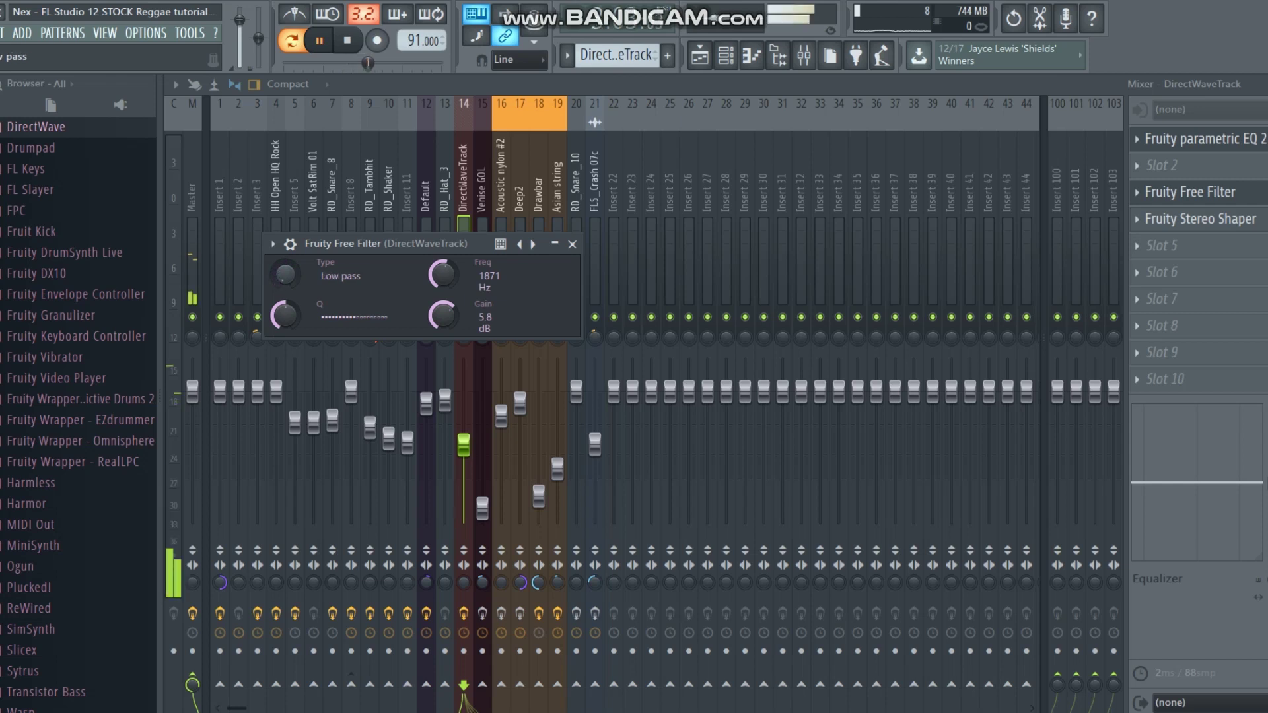
left_click(1255, 223)
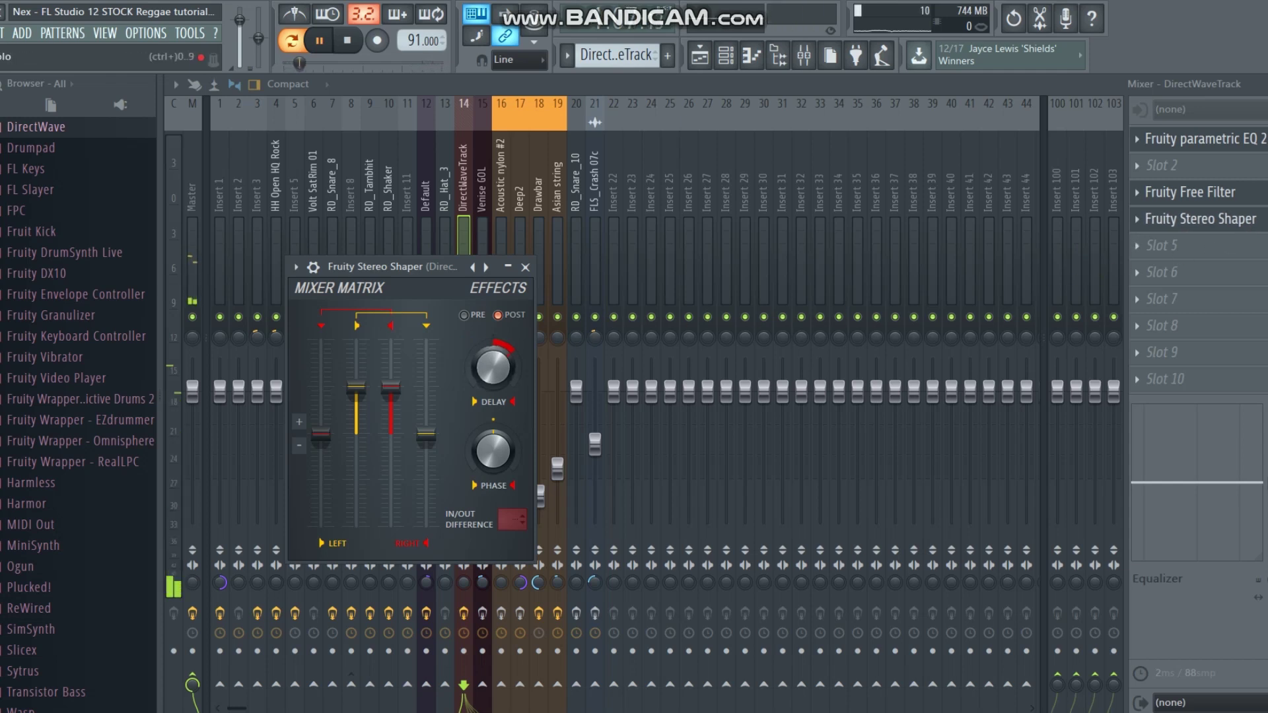
left_click(1263, 221)
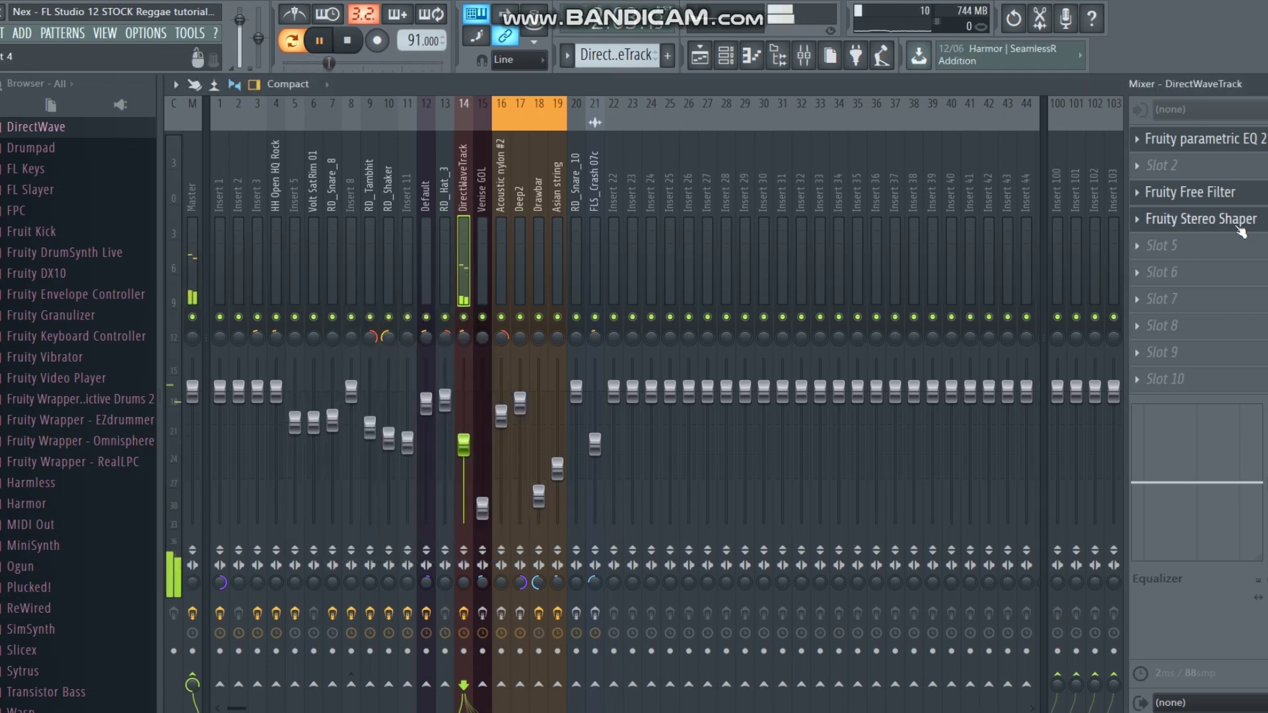
Place the DirectWaveTrack pattern at bar 37 on Track 15 of the playlist and play the arrangement.
left_click(690, 58)
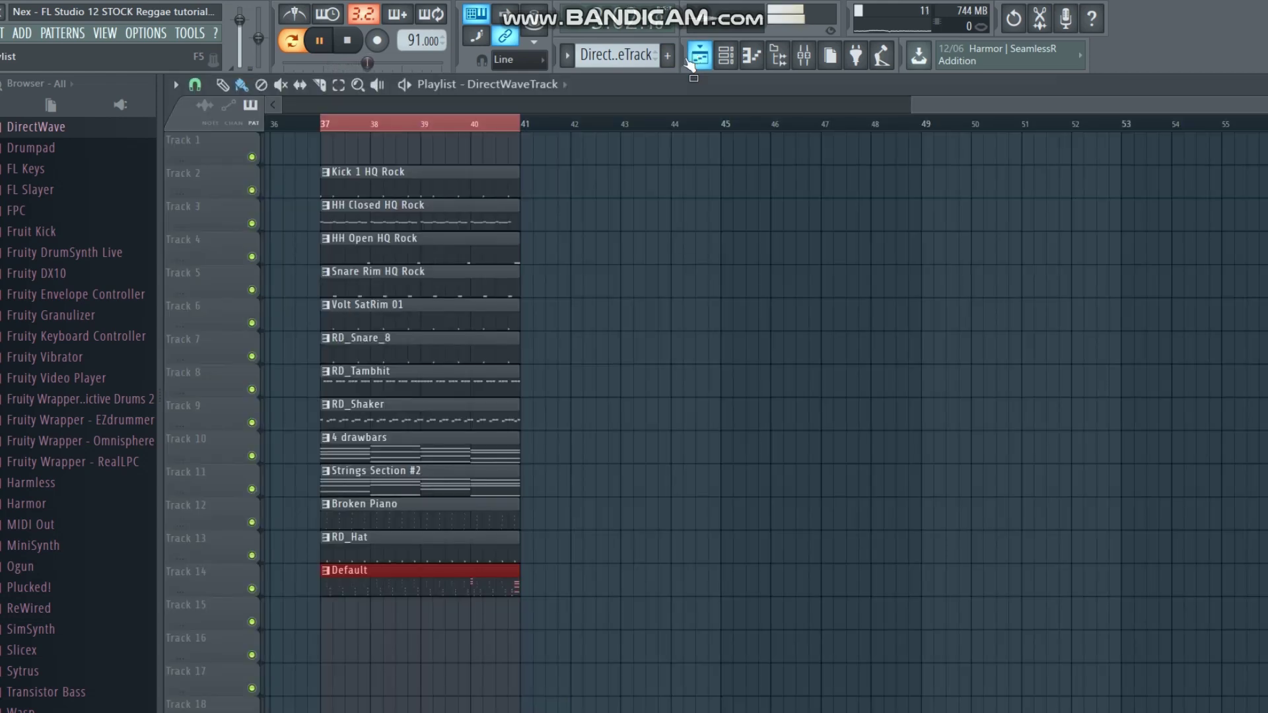
left_click(326, 615)
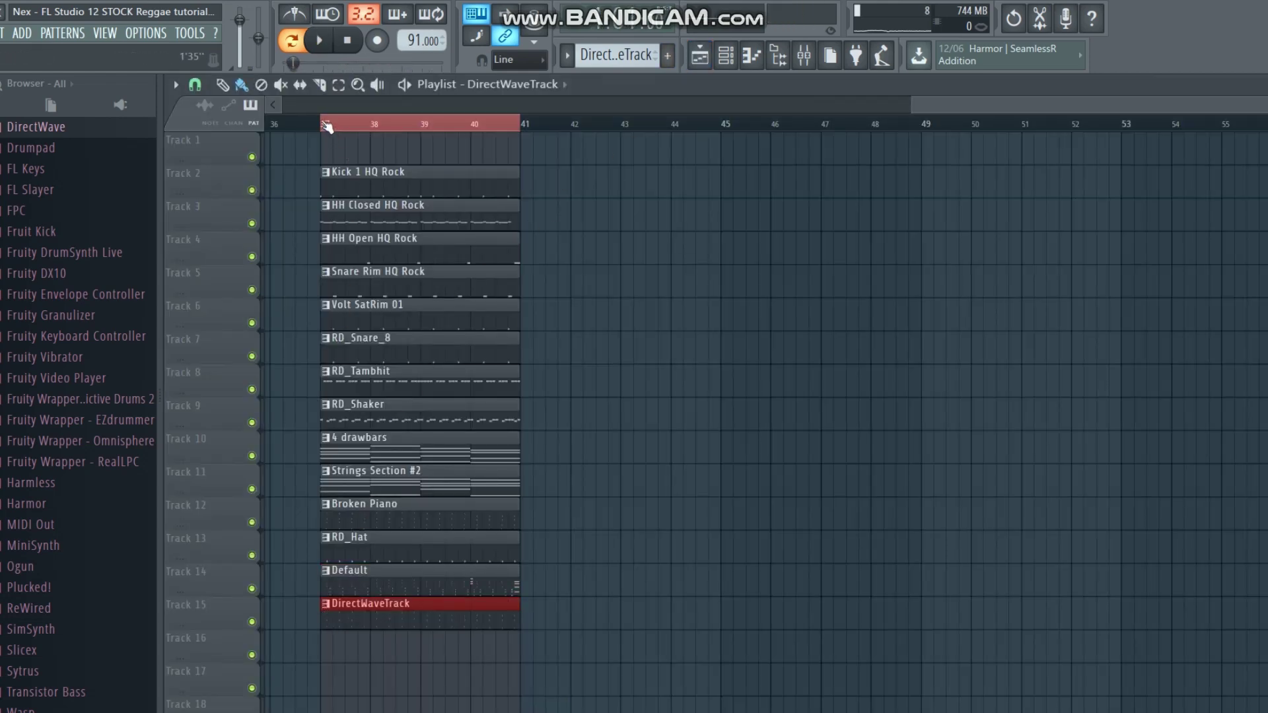
key("space")
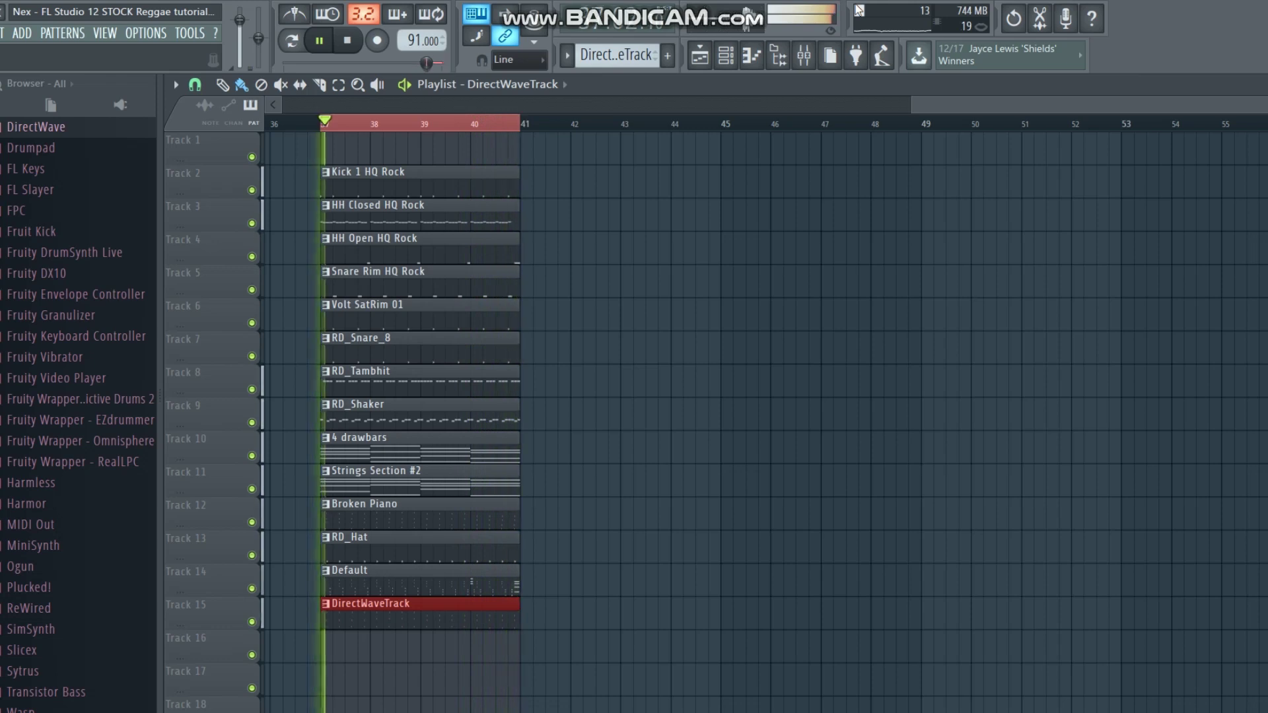
Solo and unsolo the DirectWaveTrack mixer track (insert 14), and lower its volume fader slightly.
left_click(803, 56)
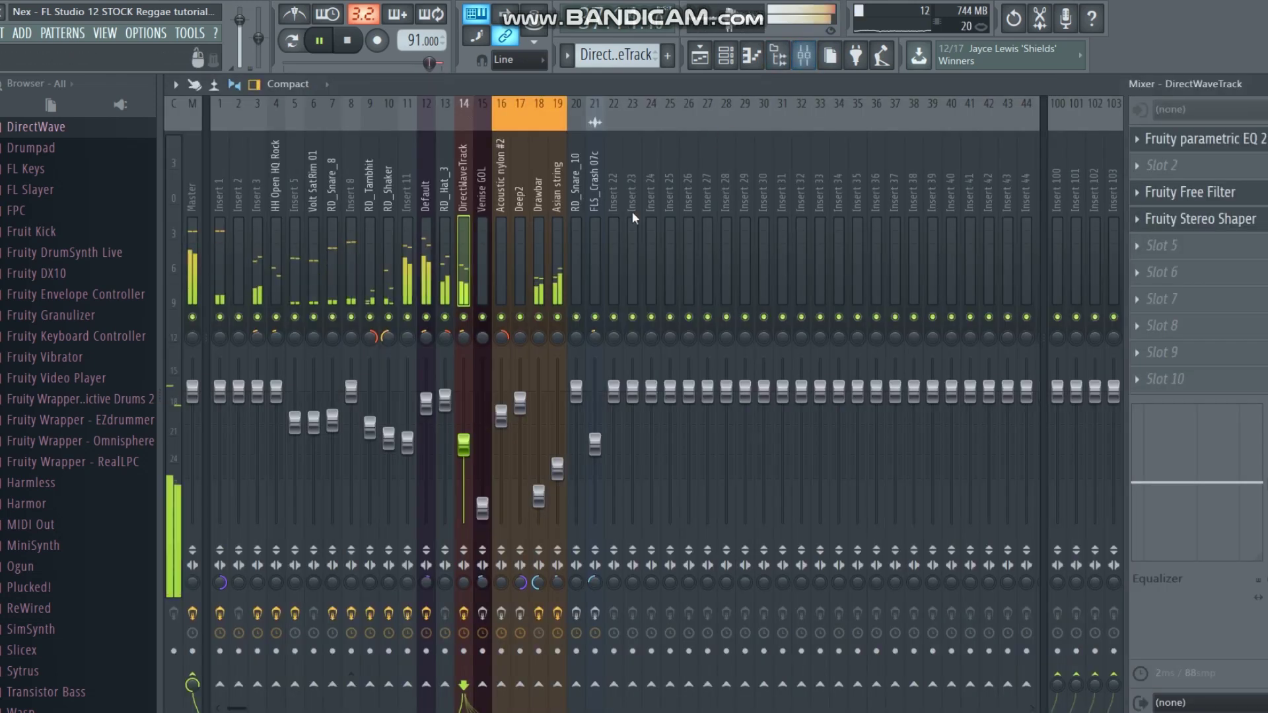
right_click(465, 318)
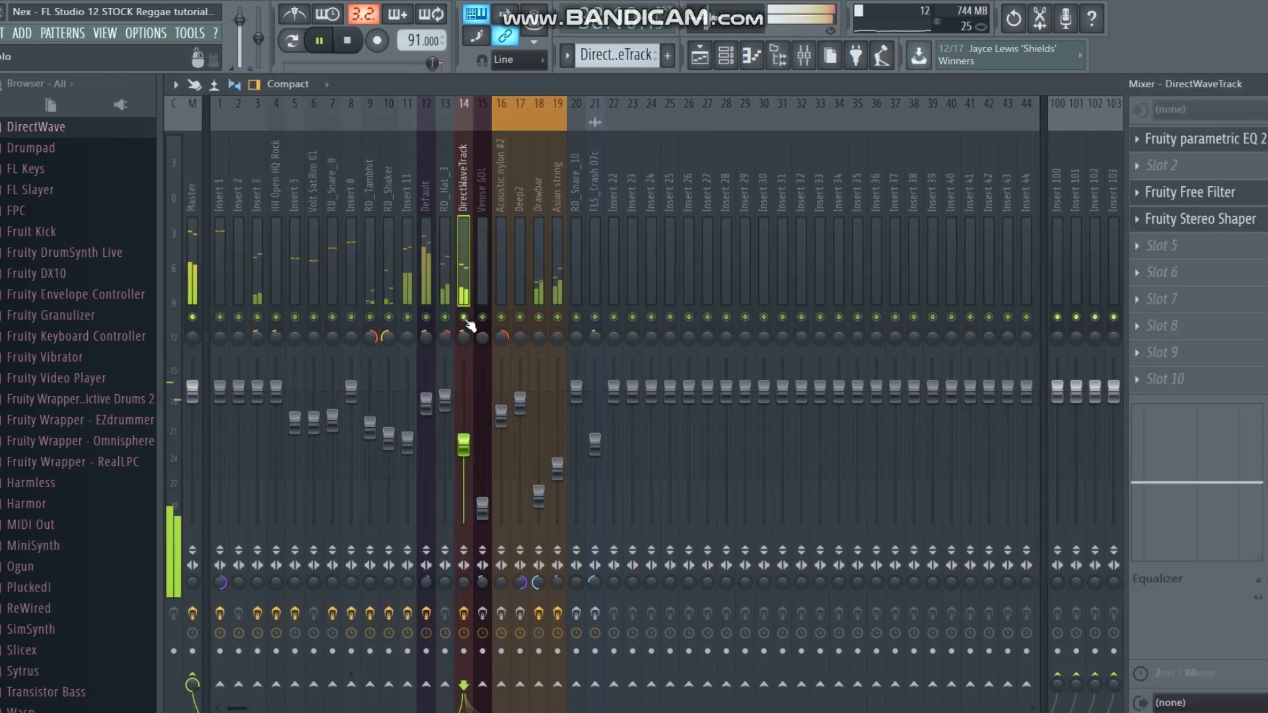
right_click(465, 318)
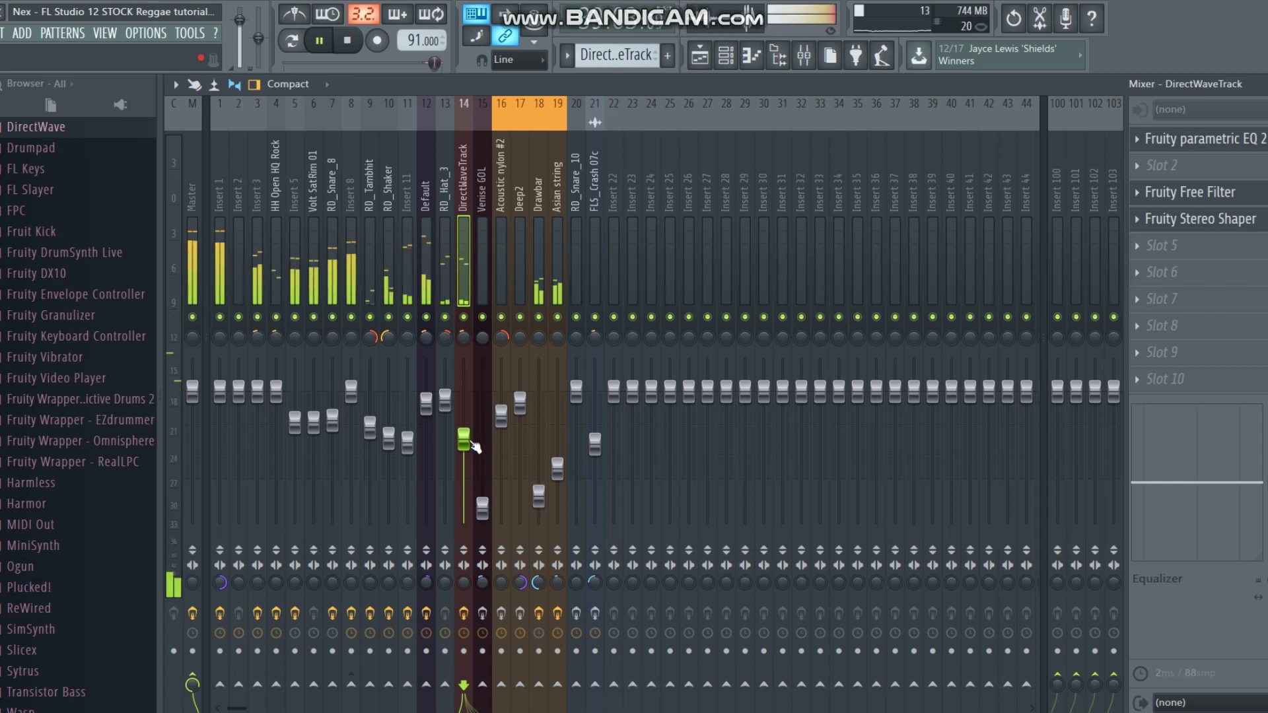
left_click_drag(464, 439, 465, 452)
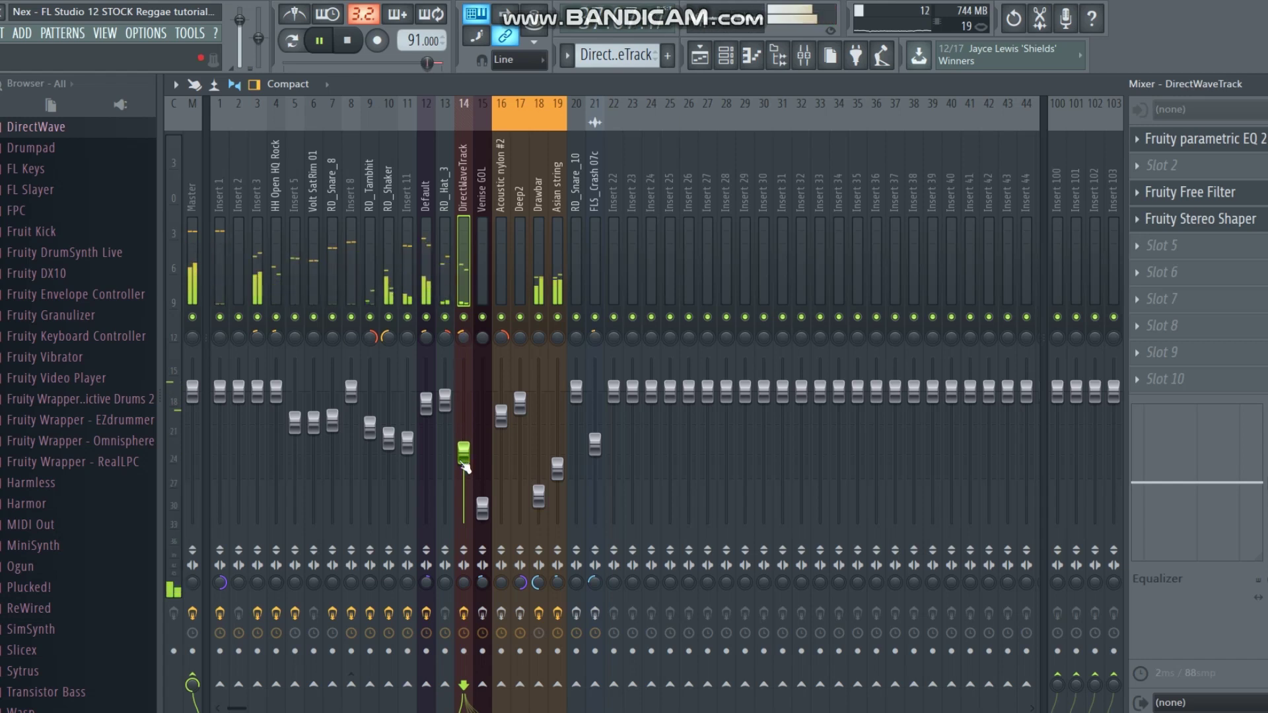
left_click_drag(464, 452, 464, 447)
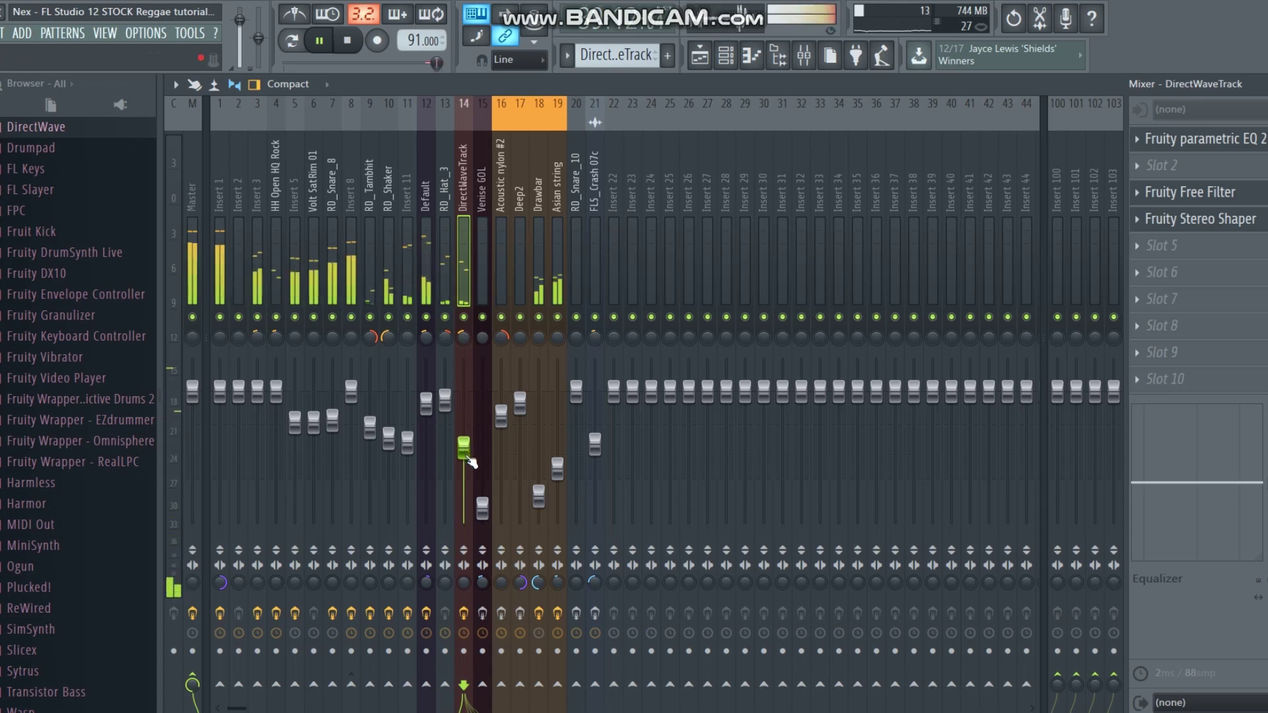
Stop playback, switch to the Acoustic nylon pattern and show the Sytrus instrument on its channel.
left_click(725, 66)
key("space")
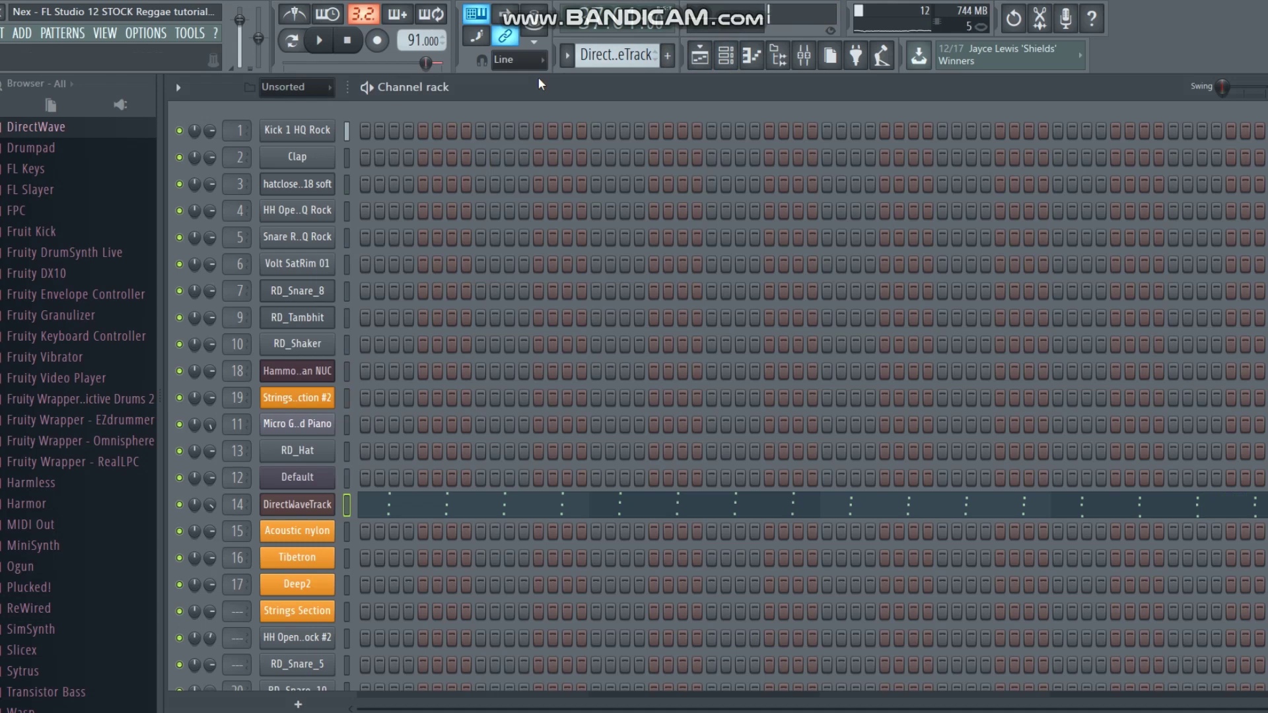
left_click(567, 56)
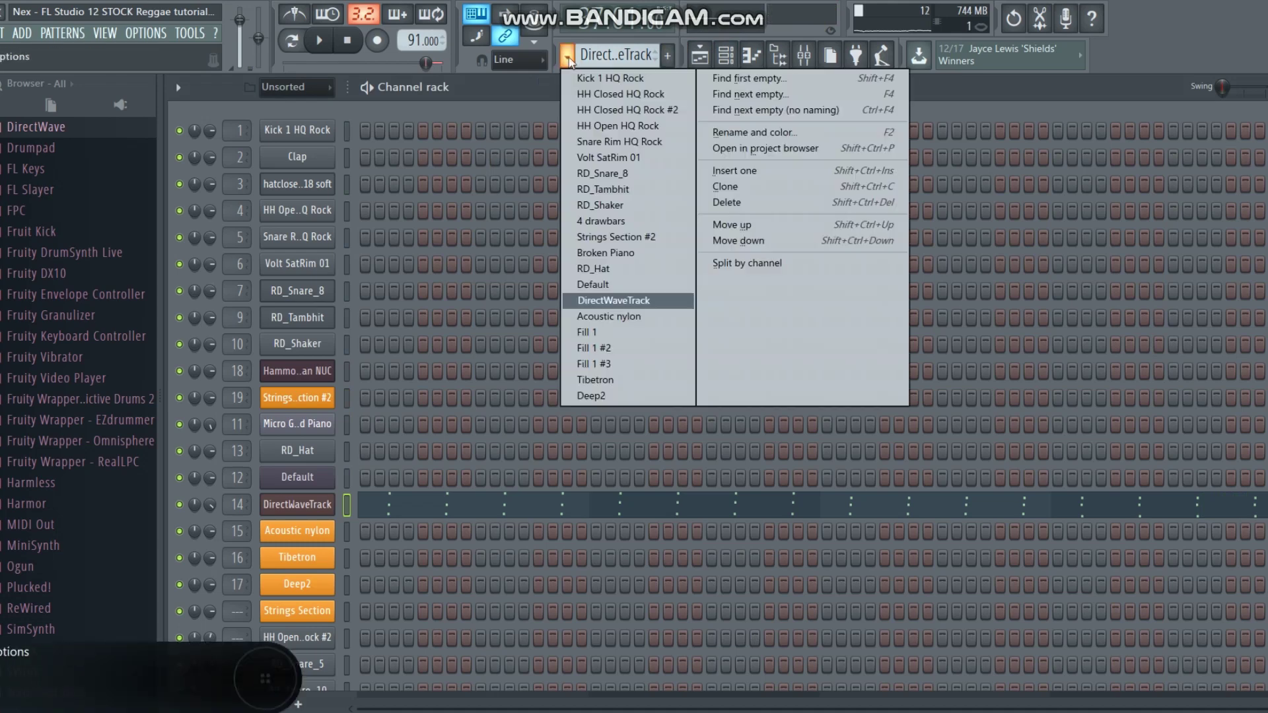
left_click(601, 320)
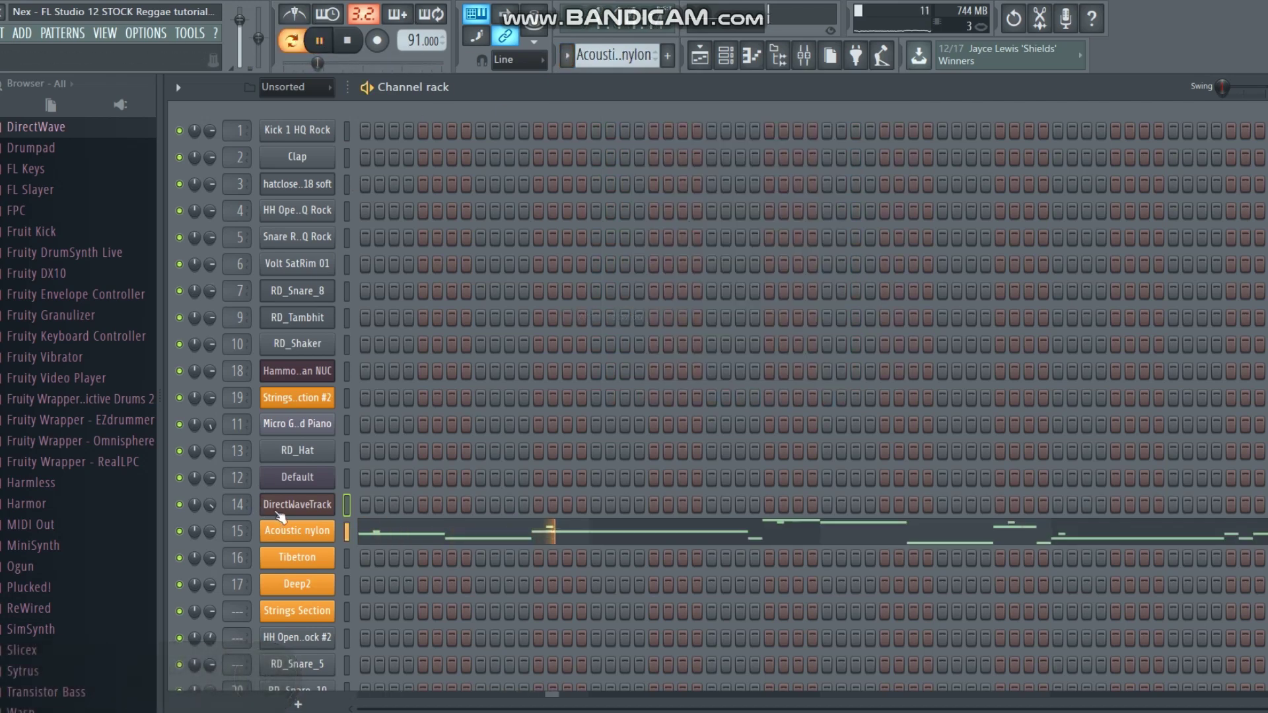
left_click(322, 535)
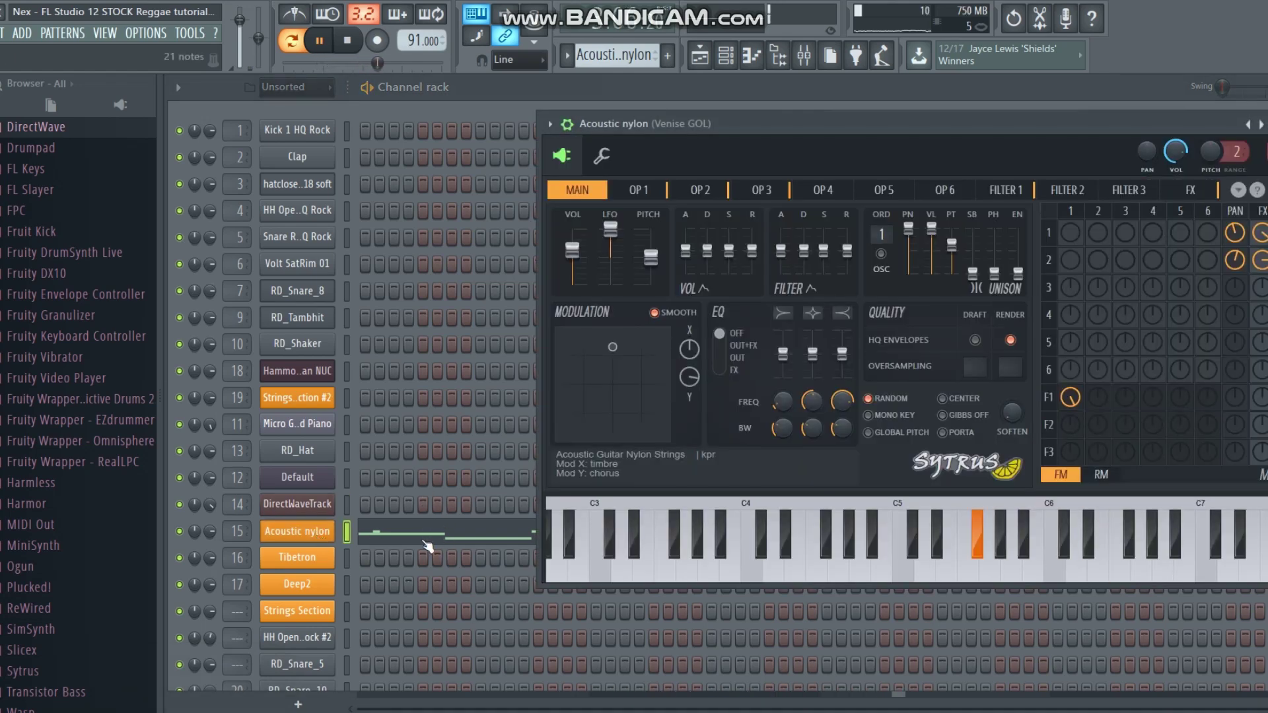
Browse the Sytrus preset categories for the Acoustic nylon channel in the browser.
left_click(549, 125)
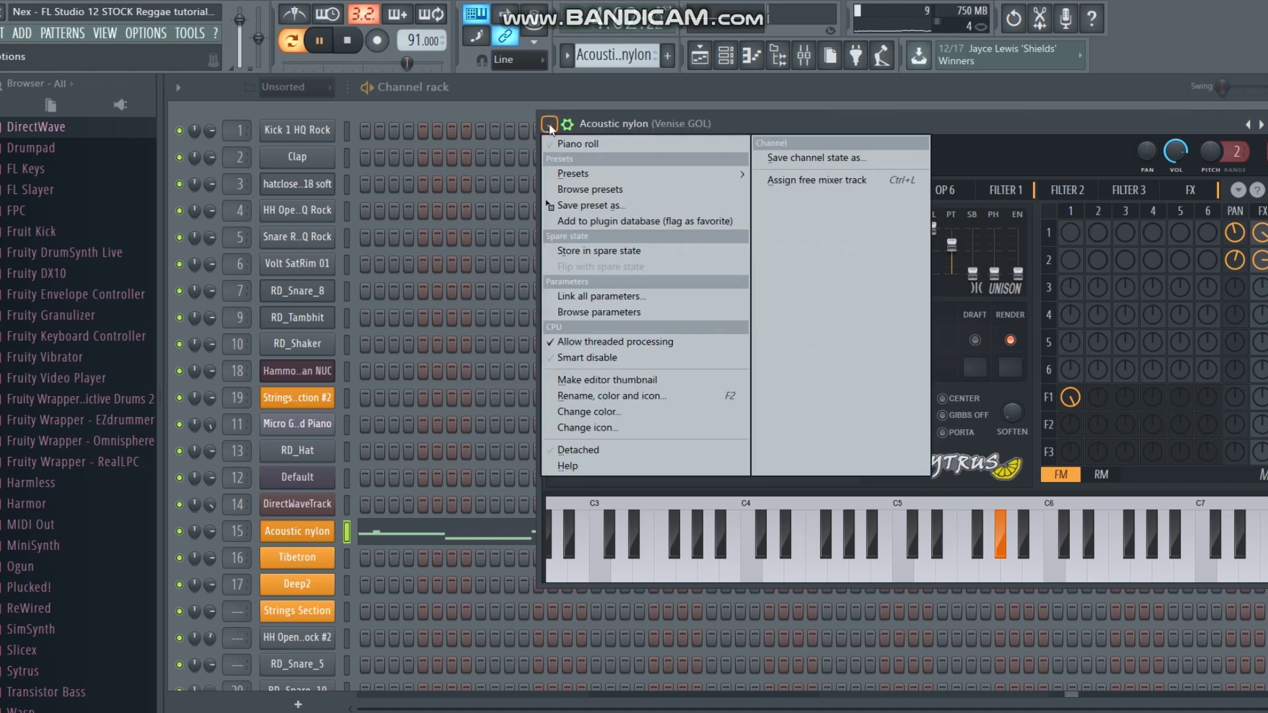
left_click(592, 192)
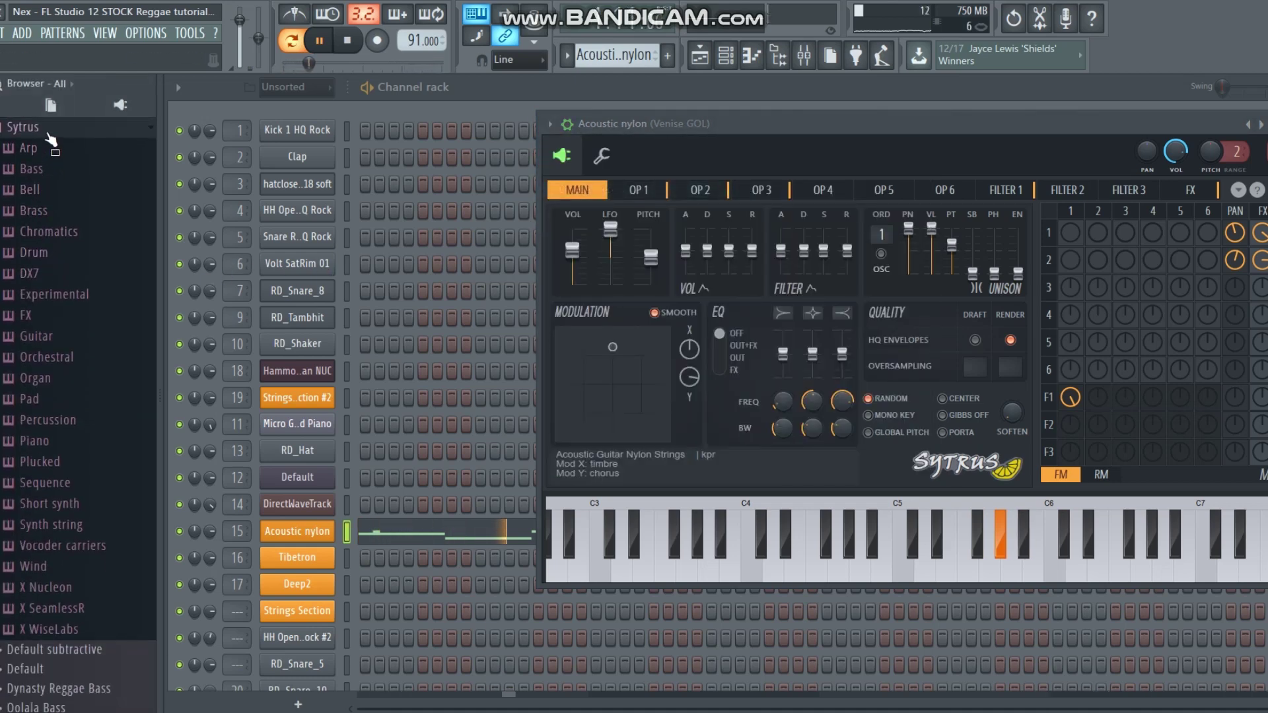
scroll(93, 562, "down", 5)
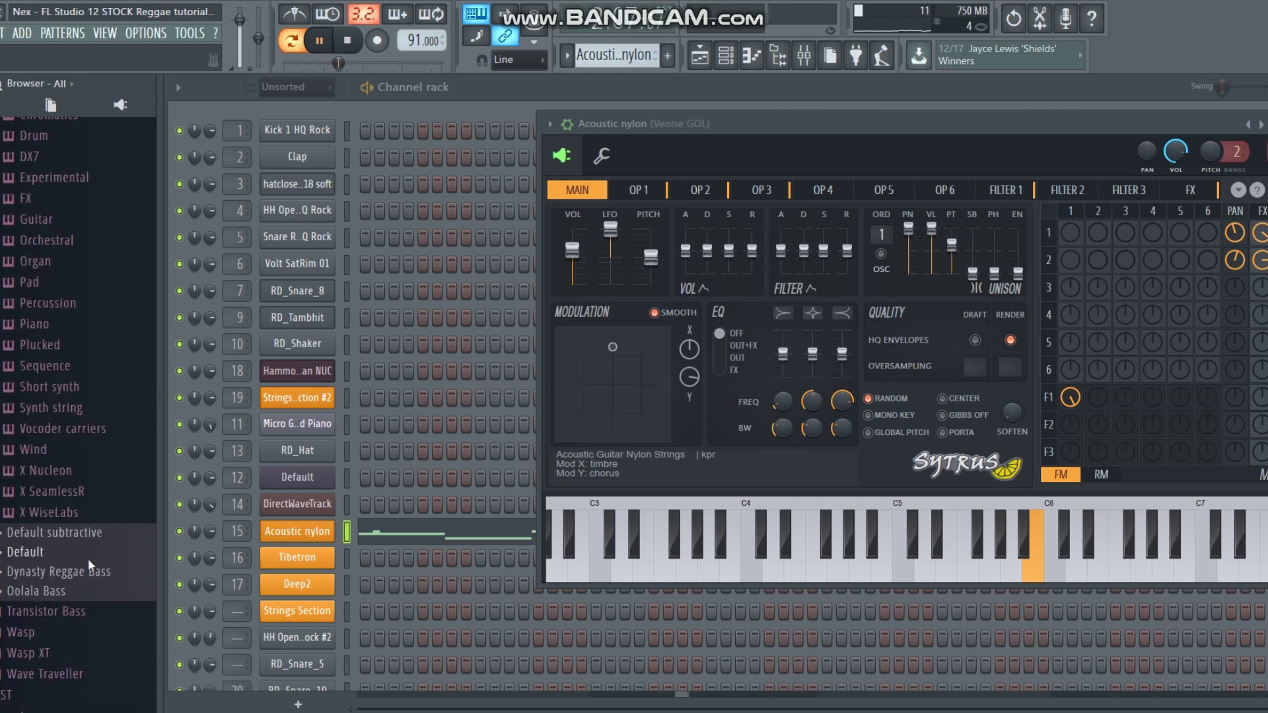
scroll(73, 506, "up", 3)
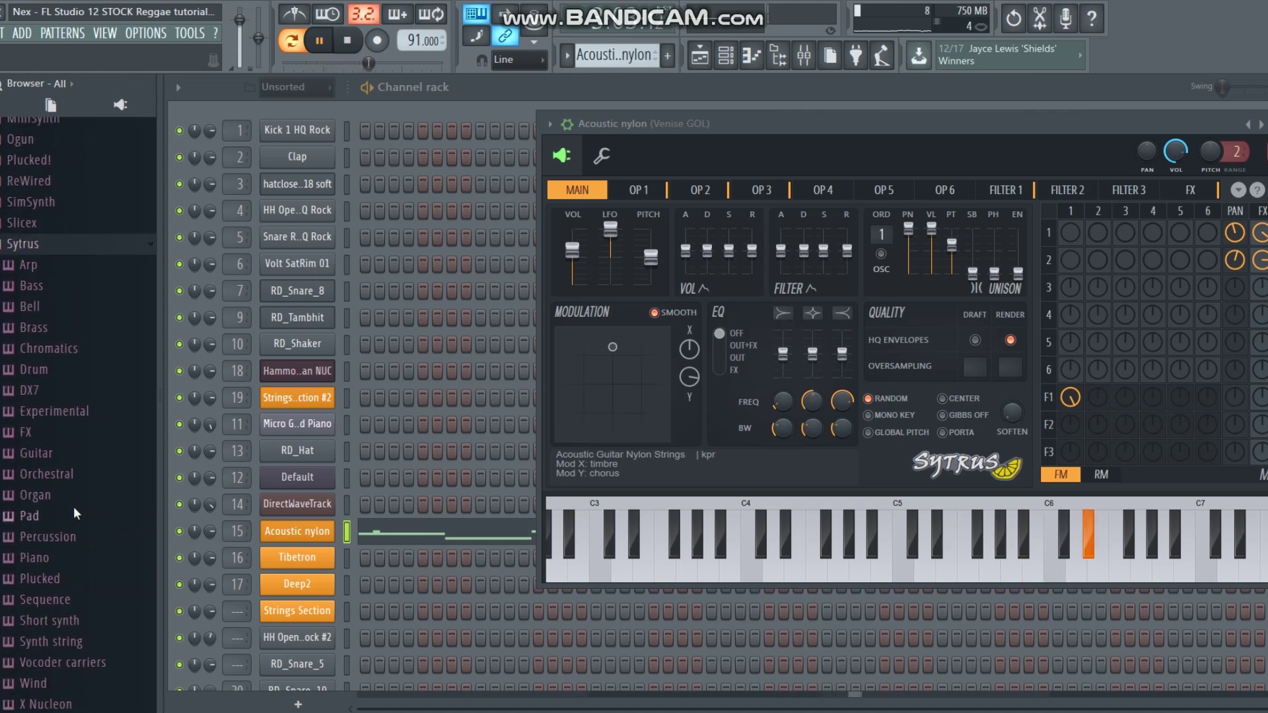
left_click(288, 527)
left_click(289, 527)
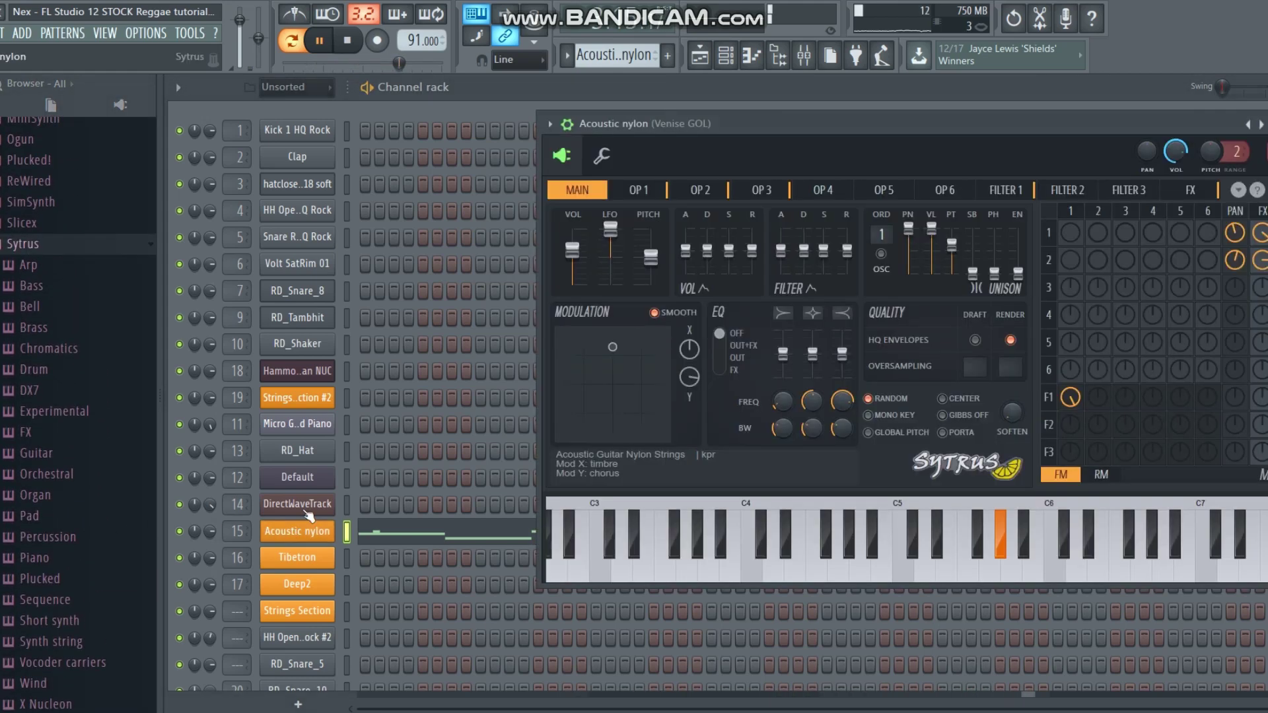
Review the slide and porta properties of the short B5 note in bar 1 of the Acoustic nylon piano roll.
left_click(787, 58)
left_click(758, 61)
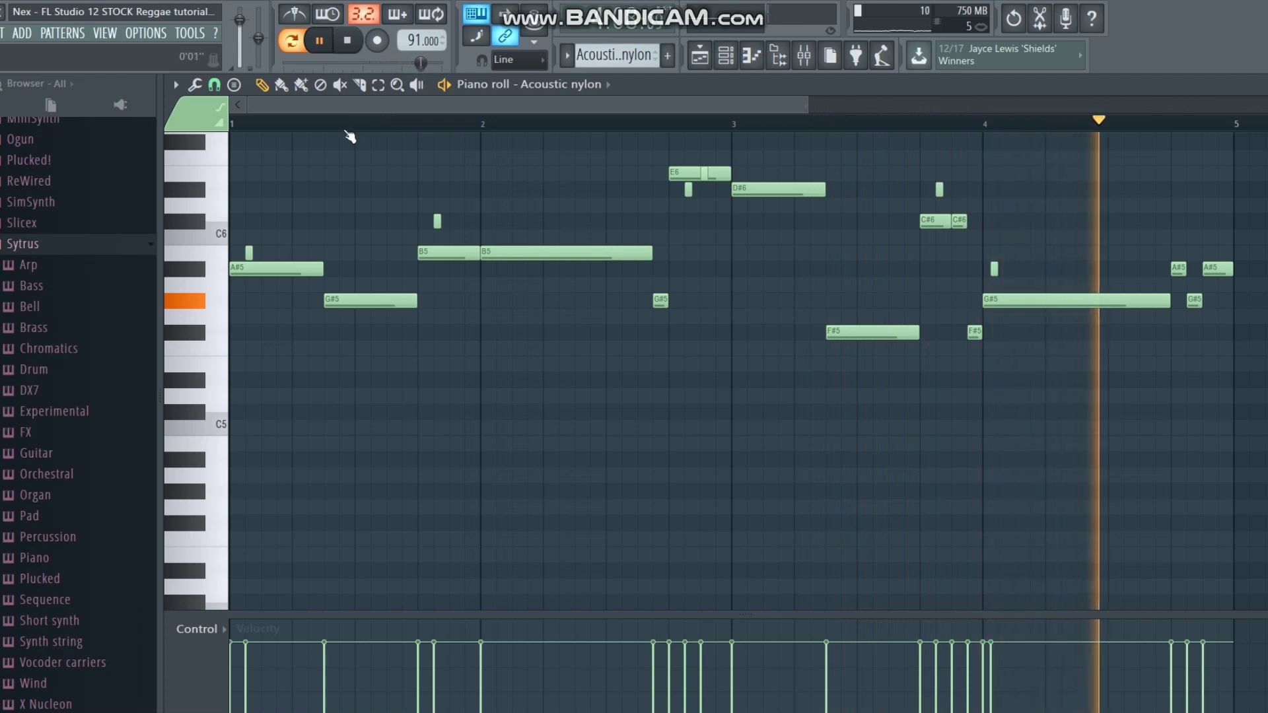
scroll(264, 137, "up", 5, "ctrl")
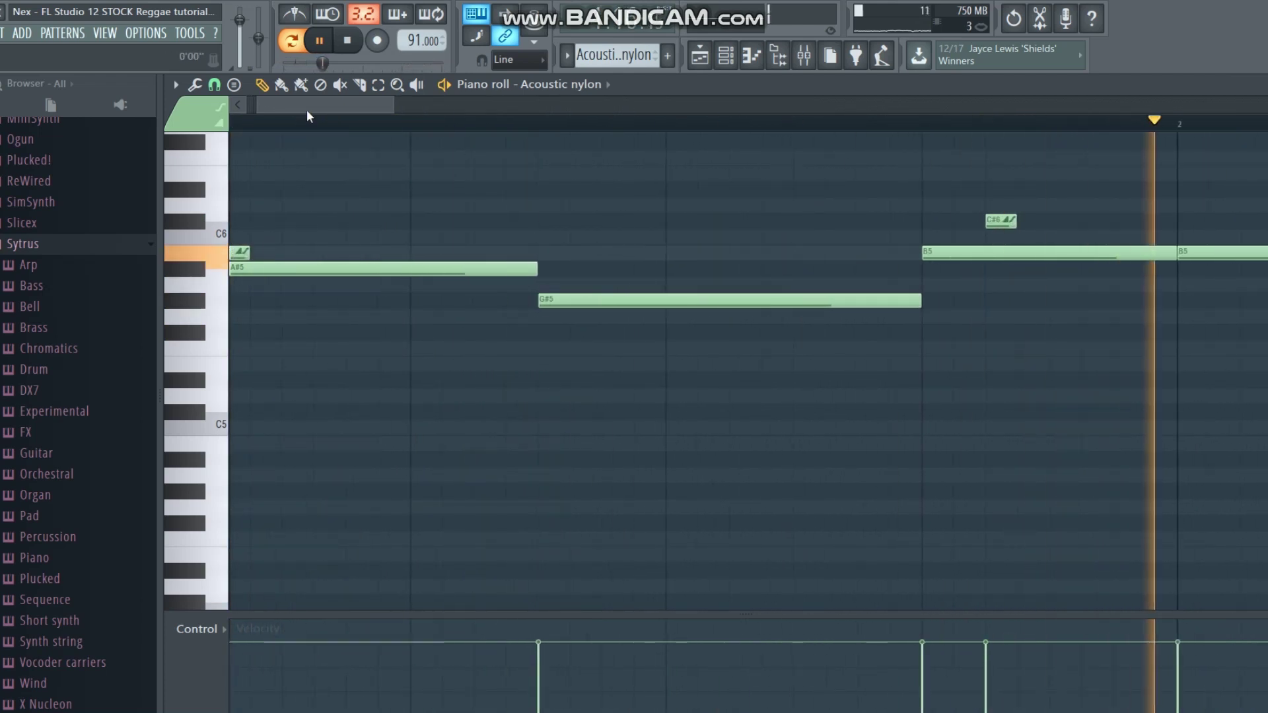
left_click_drag(306, 110, 207, 122)
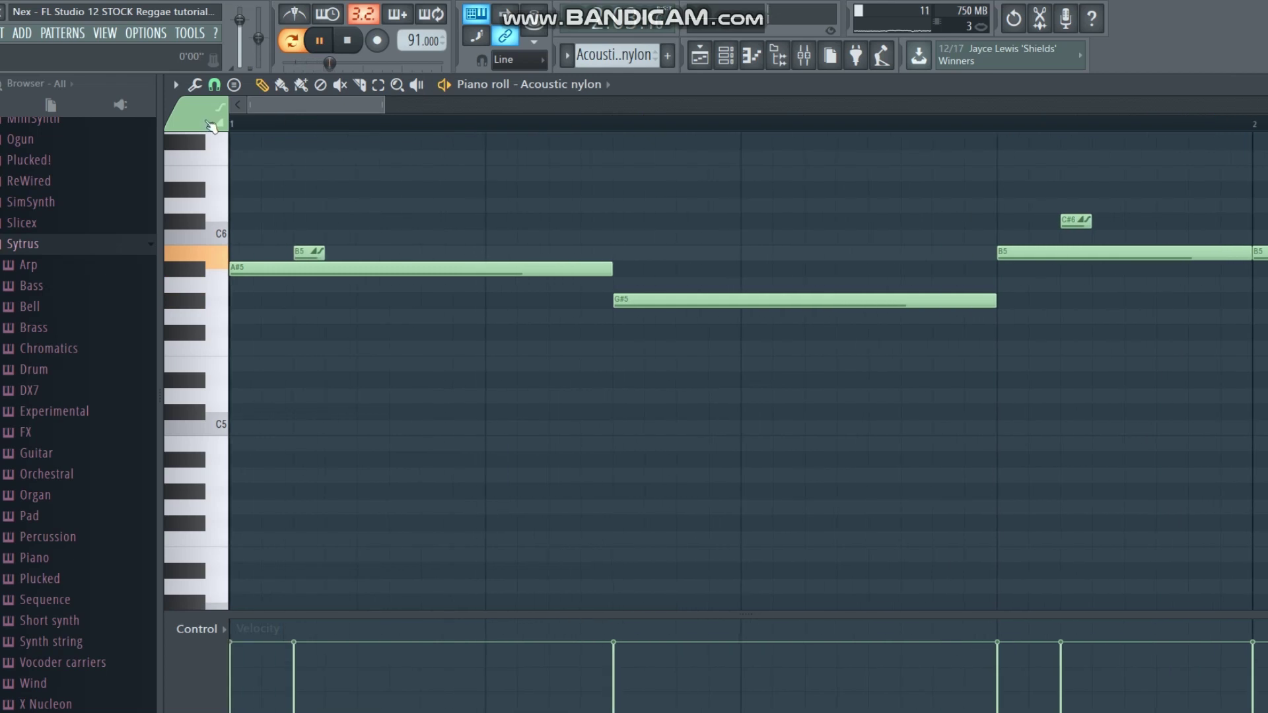
double_click(303, 256)
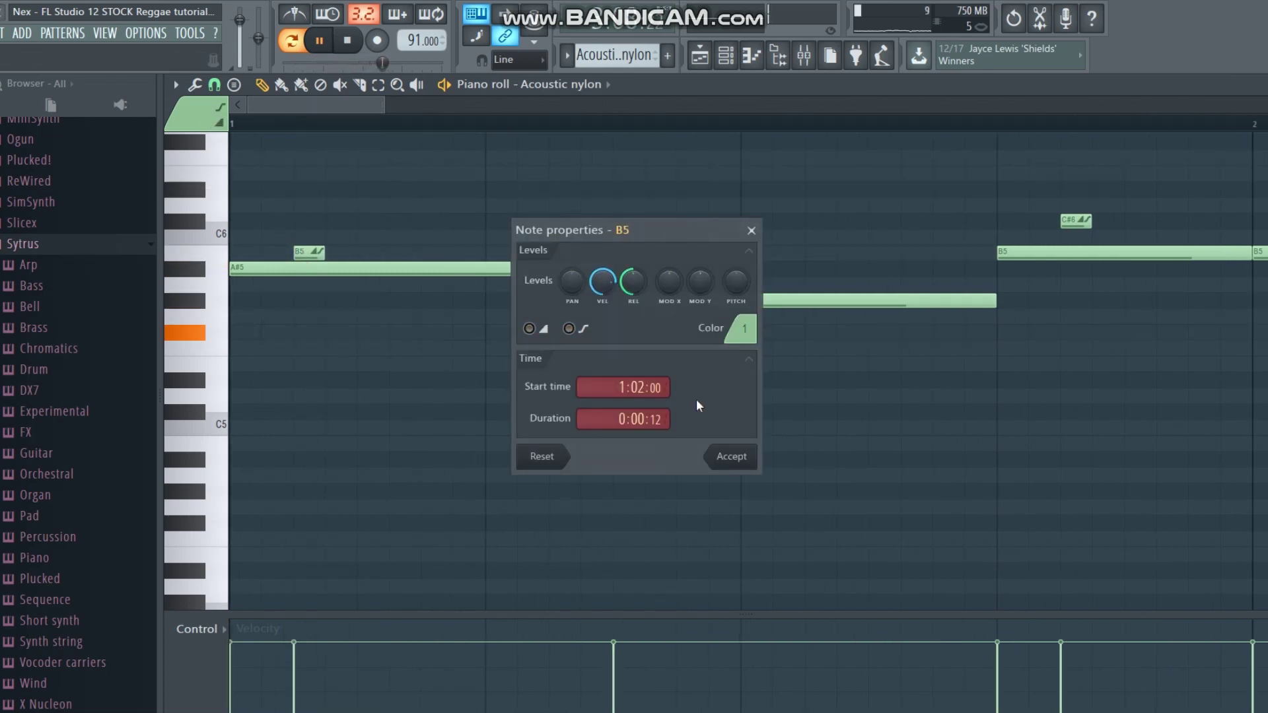
left_click(720, 458)
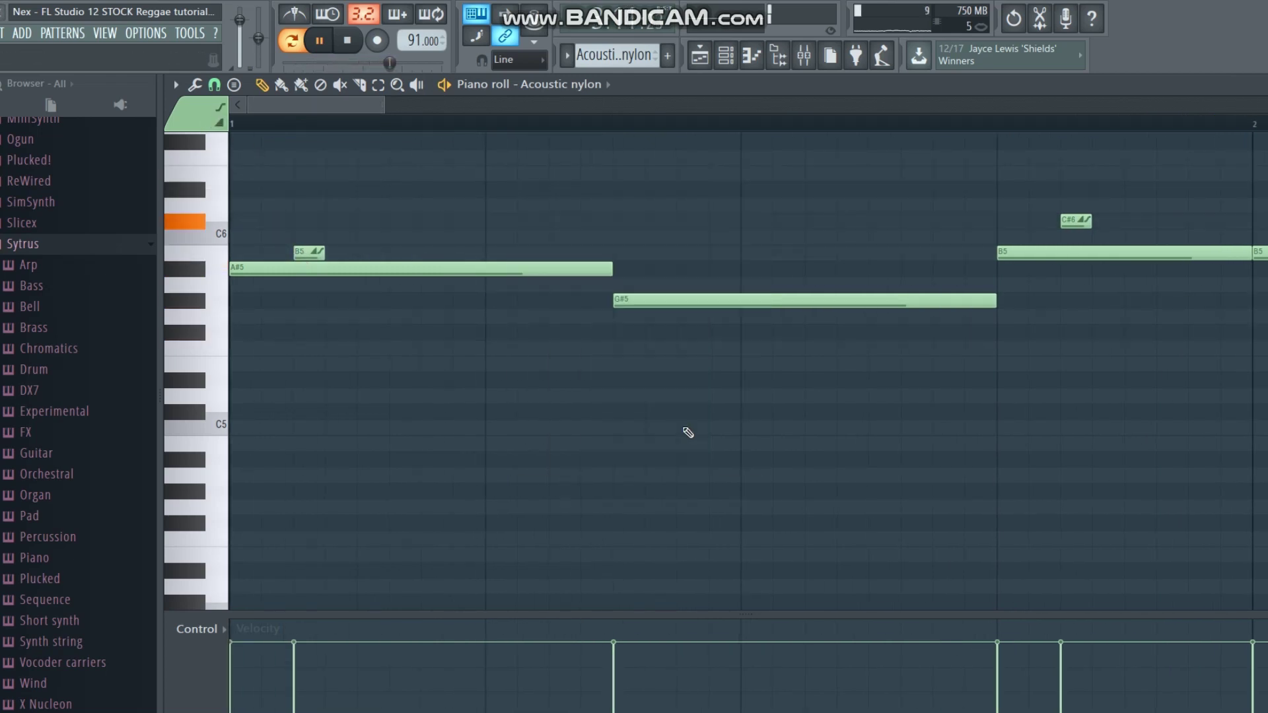
double_click(310, 252)
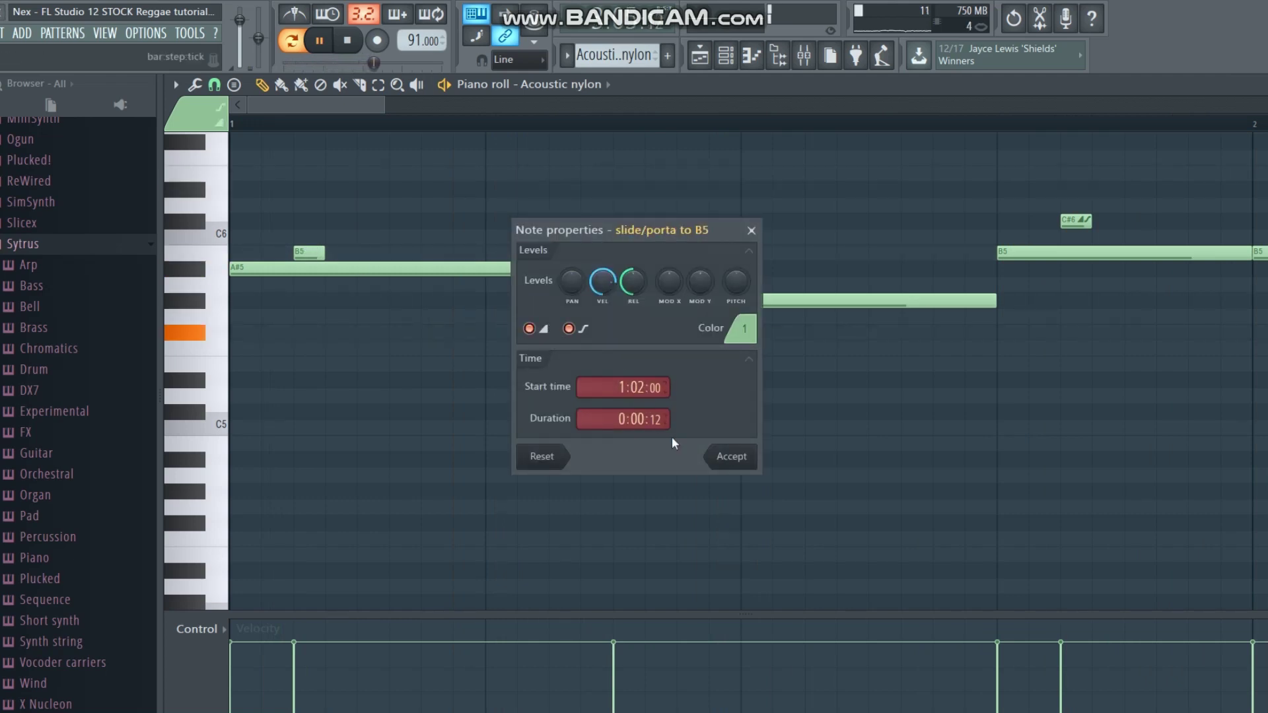
left_click(726, 462)
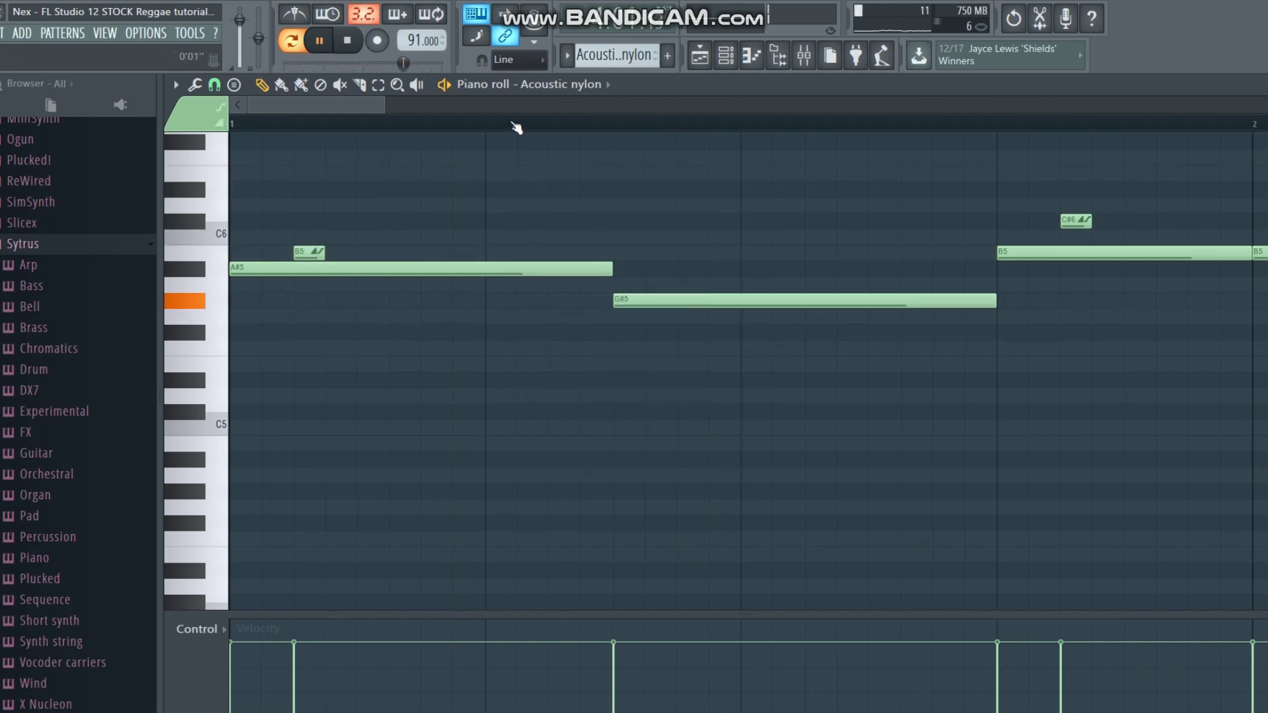
Examine the Acoustic nylon melody and its slide notes across all four bars of the piano roll.
scroll(516, 128, "down", 3)
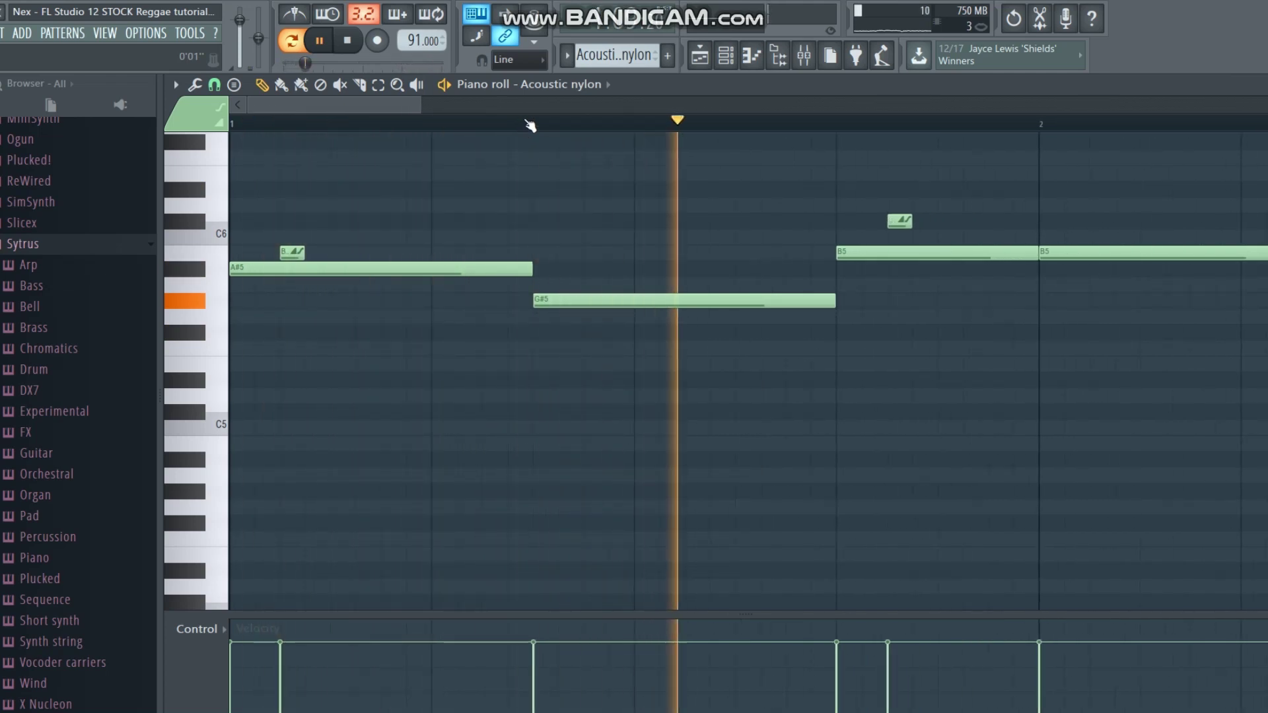
scroll(535, 109, "down", 1)
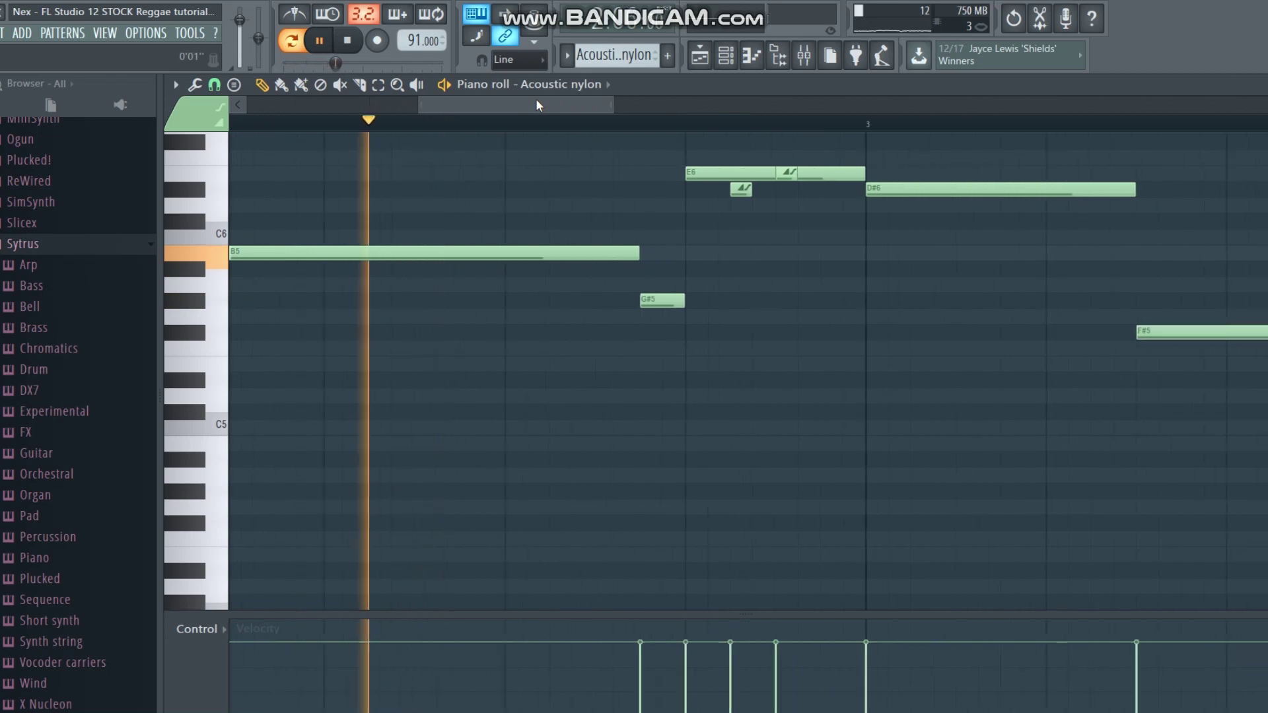
scroll(533, 112, "down", 4)
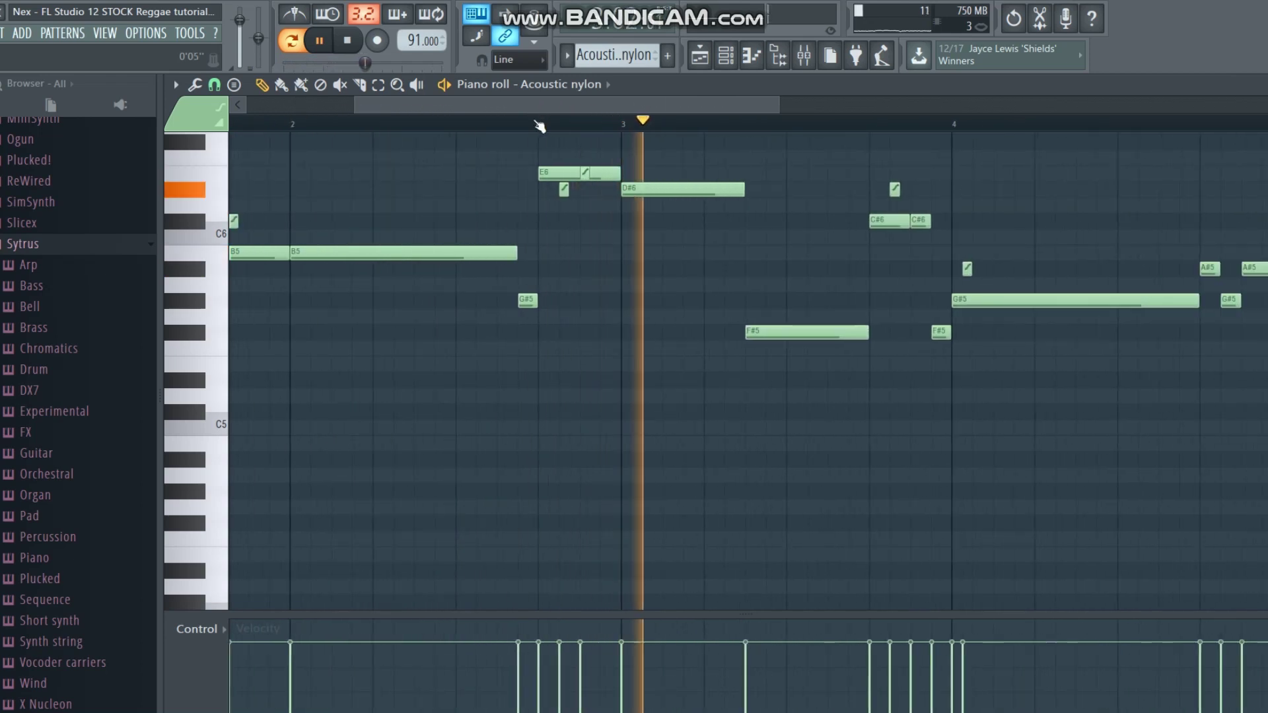
scroll(539, 109, "up", 1)
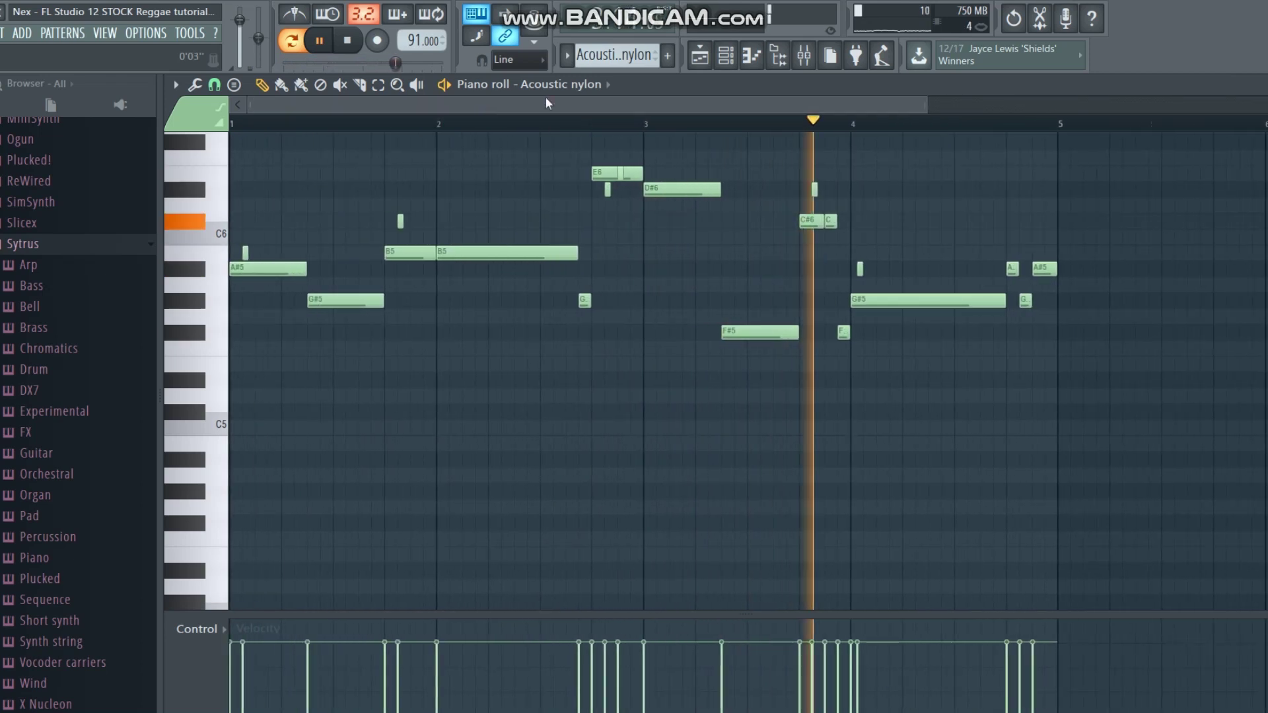
Inspect the Hardcore effect's pedal settings on the Venise GOL mixer track (insert 15).
left_click(803, 58)
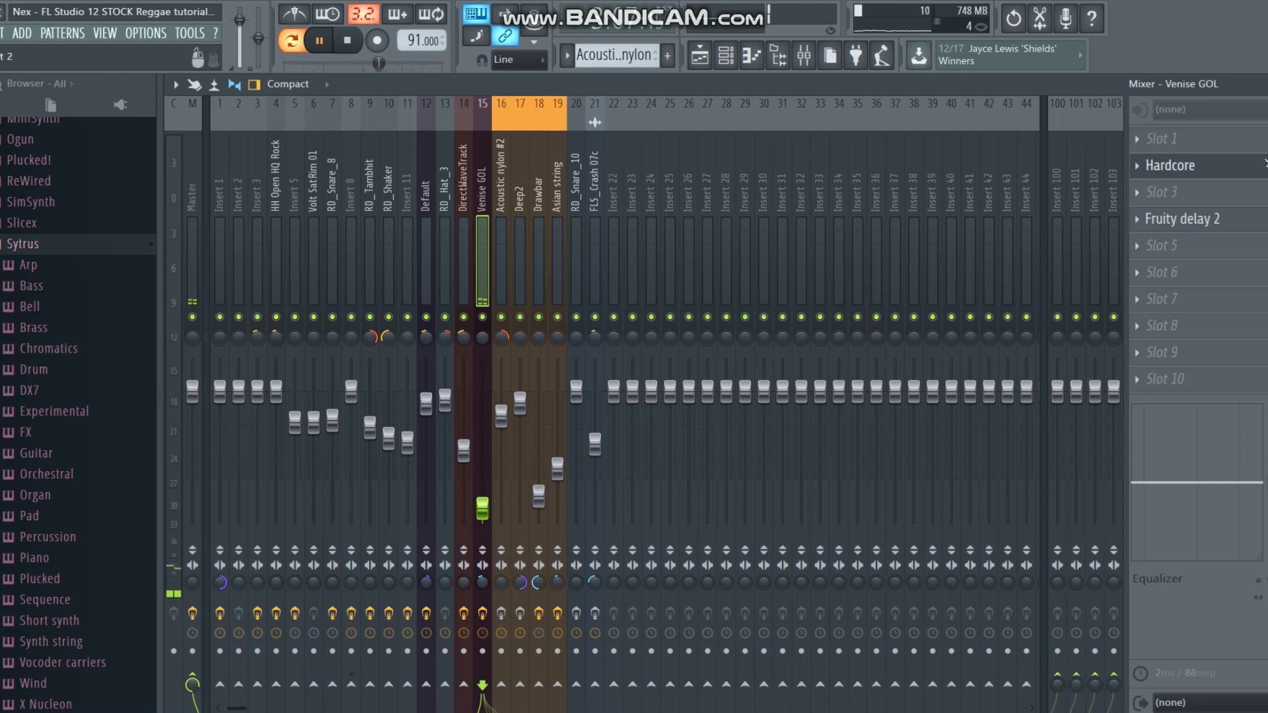
left_click(1266, 162)
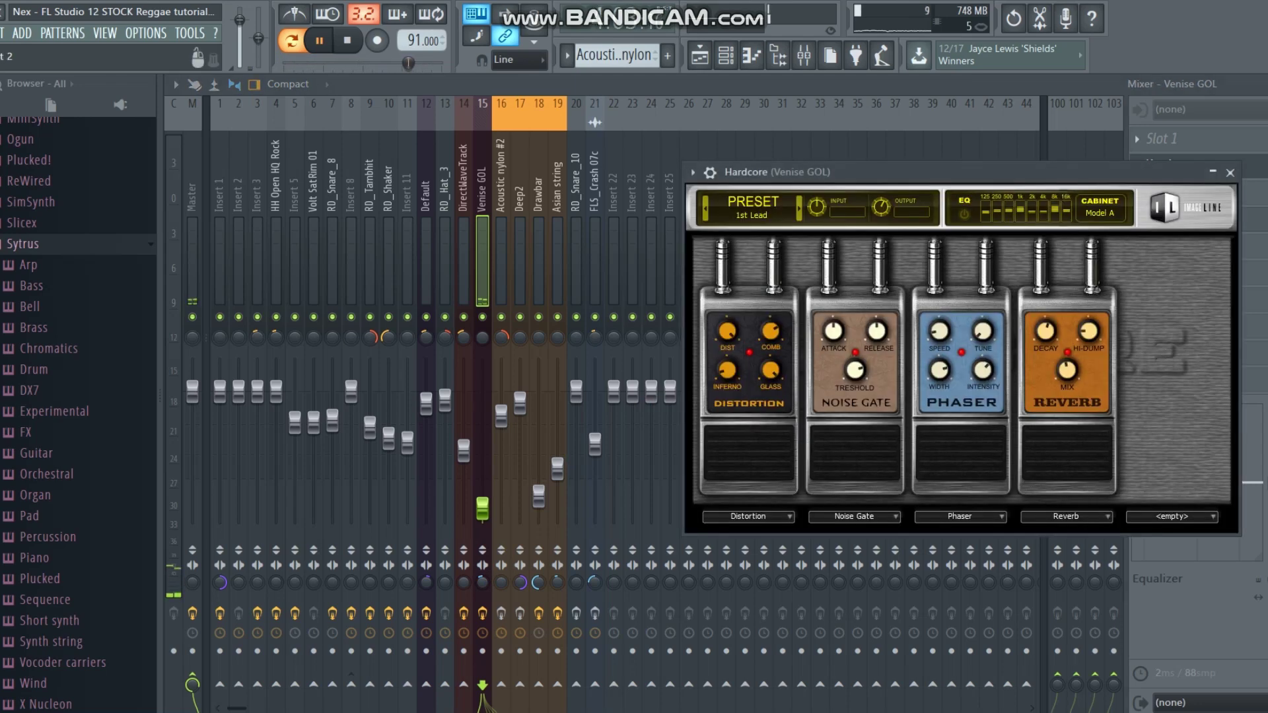
key("Escape")
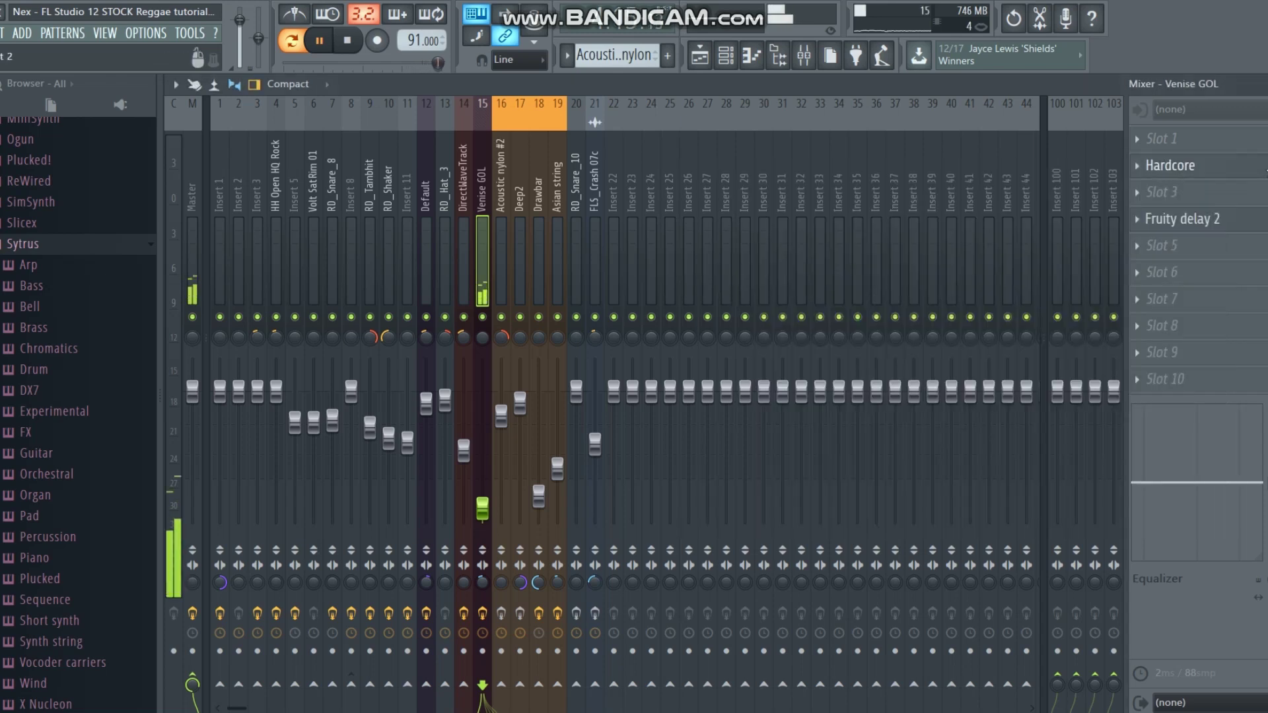
left_click(1144, 168)
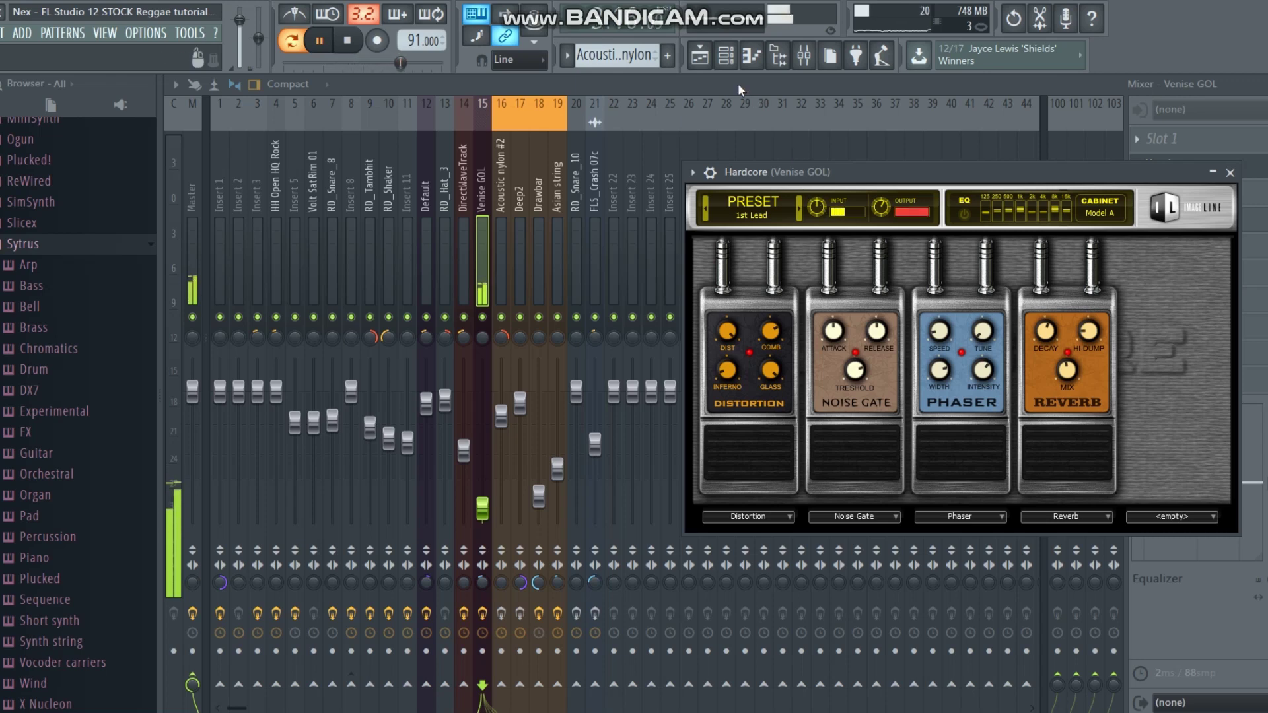
key("Escape")
Place the Acoustic nylon pattern at bar 37 on Track 16 of the playlist and play the arrangement.
left_click(711, 64)
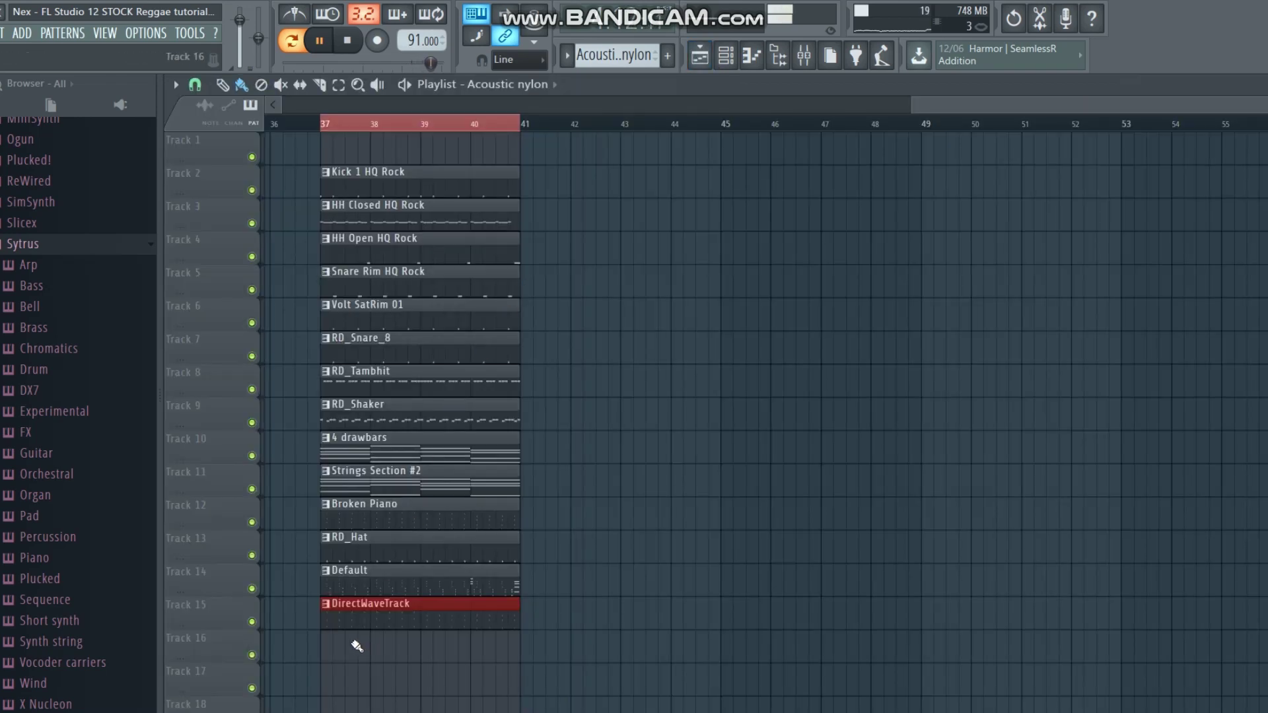
left_click(325, 649)
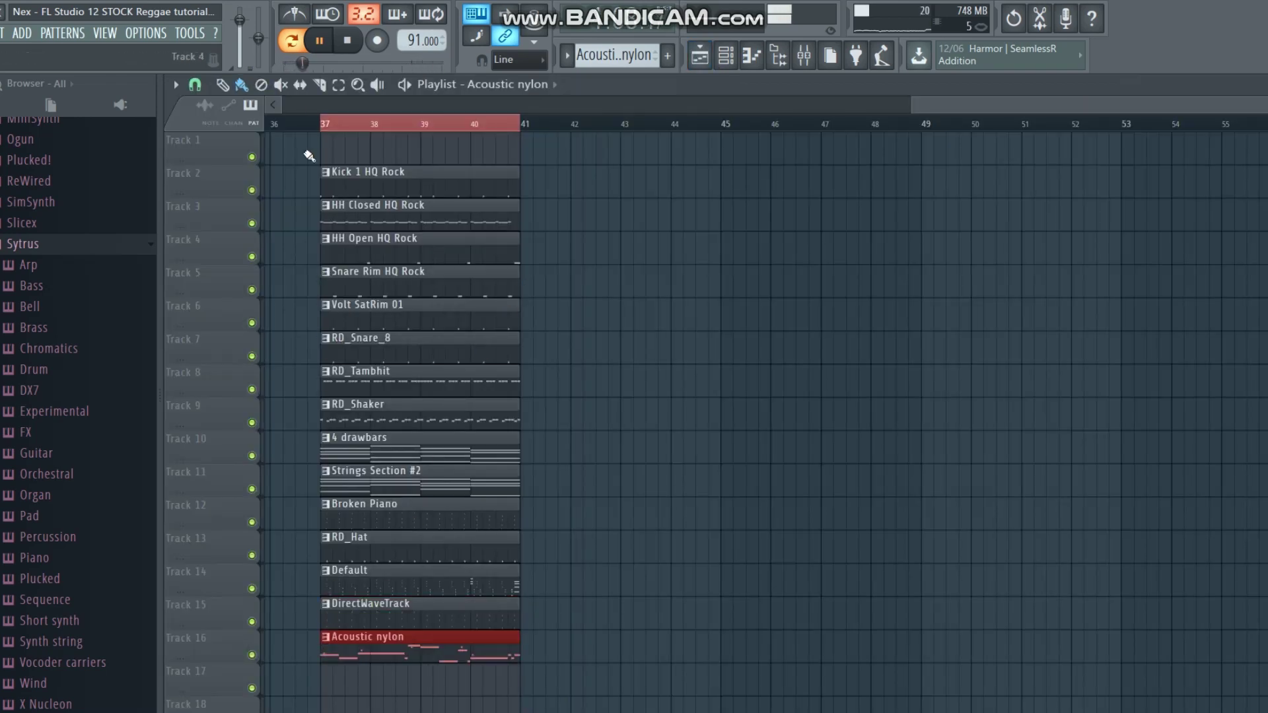
left_click(325, 126)
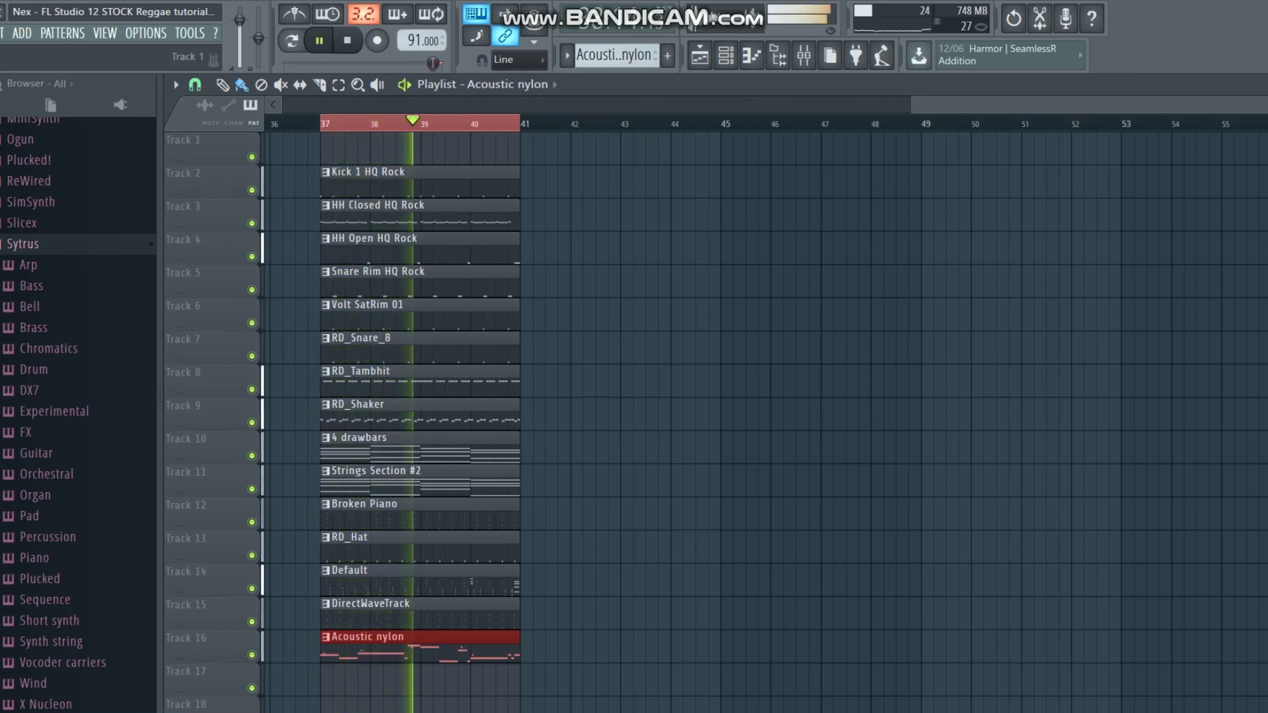
scroll(868, 193, "down", 1)
scroll(717, 423, "down", 1)
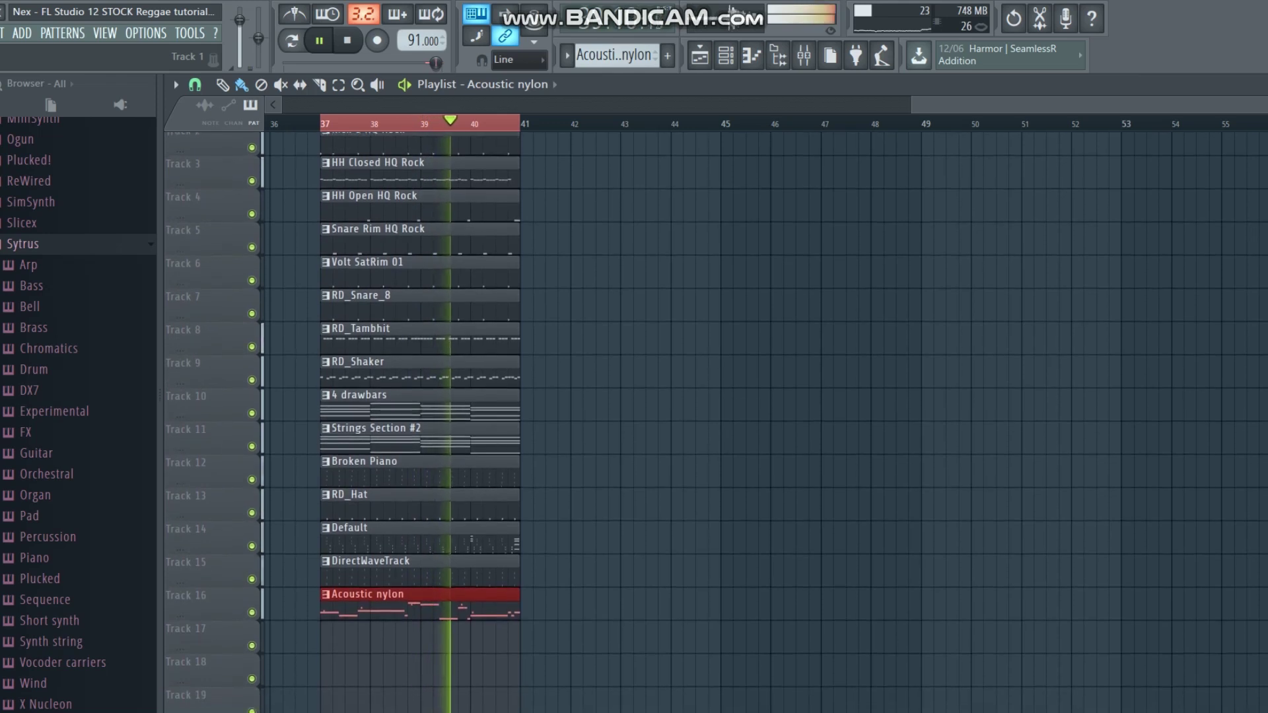
scroll(717, 422, "up", 1)
scroll(718, 422, "down", 1)
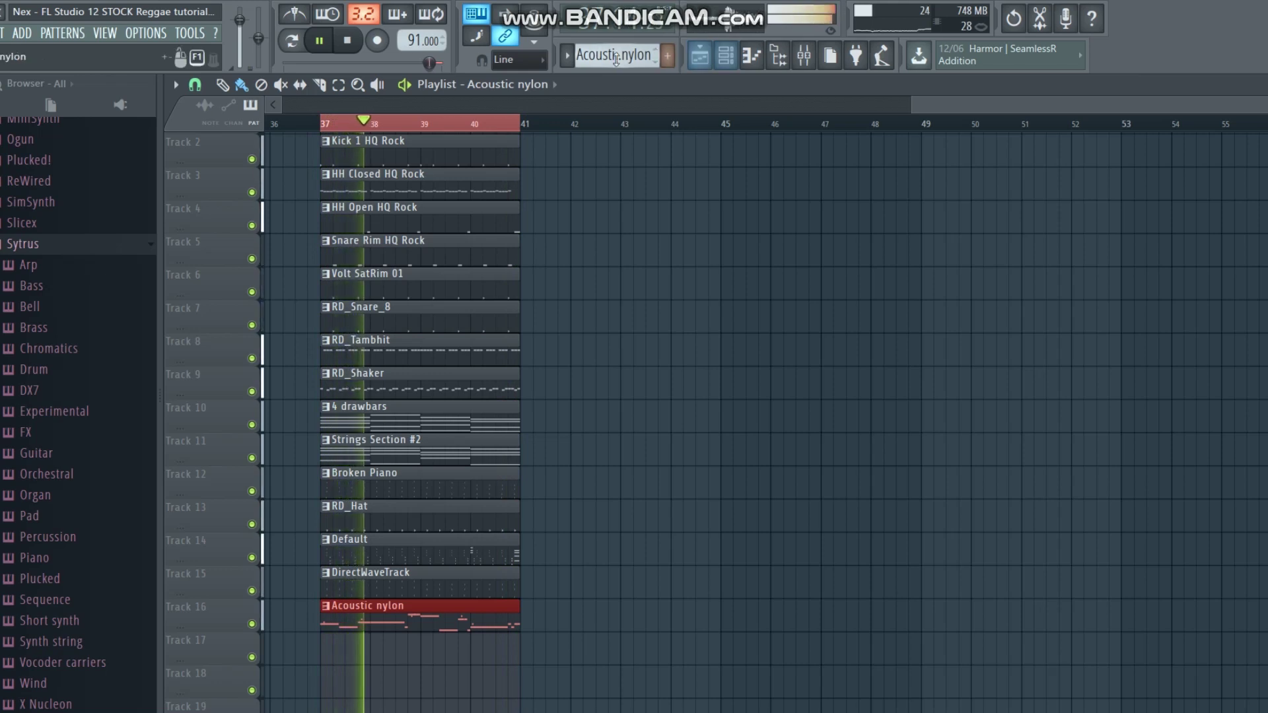
Switch to the Tibetron pattern and examine its melody and long bass notes in the piano roll while it plays.
left_click(567, 56)
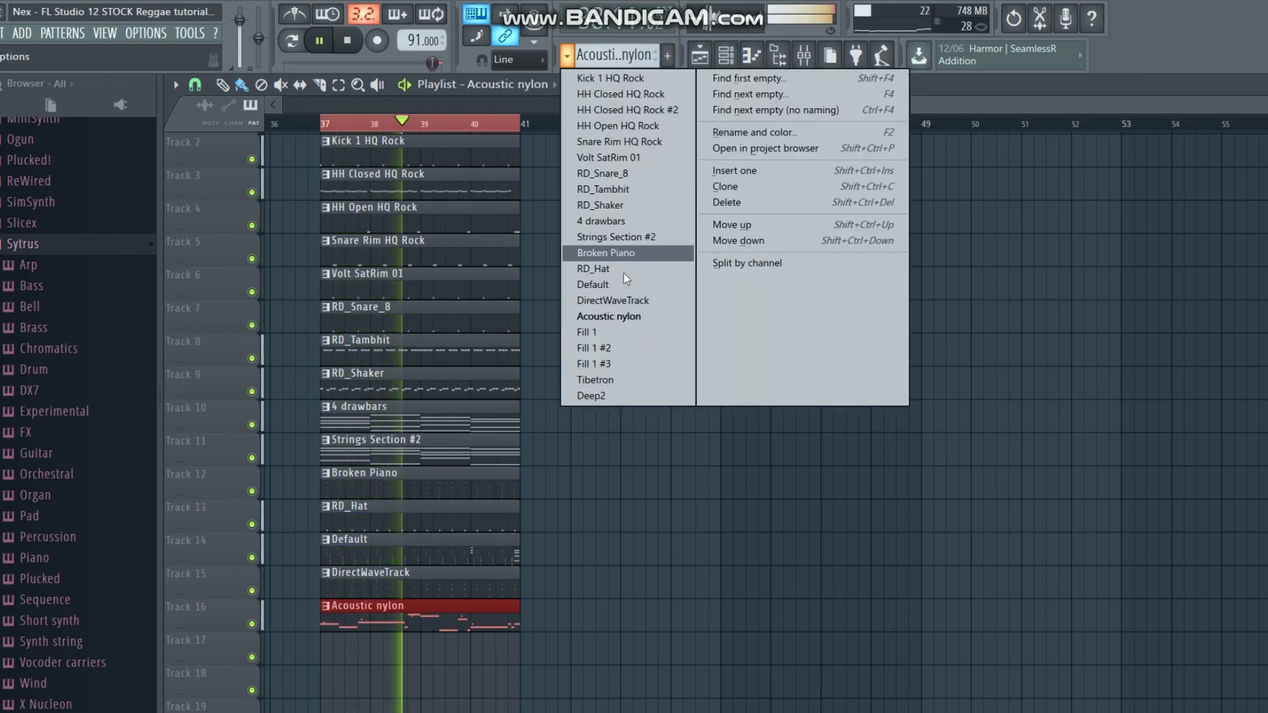
left_click(625, 375)
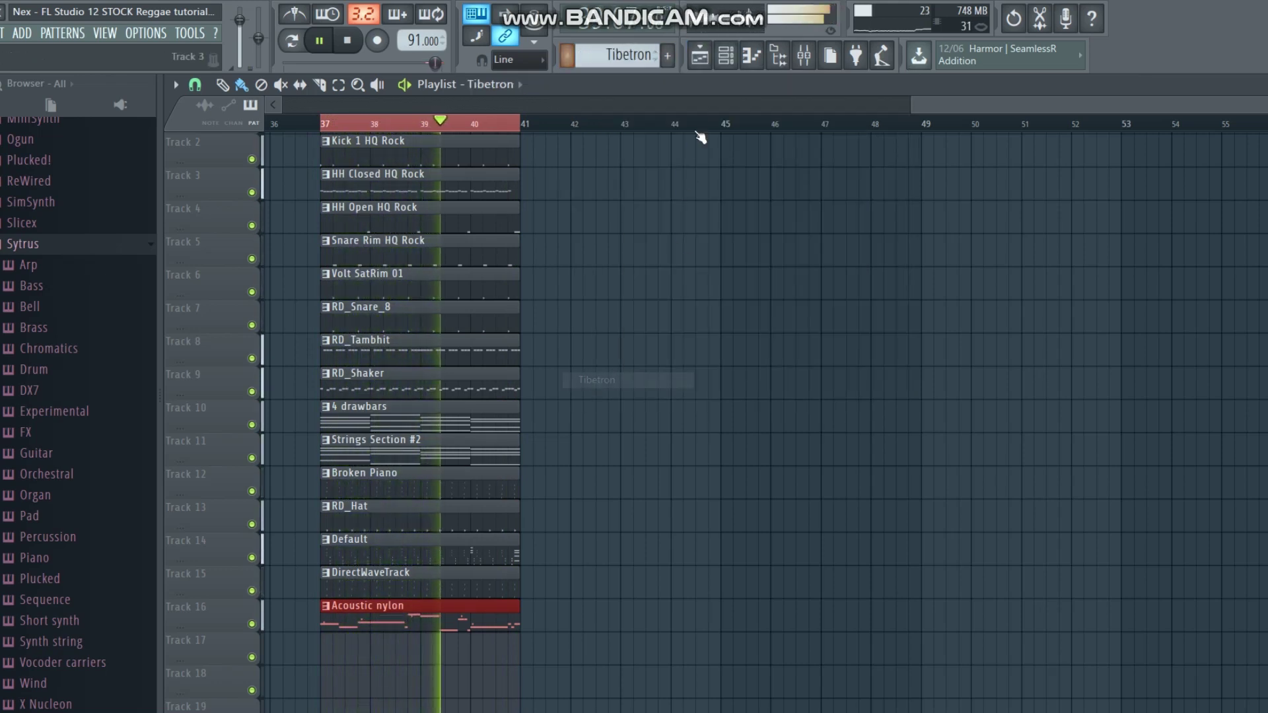
key("F6")
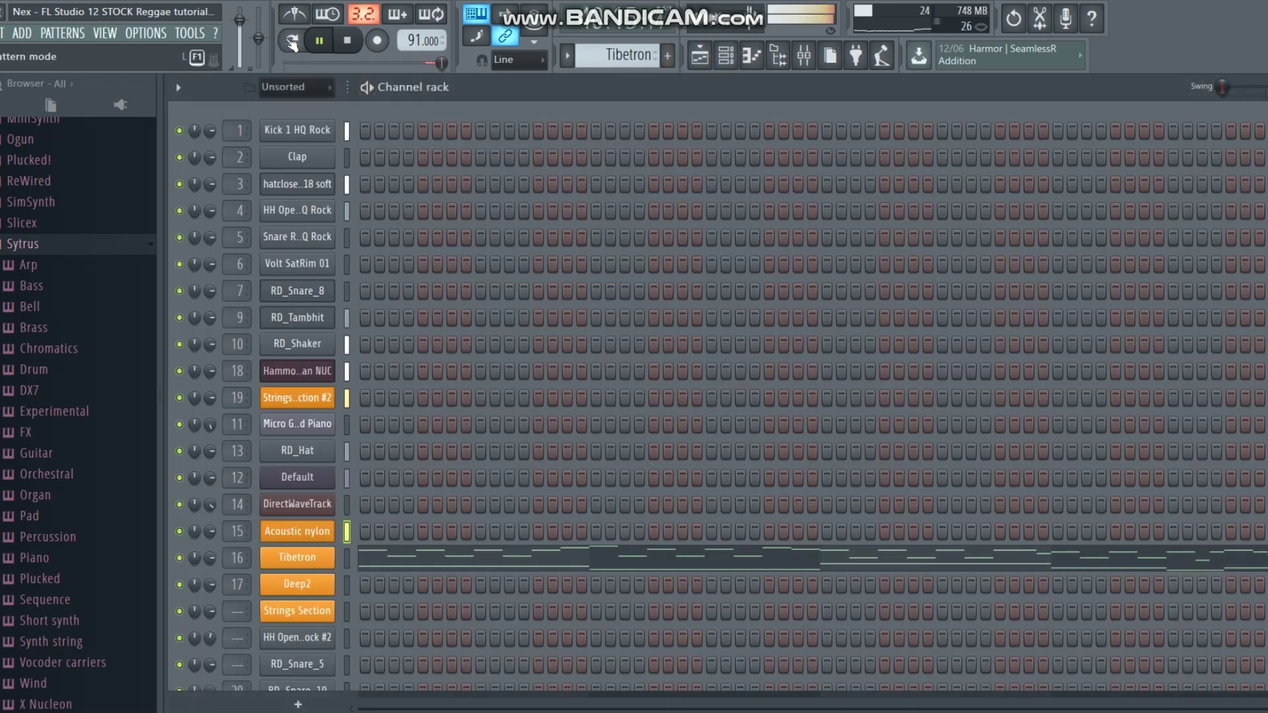
left_click(403, 564)
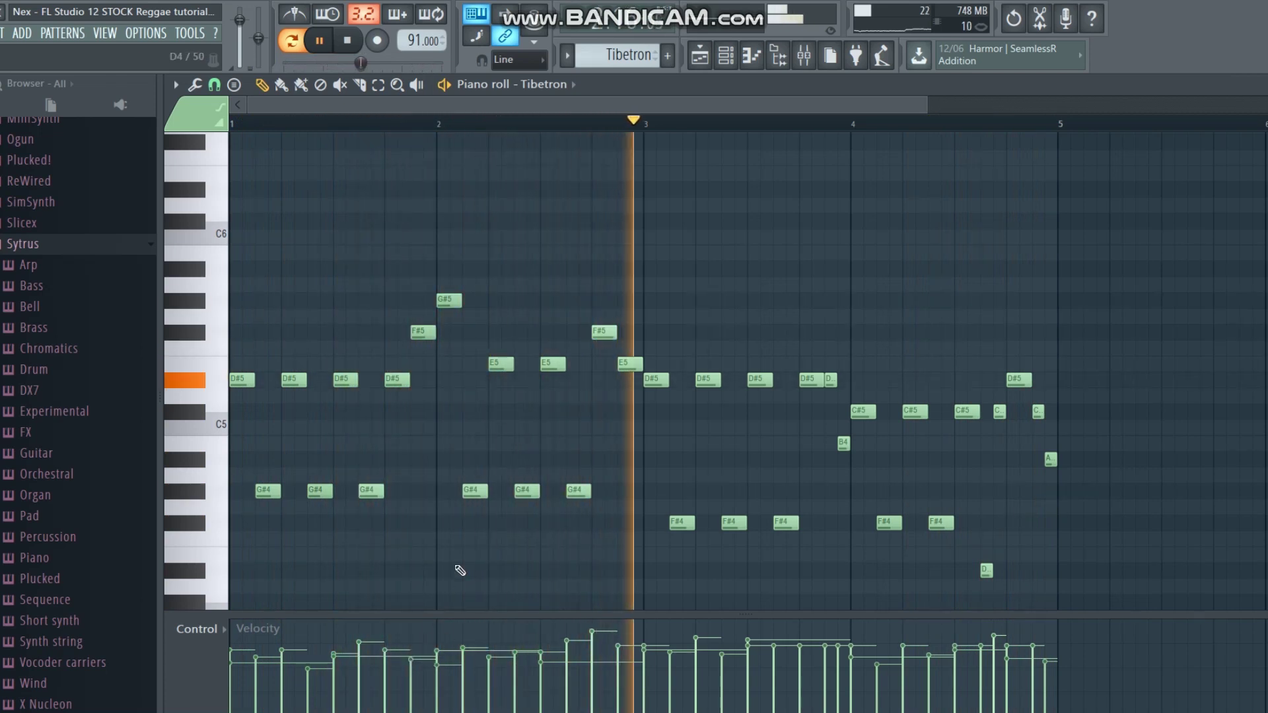
scroll(461, 570, "down", 5)
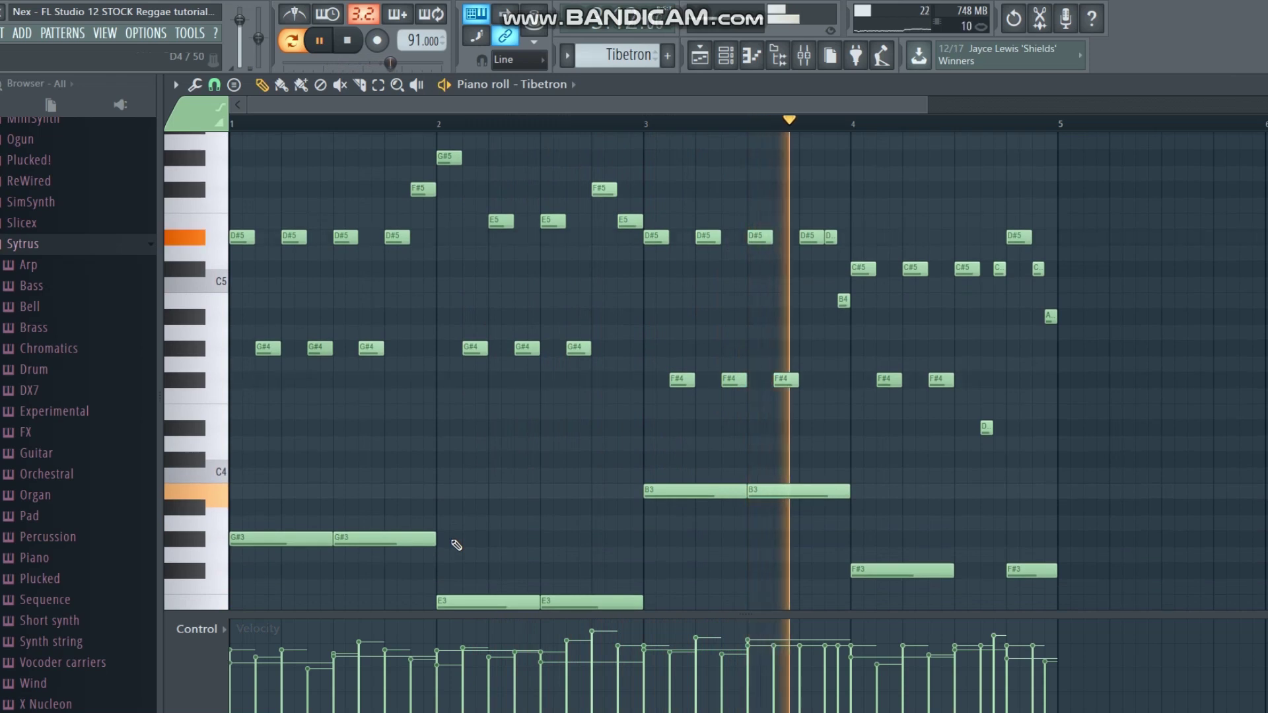
scroll(456, 545, "down", 2)
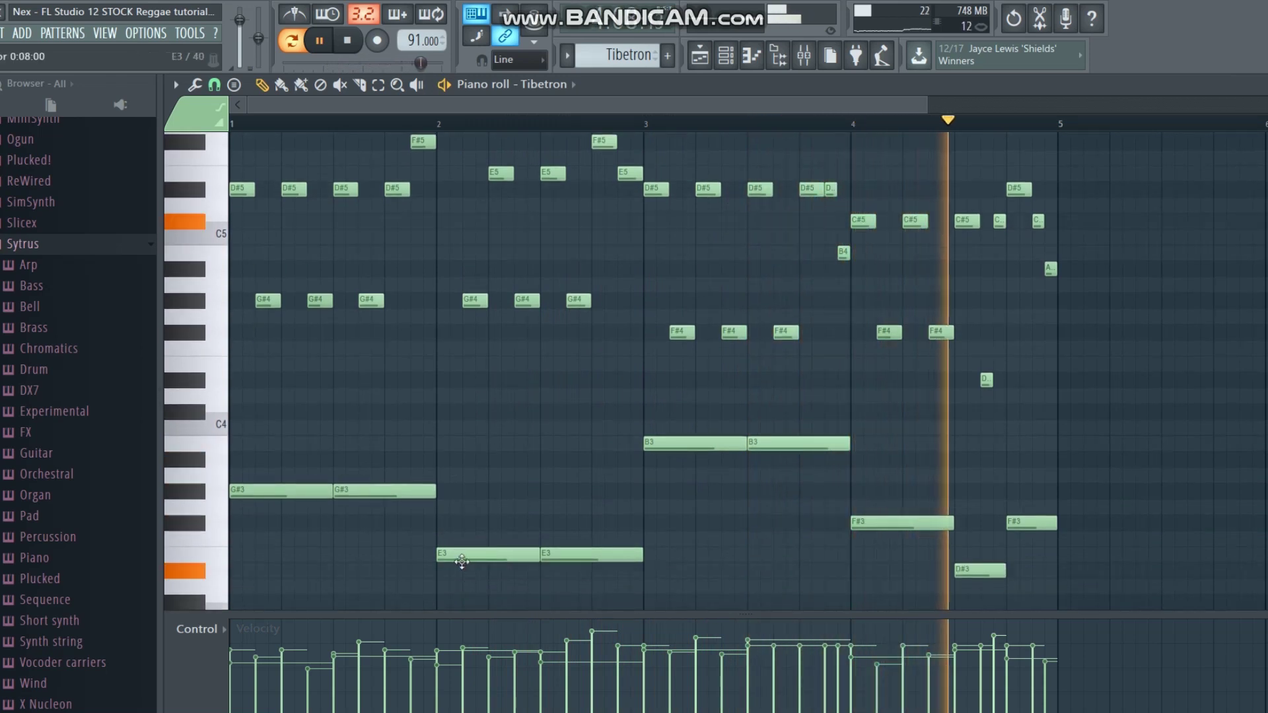
Try the Tibetron melody without the long bass notes in bars 1–4 by deleting them, and undo the deletion.
right_click(303, 492)
right_click(384, 492)
right_click(489, 553)
right_click(591, 553)
right_click(693, 443)
right_click(779, 443)
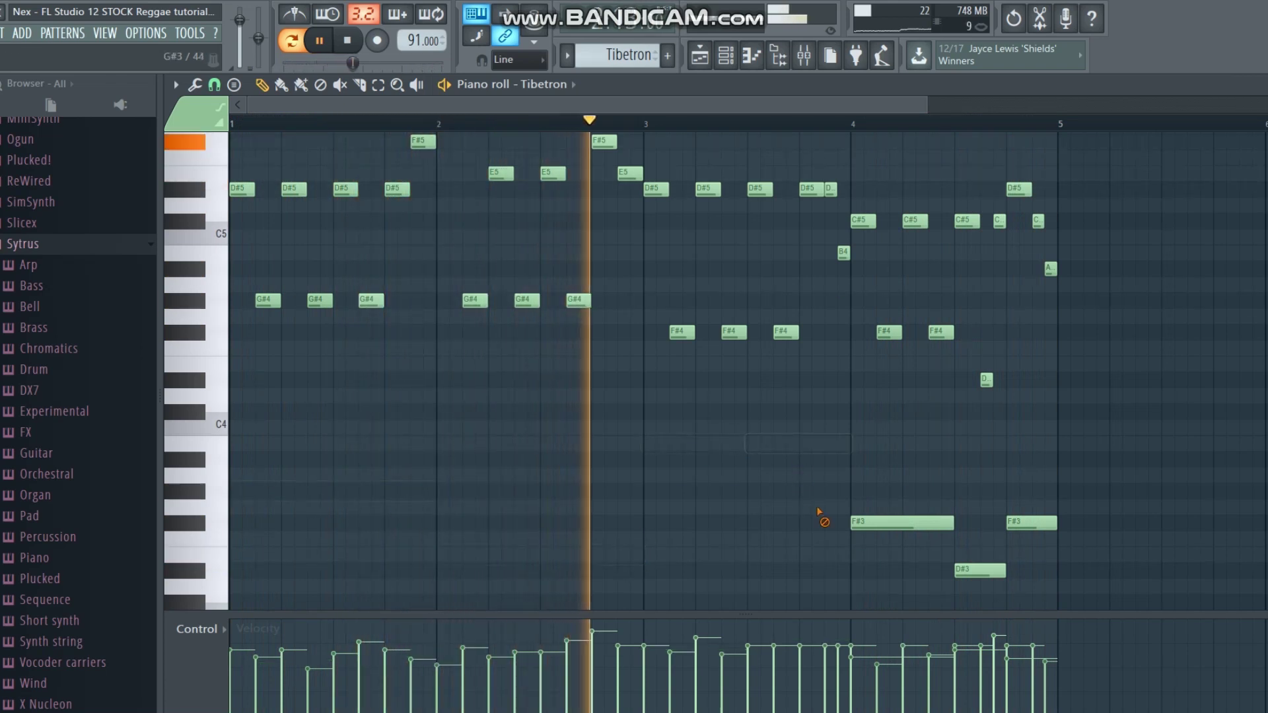
right_click(948, 523)
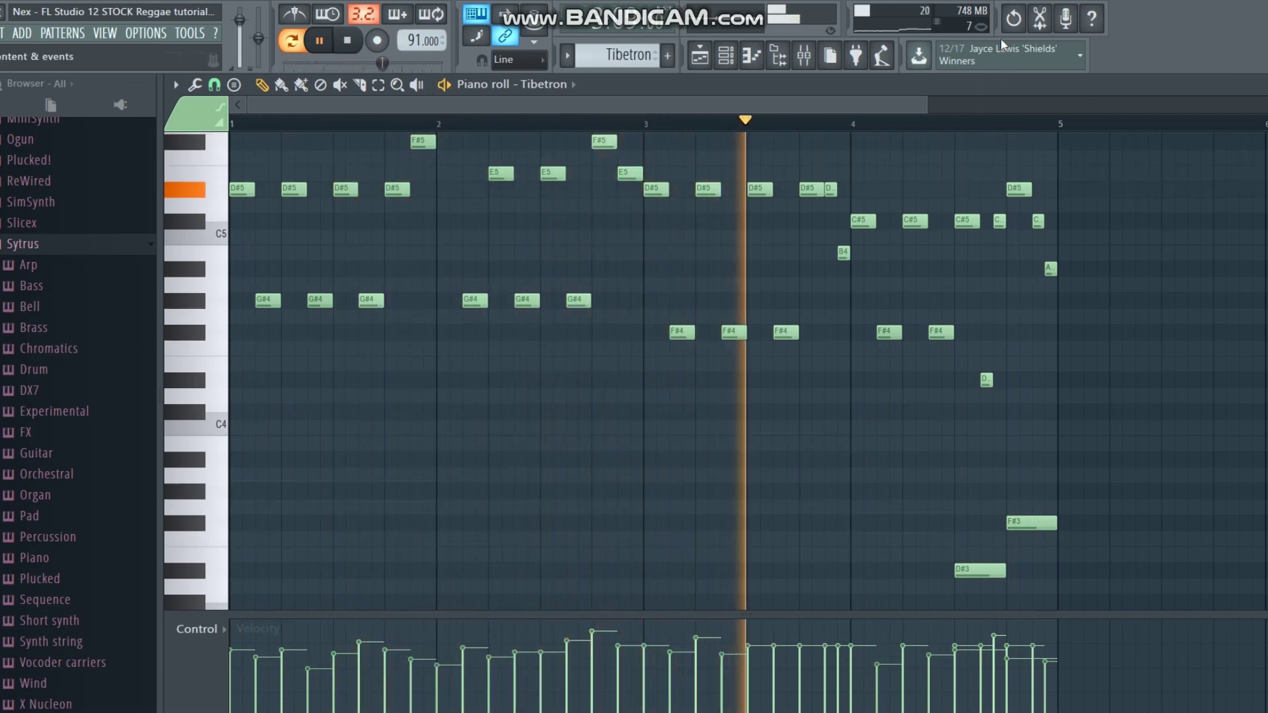
key("ctrl+z")
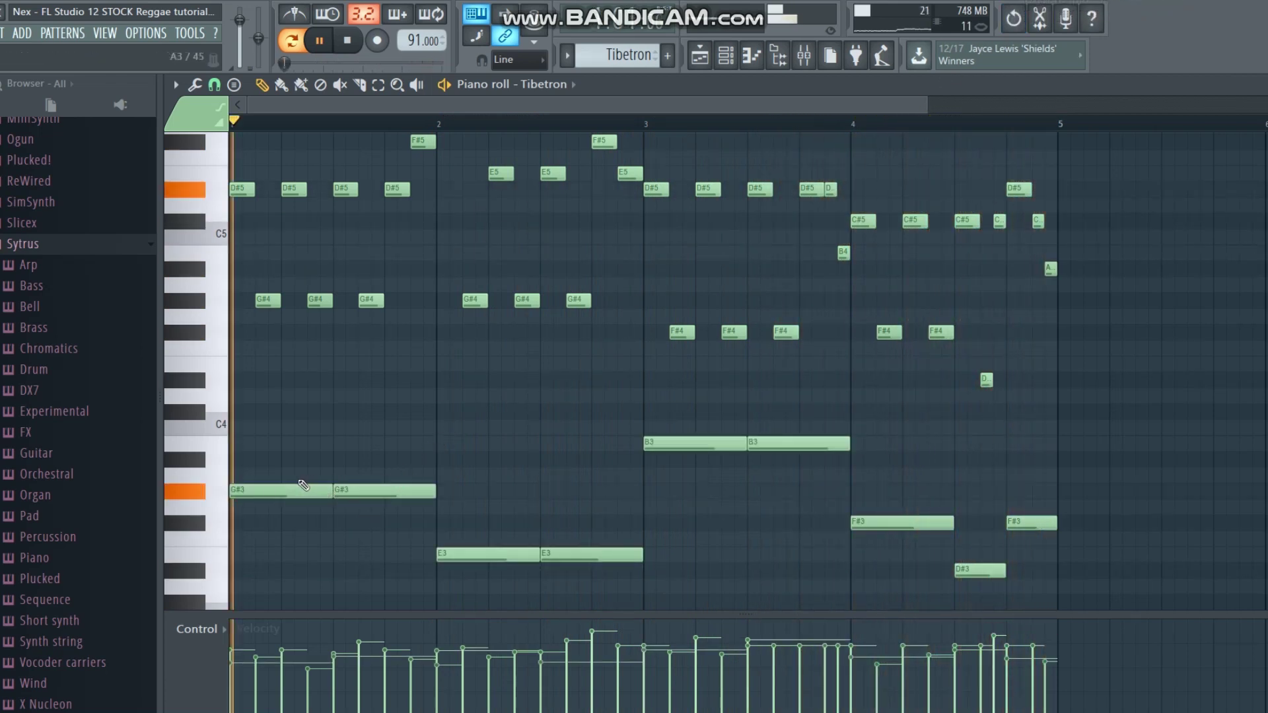
Move the long Tibetron bass notes from bars 1–4 to bars 5–8, apart from the melody, and deselect them.
scroll(507, 126, "down", 2)
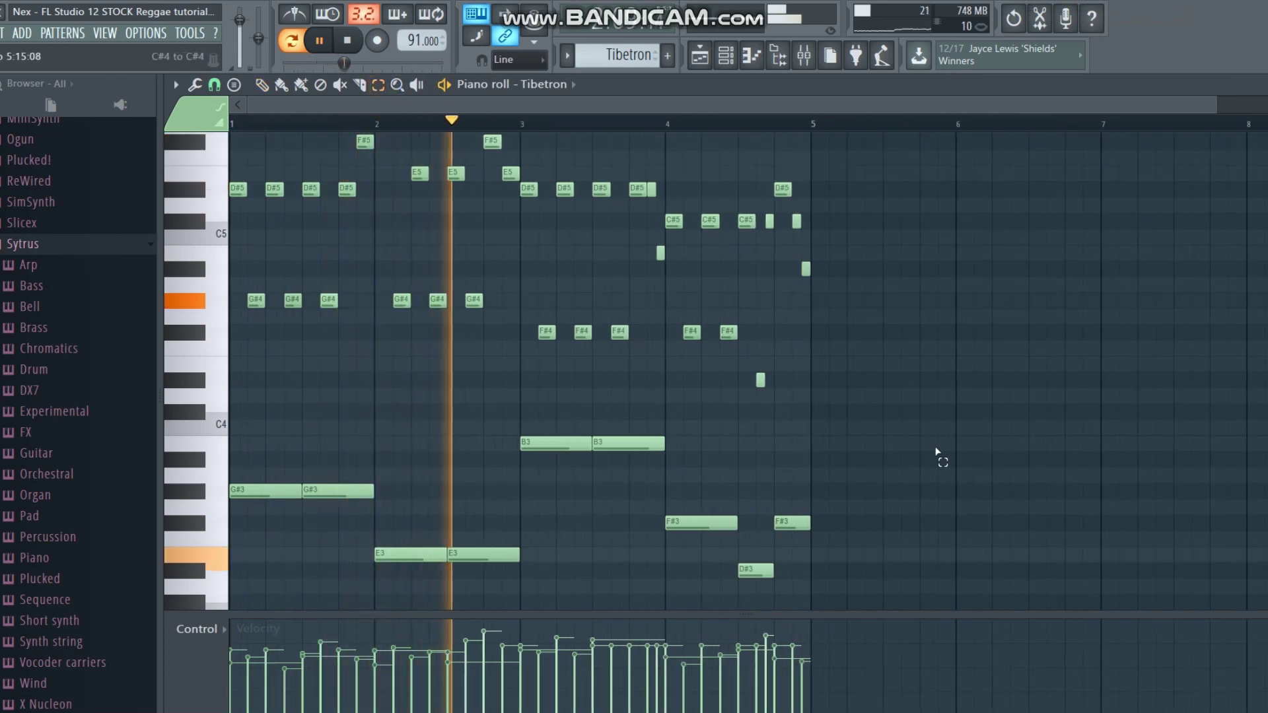
left_click_drag(937, 452, 314, 582)
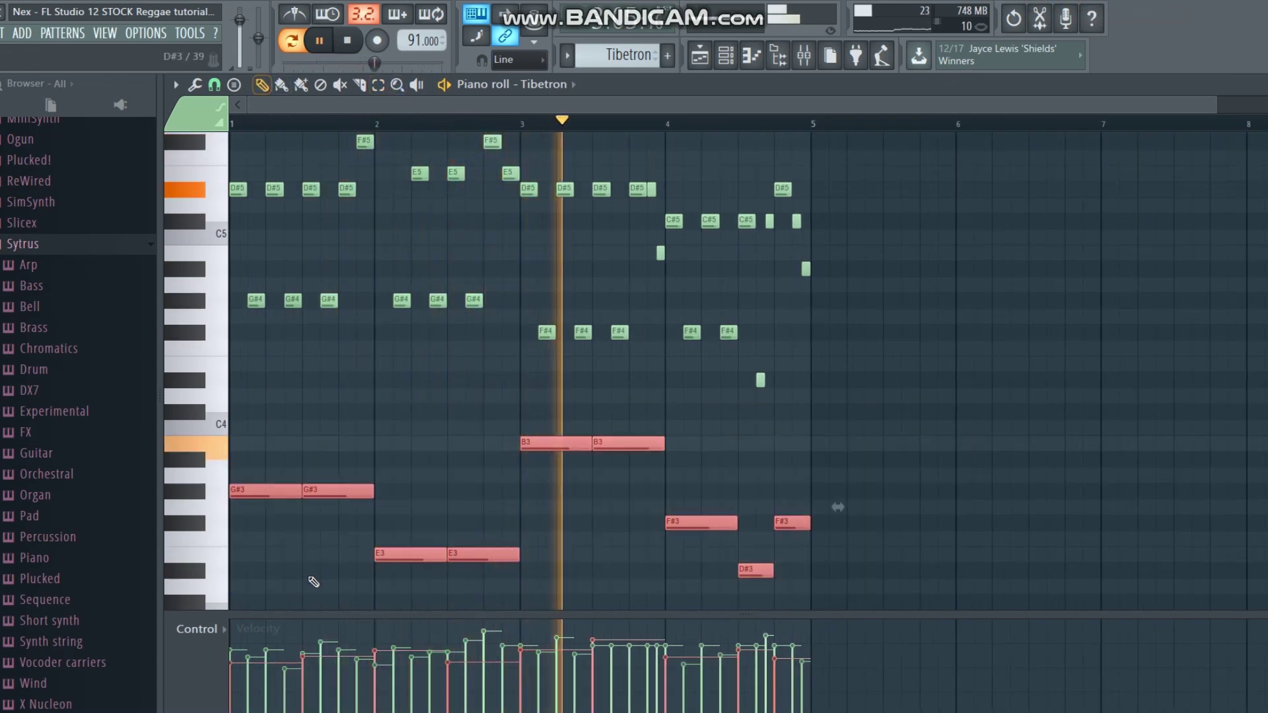
left_click_drag(260, 496, 826, 484)
left_click_drag(749, 105, 903, 106)
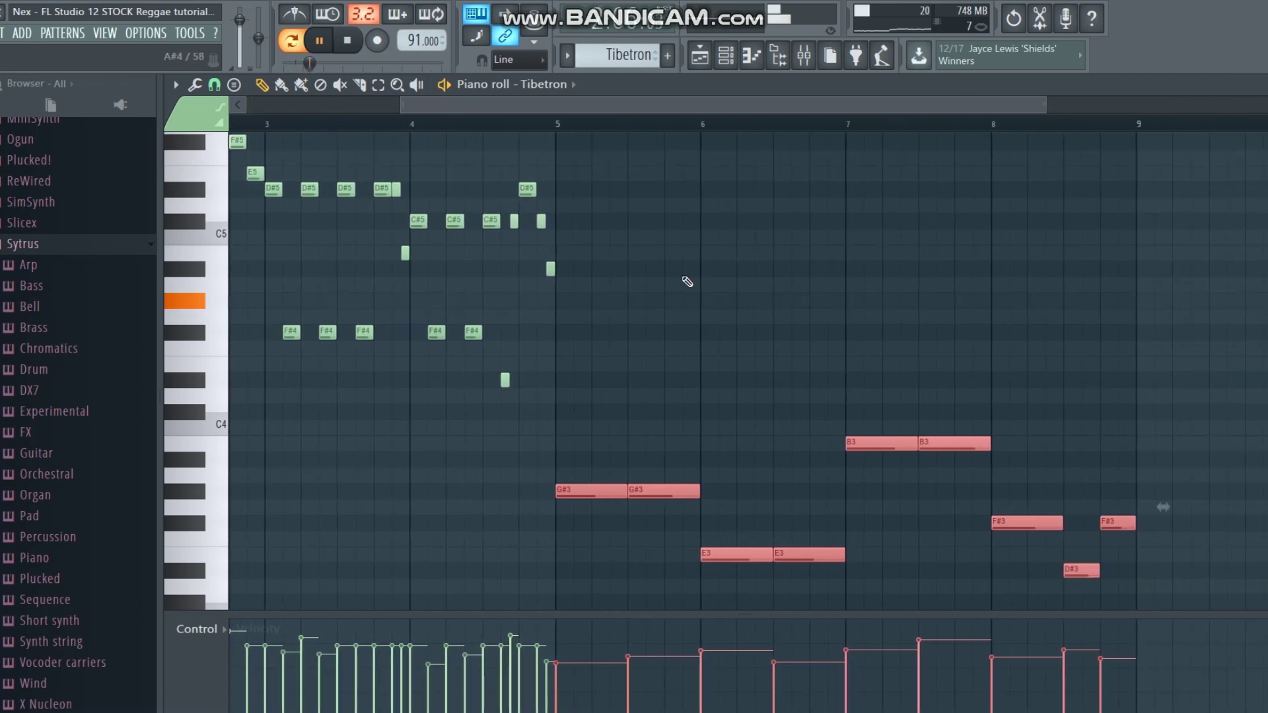
left_click(687, 281)
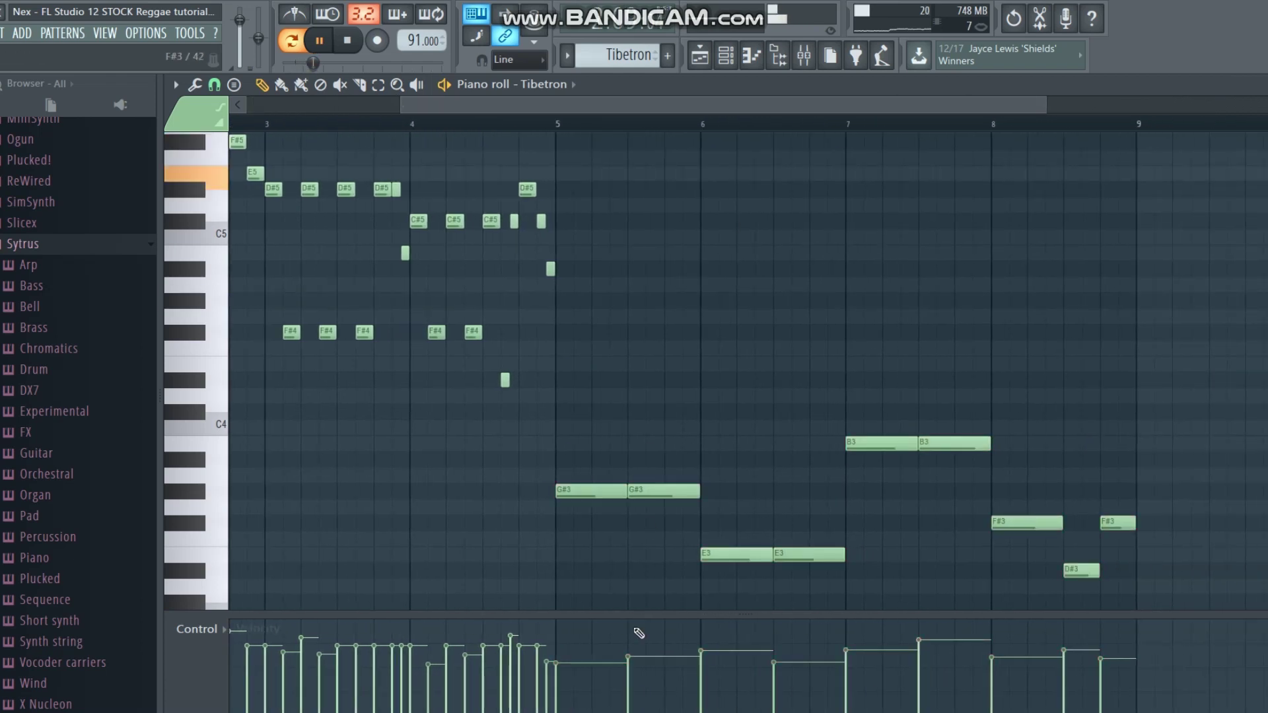
Even out the velocities of the bass notes in bars 5–8 to a nearly uniform lower level and stop playback.
left_click(561, 672)
left_click_drag(573, 676, 1123, 664)
key("space")
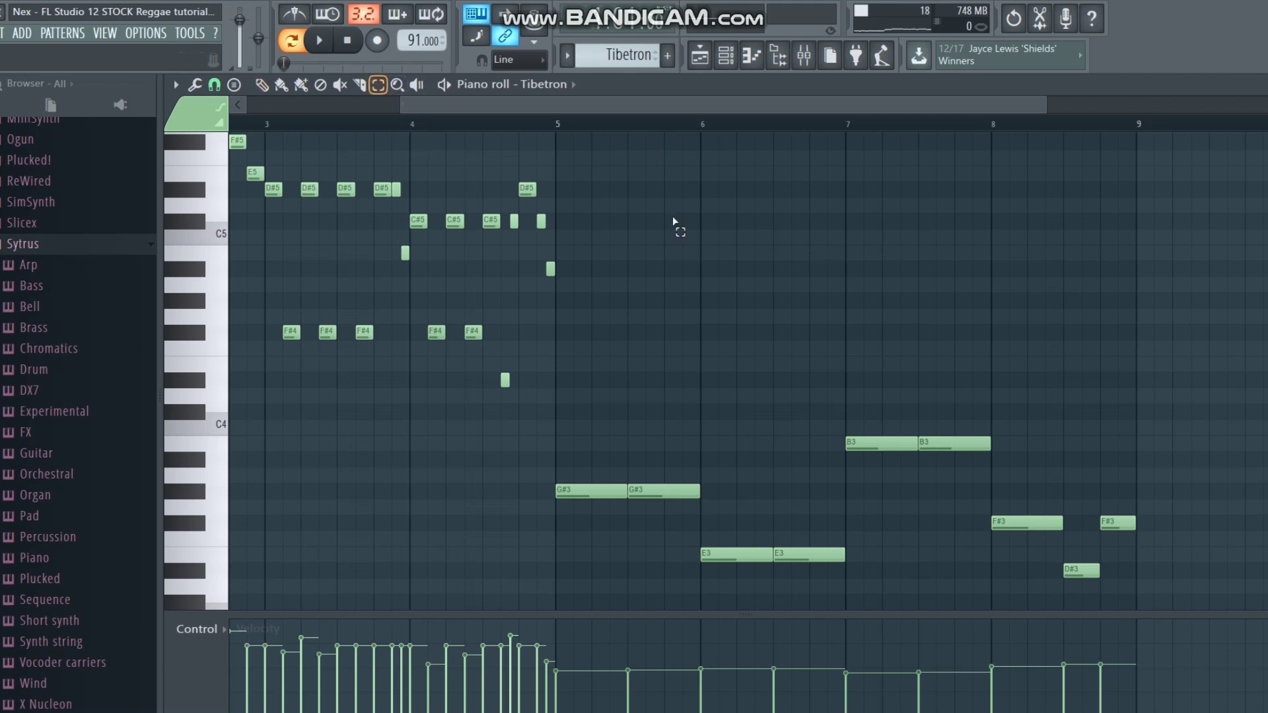
Move the bass notes back to bars 1–4 under the Tibetron melody, play the pattern and clear the note selection.
left_click_drag(1227, 393, 398, 396)
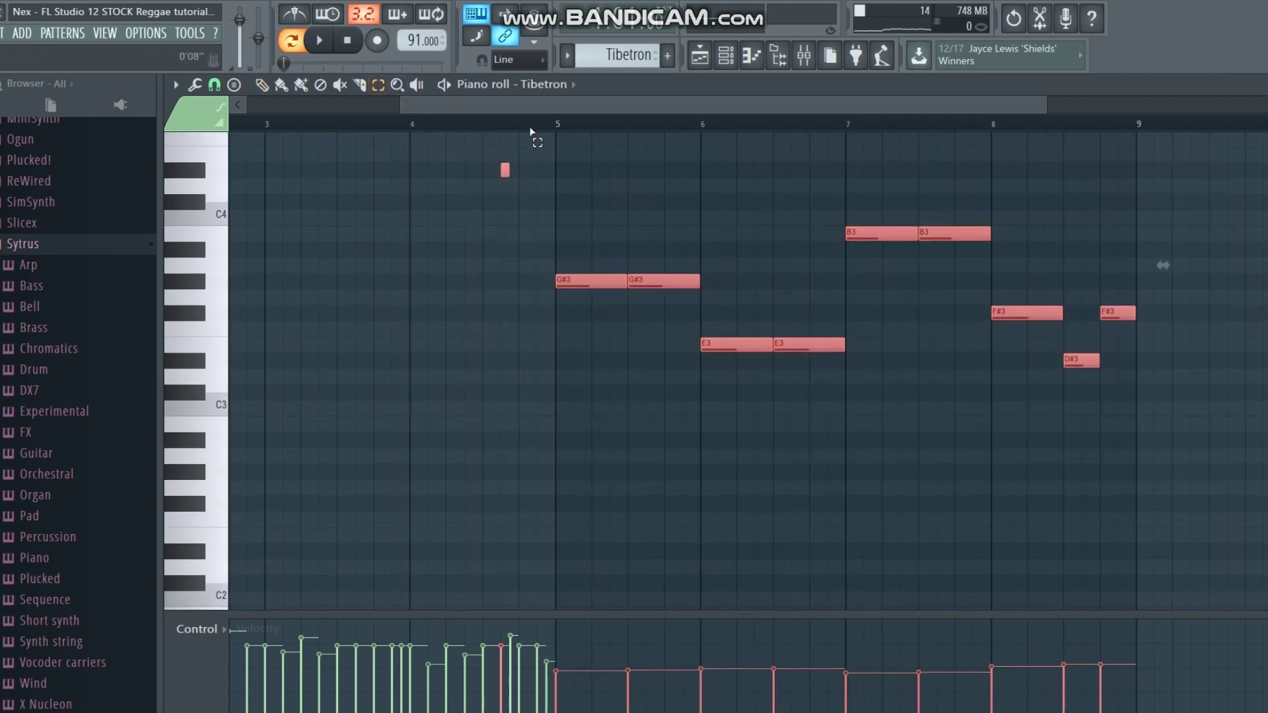
left_click_drag(560, 194, 1165, 401)
left_click_drag(571, 284, 76, 277)
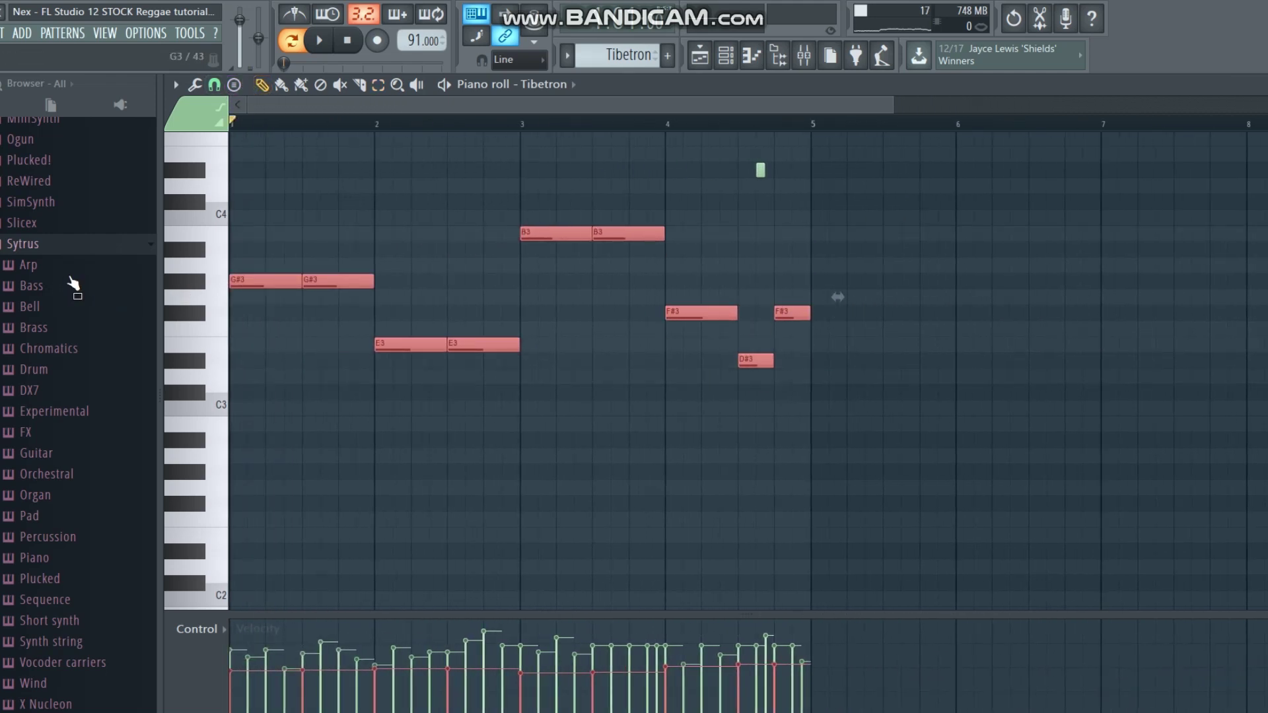
key("space")
scroll(400, 191, "up", 6)
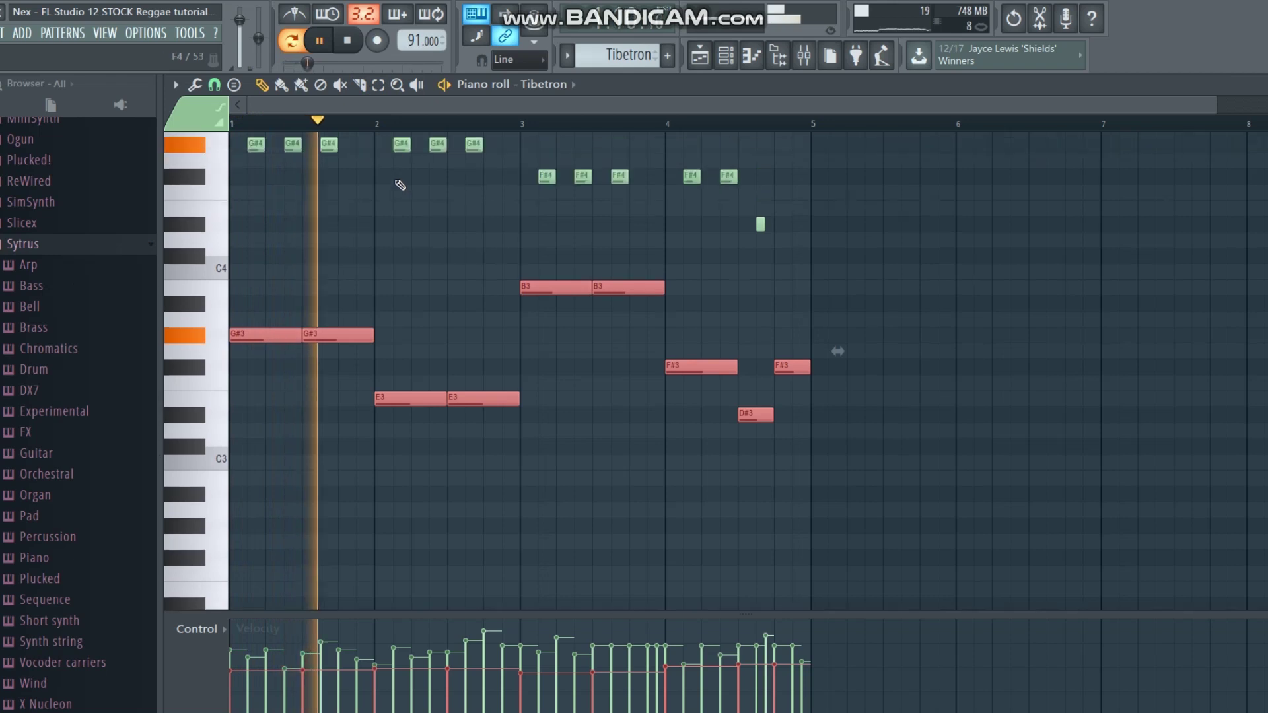
scroll(415, 211, "up", 1)
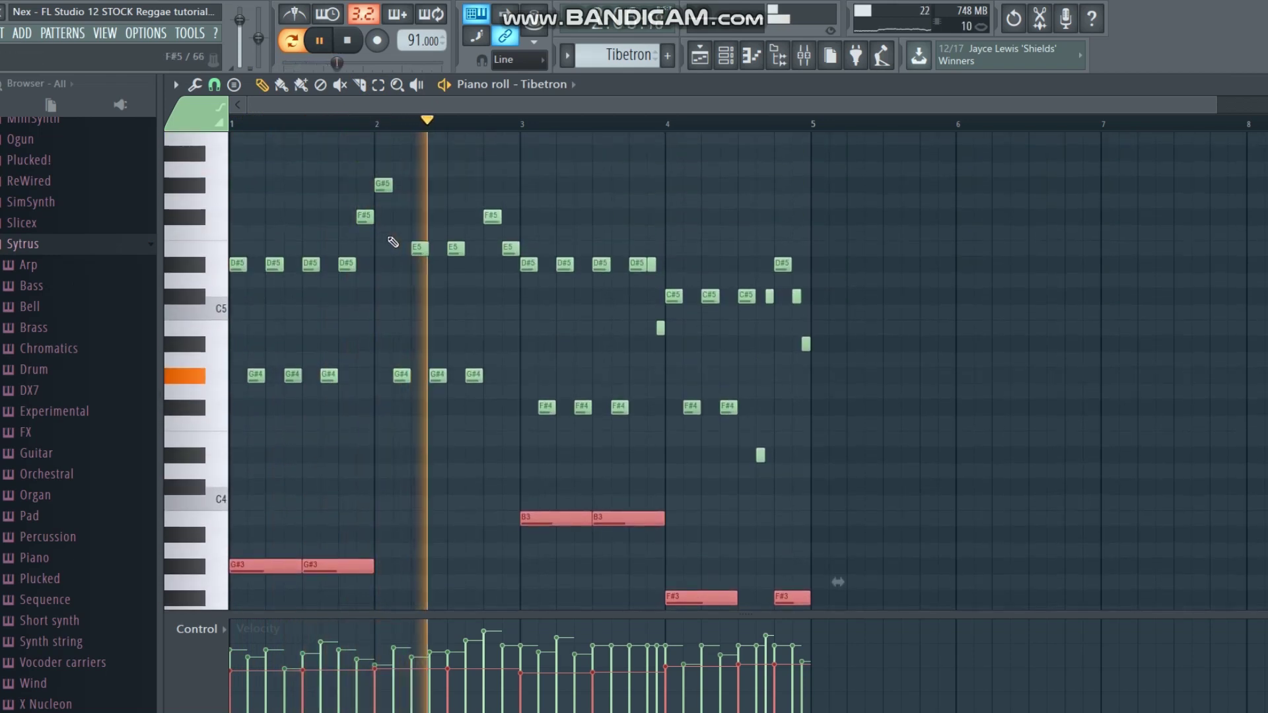
left_click(885, 401, "ctrl")
Solo the Acoustic nylon #2 mixer track (insert 16) to identify the Tibetron sound, and restore all tracks.
left_click(711, 58)
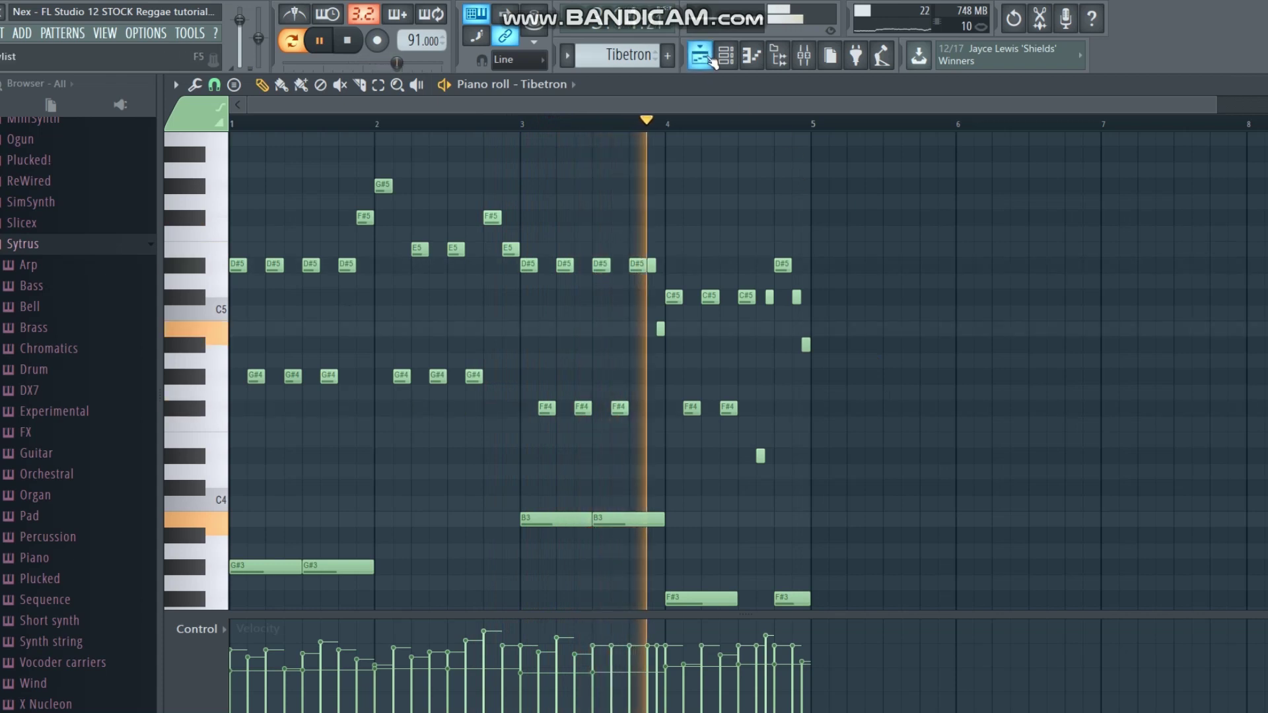
key("F9")
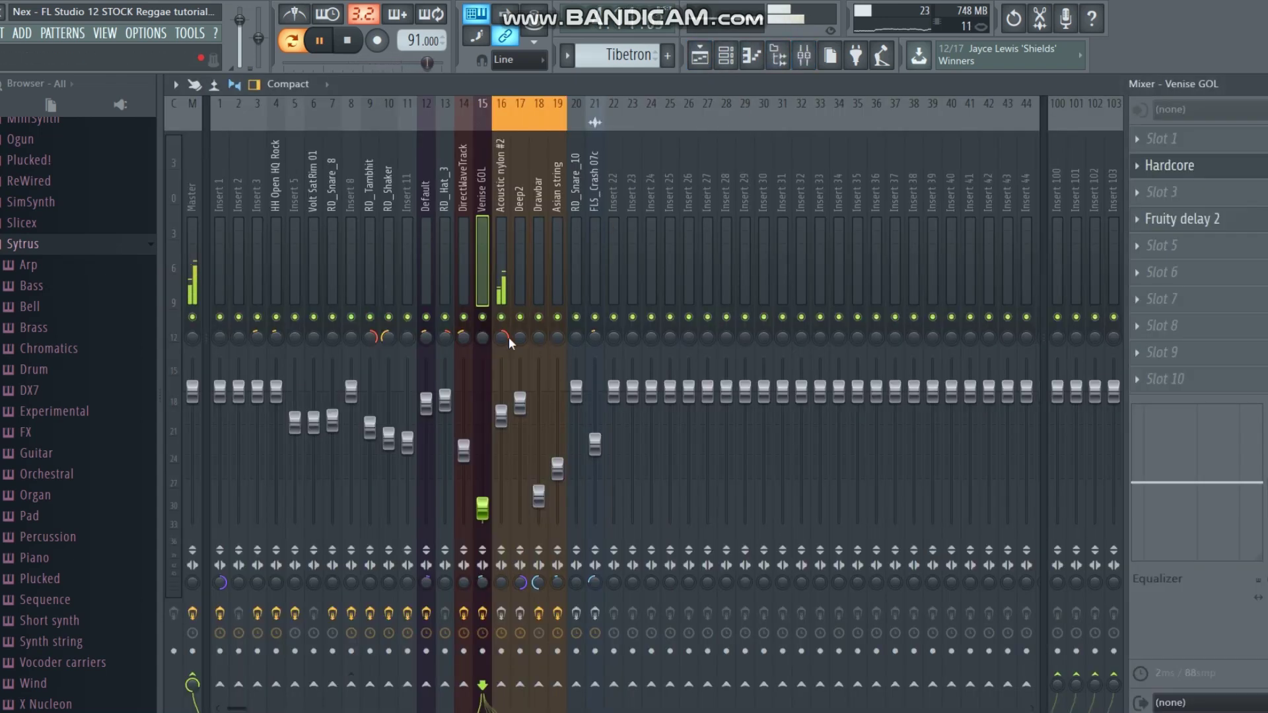
left_click(502, 285)
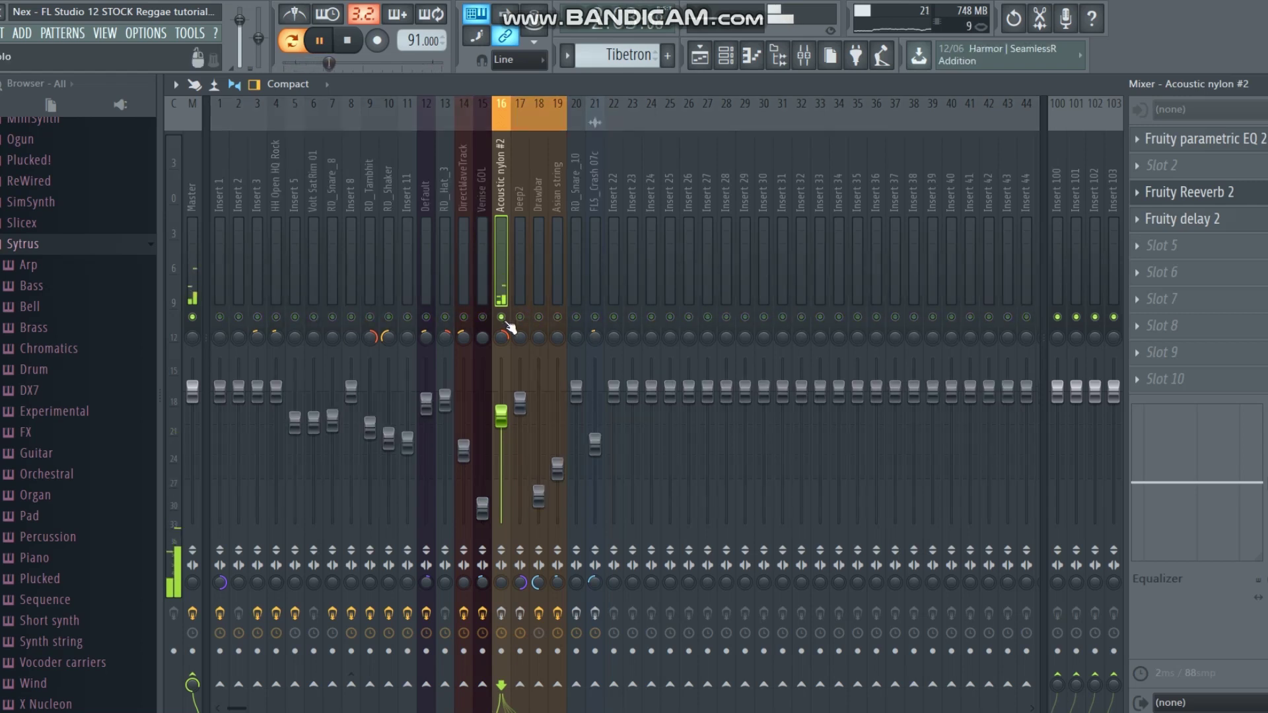
right_click(502, 318)
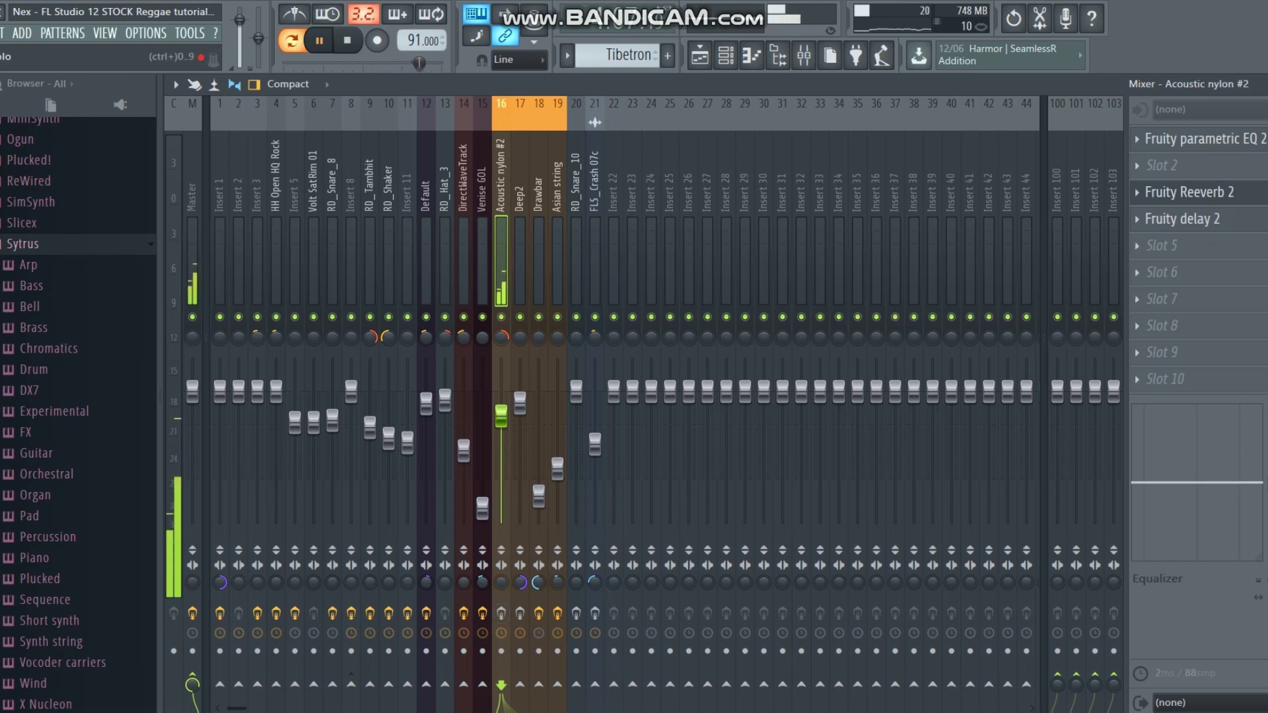
Remove Fruity Reeverb 2 from slot 3 of the Acoustic nylon #2 mixer track.
left_click(1137, 195)
mouse_move(1145, 216)
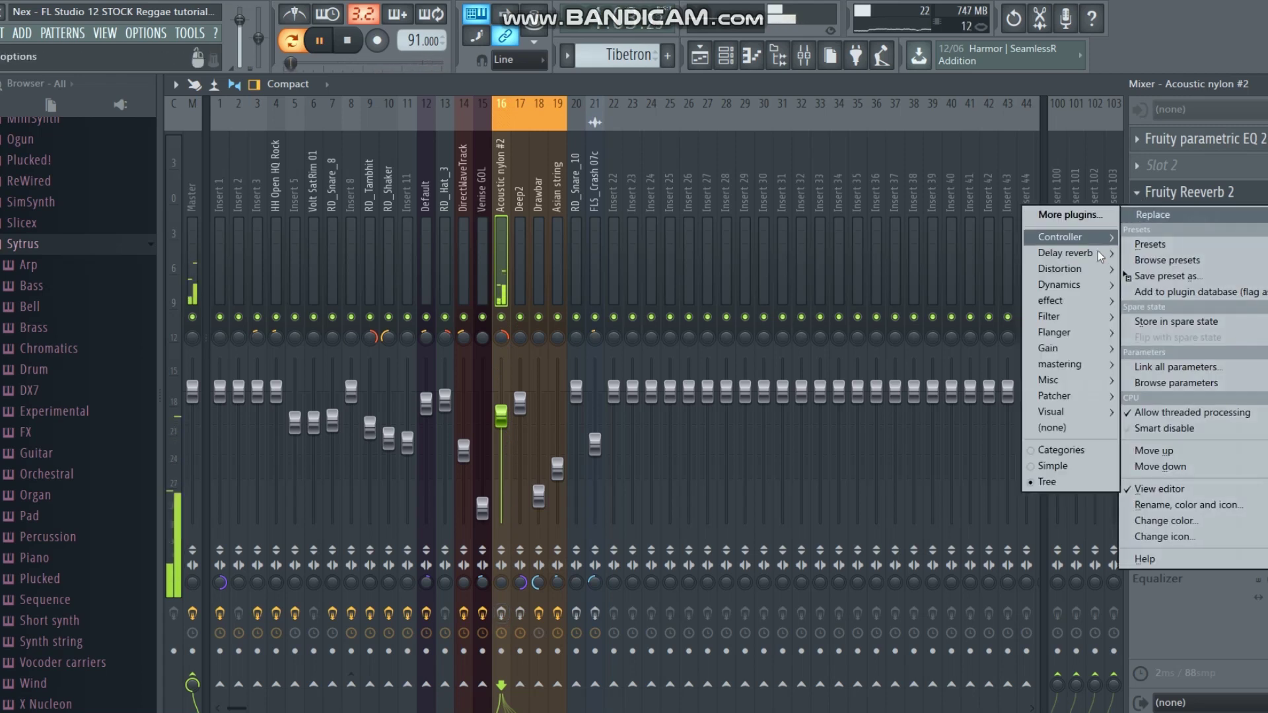
left_click(1086, 424)
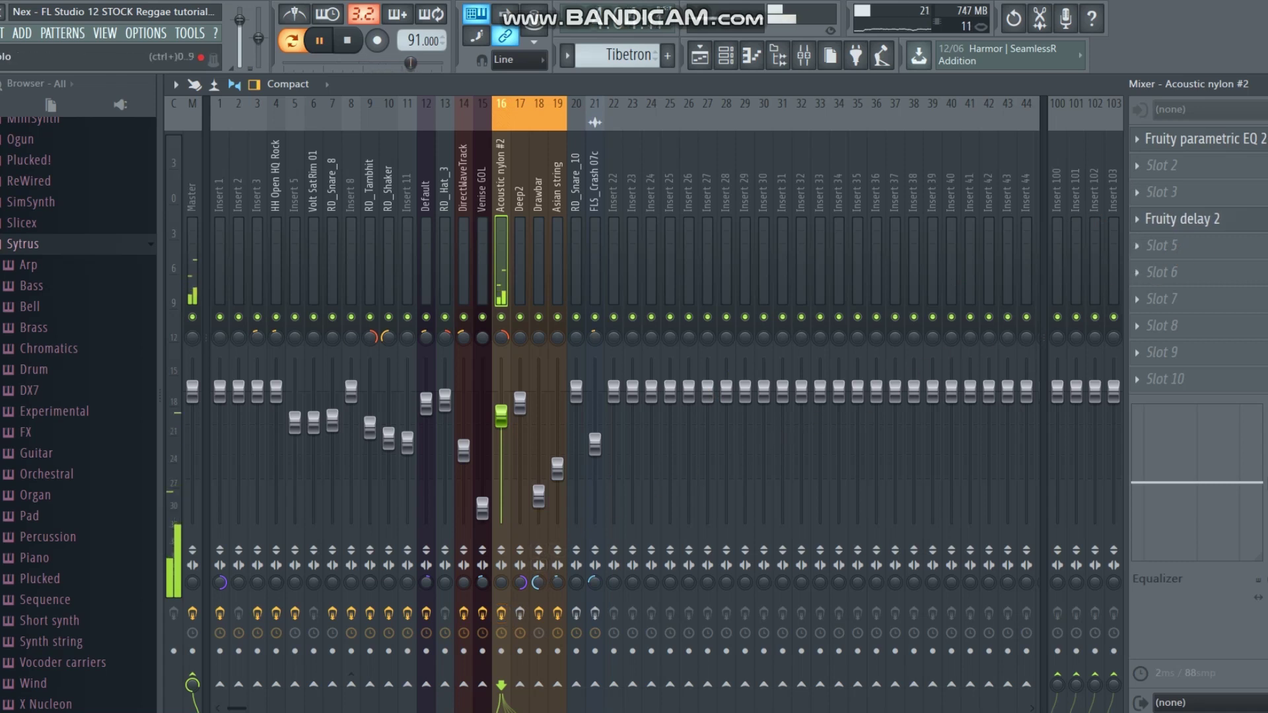
Lower band 5 slightly in Fruity parametric EQ 2 on the Acoustic nylon #2 track and close the plugin.
left_click(1257, 144)
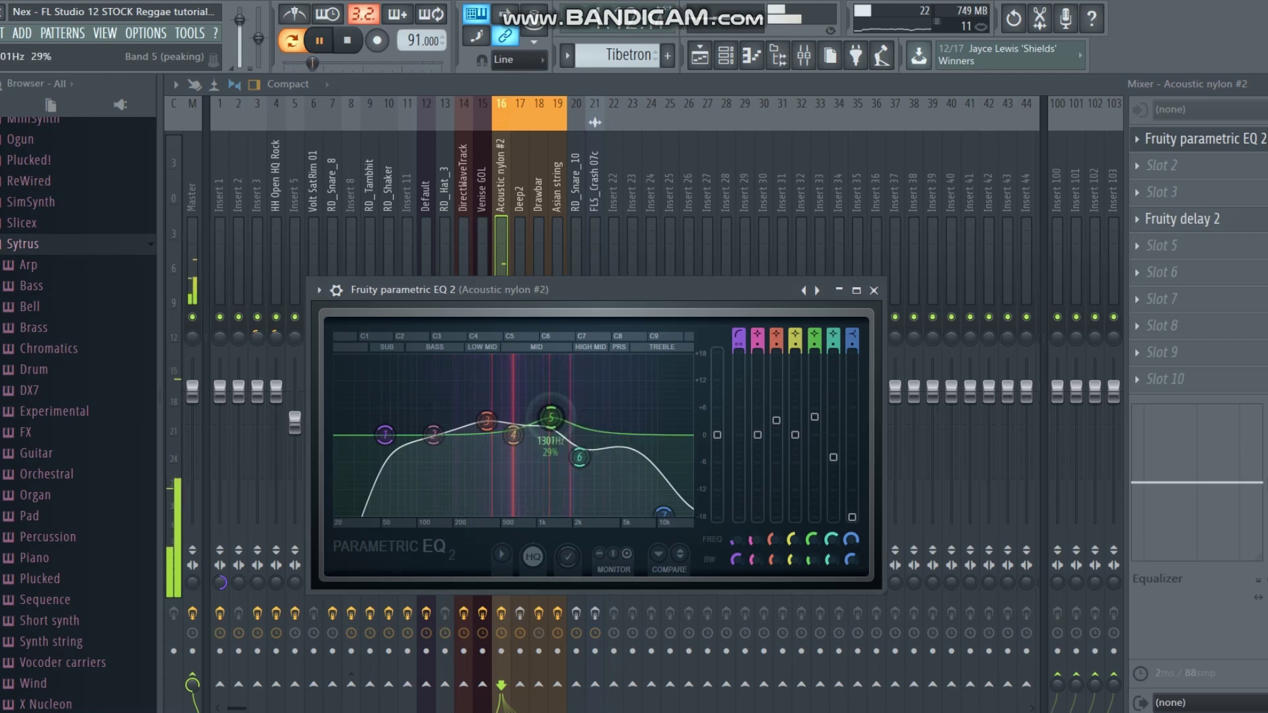
mouse_move(551, 417)
left_mouse_down()
mouse_move(549, 428)
mouse_move(486, 424)
mouse_move(551, 423)
left_mouse_up()
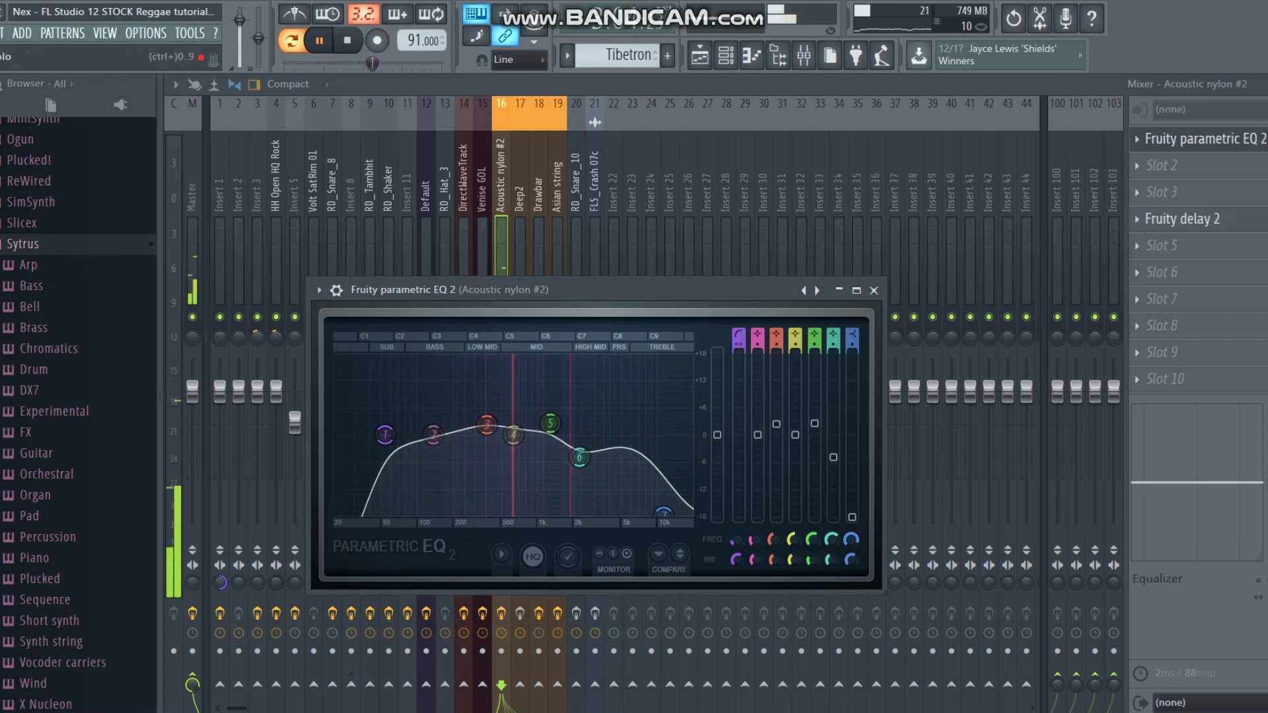
left_click(1260, 139)
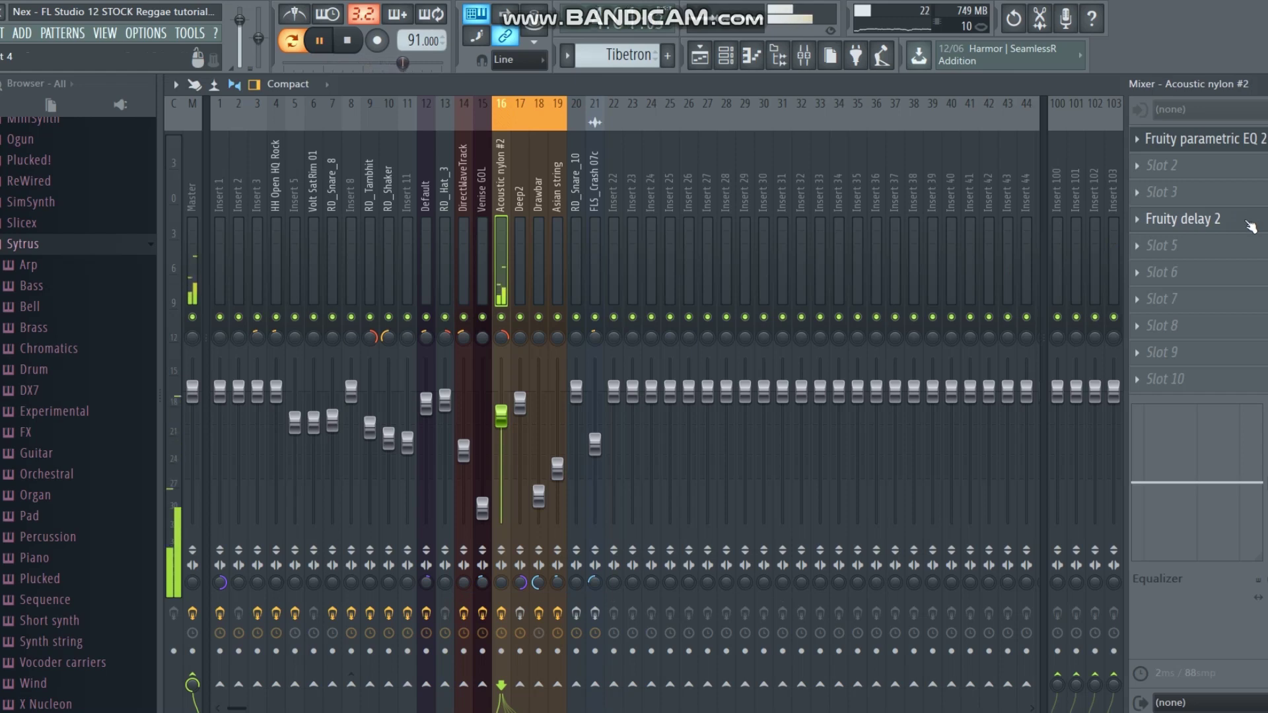
Place the Tibetron pattern at bar 37 on Track 17 of the playlist and play the arrangement.
left_click(704, 63)
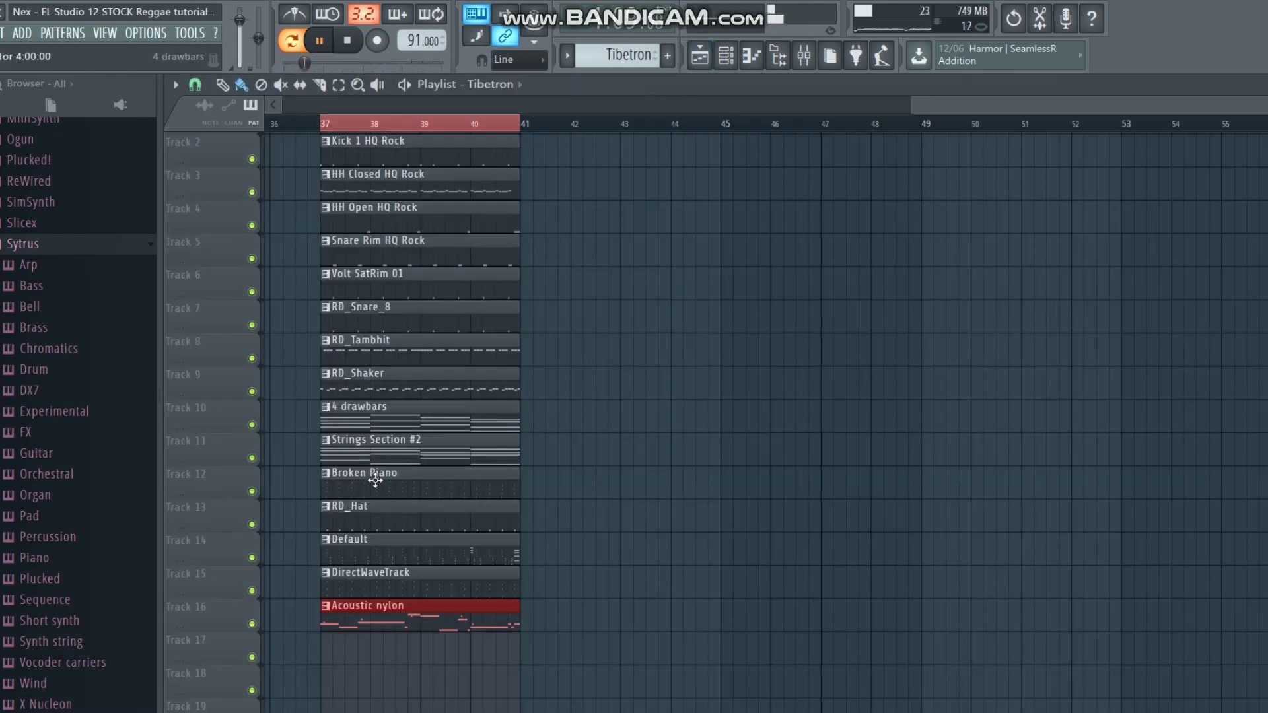
left_click(326, 659)
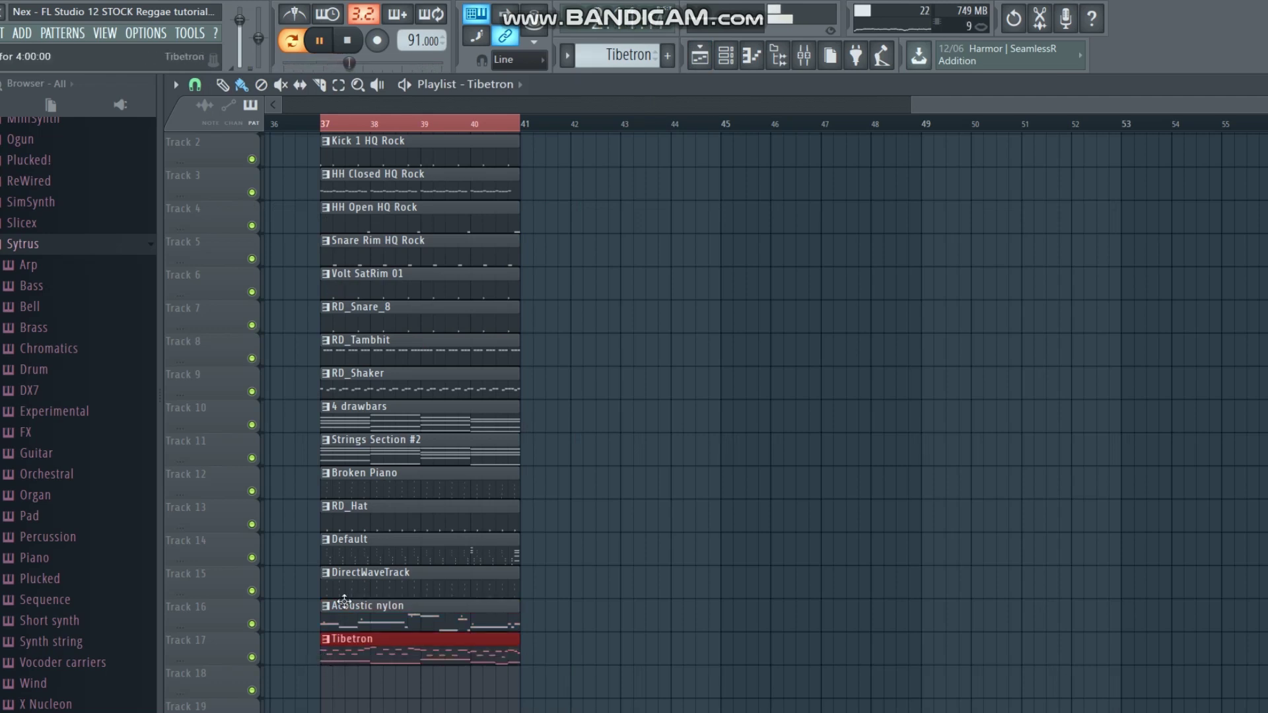
left_click(318, 127)
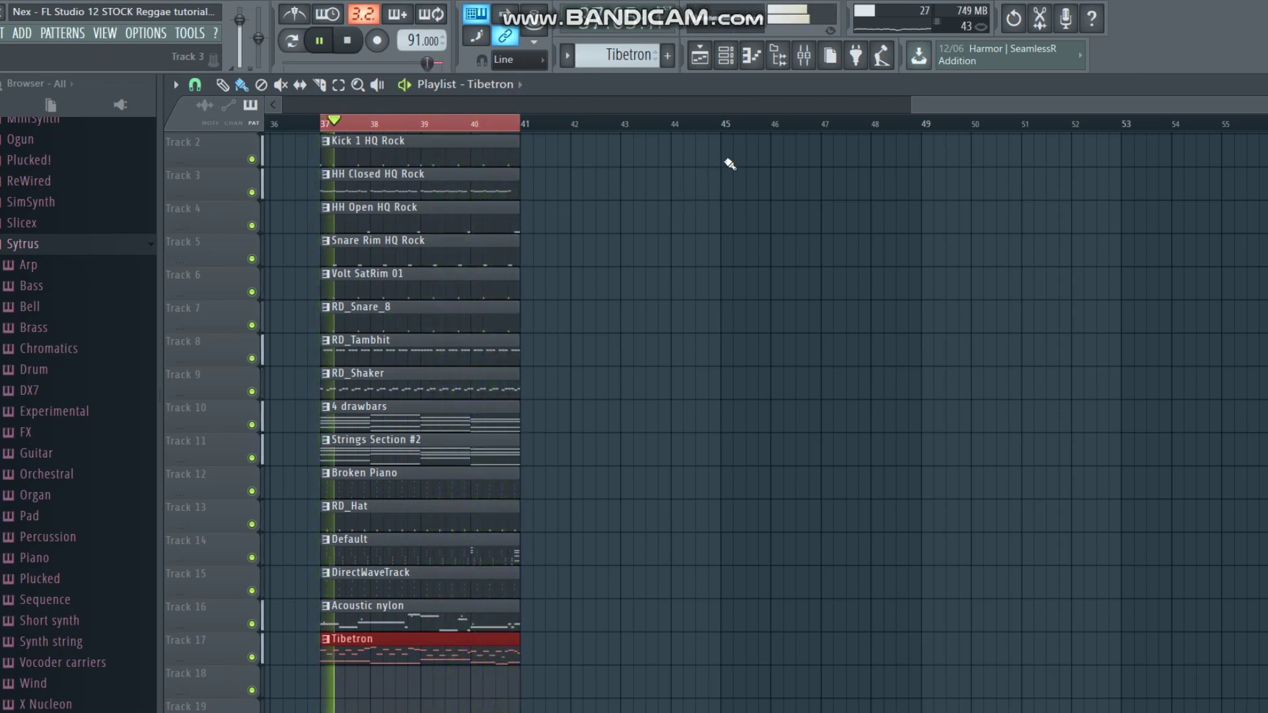
Raise the Acoustic nylon #2 mixer track's volume to about 0.69, return to the playlist and stop playback.
left_click(803, 56)
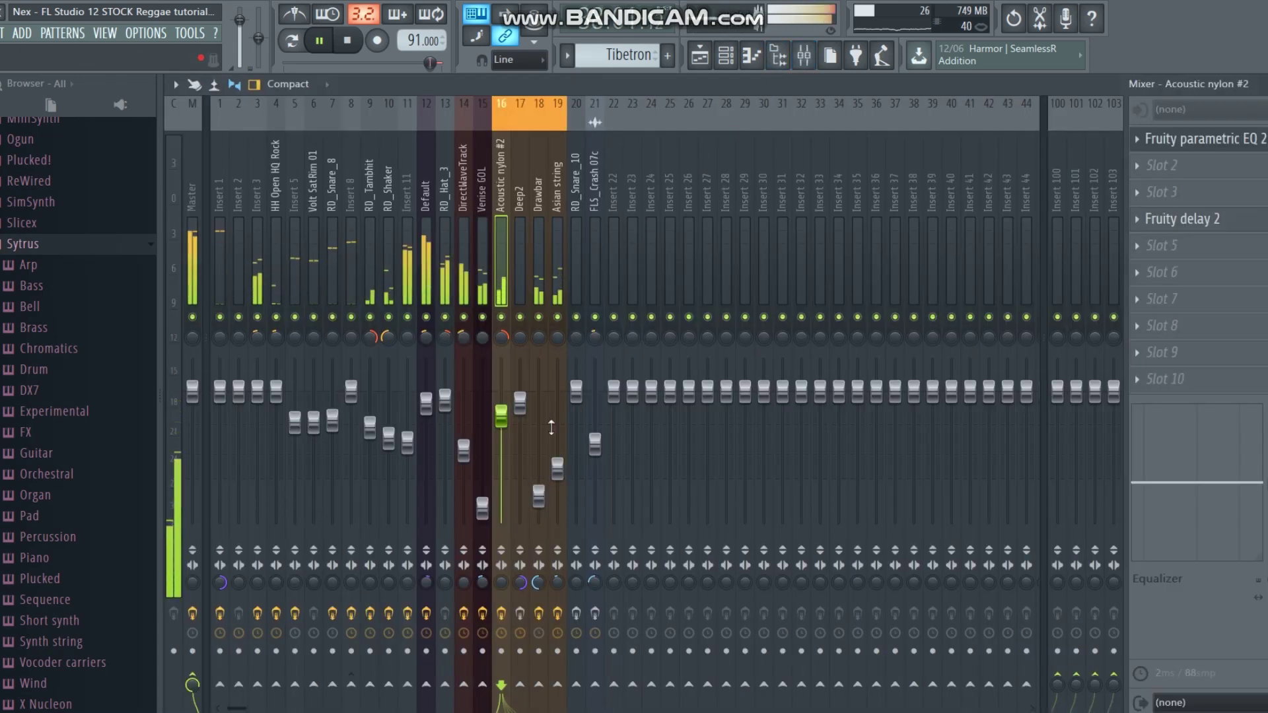
left_click_drag(501, 420, 500, 414)
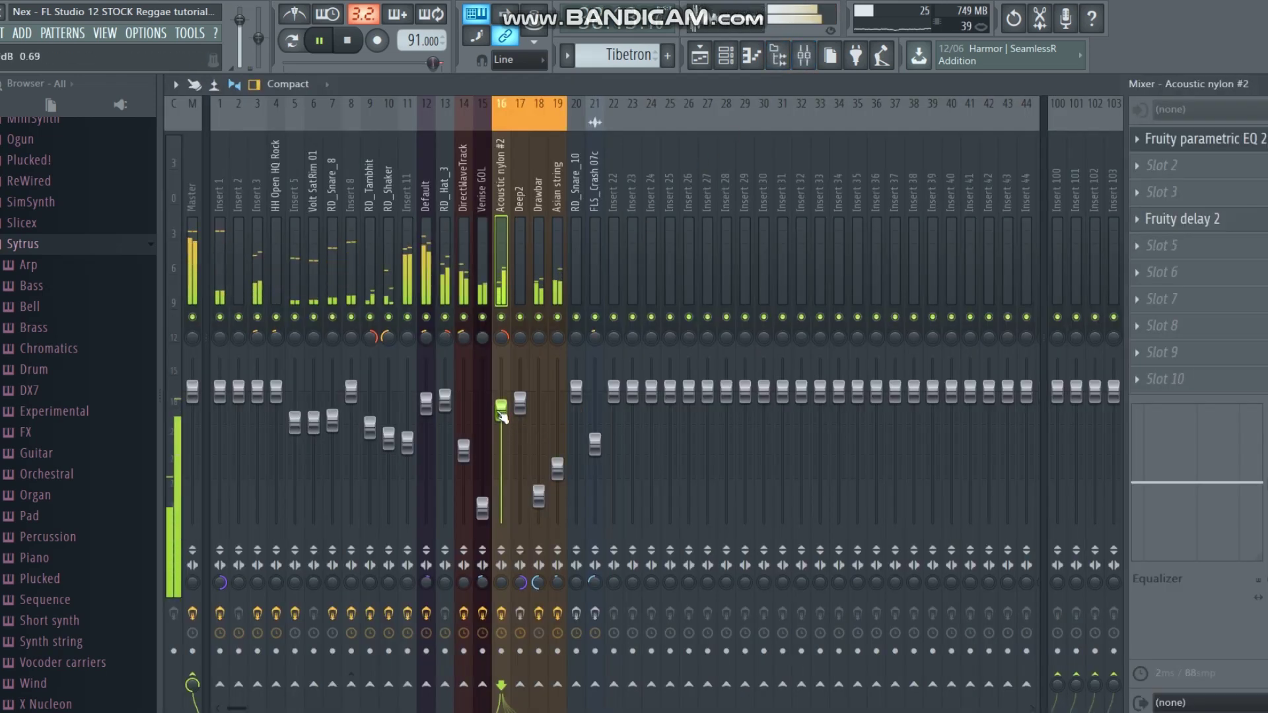
left_click(700, 58)
key("space")
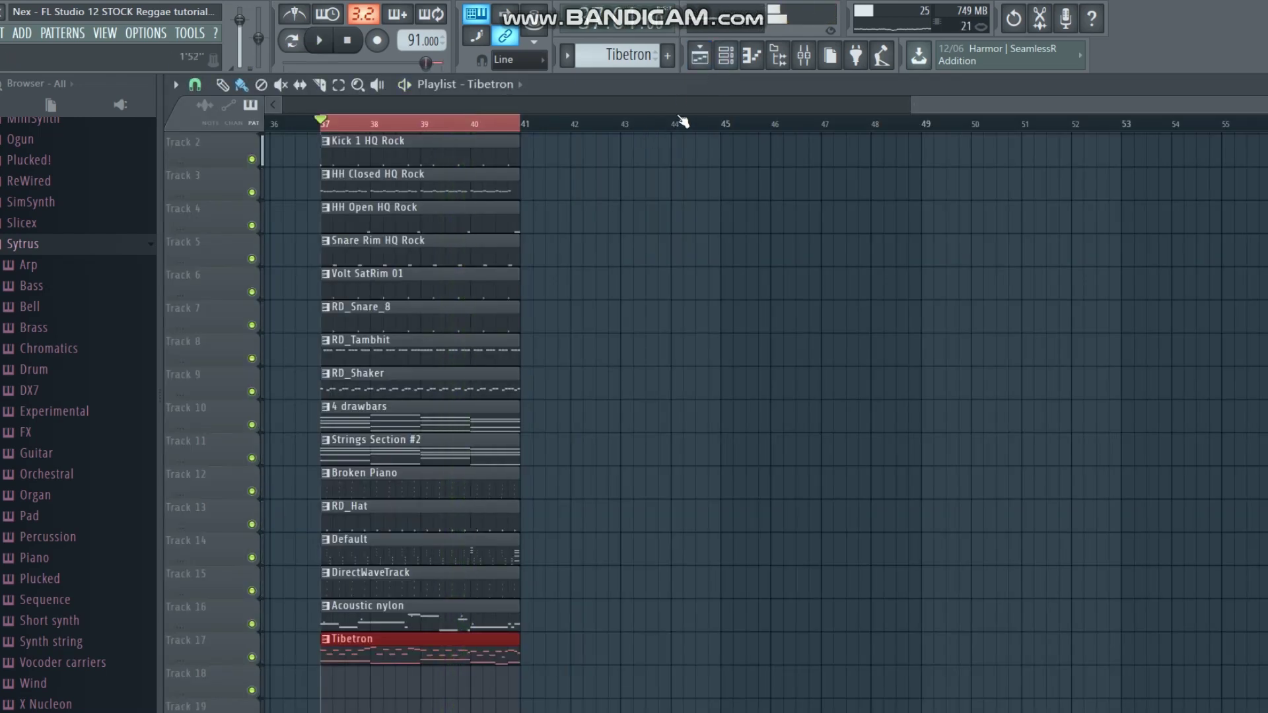
Open the Tibetron channel's Sytrus settings from the channel rack and browse the plugin's presets.
left_click(726, 58)
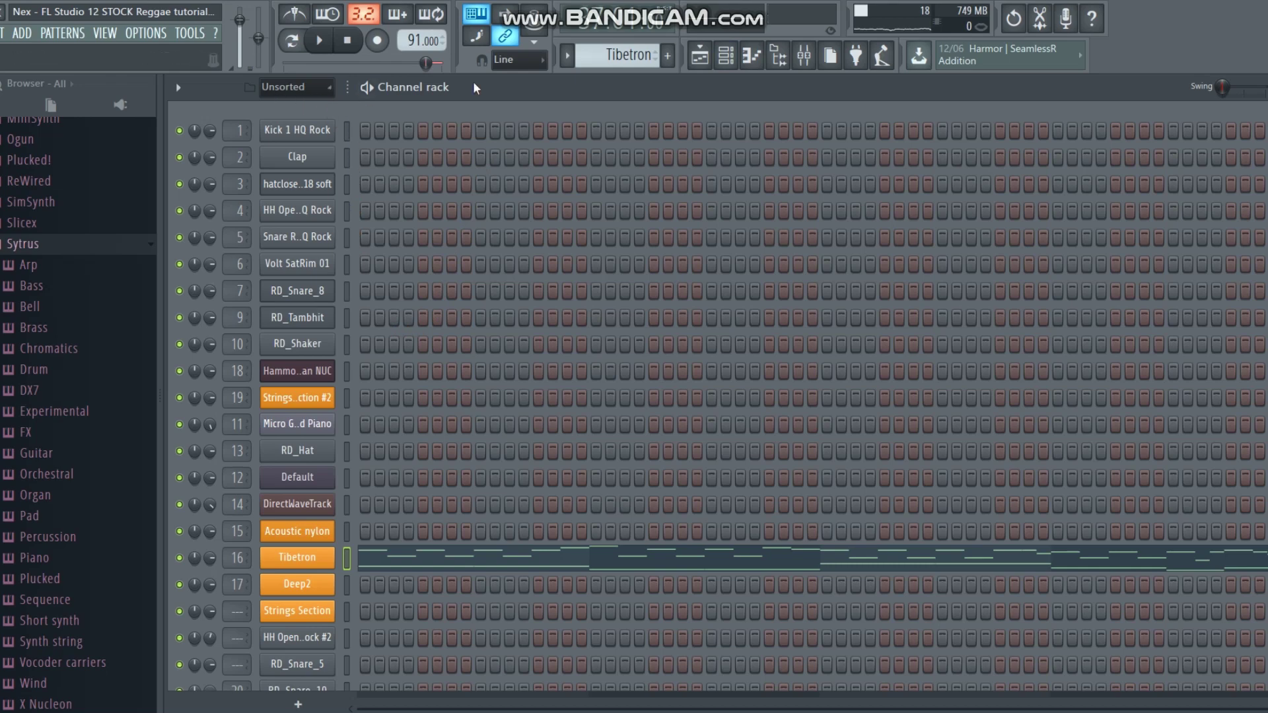
left_click(569, 63)
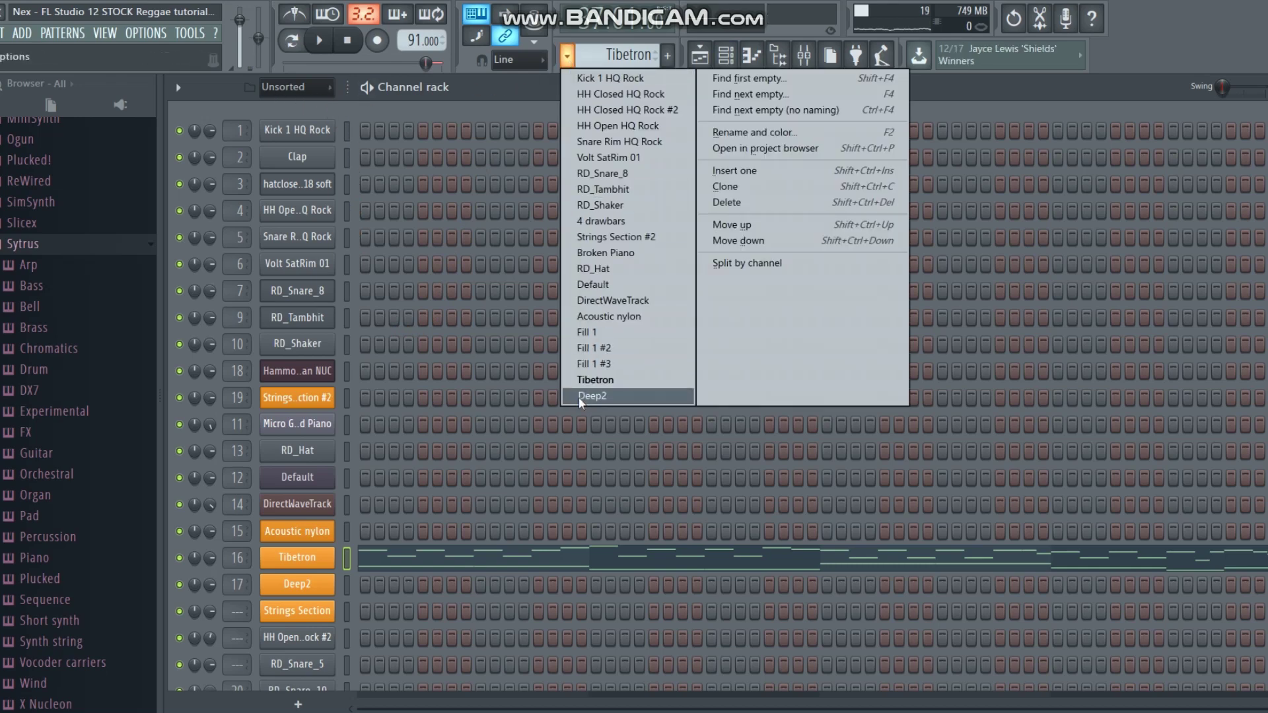
left_click(303, 558)
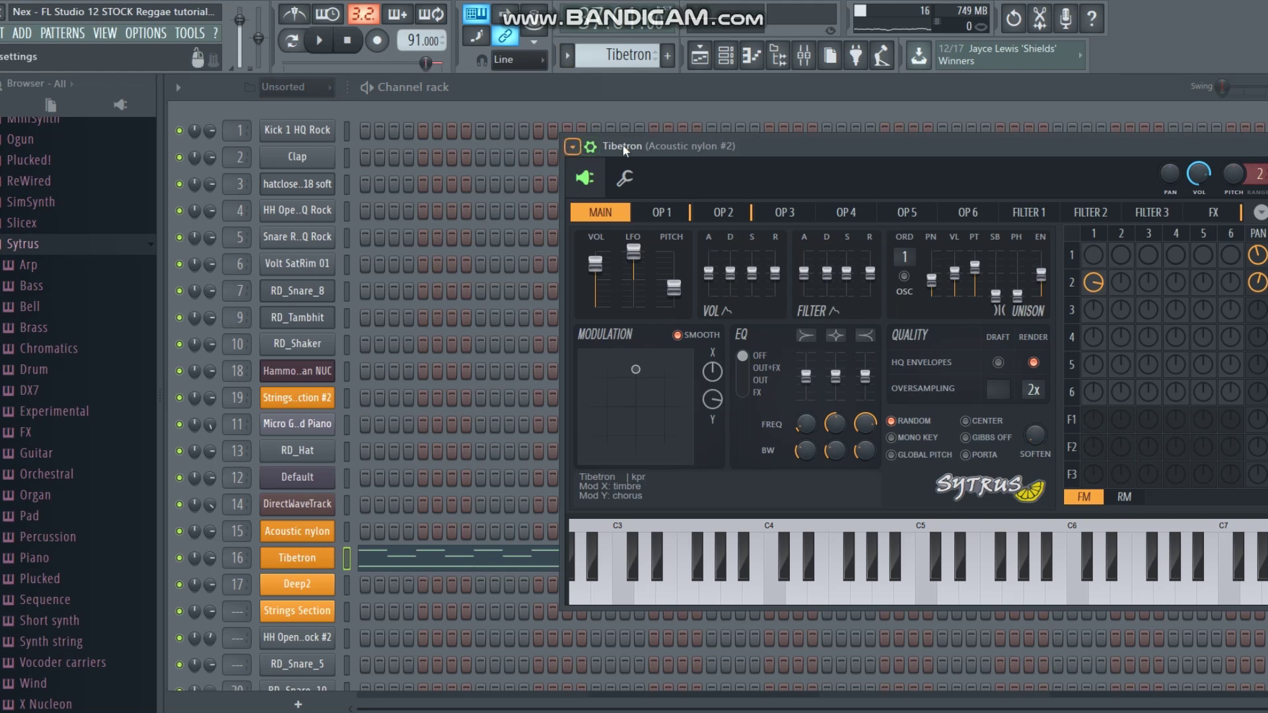
left_click(573, 147)
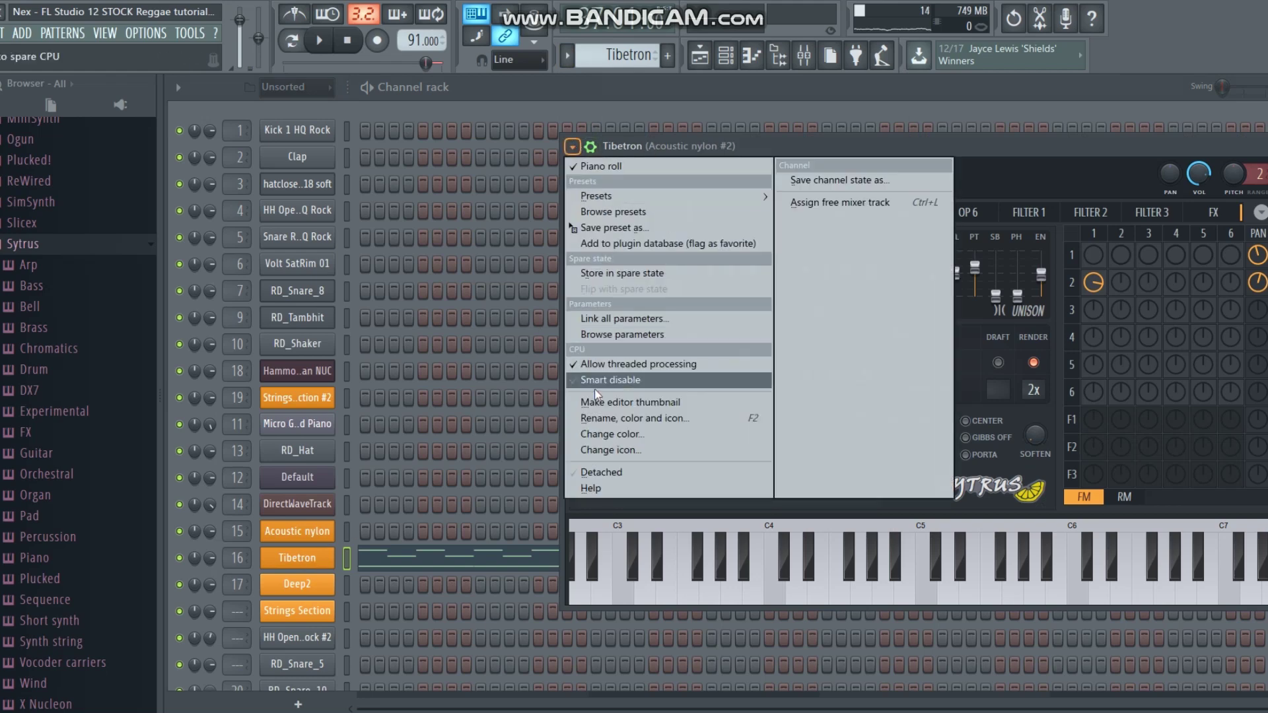
left_click(612, 212)
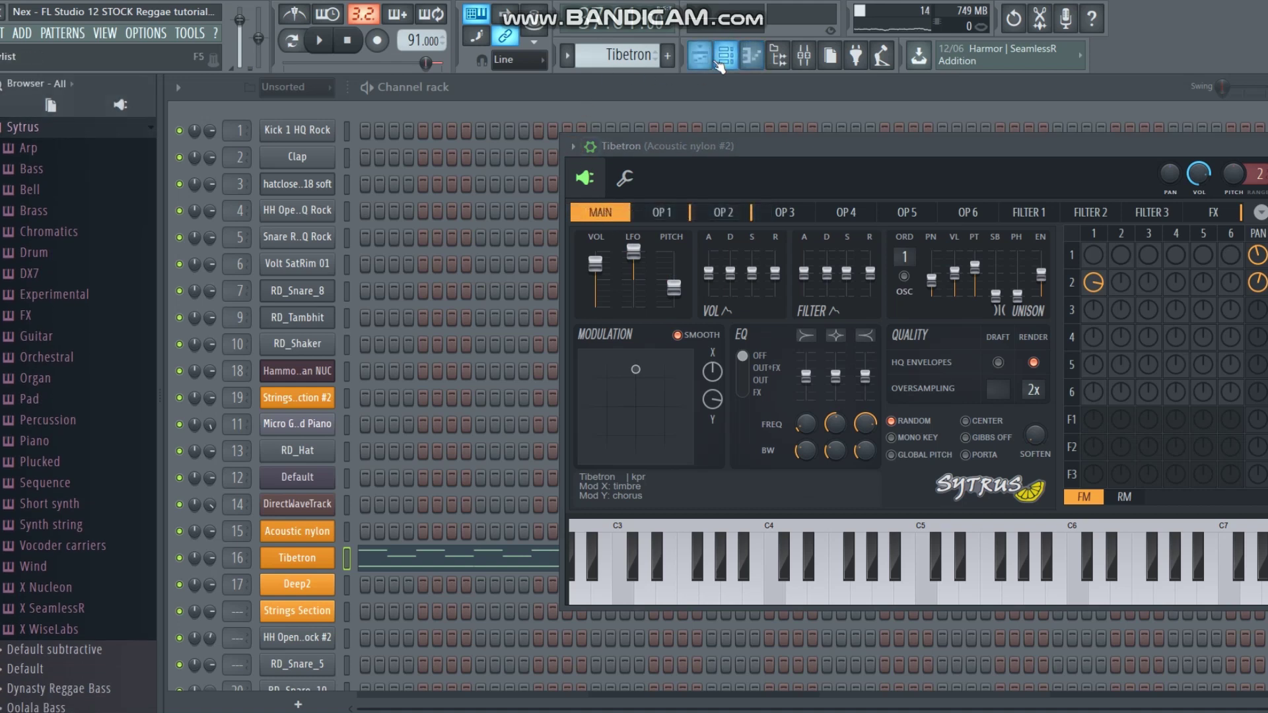
Switch to the Deep2 pattern and dismiss the Tibetron plugin window.
left_click(569, 56)
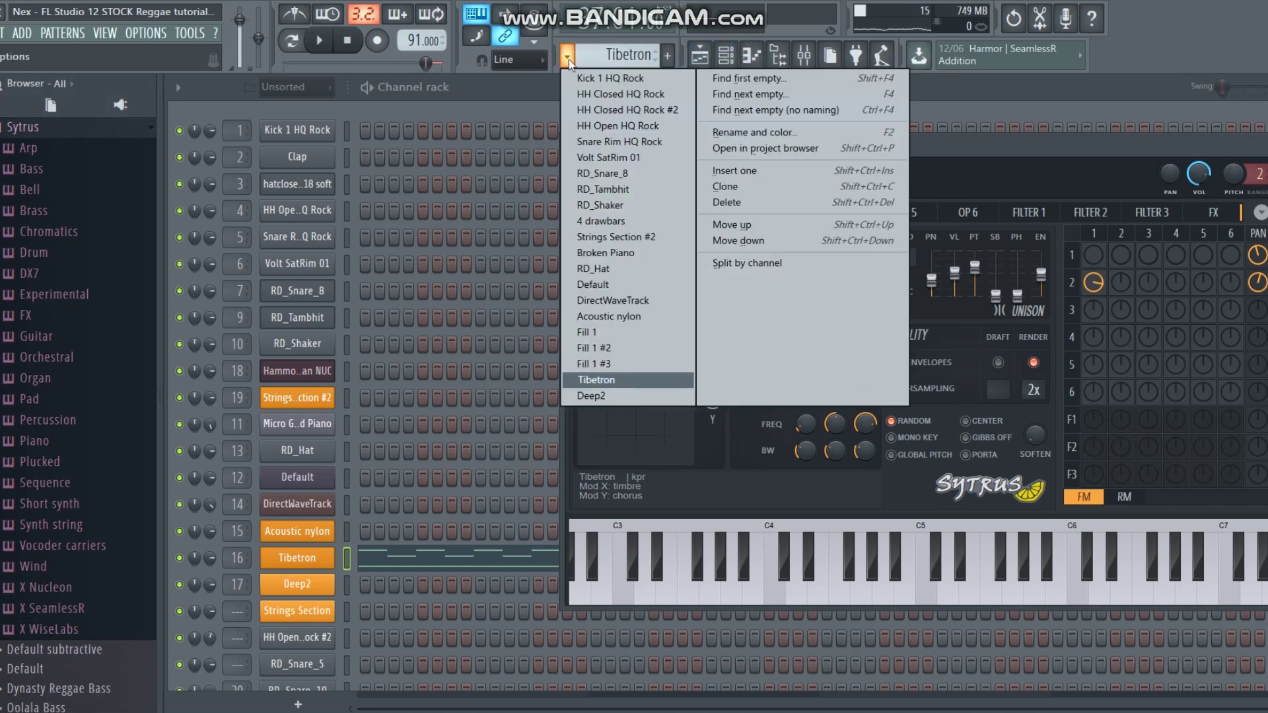
left_click(598, 396)
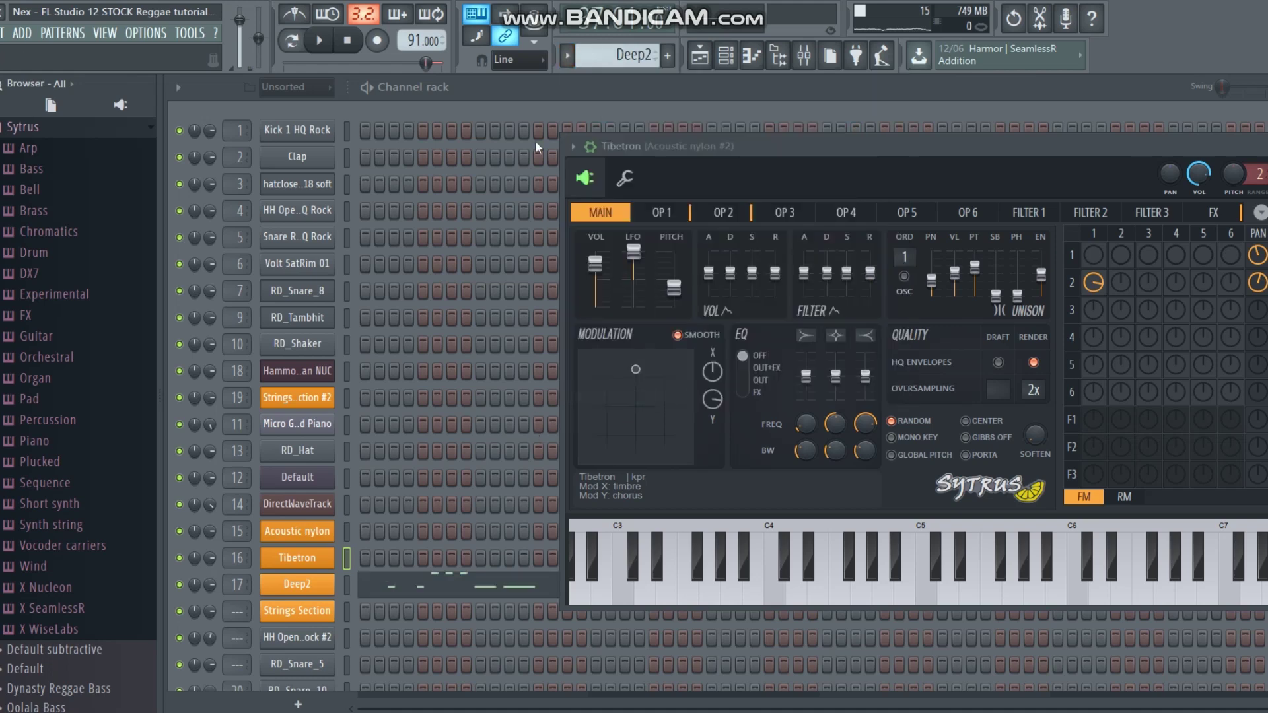
left_click(533, 90)
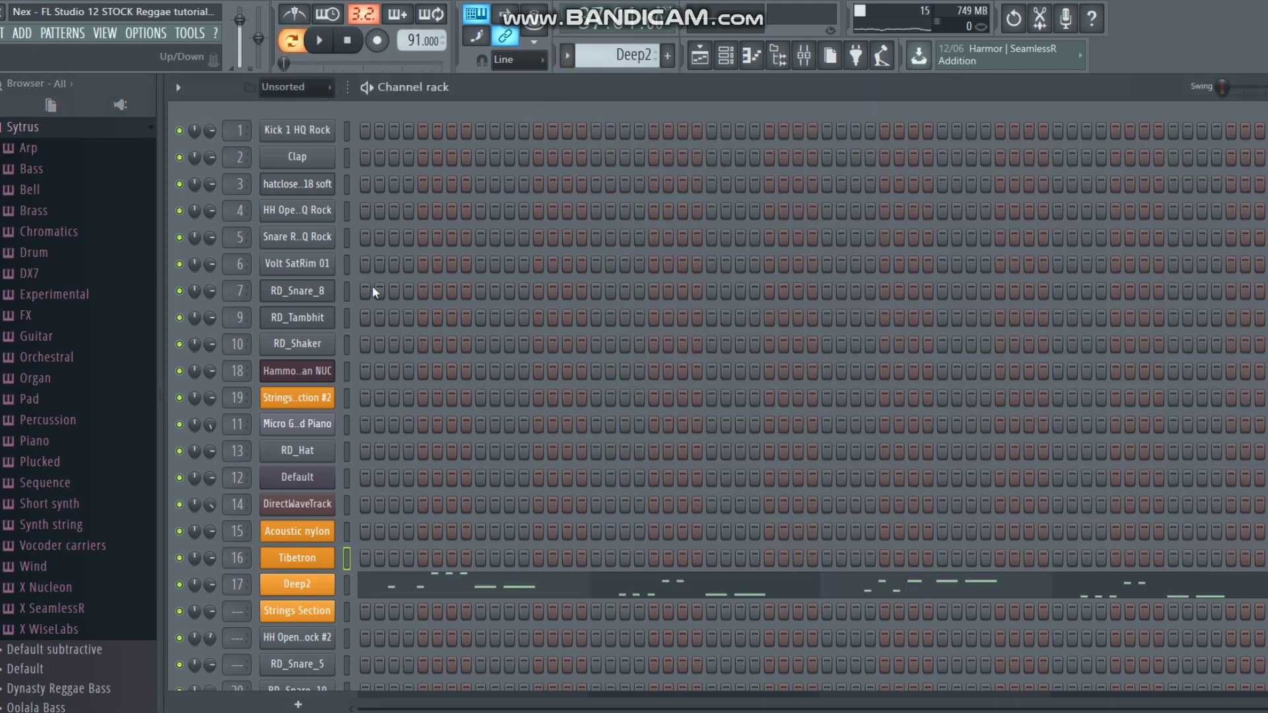
Open the Deep2 channel's Sytrus settings, browse the plugin's presets and expand the Bass preset folder.
left_click(301, 588)
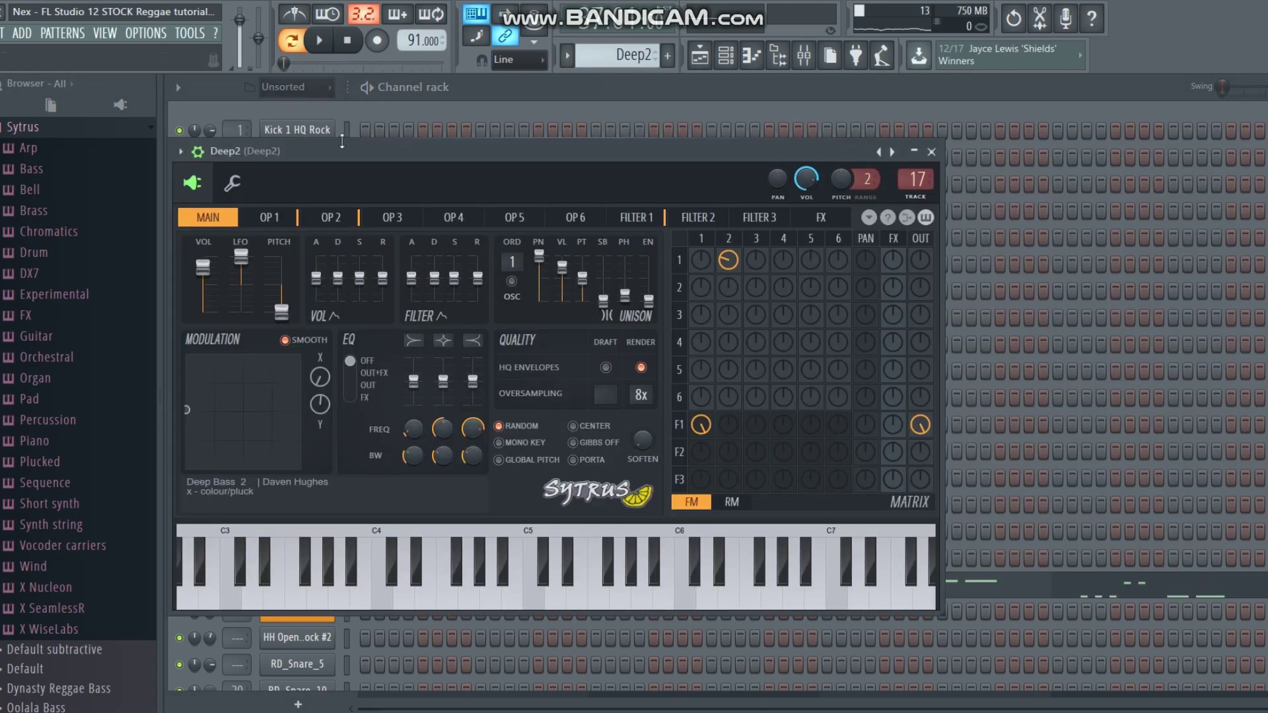
left_click_drag(400, 149, 608, 123)
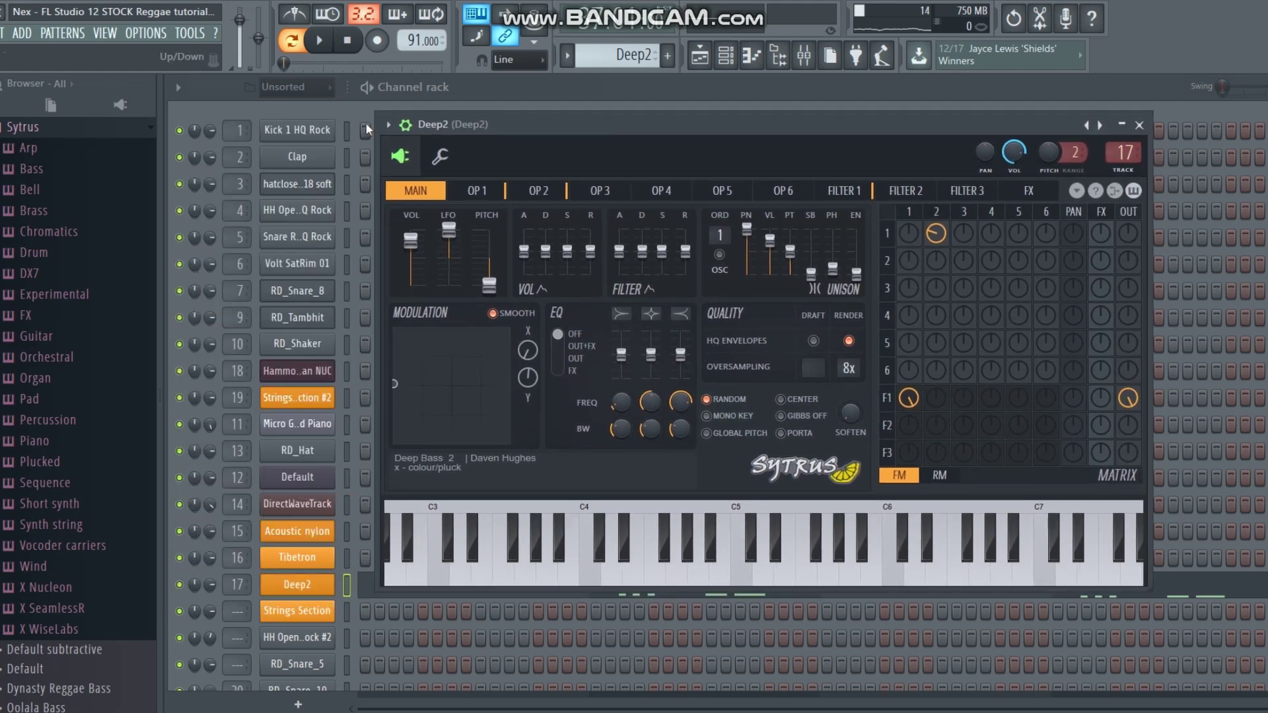
left_click(389, 125)
left_click(392, 191)
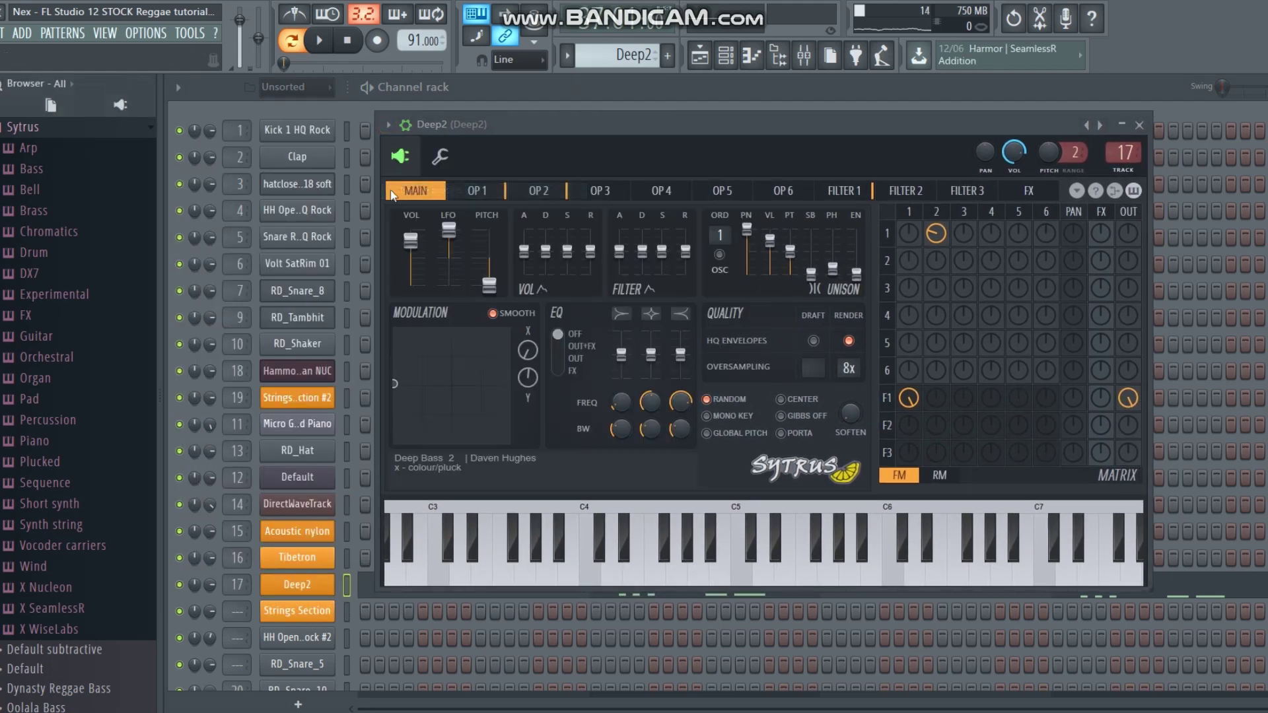
left_click(29, 169)
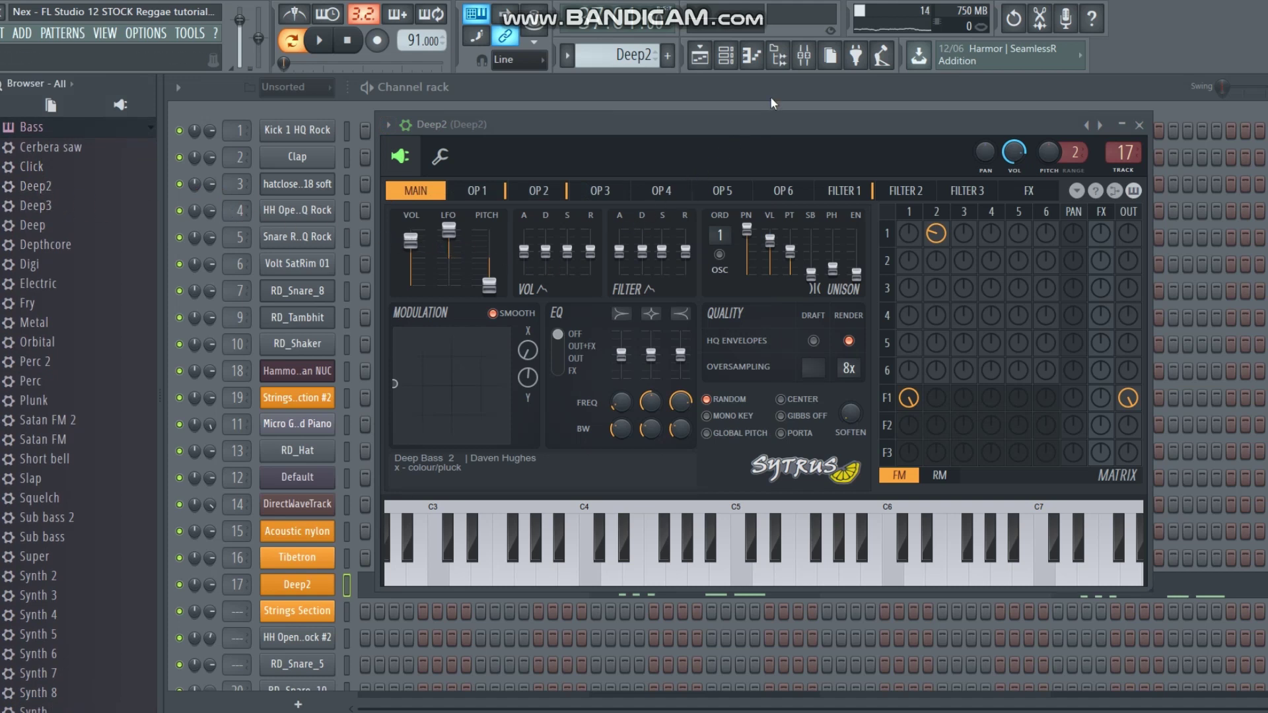
Play the Deep2 pattern, examine its bass notes across bars 1 to 4 in the piano roll, and stop playback.
left_click(804, 56)
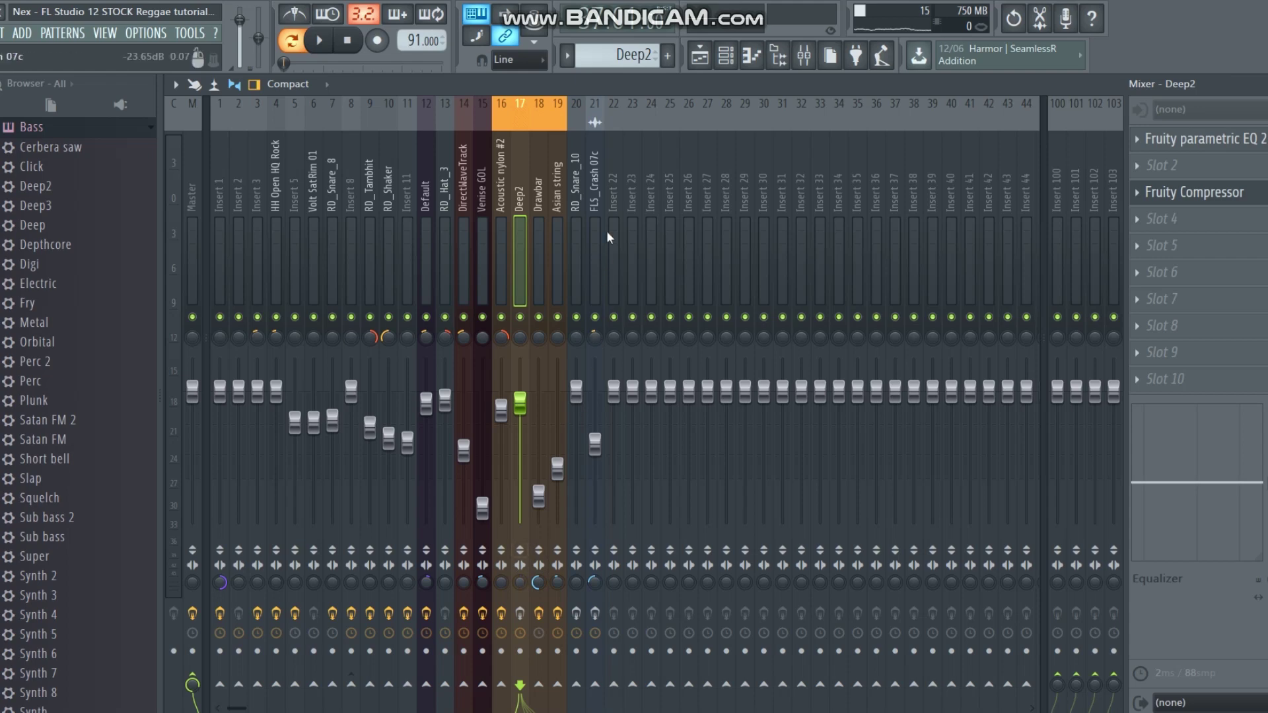
left_click(736, 60)
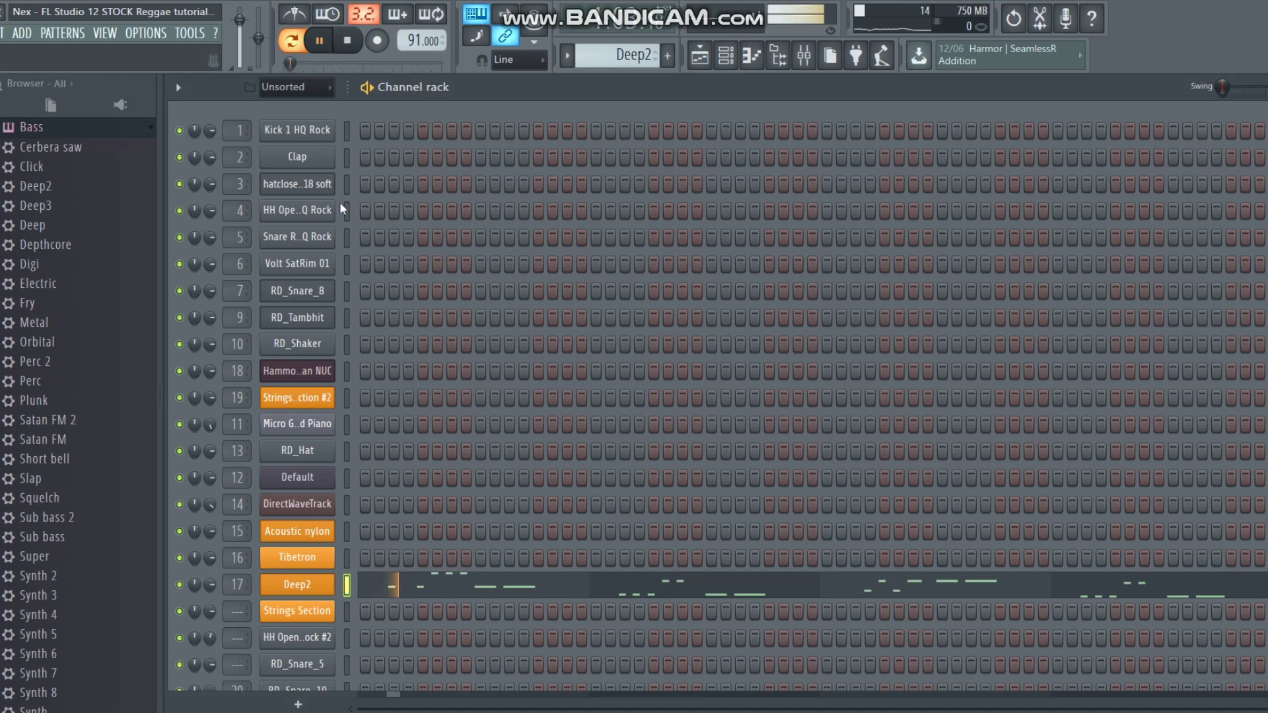
left_click(379, 582)
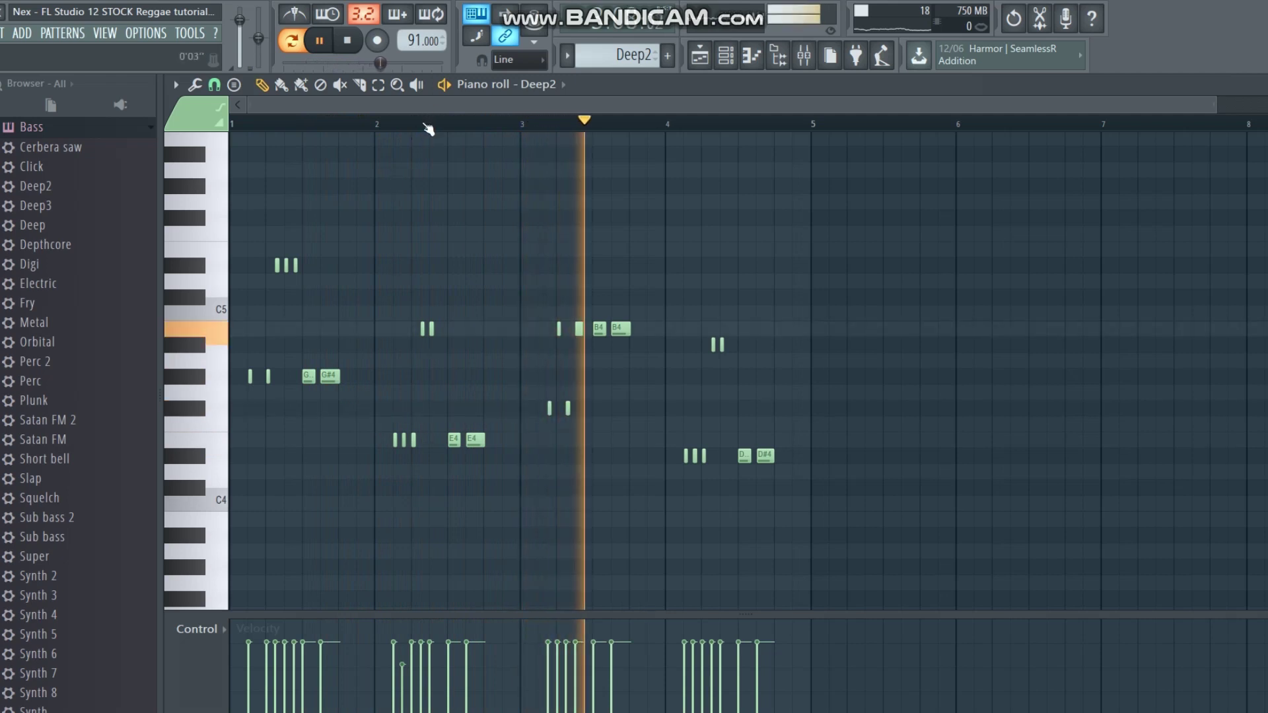
left_click_drag(1217, 104, 774, 114)
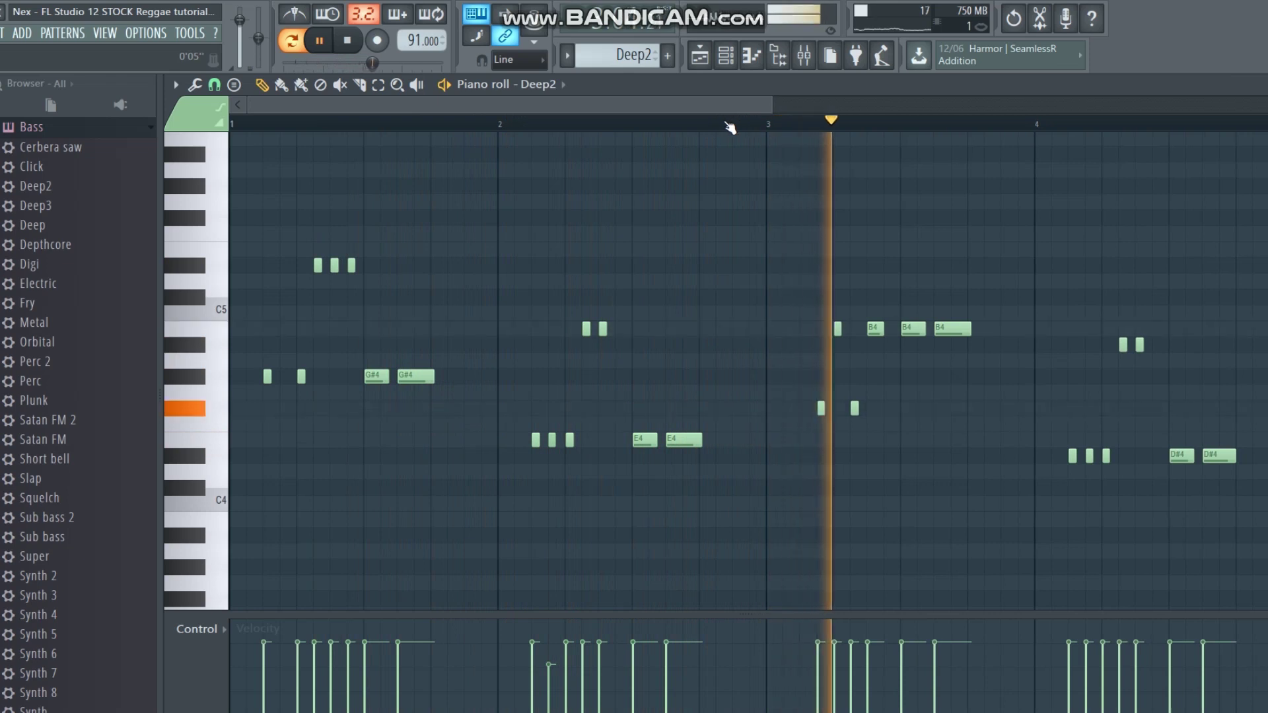
scroll(524, 122, "up", 6)
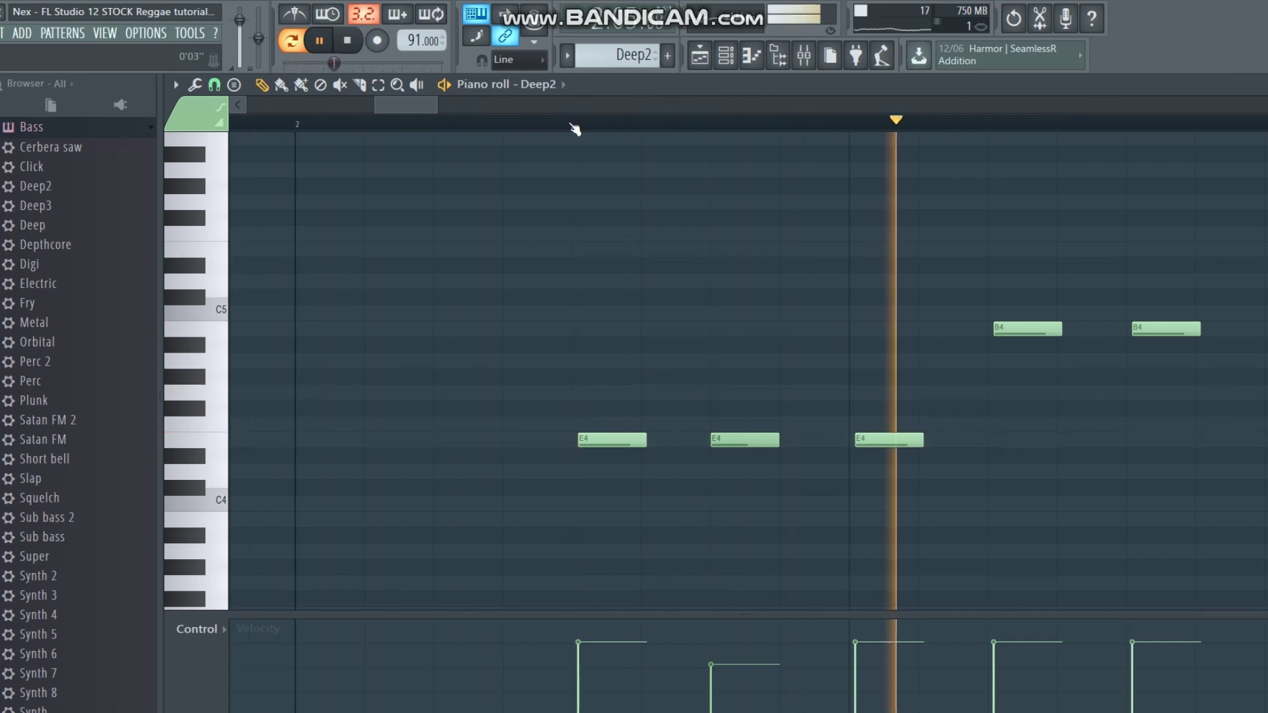
scroll(572, 127, "down", 4)
scroll(570, 127, "down", 5)
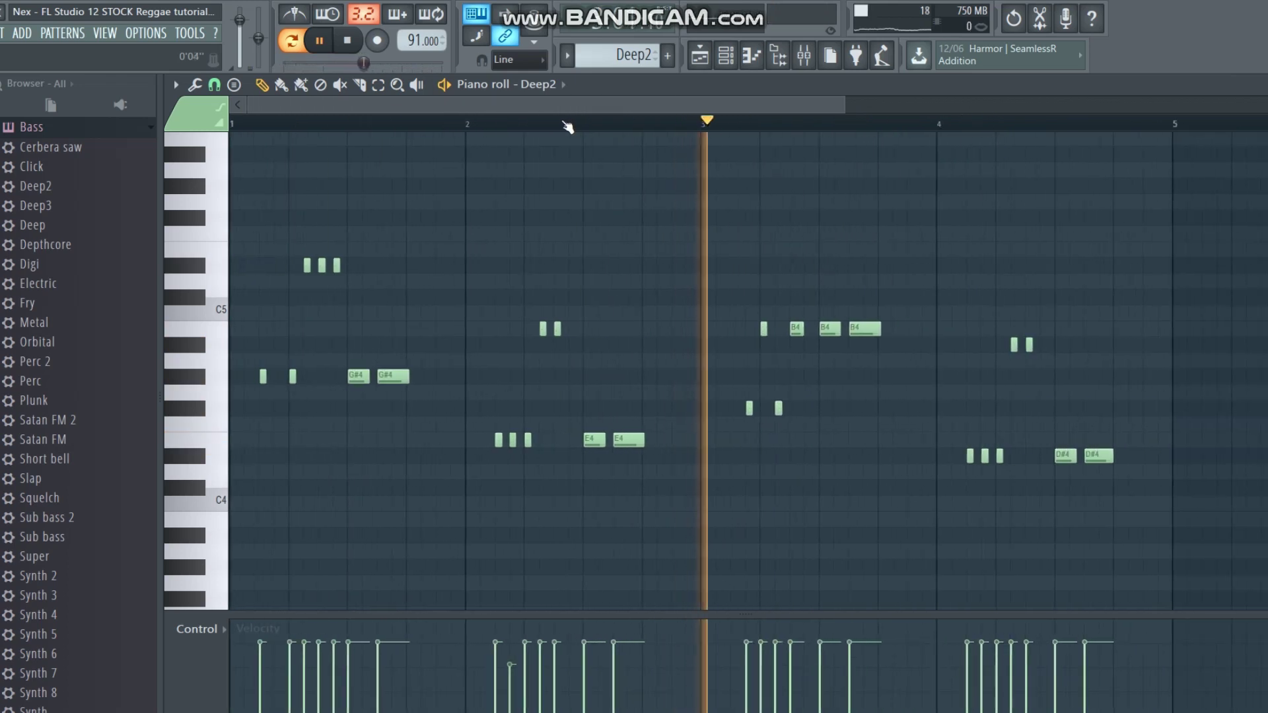
scroll(561, 124, "up", 8)
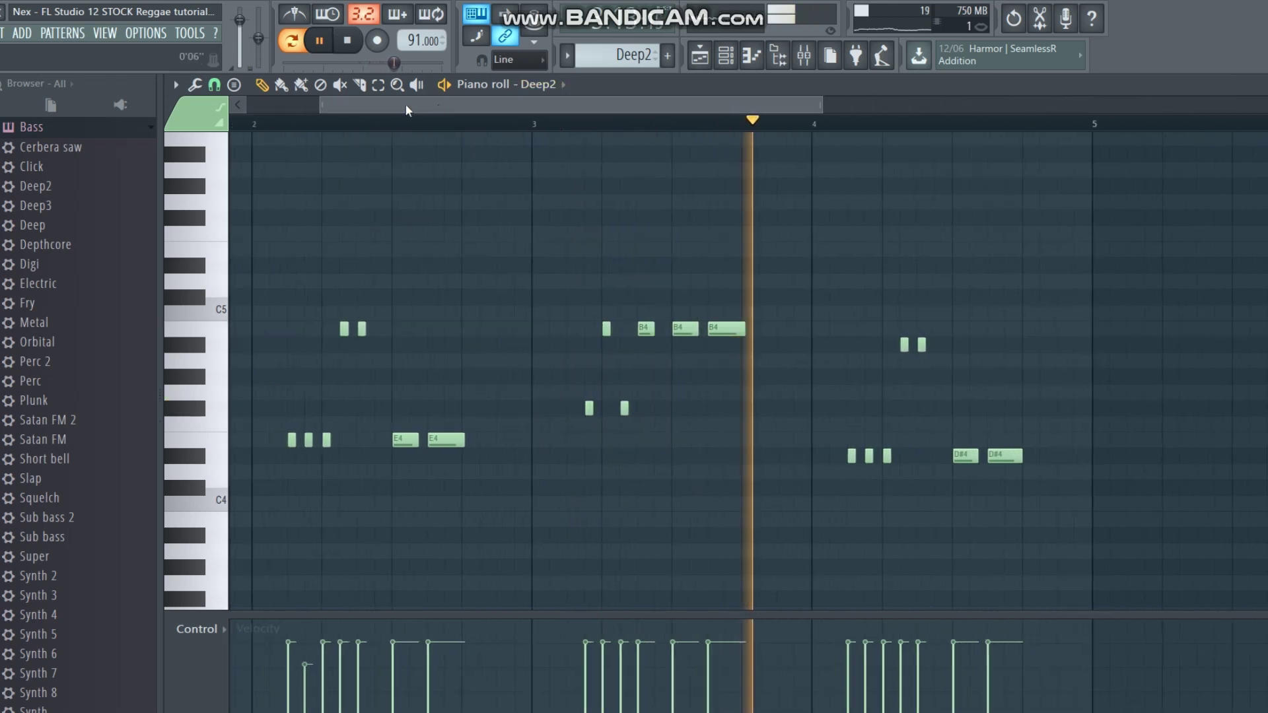
scroll(406, 122, "down", 2)
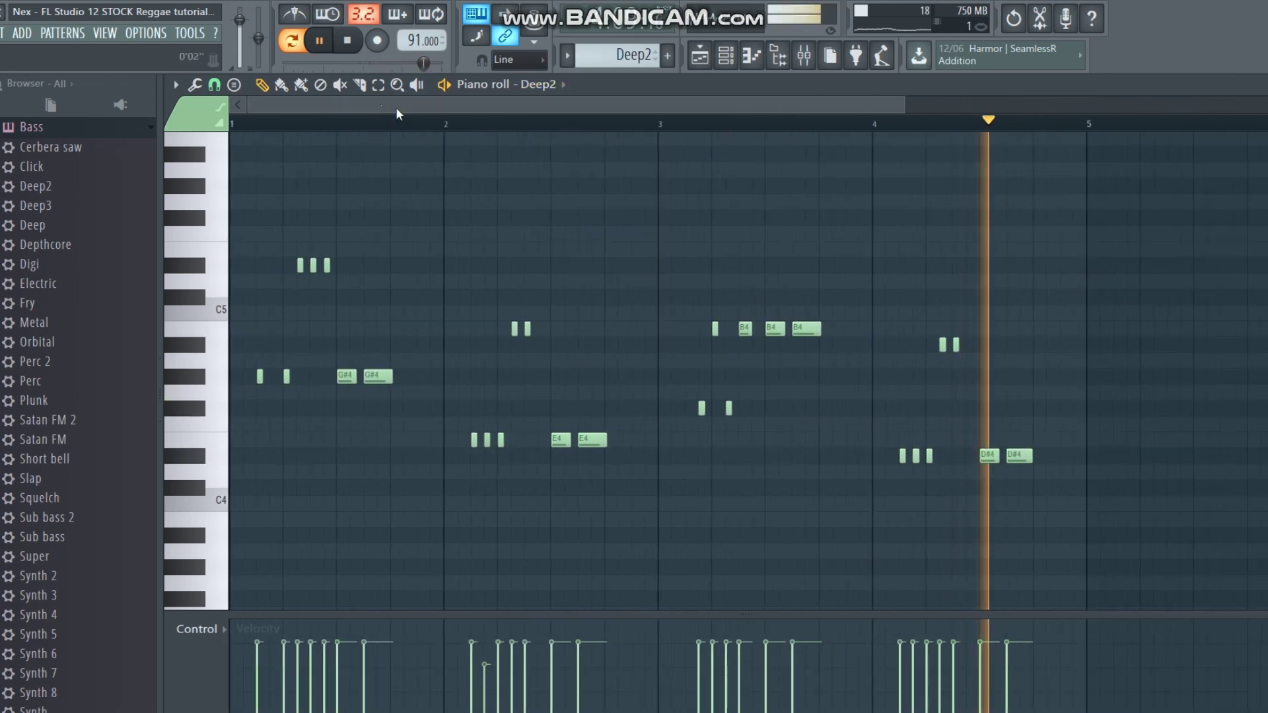
left_click_drag(906, 105, 784, 89)
key("space")
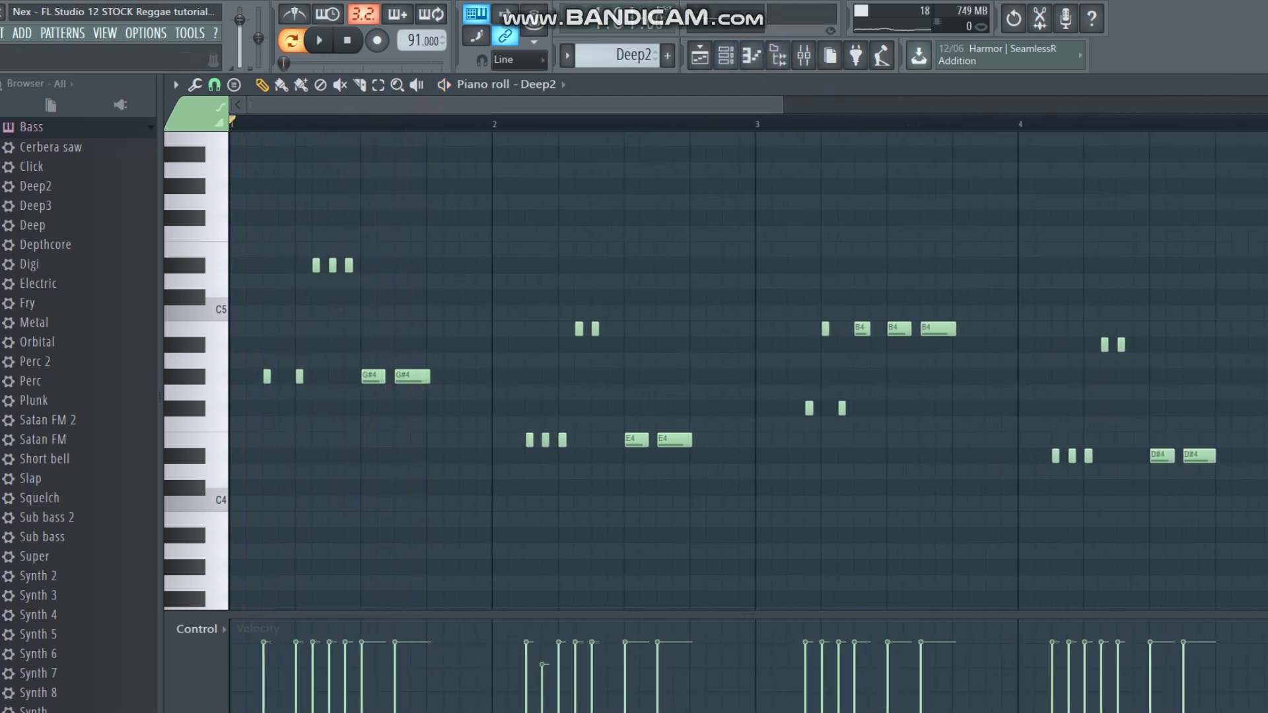
Review the Fruity parametric EQ 2 and Fruity Compressor settings on the Deep2 mixer track.
left_click(728, 60)
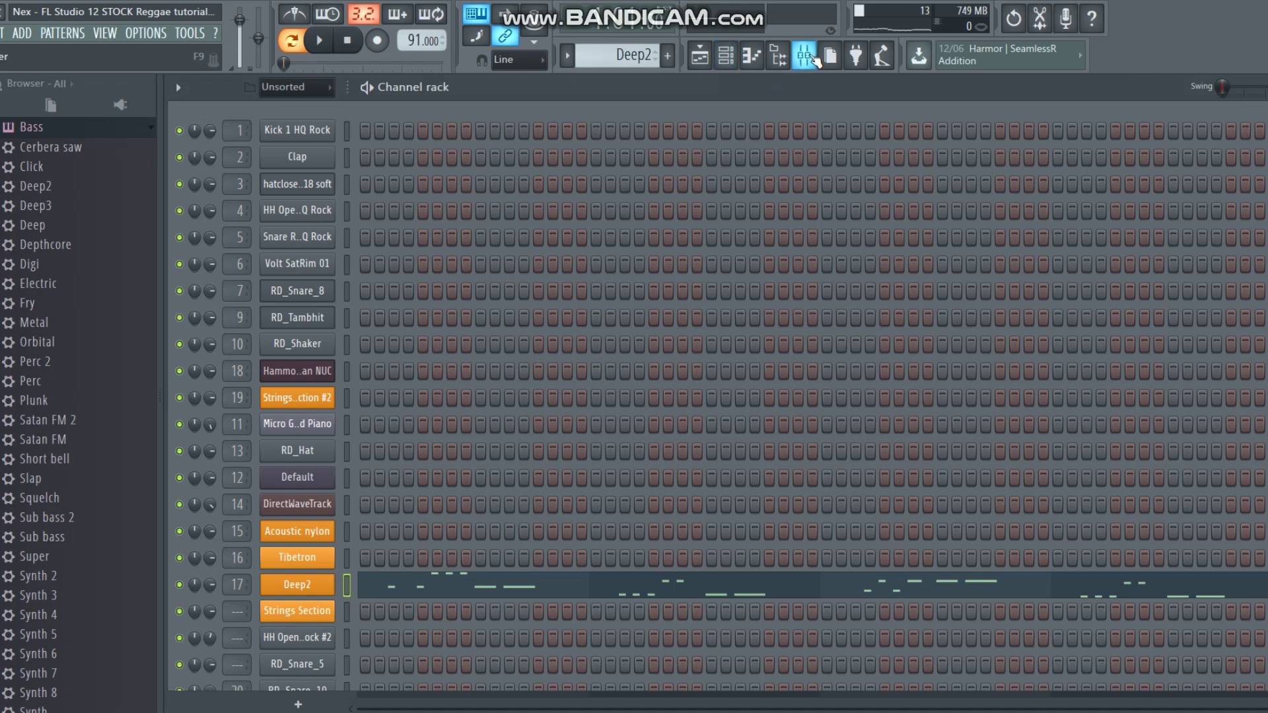
left_click(805, 59)
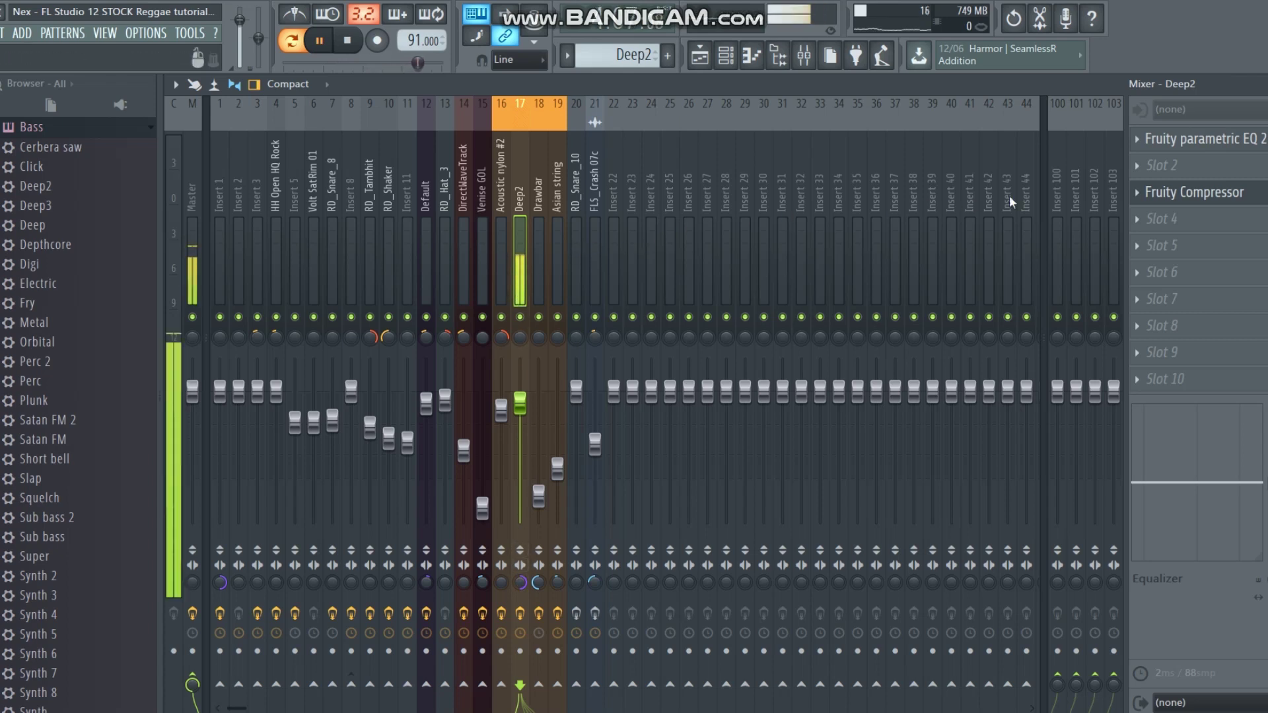
left_click(1244, 149)
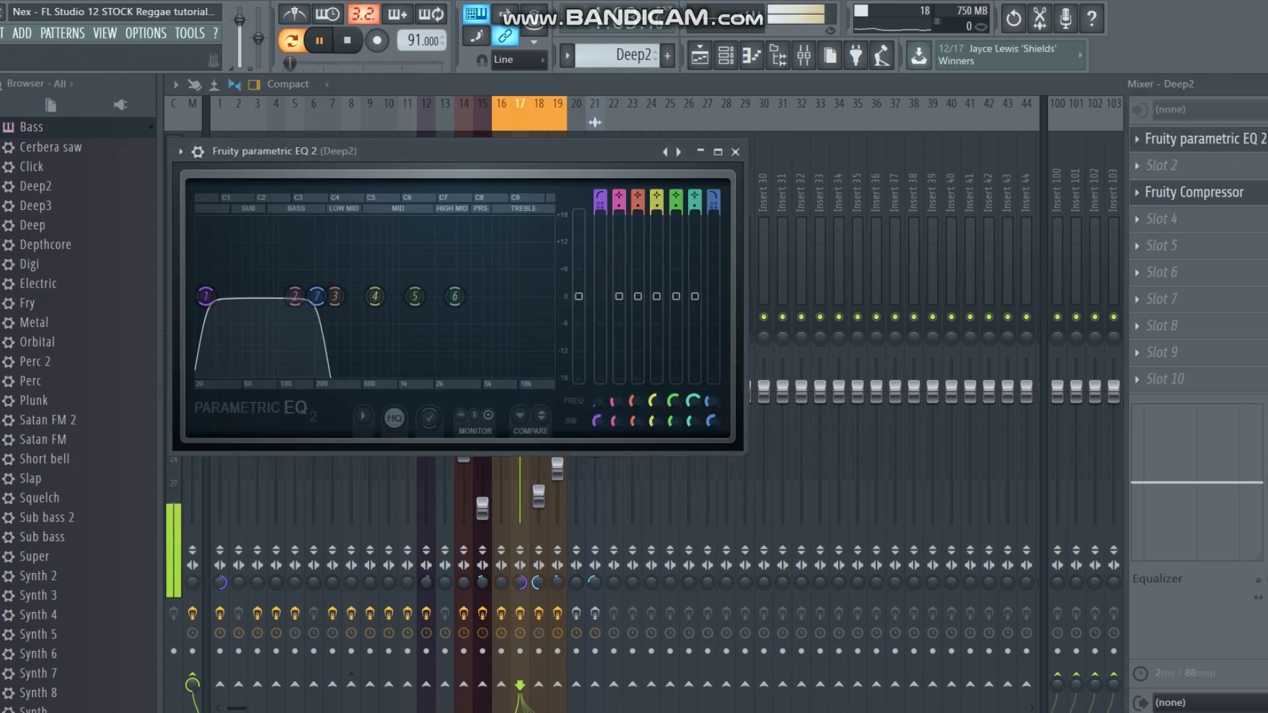
key("Escape")
left_click(1240, 191)
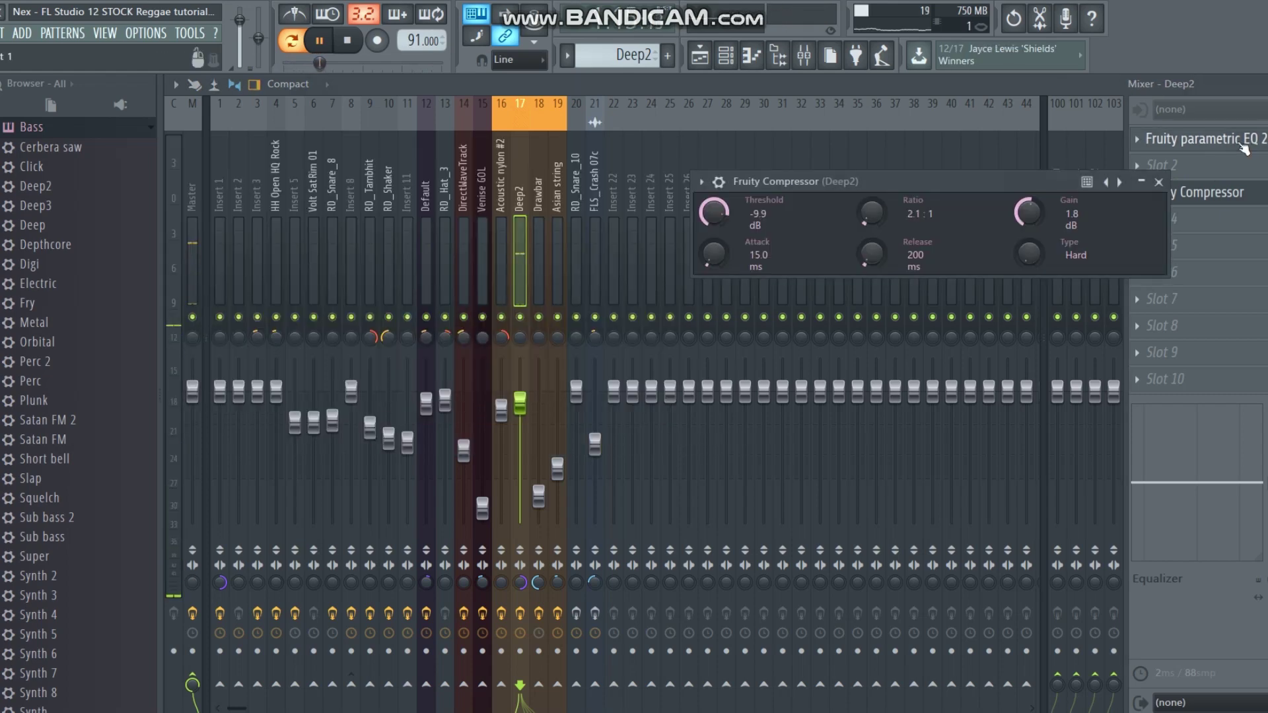
left_click(1244, 149)
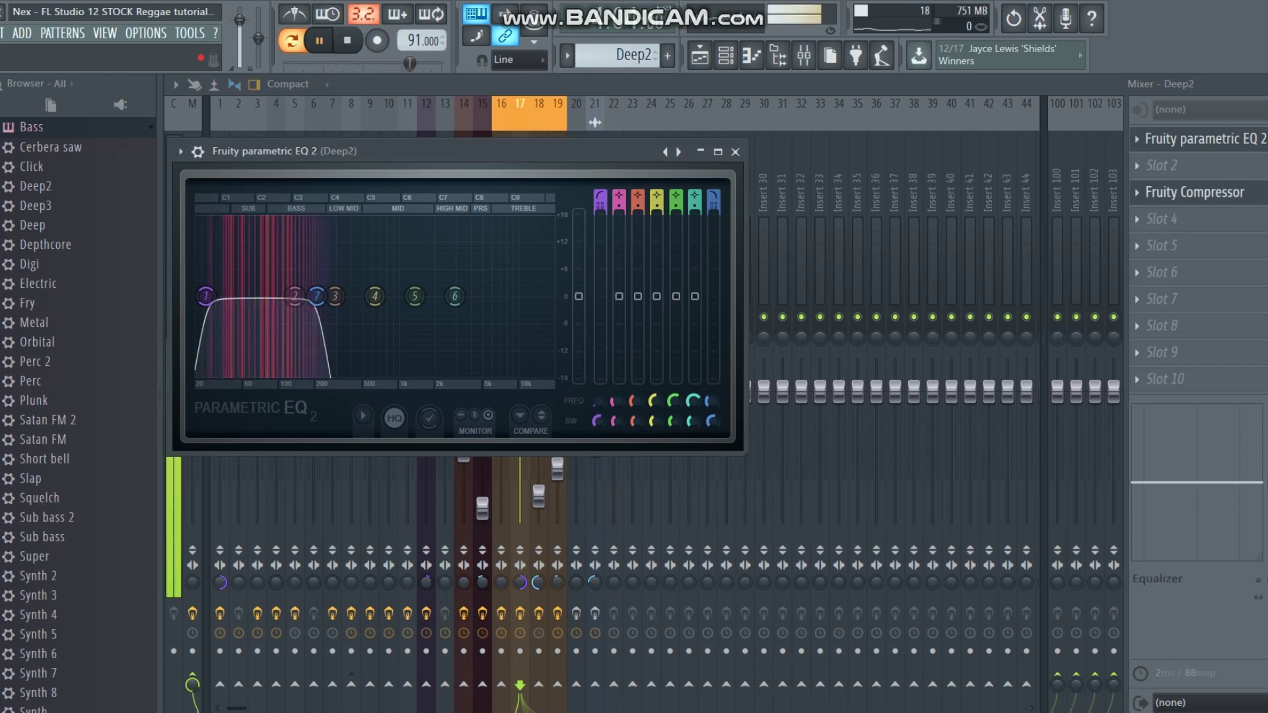
left_click(1242, 193)
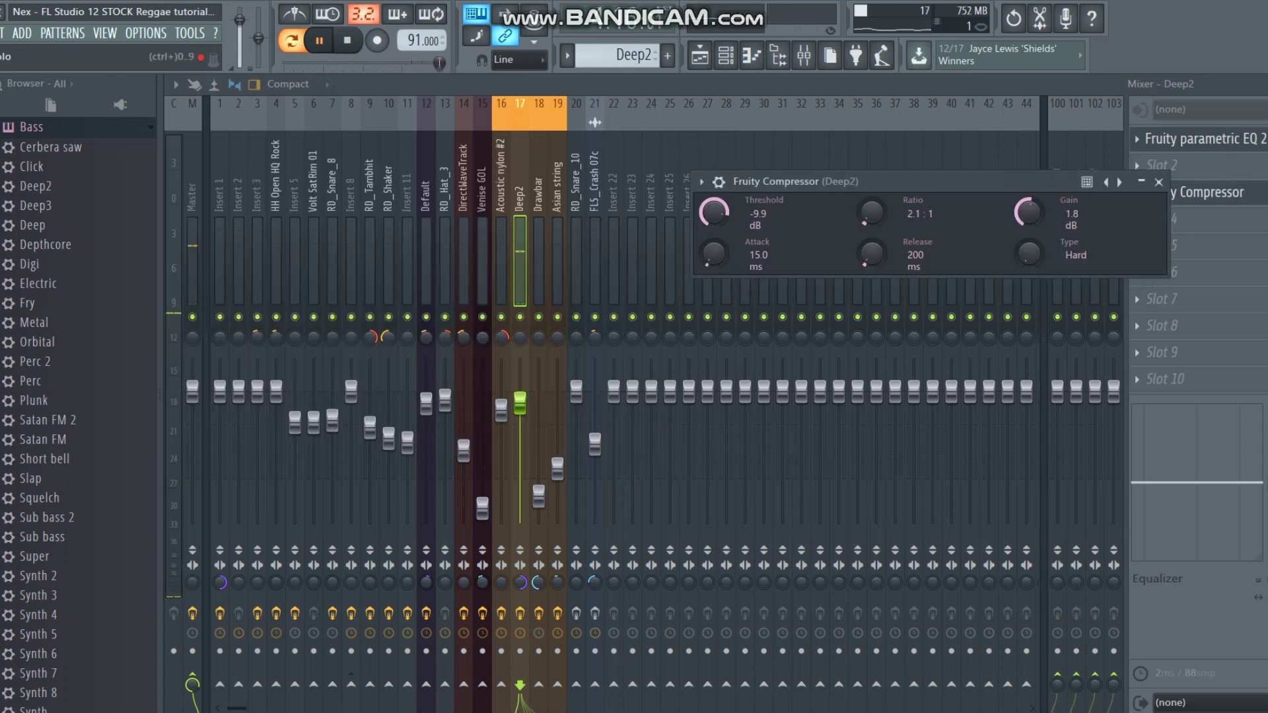
left_click(1260, 198)
left_click(1262, 199)
left_click(1263, 199)
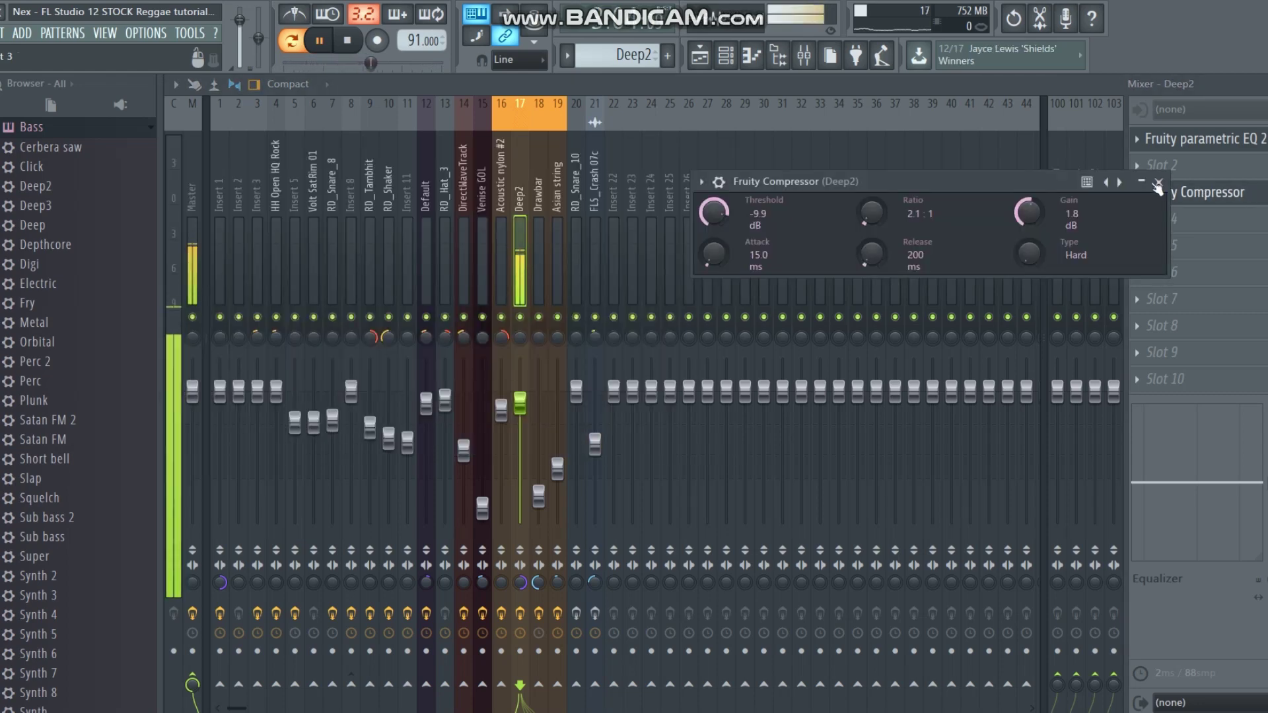
left_click_drag(989, 177, 908, 167)
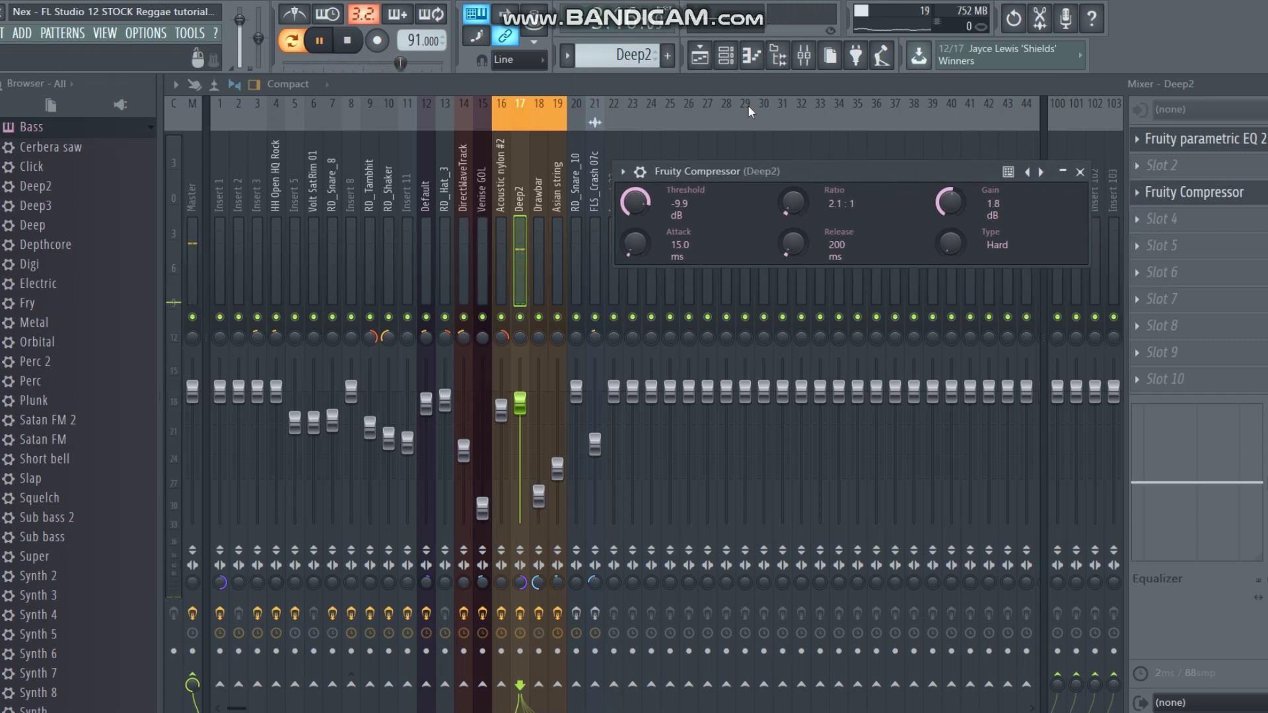
Place the Deep2 pattern at bar 37 on Track 18 of the playlist and play the arrangement.
left_click(699, 58)
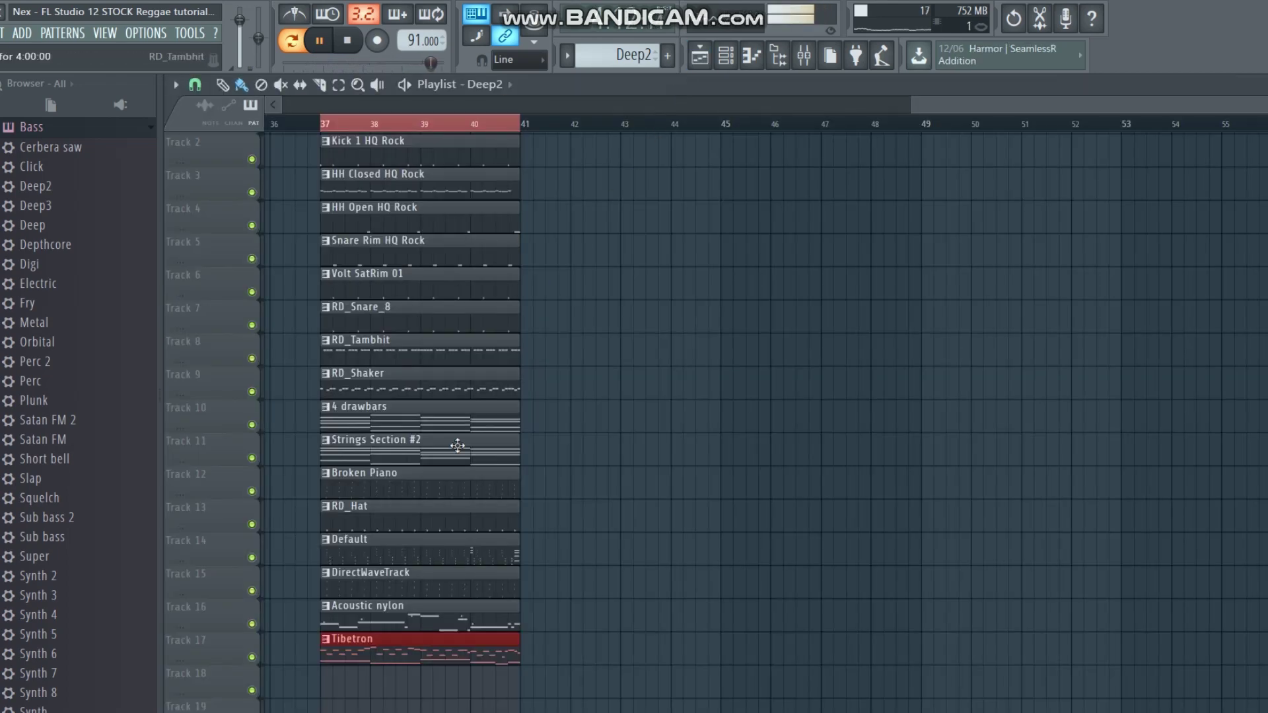
left_click(338, 680)
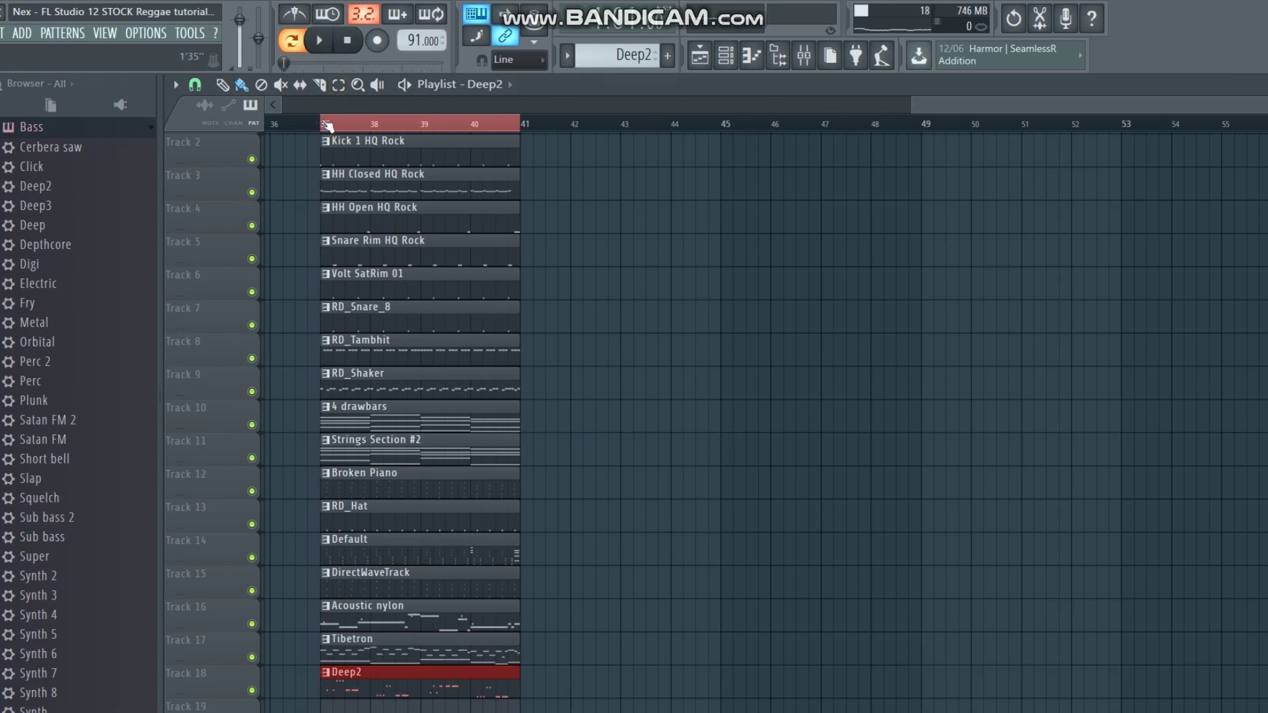
left_click(325, 46)
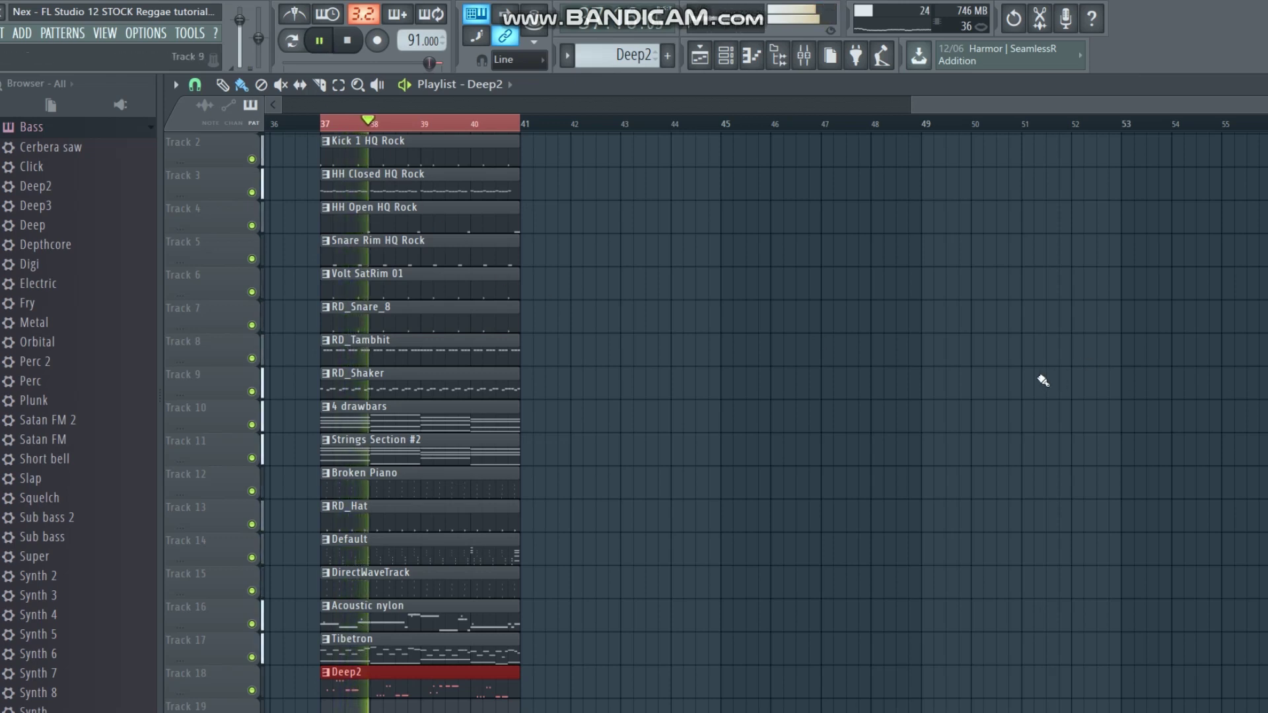
scroll(1032, 382, "down", 1)
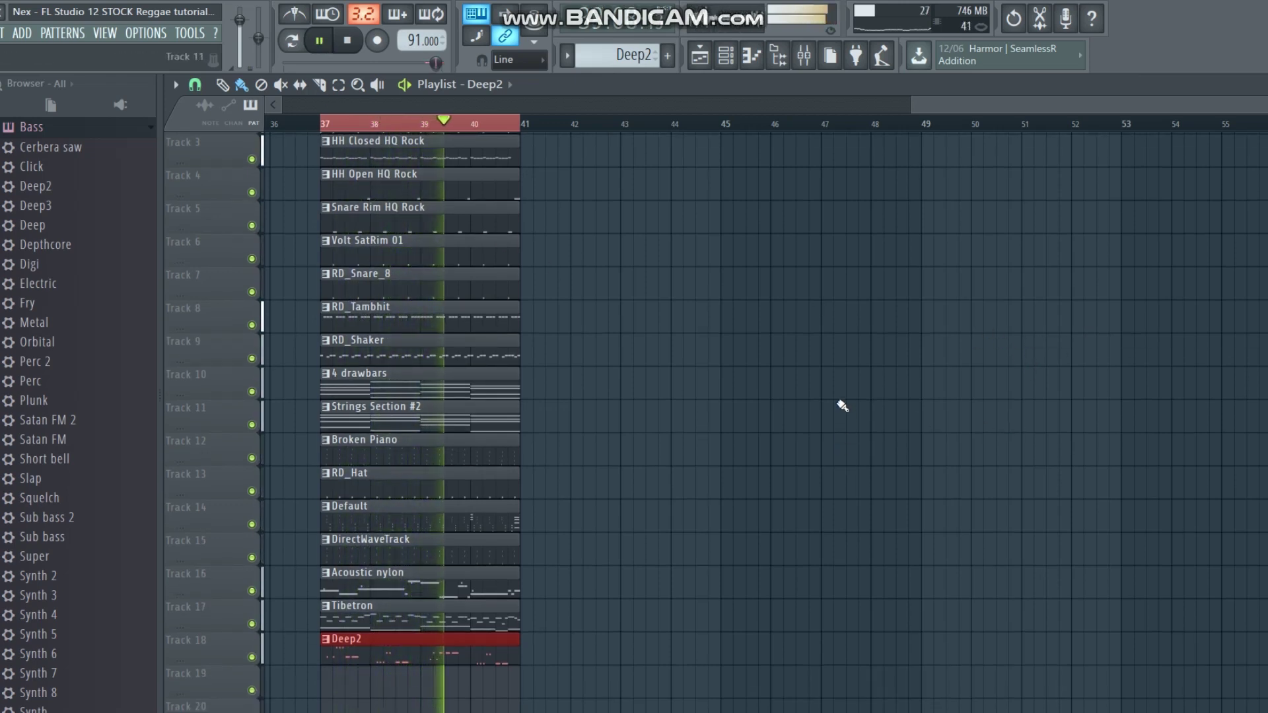
Raise the Deep2 mixer track's volume to about 0.91.
left_click(805, 60)
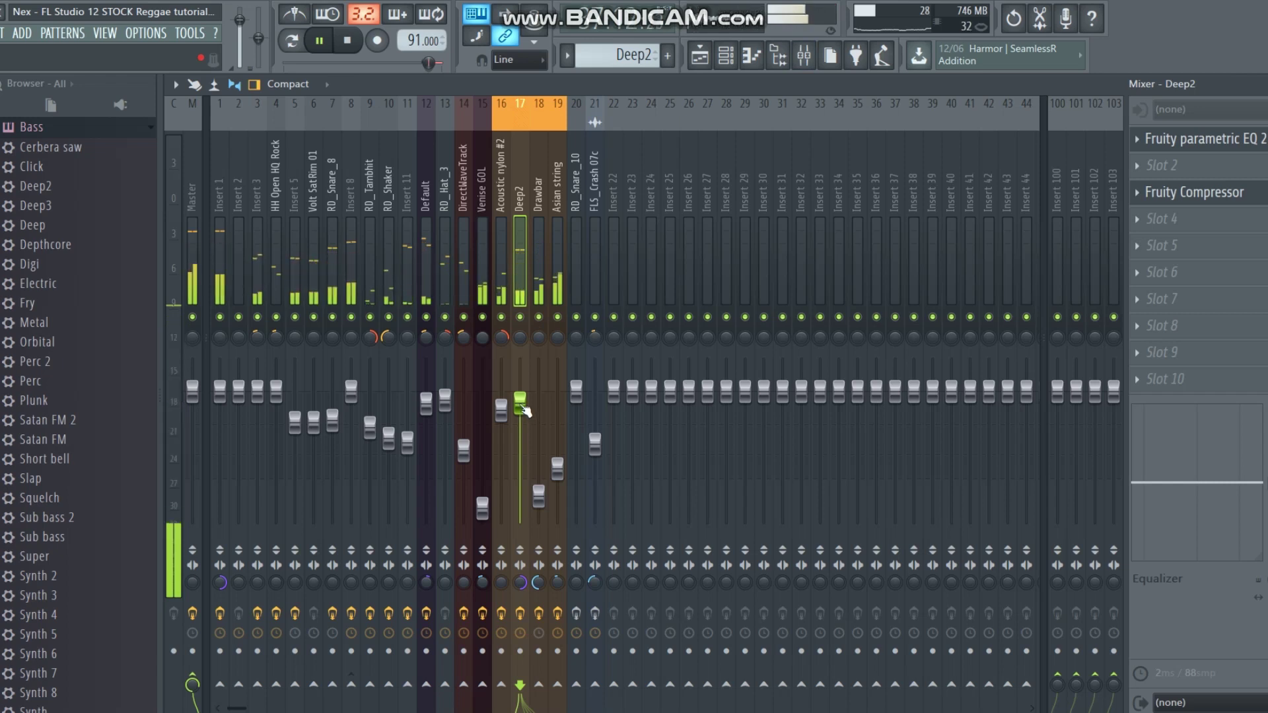
left_click_drag(522, 407, 525, 400)
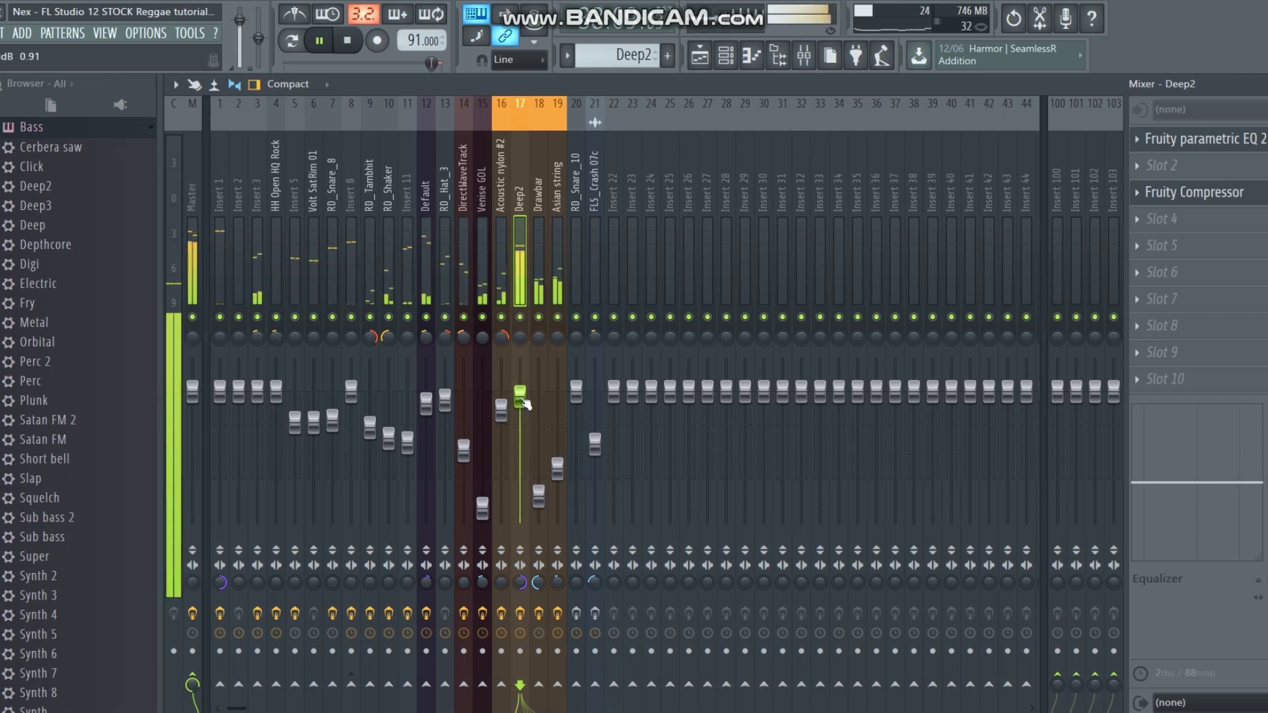
Stop the arrangement's playback and select the Fill 1 pattern for viewing in the channel rack.
left_click(701, 65)
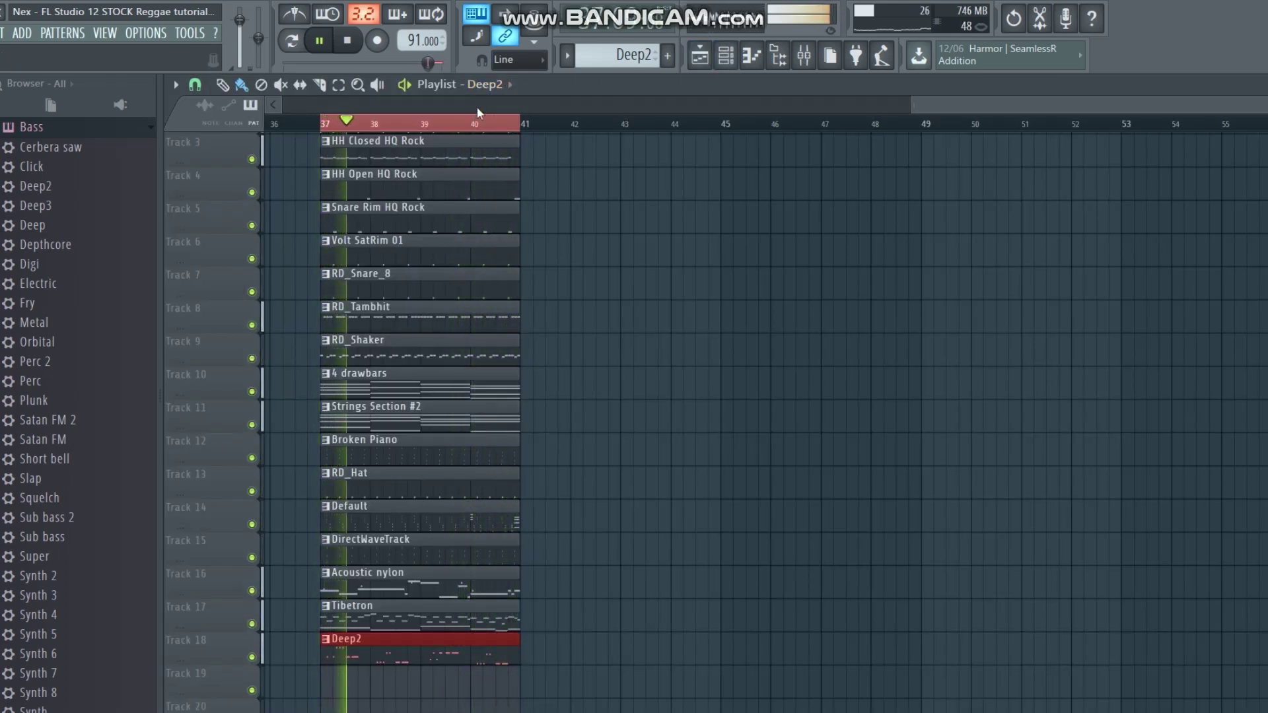
key("space")
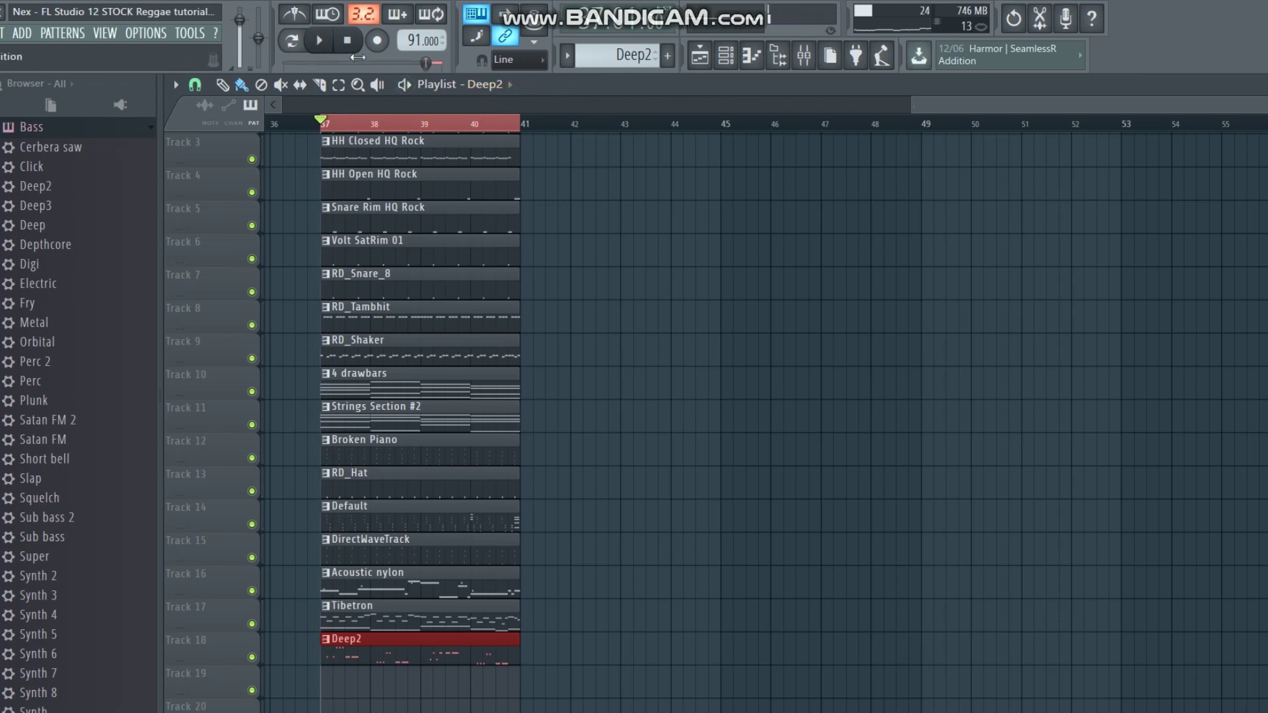
left_click(725, 59)
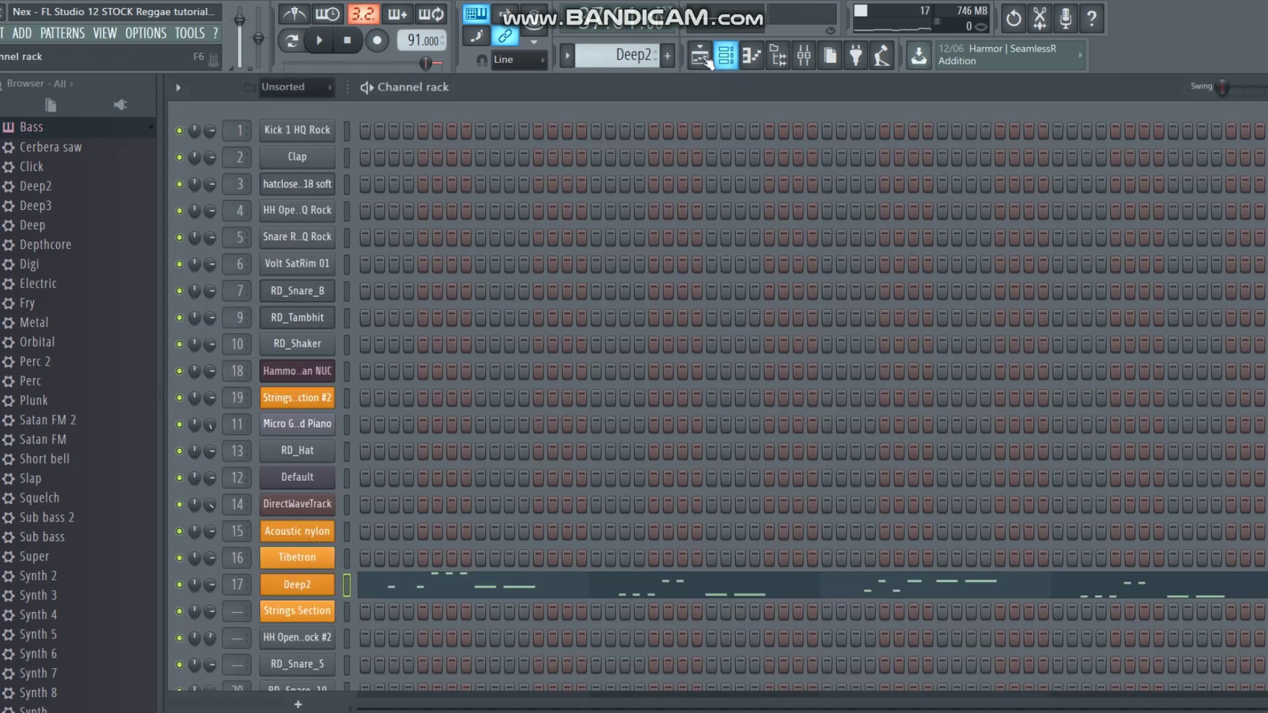
left_click(568, 58)
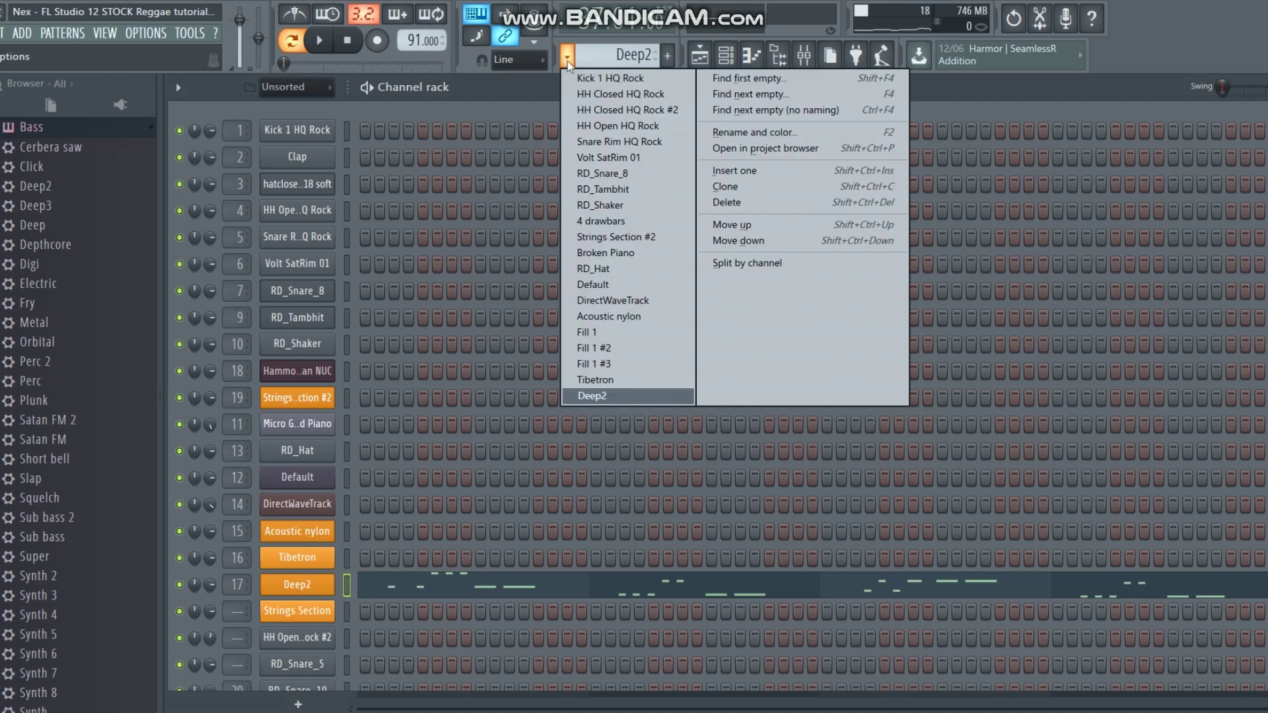
left_click(607, 331)
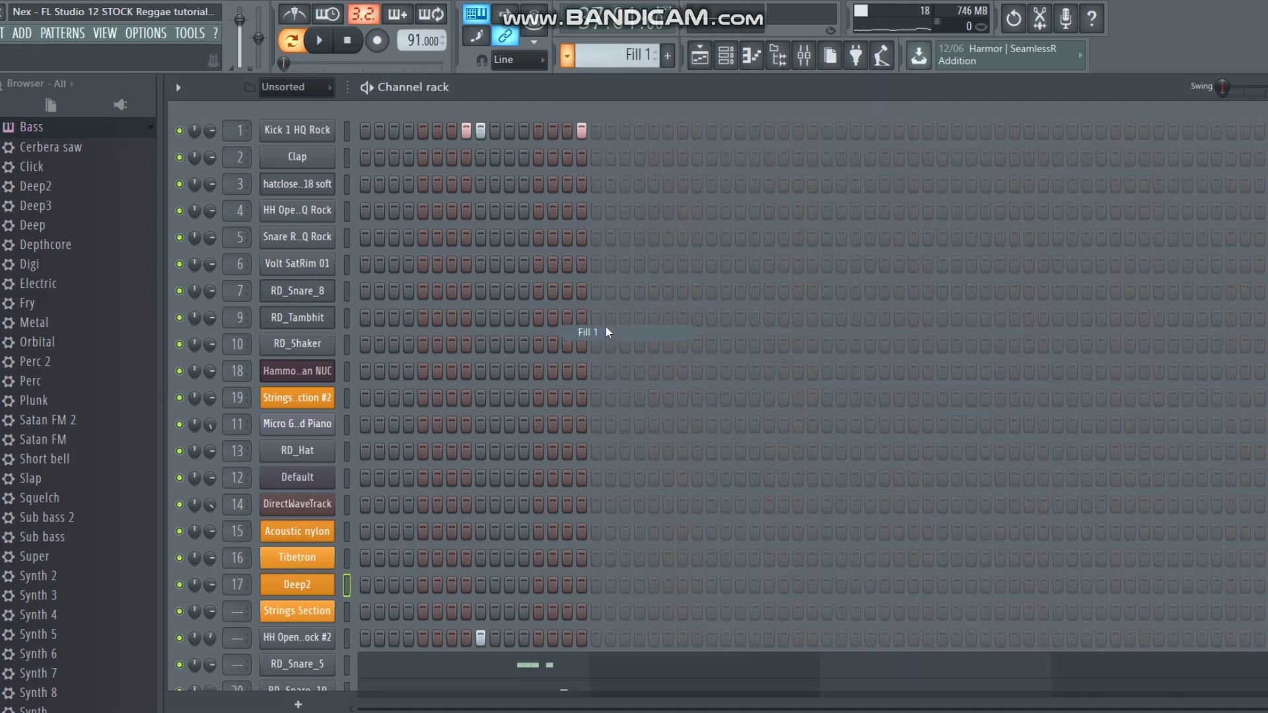
Play the Fill 1 pattern, examine its kick, hi-hat, snare and tom hits across the channel rack, and stop playback.
scroll(494, 238, "down", 3)
scroll(494, 251, "down", 2)
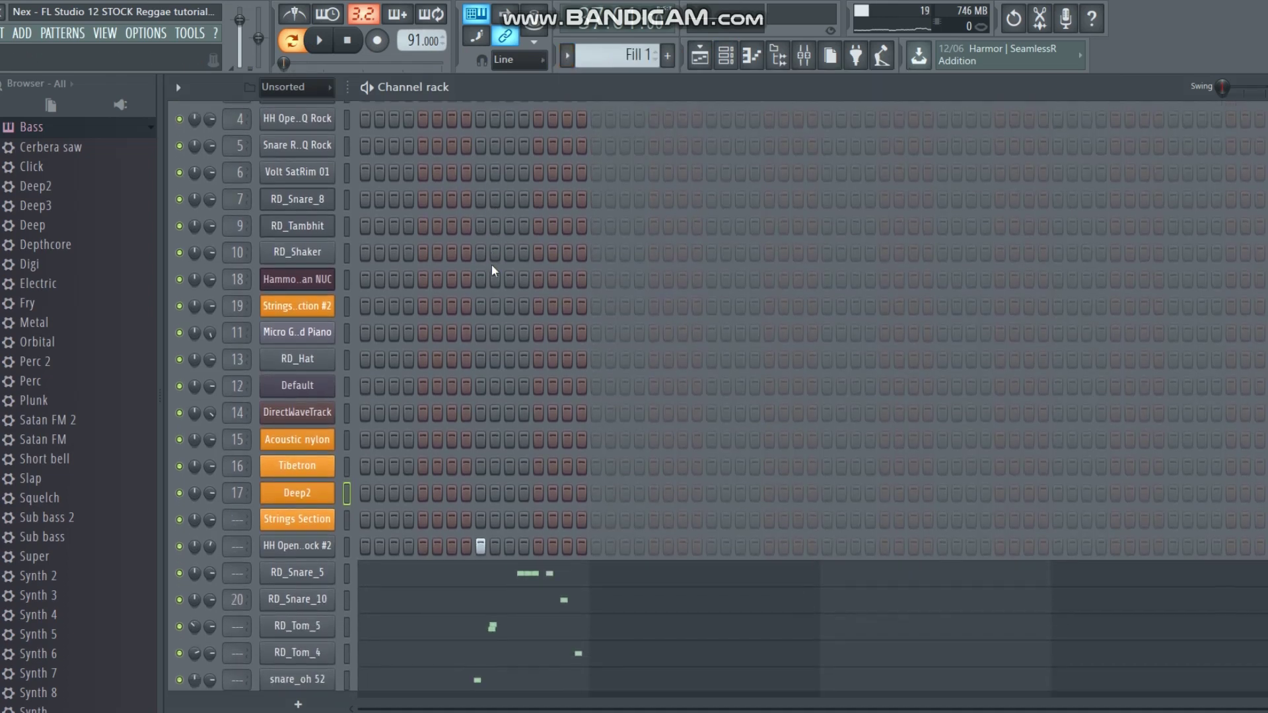
scroll(489, 276, "up", 4)
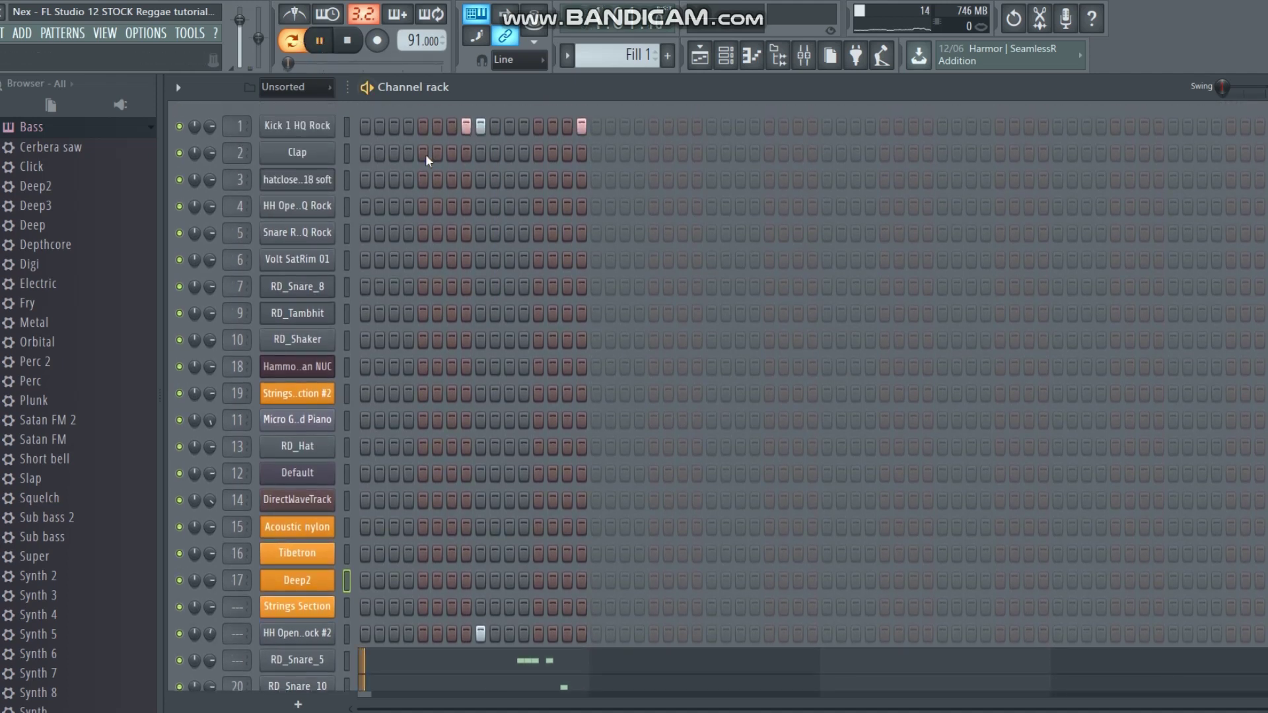
scroll(428, 205, "down", 3)
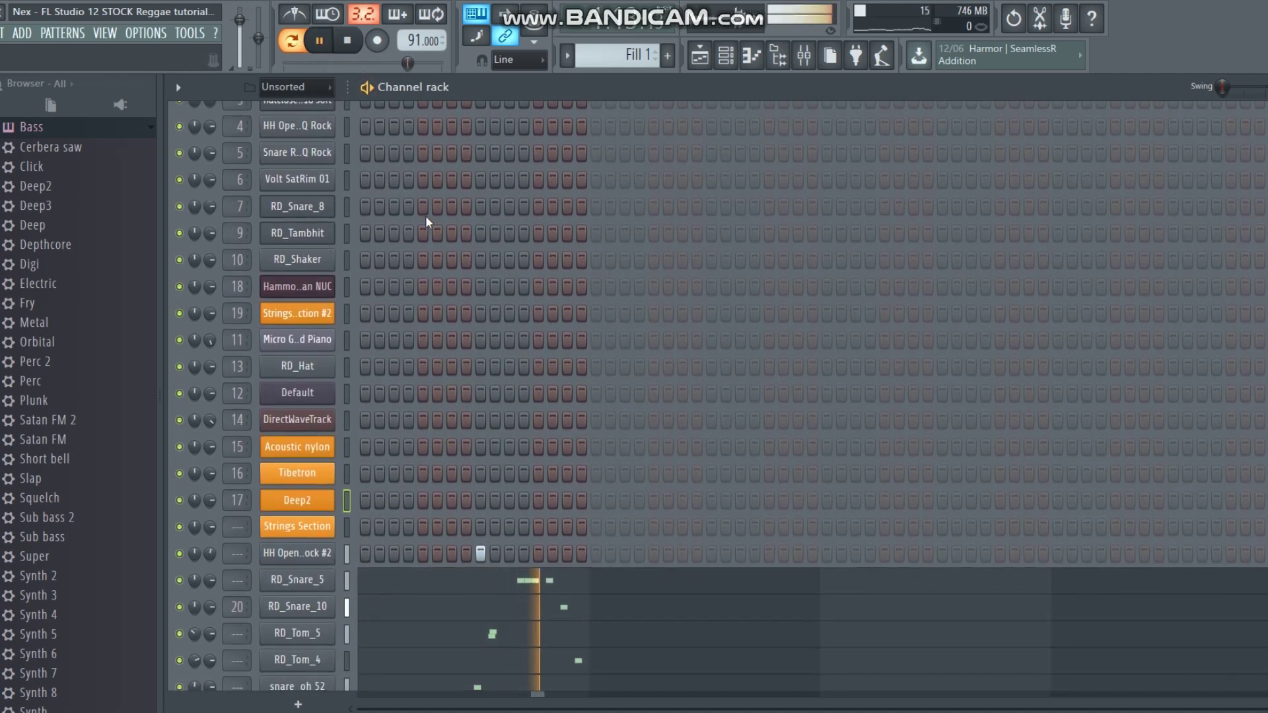
scroll(469, 241, "up", 3)
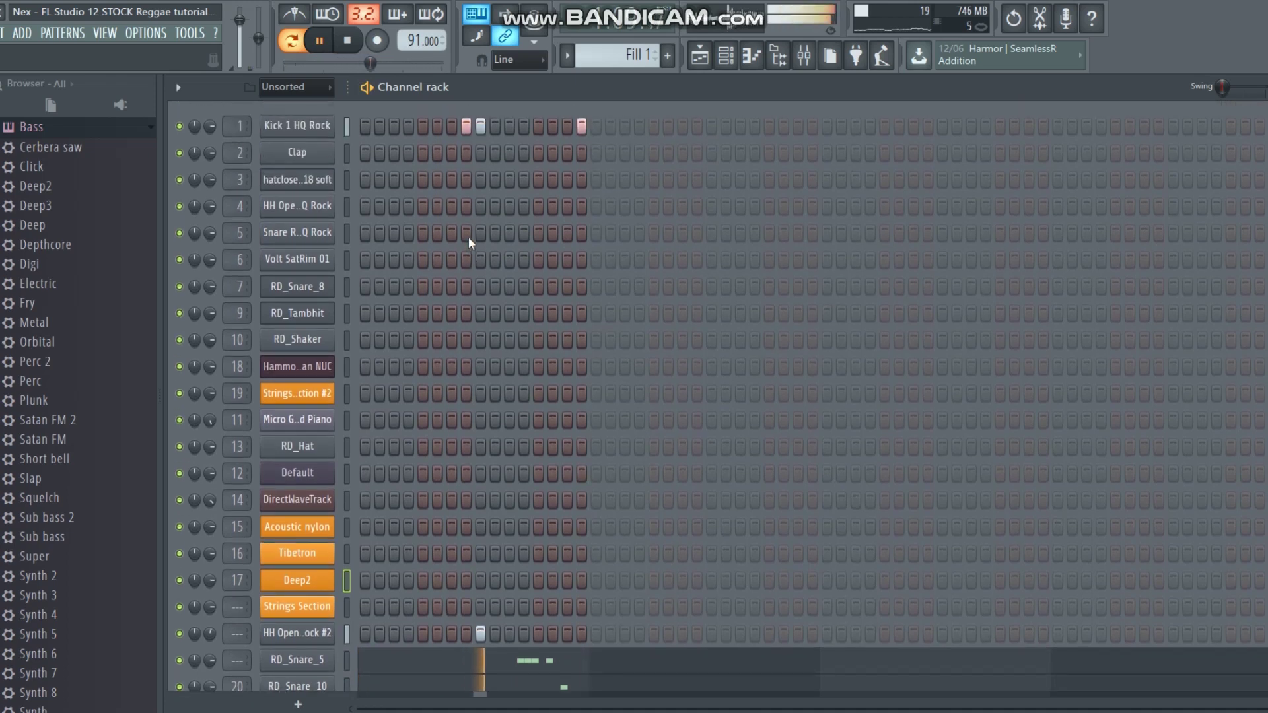
scroll(430, 320, "down", 1)
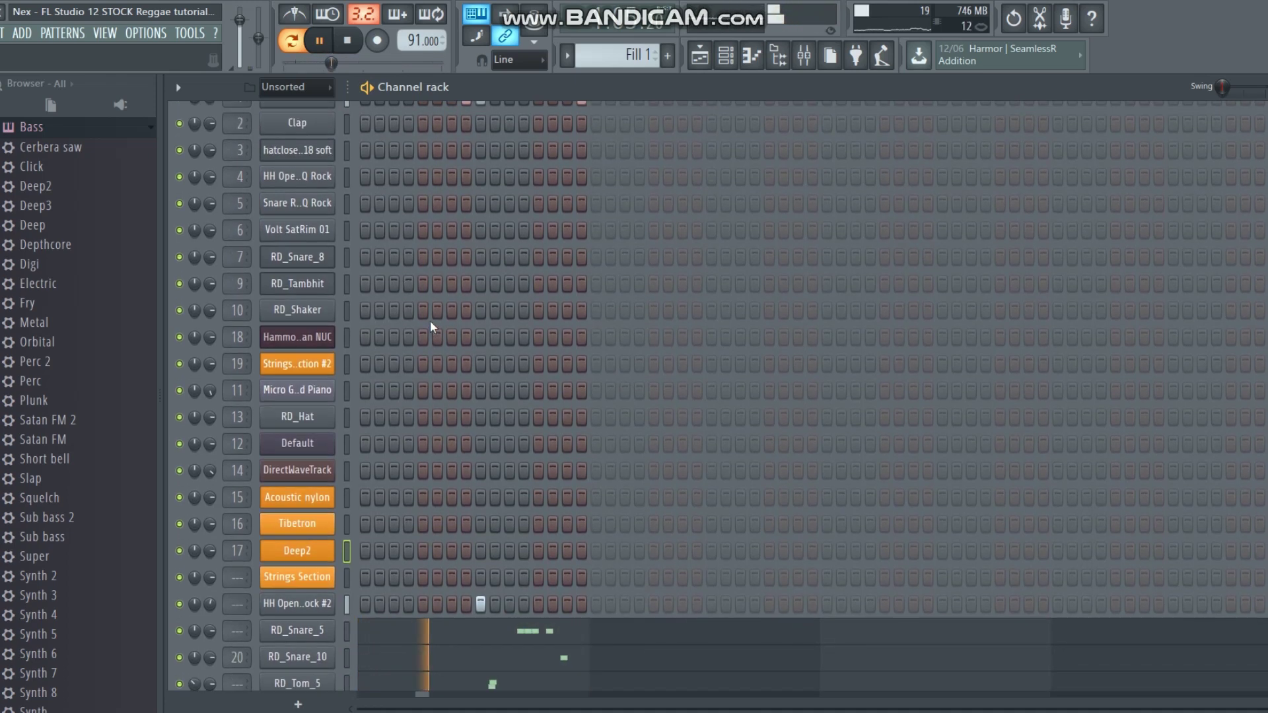
scroll(430, 320, "down", 3)
key("space")
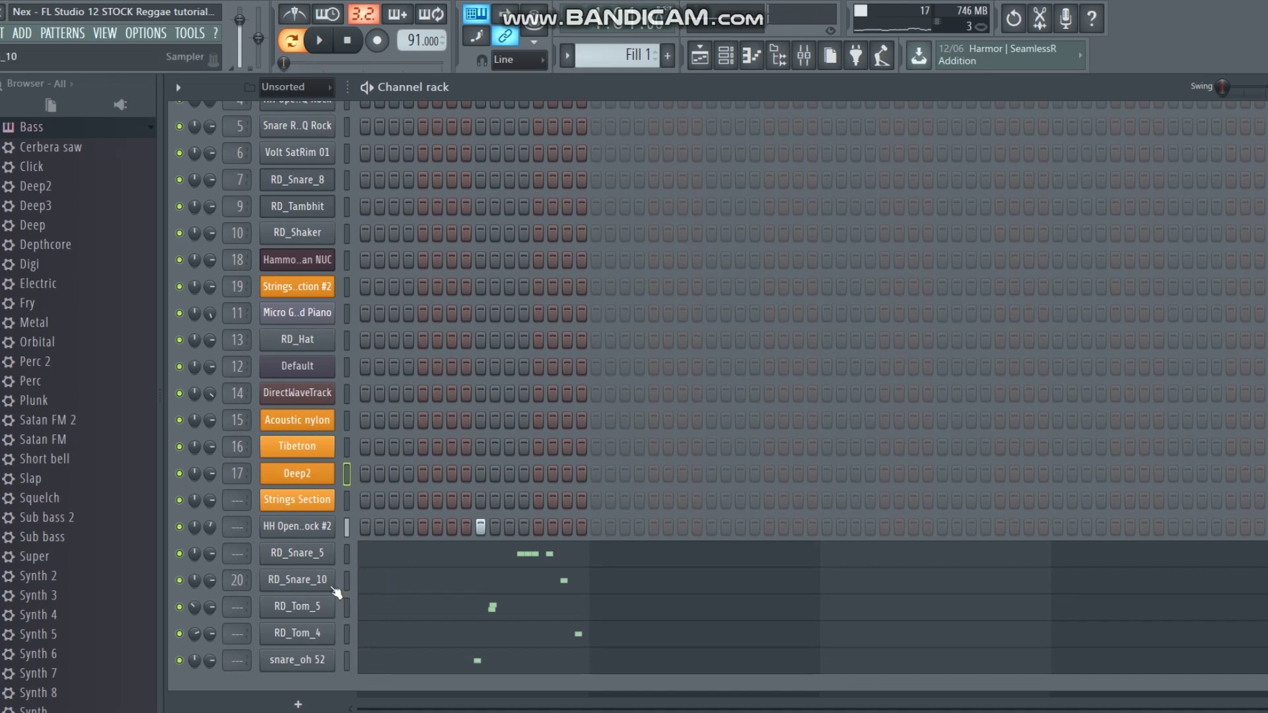
Review the RD_Snare_5 and RD_Snare_10 sampler settings, play the fill, and stop playback.
scroll(414, 283, "up", 3)
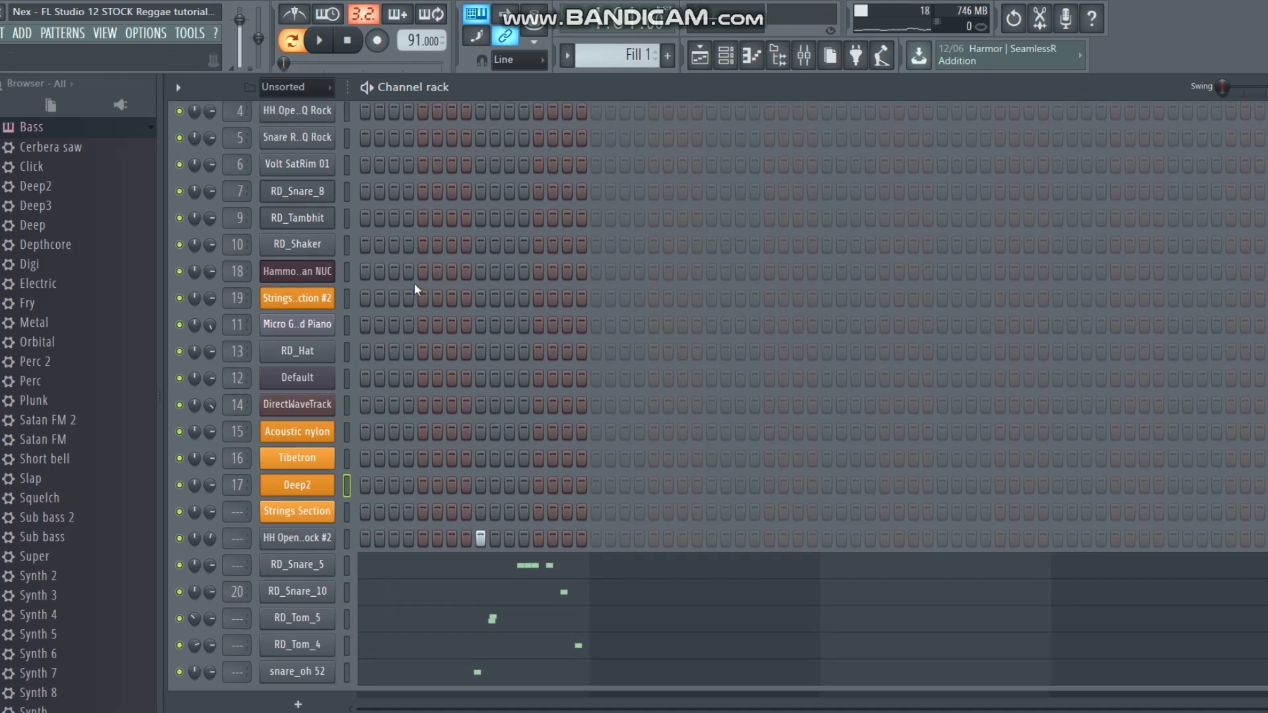
scroll(414, 282, "down", 3)
left_click(327, 559)
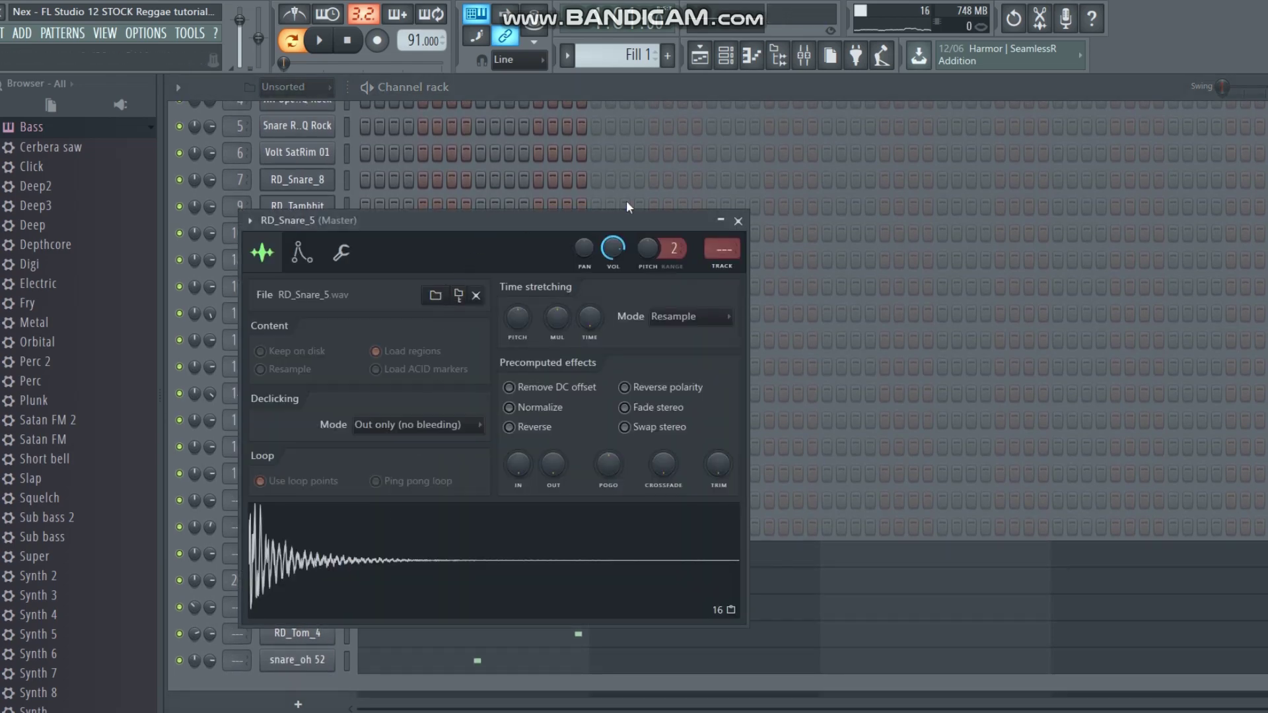
left_click_drag(626, 200, 837, 117)
left_click(293, 579)
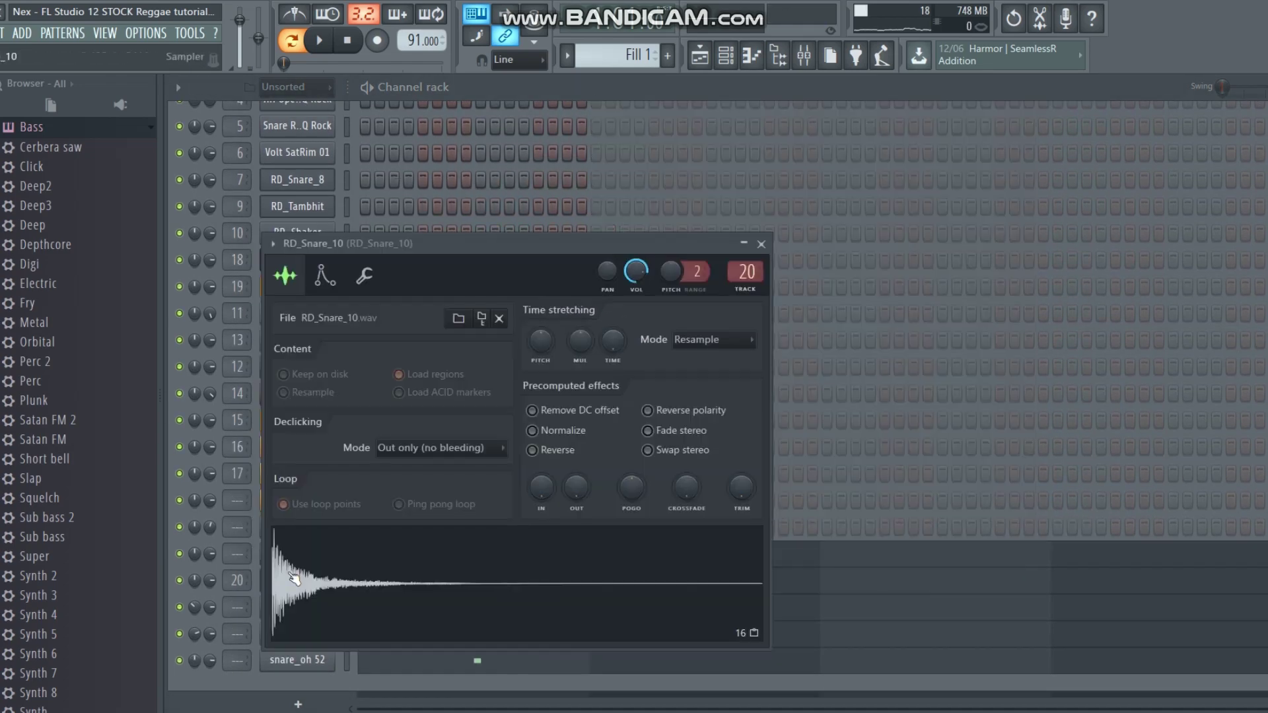
left_click_drag(593, 247, 838, 113)
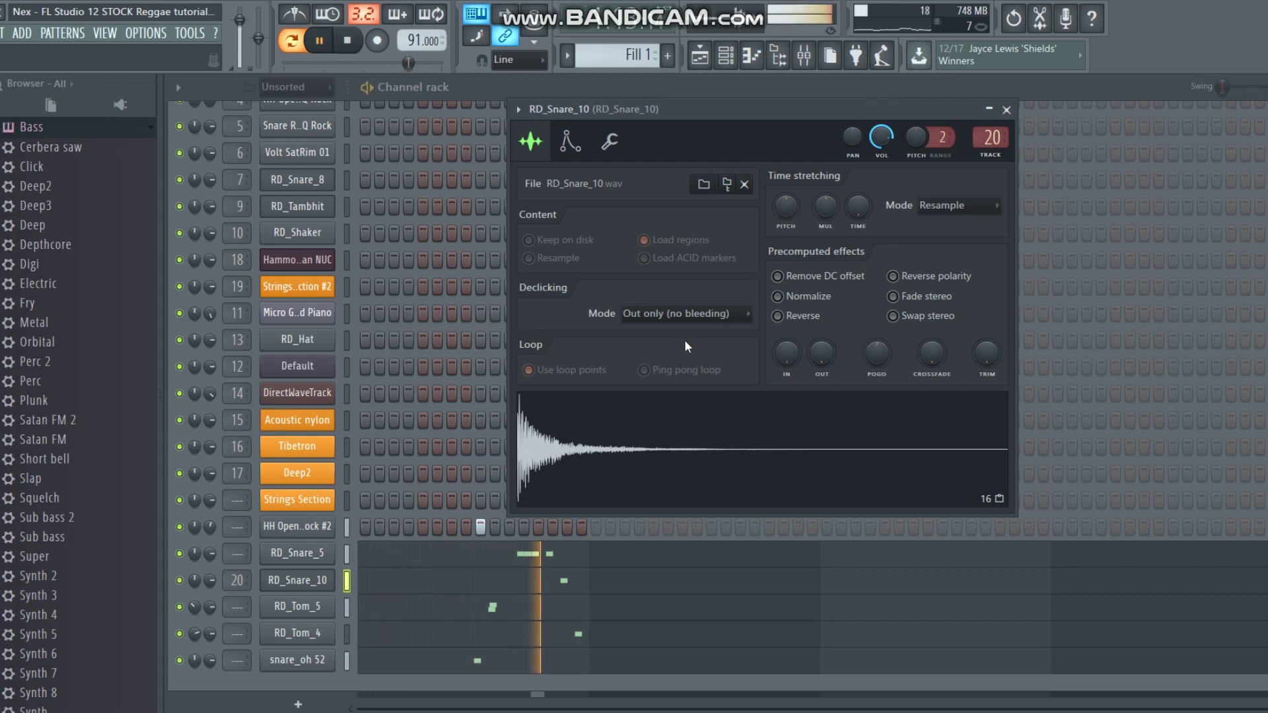
key("space")
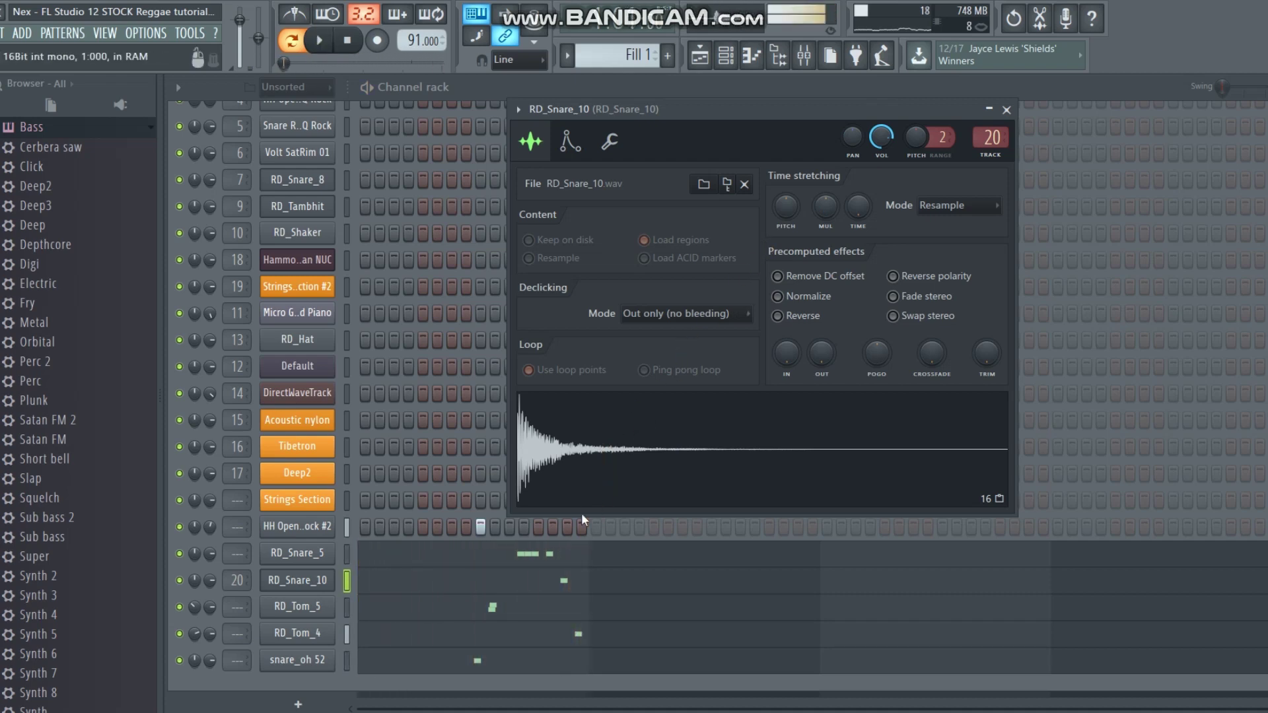
Examine the RD_Snare_10 note in the piano roll, compare its pitch with C5, and return to the channel rack.
left_click(538, 586)
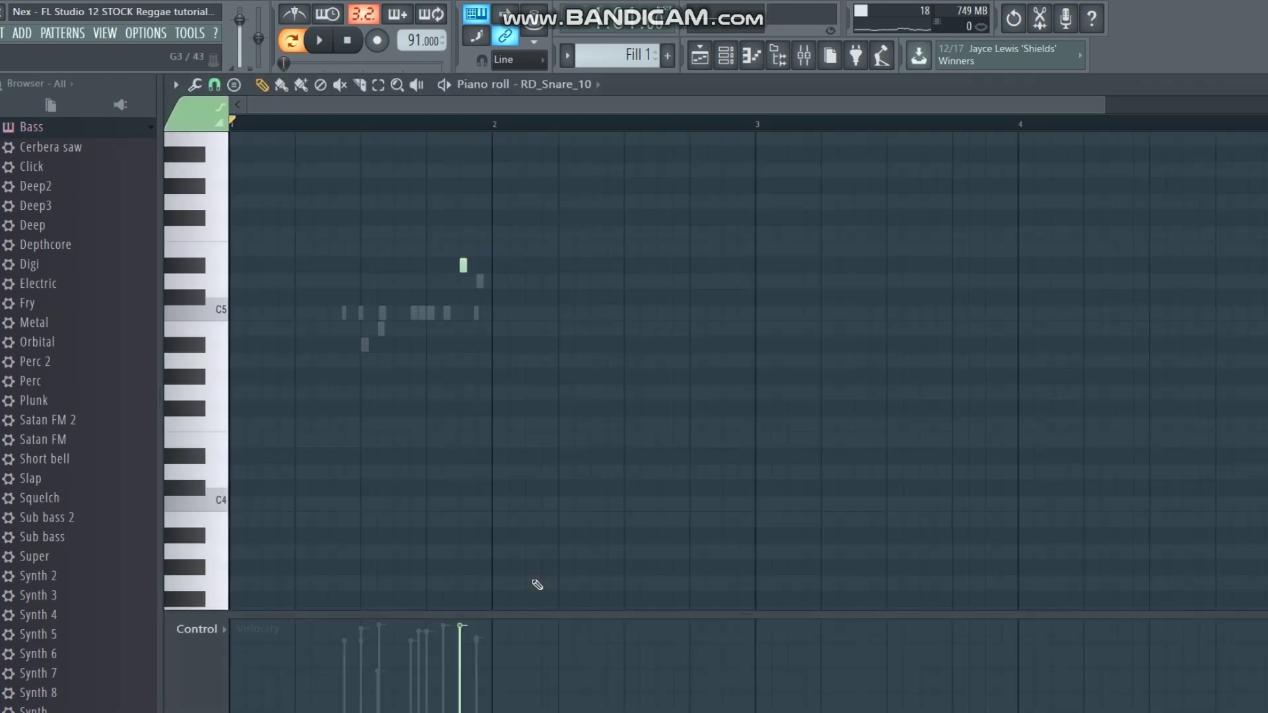
left_click(463, 264)
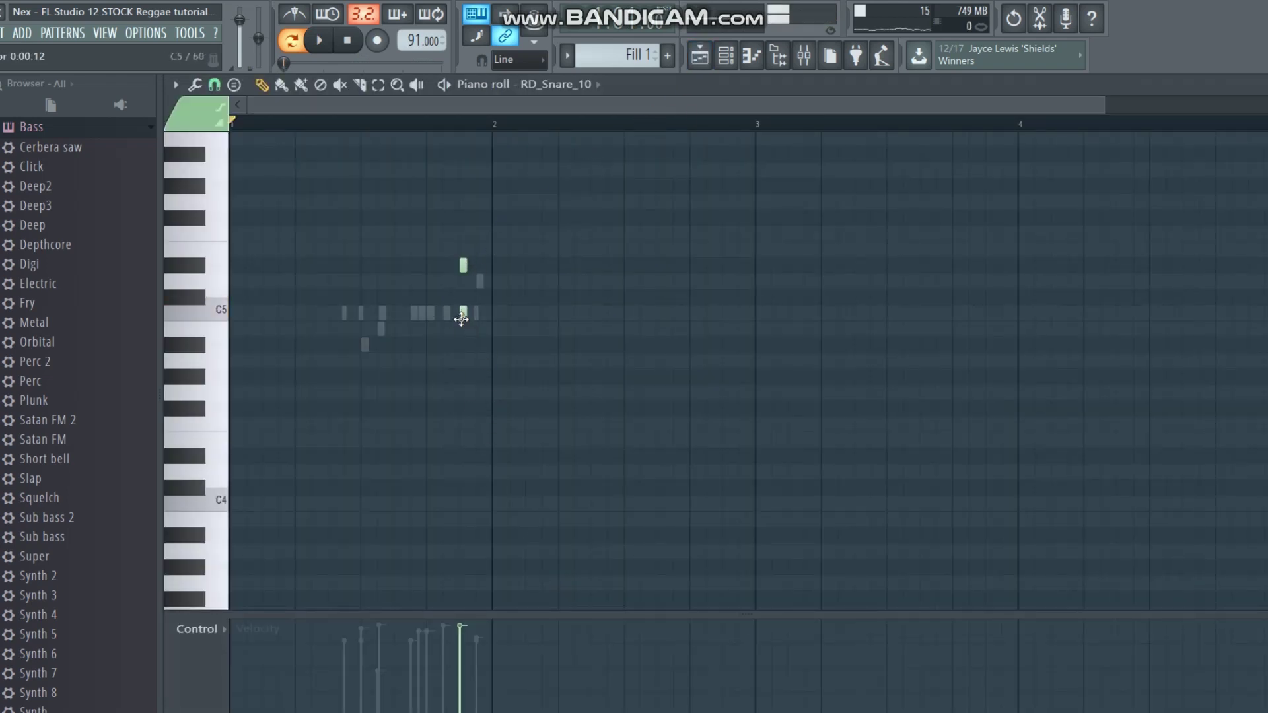
left_click(701, 59)
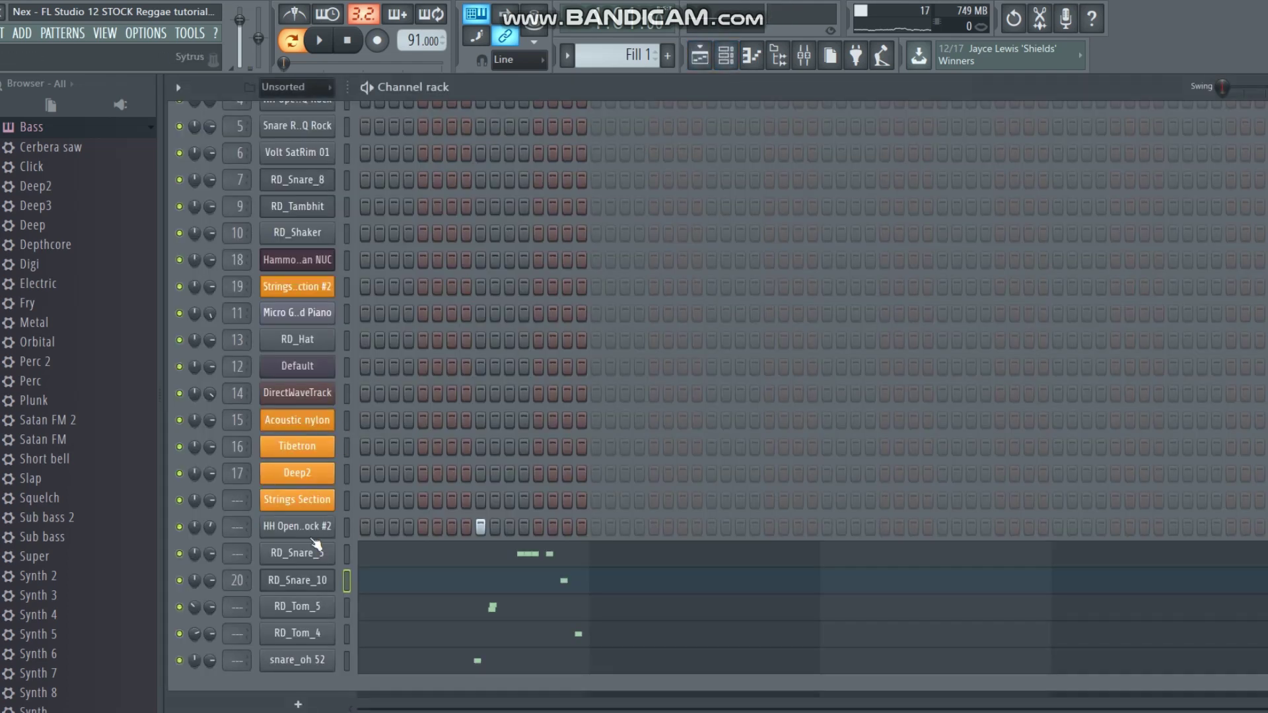
Review the sampler settings of RD_Tom_5 and RD_Tom_4 and close their windows.
left_click(286, 615)
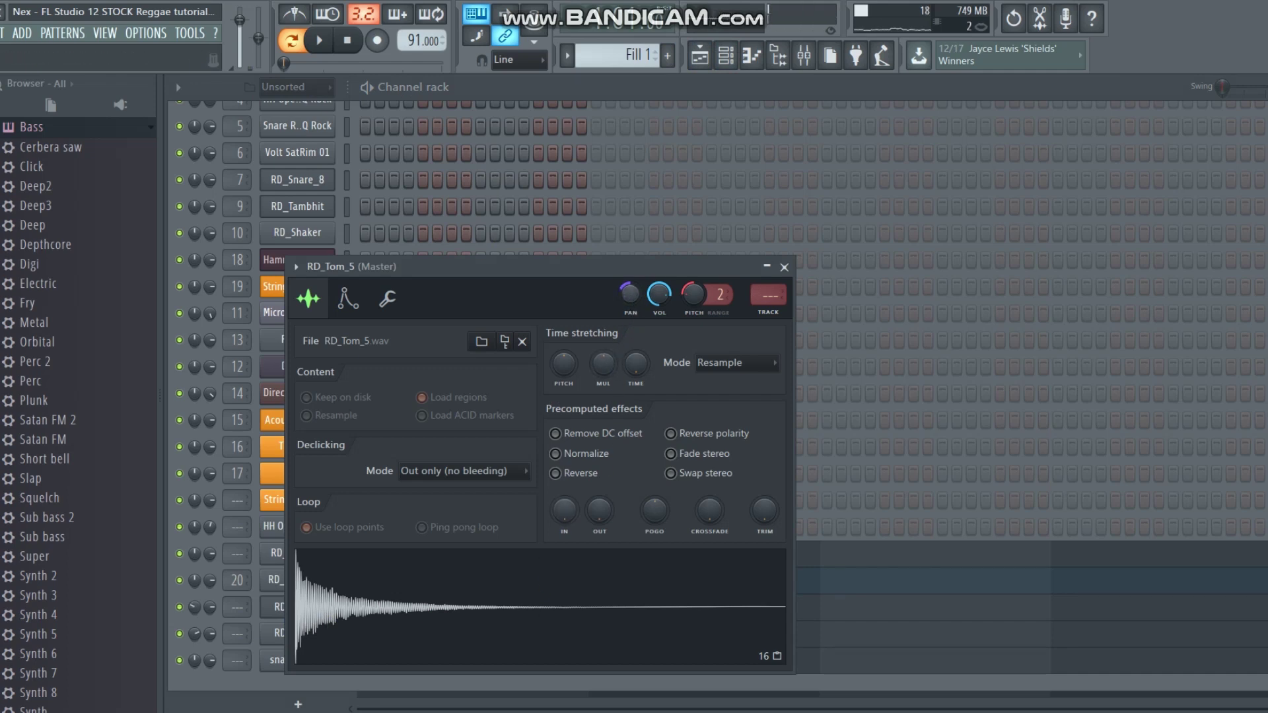
left_click_drag(644, 263, 885, 112)
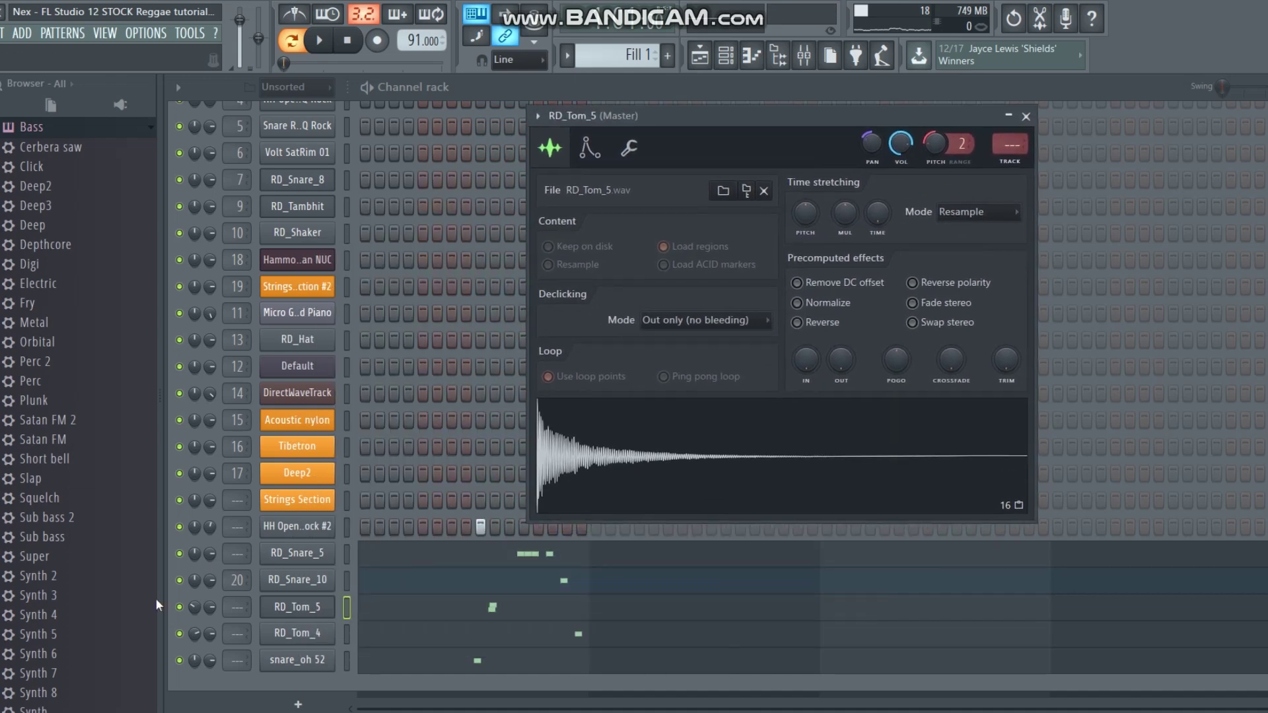
left_click(297, 632)
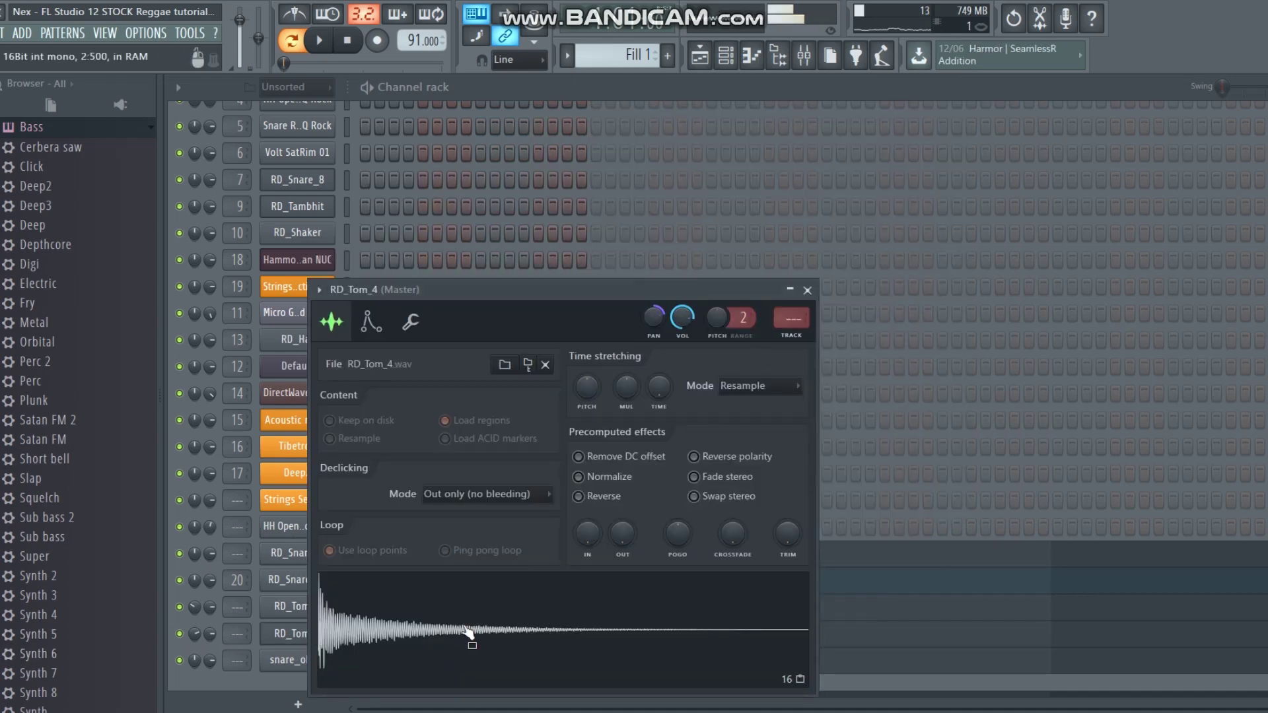
left_click(555, 98)
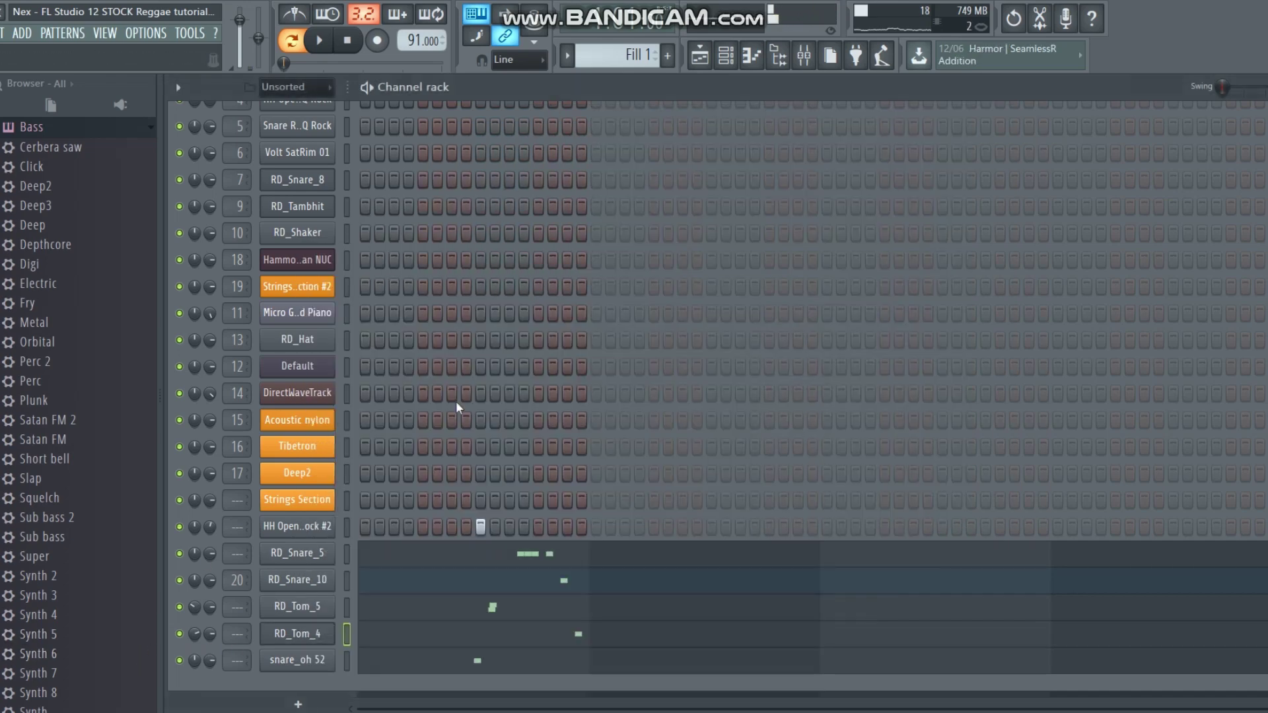
Examine the overlapping C5 and B4 notes of RD_Tom_5 up close in the piano roll, playing the fill briefly.
left_click(456, 615)
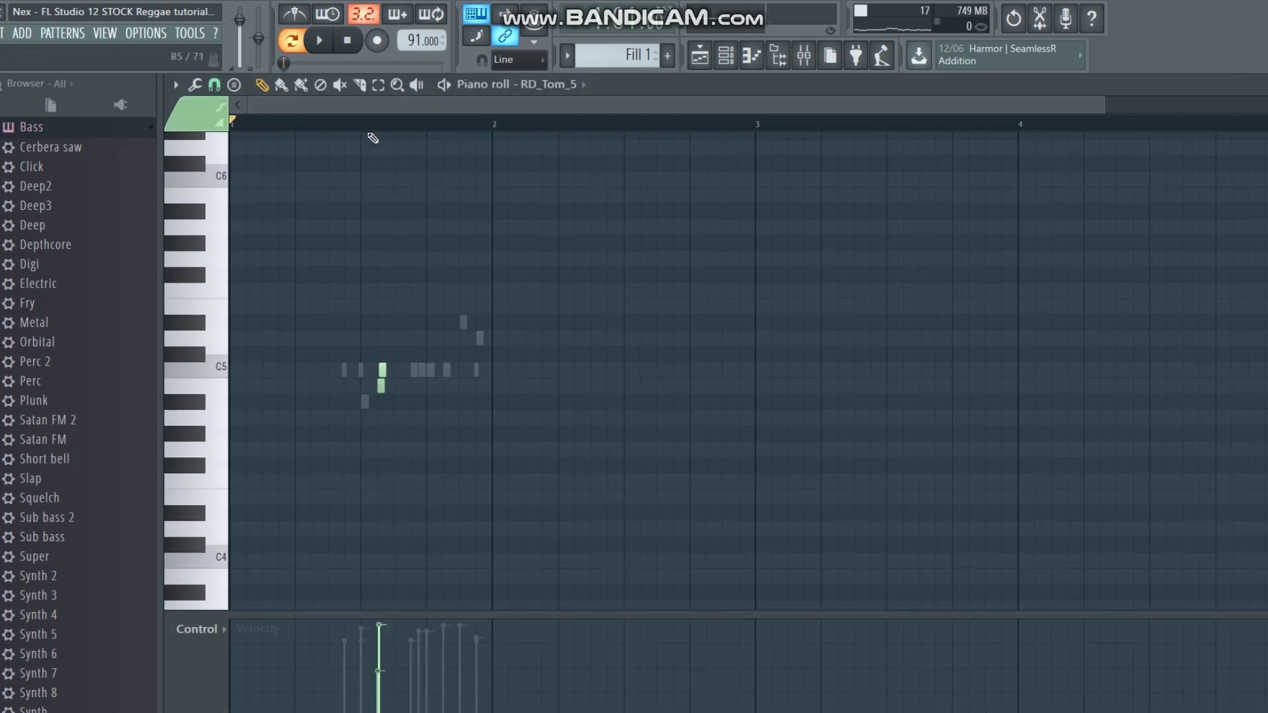
scroll(381, 124, "up", 1)
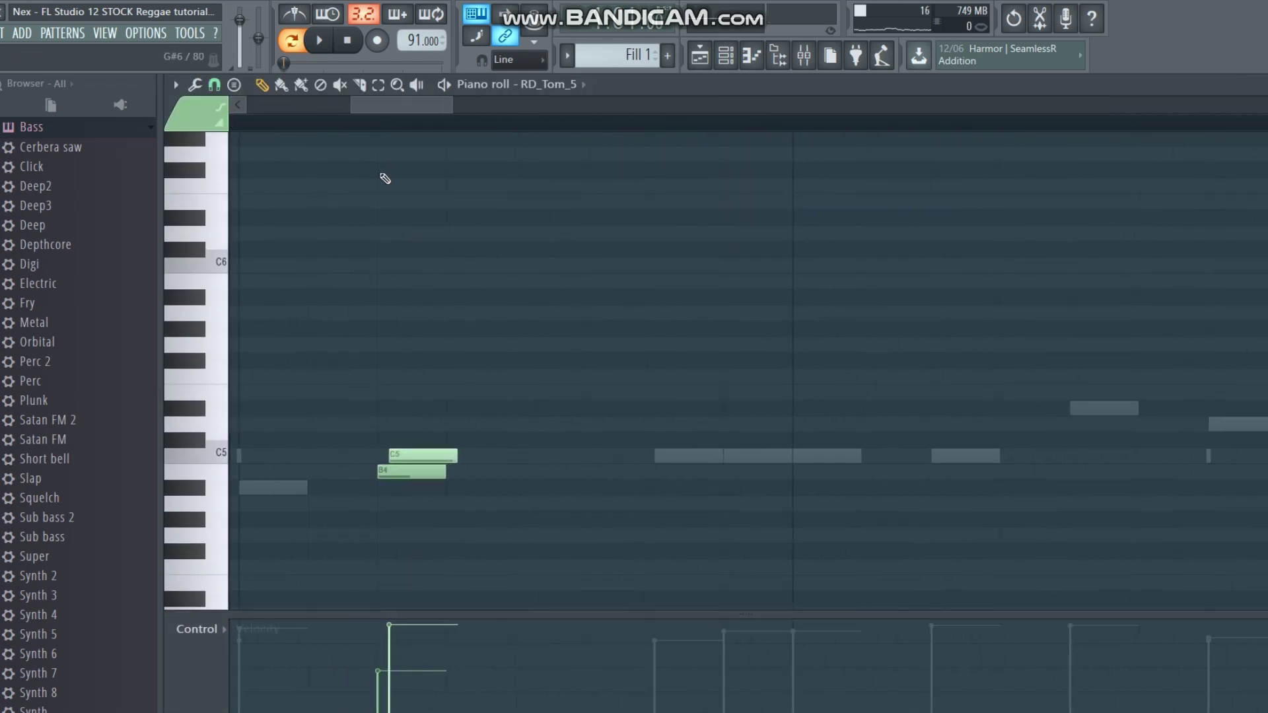
left_click(389, 469)
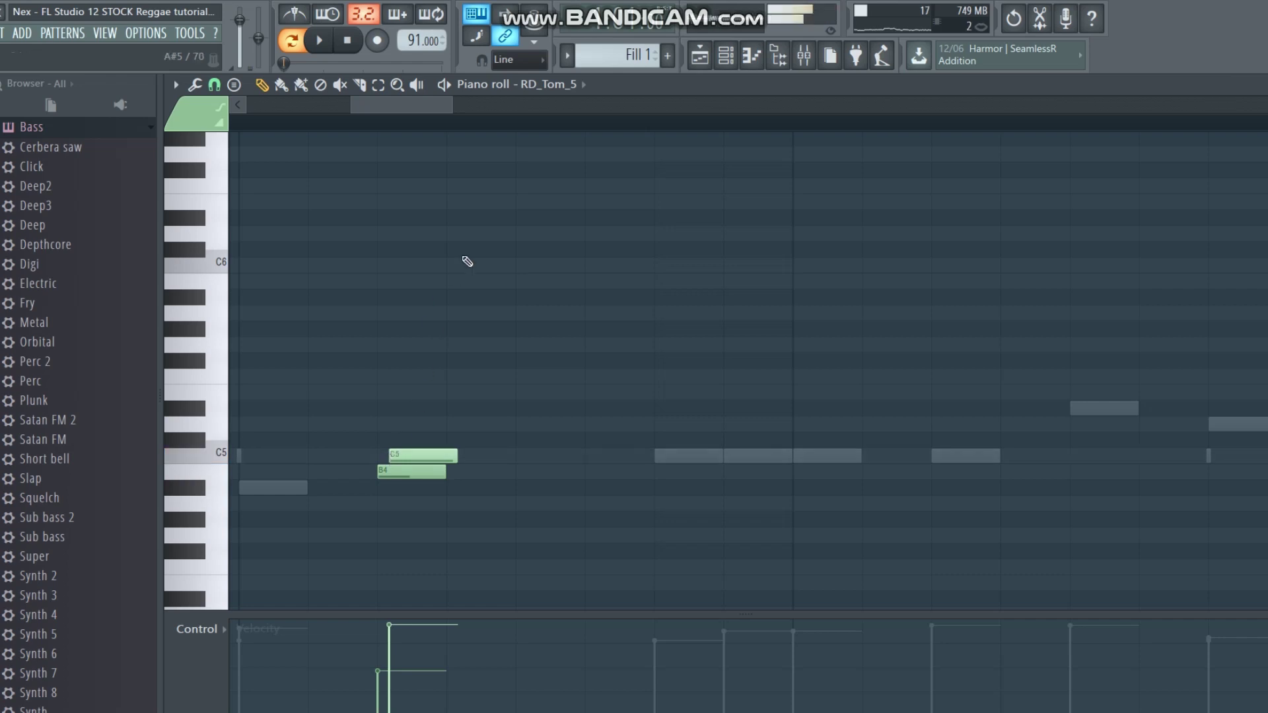
scroll(436, 135, "down", 2)
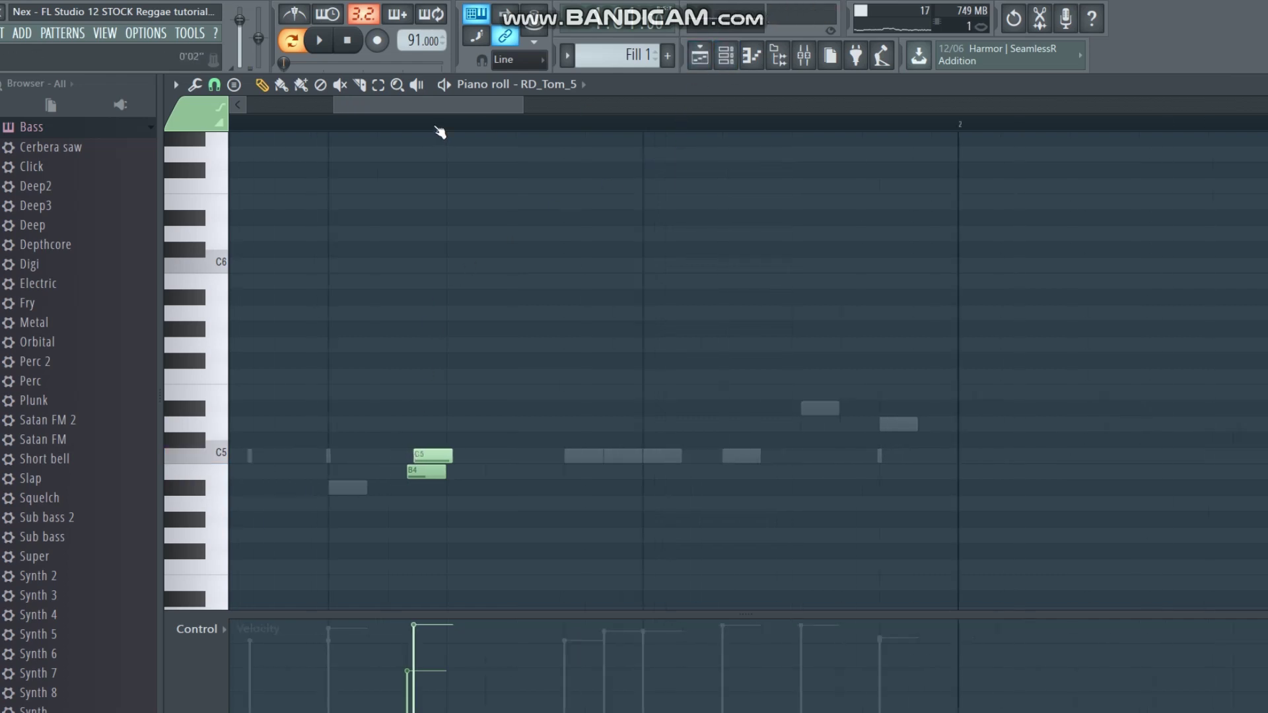
key("space")
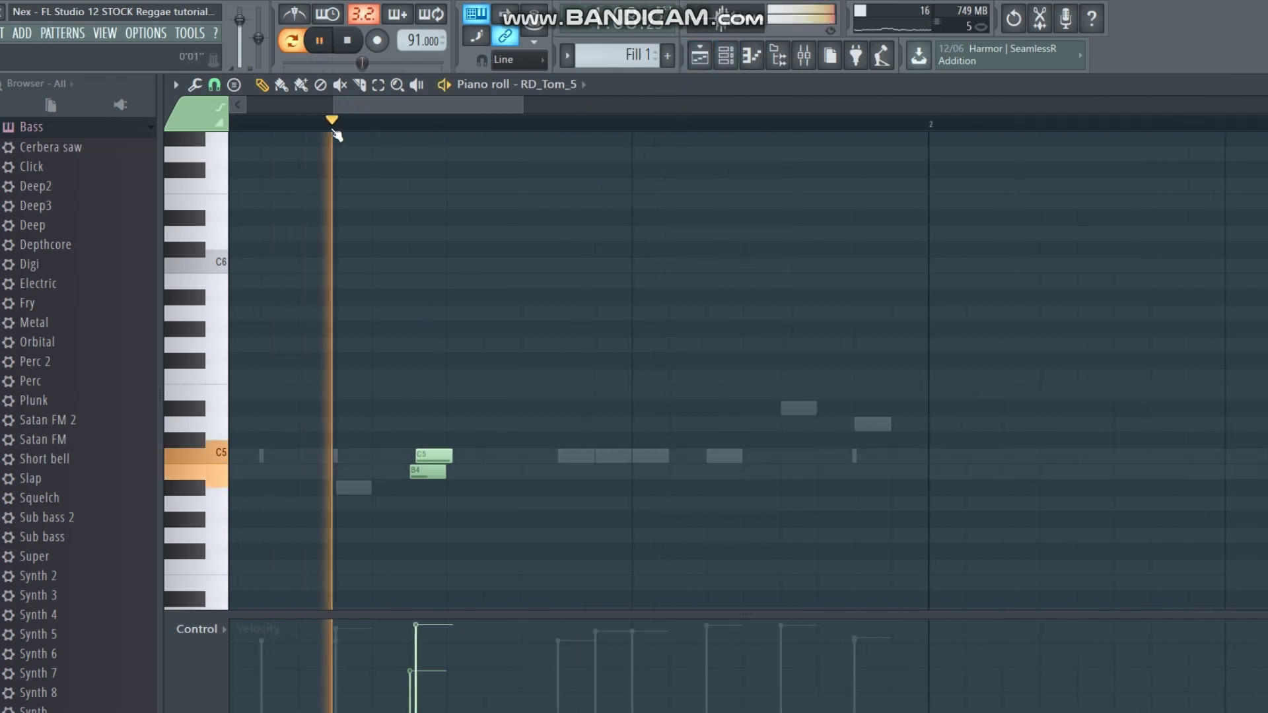
key("space")
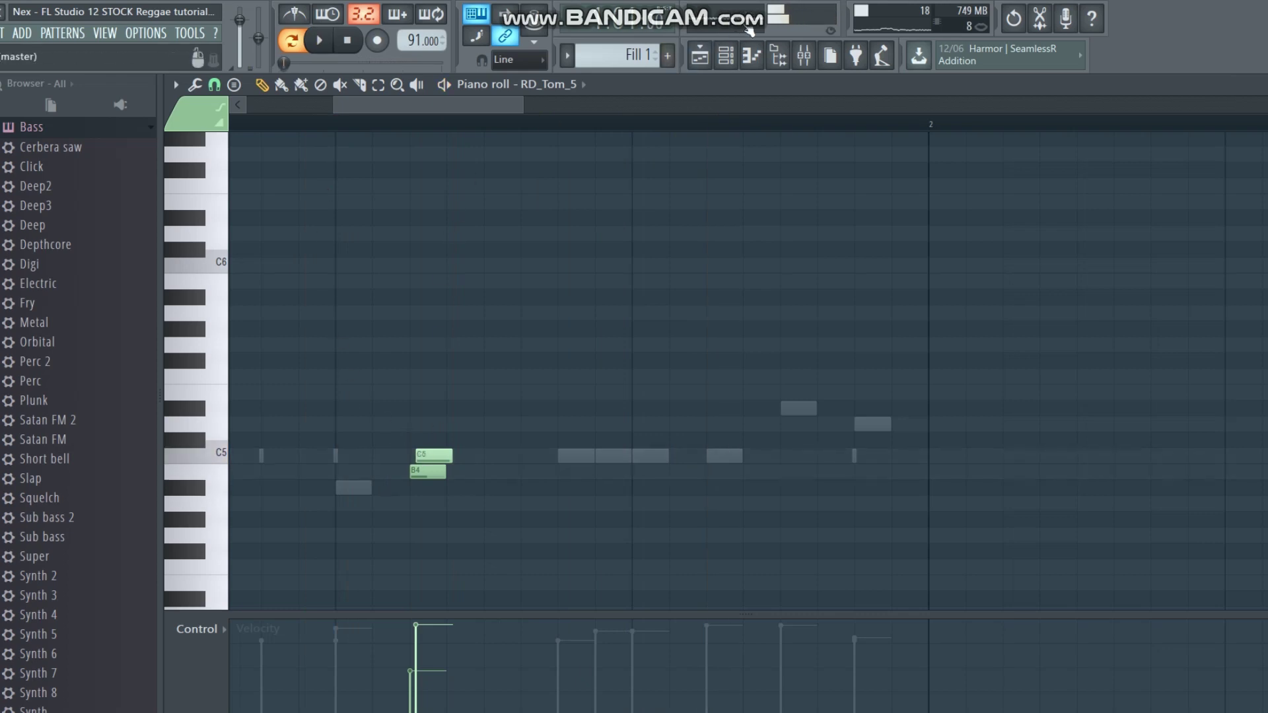
Solo the RD_Tom_5 channel, listen to its part of the fill alone, and unsolo it.
key("F6")
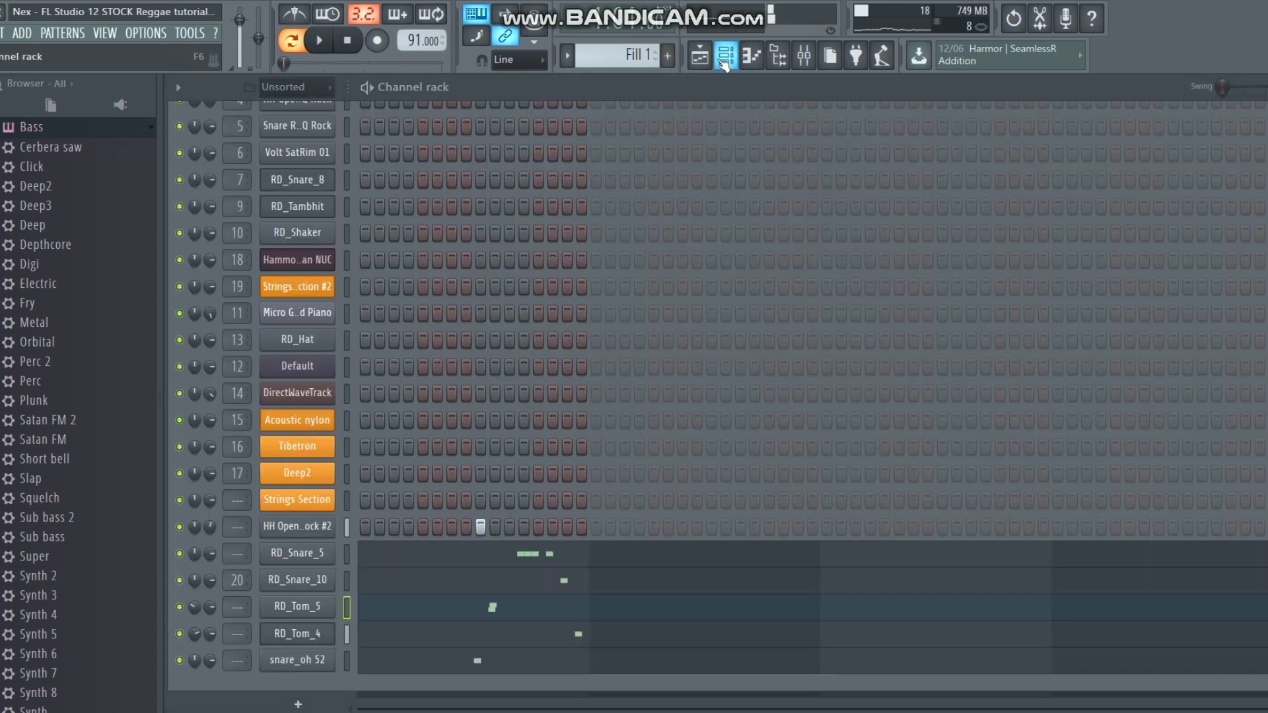
right_click(187, 611)
left_click(204, 459)
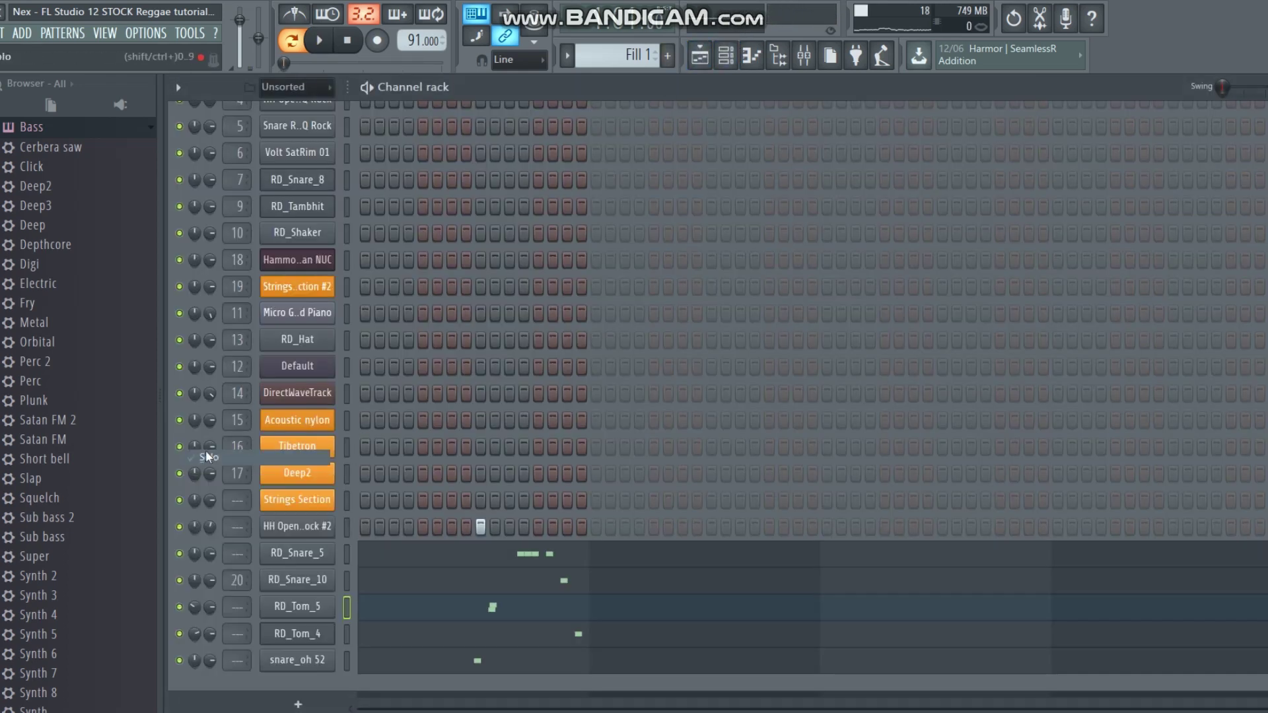
key("space")
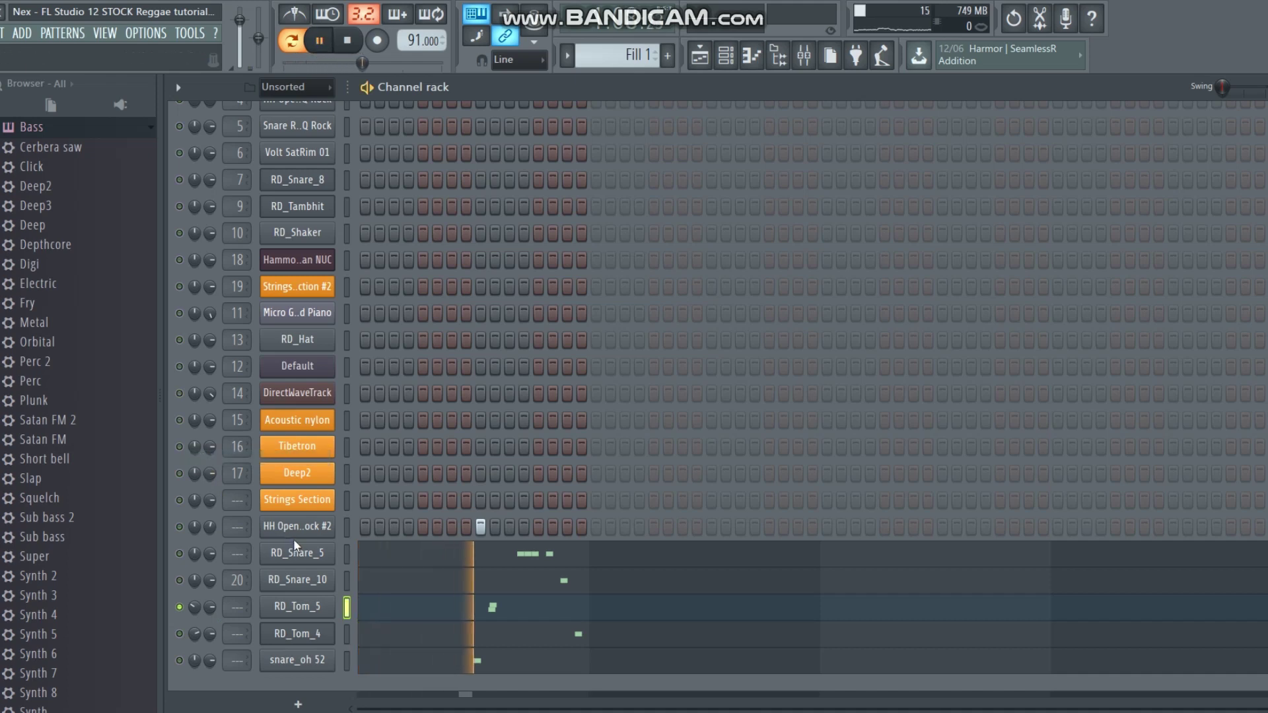
key("space")
right_click(187, 611)
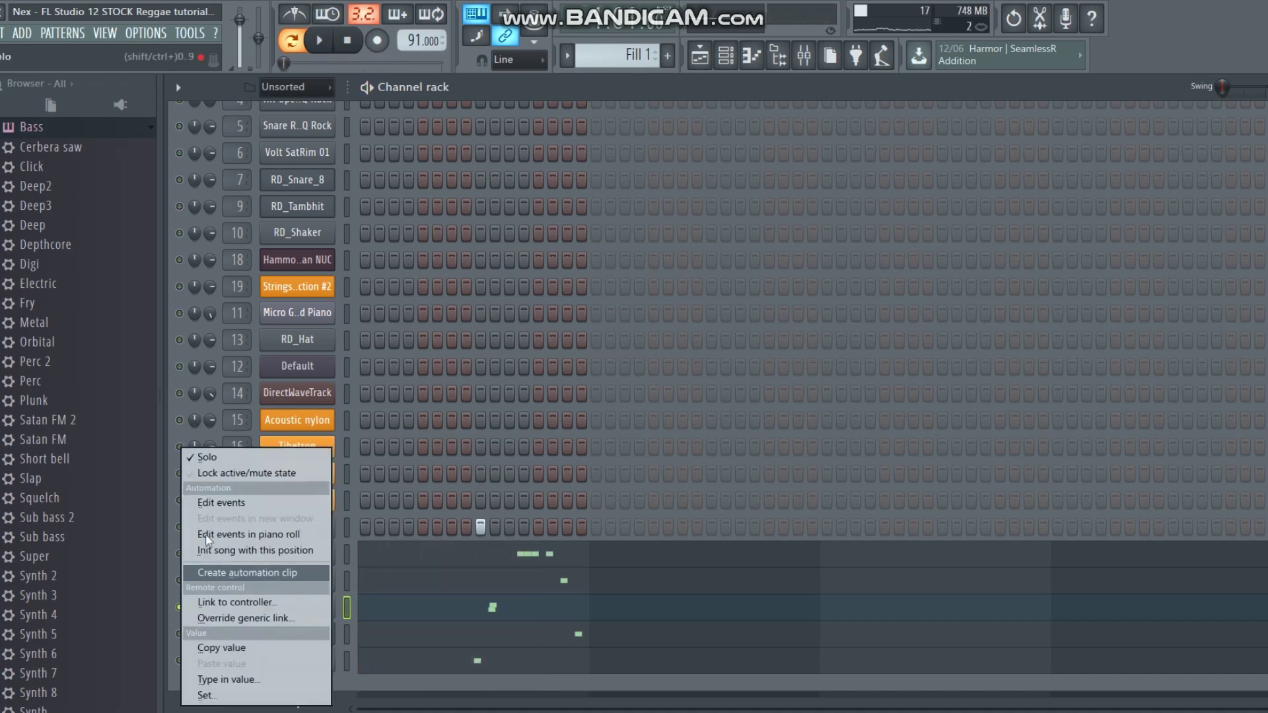
left_click(212, 455)
Examine the D5 note of RD_Tom_4 at the end of the fill in the piano roll.
left_click(357, 632)
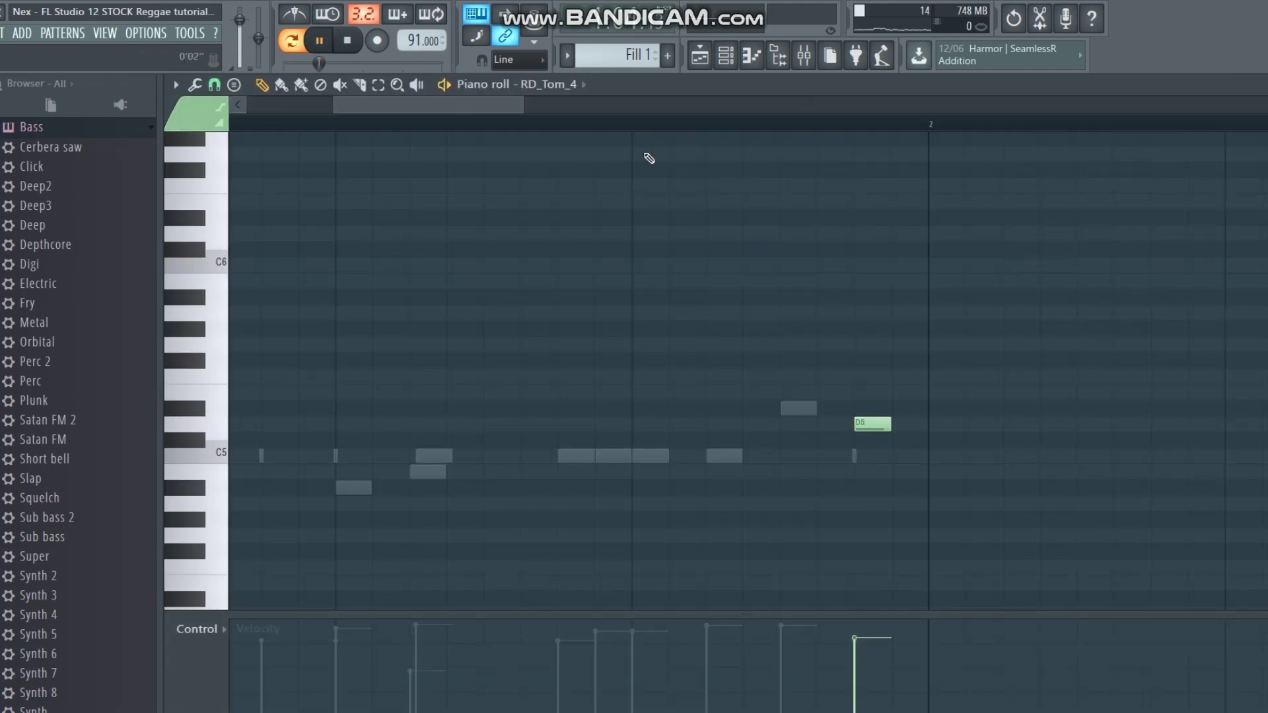
left_click(871, 423)
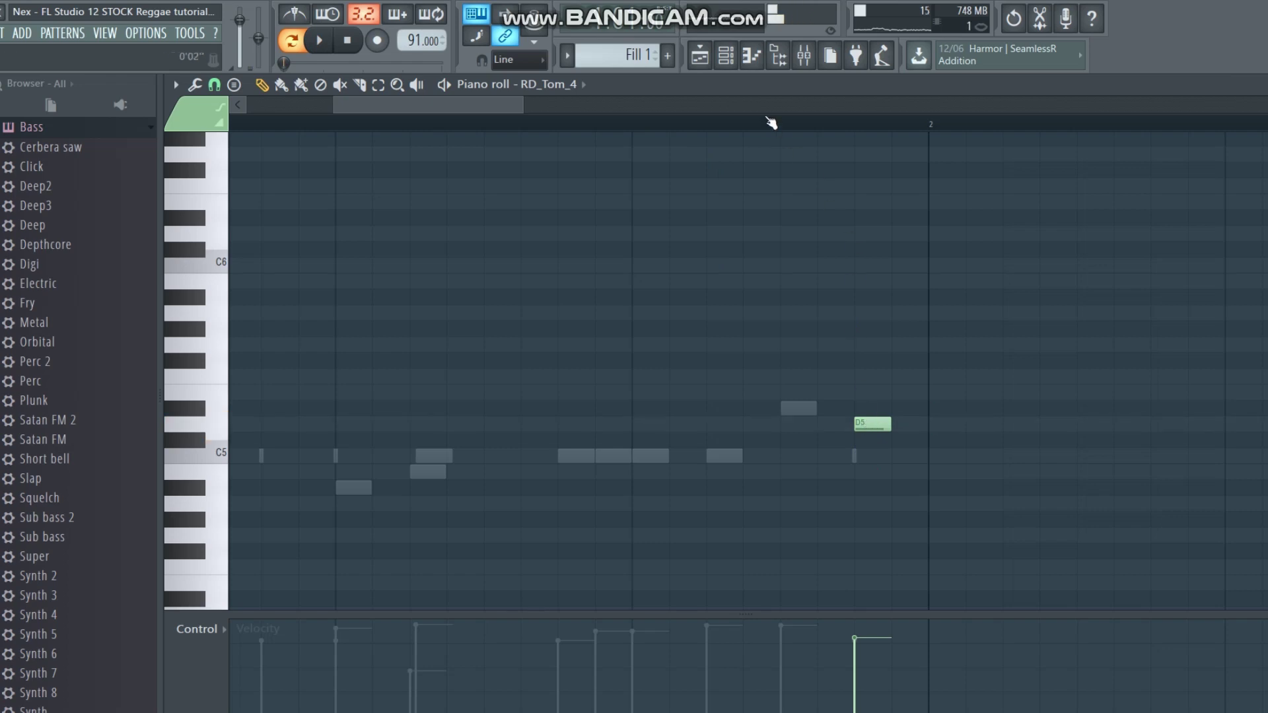
Review the sampler settings of the RD_Tom_4 and snare_oh 52 channels.
left_click(727, 62)
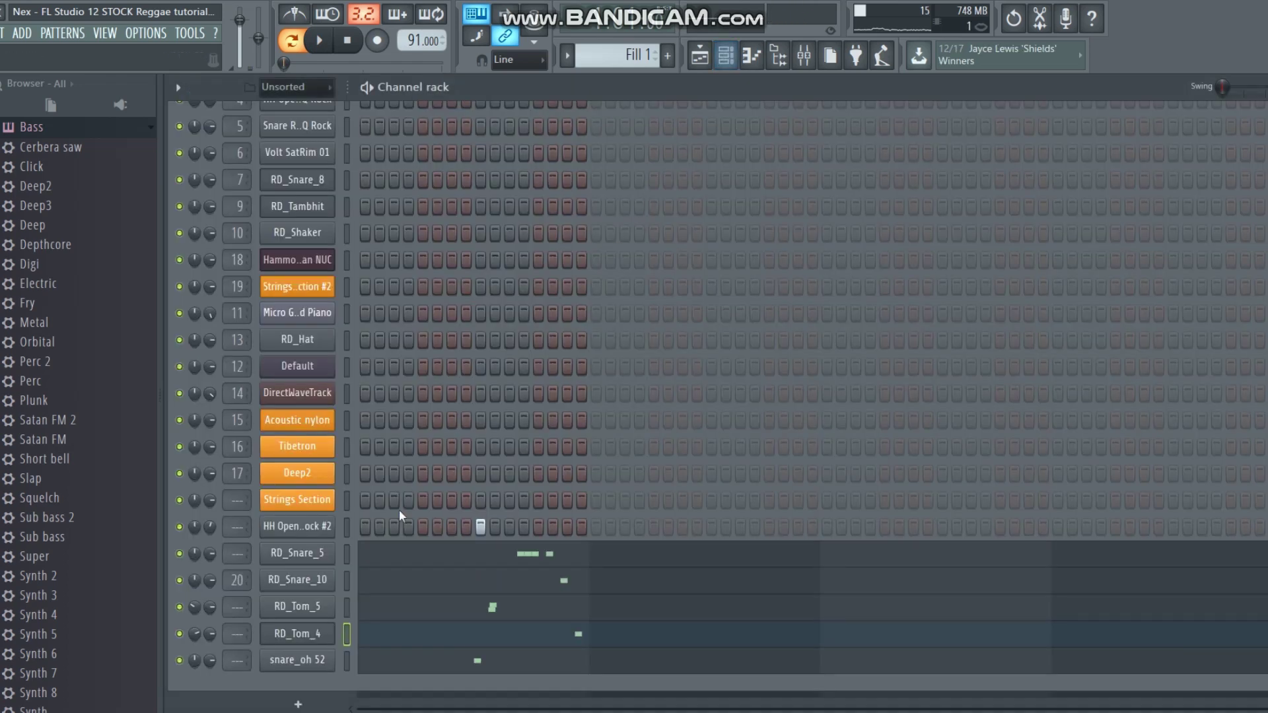
left_click(299, 636)
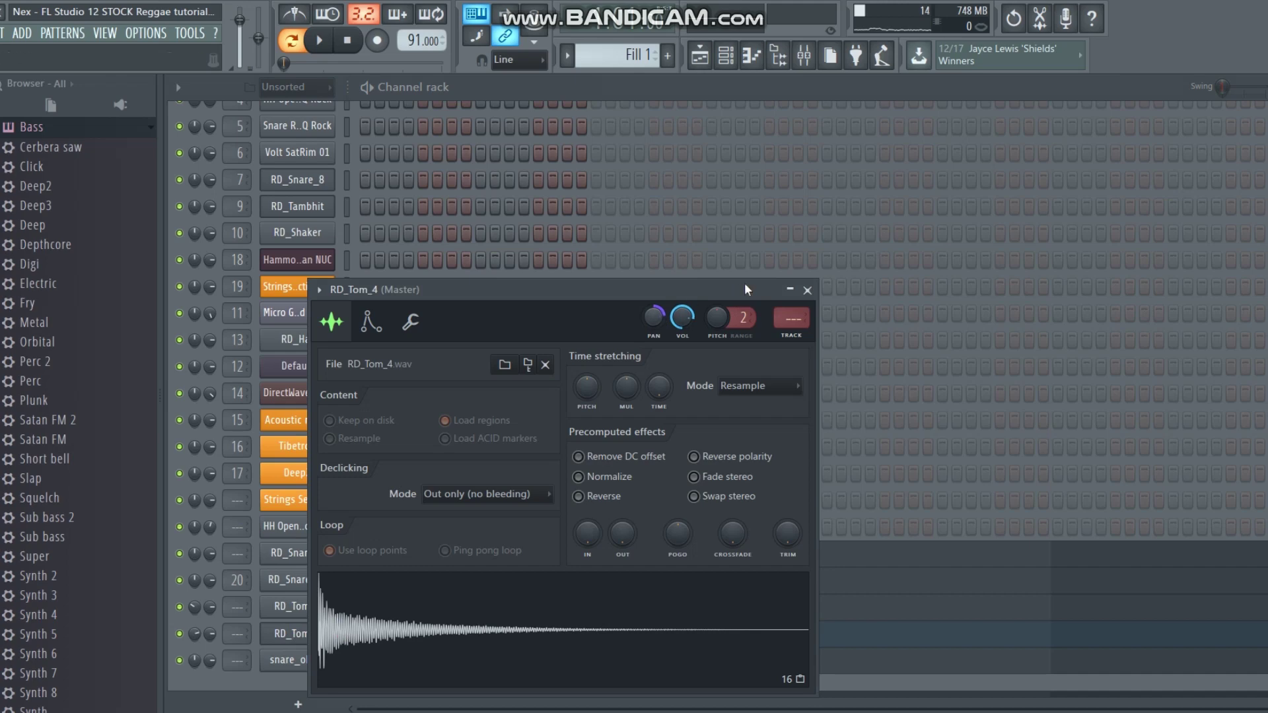
left_click(731, 109)
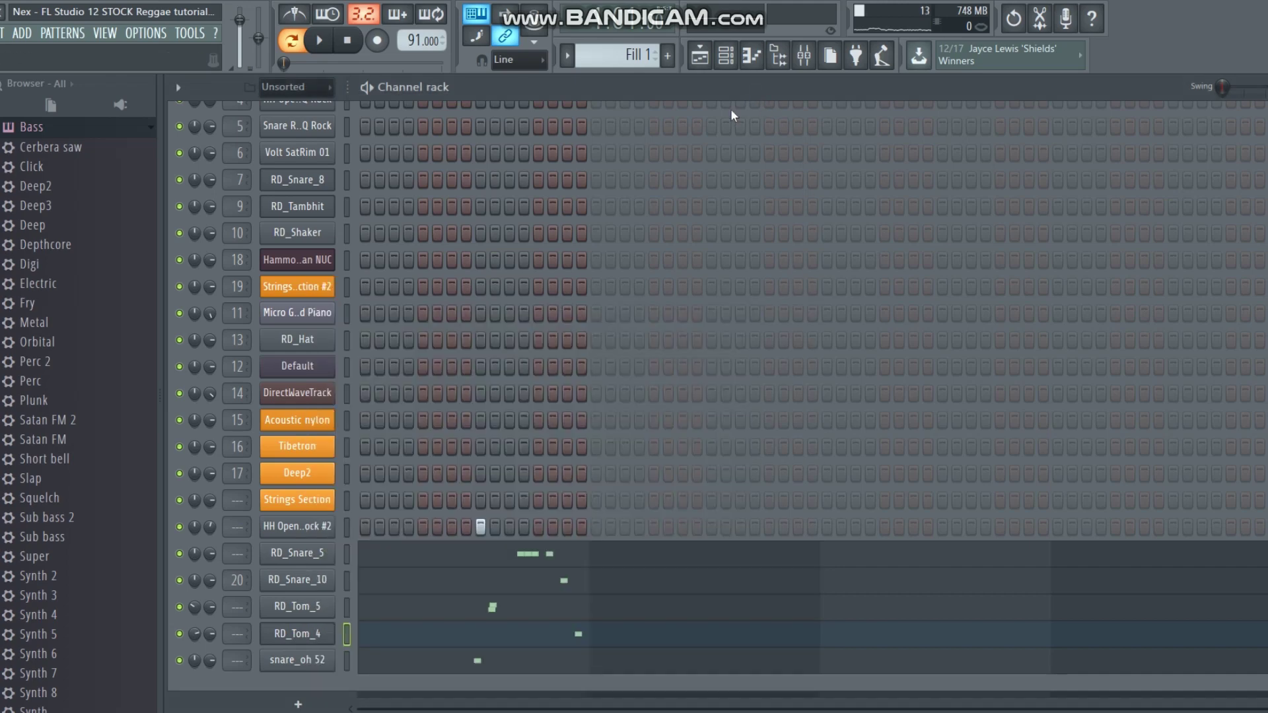
left_click(316, 664)
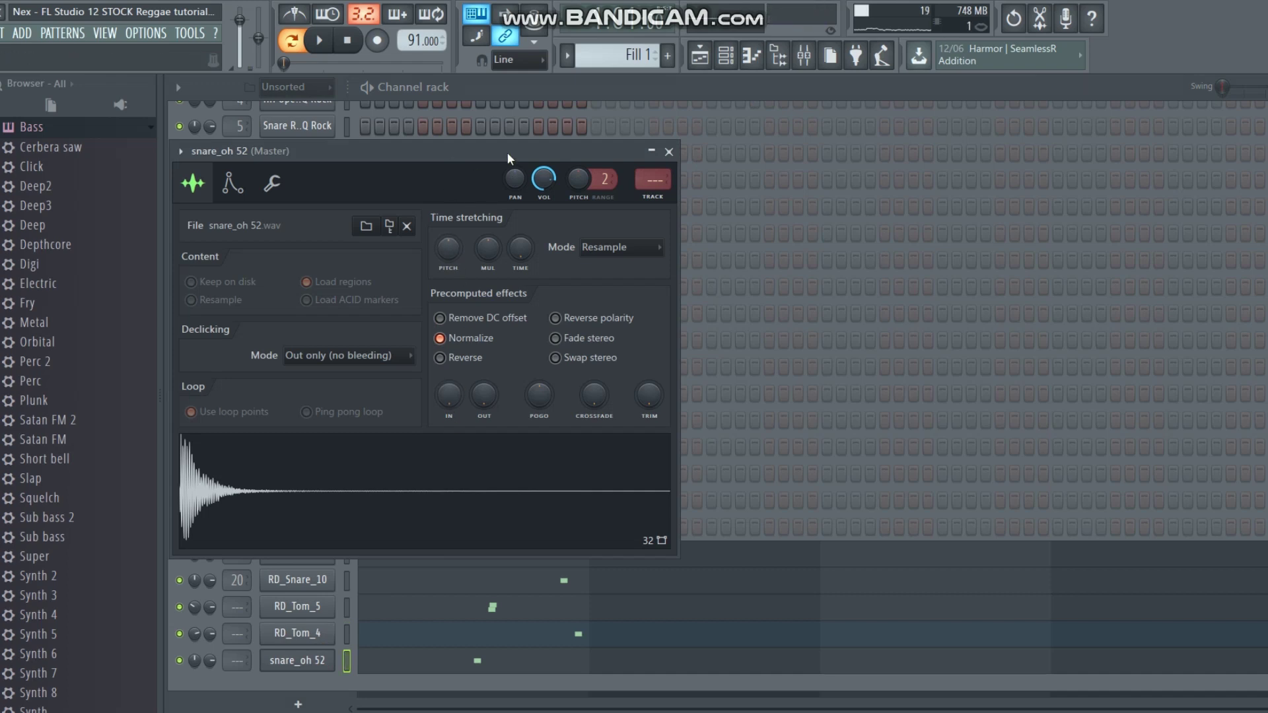
left_click_drag(508, 154, 715, 136)
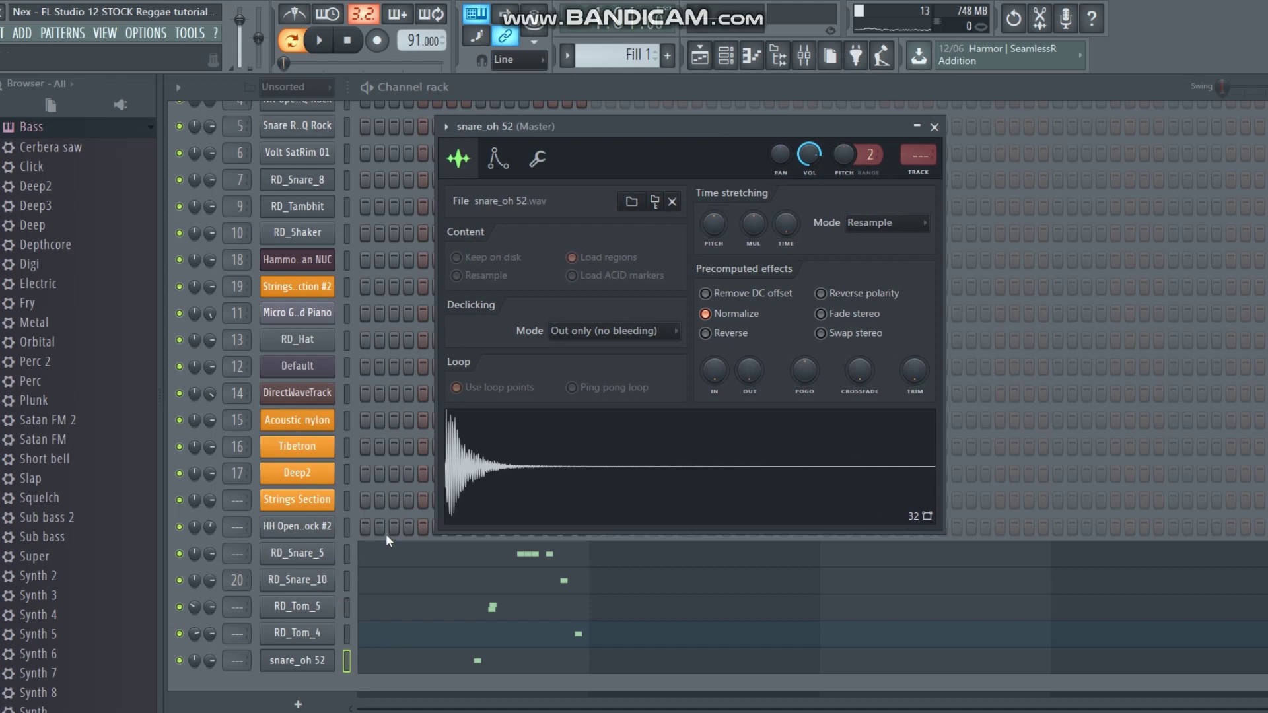
scroll(380, 554, "up", 3)
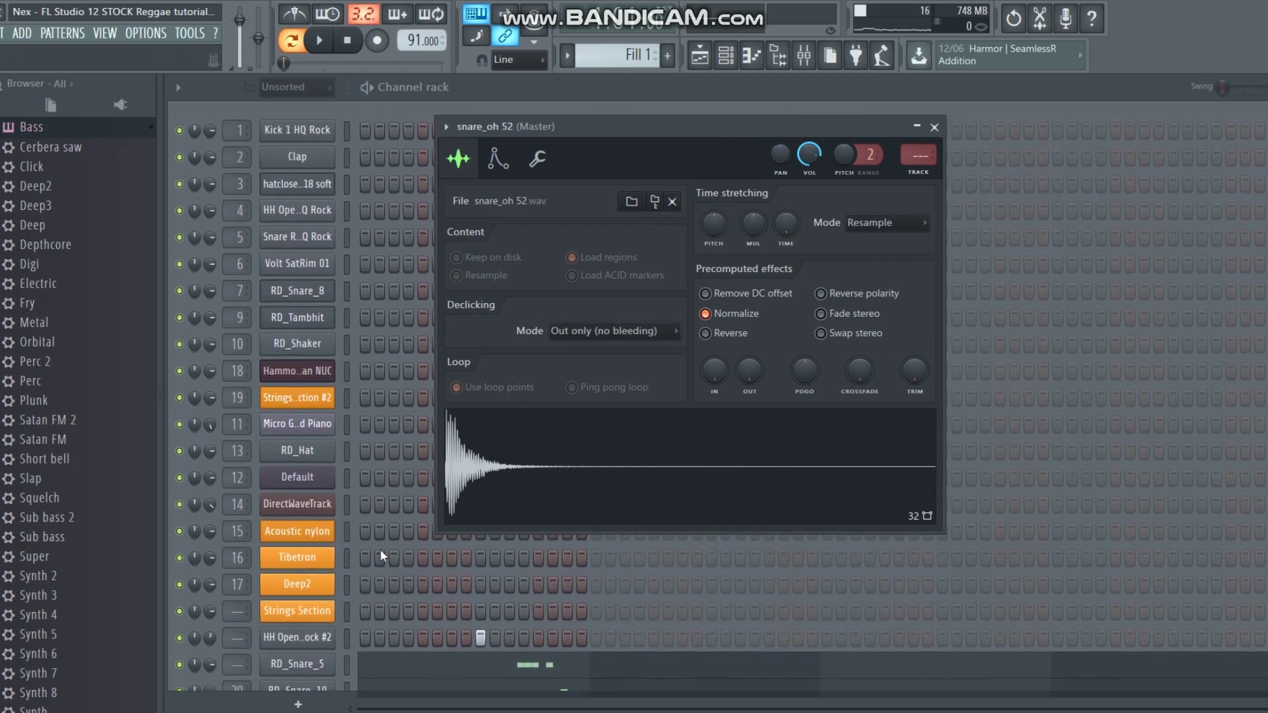
scroll(379, 552, "down", 3)
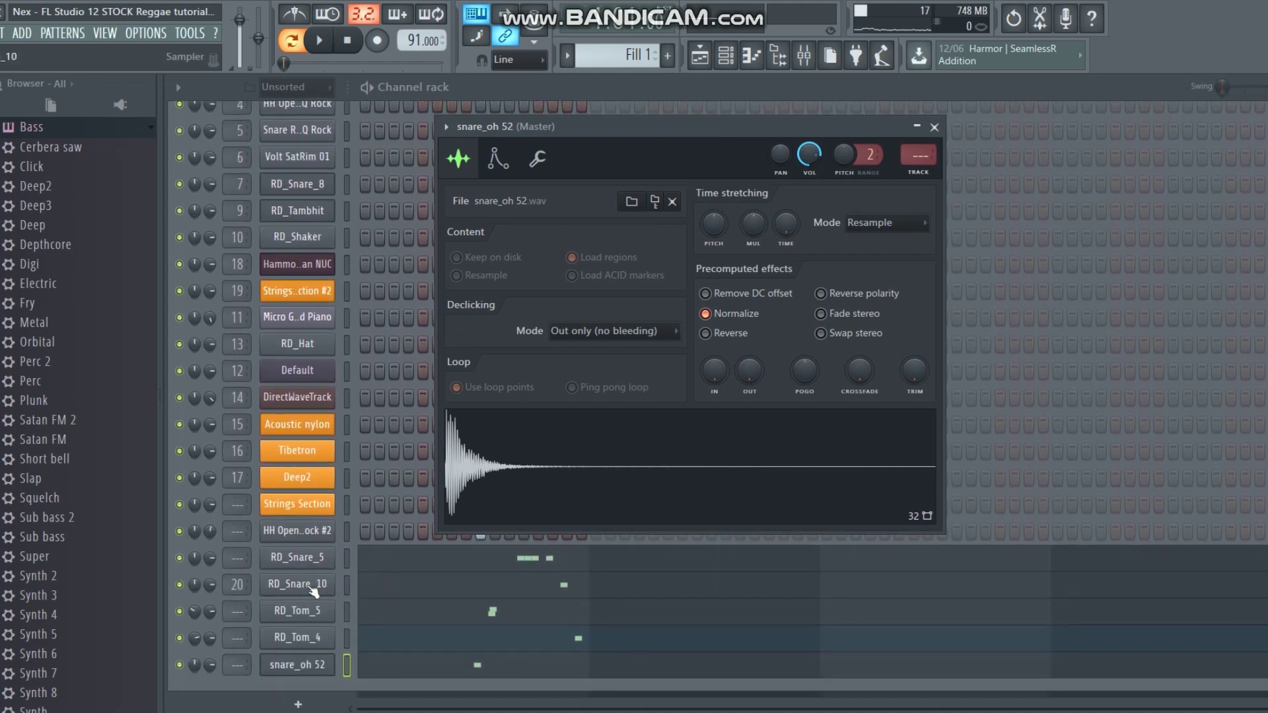
Play the fill while reviewing RD_Snare_10's sampler settings and the Fruity delay 2 on its mixer track.
left_click(313, 590)
left_click(324, 46)
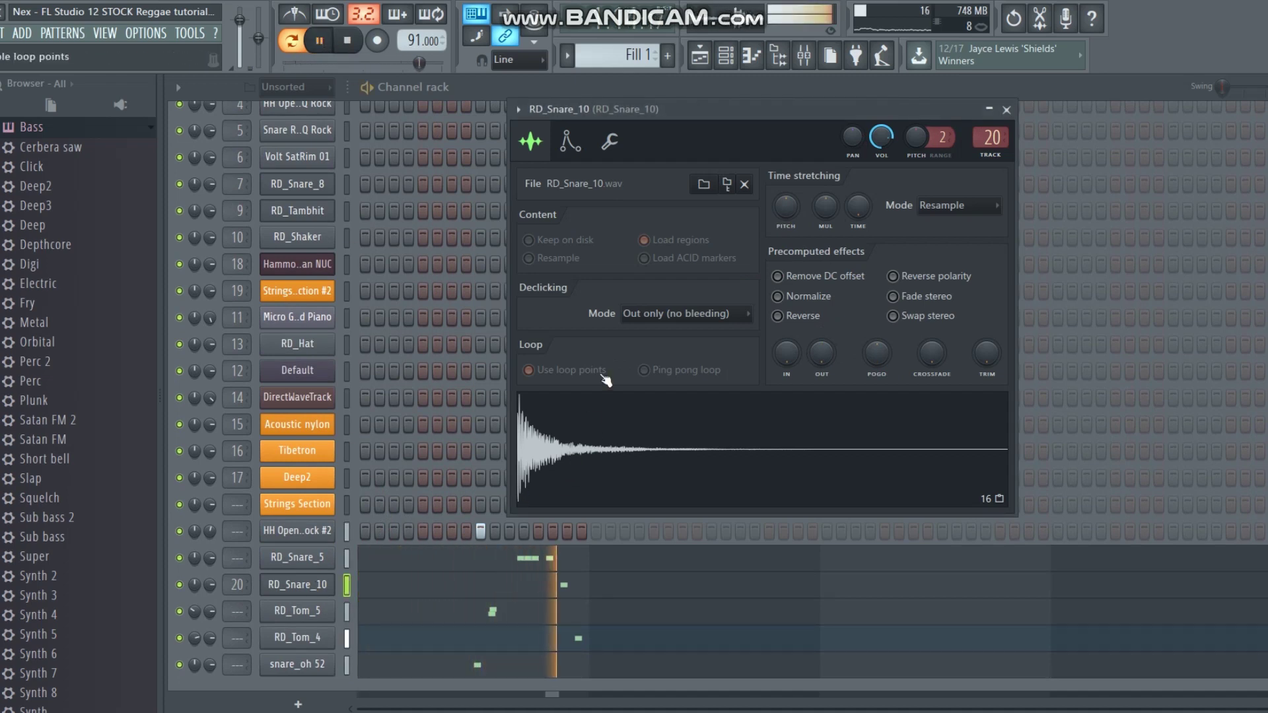
left_click(806, 58)
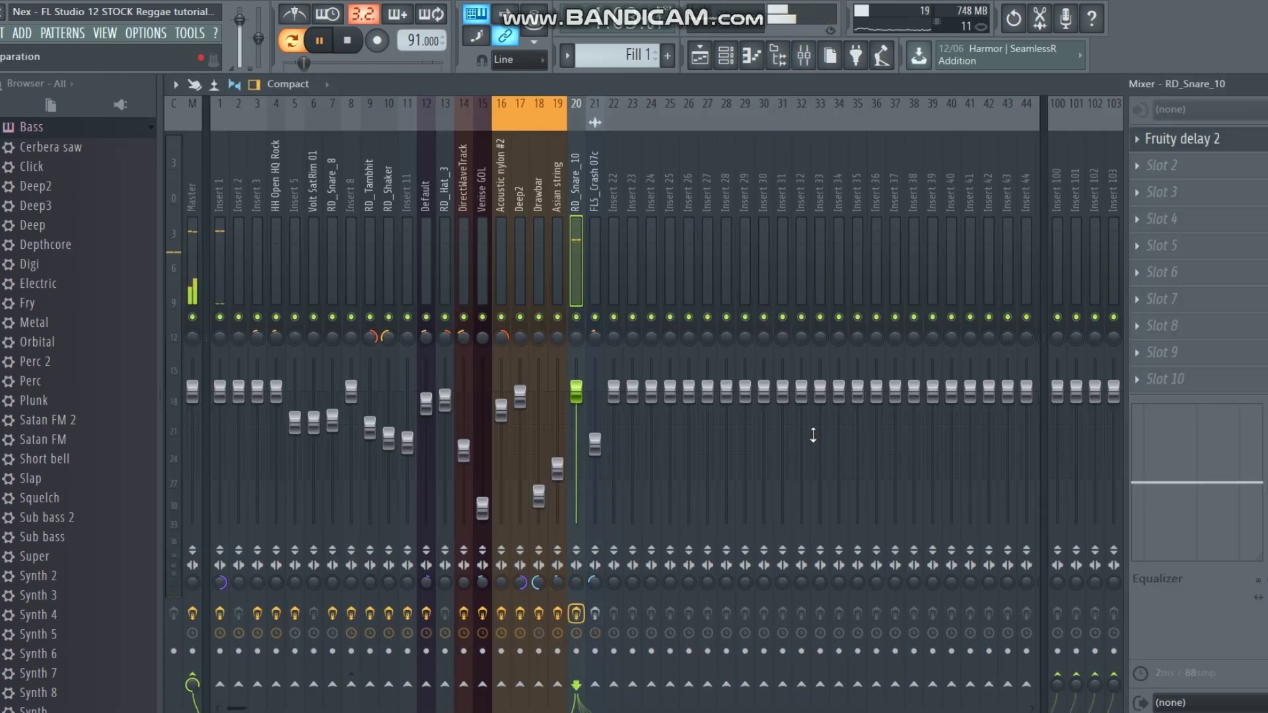
left_click(1202, 146)
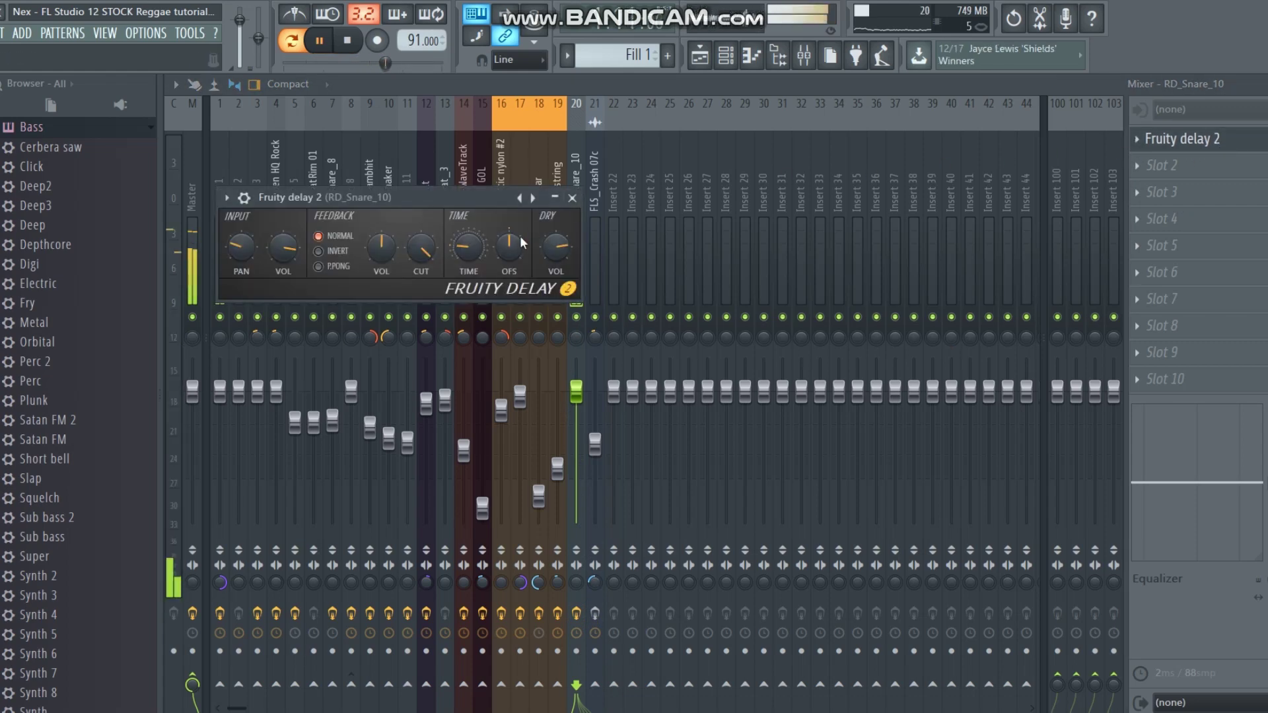
Switch from Fill 1 to the Fill 1 #2 pattern and play it while examining its steps in the channel rack.
left_click(701, 58)
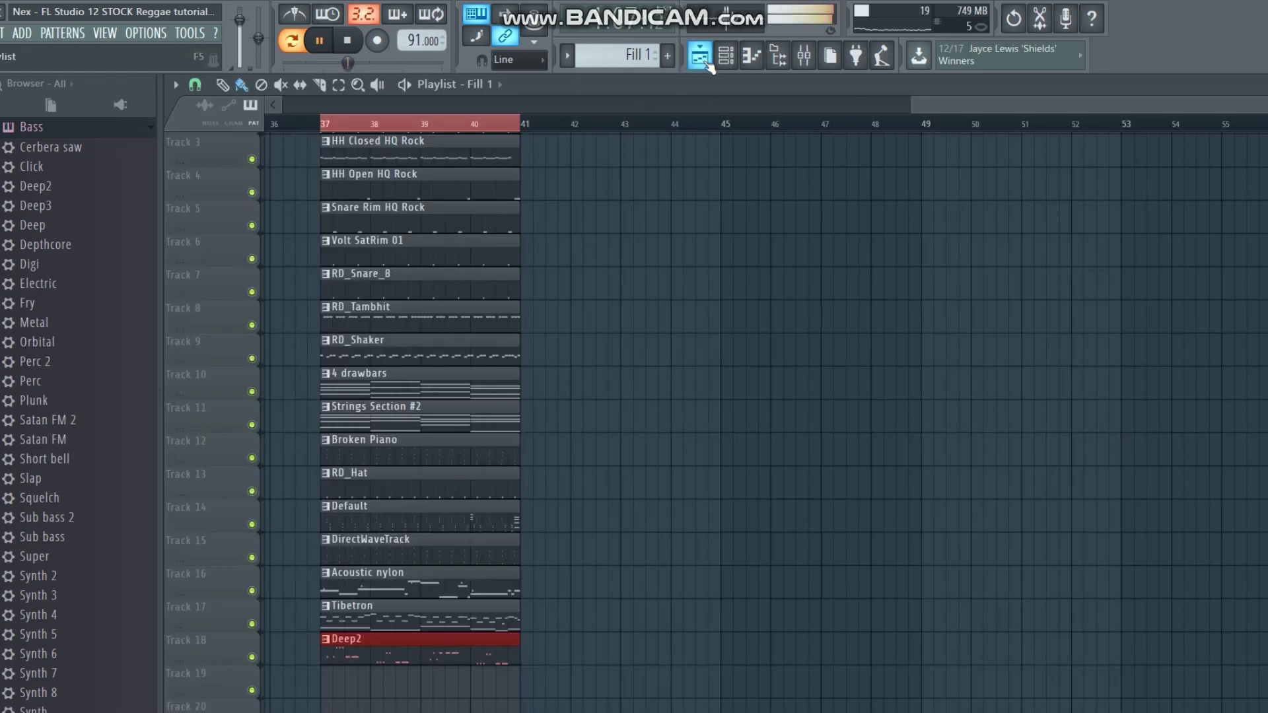
left_click(729, 62)
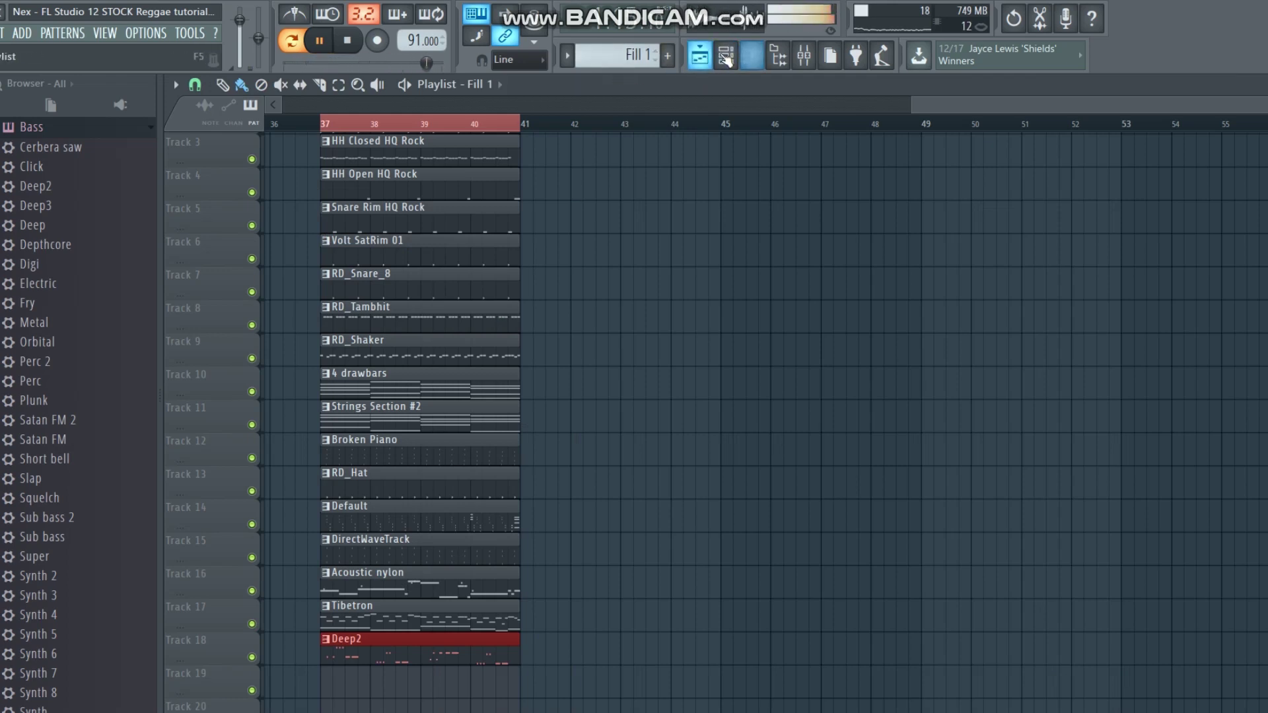
left_click(725, 58)
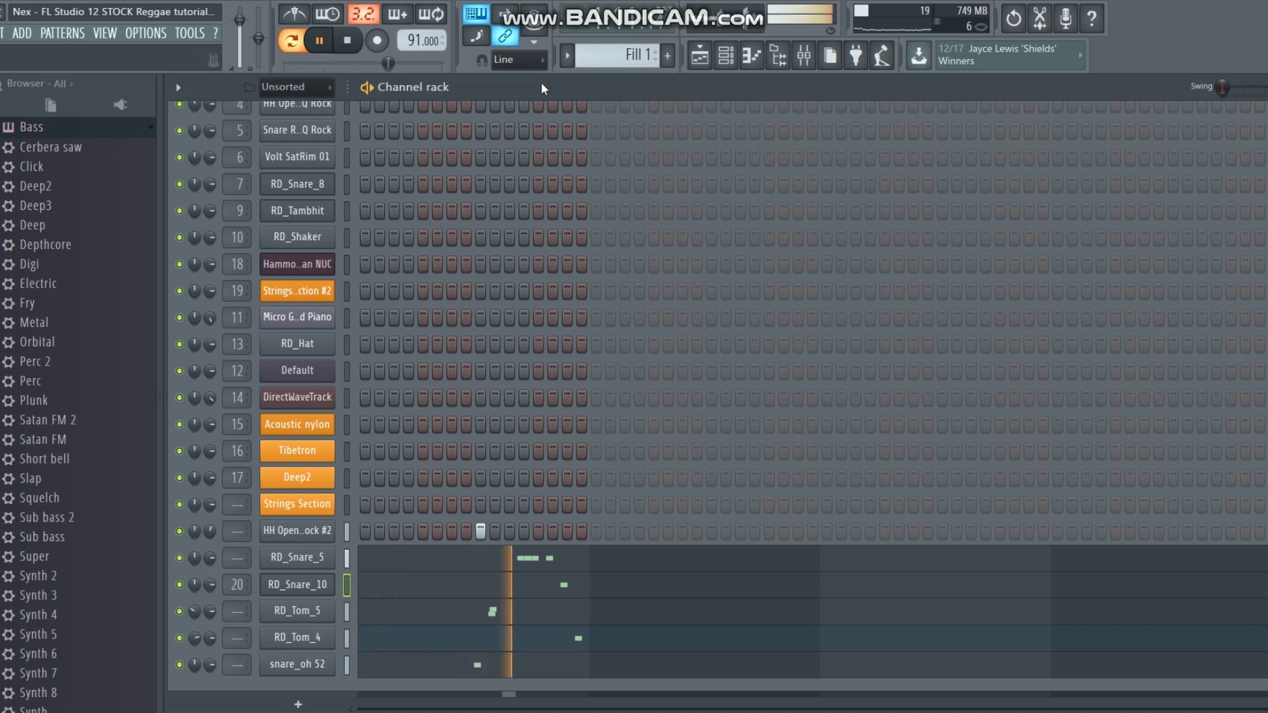
key("space")
left_click(567, 55)
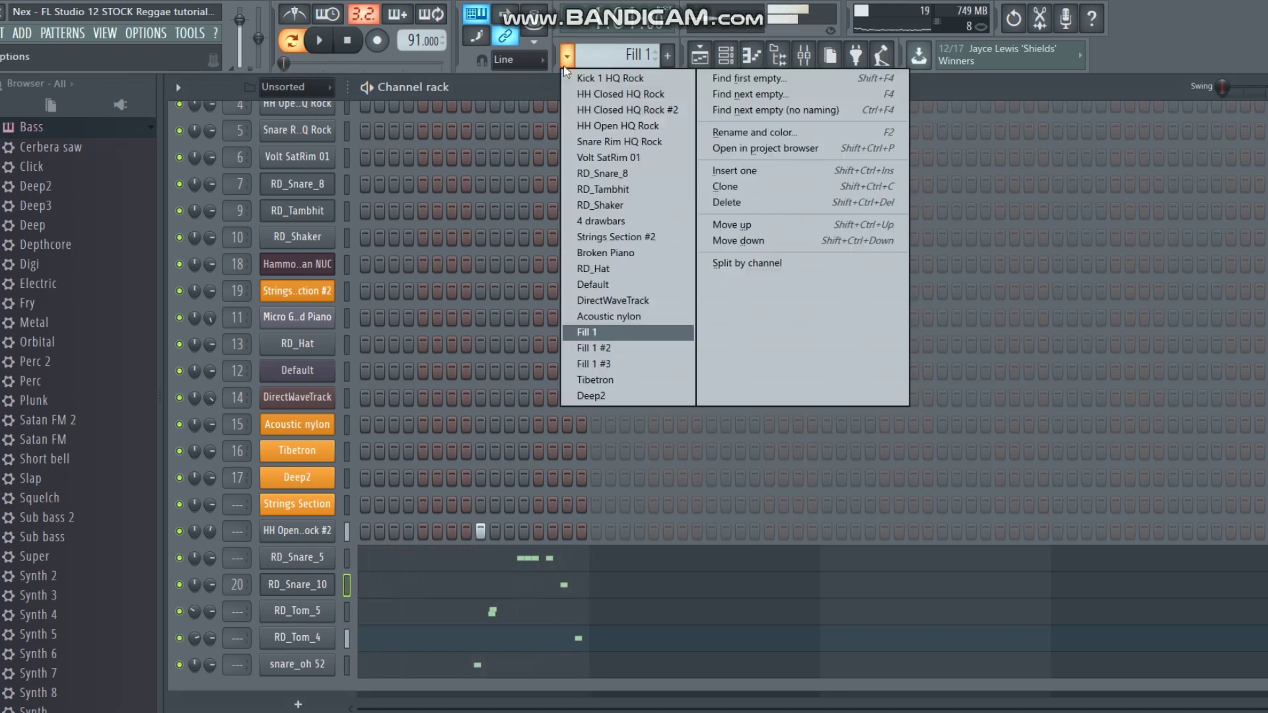
left_click(606, 350)
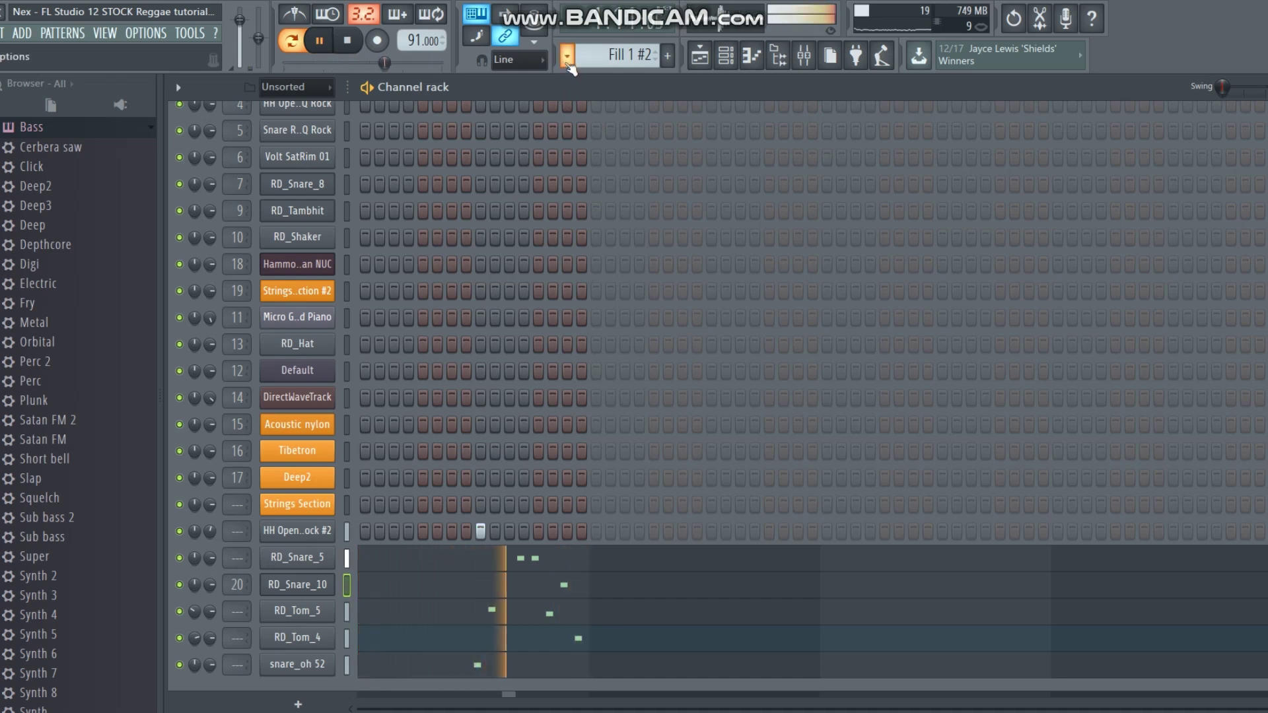
scroll(548, 157, "up", 3)
scroll(554, 164, "up", 1)
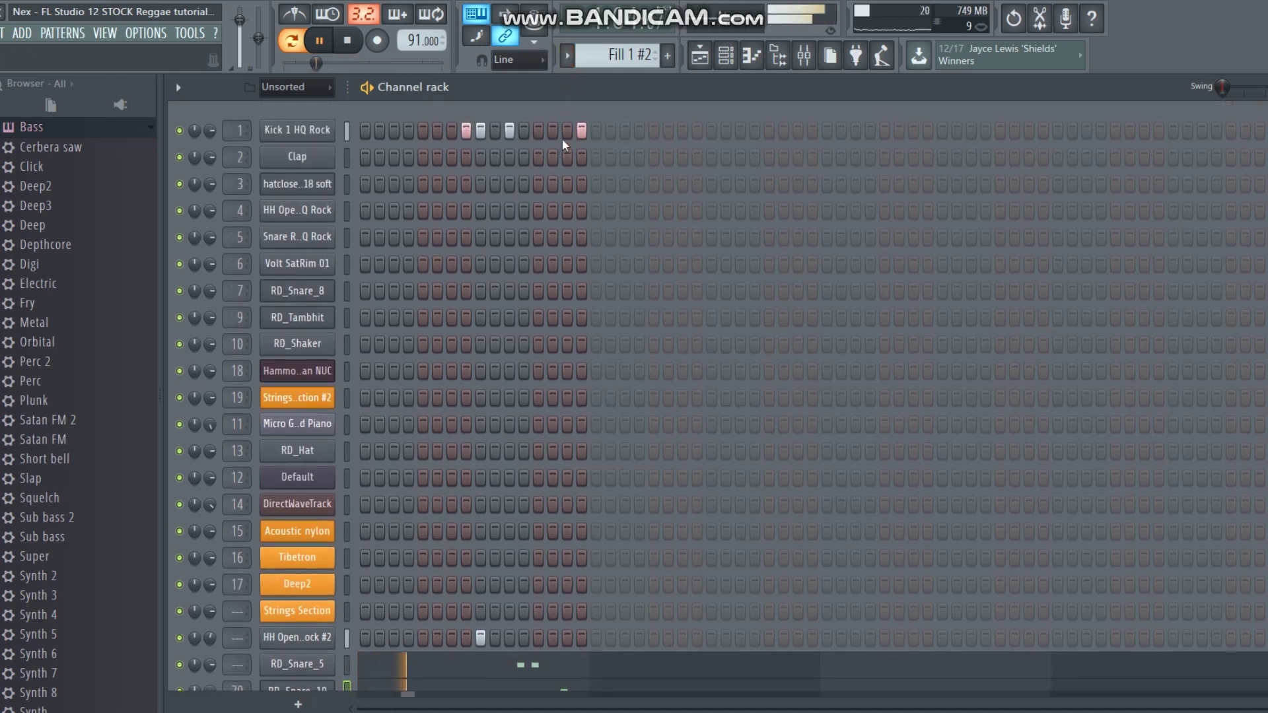
key("space")
Select the Fill 1 #3 pattern, play it, and examine its RD_Snare_5 notes in the piano roll.
left_click(567, 59)
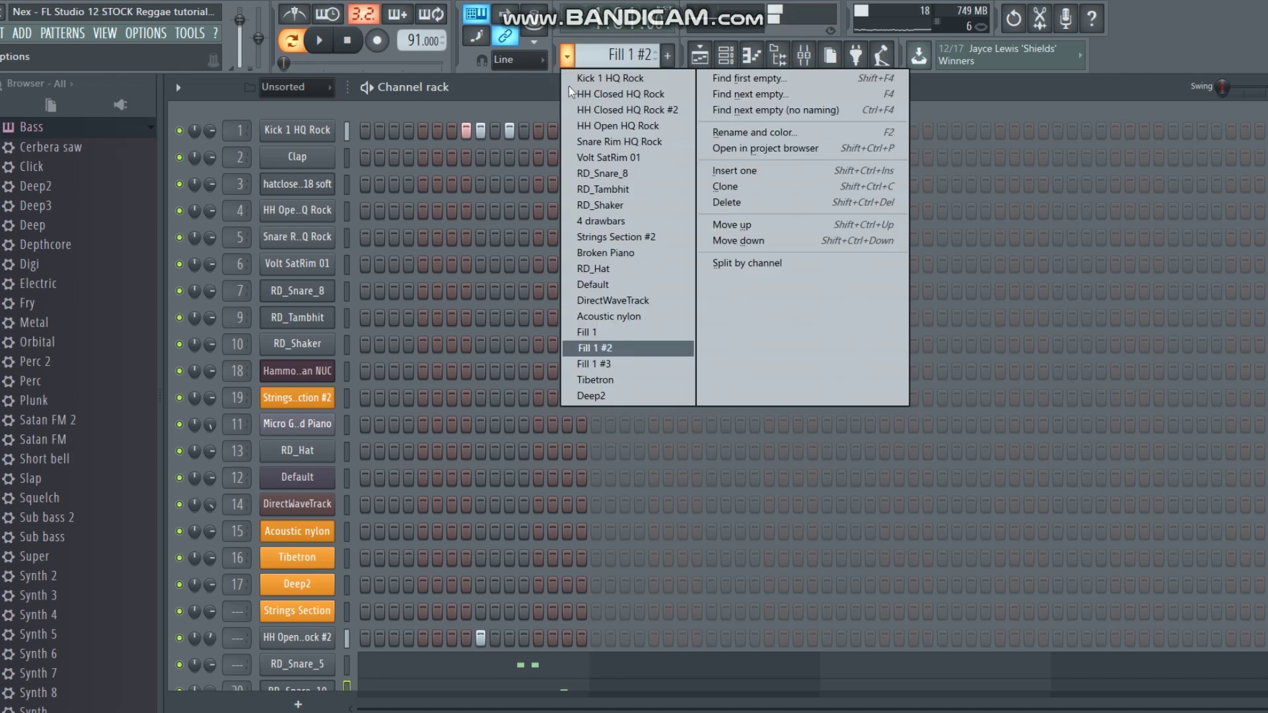
left_click(605, 365)
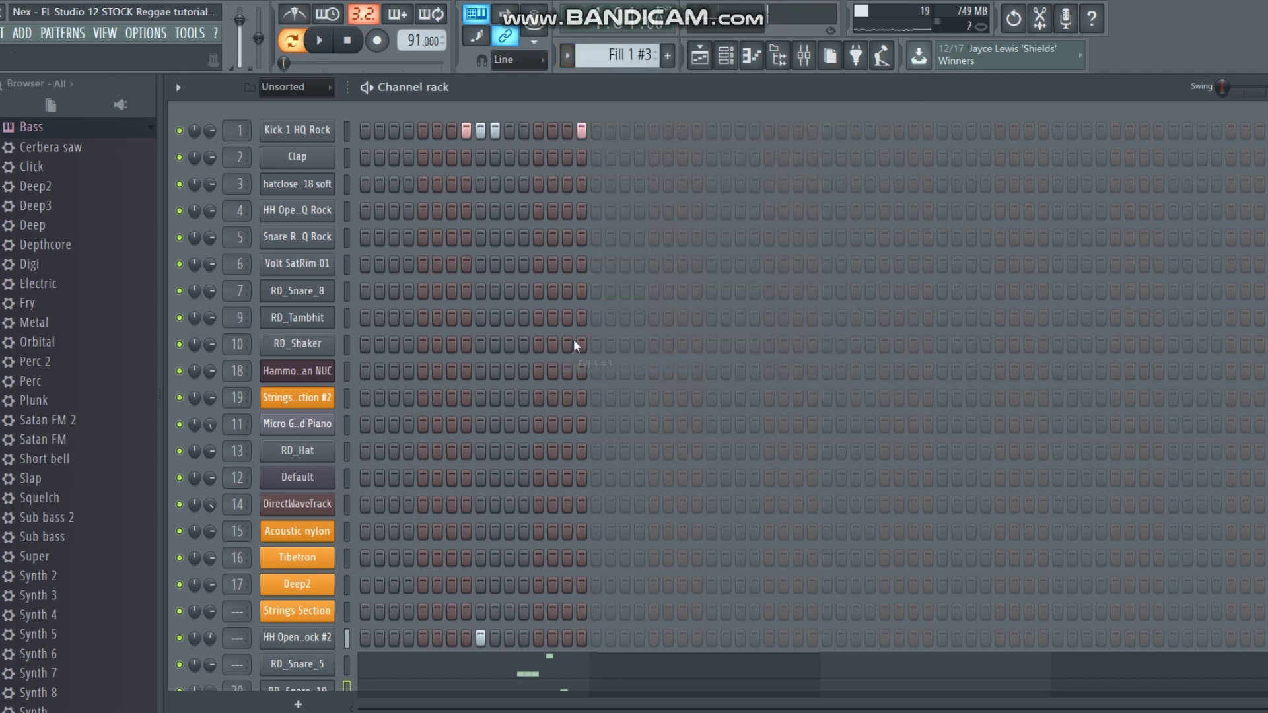
scroll(570, 345, "down", 4)
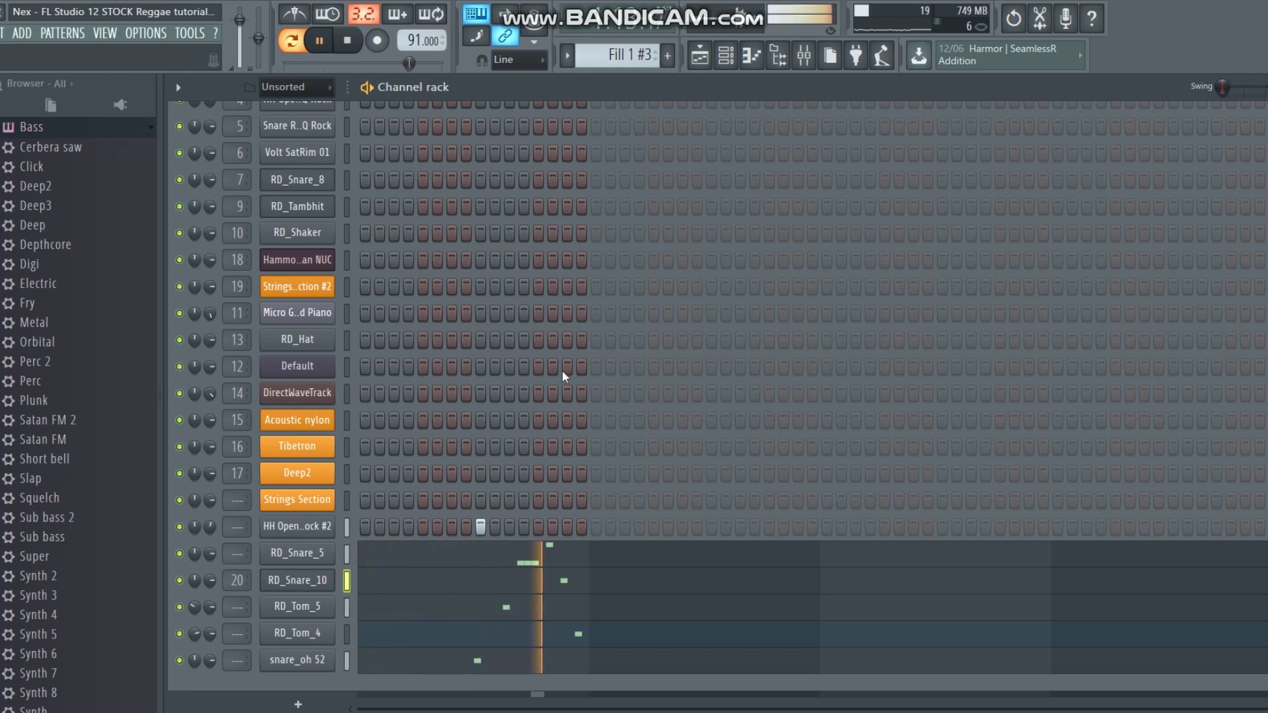
left_click(700, 58)
left_click(700, 58)
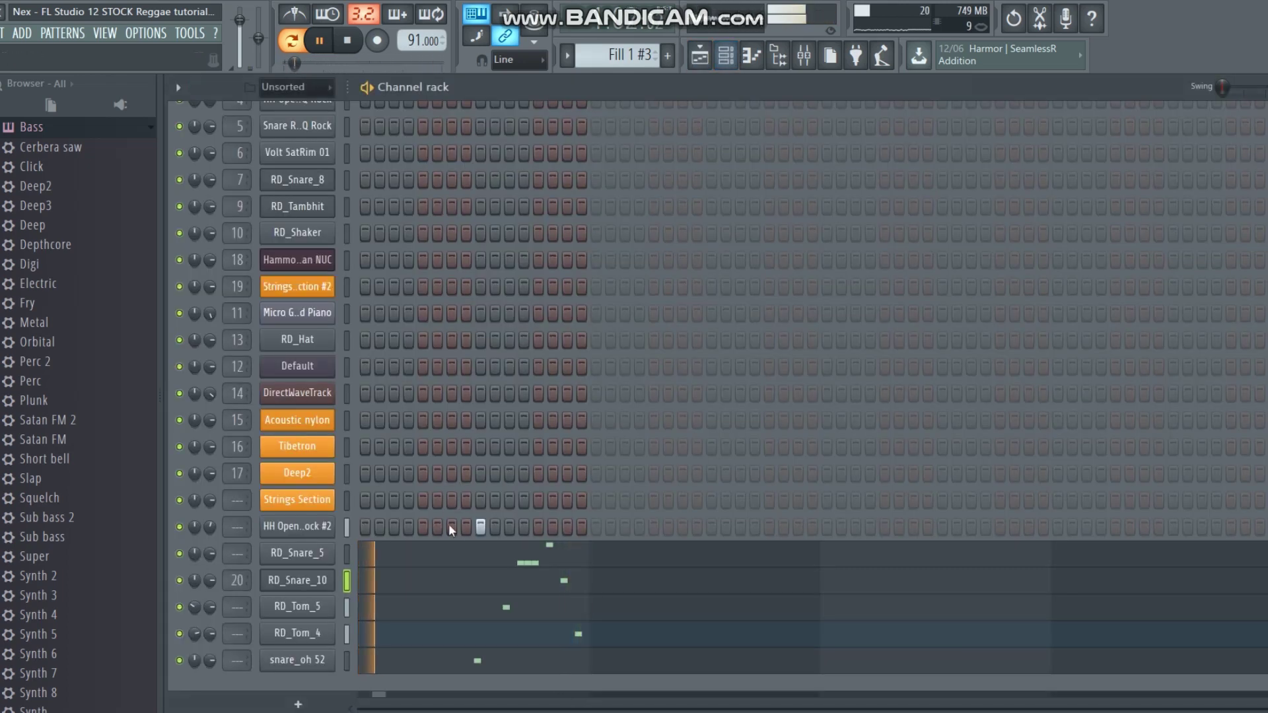
left_click(482, 548)
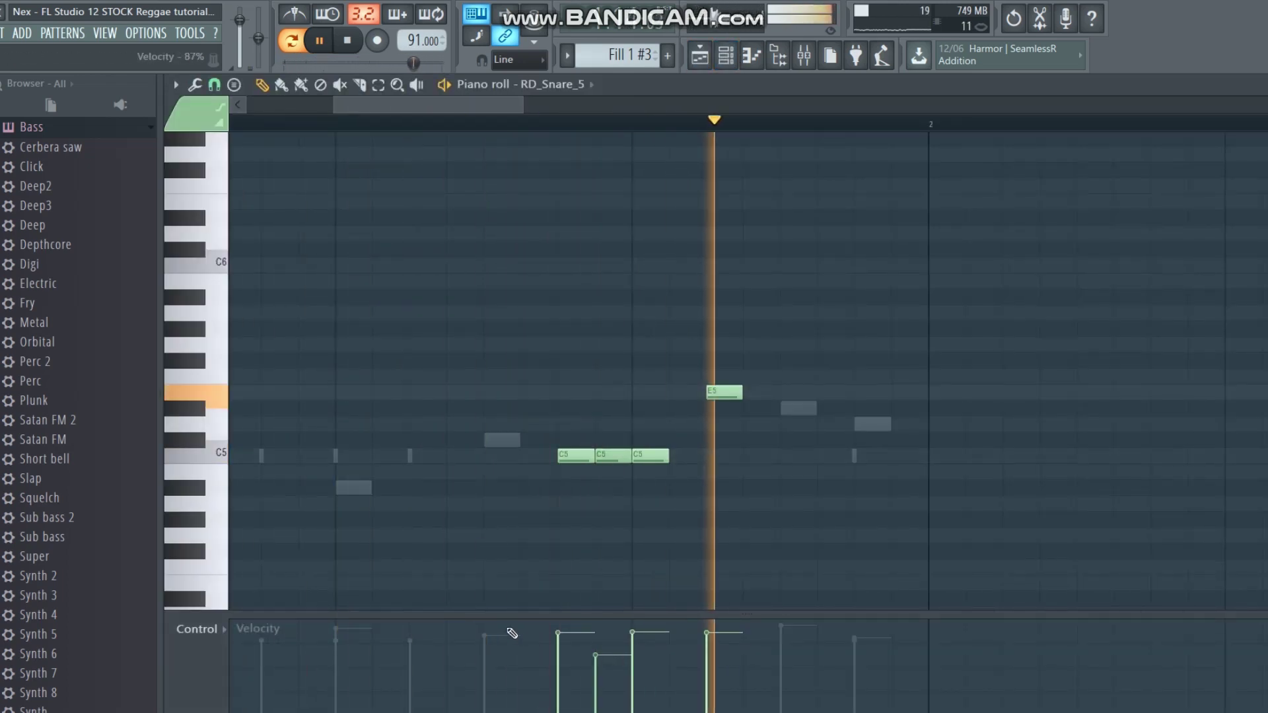
left_click(700, 56)
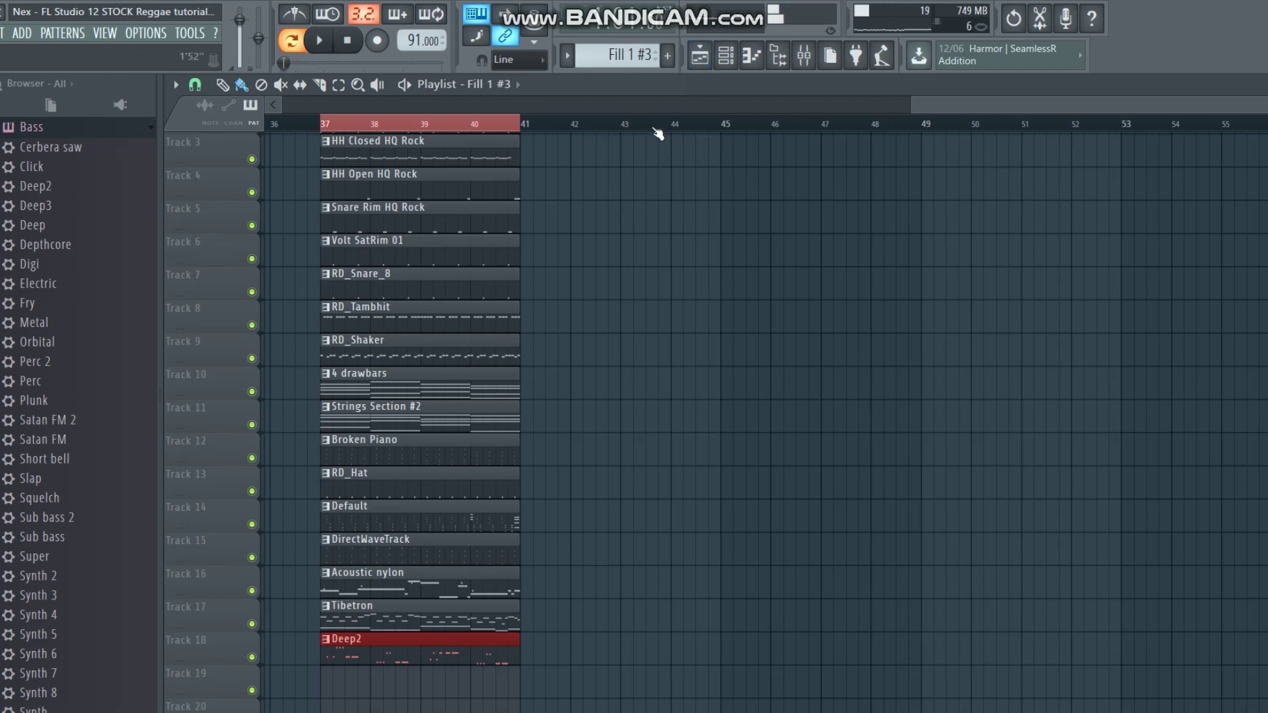
Play the arrangement from bar 37 in song mode with the mixer open to watch the track levels.
left_click(805, 56)
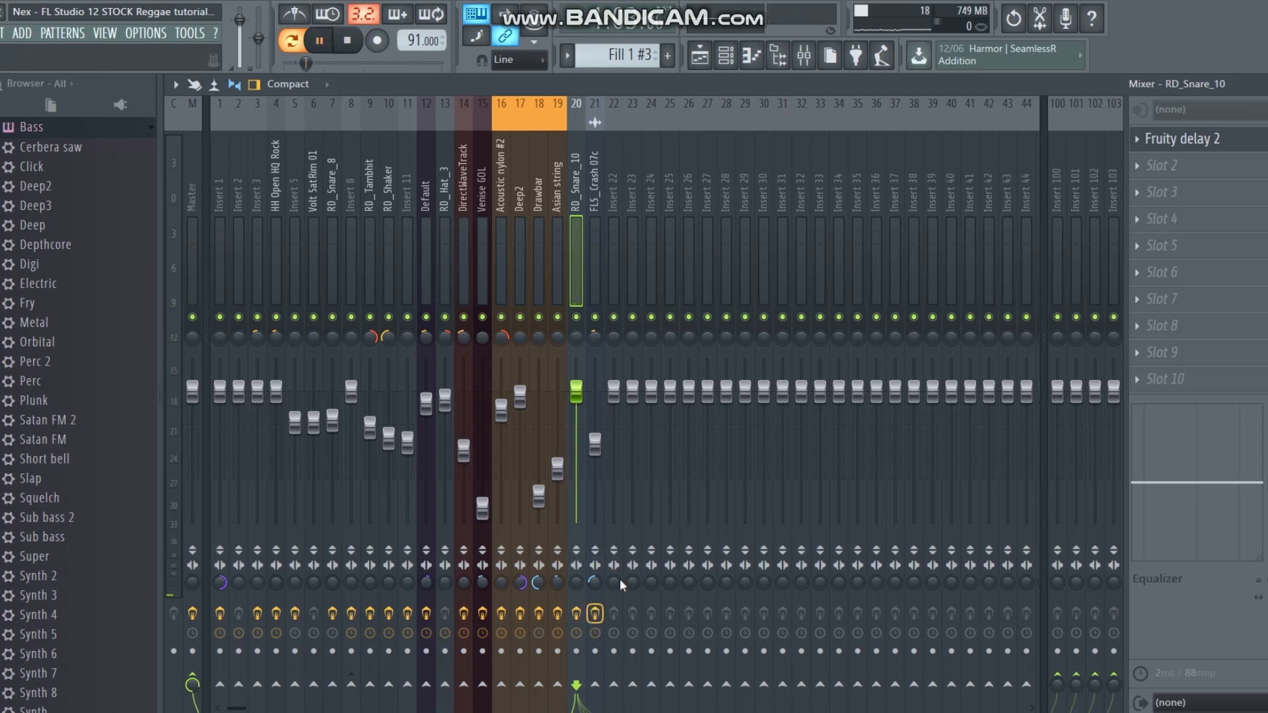
left_click(700, 57)
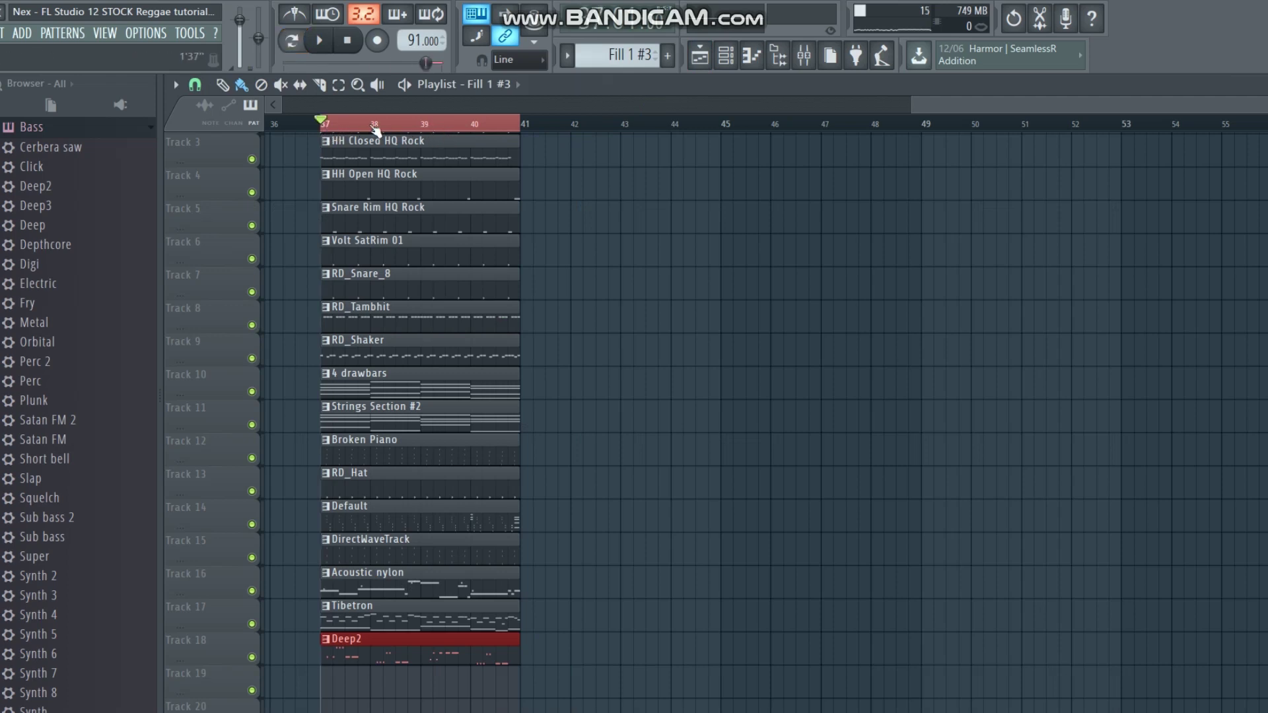
left_click(804, 56)
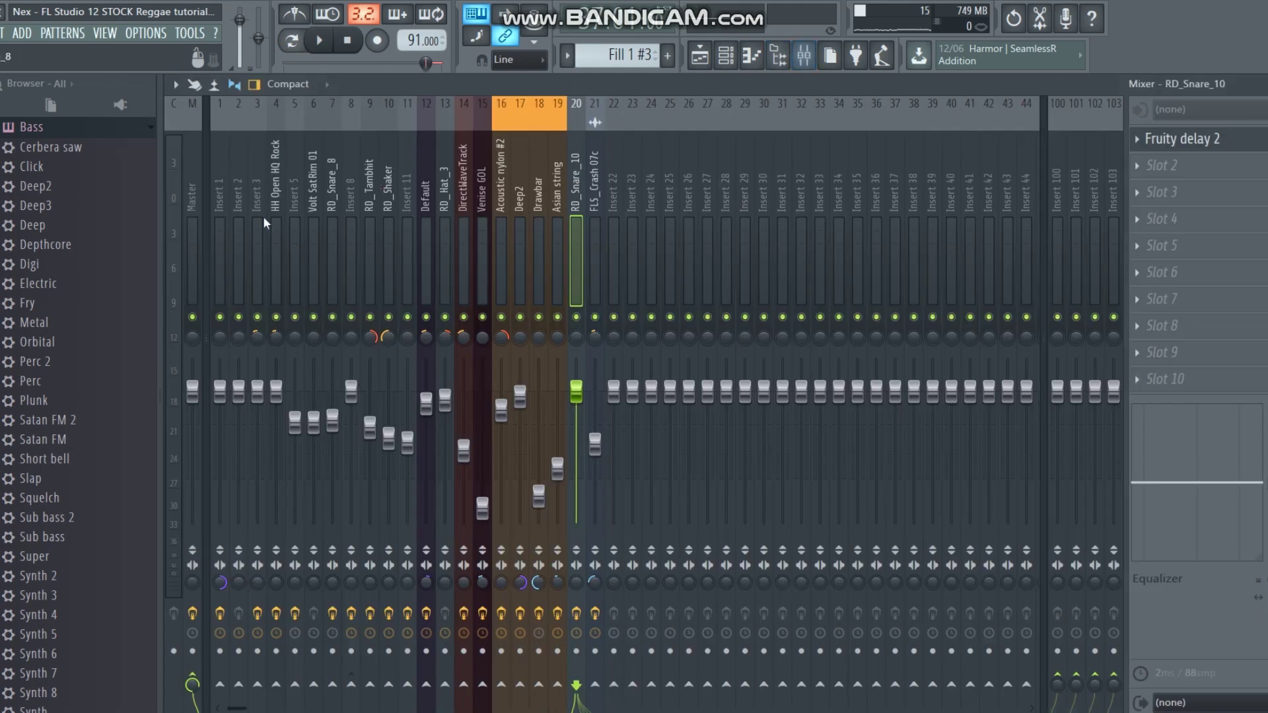
key("space")
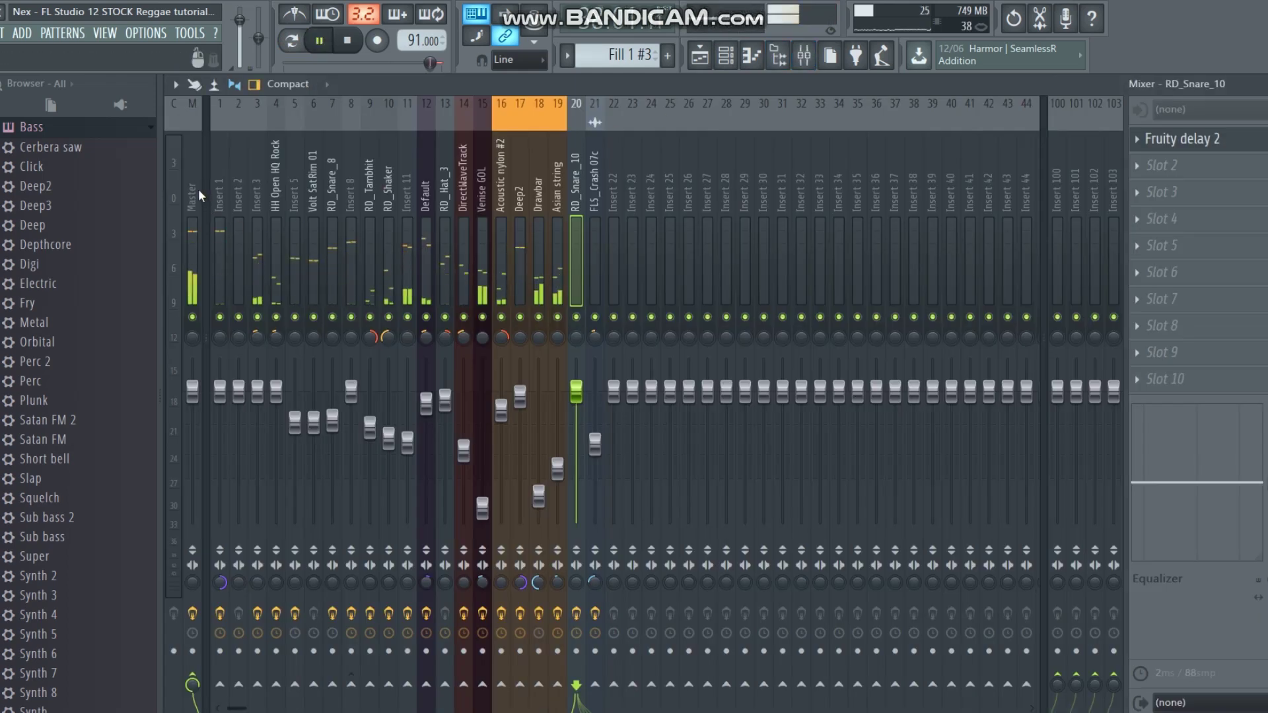
Remove the Soundgoodizer effect from the Master track in the mixer.
left_click(198, 189)
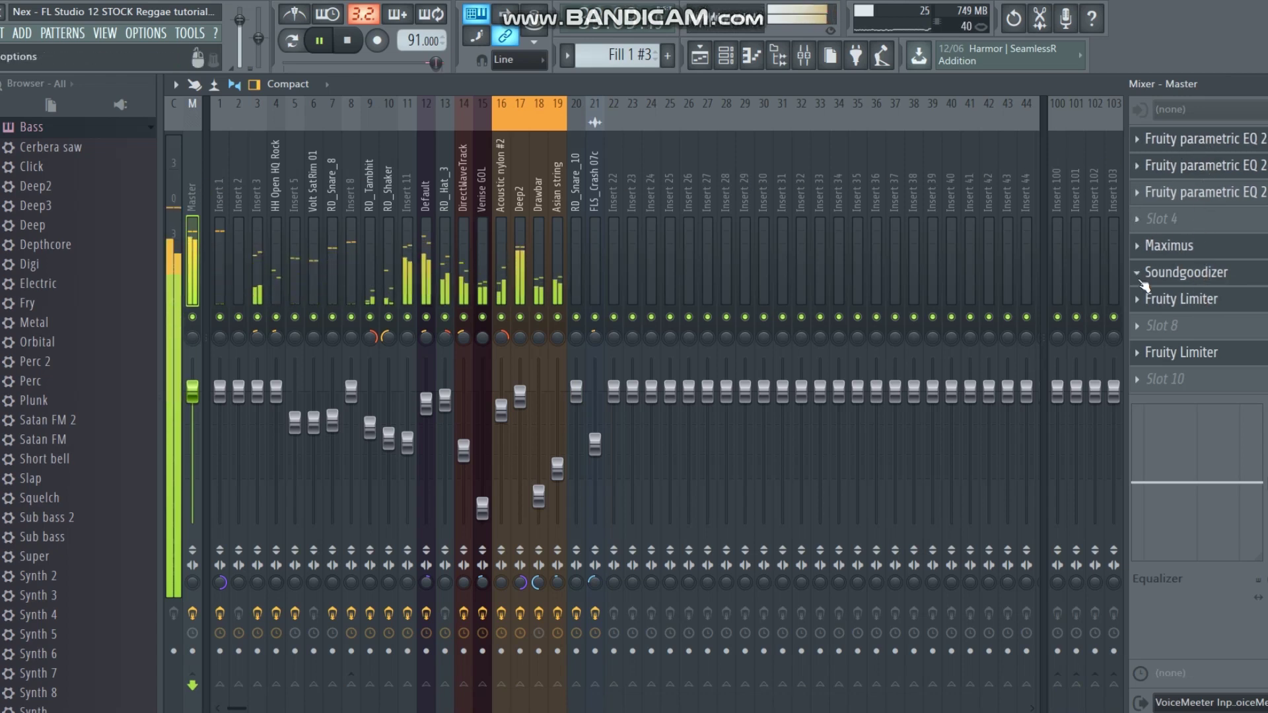
left_click(1137, 273)
mouse_move(1140, 297)
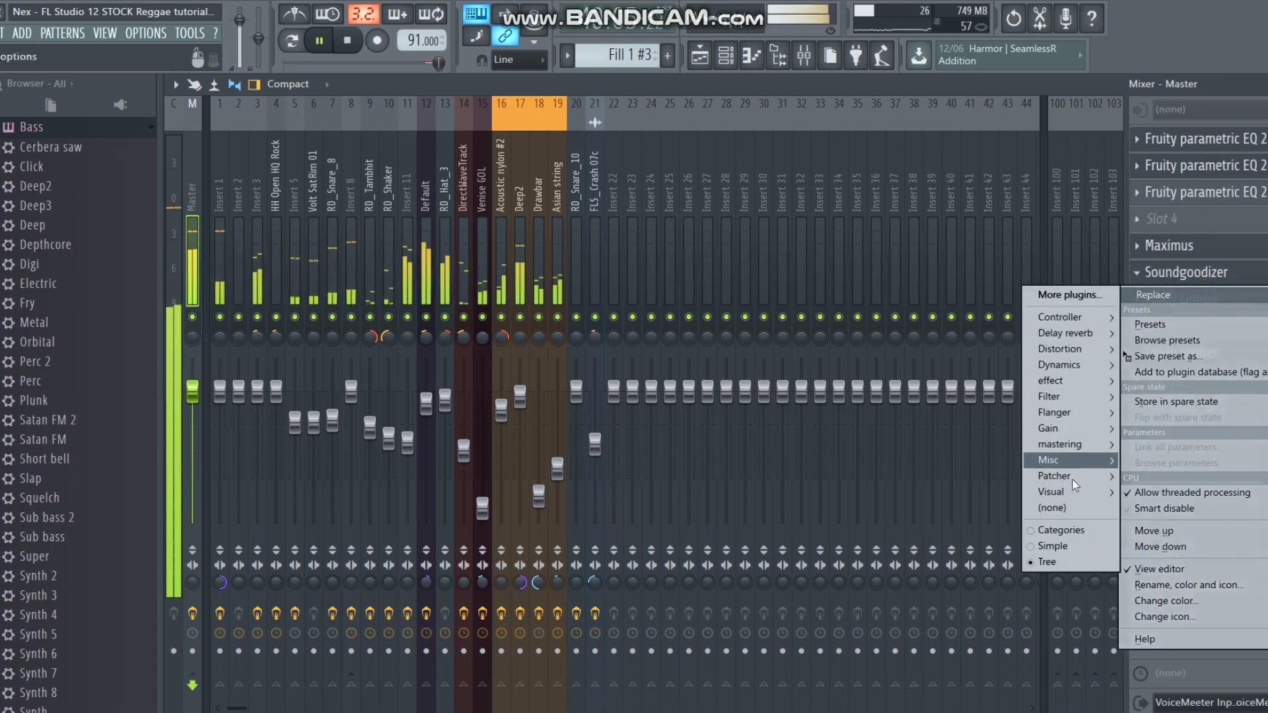
left_click(1071, 507)
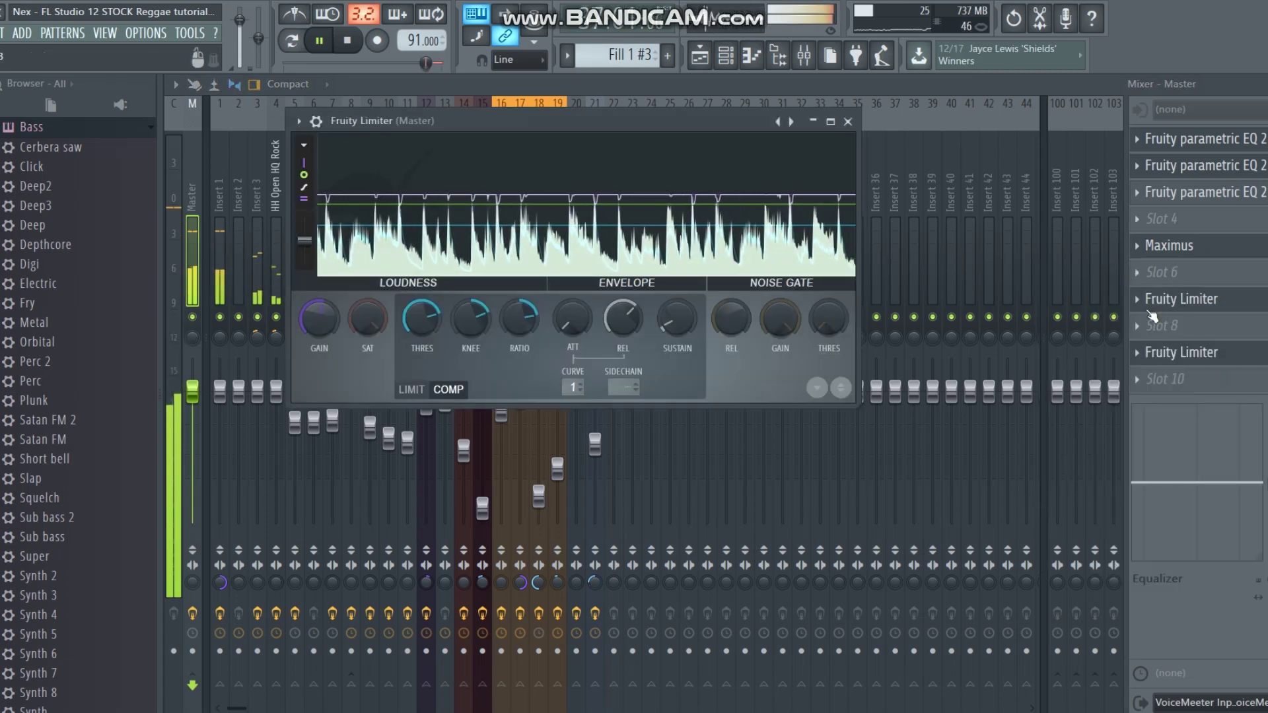
Review the last Fruity Limiter and the first Fruity parametric EQ 2 on the Master track, and close their windows.
left_click(1186, 353)
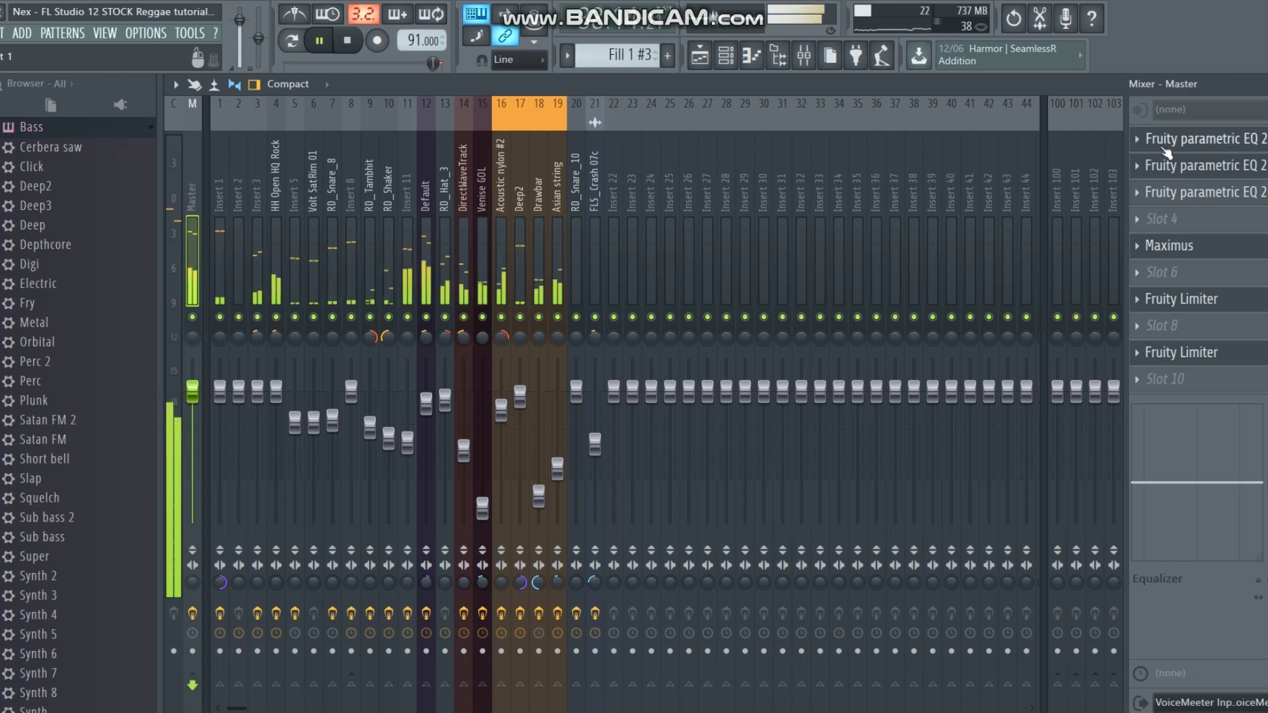
left_click(1216, 144)
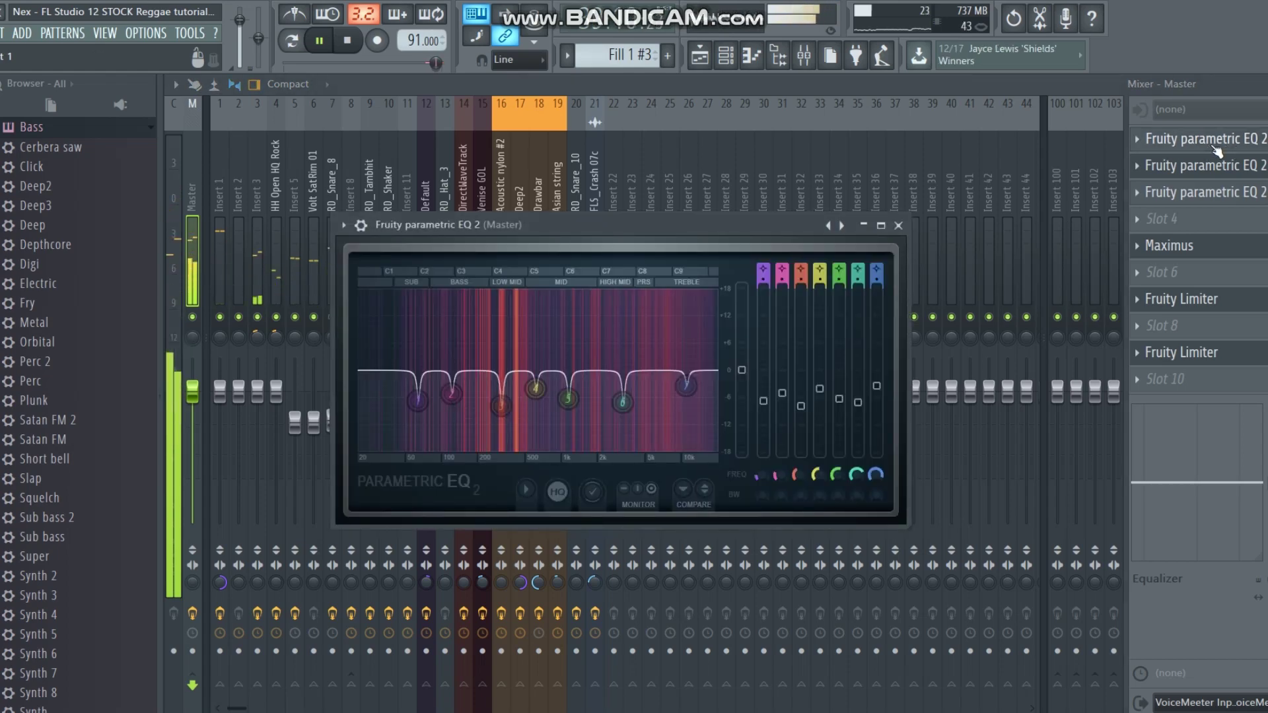
left_click(1214, 147)
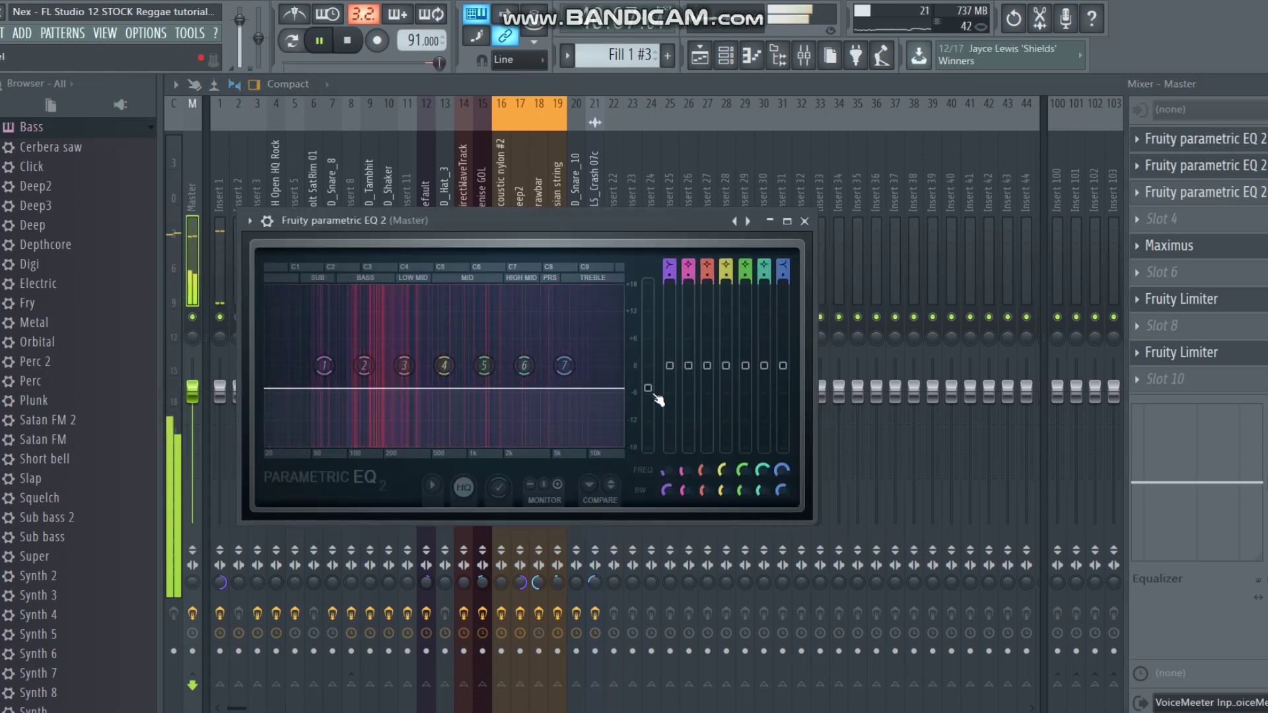
left_click_drag(674, 217, 822, 154)
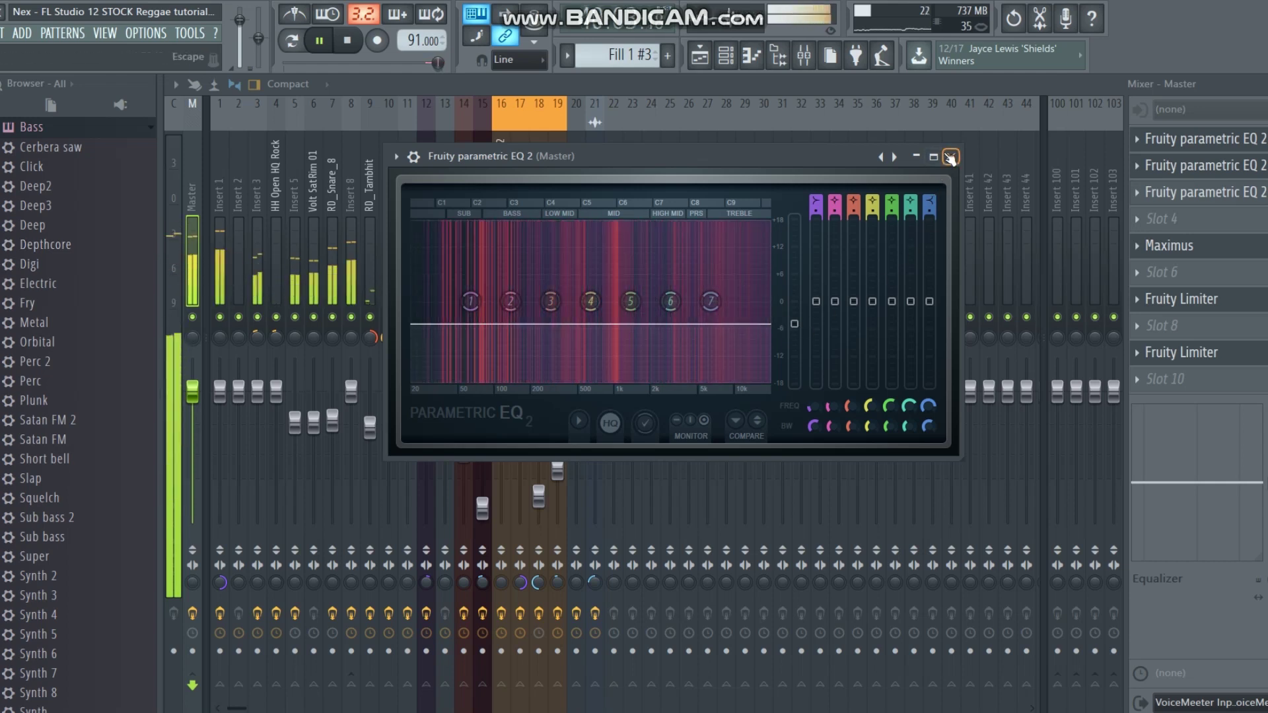
left_click(949, 158)
Examine the band cuts of the second Fruity parametric EQ 2 on the Master track.
left_click(1177, 166)
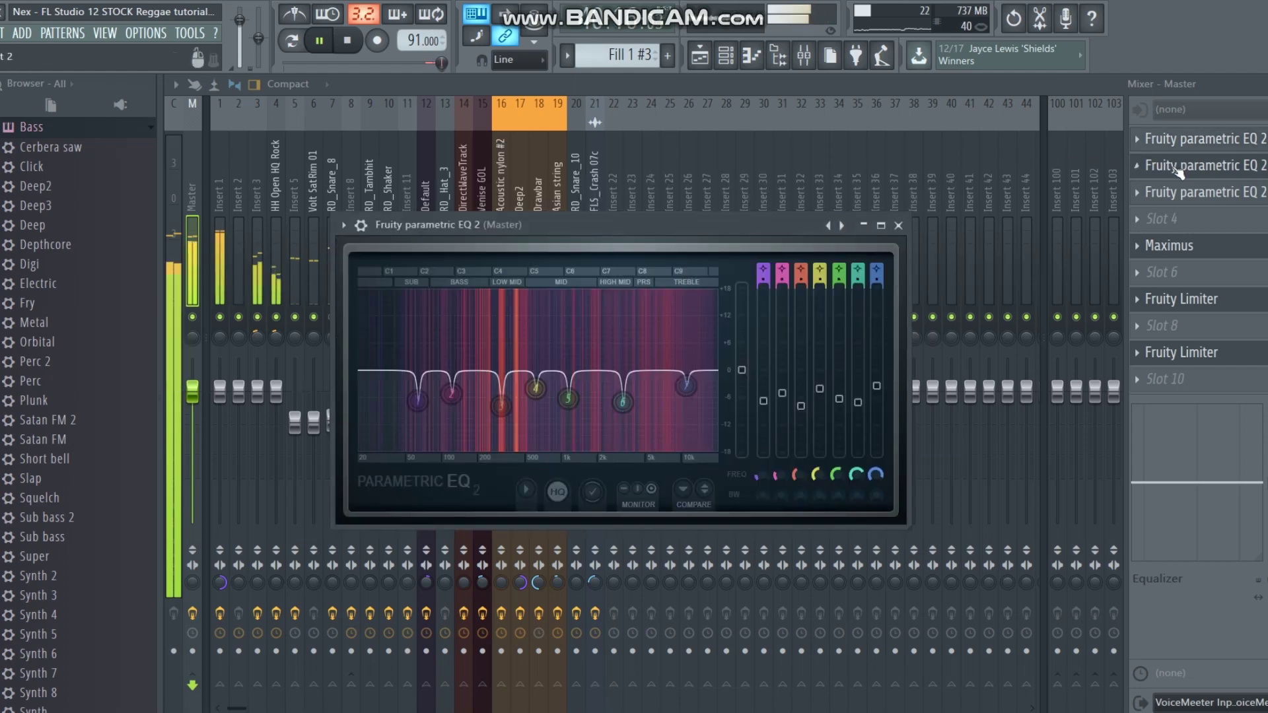
left_click(1187, 175)
left_click(1187, 176)
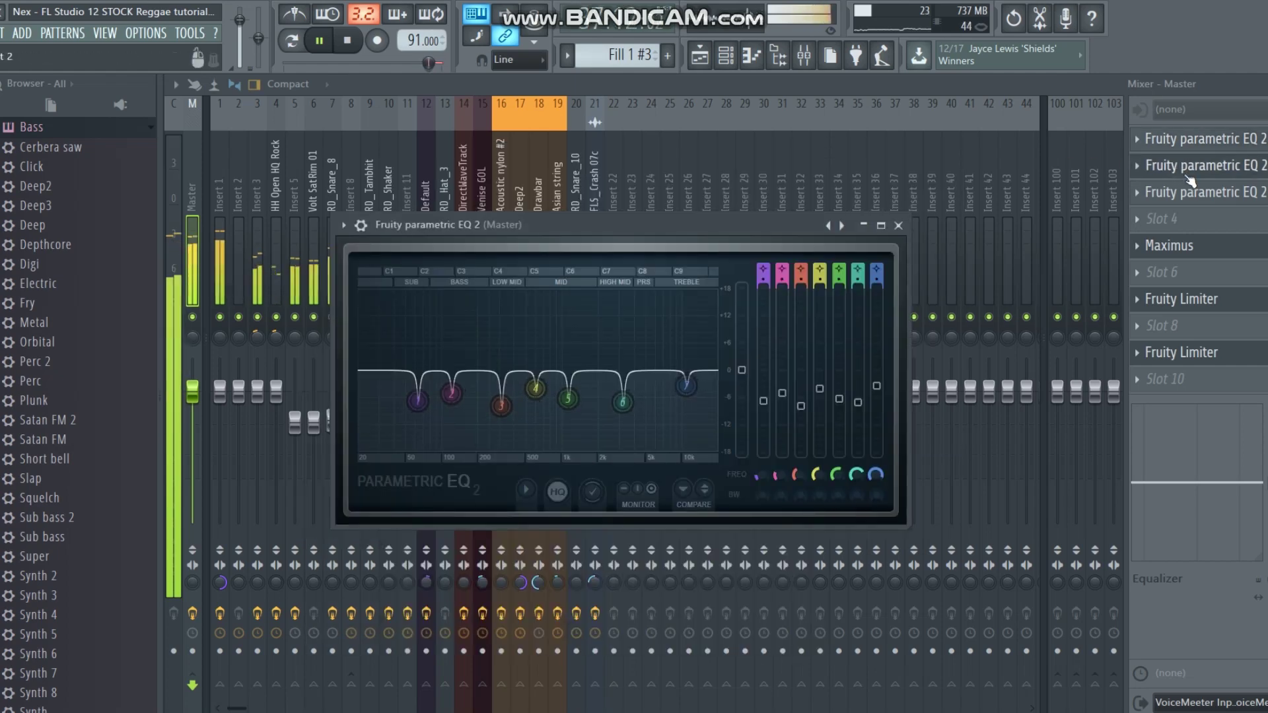
Reopen the second Fruity parametric EQ 2 on the Master track and watch its band cuts during playback.
left_click(1267, 188)
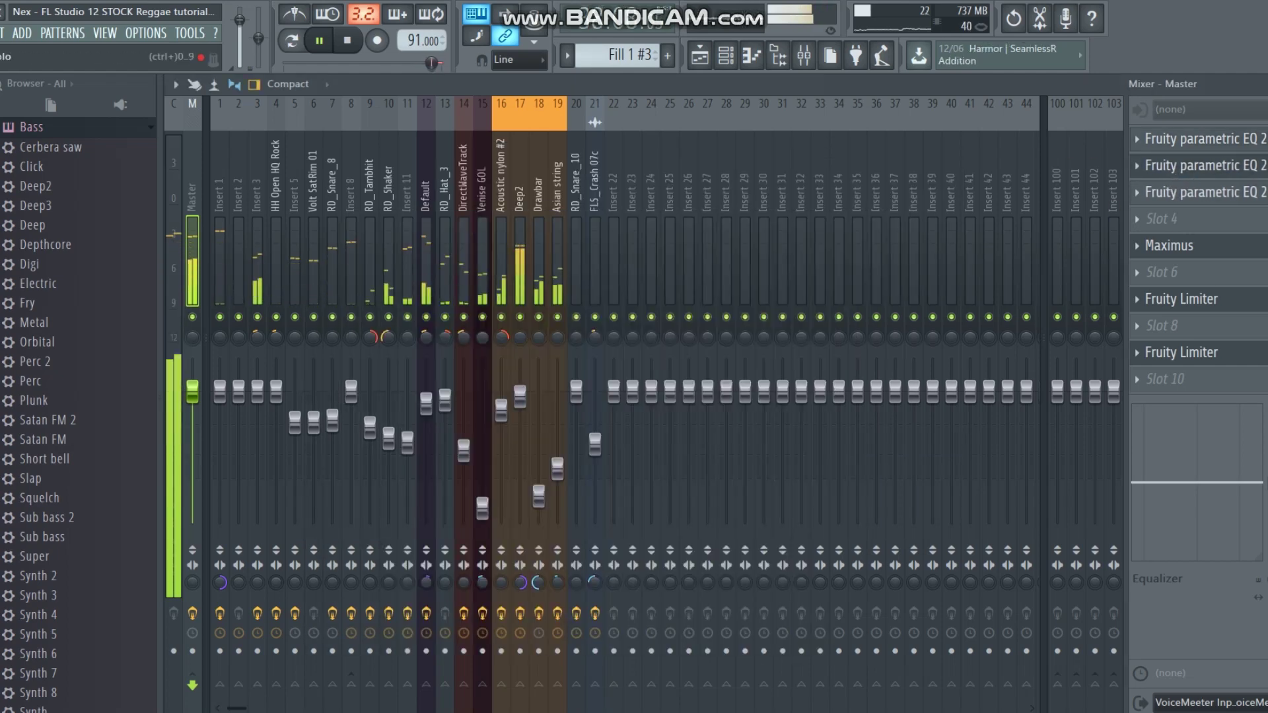
left_click(1226, 169)
left_click(1226, 169)
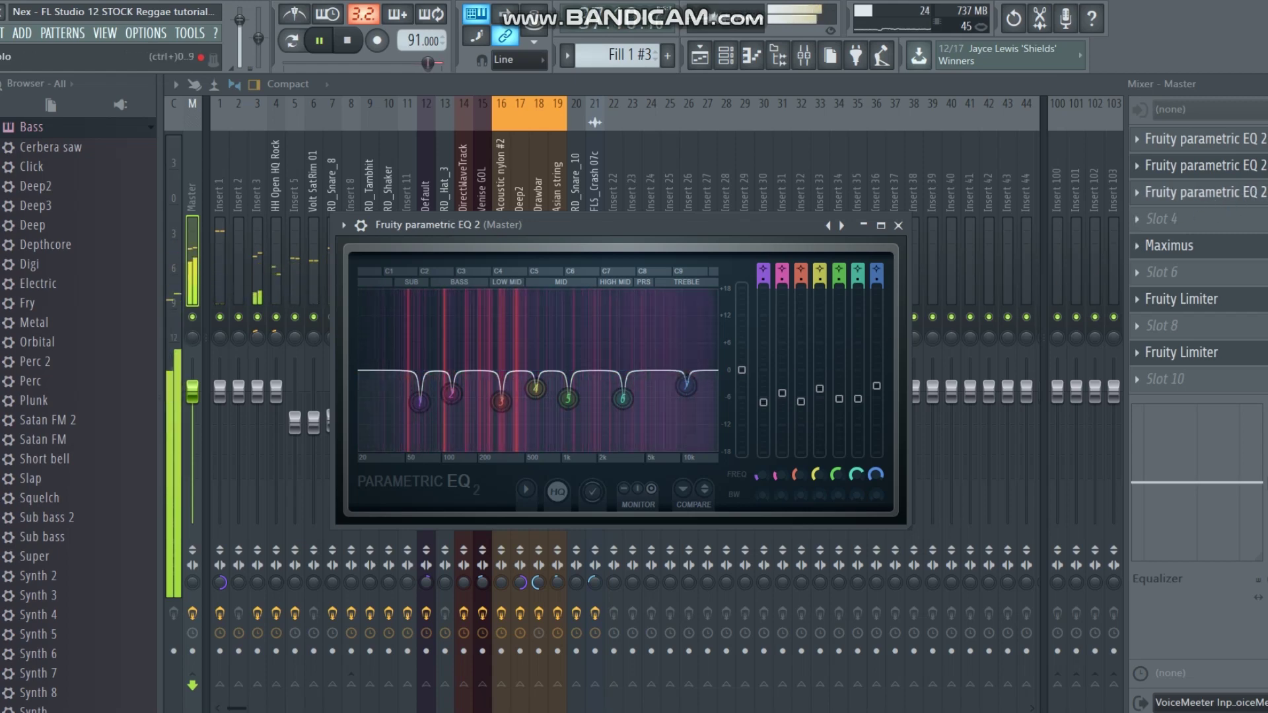
Sweep the third Fruity parametric EQ 2's band 1 high-pass up into the low mids and back down, and close its window.
left_click(1195, 192)
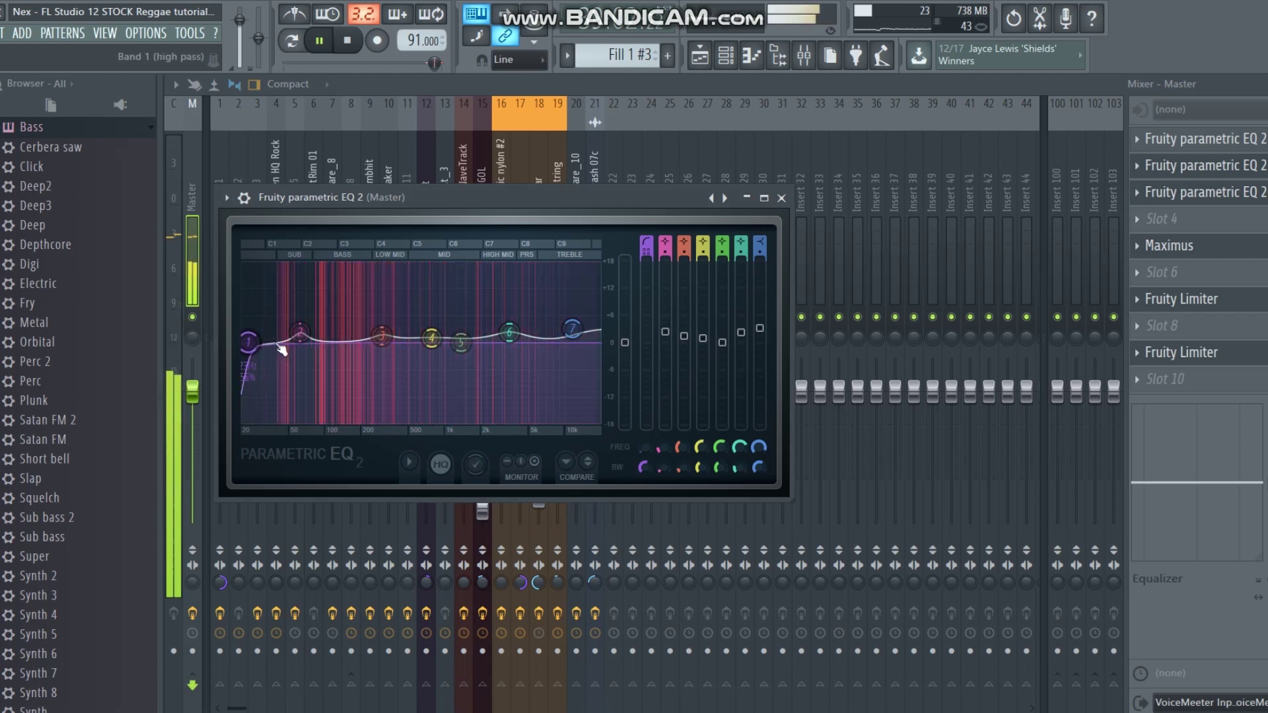
left_click_drag(251, 343, 367, 342)
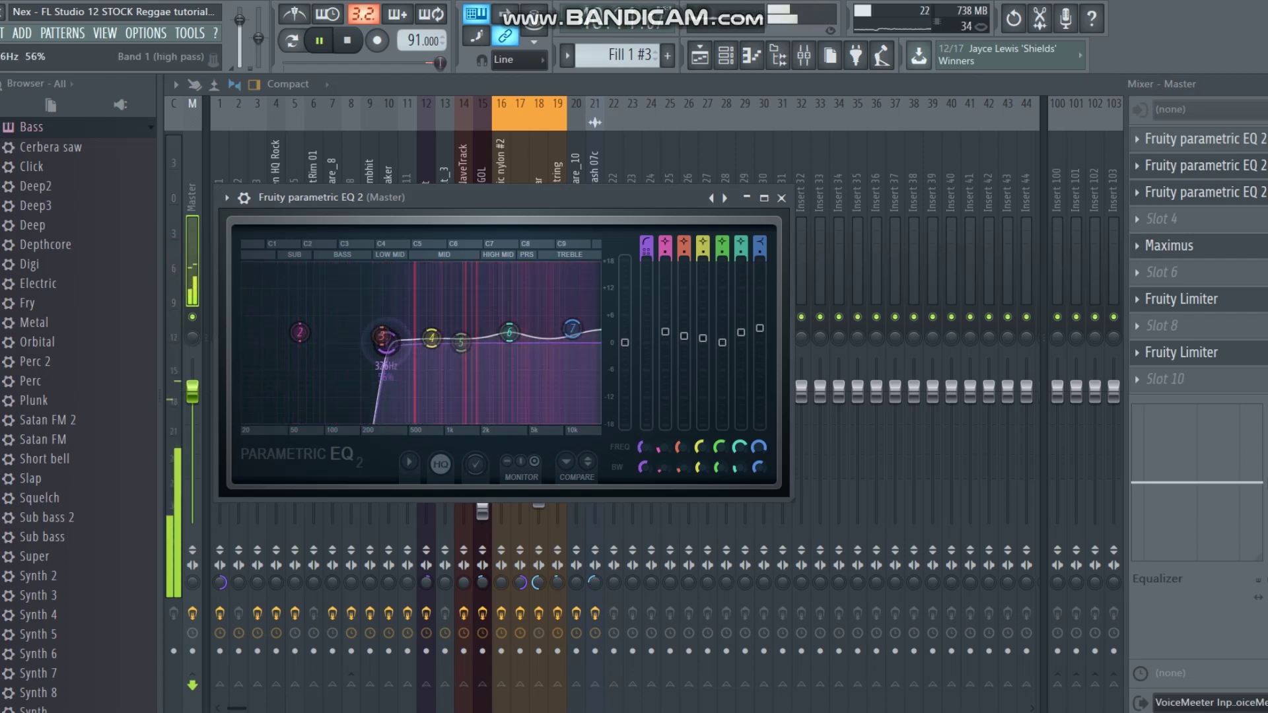
left_click_drag(344, 342, 249, 342)
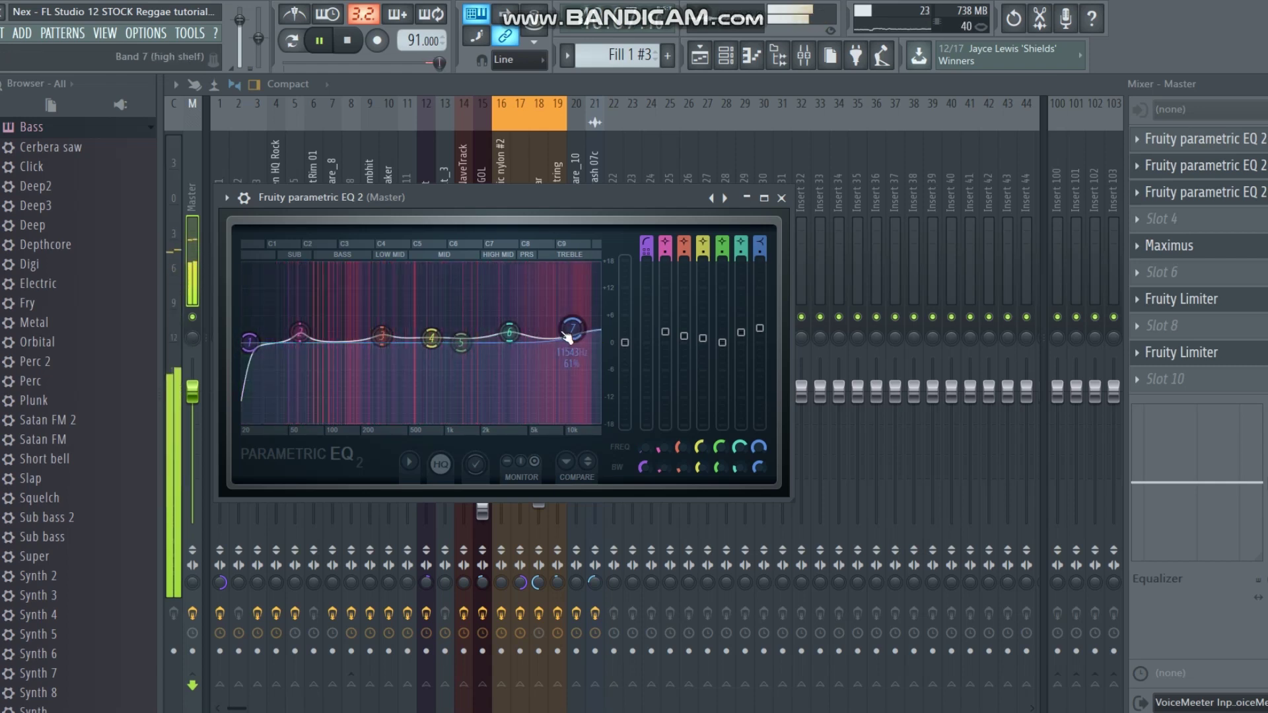
left_click(782, 198)
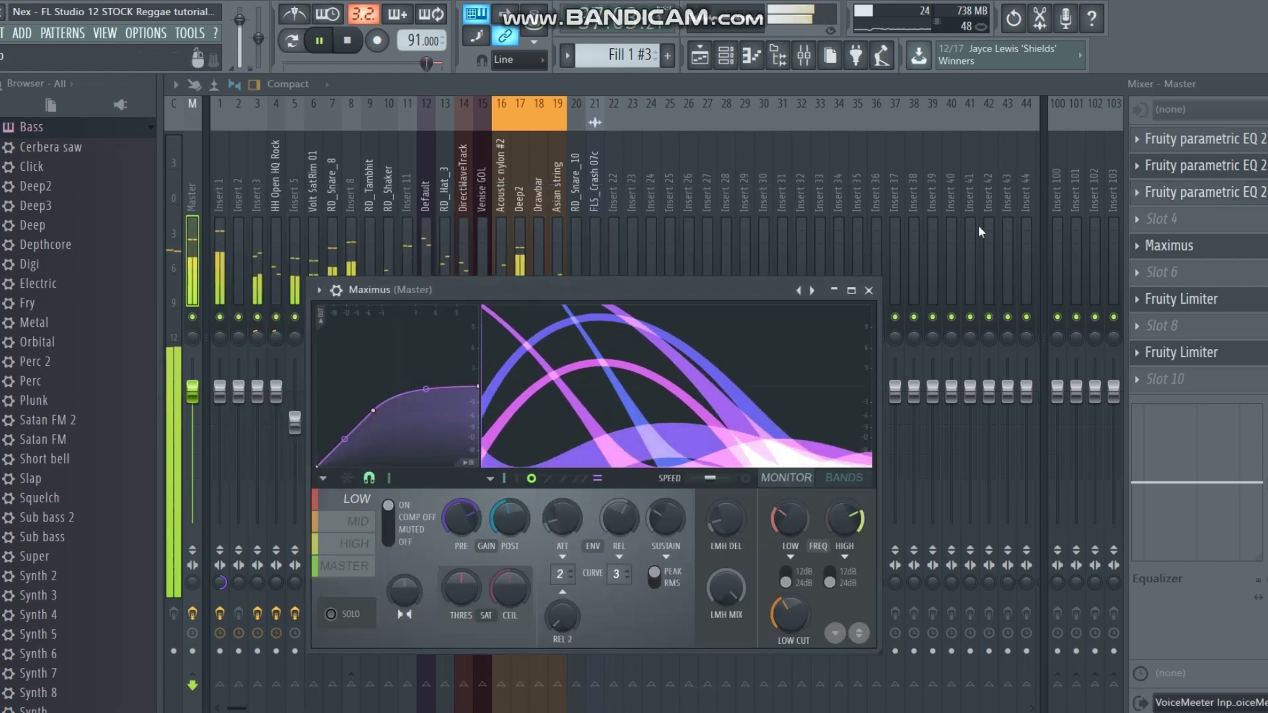
Look through the Maximus and Fruity Limiter windows on the Master track, ending with Maximus open.
left_click(869, 290)
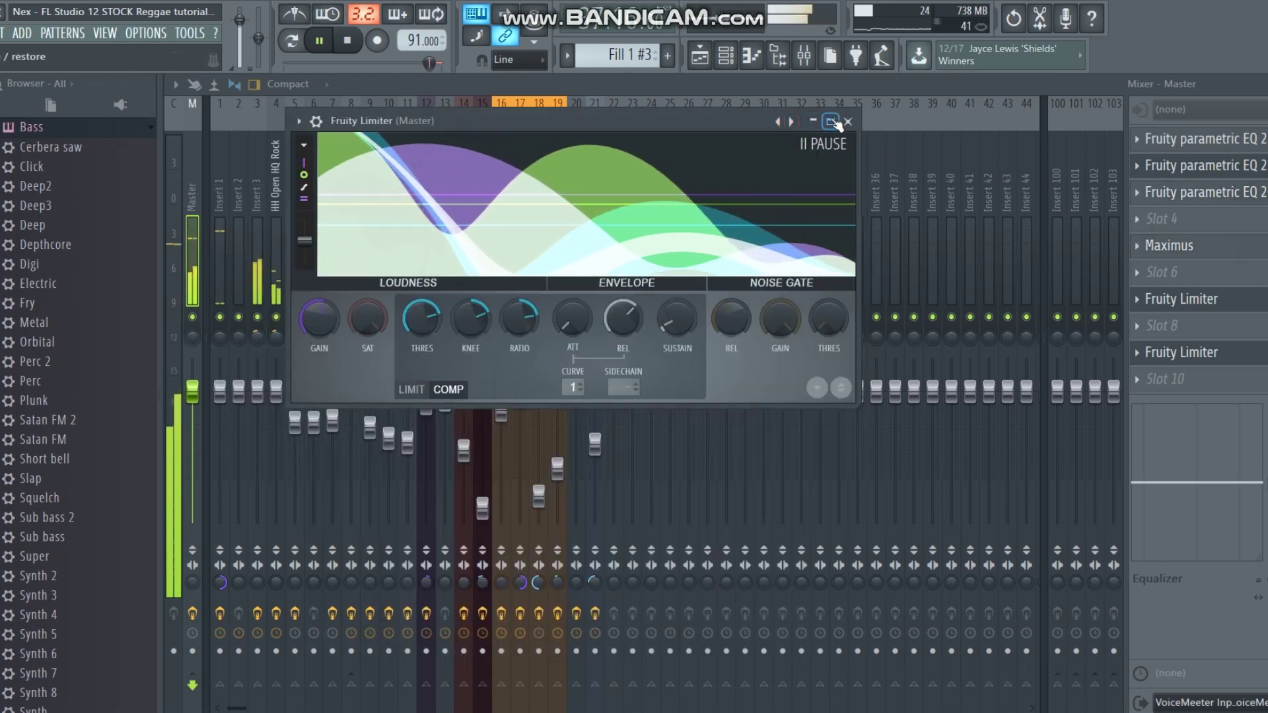
left_click(836, 122)
left_click(1171, 246)
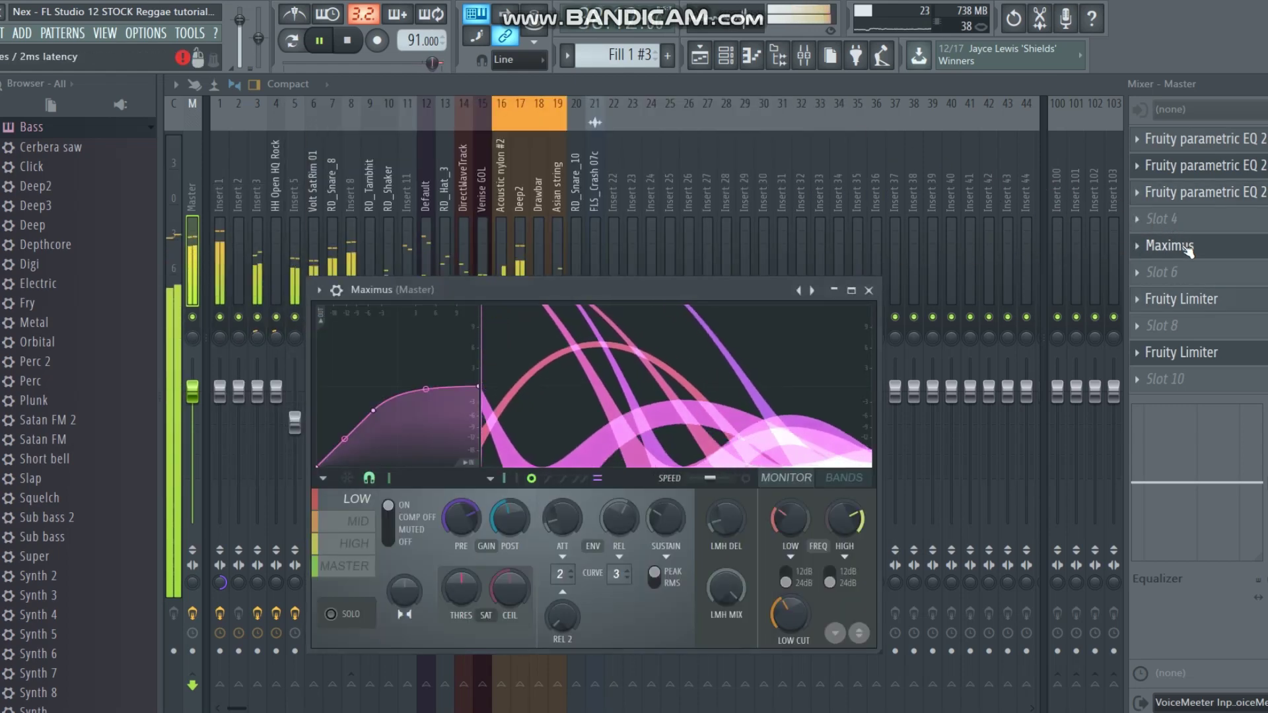
left_click(868, 290)
left_click(1229, 299)
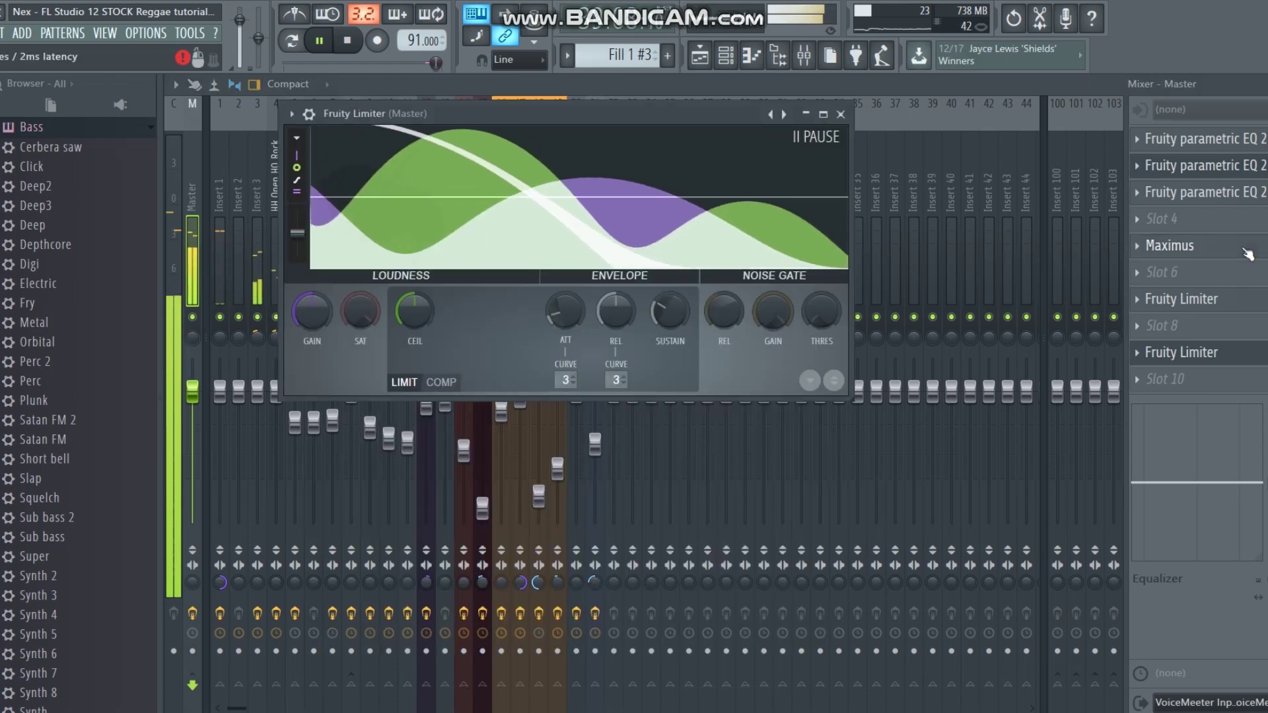
left_click(1247, 250)
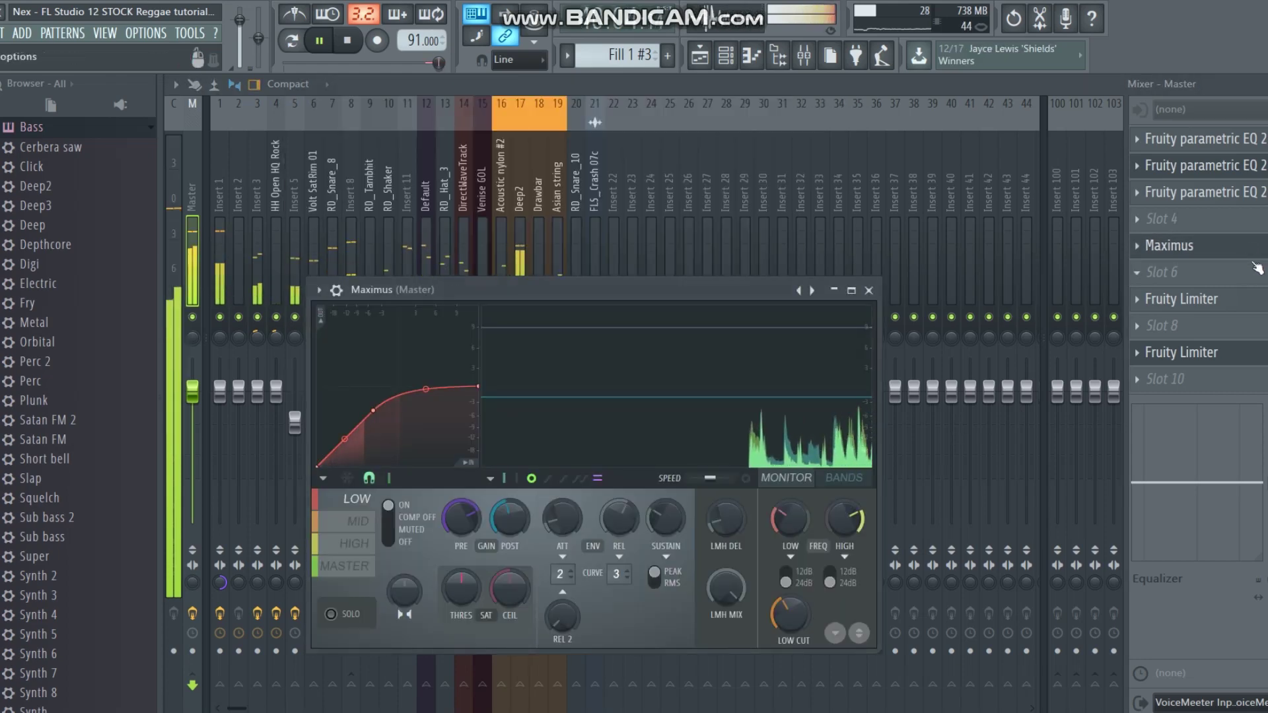
With solo and the frequency bands display turned on in Maximus, raise the low crossover frequency slightly.
left_click(331, 616)
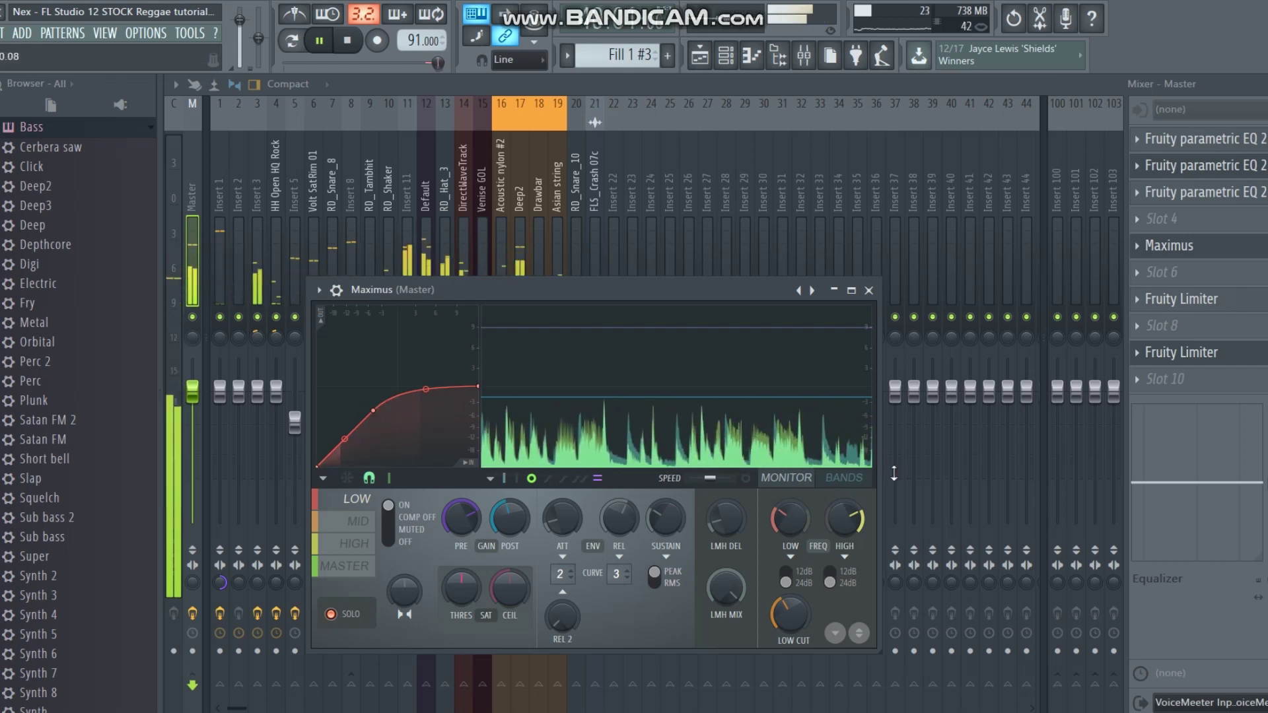
left_click(856, 483)
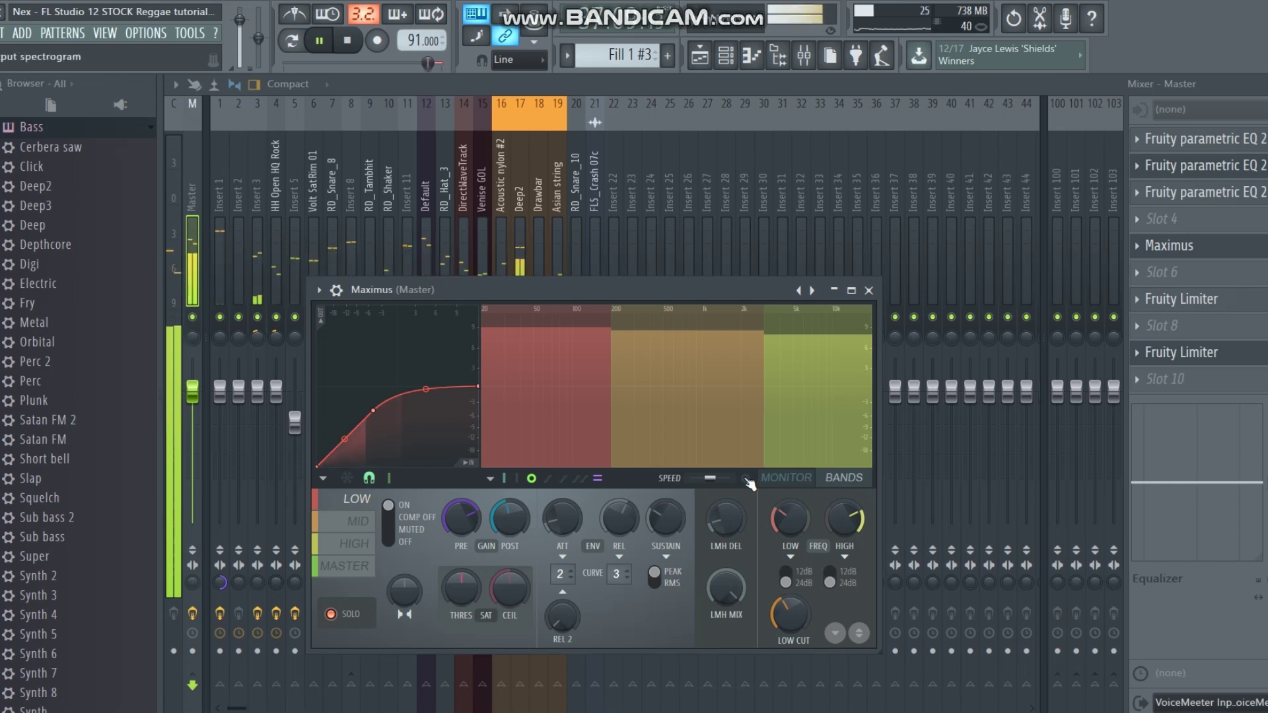
left_click(347, 524)
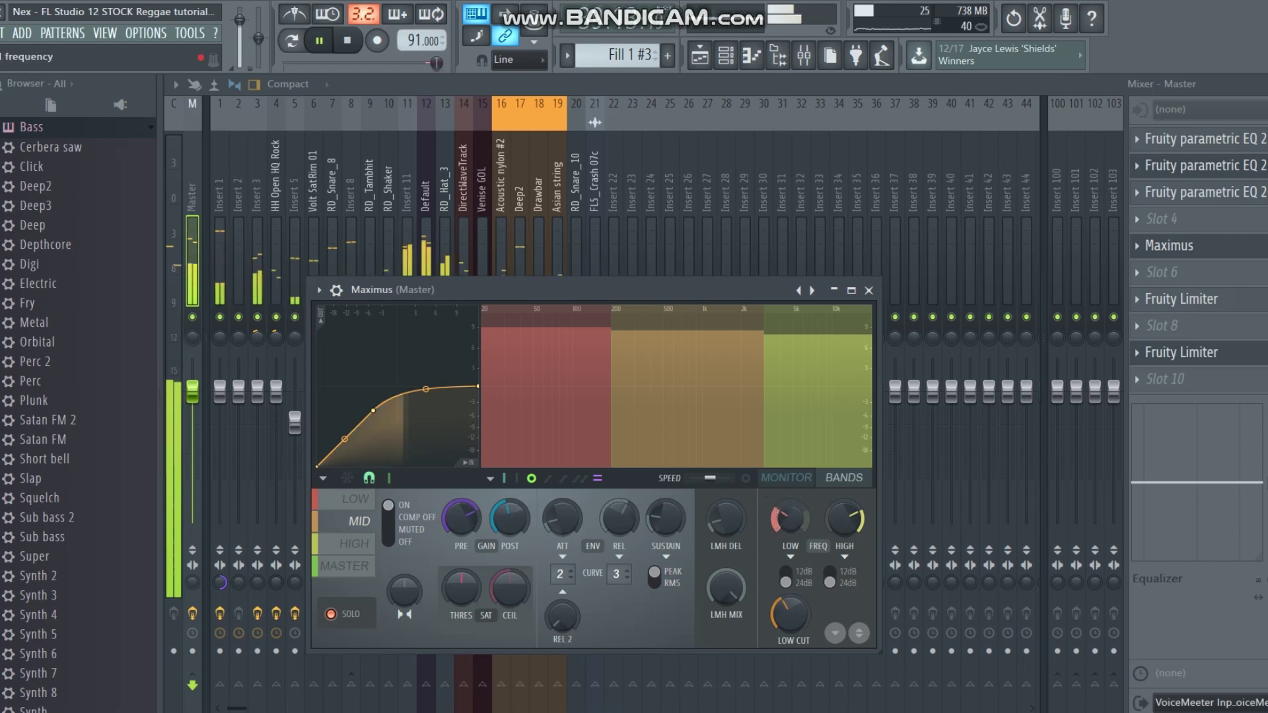
left_click_drag(790, 519, 789, 504)
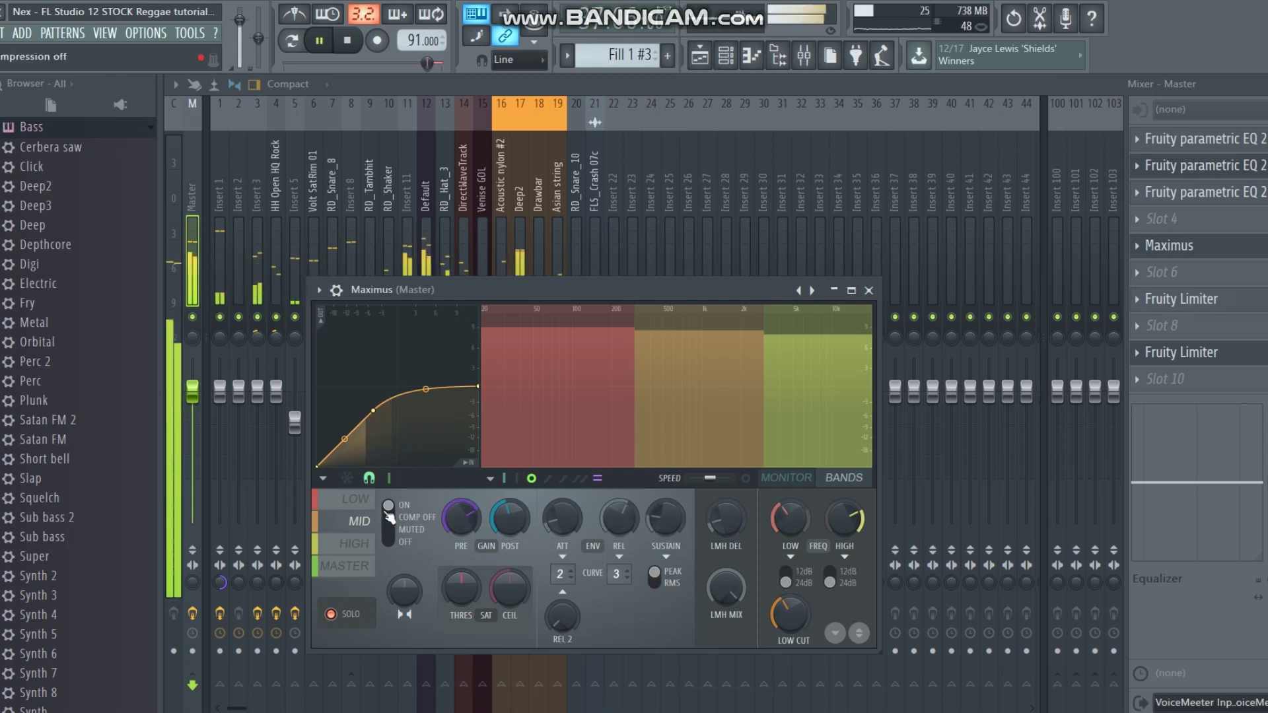
Go through the High, Mid, Low and Master bands in Maximus to compare their compression curves and settings.
left_click(370, 548)
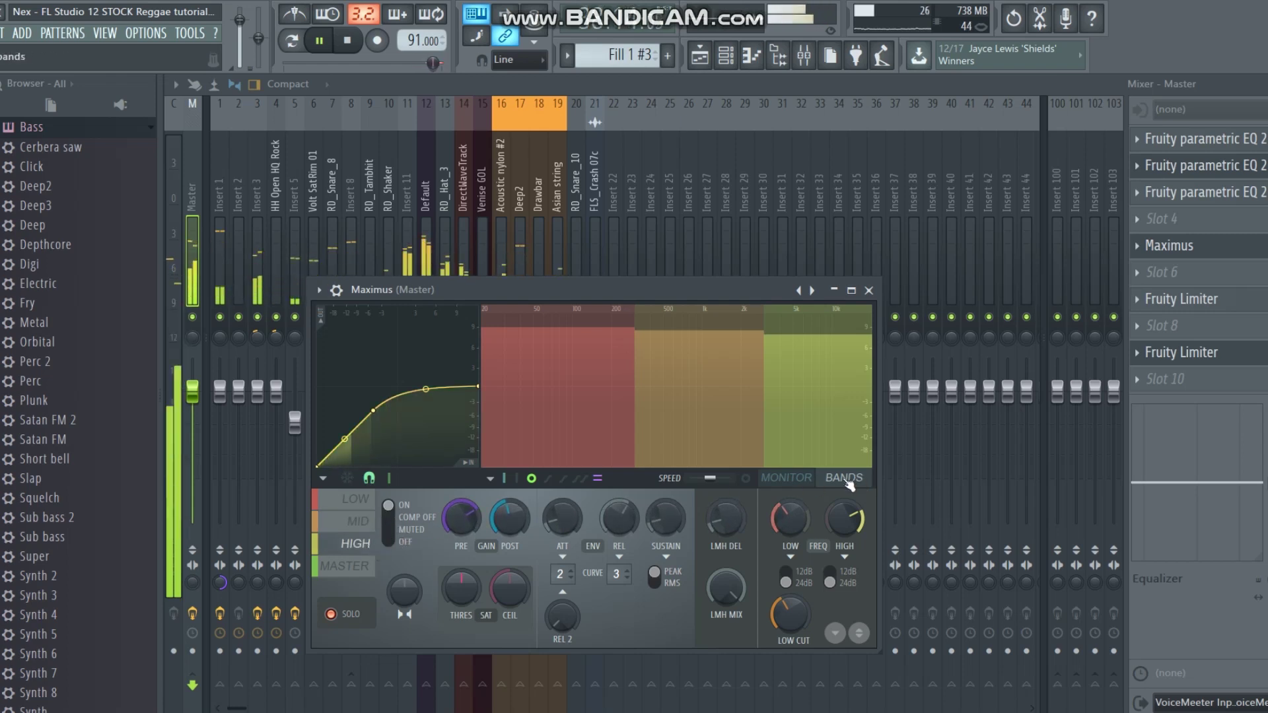
left_click(360, 528)
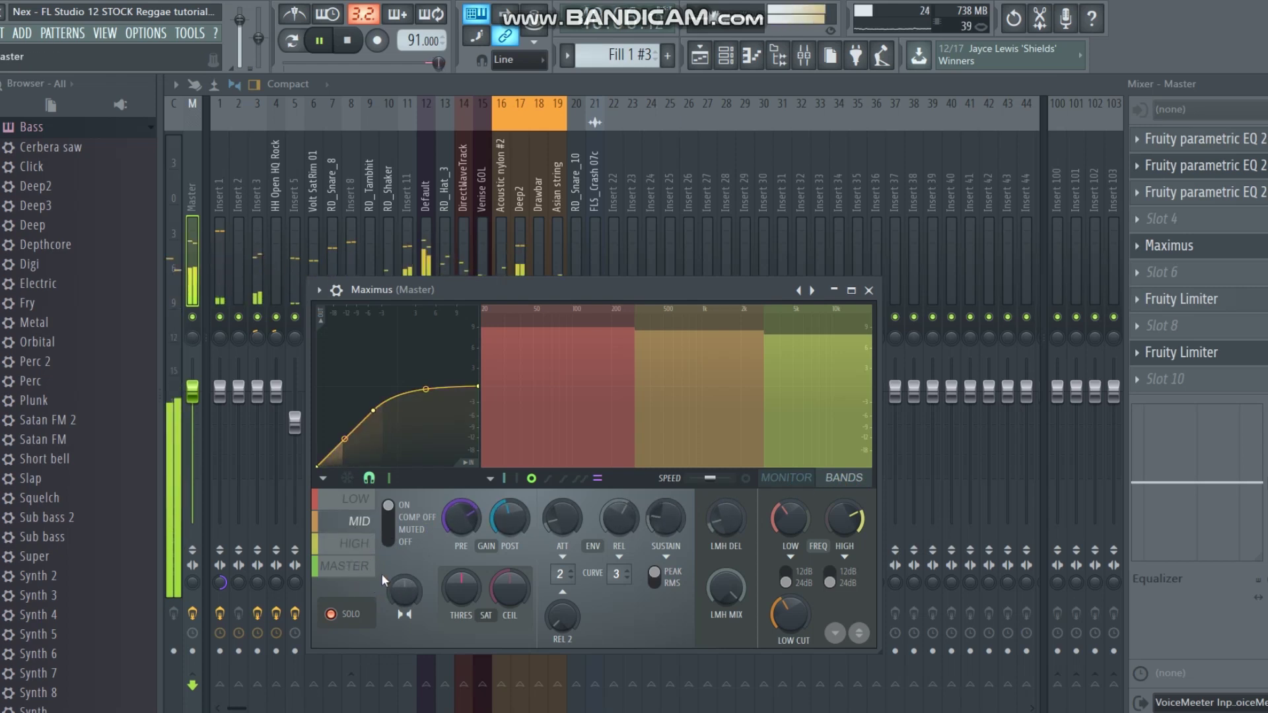
left_click(344, 500)
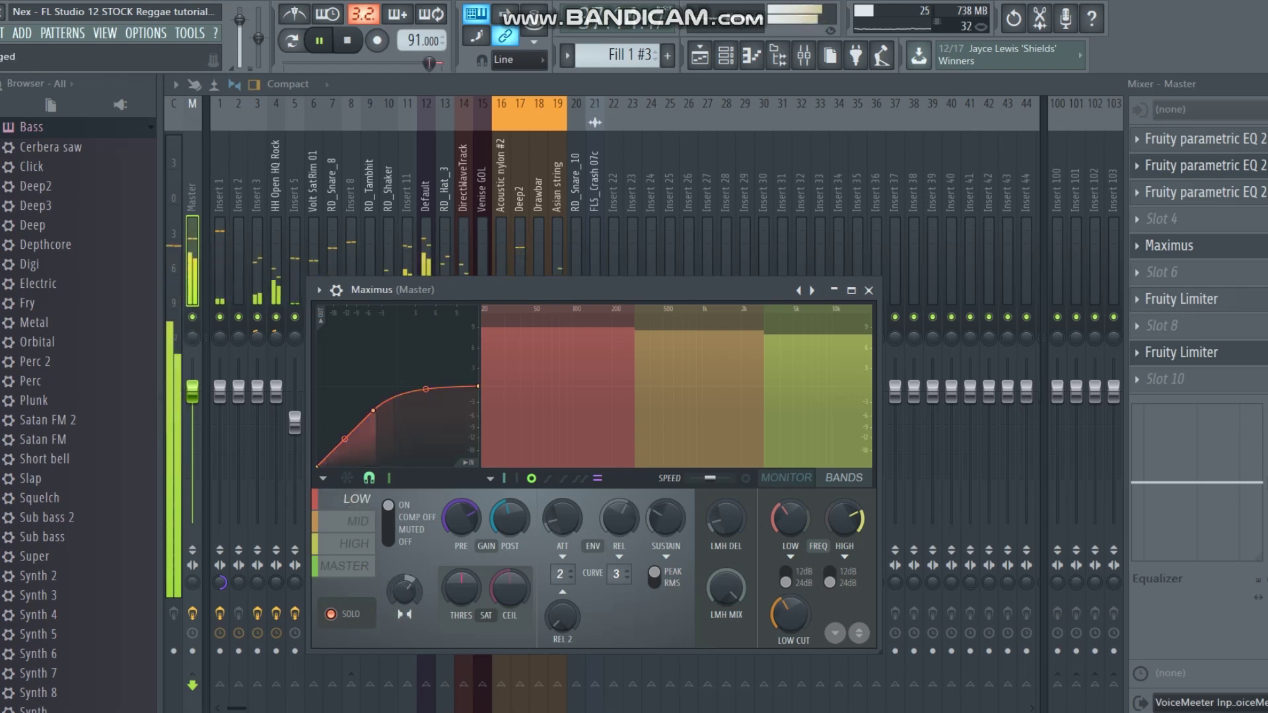
left_click(363, 544)
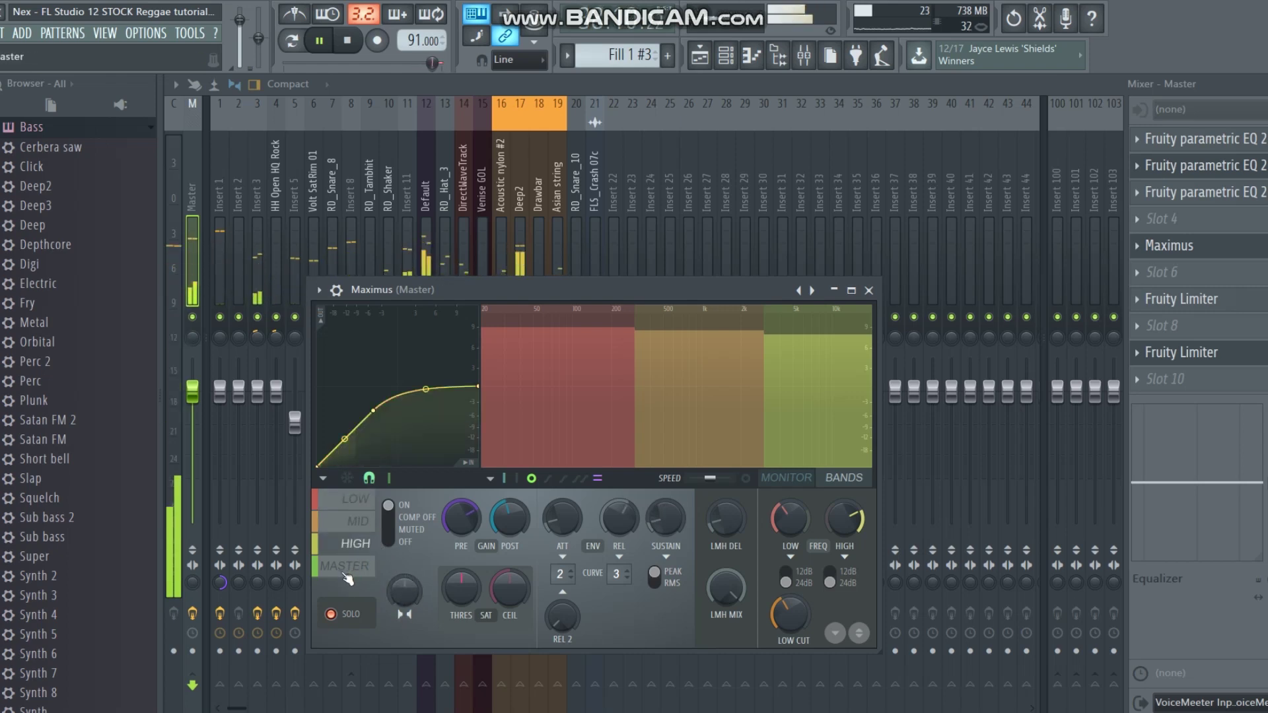
left_click(367, 566)
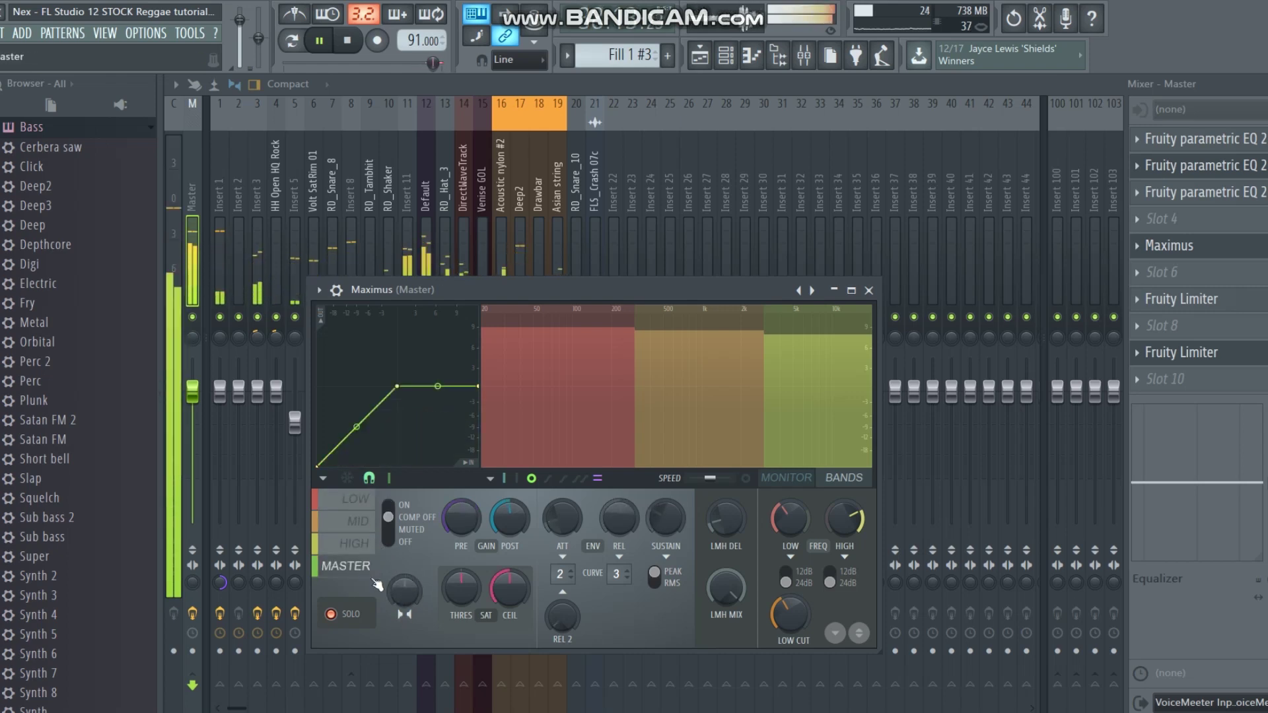
left_click(357, 522)
Turn off solo in Maximus and reset the Mid band's stereo separation to its default.
right_click(407, 608)
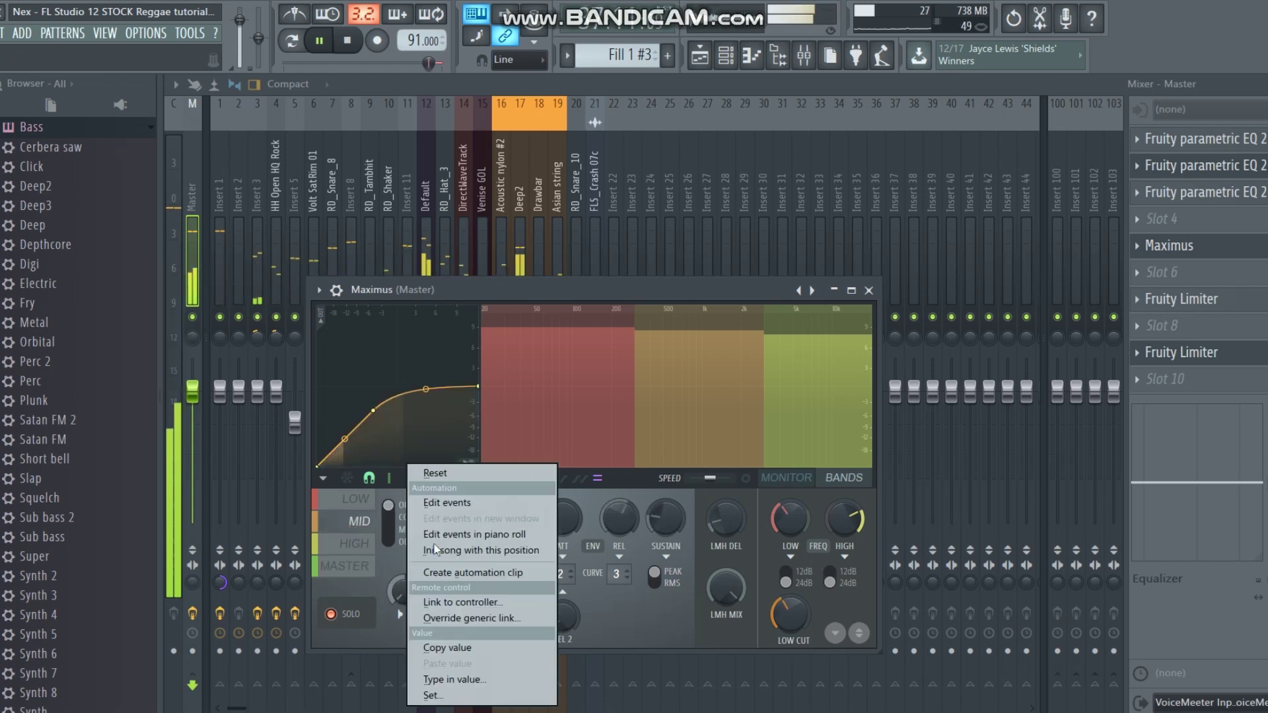
left_click(334, 619)
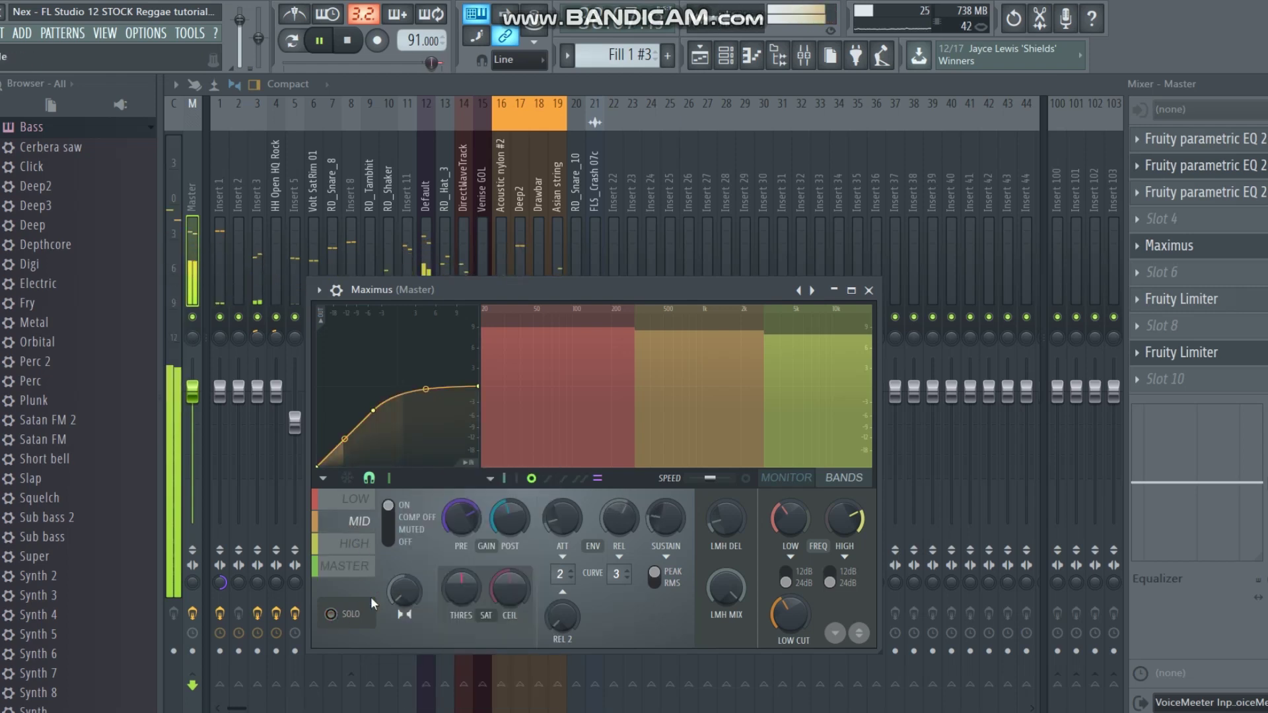
right_click(400, 598)
left_click(437, 477)
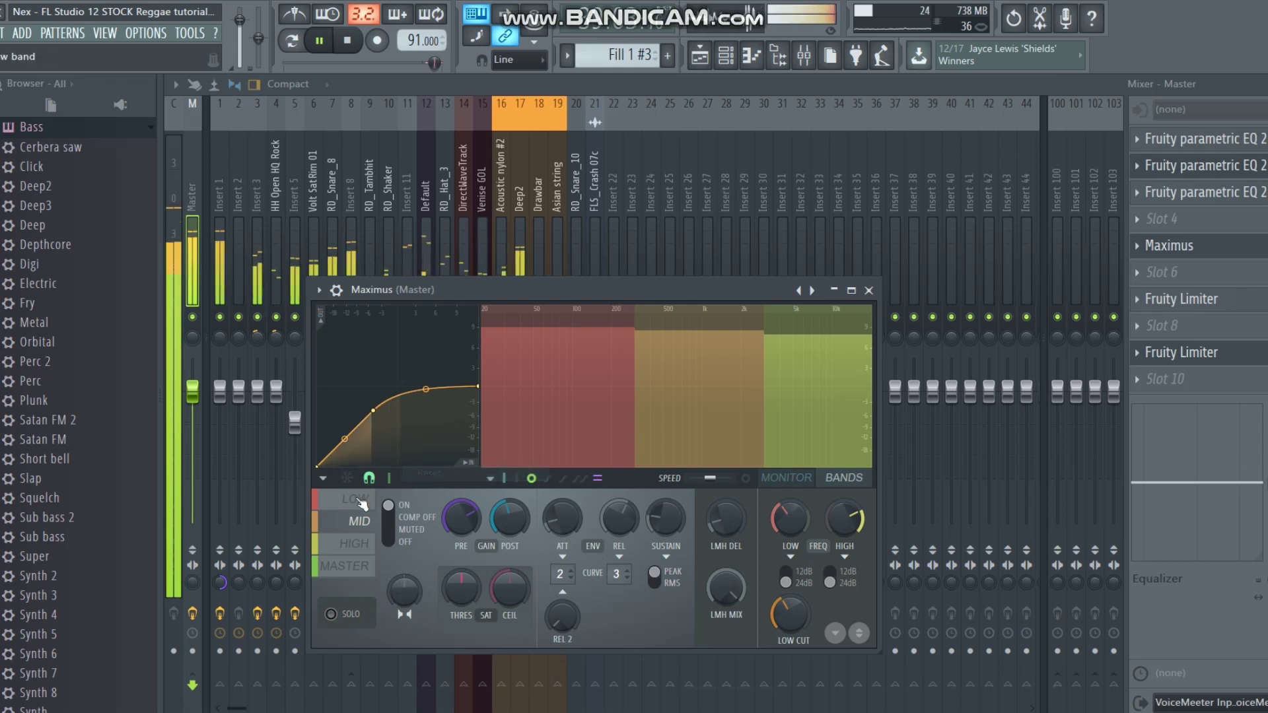
right_click(402, 596)
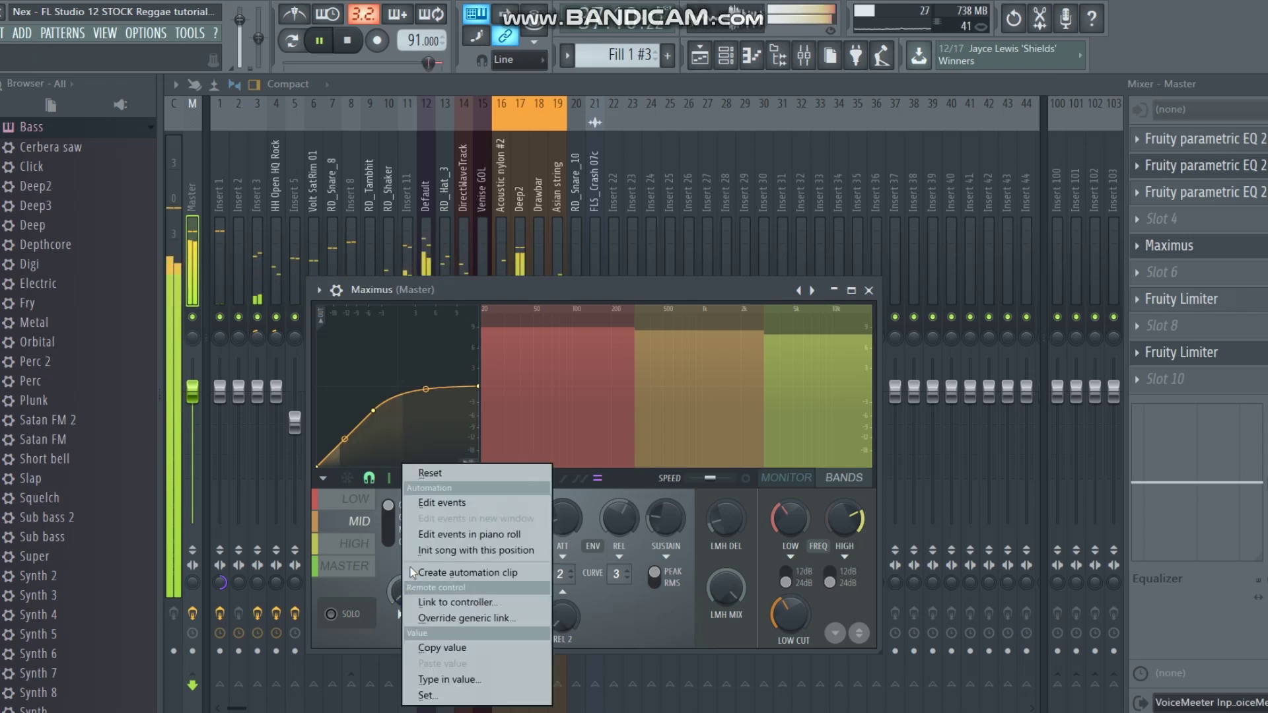
left_click(438, 471)
Reset the Low band's stereo separation in Maximus to its default and close the Maximus window.
left_click(355, 499)
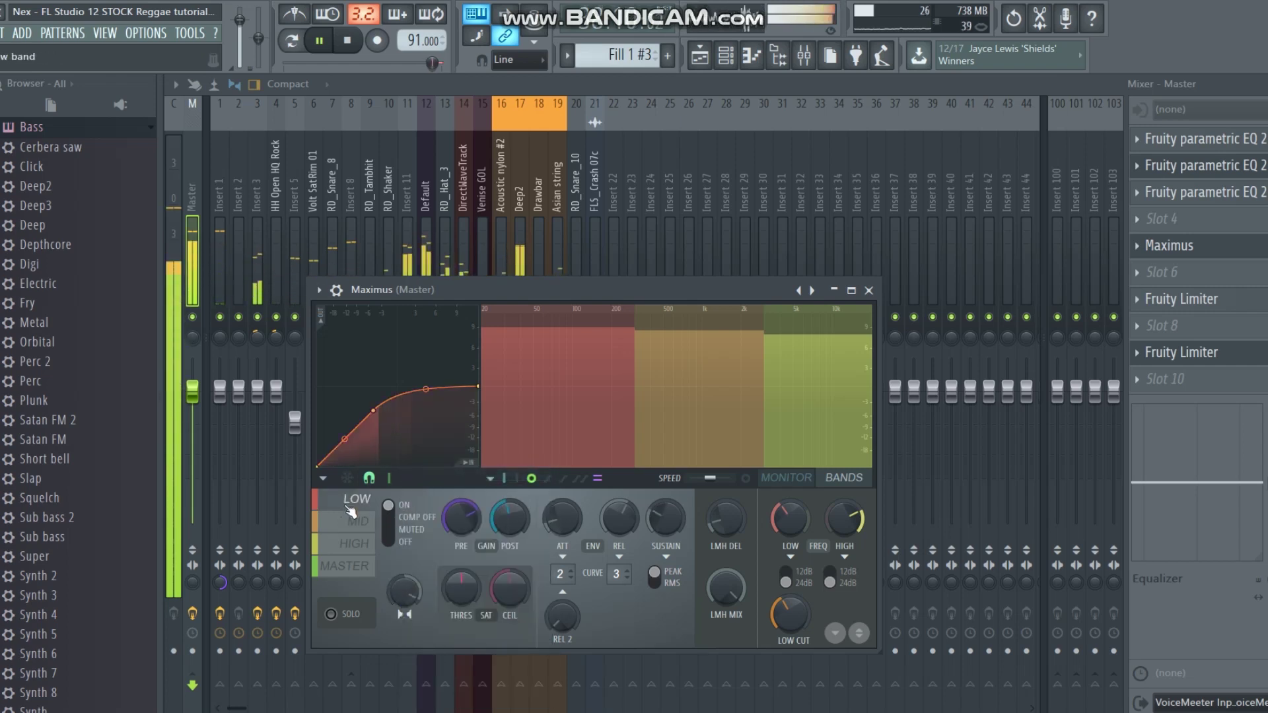
right_click(403, 588)
left_click(441, 472)
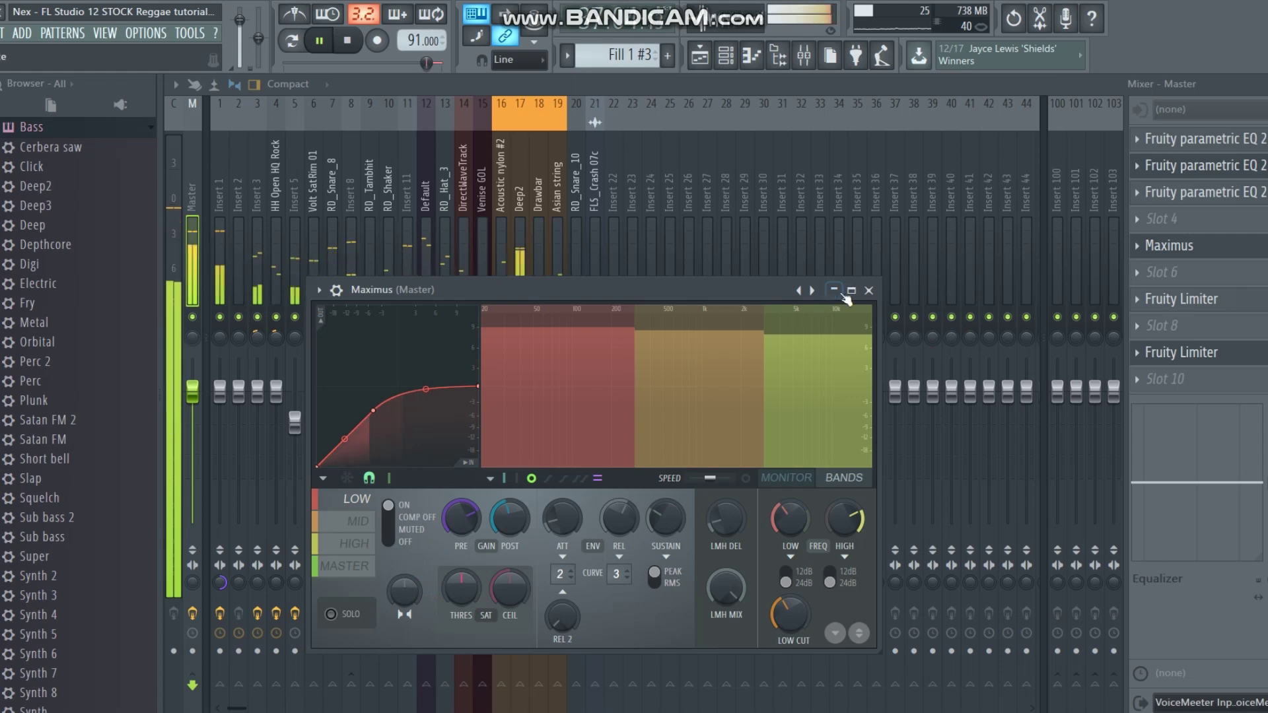
left_click(869, 290)
Review the Fruity Limiters on the Master track, including the Limit and Comp settings, and close their windows.
left_click(1182, 298)
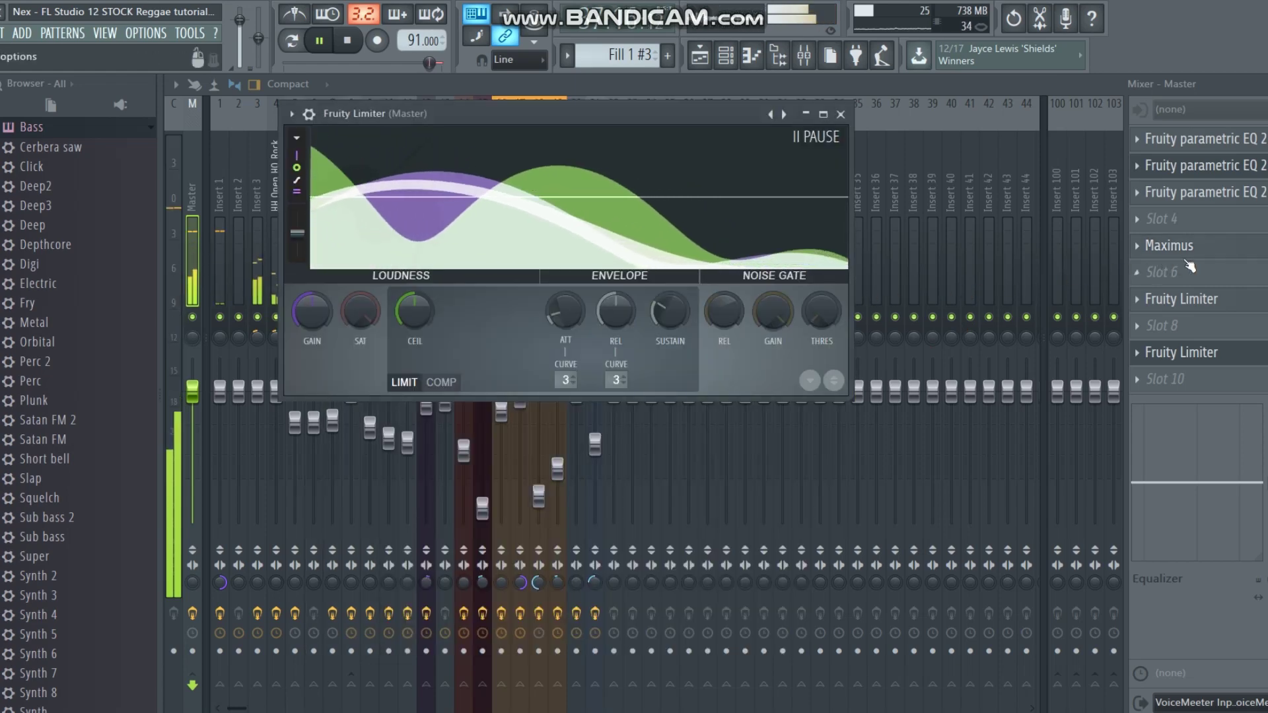
left_click(1240, 308)
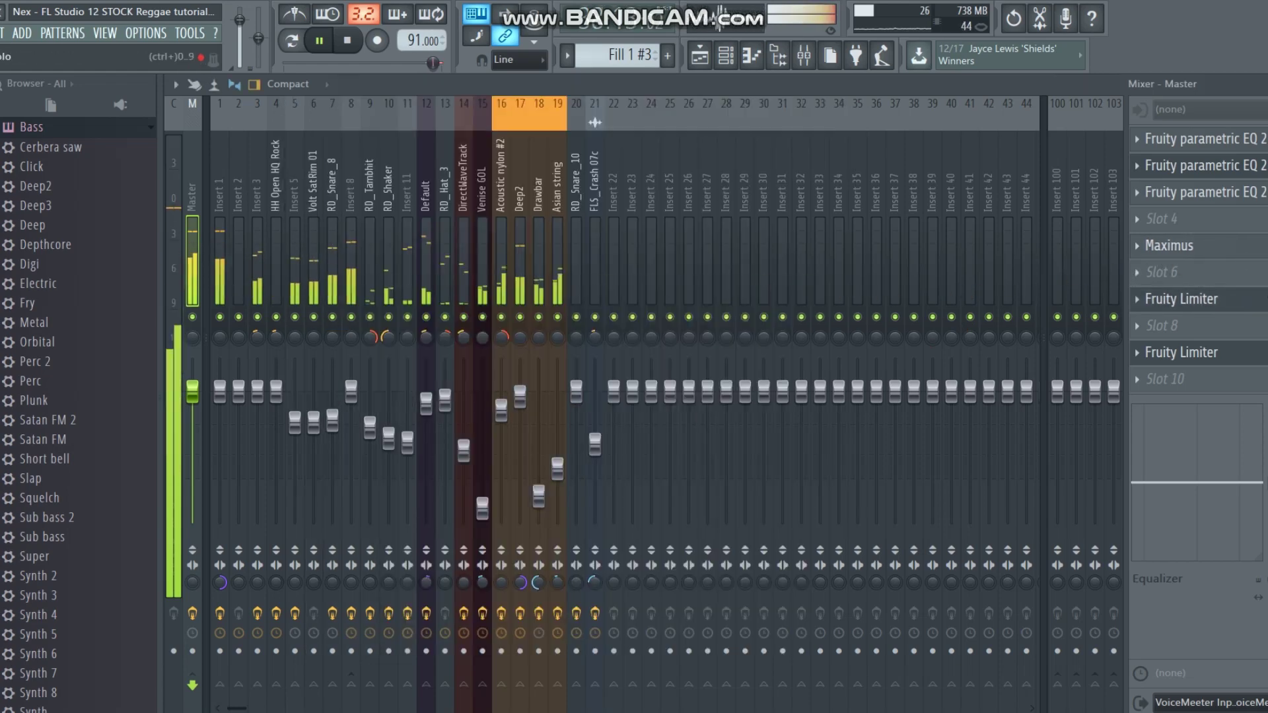
left_click(1241, 308)
left_click(1241, 308)
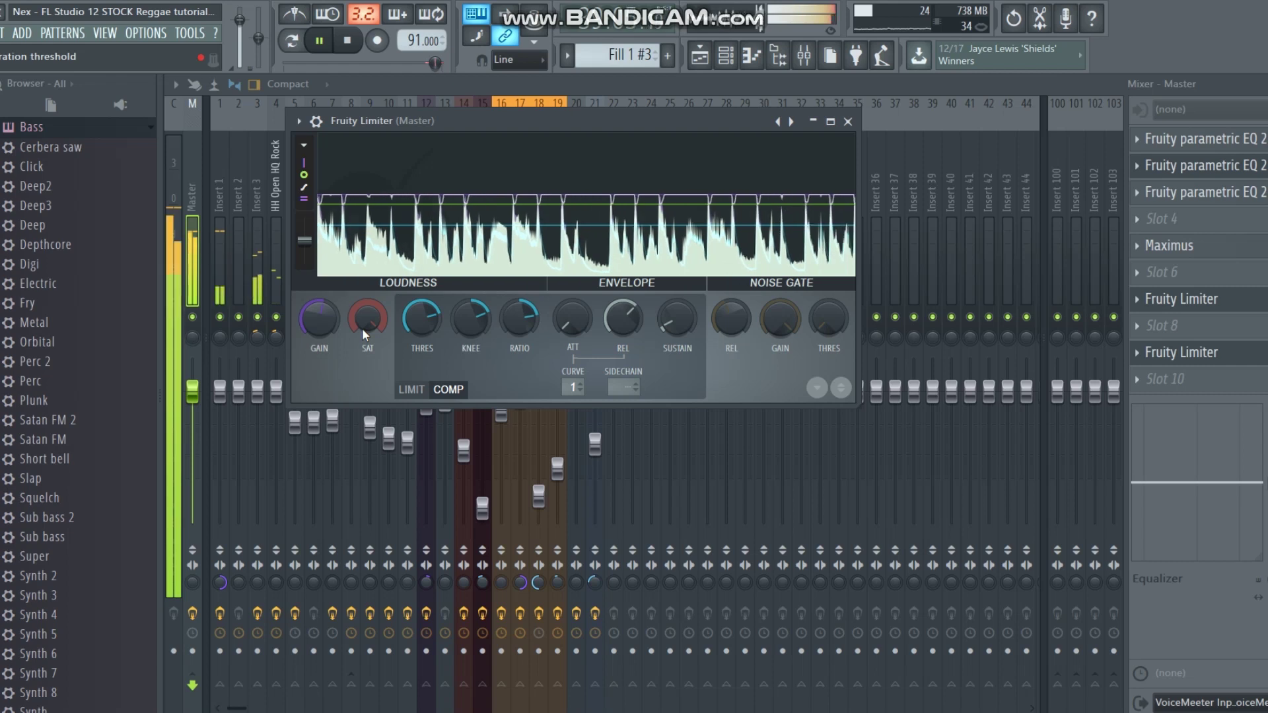
left_click(413, 390)
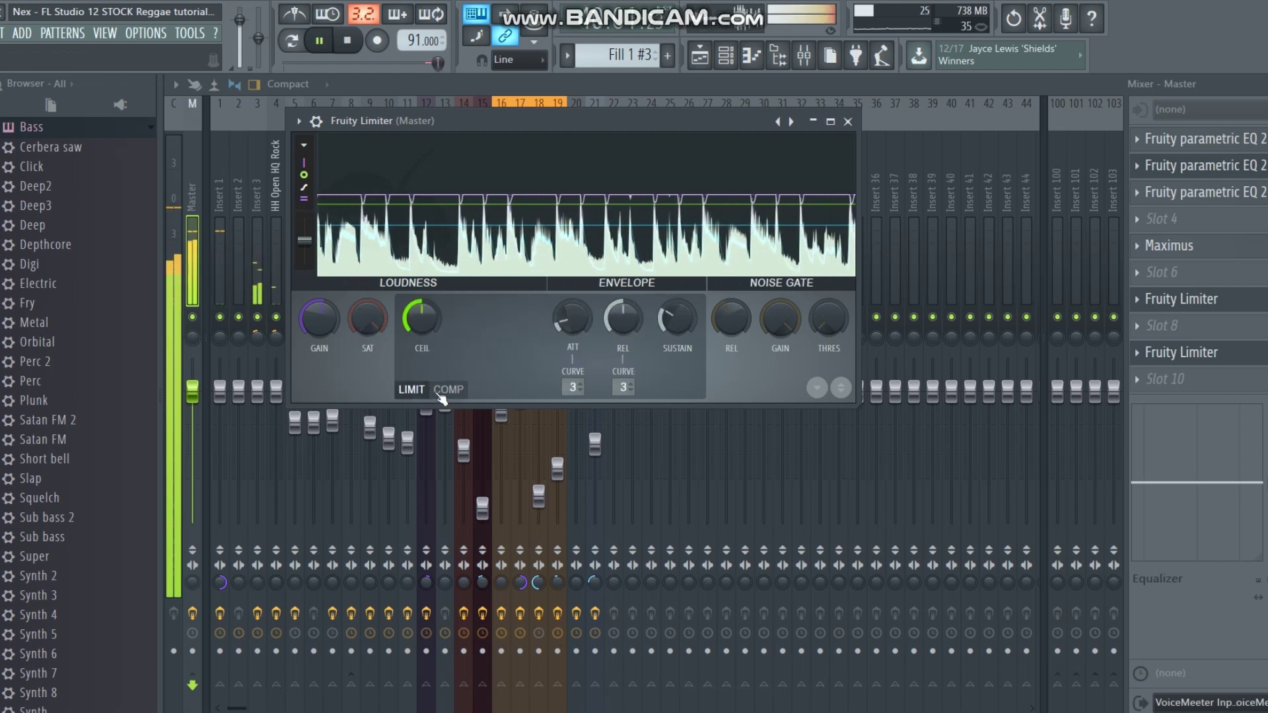
left_click(449, 391)
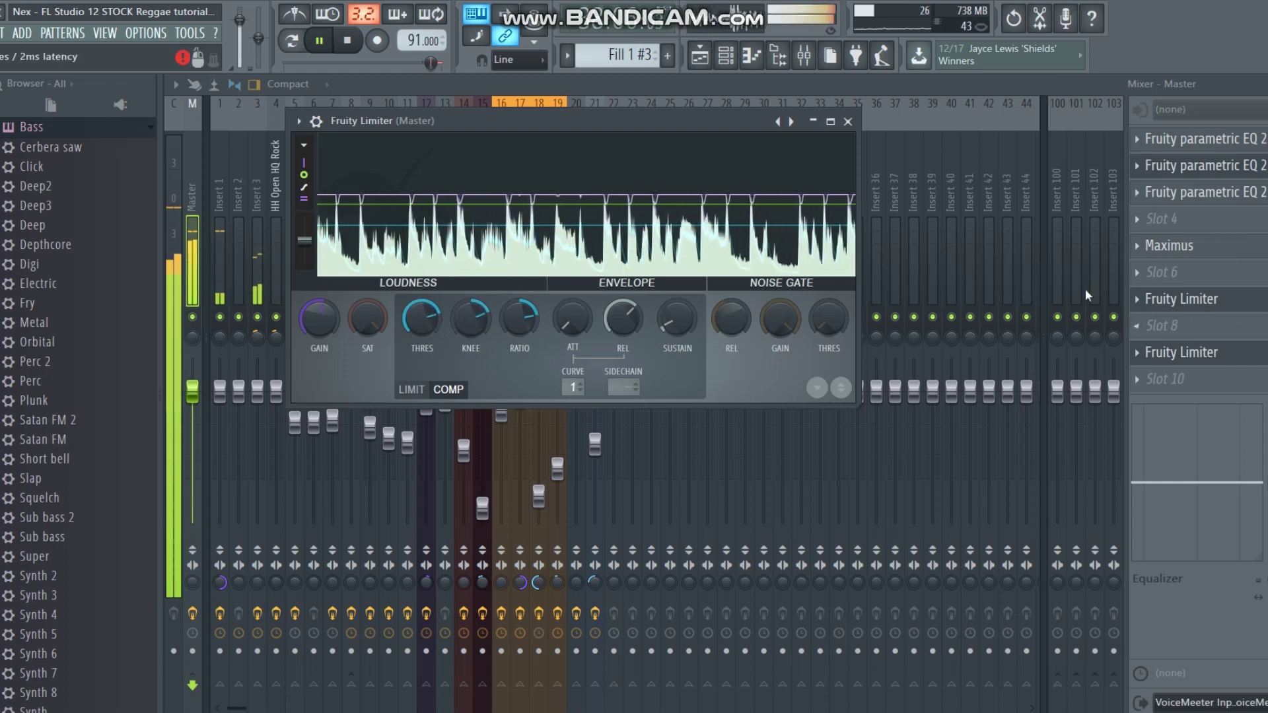
key("Escape")
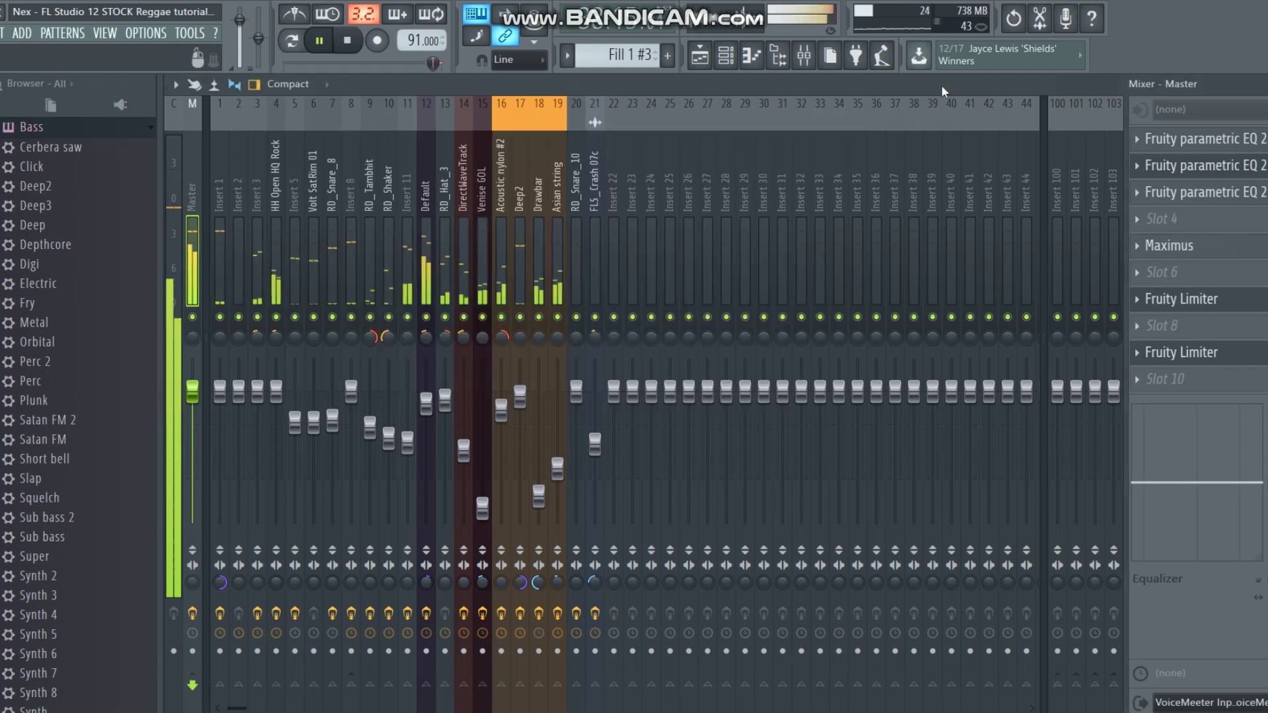
Stop playback and delete the stacked pattern clips between bars 37 and 41 in the playlist.
left_click(707, 65)
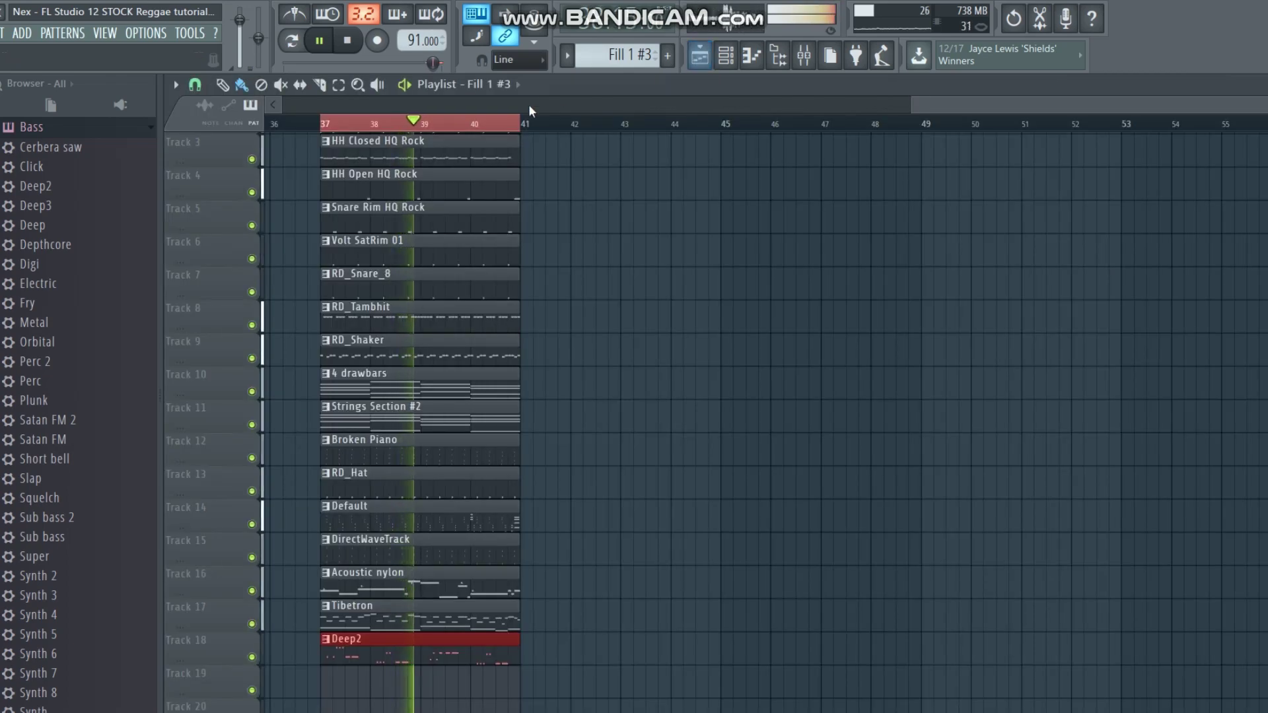
key("space")
left_click_drag(485, 137, 450, 680)
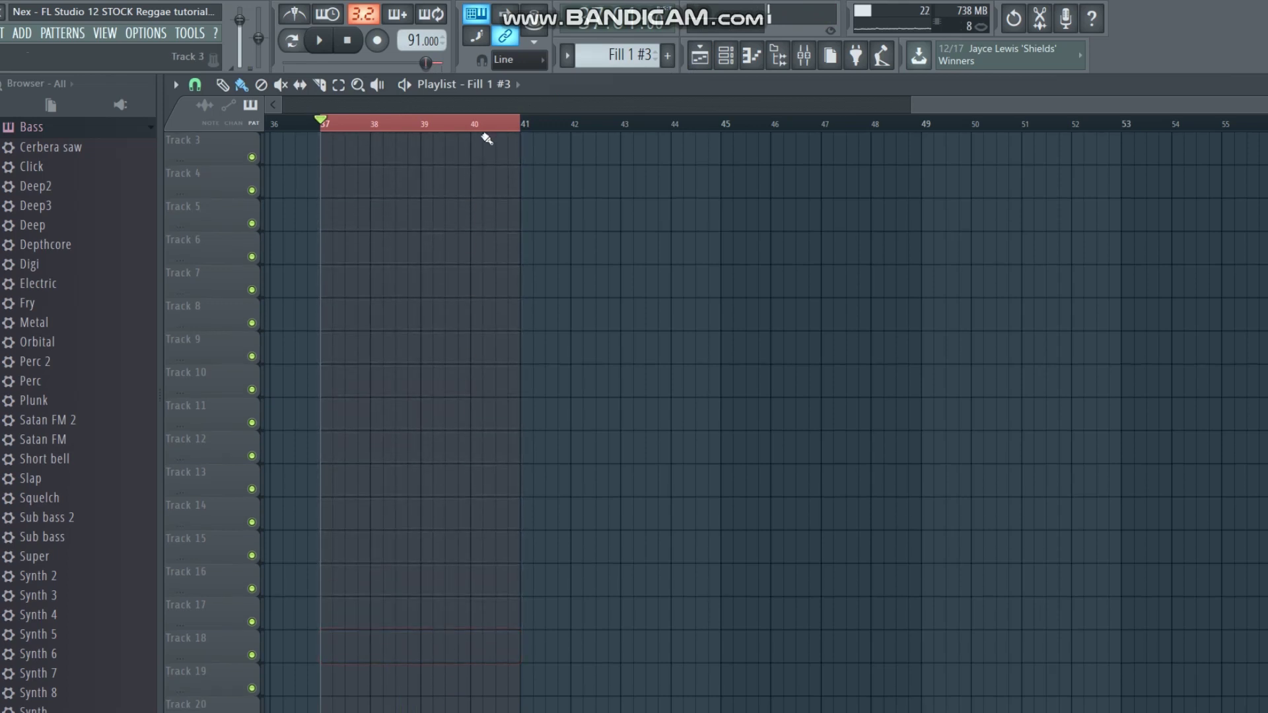
Clear the time selection over bars 37 to 41 and return the playhead to the start of the arrangement.
scroll(487, 130, "down", 1)
scroll(487, 130, "down", 2)
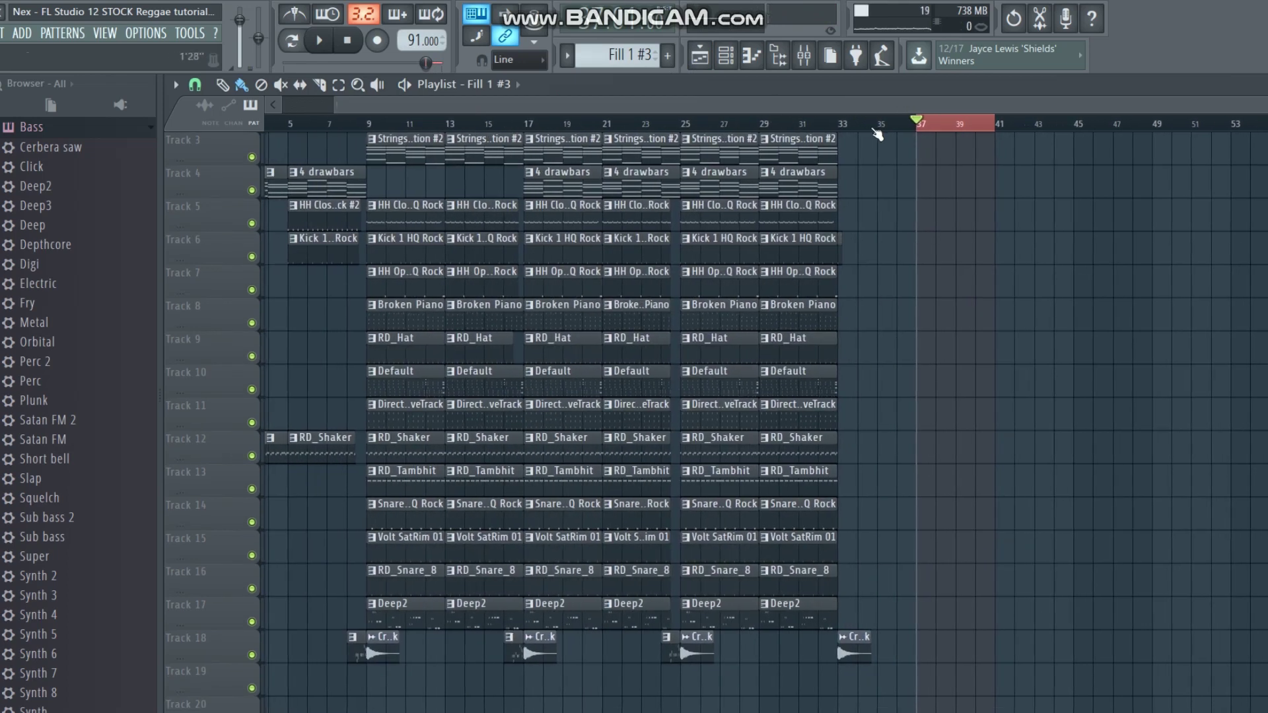
left_click_drag(782, 107, 528, 114)
left_click(330, 123)
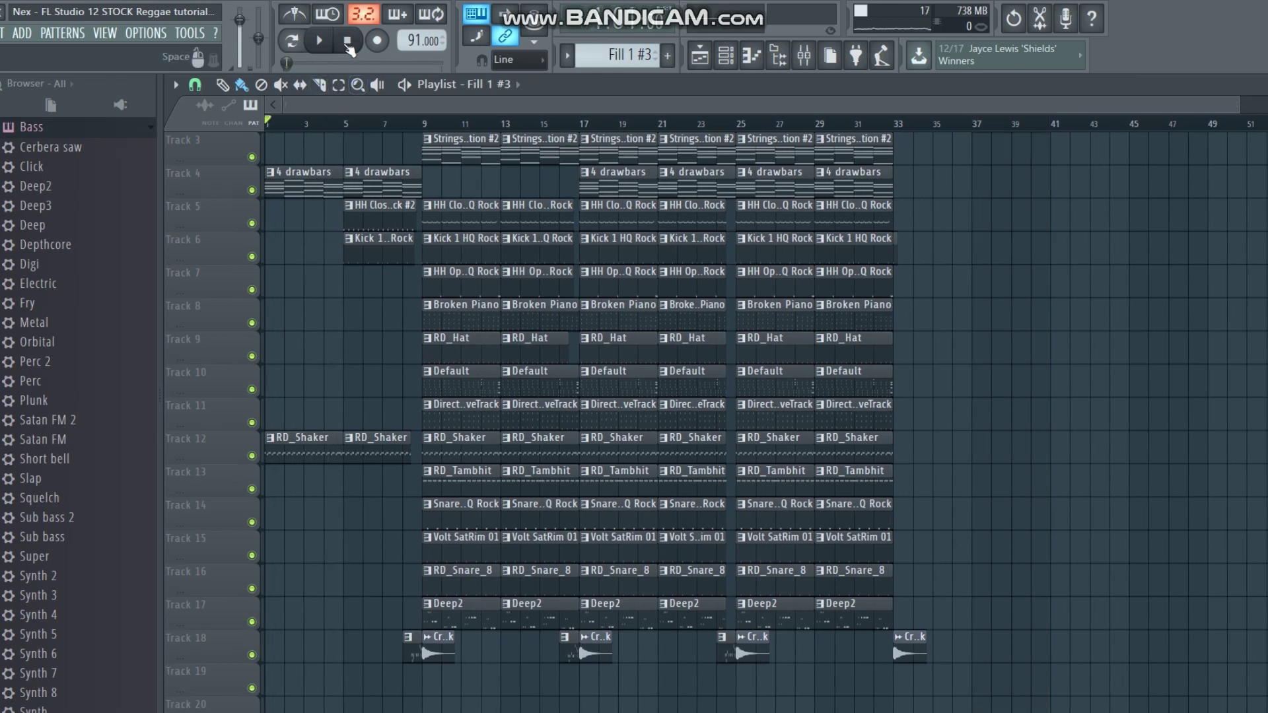
Play the arrangement from the start and delete the leftover Kick 1 HQ Rock clip at bar 37 on Track 2.
key("space")
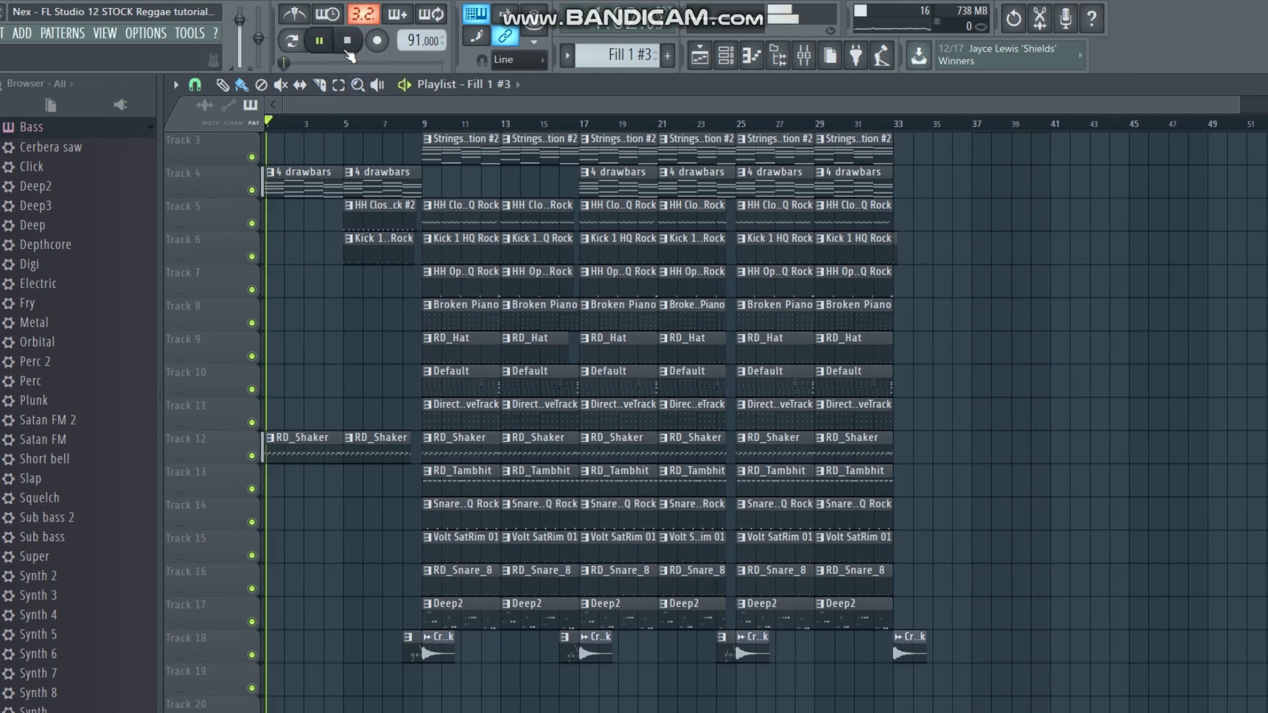
scroll(1042, 235, "up", 1)
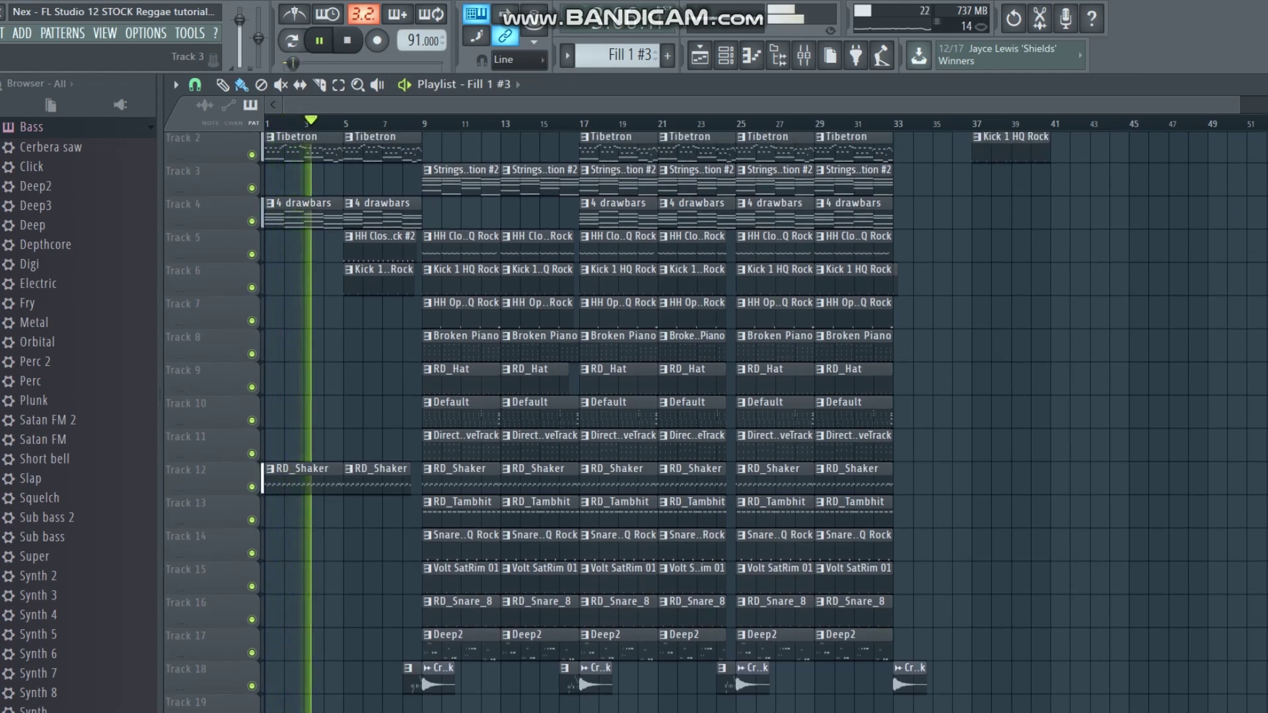
scroll(759, 423, "up", 1)
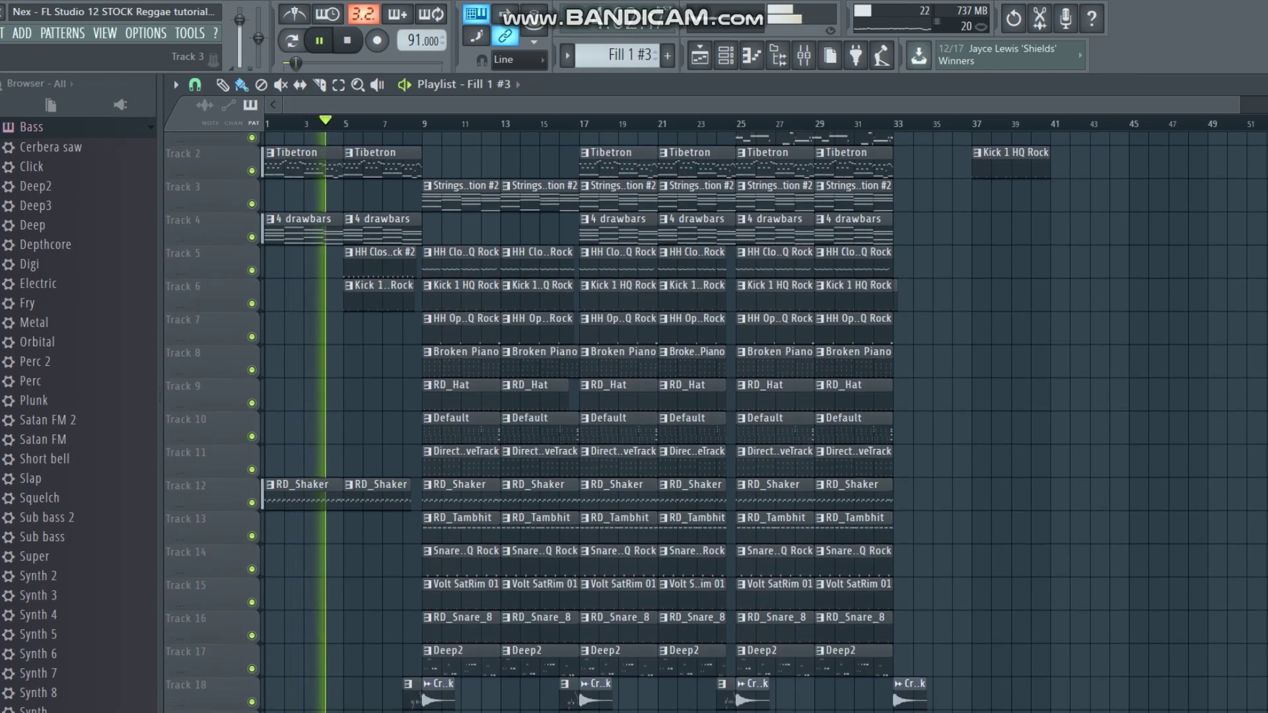
scroll(760, 423, "up", 1)
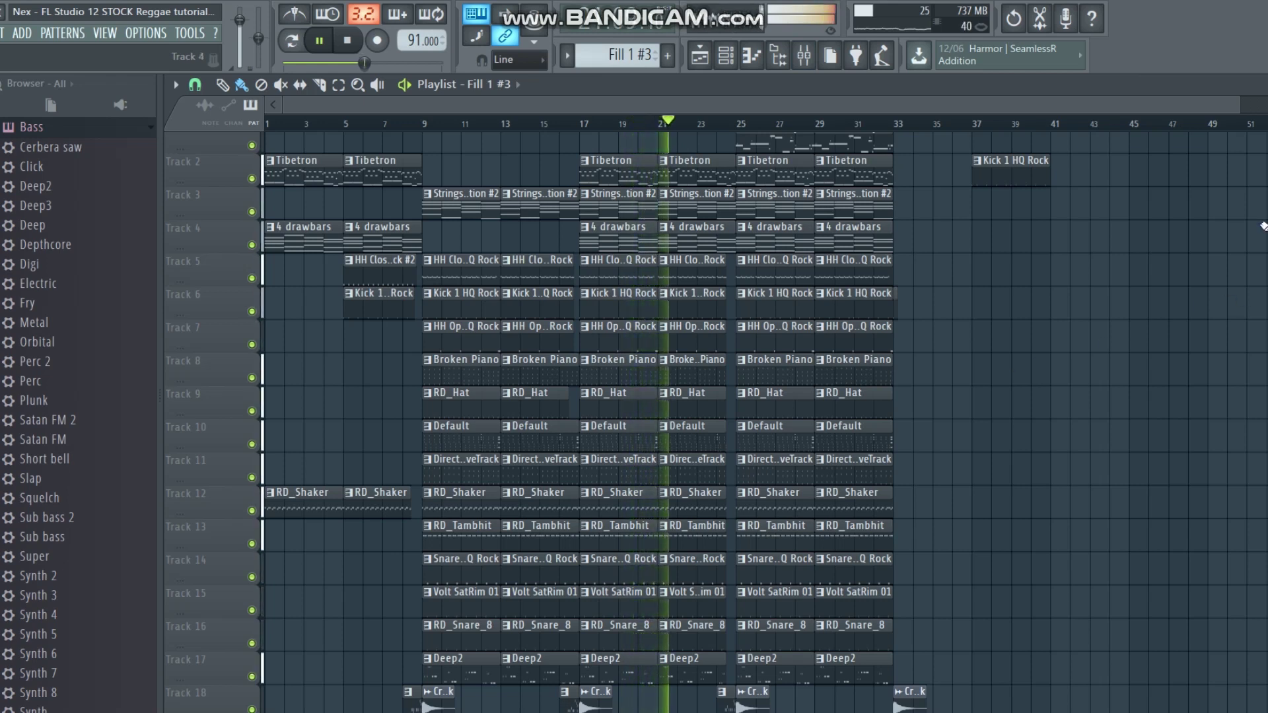
right_click(1028, 169)
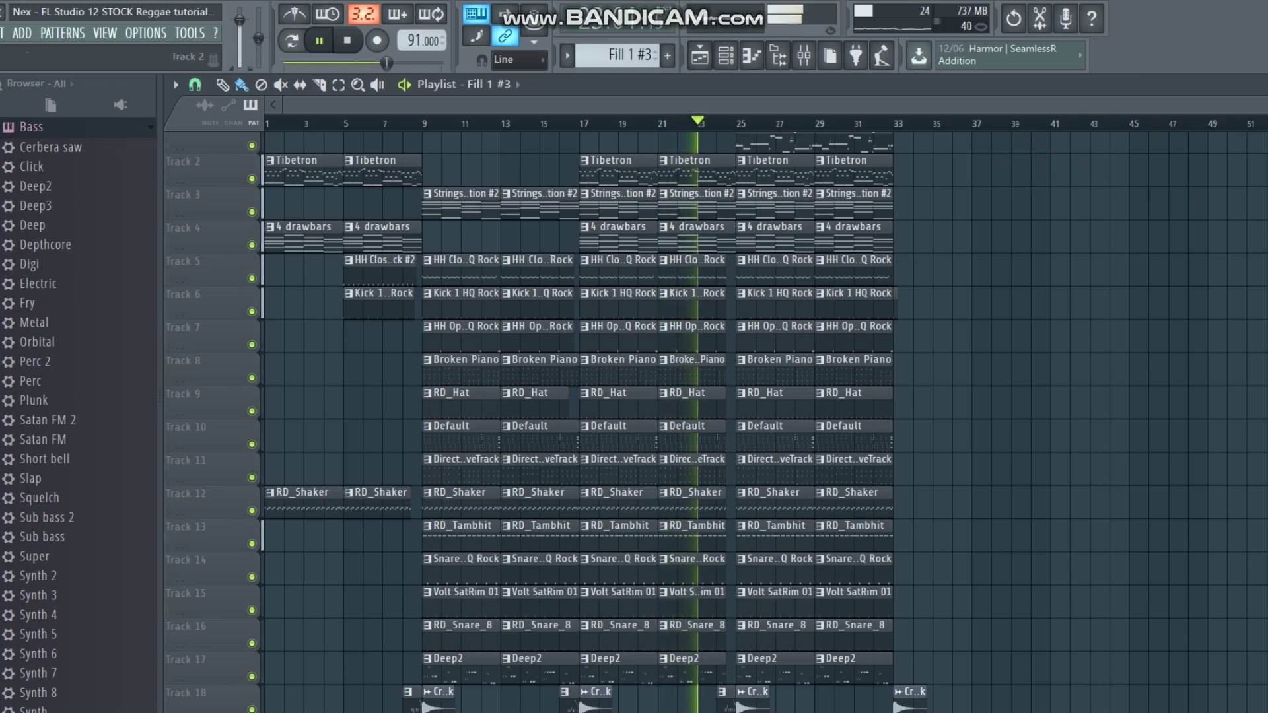
Review the playlist tracks and the mixer levels through the end of the song, and stop playback in the playlist.
scroll(767, 423, "down", 7)
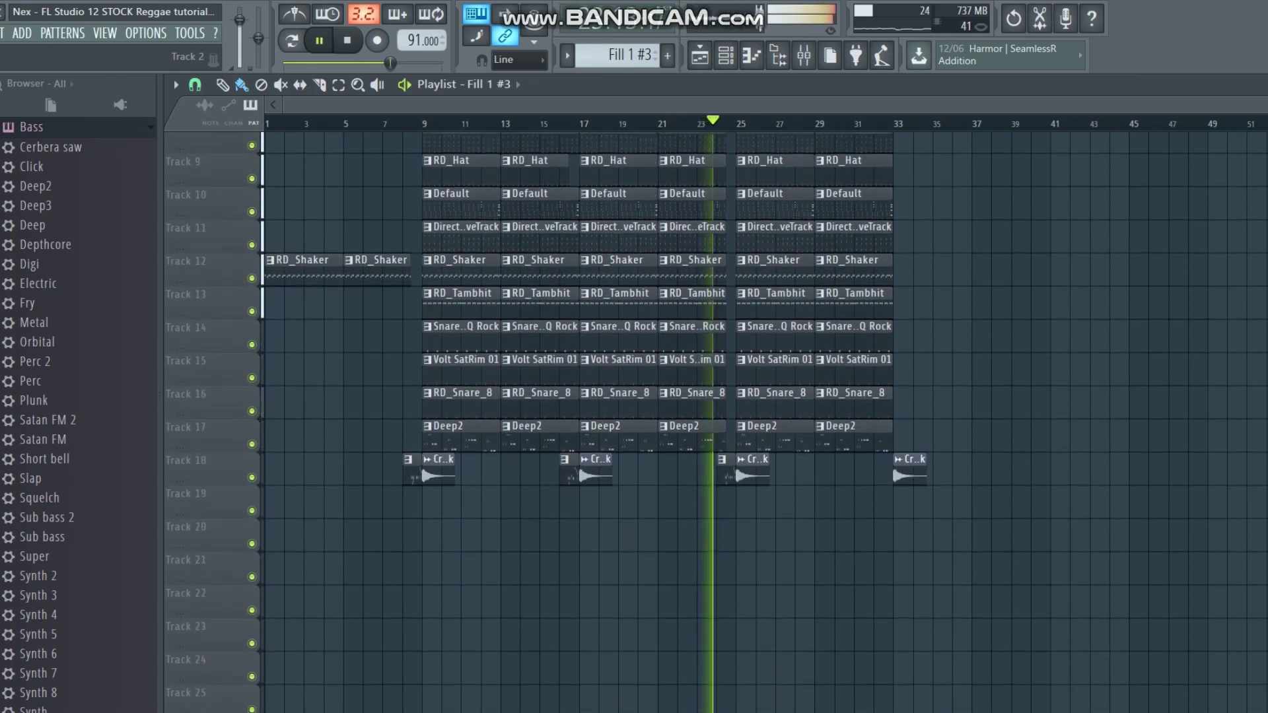
scroll(763, 423, "up", 7)
scroll(766, 423, "down", 1)
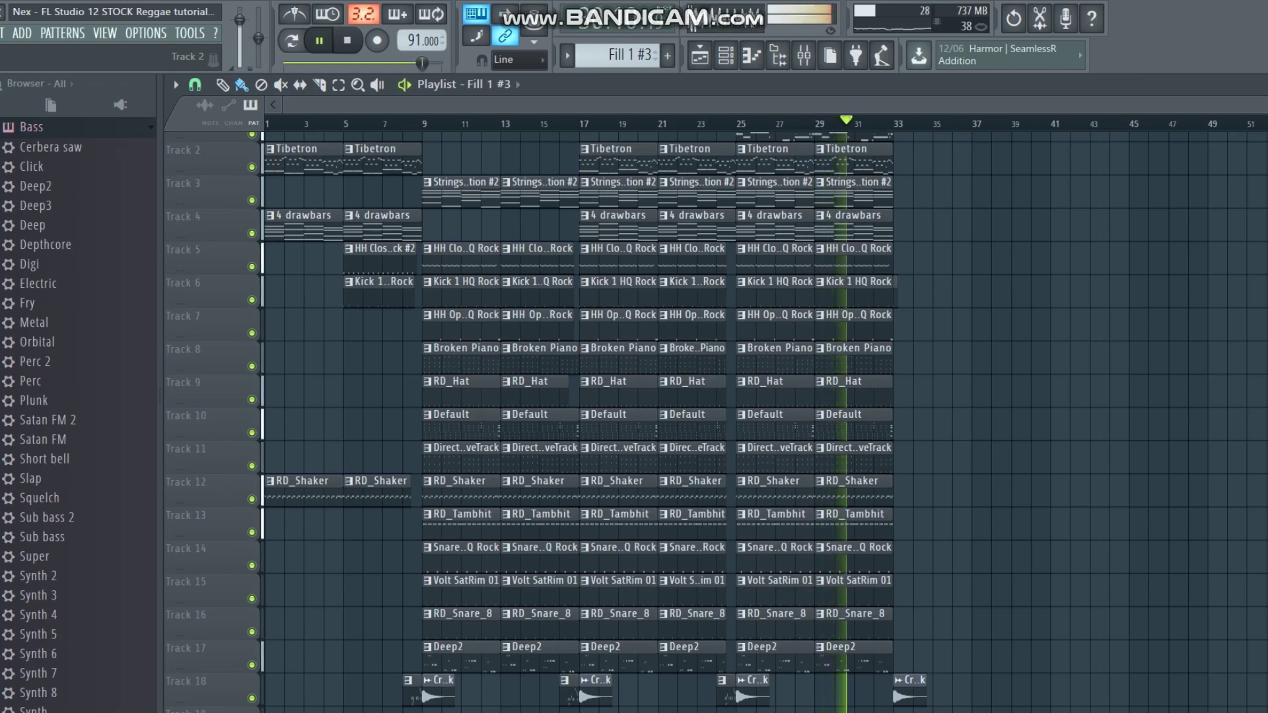
left_click_drag(1245, 99, 1050, 98)
left_click(817, 54)
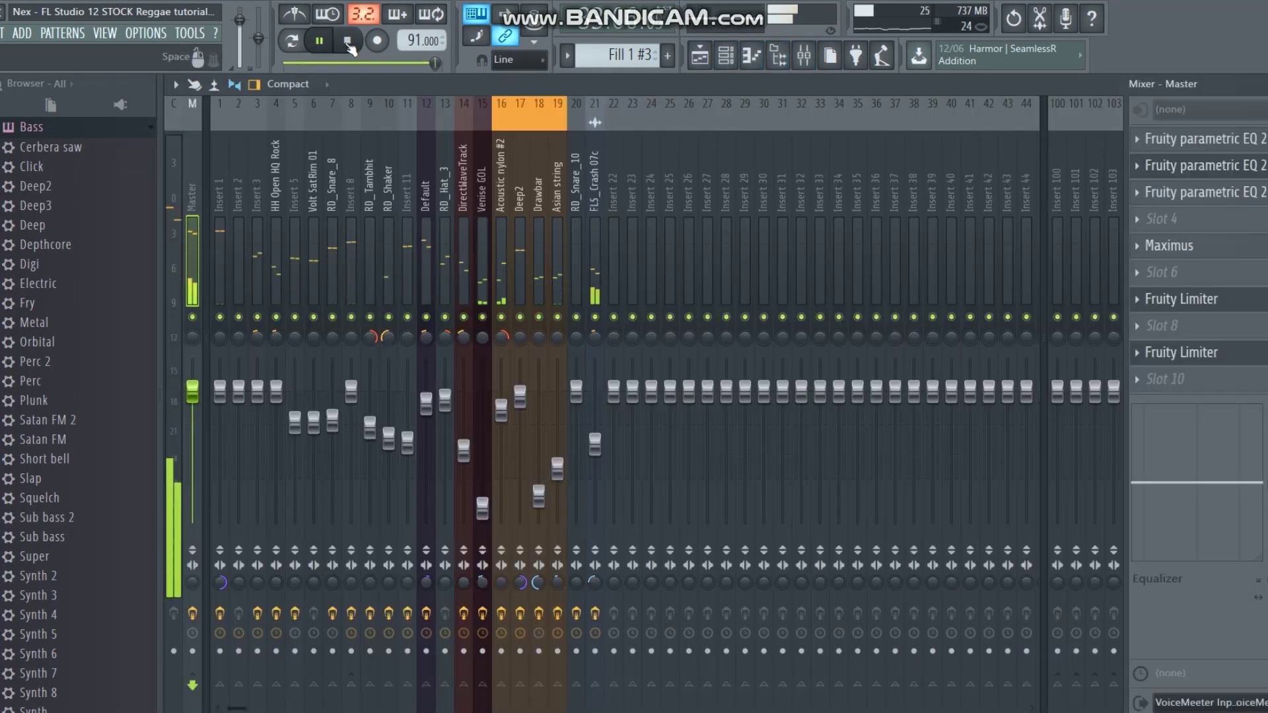
left_click(700, 55)
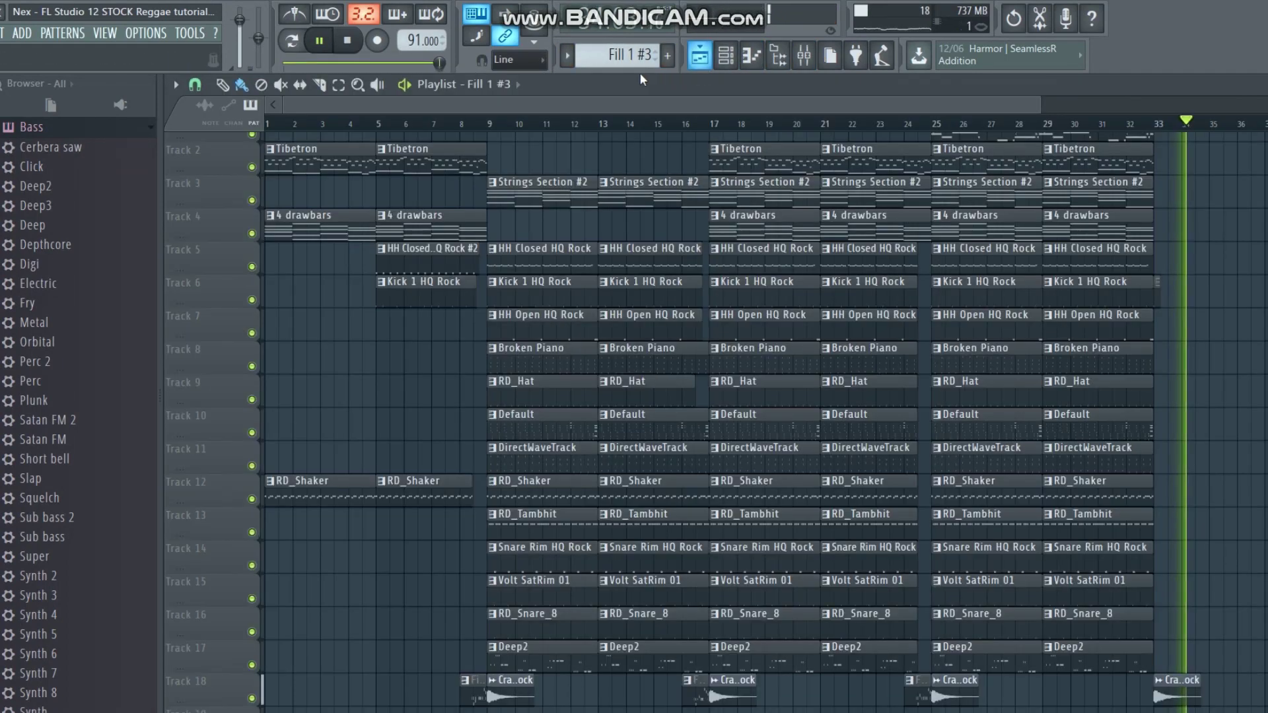
left_click(353, 48)
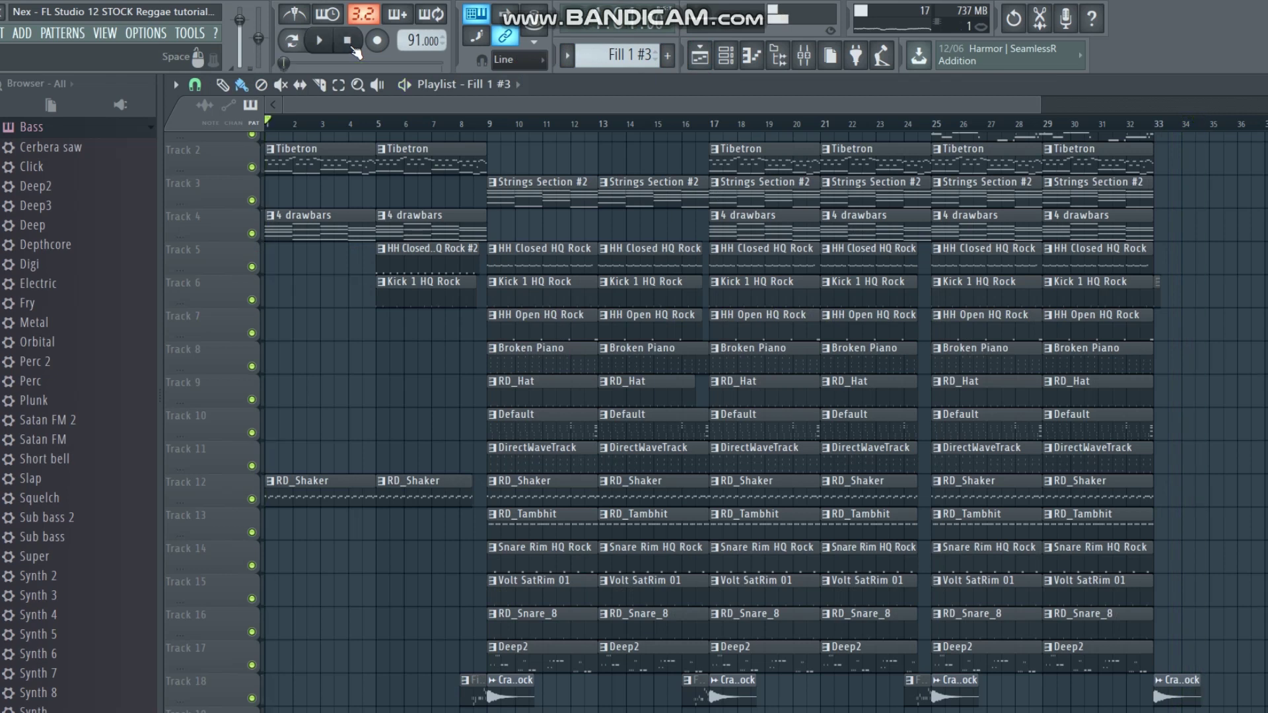